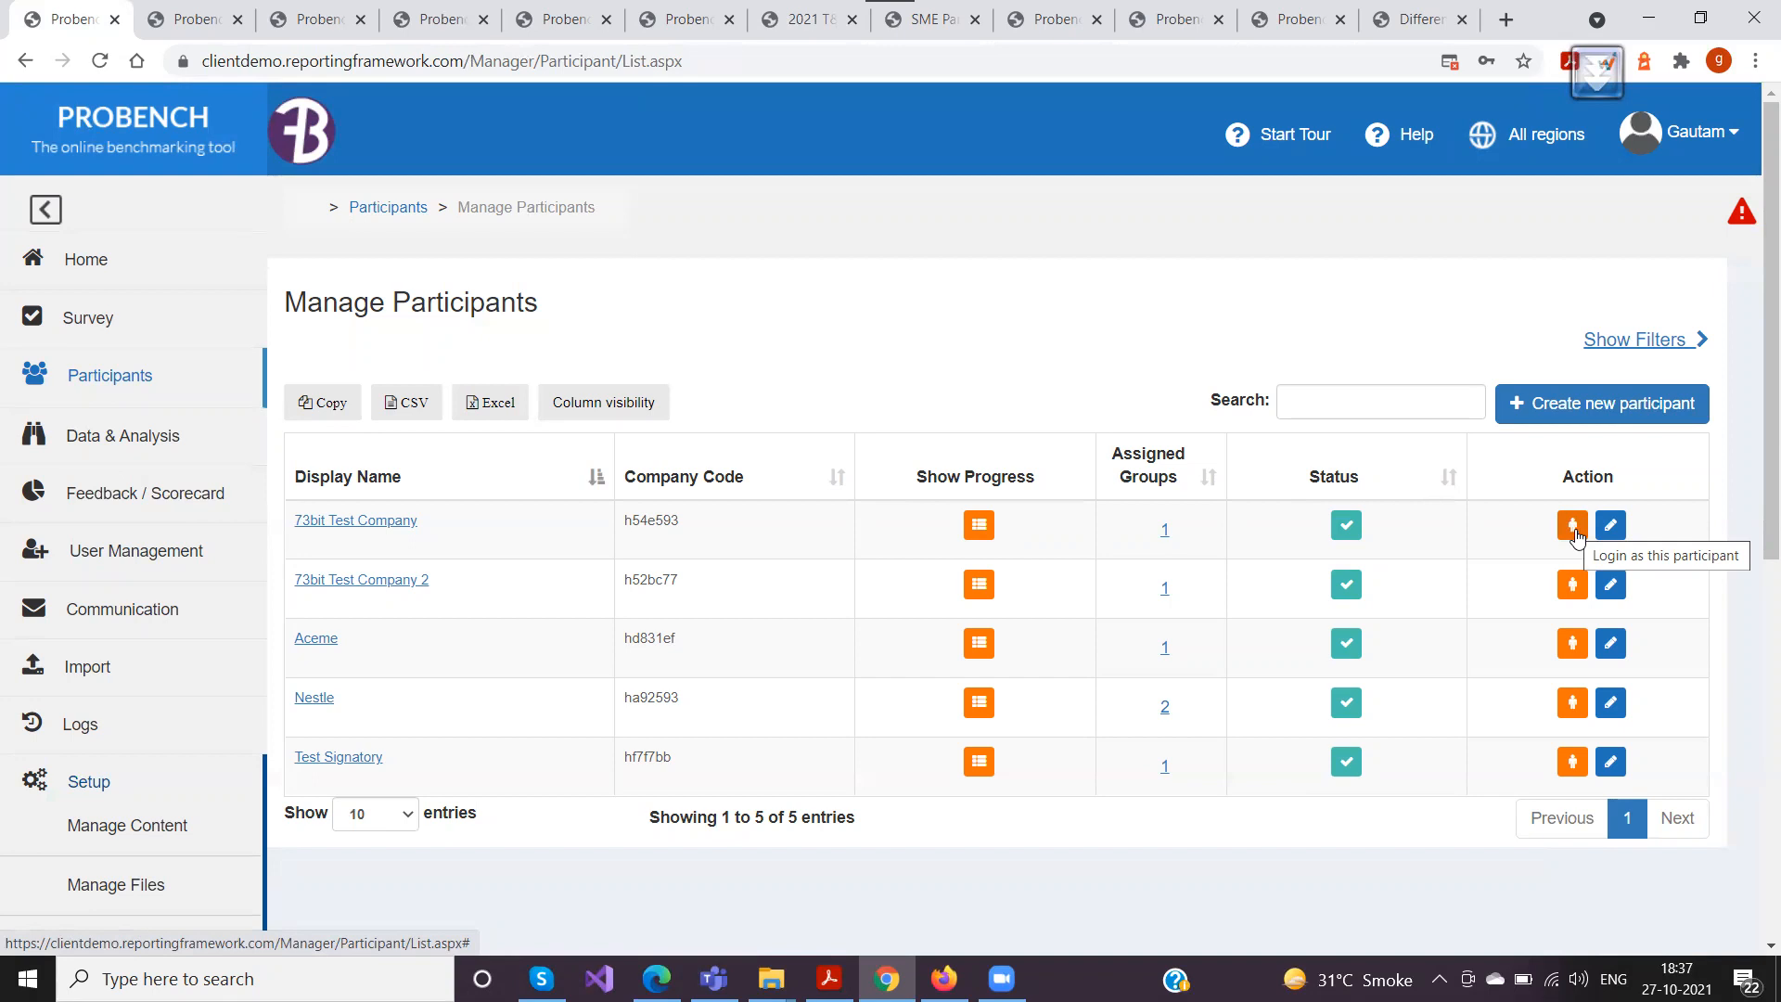
Log in as the participant 73bit Test Company and open the 2021 T&P survey overview with its total score
left_click(1576, 537)
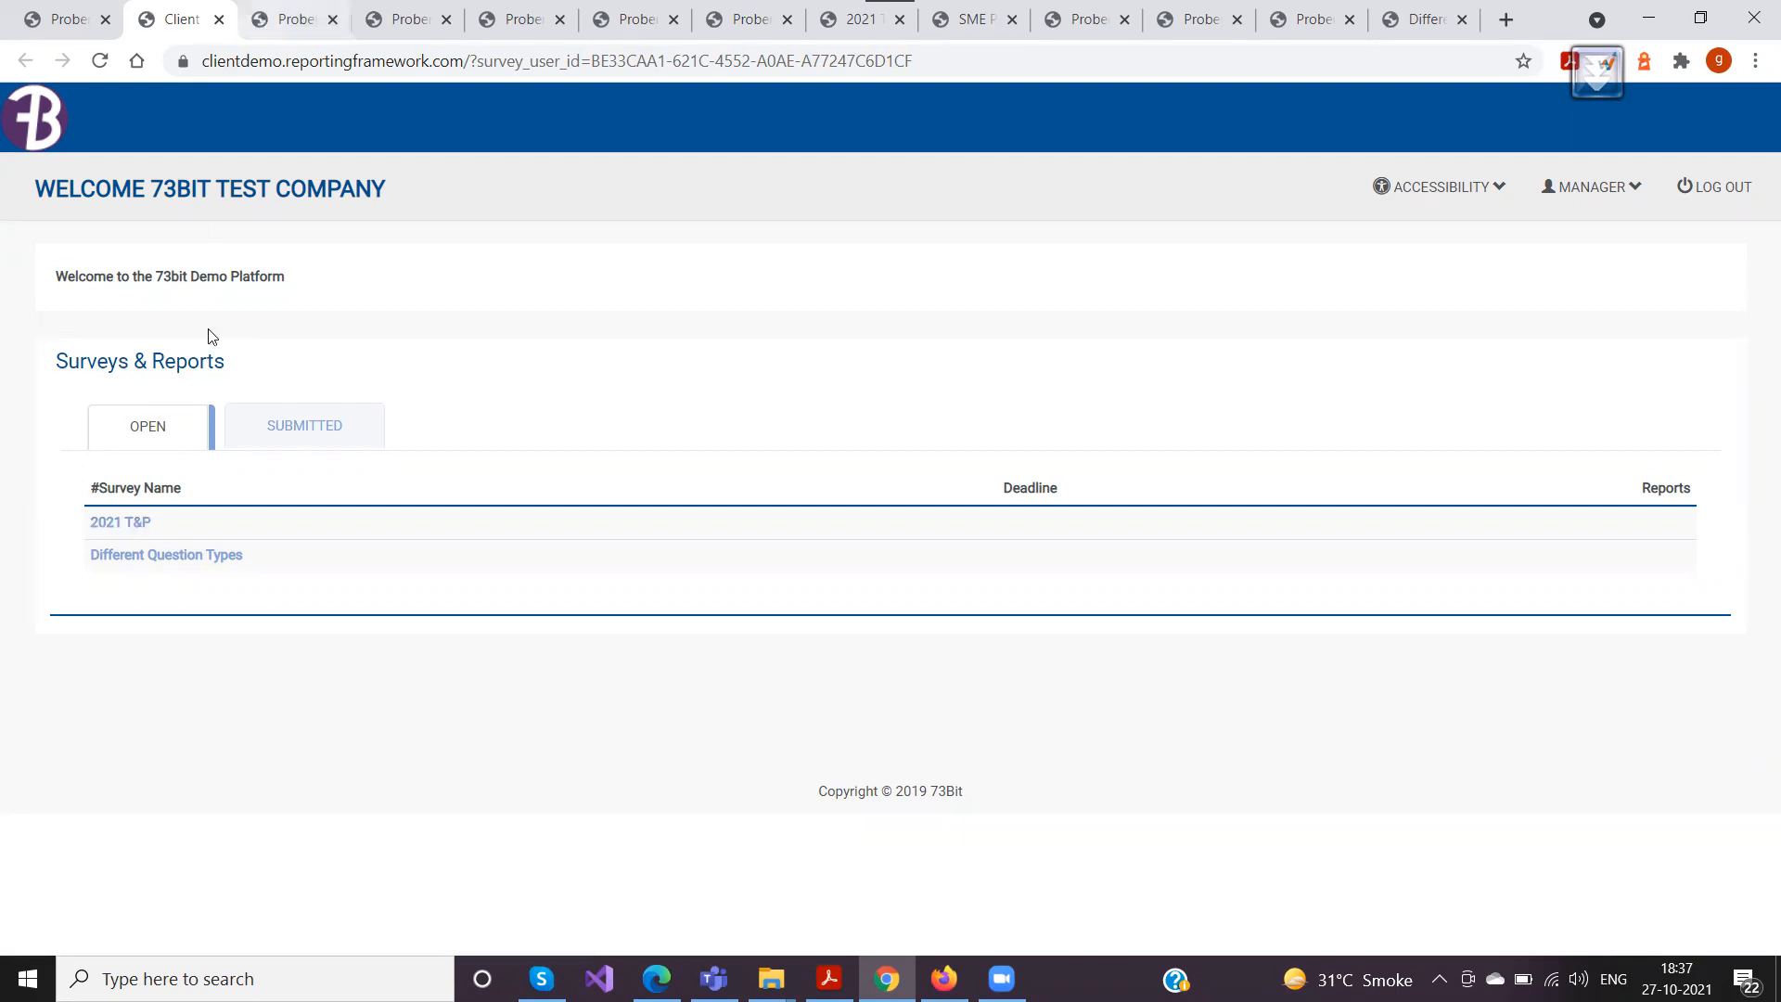
left_click(115, 525)
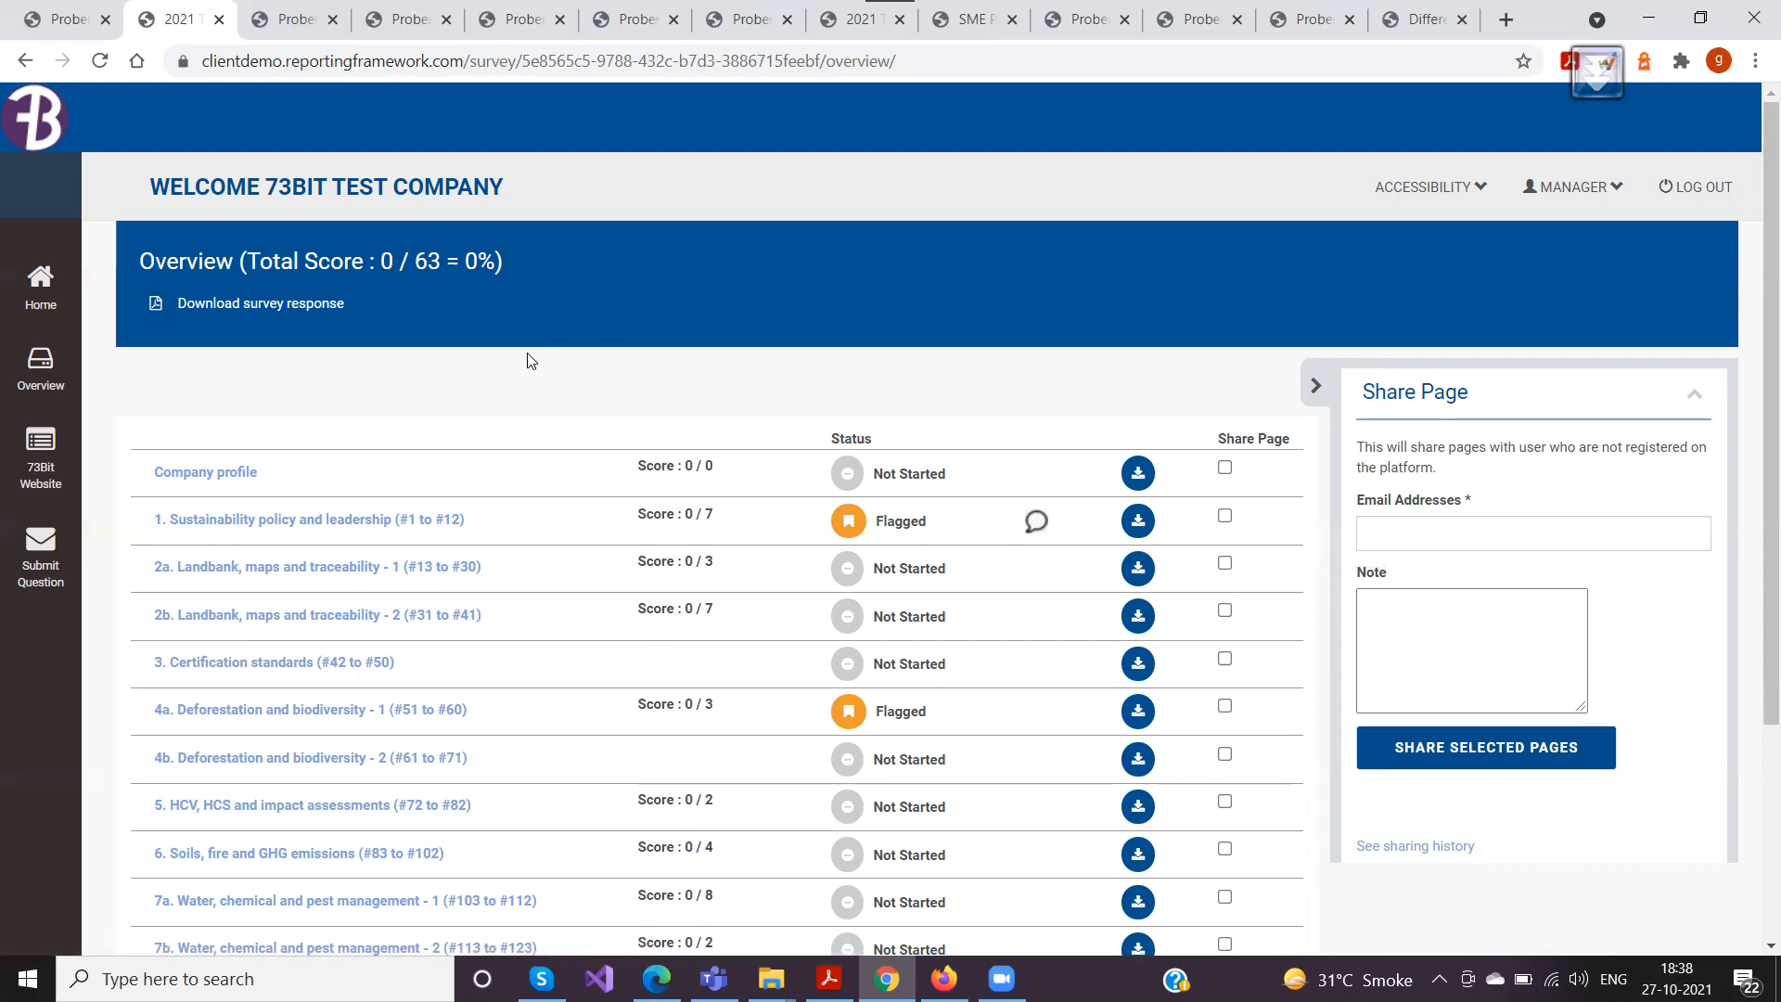
left_click_drag(248, 260, 490, 260)
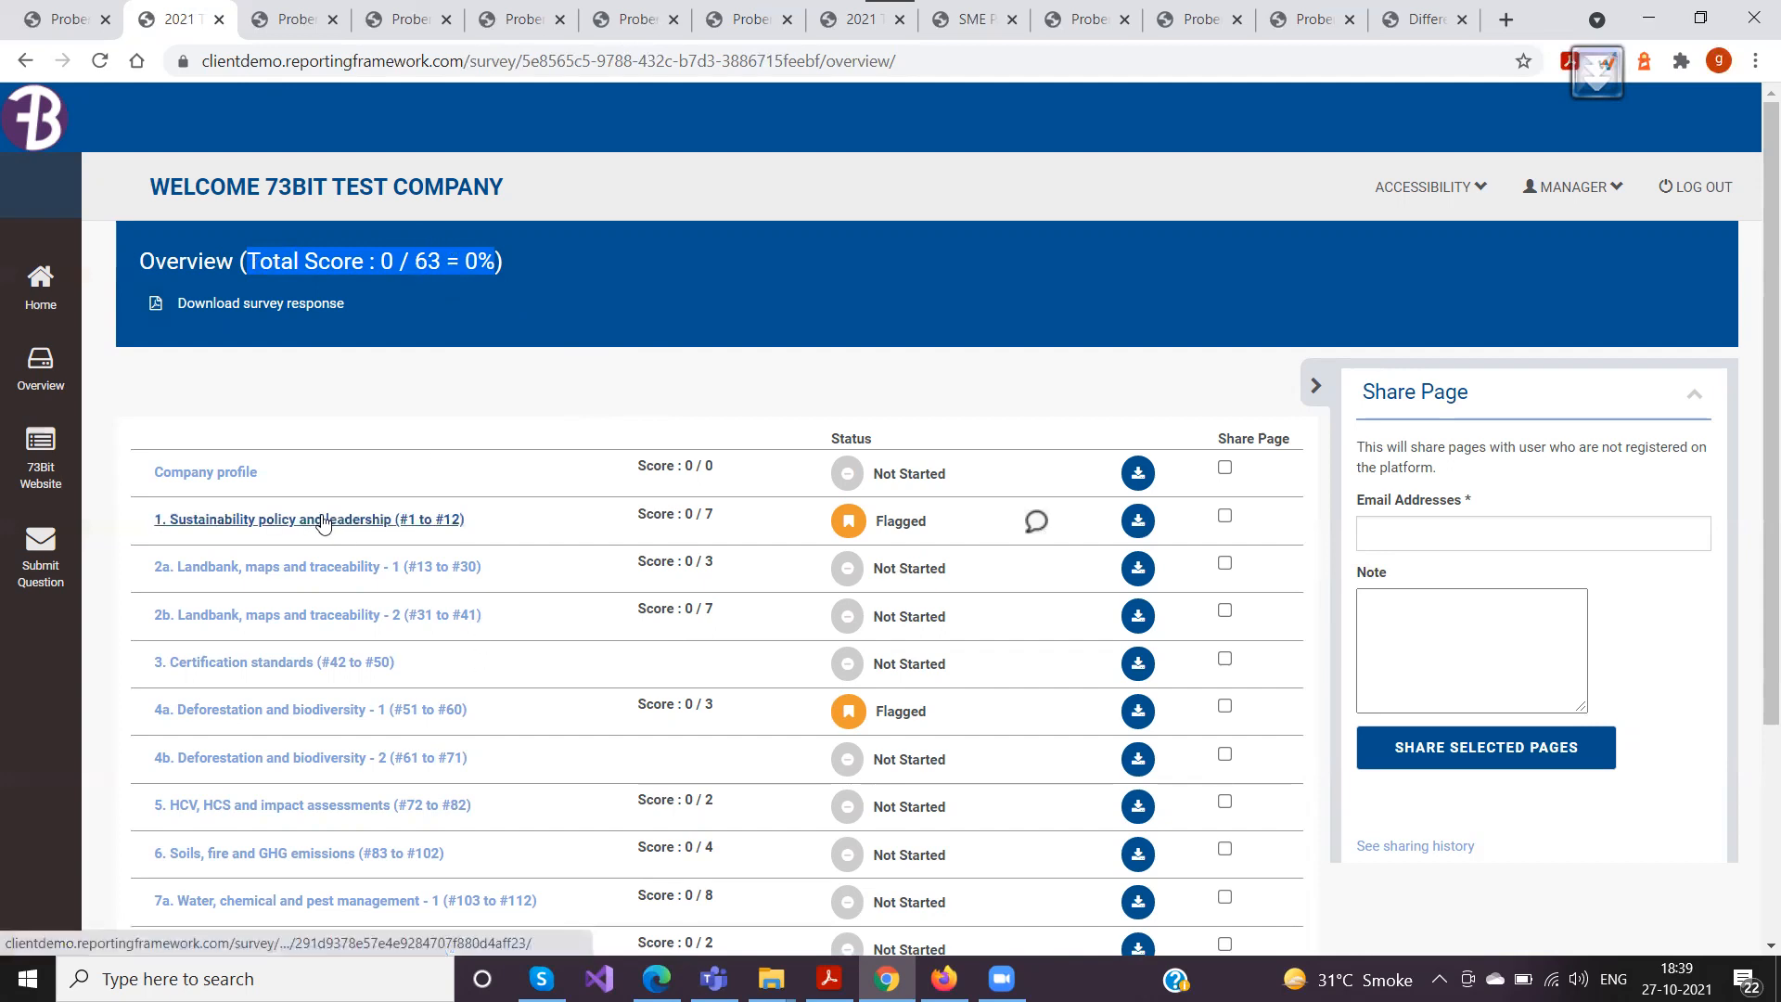
Open the Sustainability policy and leadership page and review question O-3's assessment options, public explanation and evidence attachment fields
left_click(849, 21)
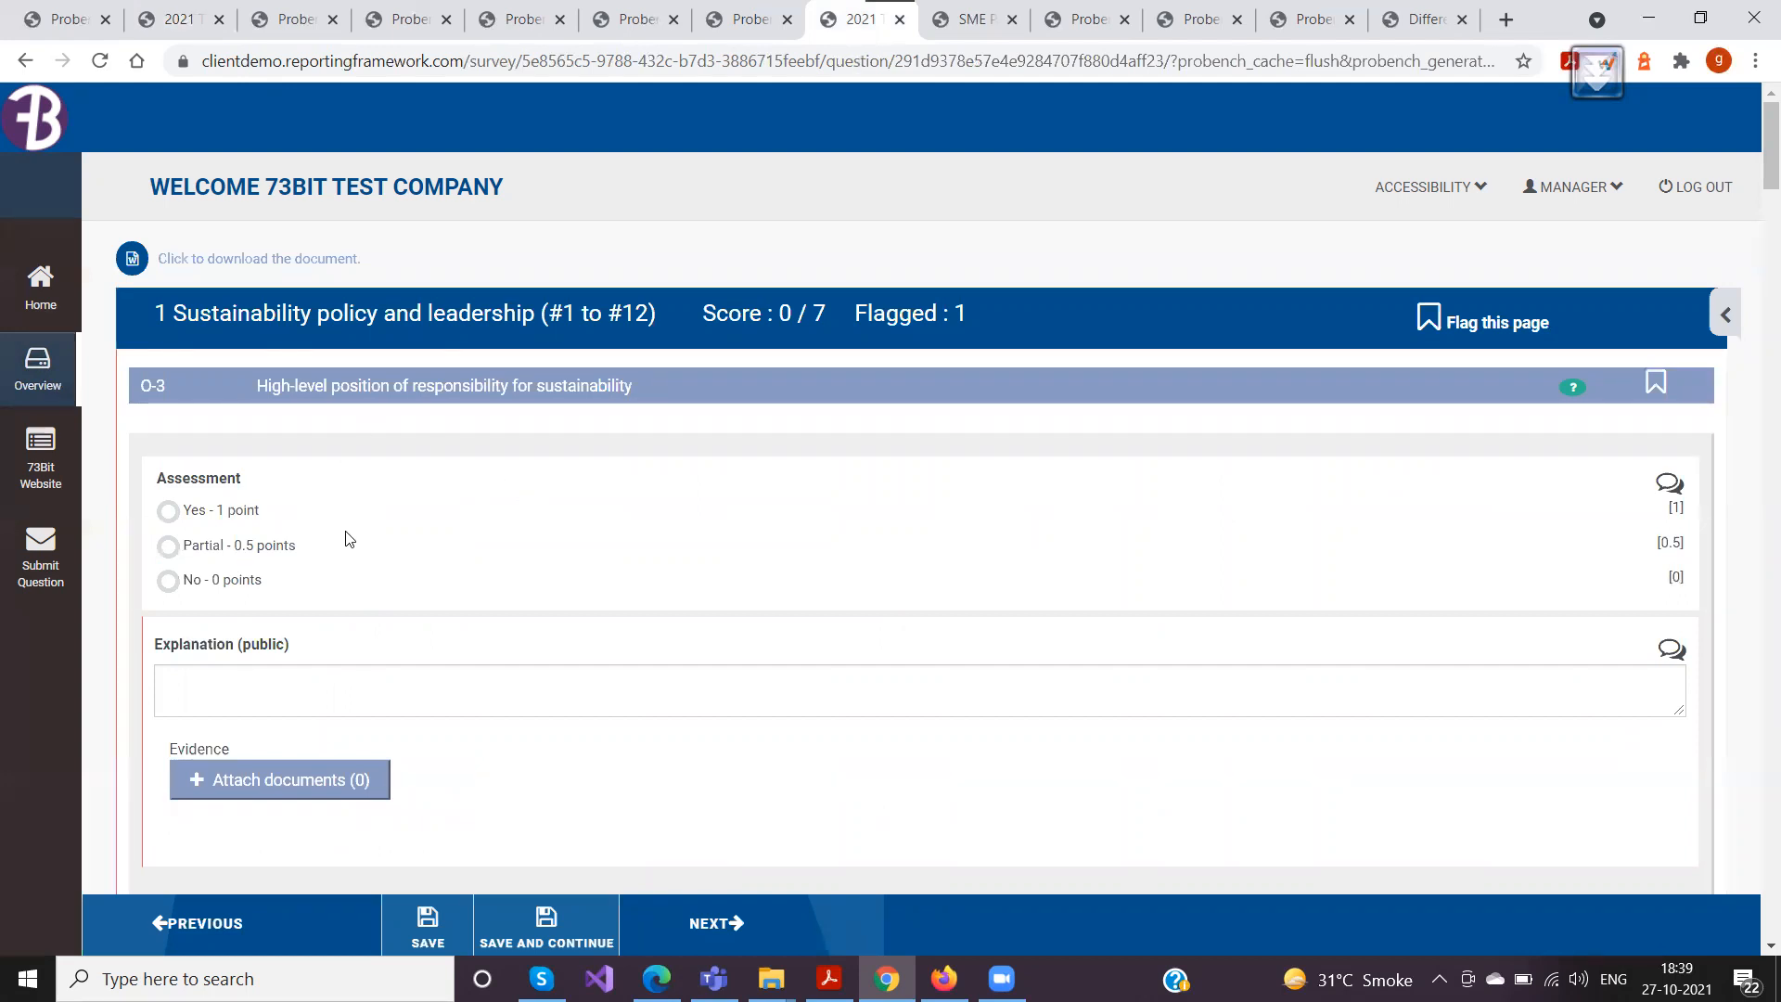
scroll(369, 529, "down", 4)
scroll(413, 573, "up", 3)
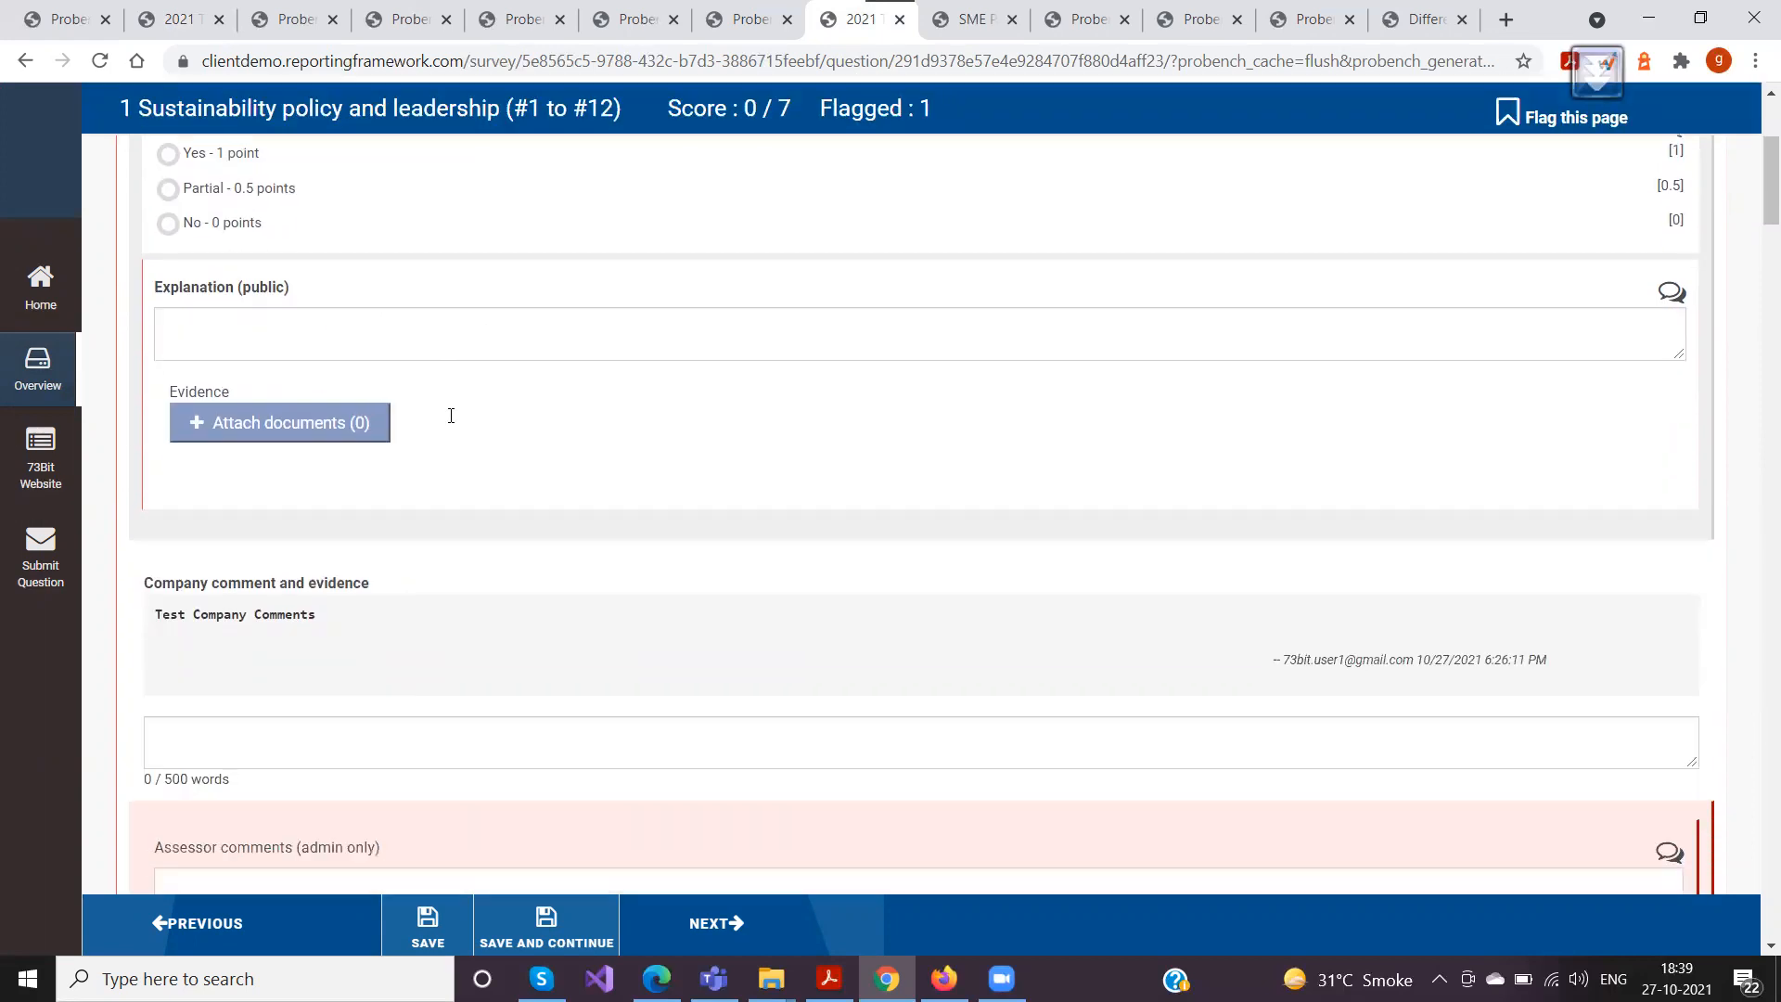
scroll(453, 436, "down", 3)
left_click(227, 326)
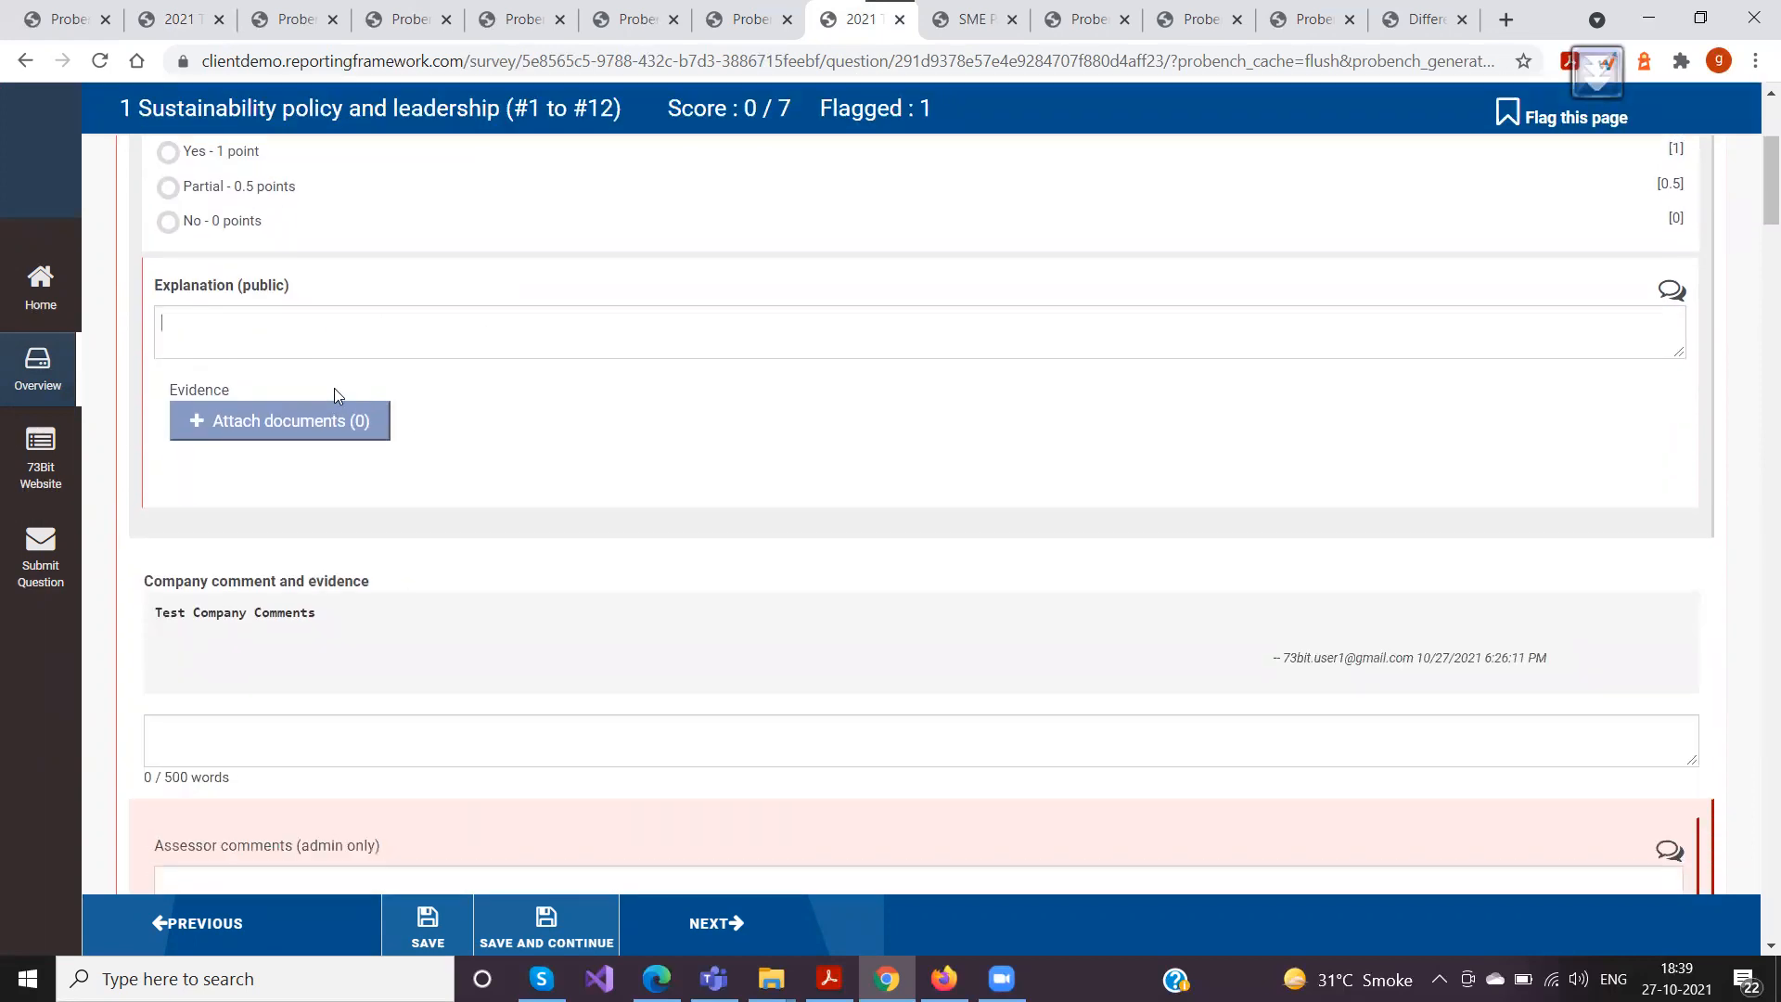
scroll(335, 389, "up", 3)
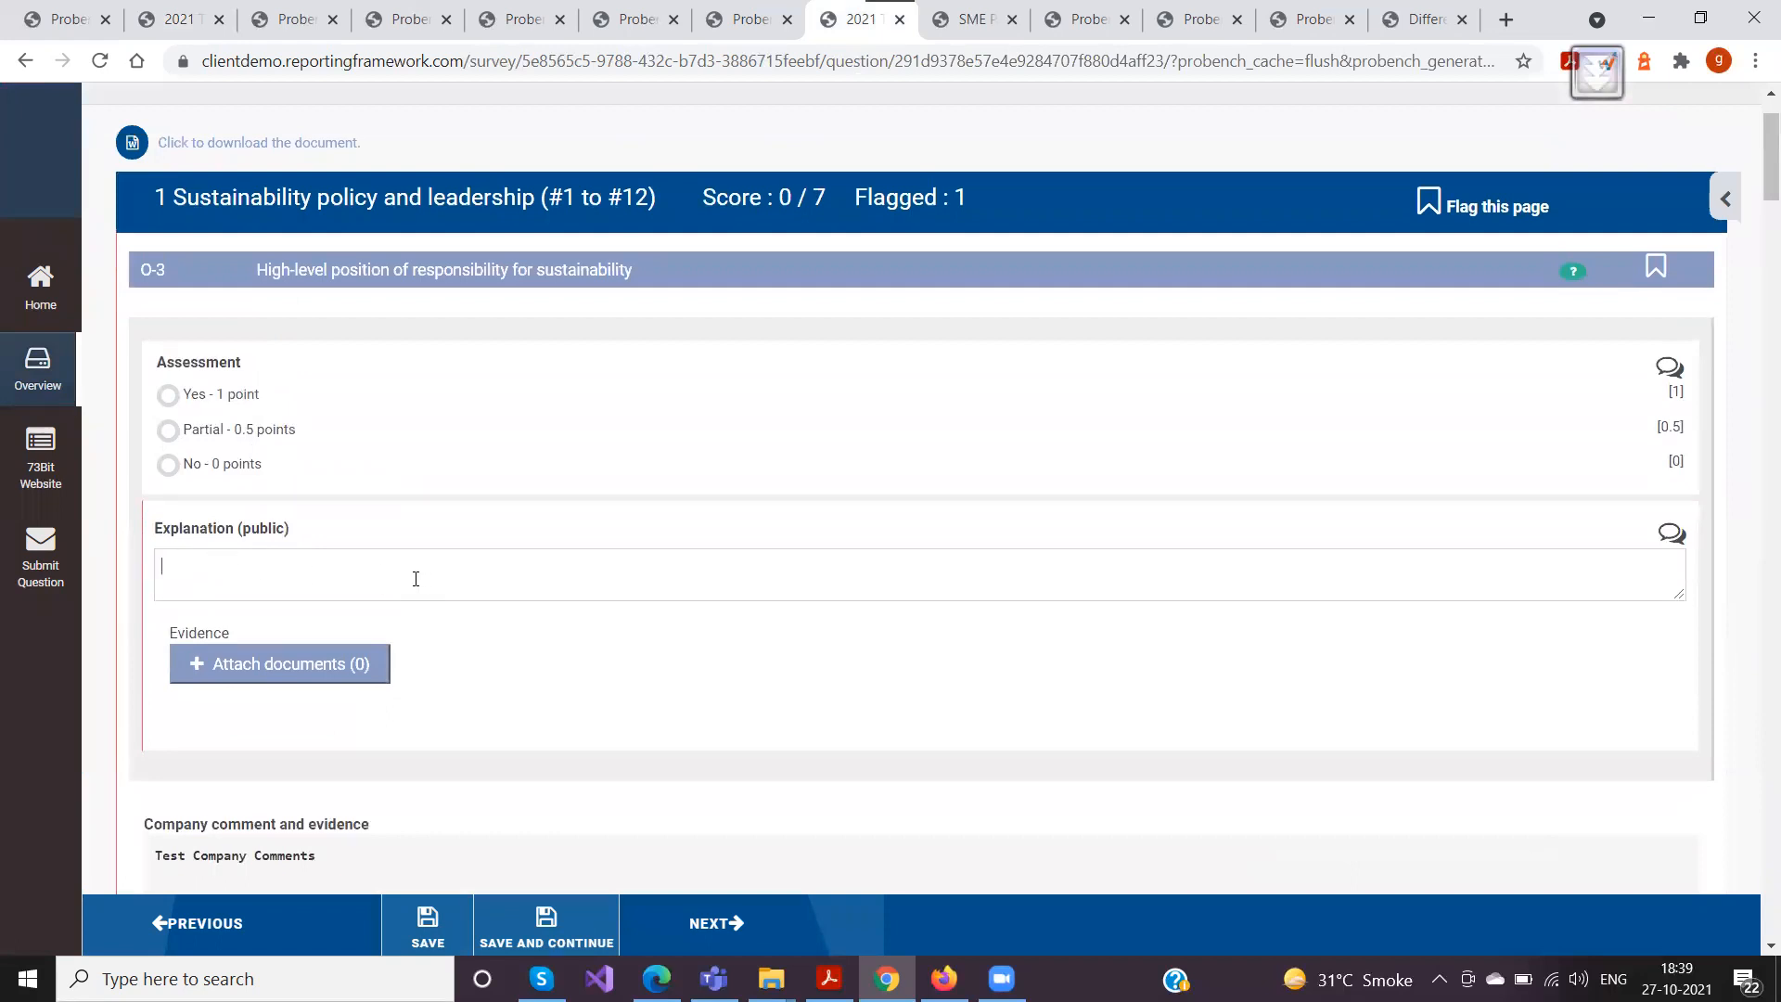
scroll(416, 571, "down", 2)
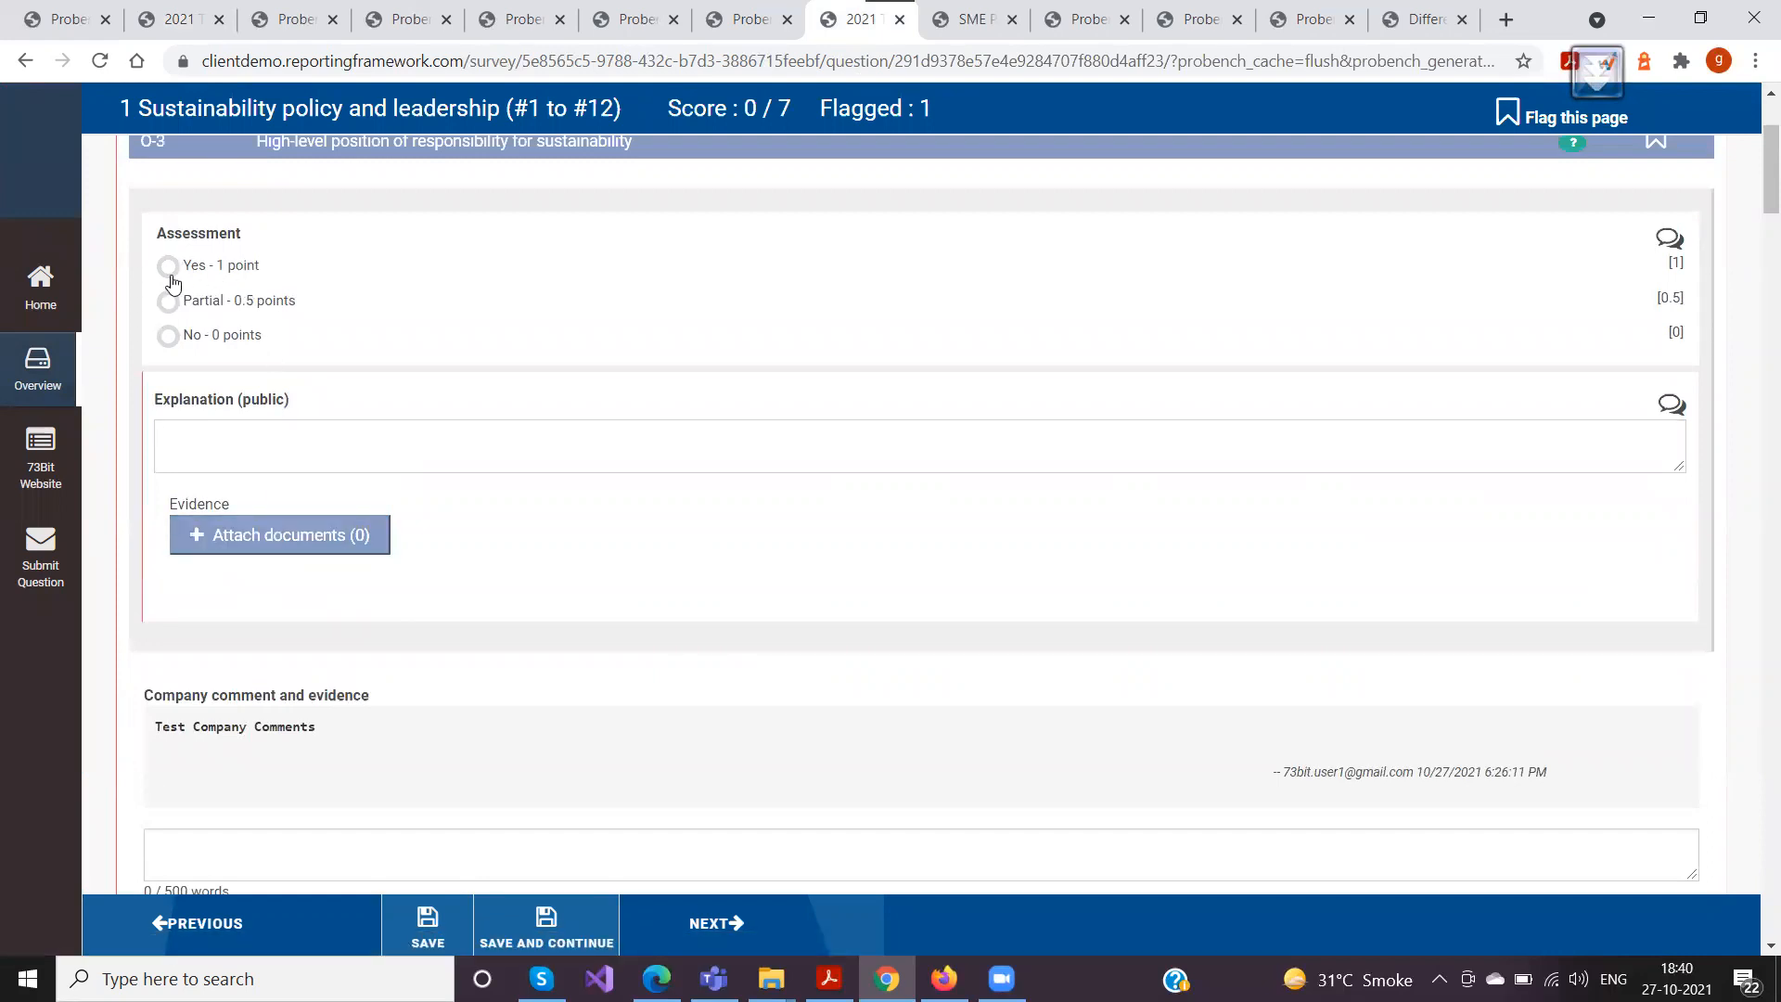
scroll(358, 386, "down", 1)
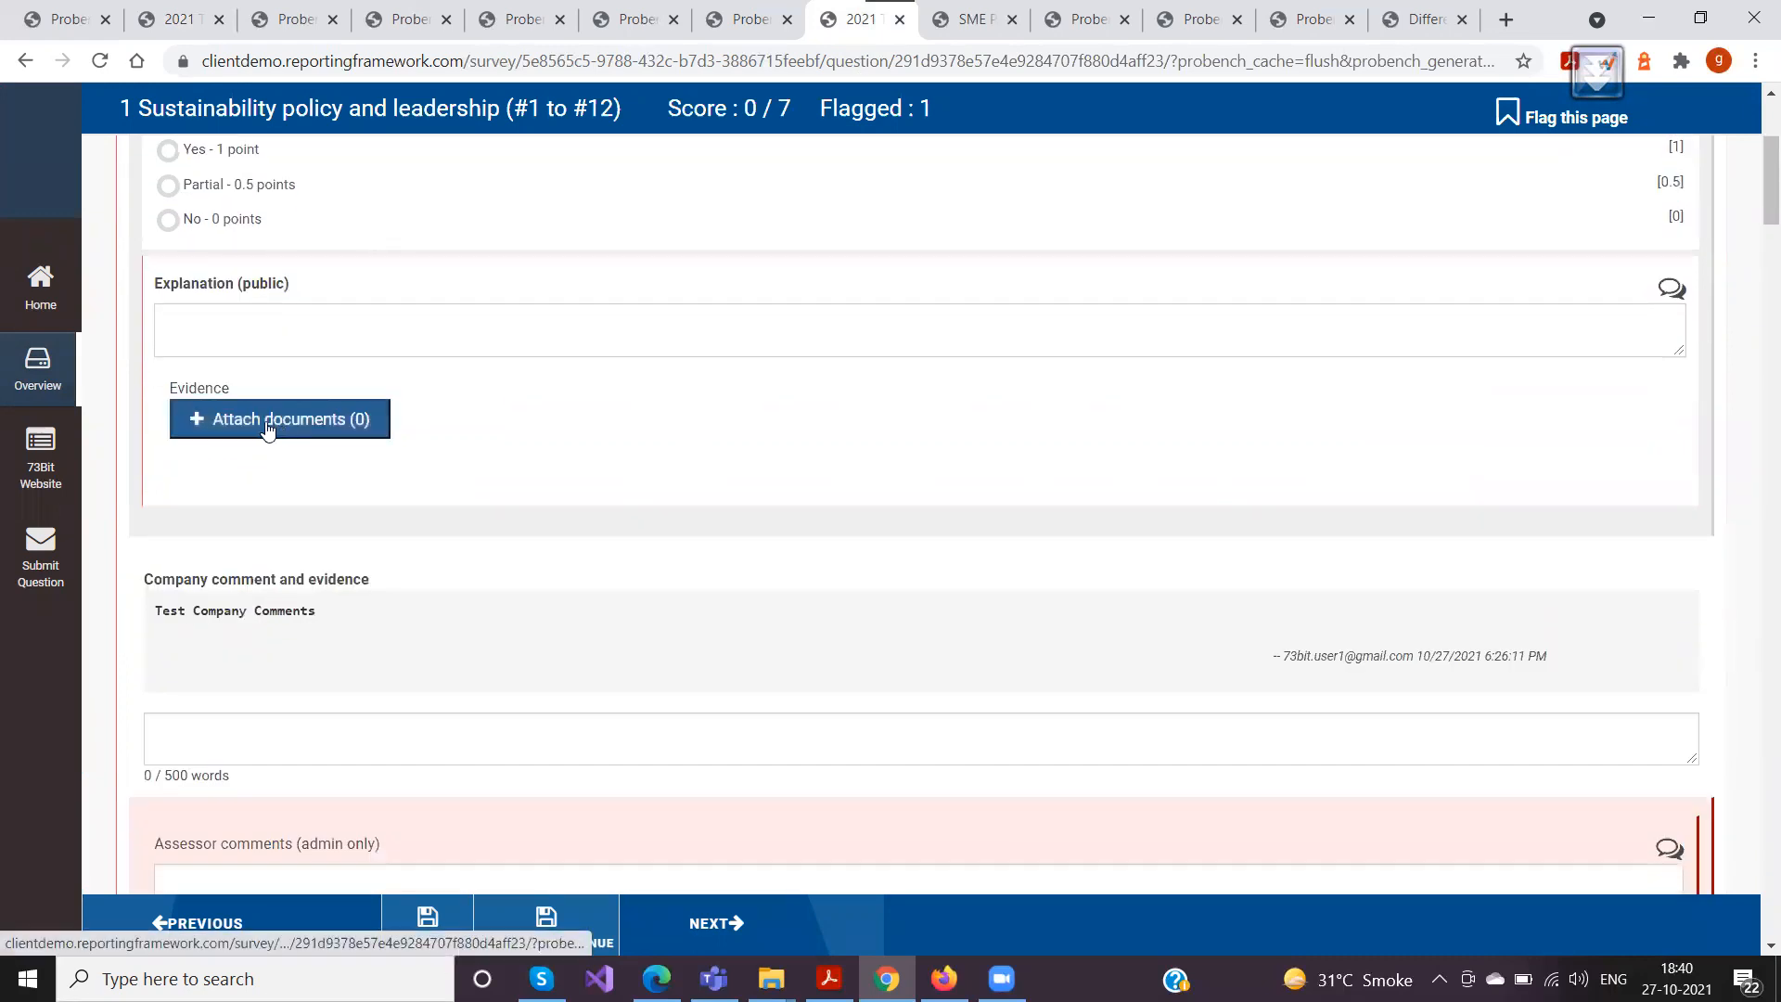
scroll(217, 505, "down", 1)
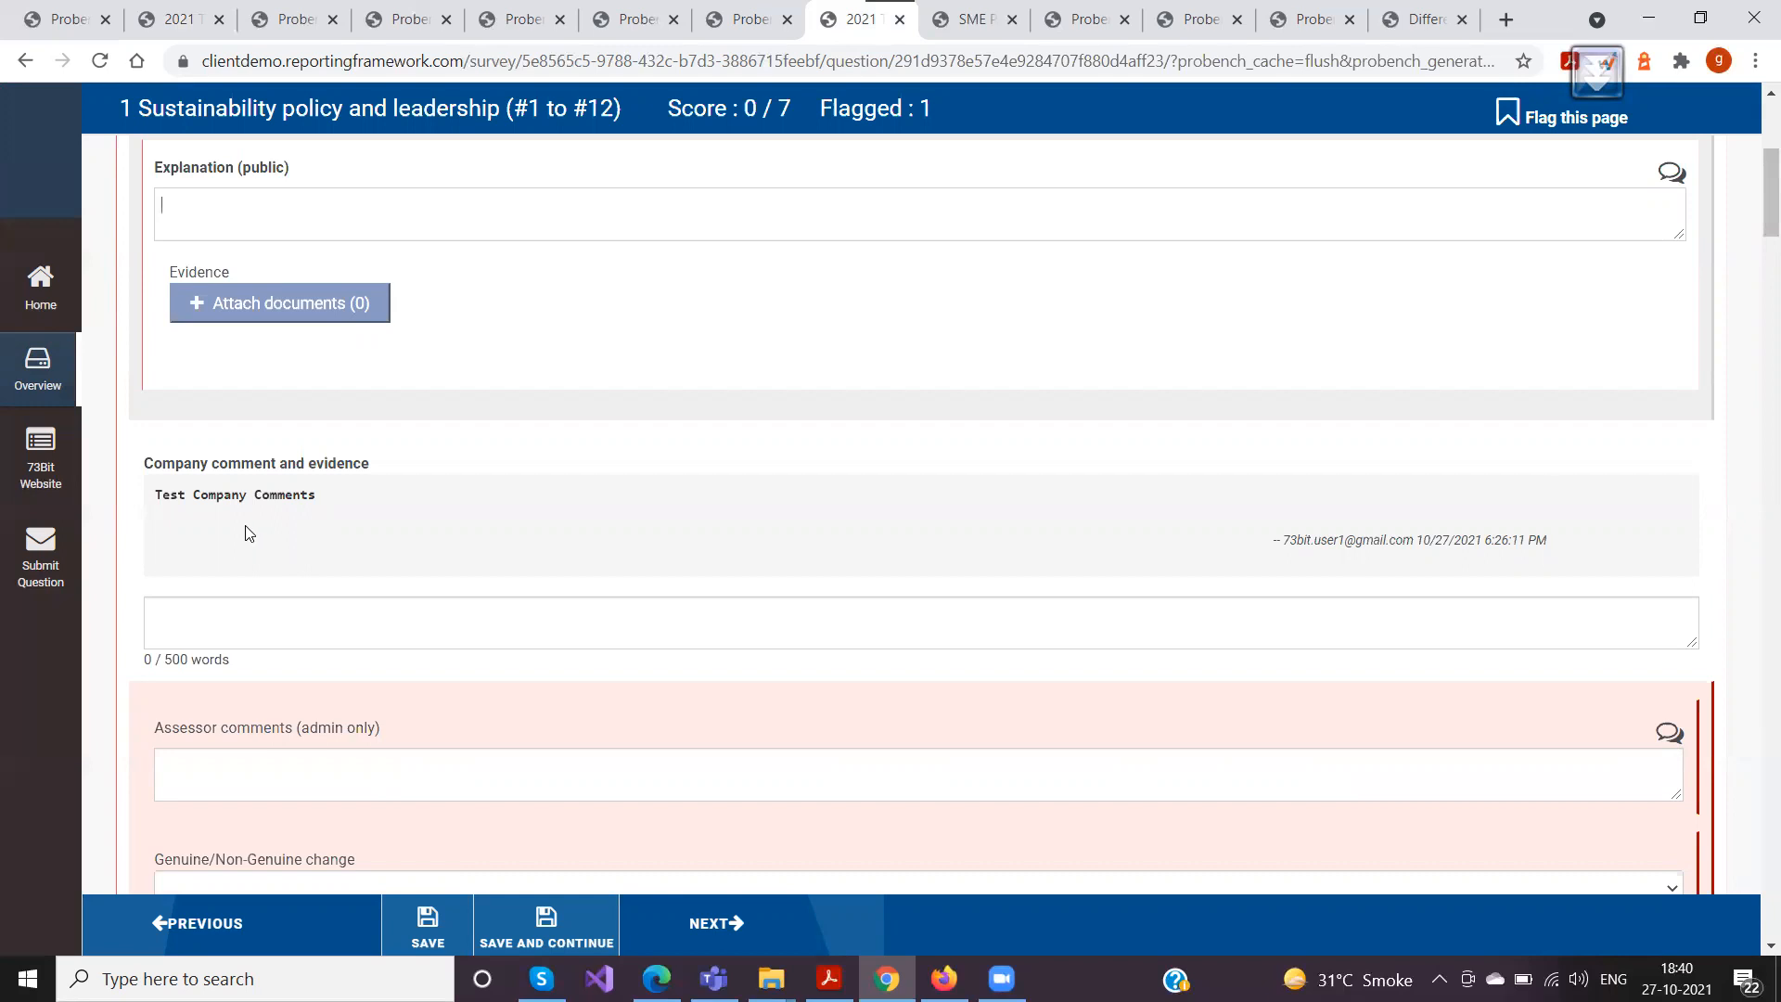
Review the company comment and assessor comments areas of question O-3 and view the Genuine/Non-Genuine change options
scroll(257, 527, "down", 1)
left_click(260, 504)
scroll(259, 503, "down", 1)
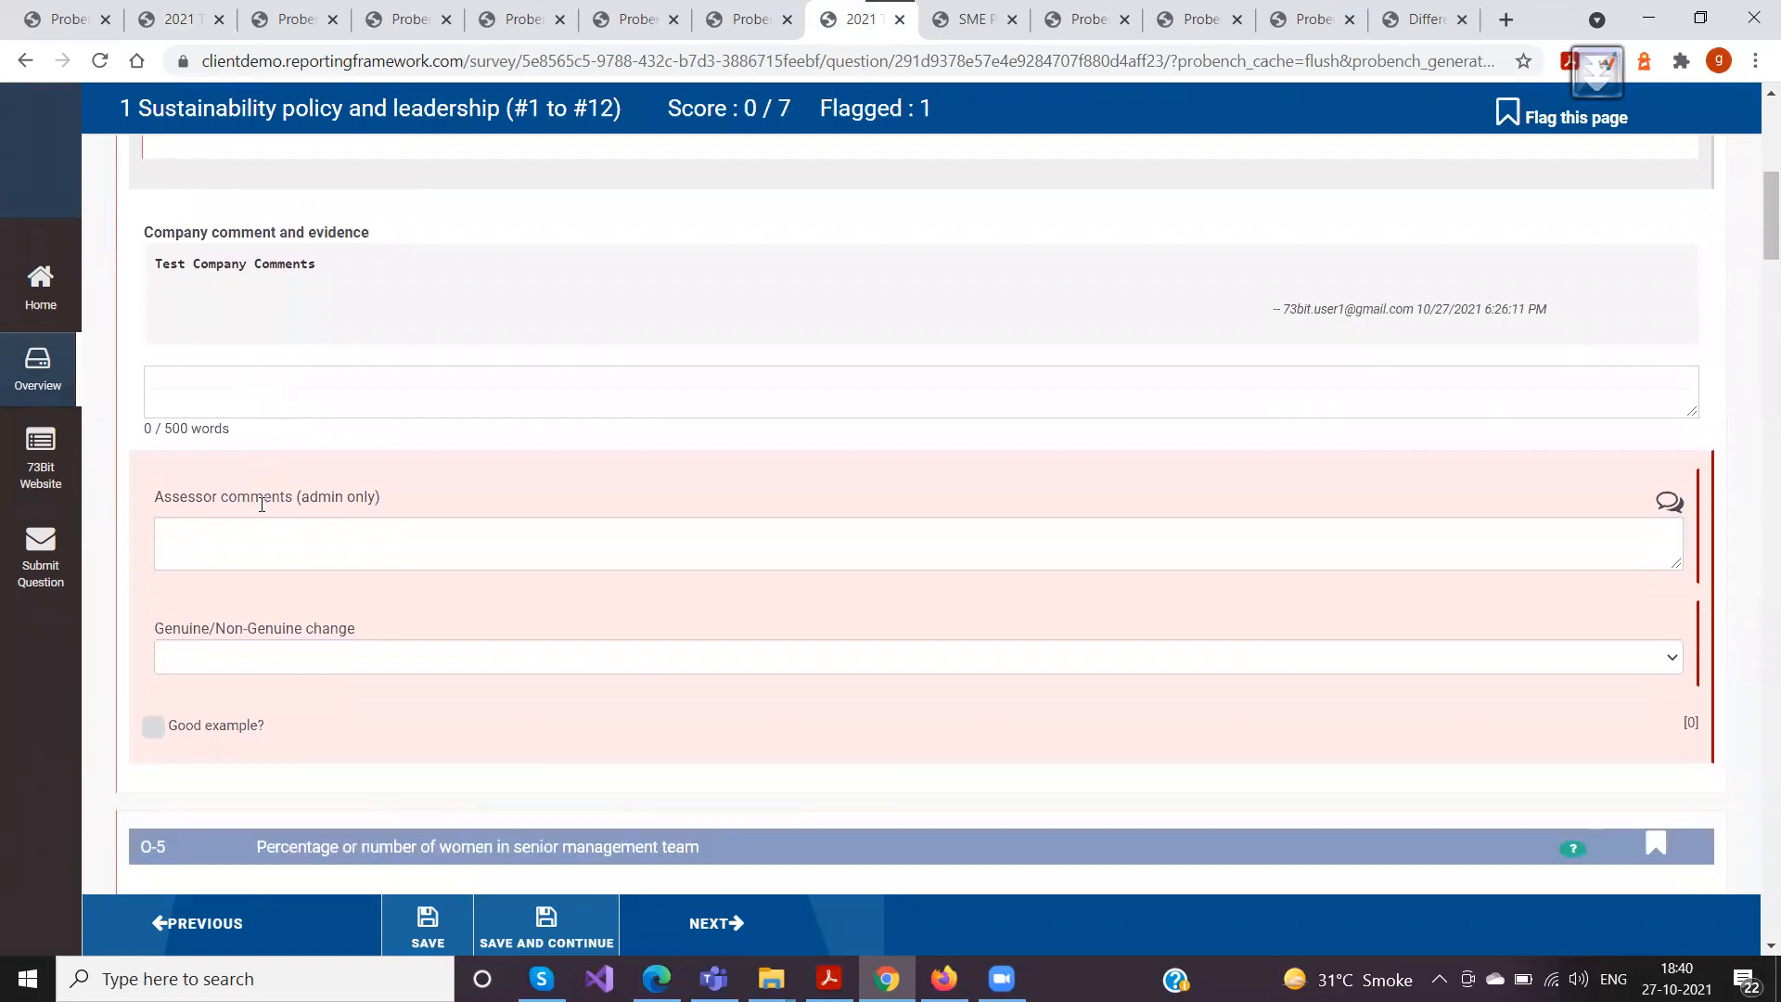
left_click(238, 659)
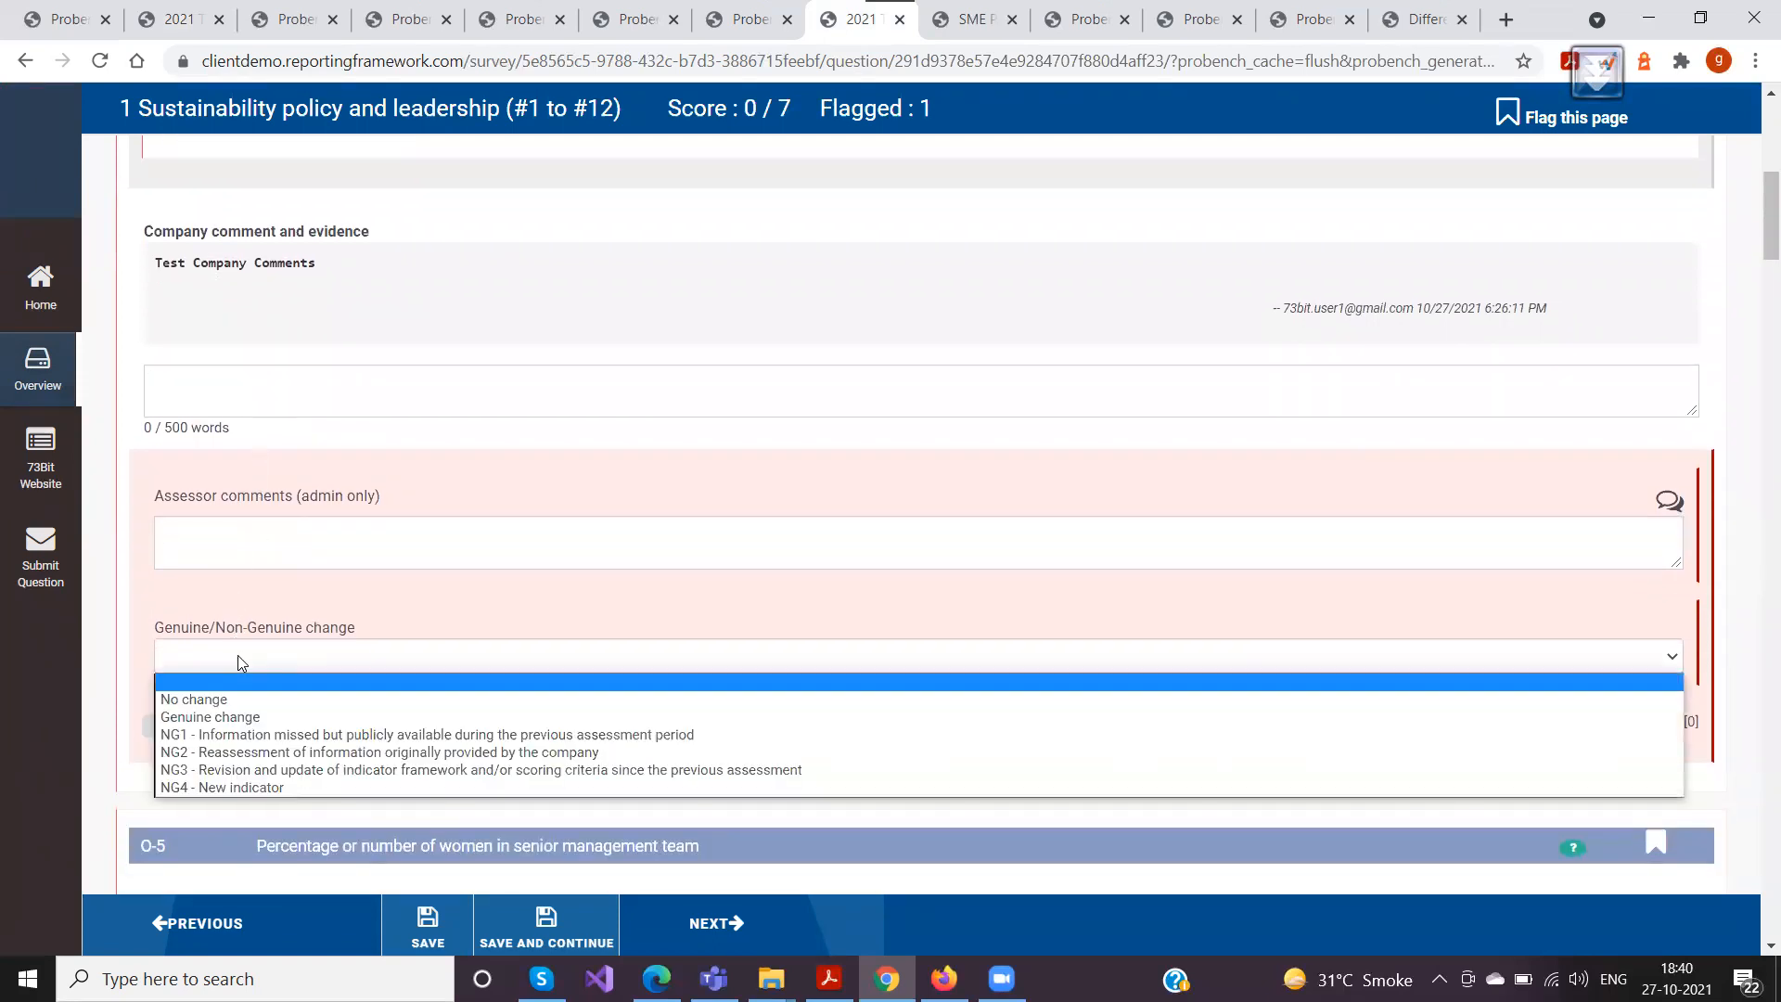
left_click(239, 657)
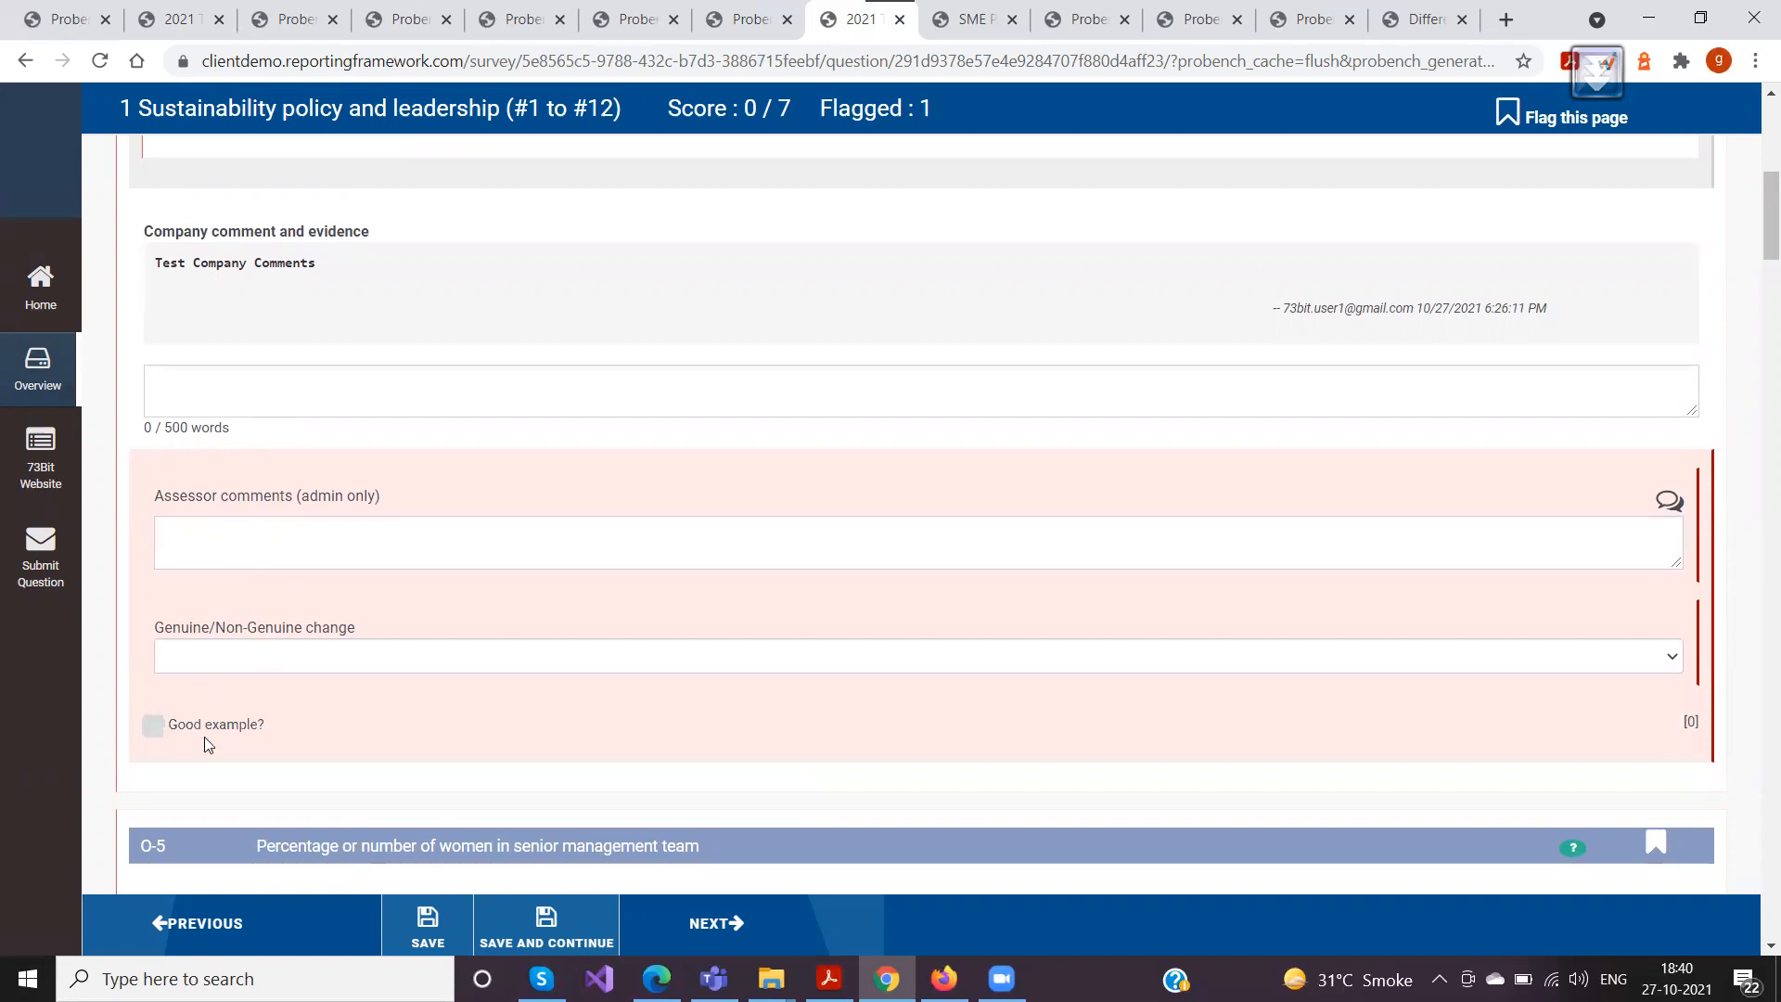
Check the page score and the flagged question number list in the Sustainability policy and leadership header
scroll(278, 681, "up", 10)
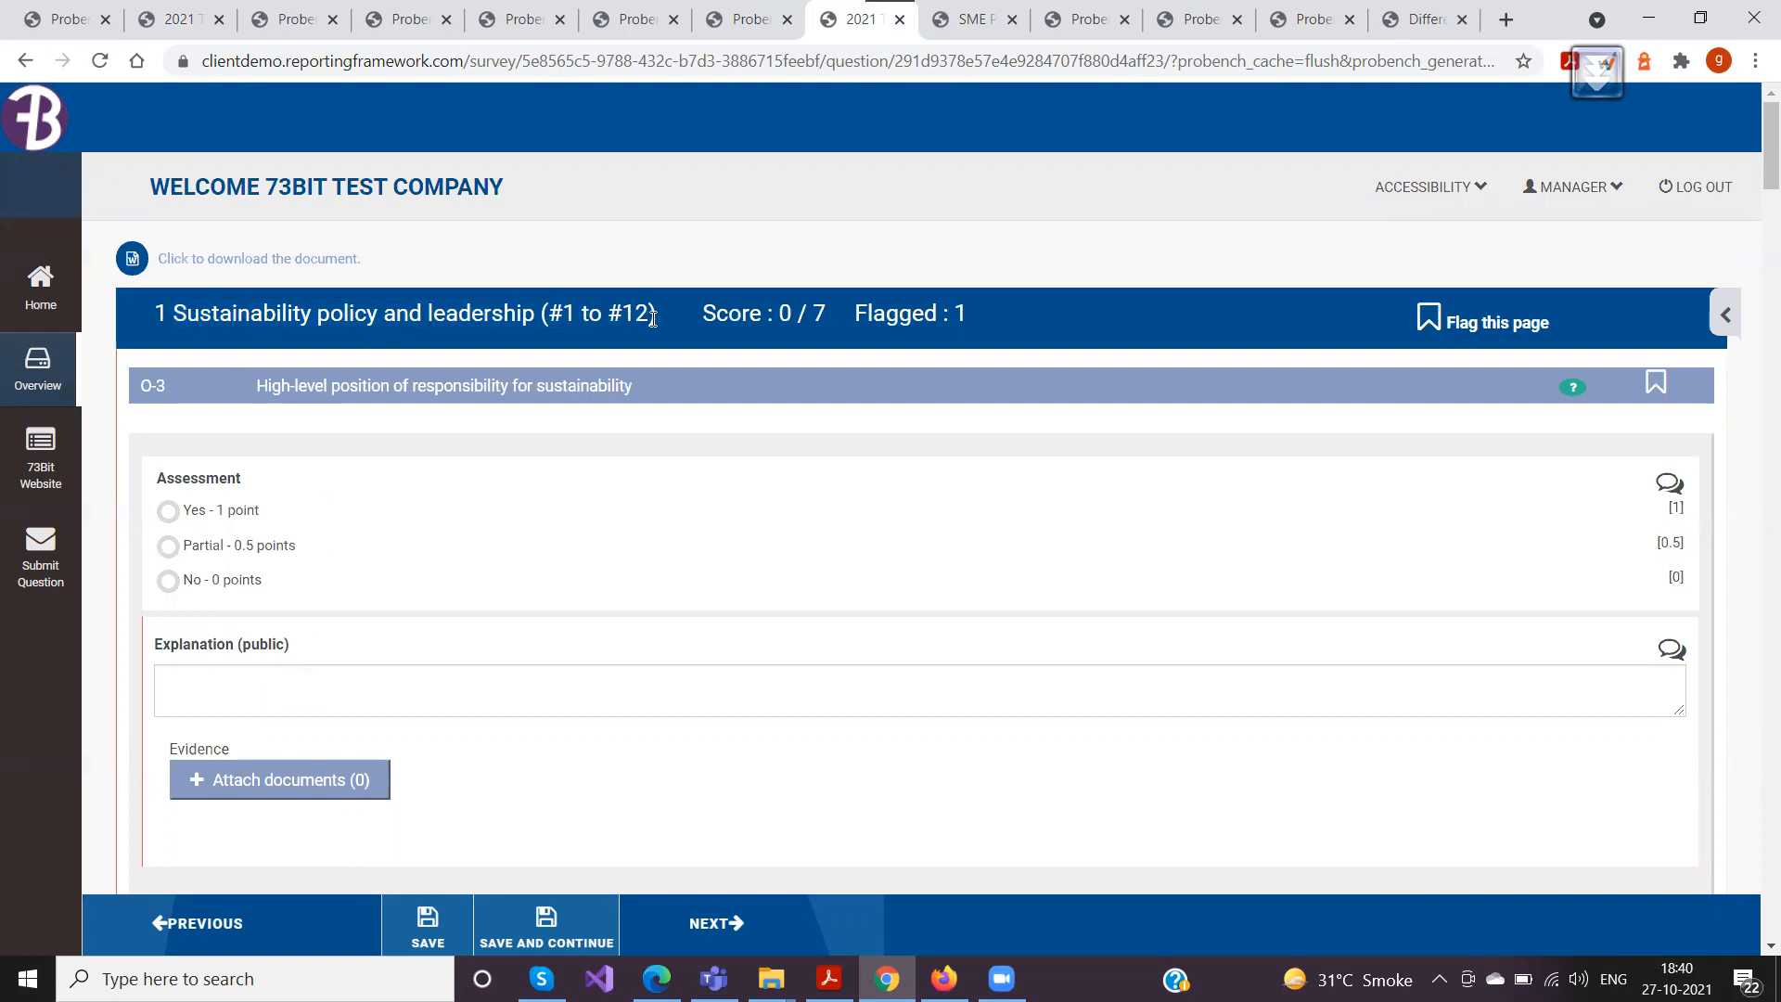
left_click_drag(704, 310, 856, 316)
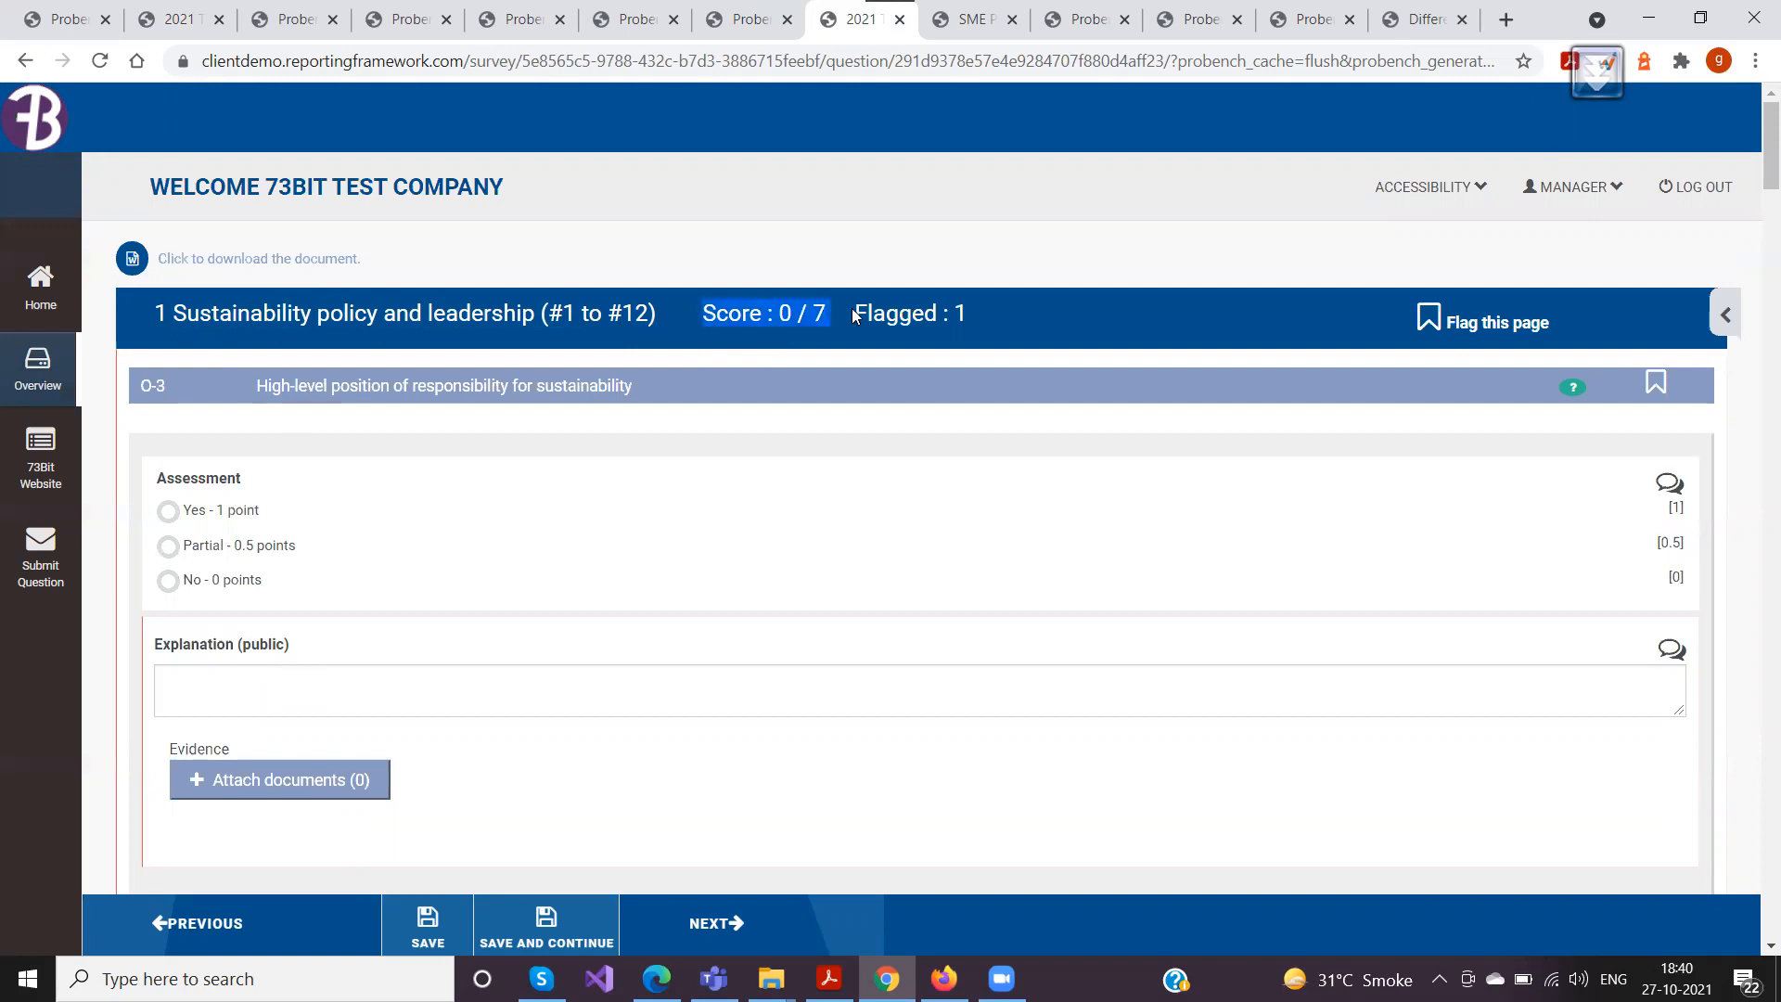
left_click(920, 325)
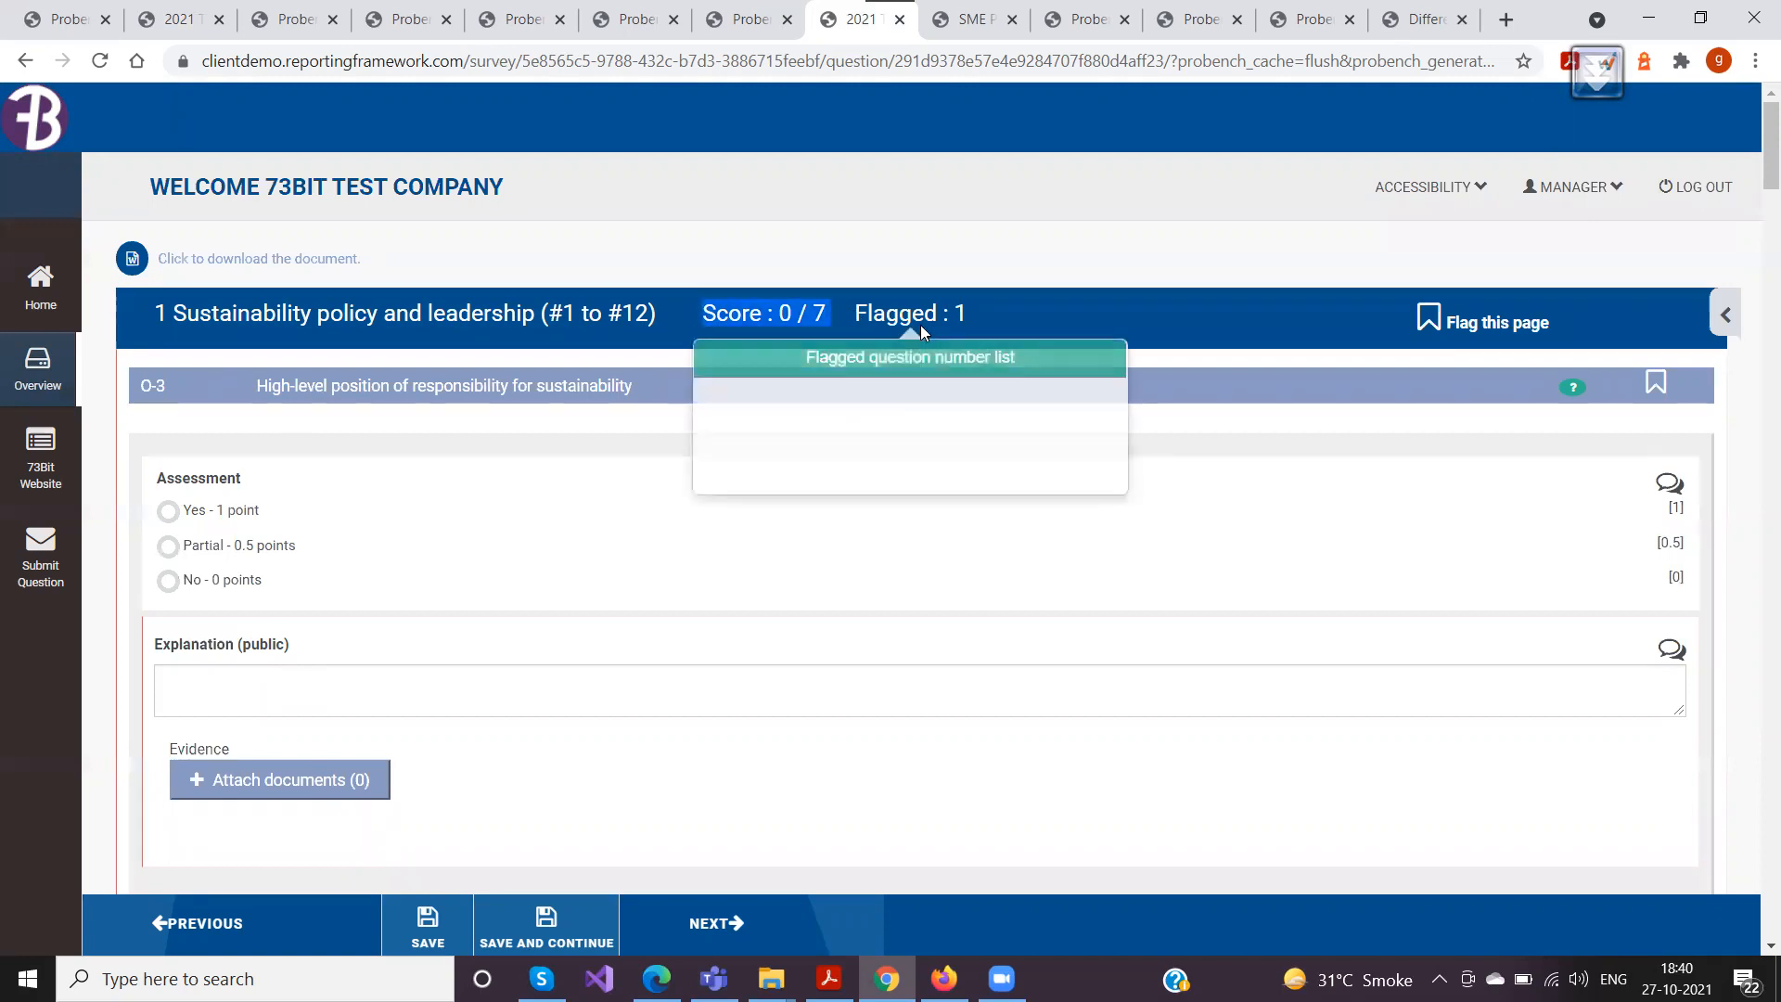
left_click(1281, 409)
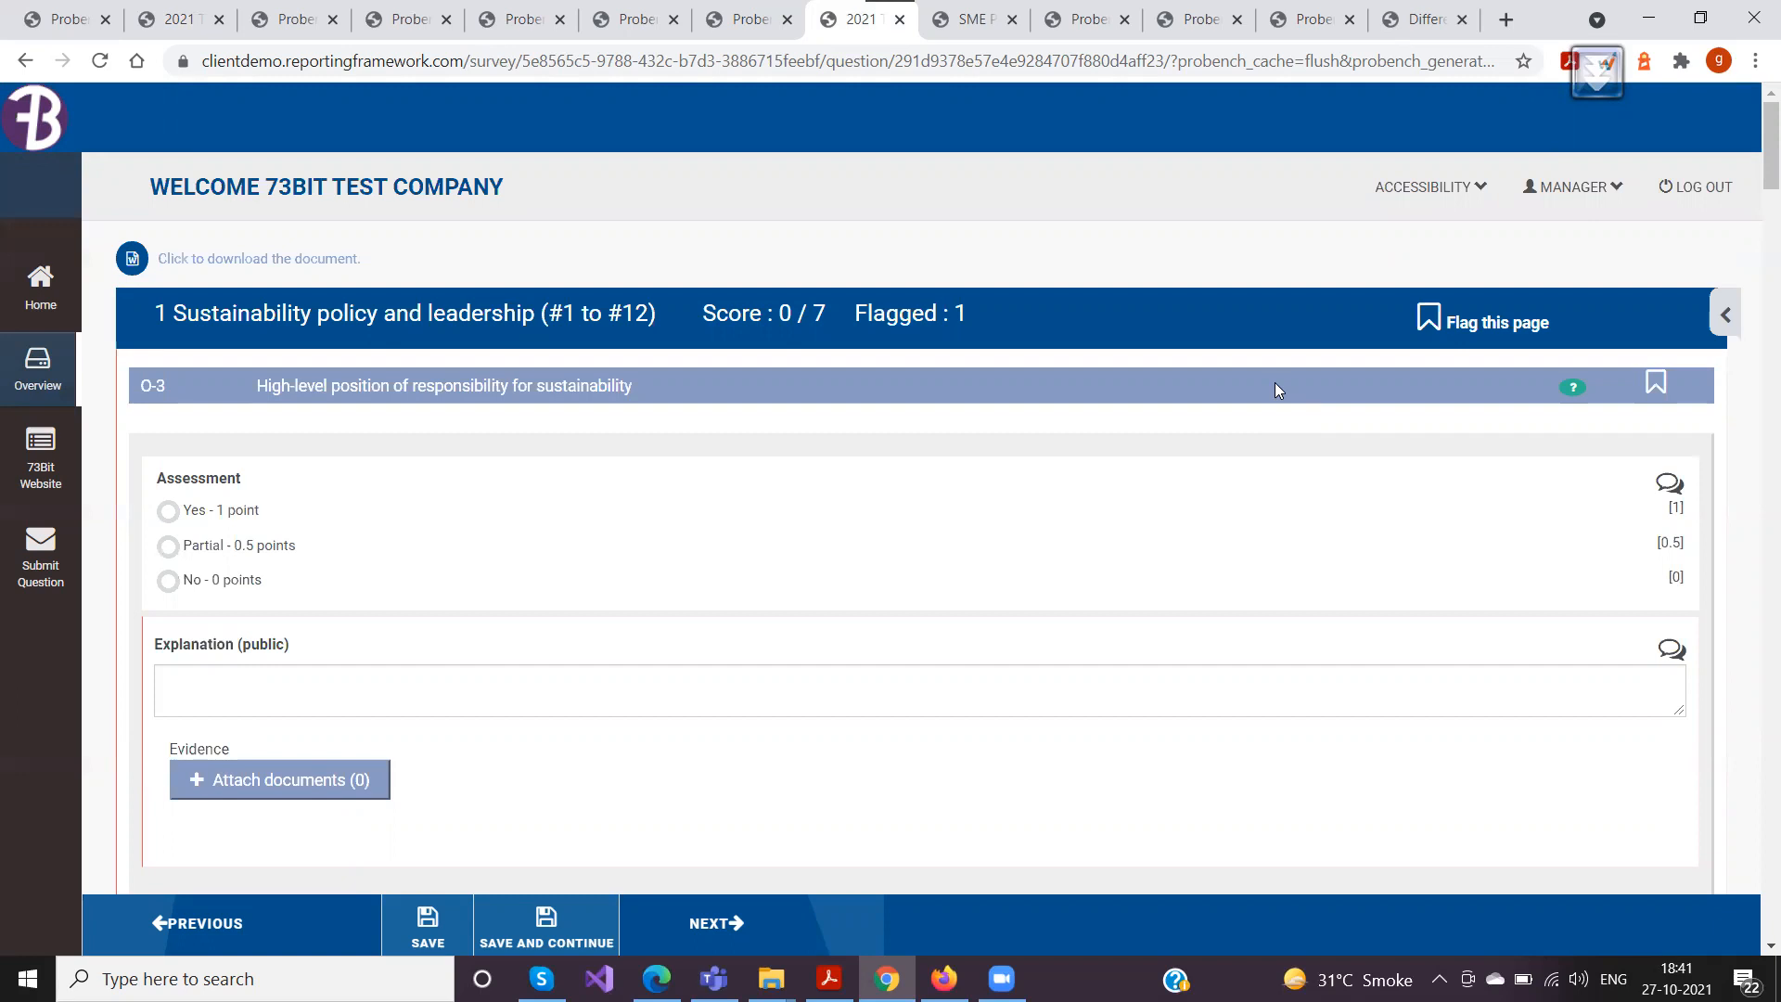
scroll(1274, 382, "down", 3)
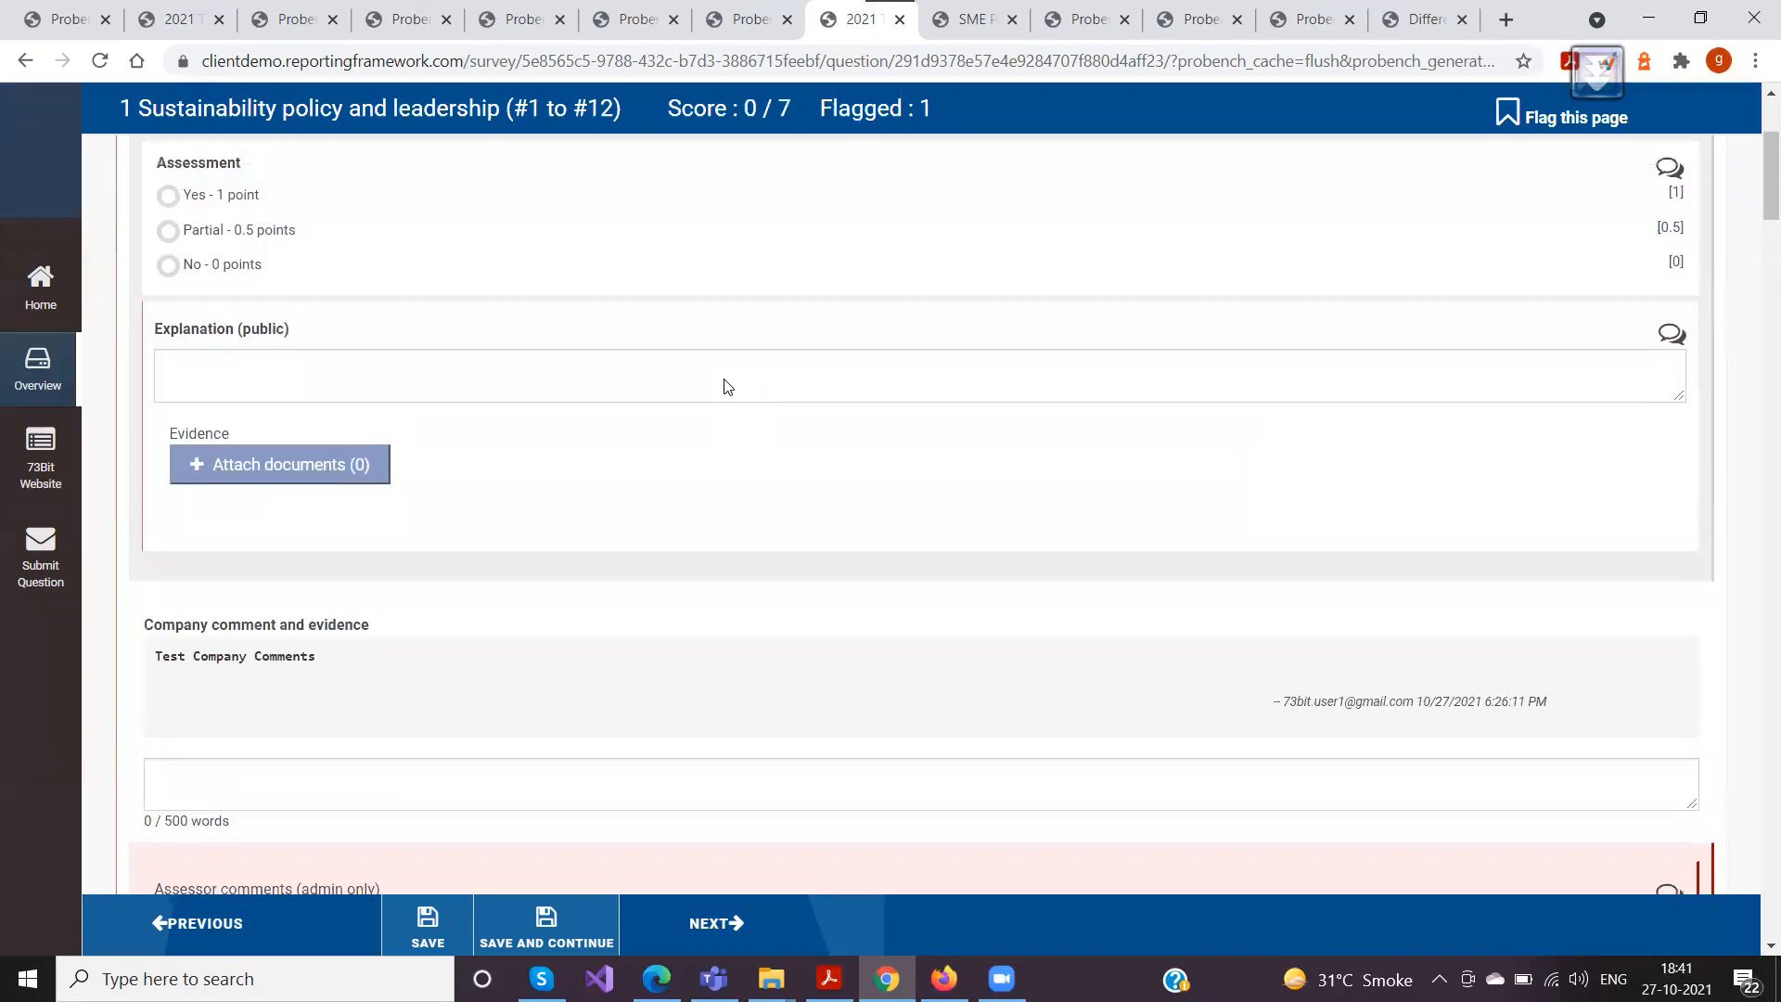
scroll(727, 385, "up", 2)
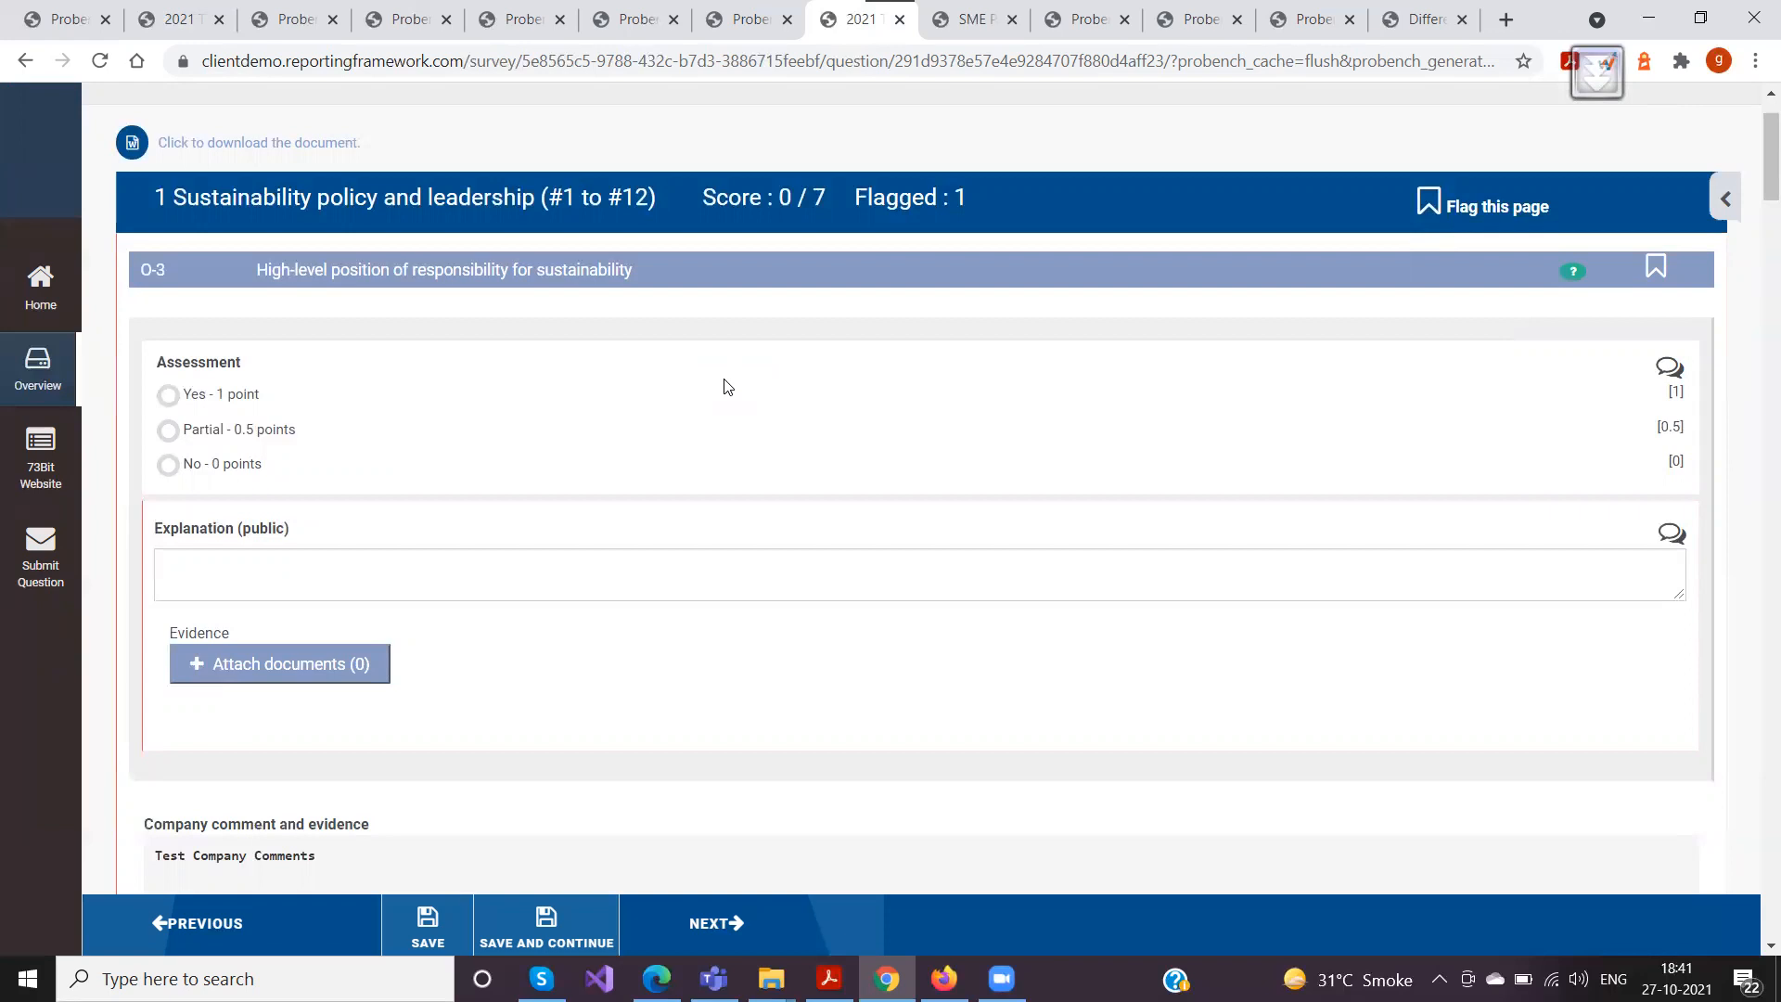
Open the survey template editor and examine the settings of question Po-1 and its unnamed manager-only subgroup
left_click(380, 25)
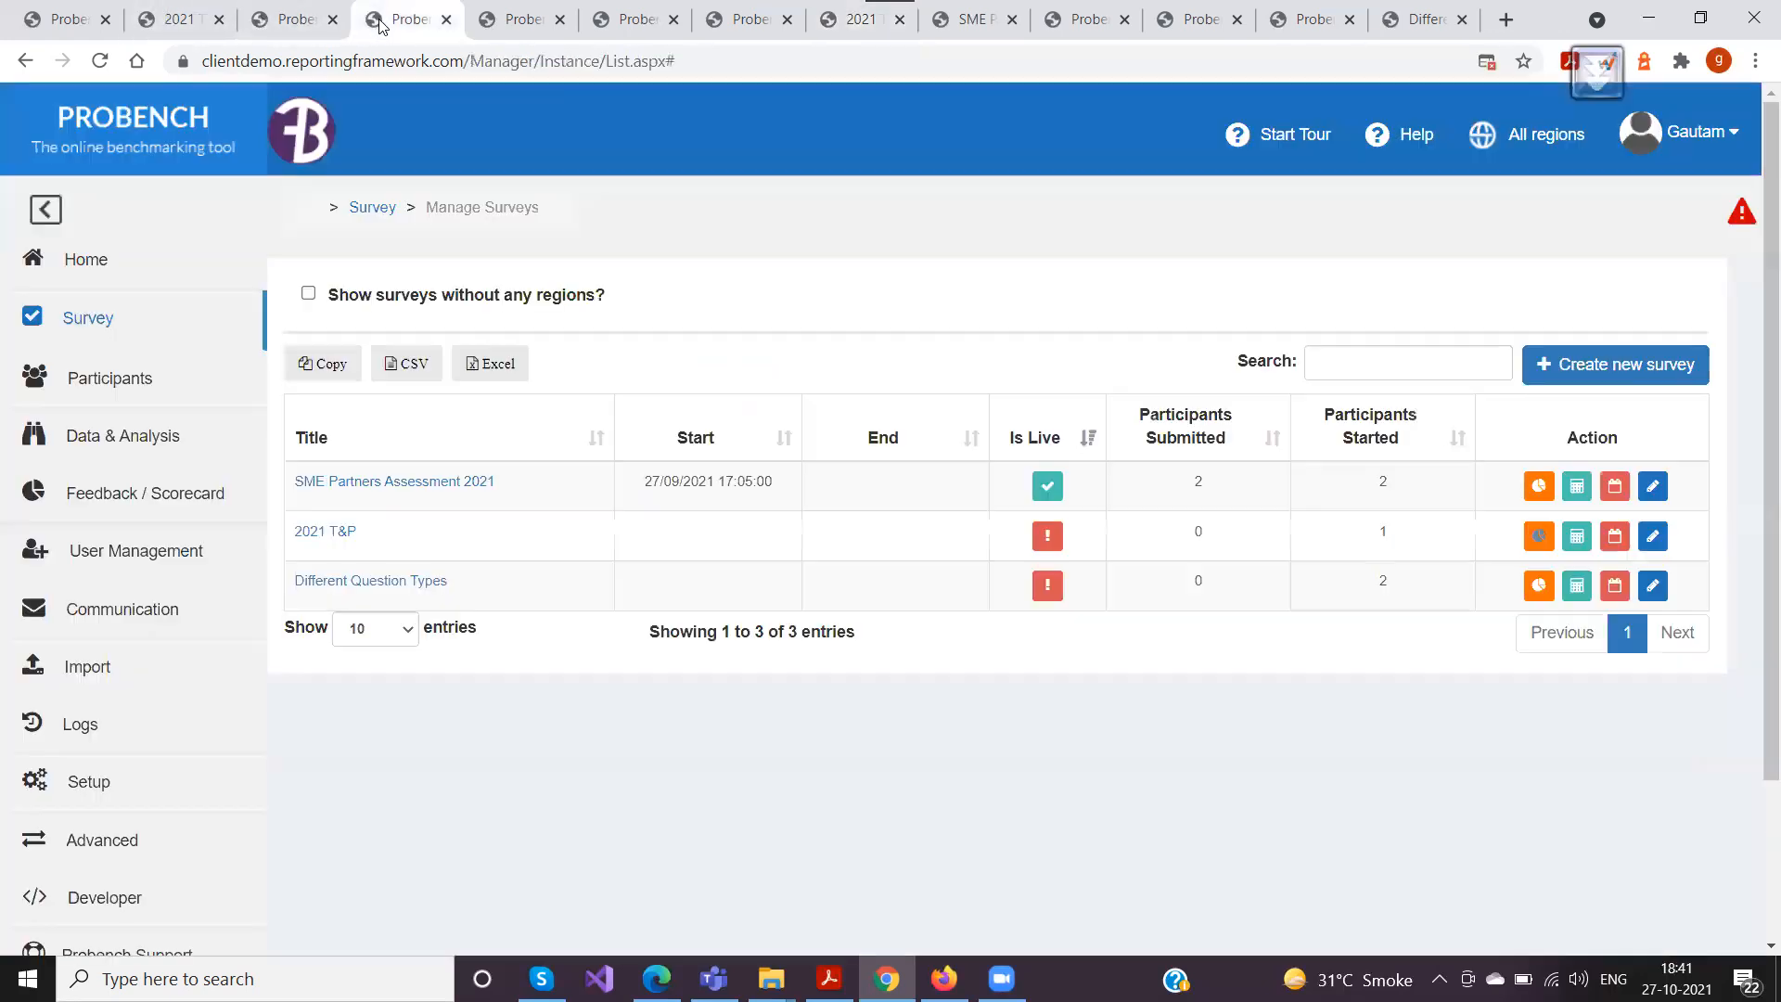
left_click(349, 29)
left_click(501, 28)
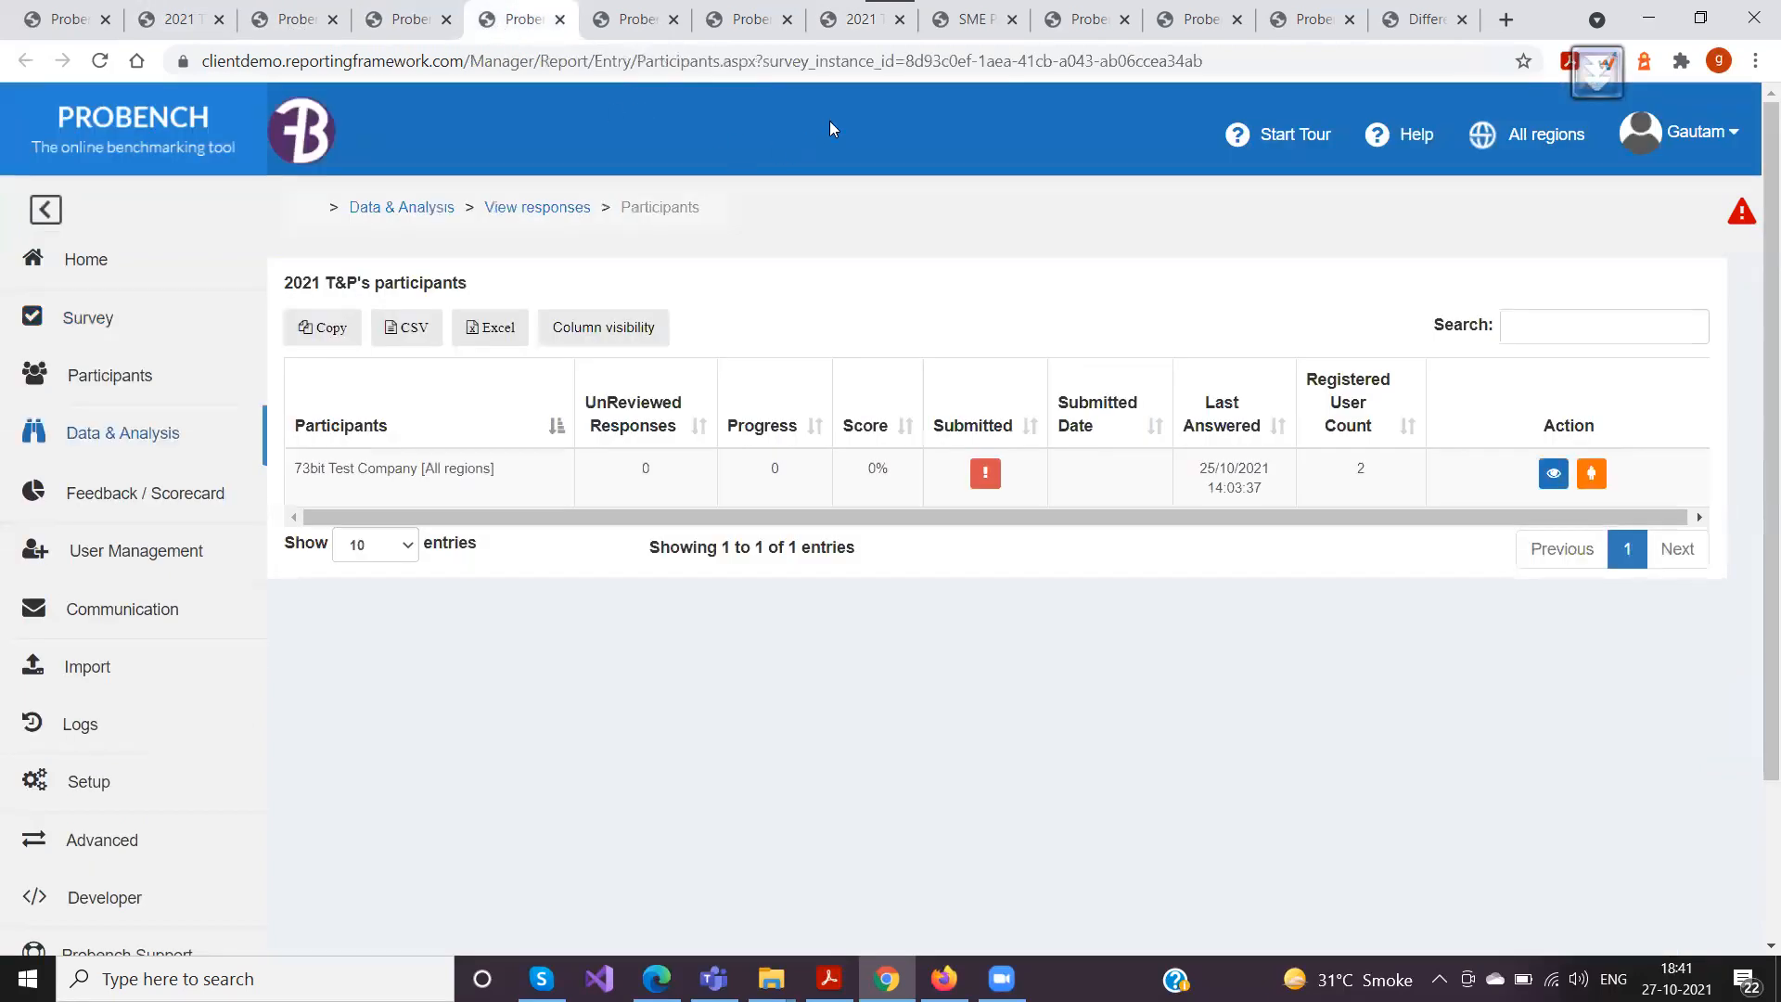
left_click(630, 19)
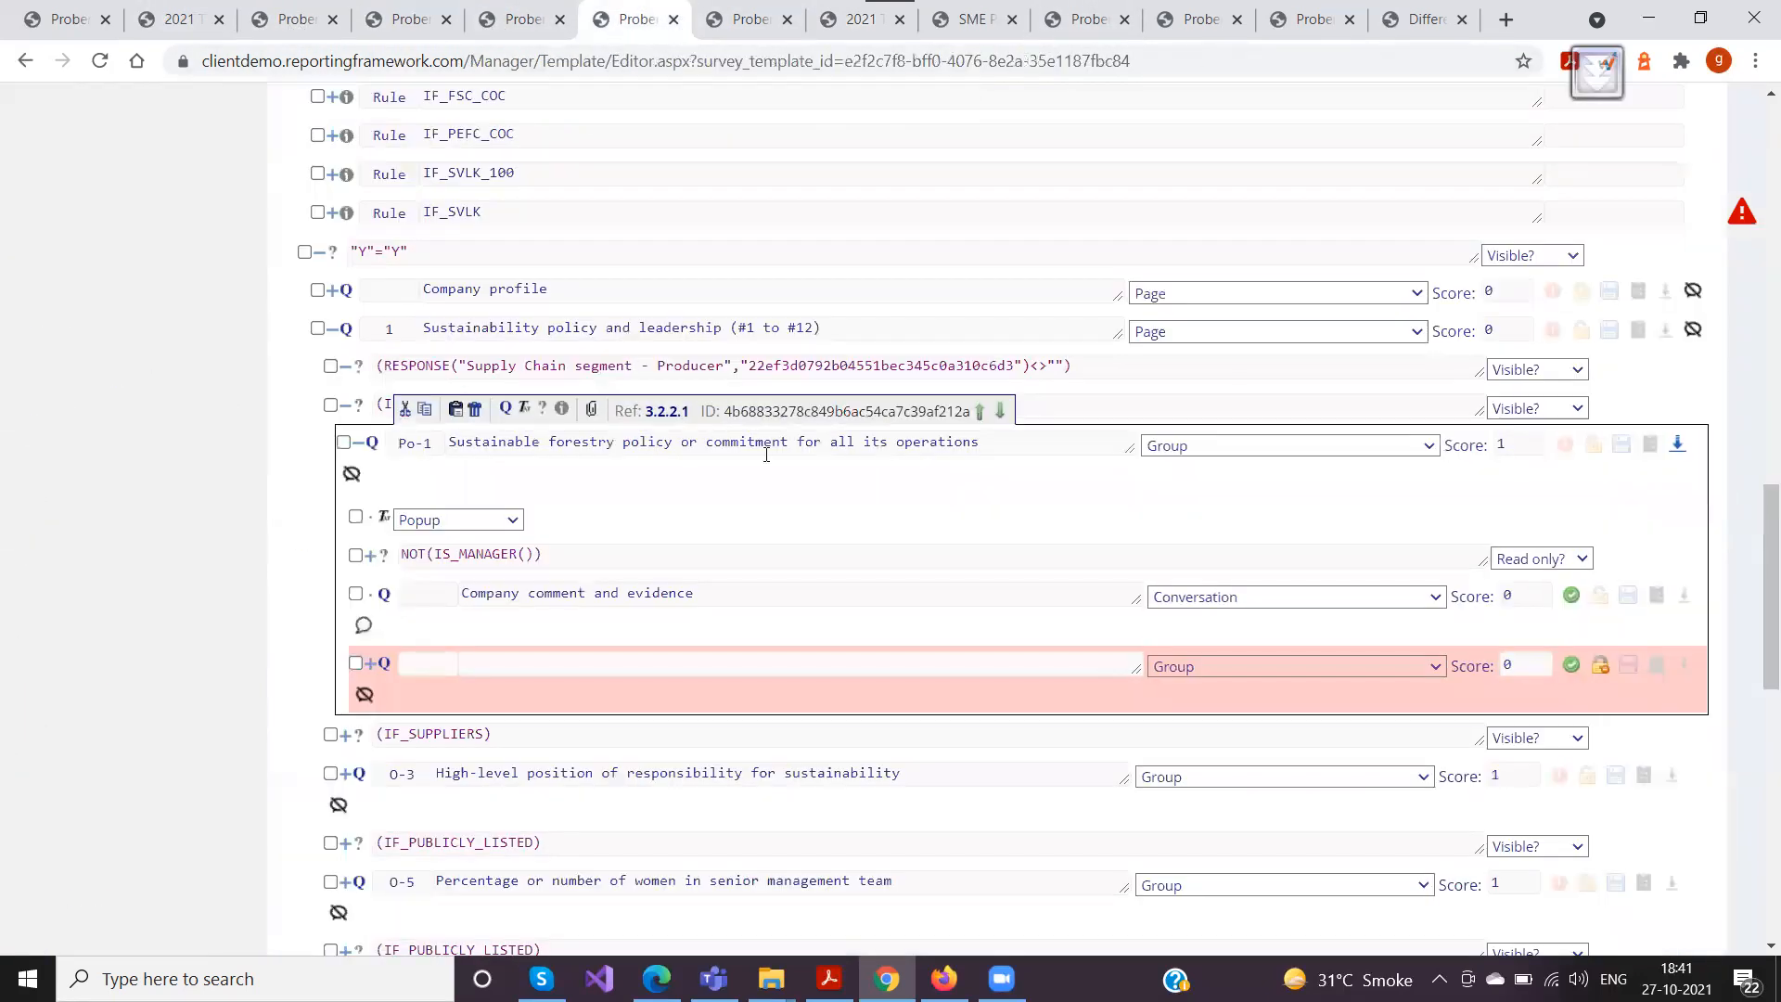
left_click(1594, 451)
left_click(1604, 670)
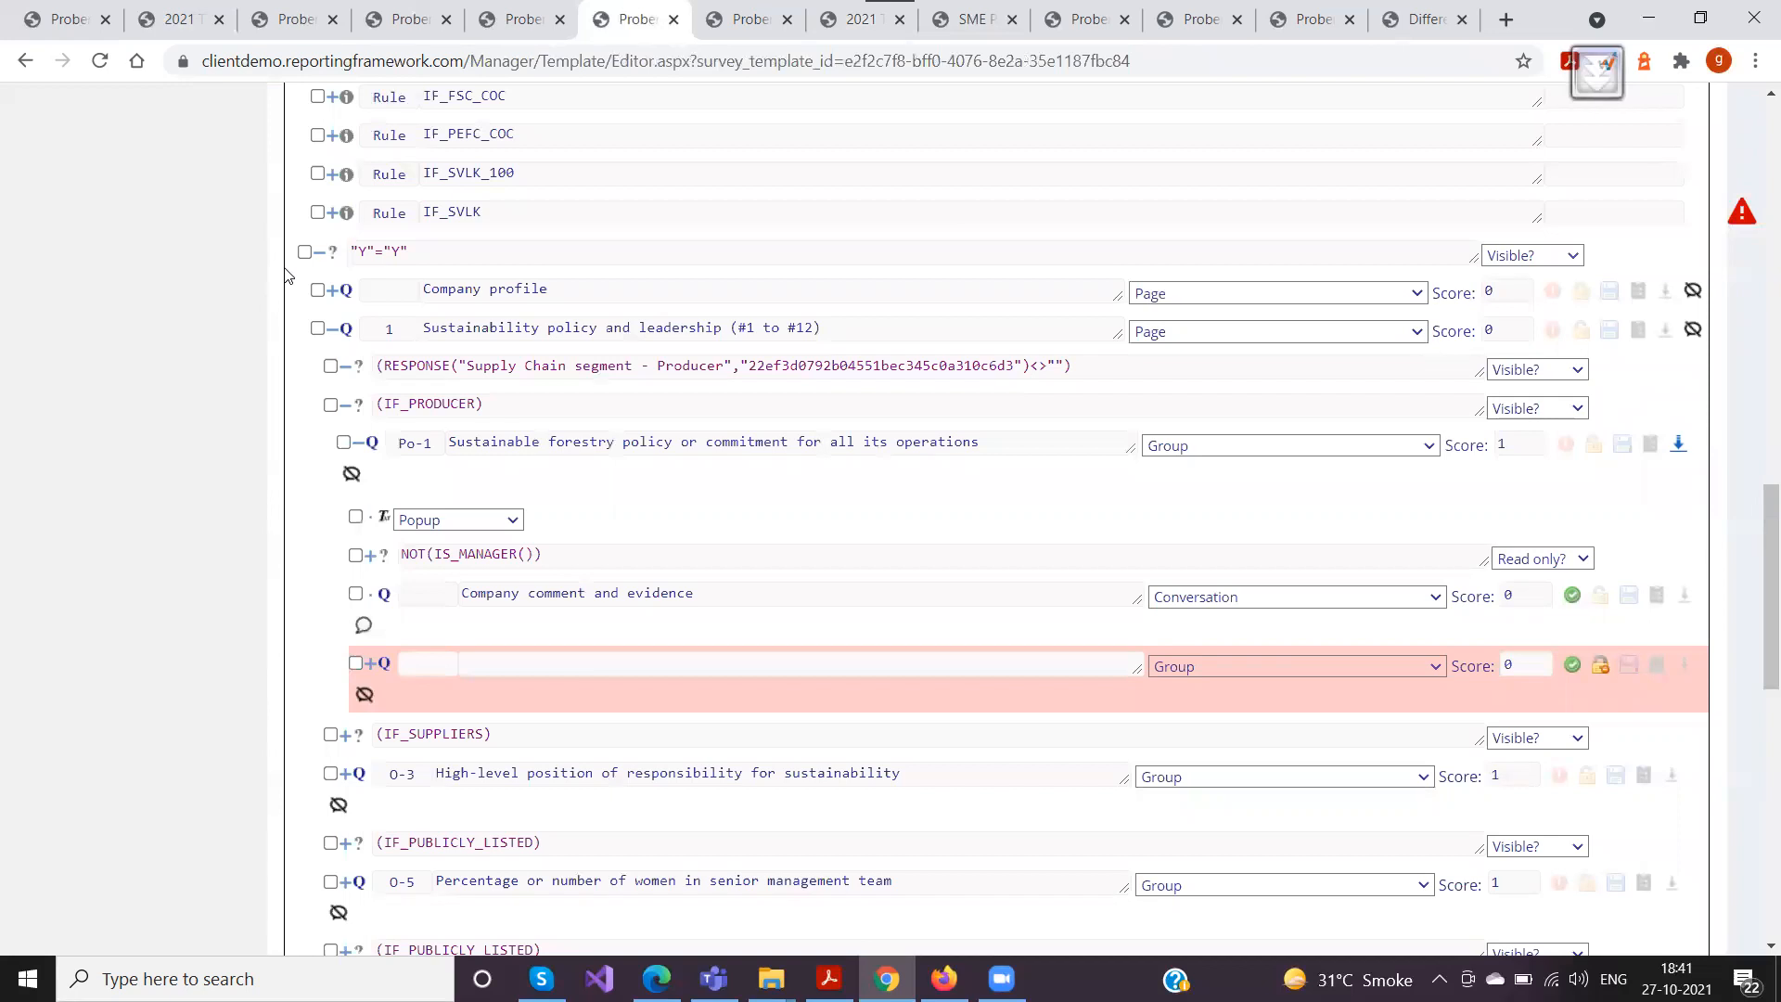
Return to the Sustainability policy and leadership page and assess question O-3 as Yes - 1 point, replacing the existing comment
left_click(172, 19)
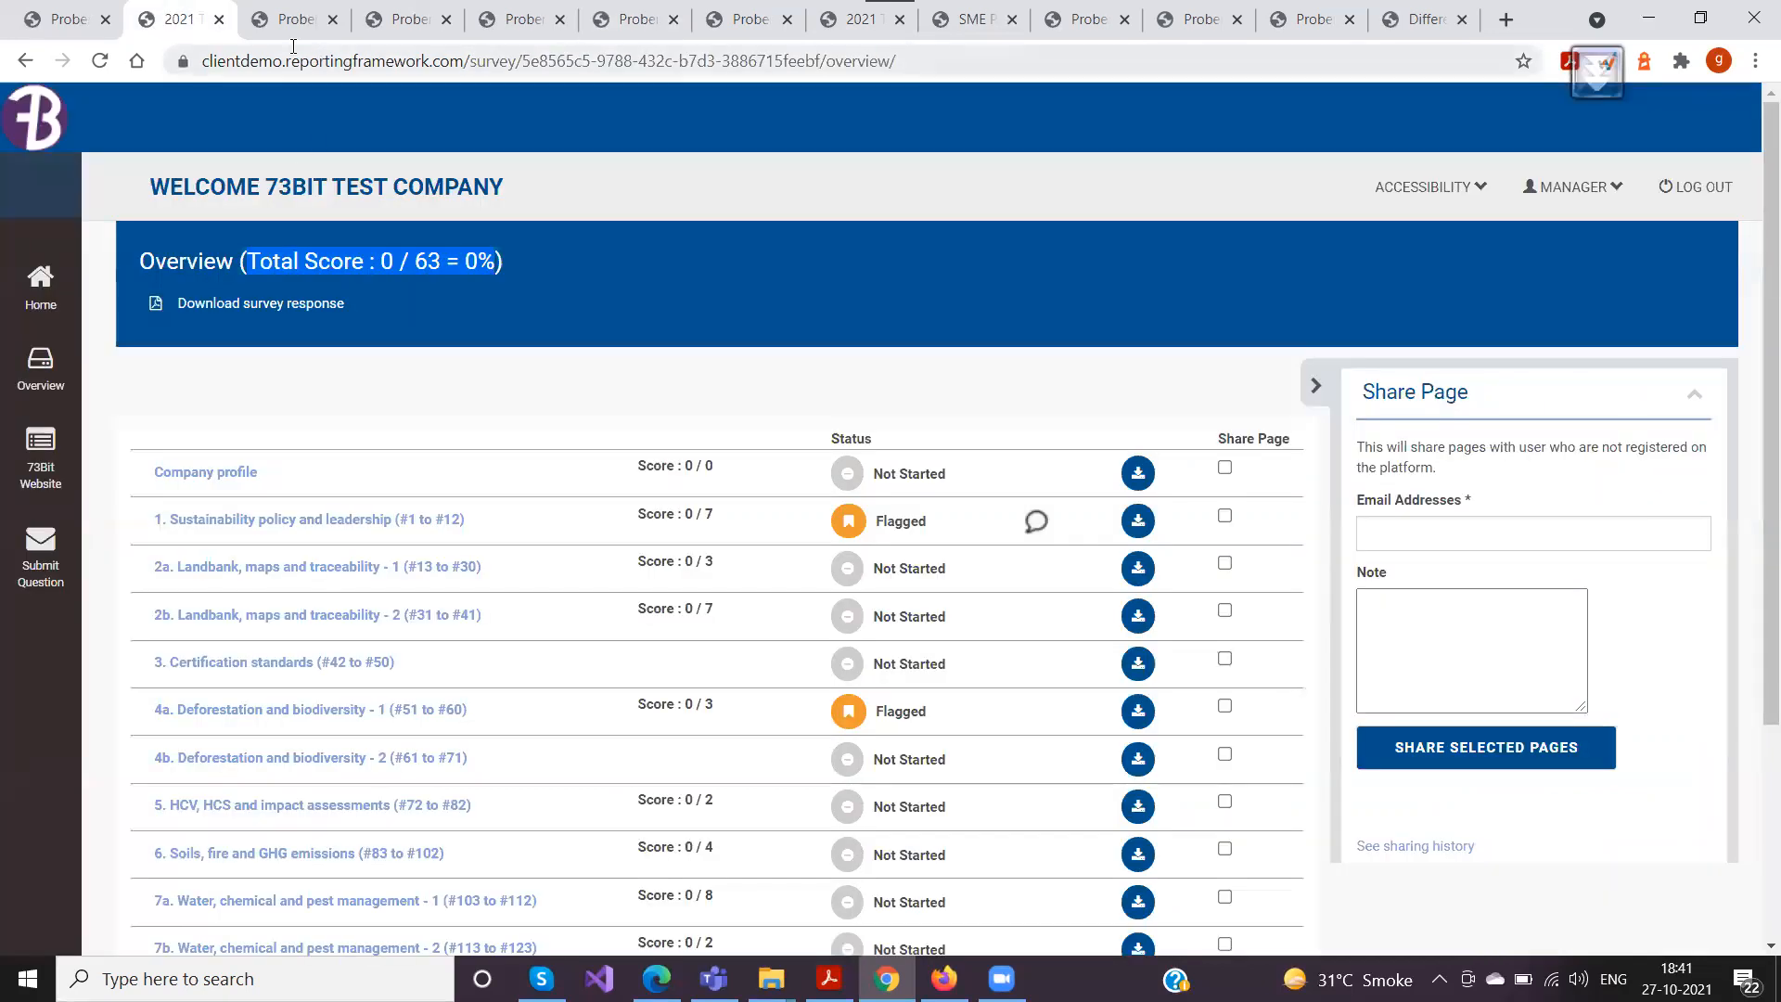
left_click(858, 18)
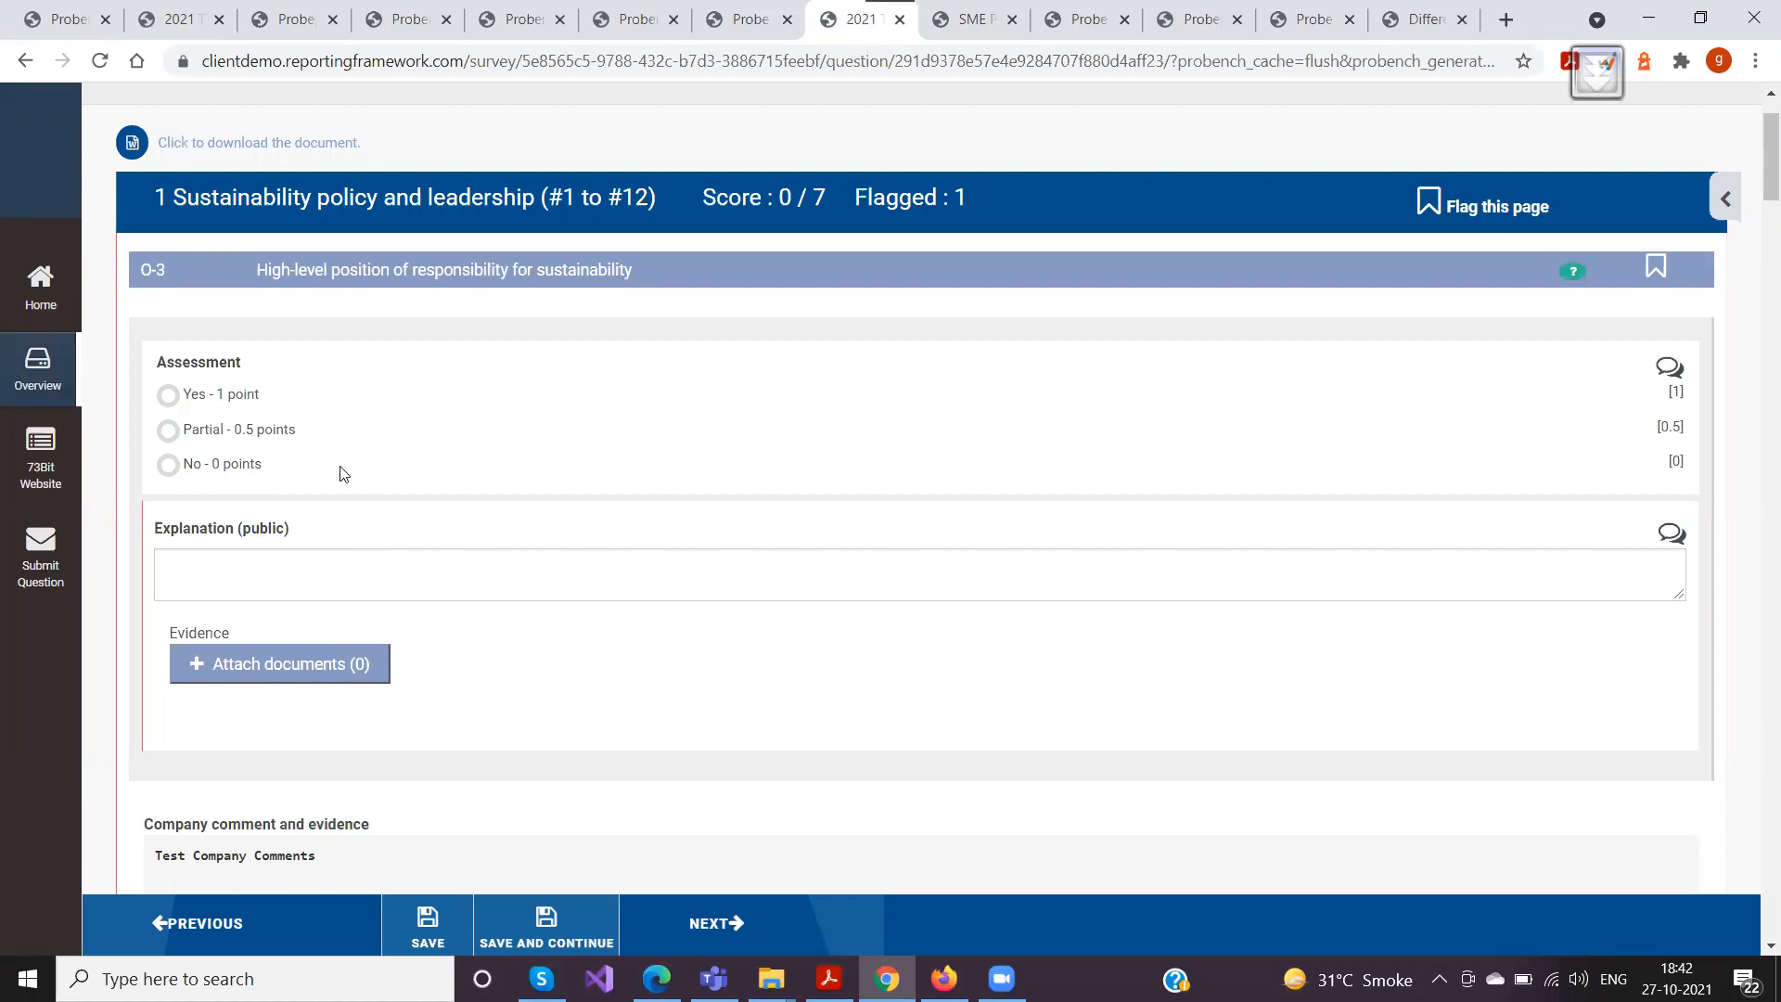
scroll(386, 433, "down", 2)
scroll(359, 418, "up", 1)
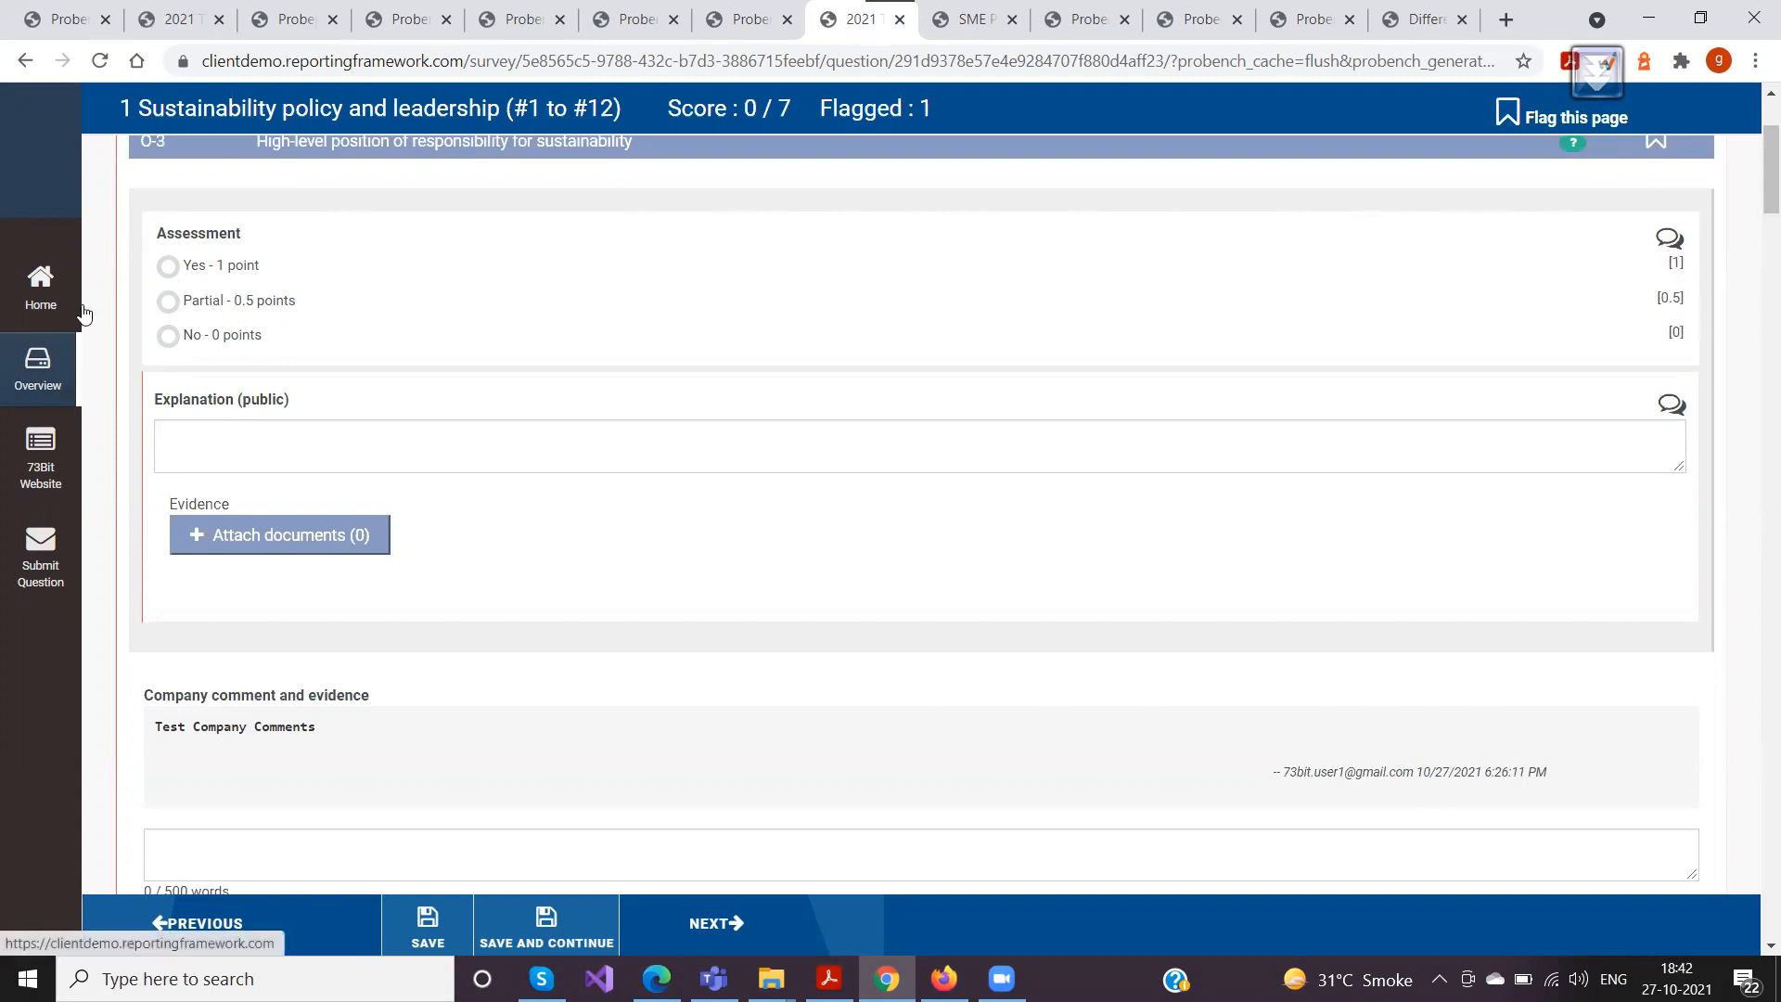
left_click(169, 300)
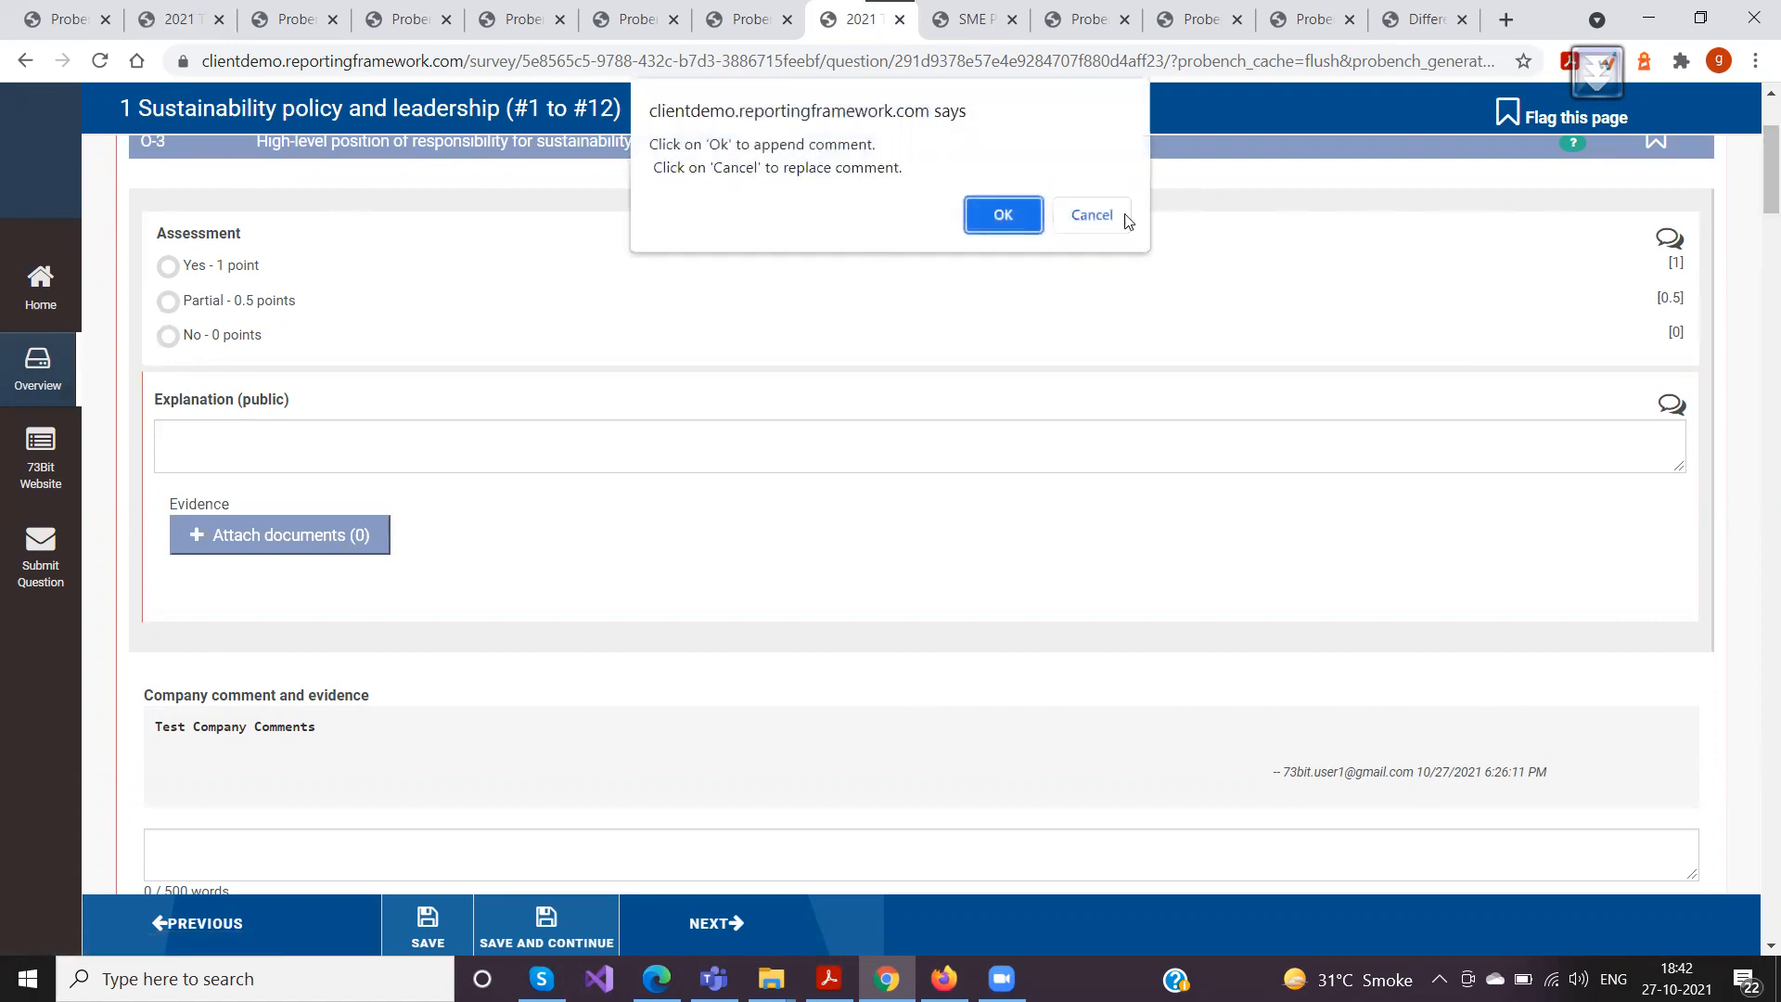
left_click(1106, 217)
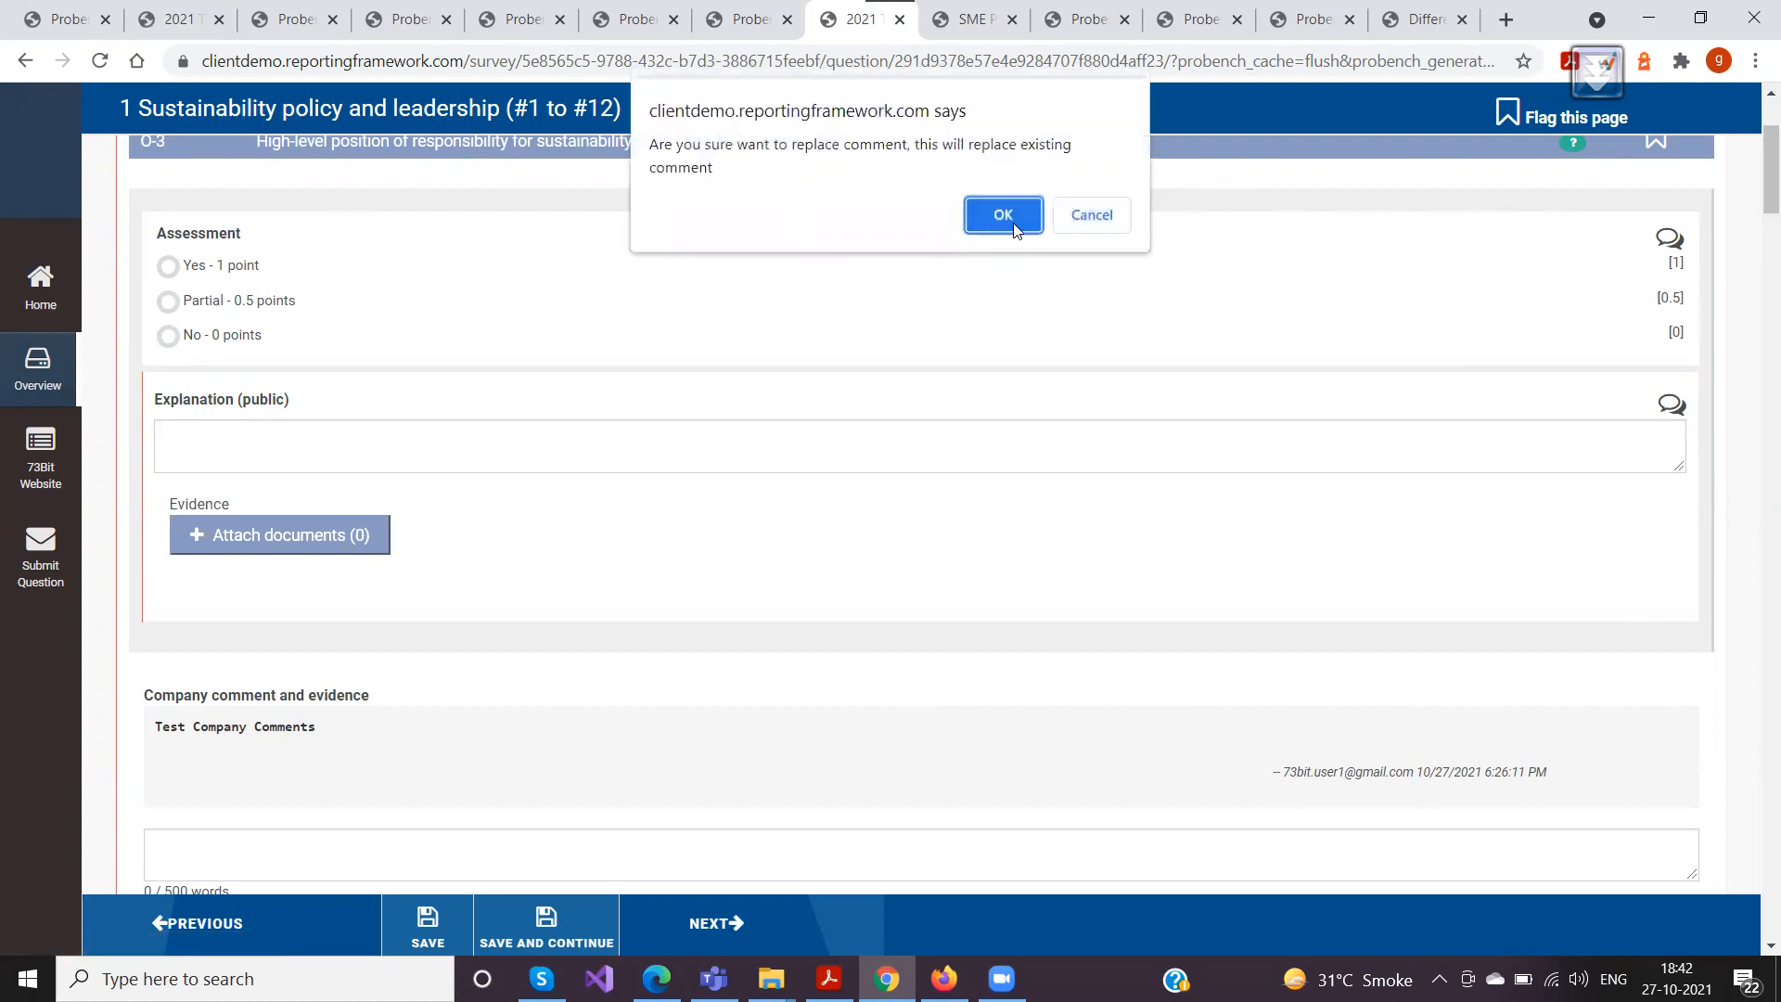
left_click(1008, 219)
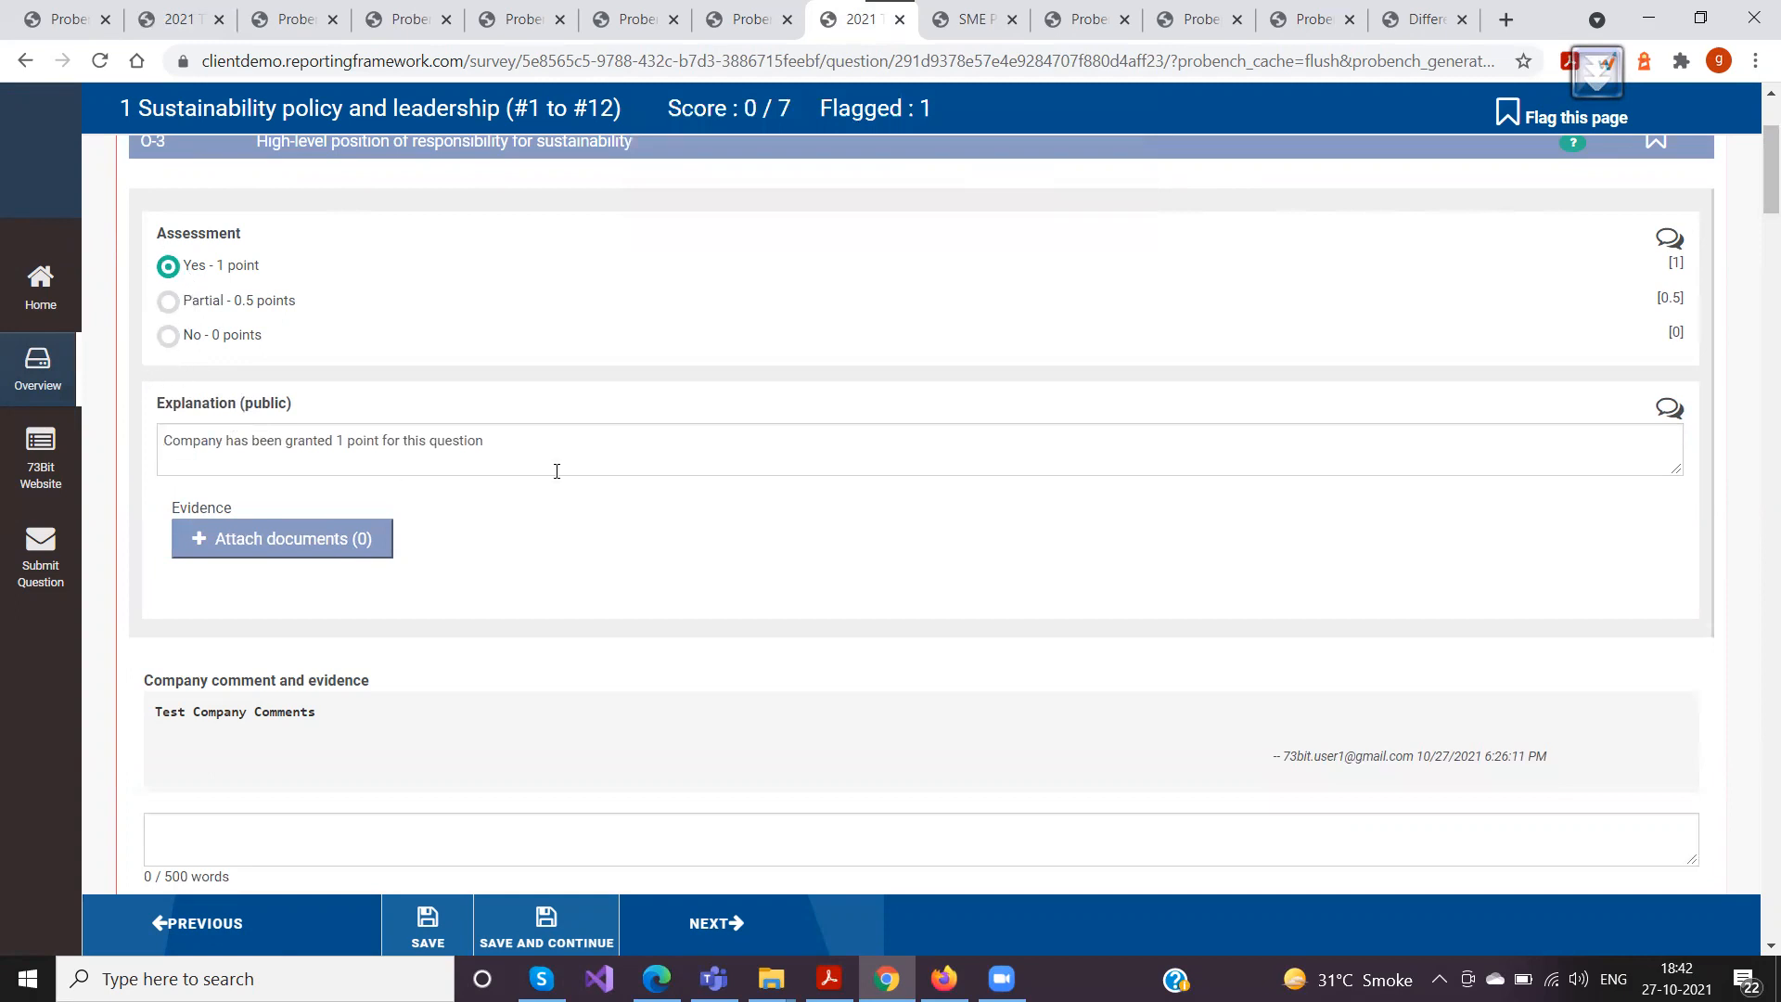
Switch to Firefox and check how question O-3's assessment and explanation appear to the company user
scroll(331, 444, "down", 6)
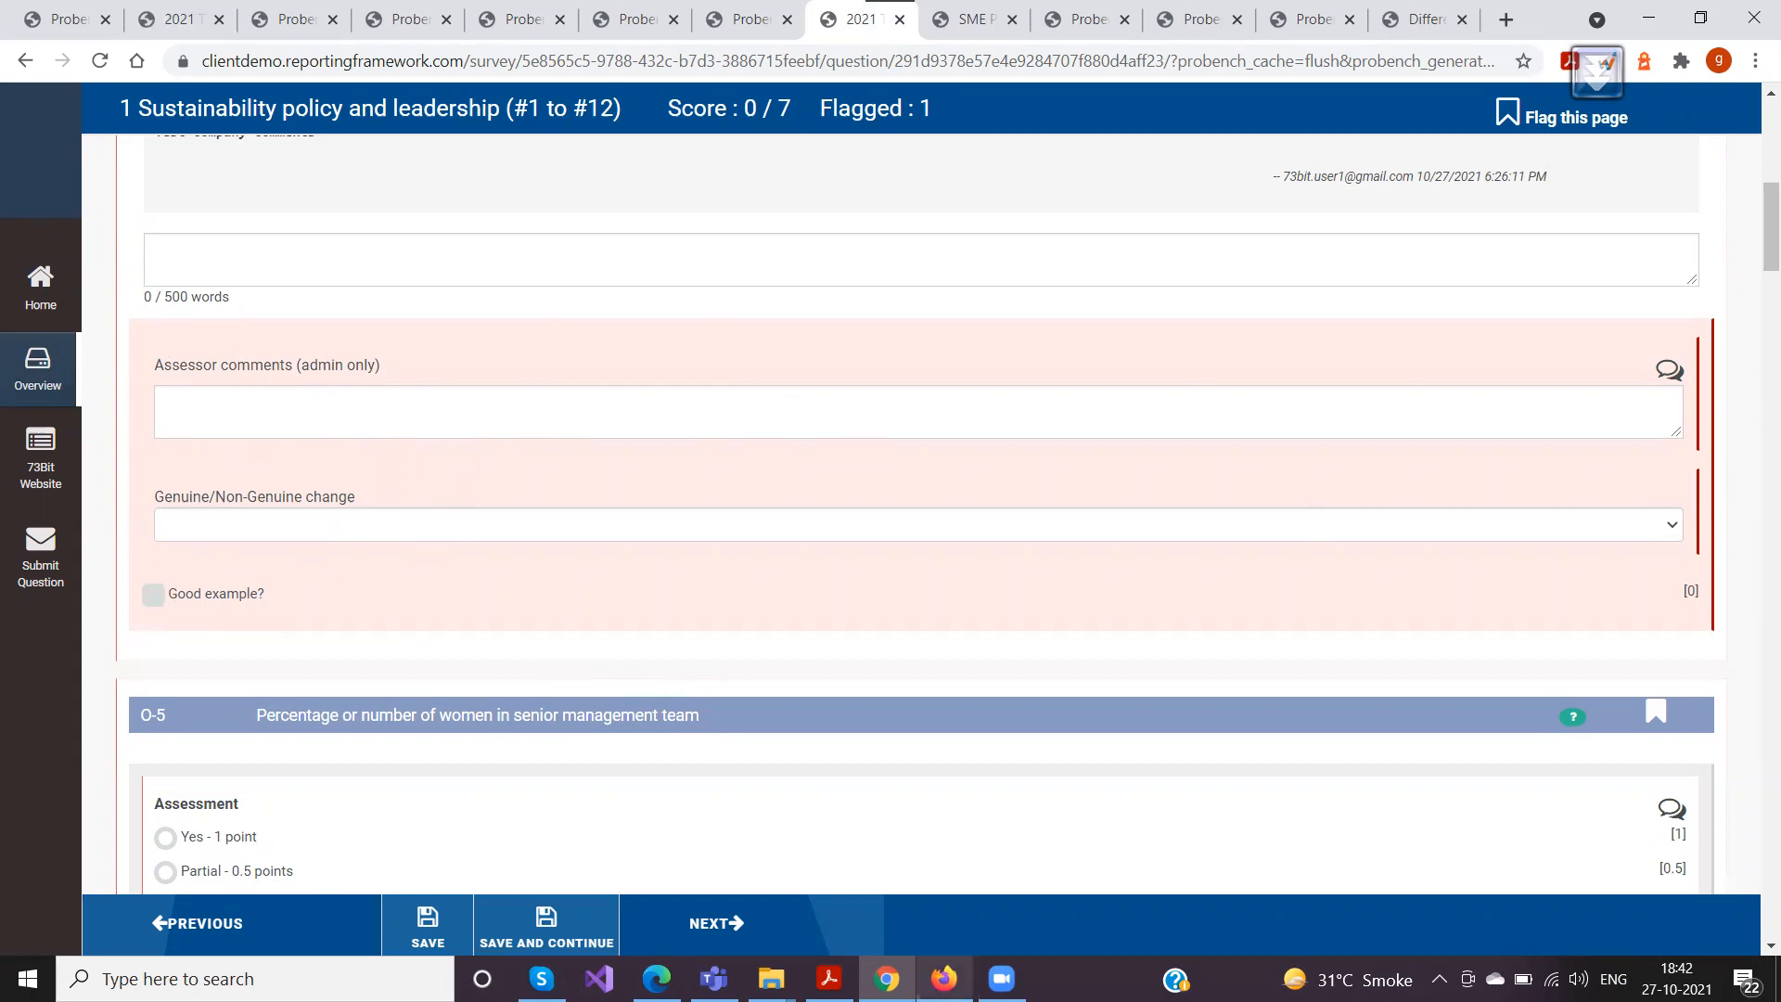
left_click(945, 979)
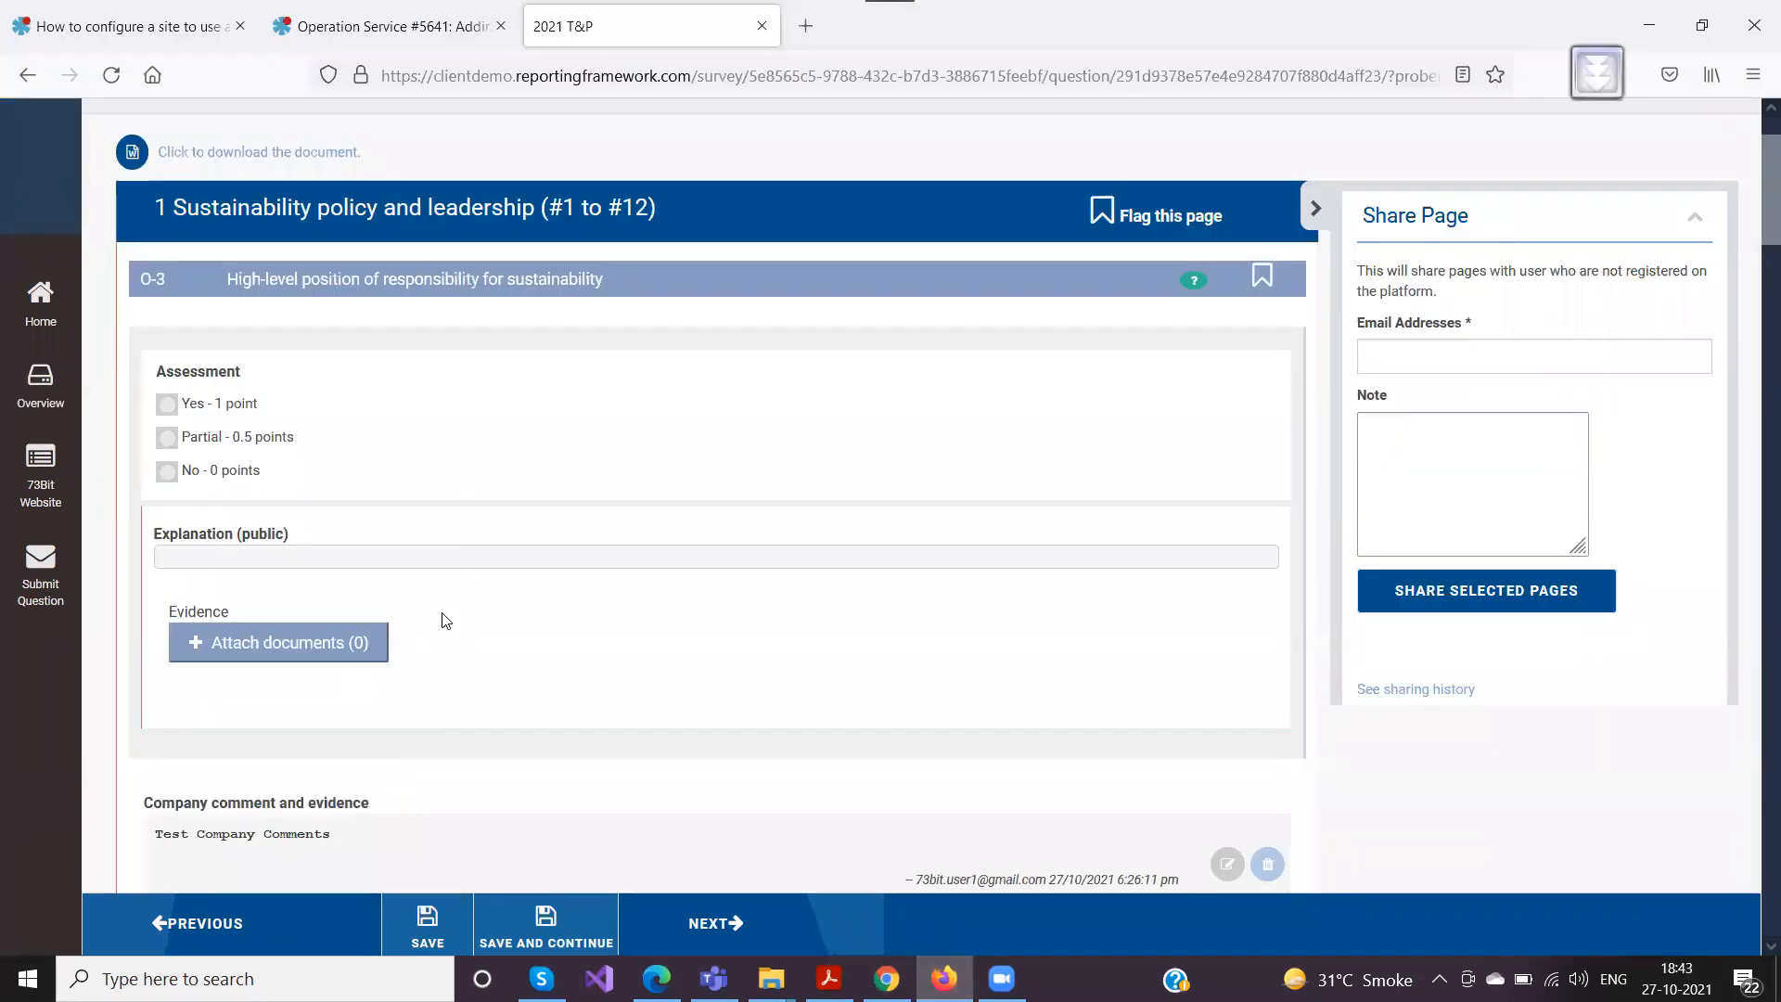
scroll(455, 577, "down", 2)
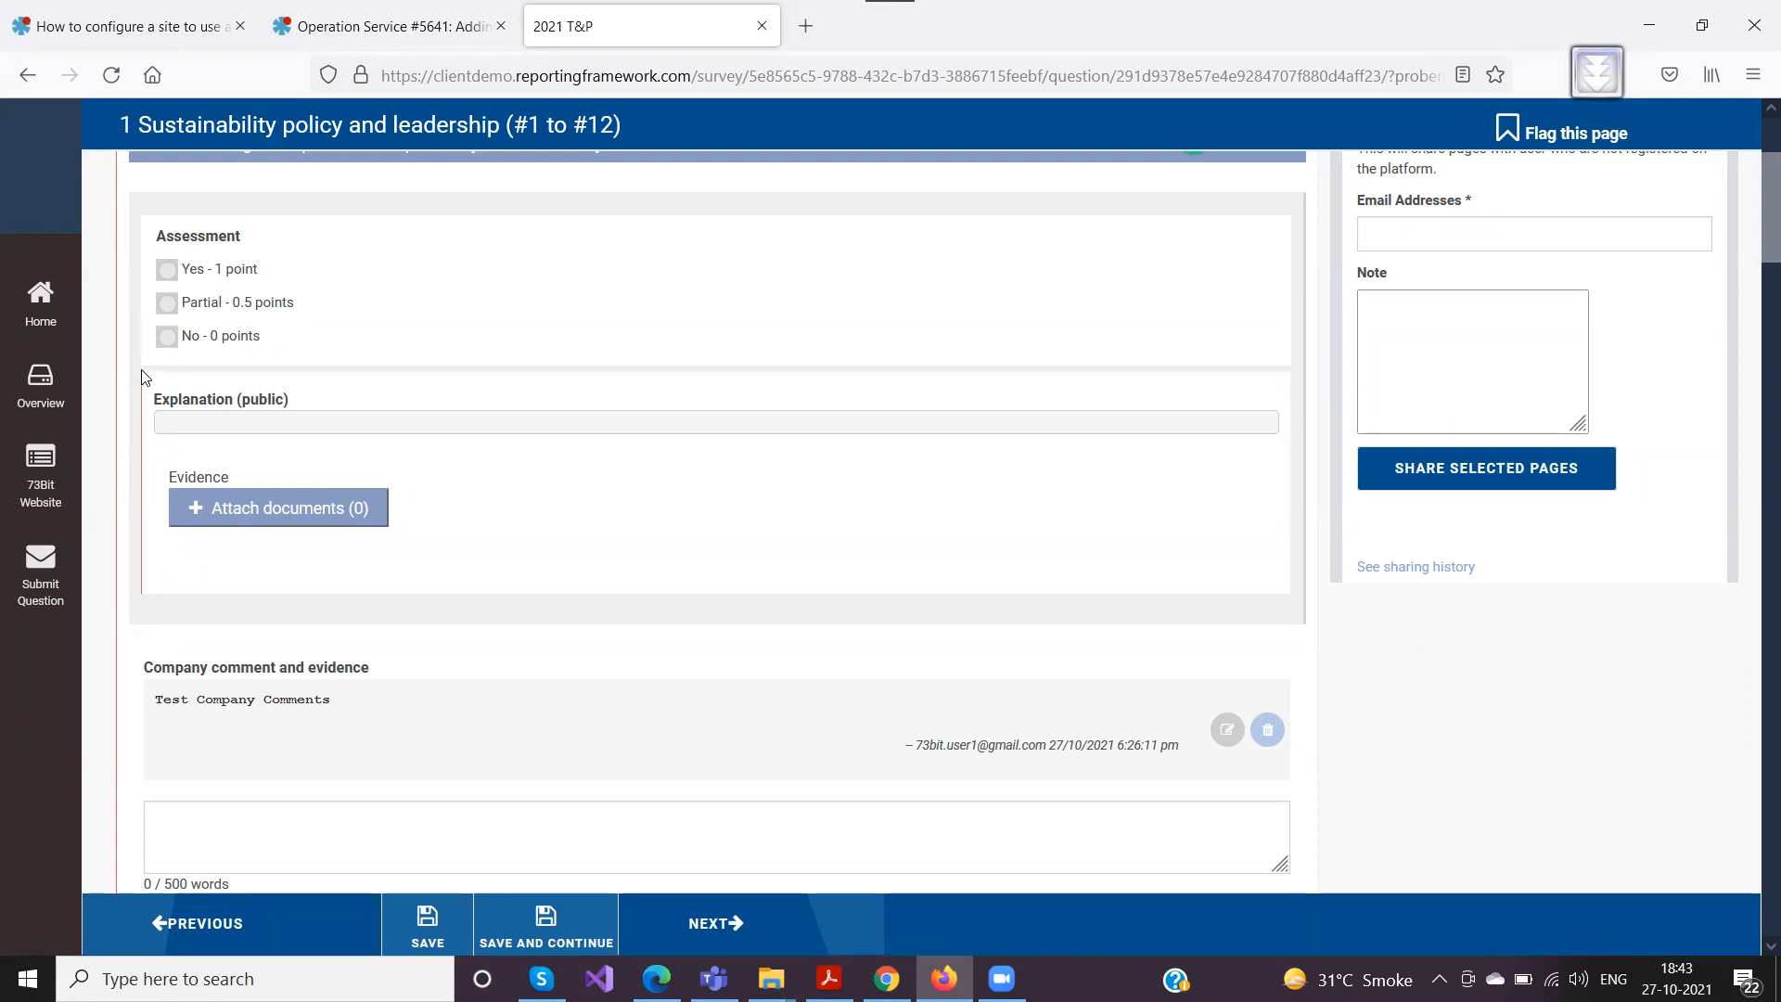
Return to Chrome and save the responses on the Sustainability policy and leadership page
left_click(887, 979)
scroll(378, 596, "up", 10)
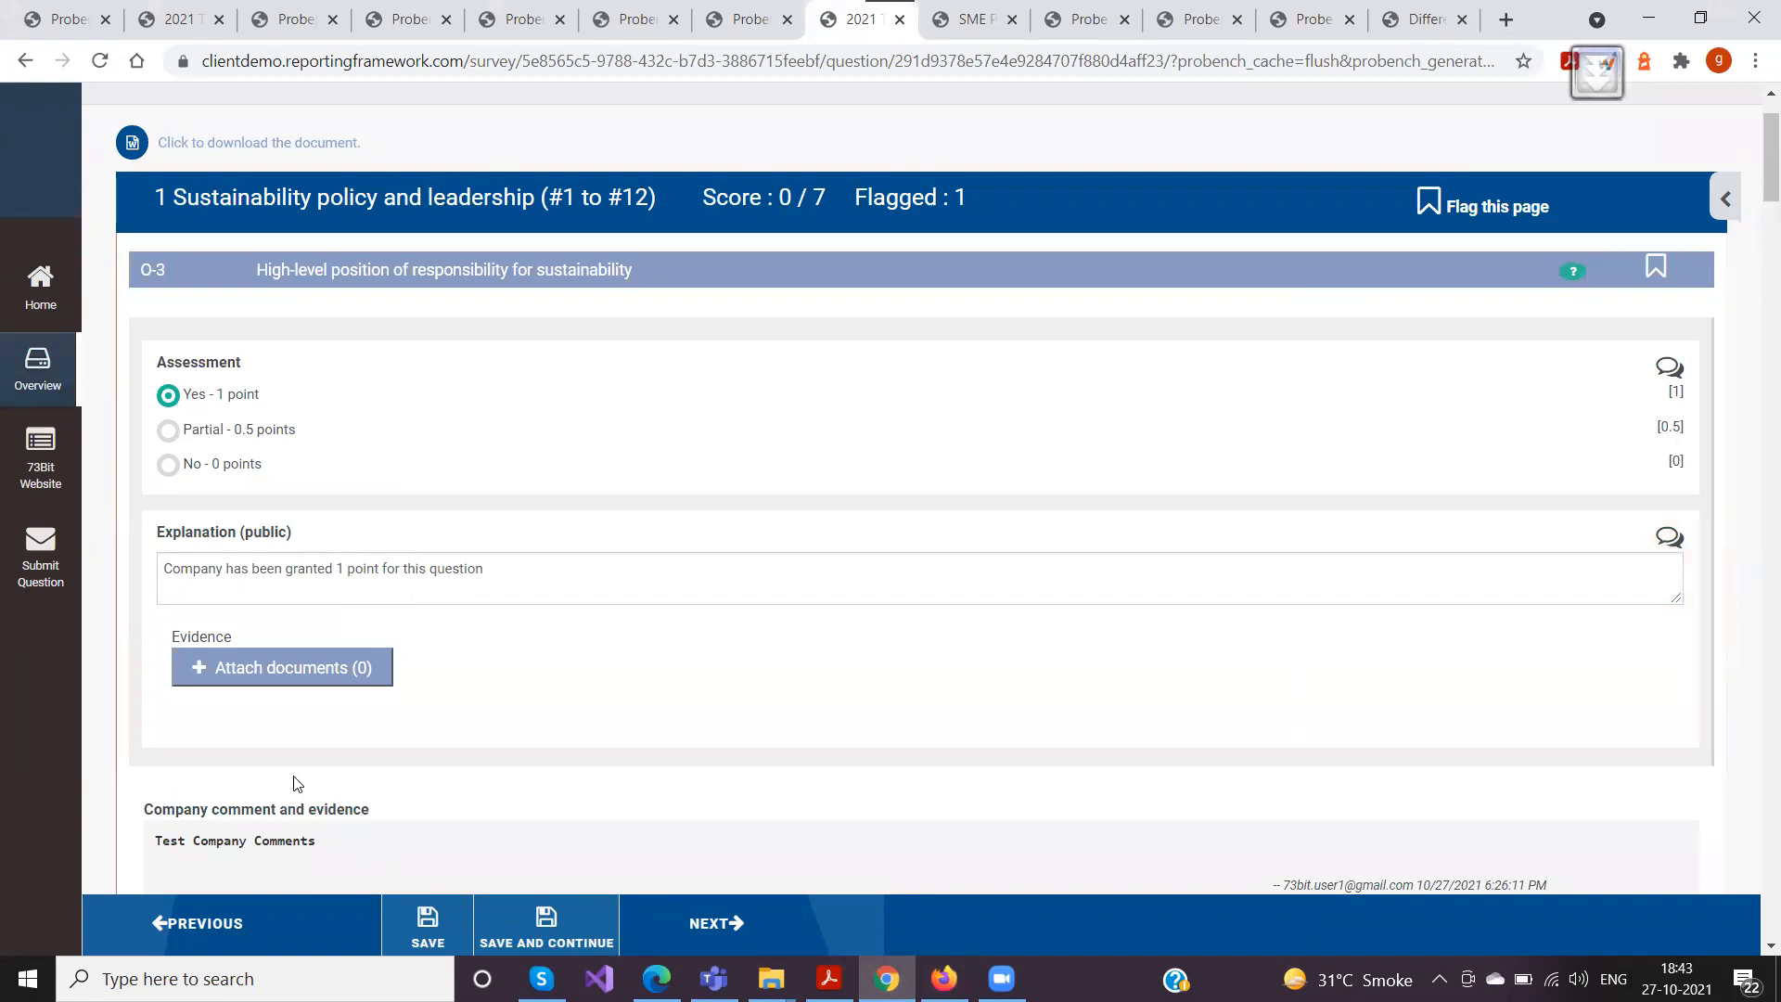
left_click(427, 909)
scroll(394, 732, "down", 3)
scroll(418, 683, "up", 3)
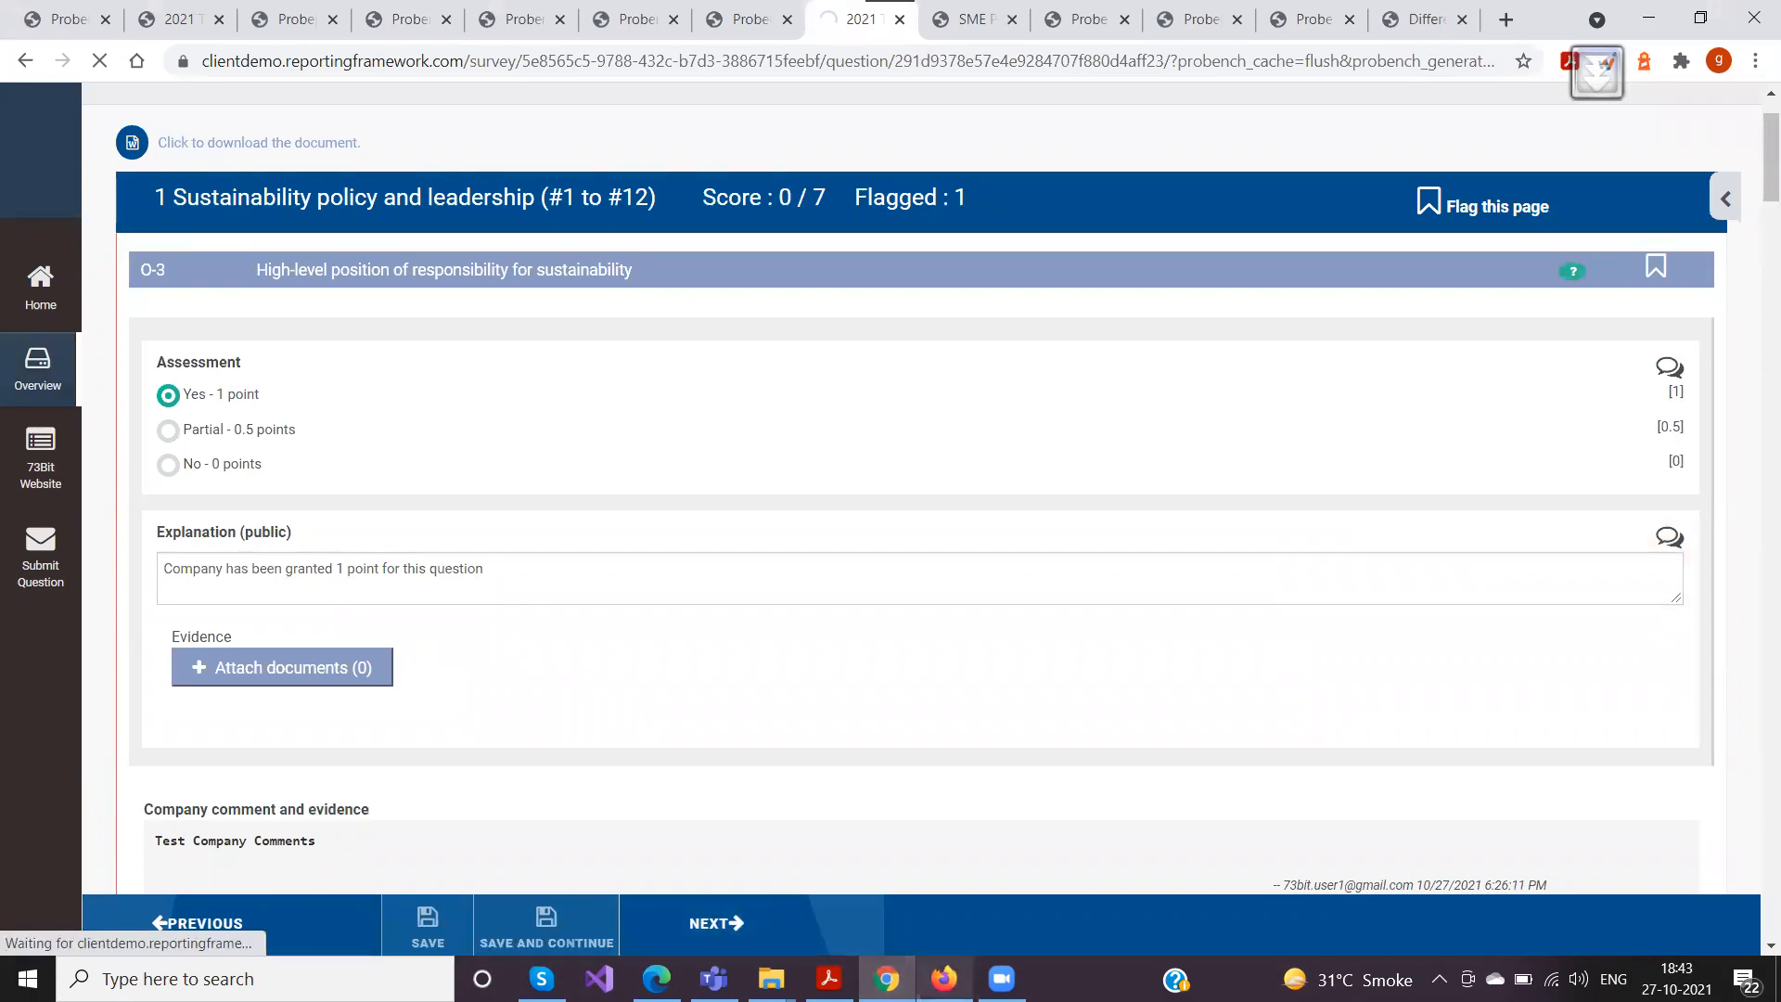
Switch to Firefox, reload the survey page and check question O-3's assessment, explanation and evidence attachment dialog as the company user
mouse_move(945, 979)
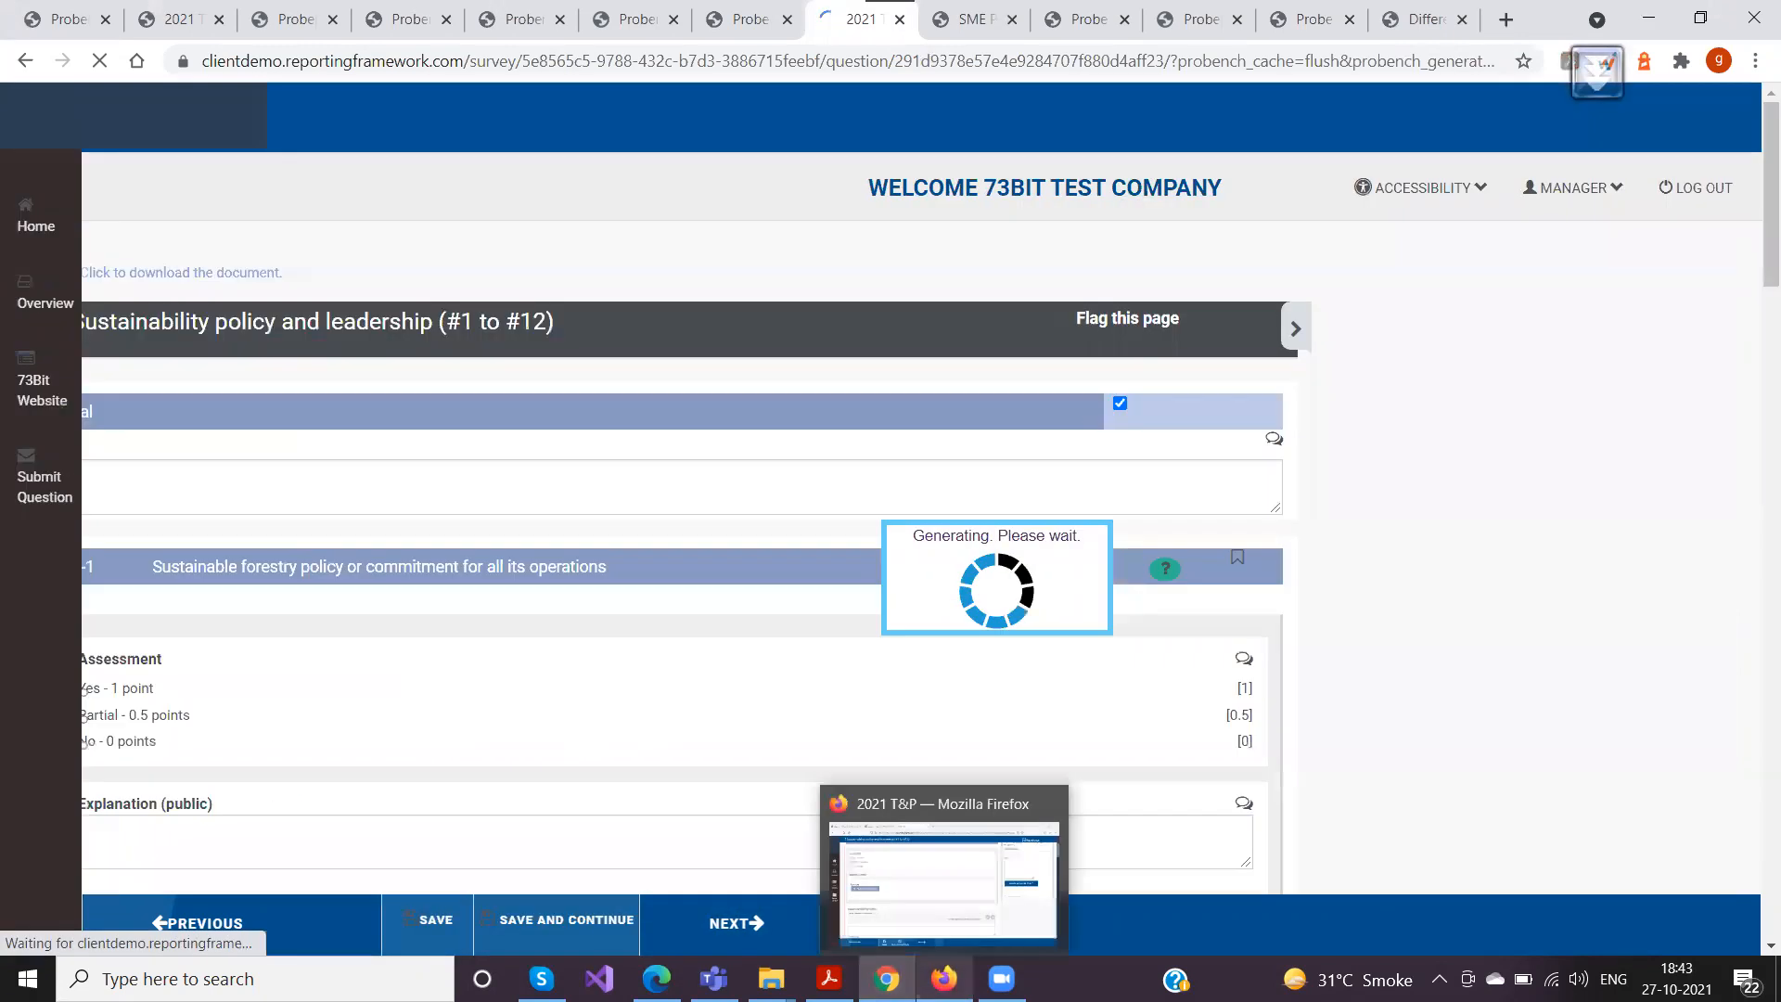
left_click(944, 979)
left_click(728, 76)
key("Return")
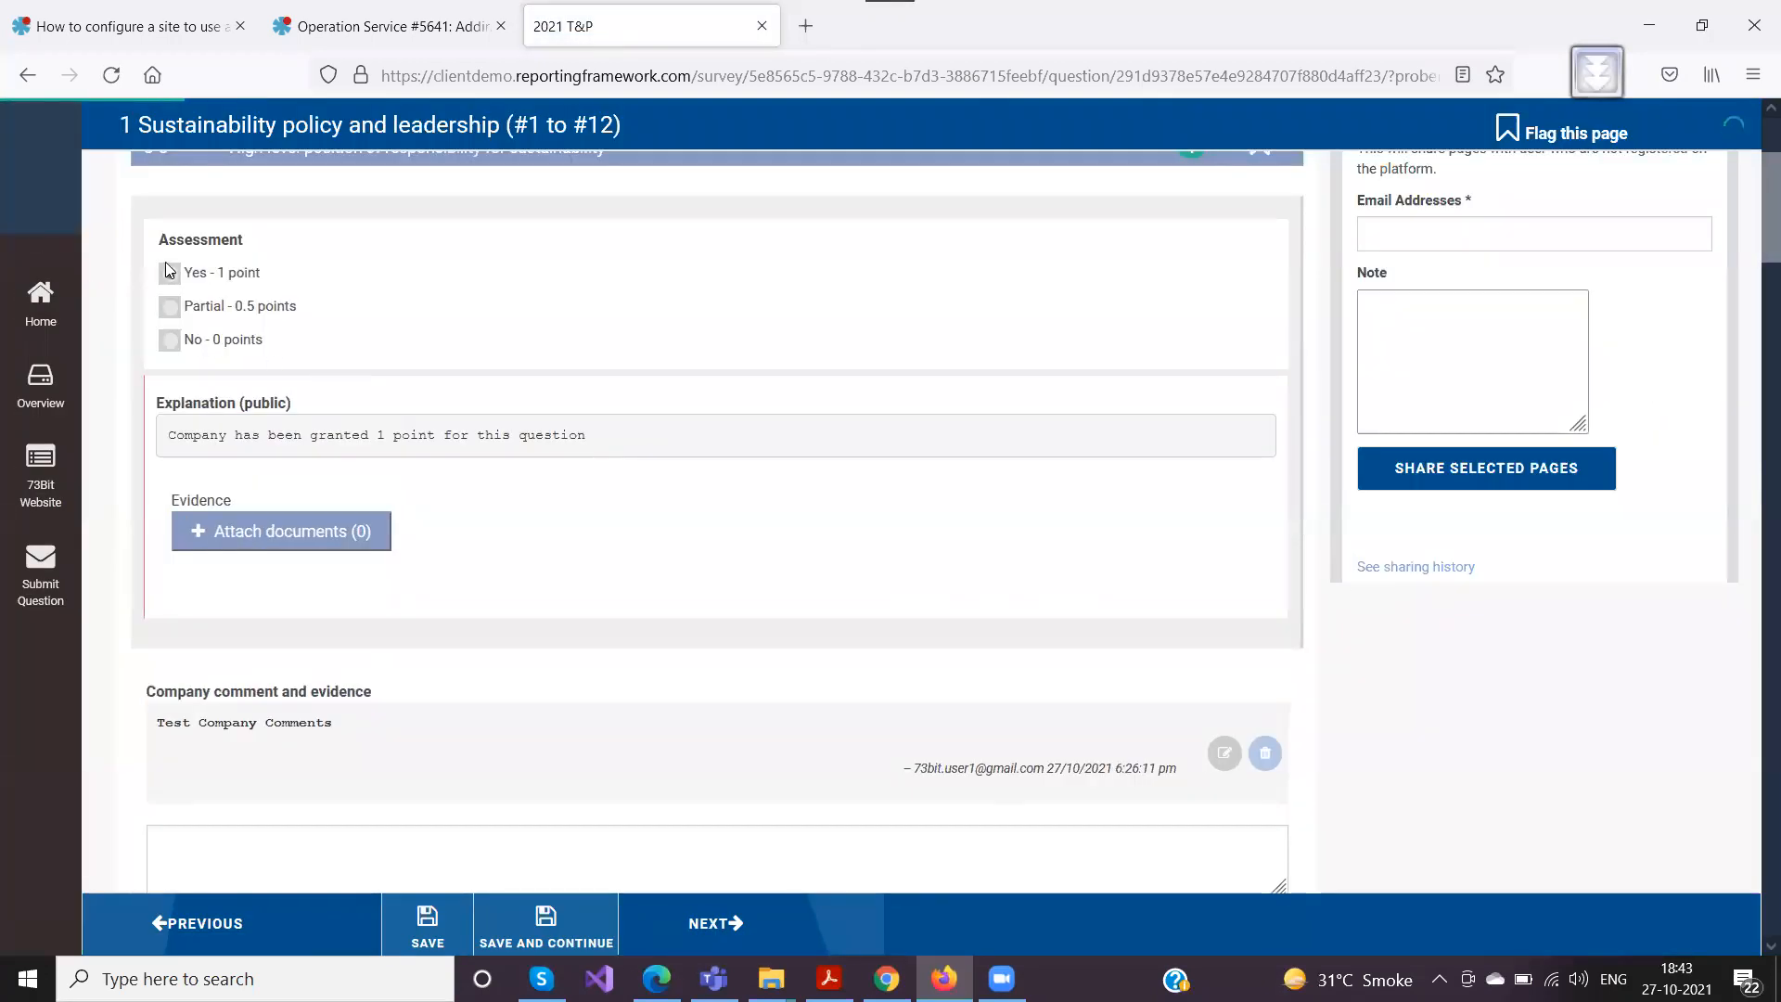
left_click(169, 271)
left_click_drag(174, 429, 624, 442)
left_click(631, 444)
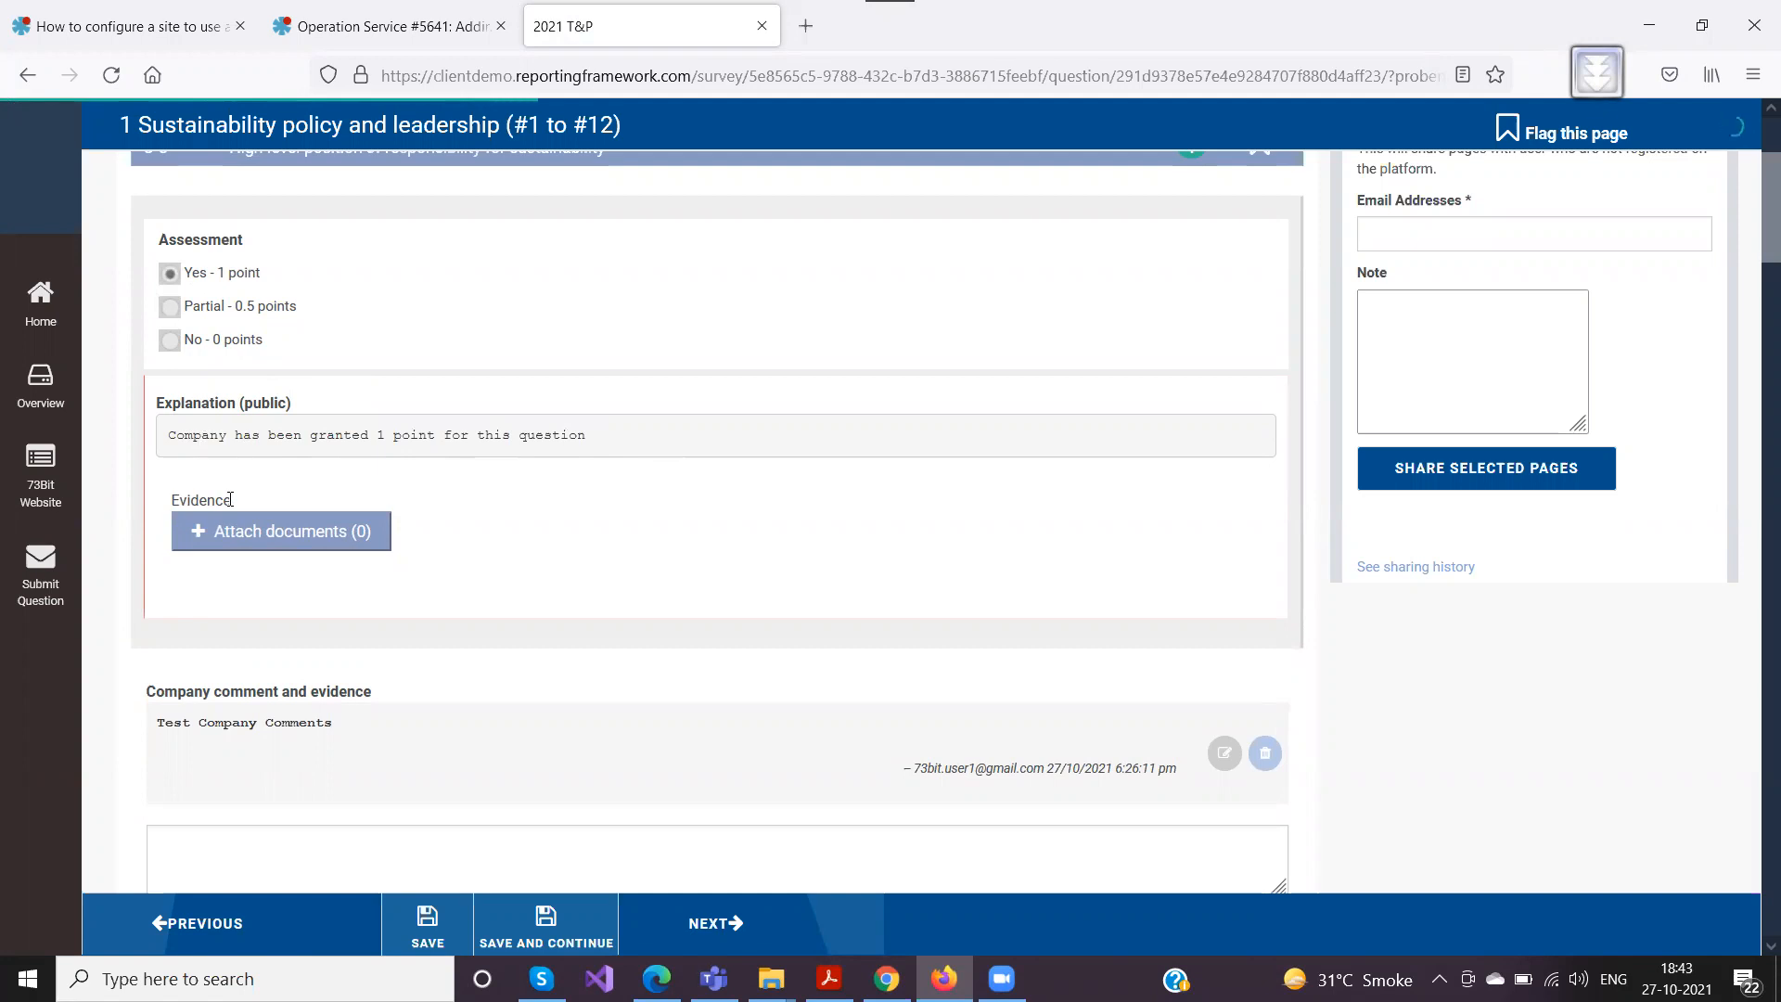
left_click(241, 538)
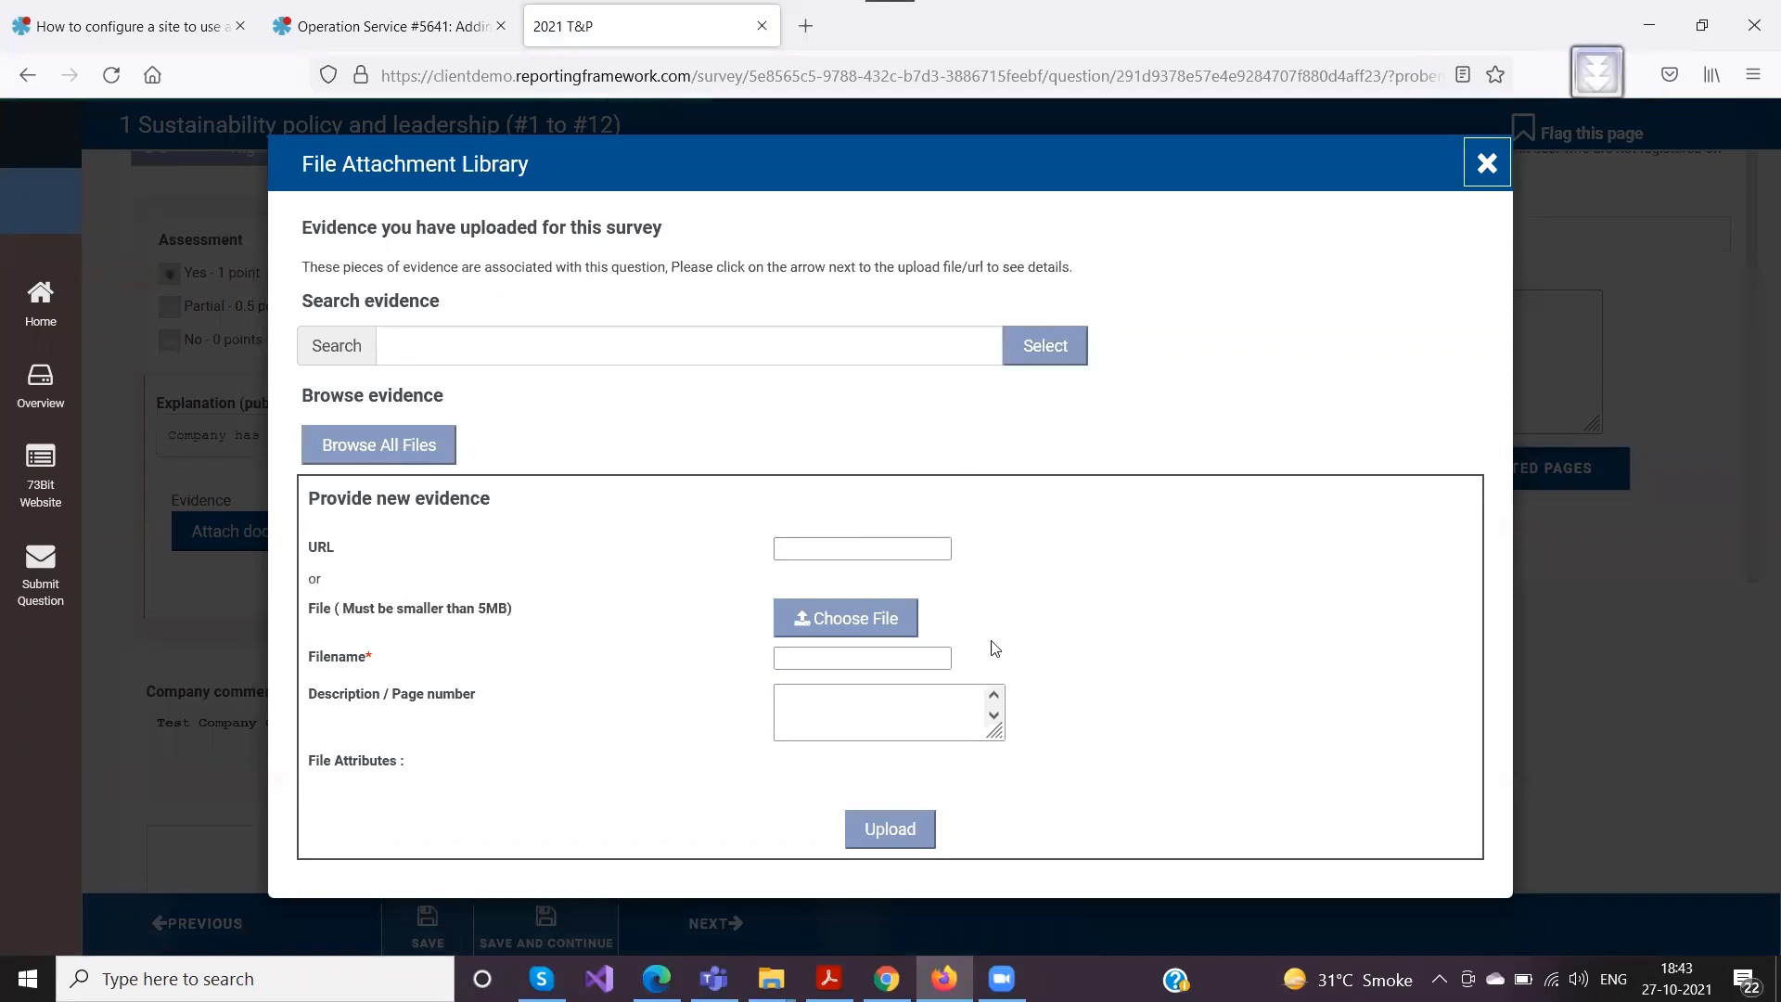
left_click(1487, 164)
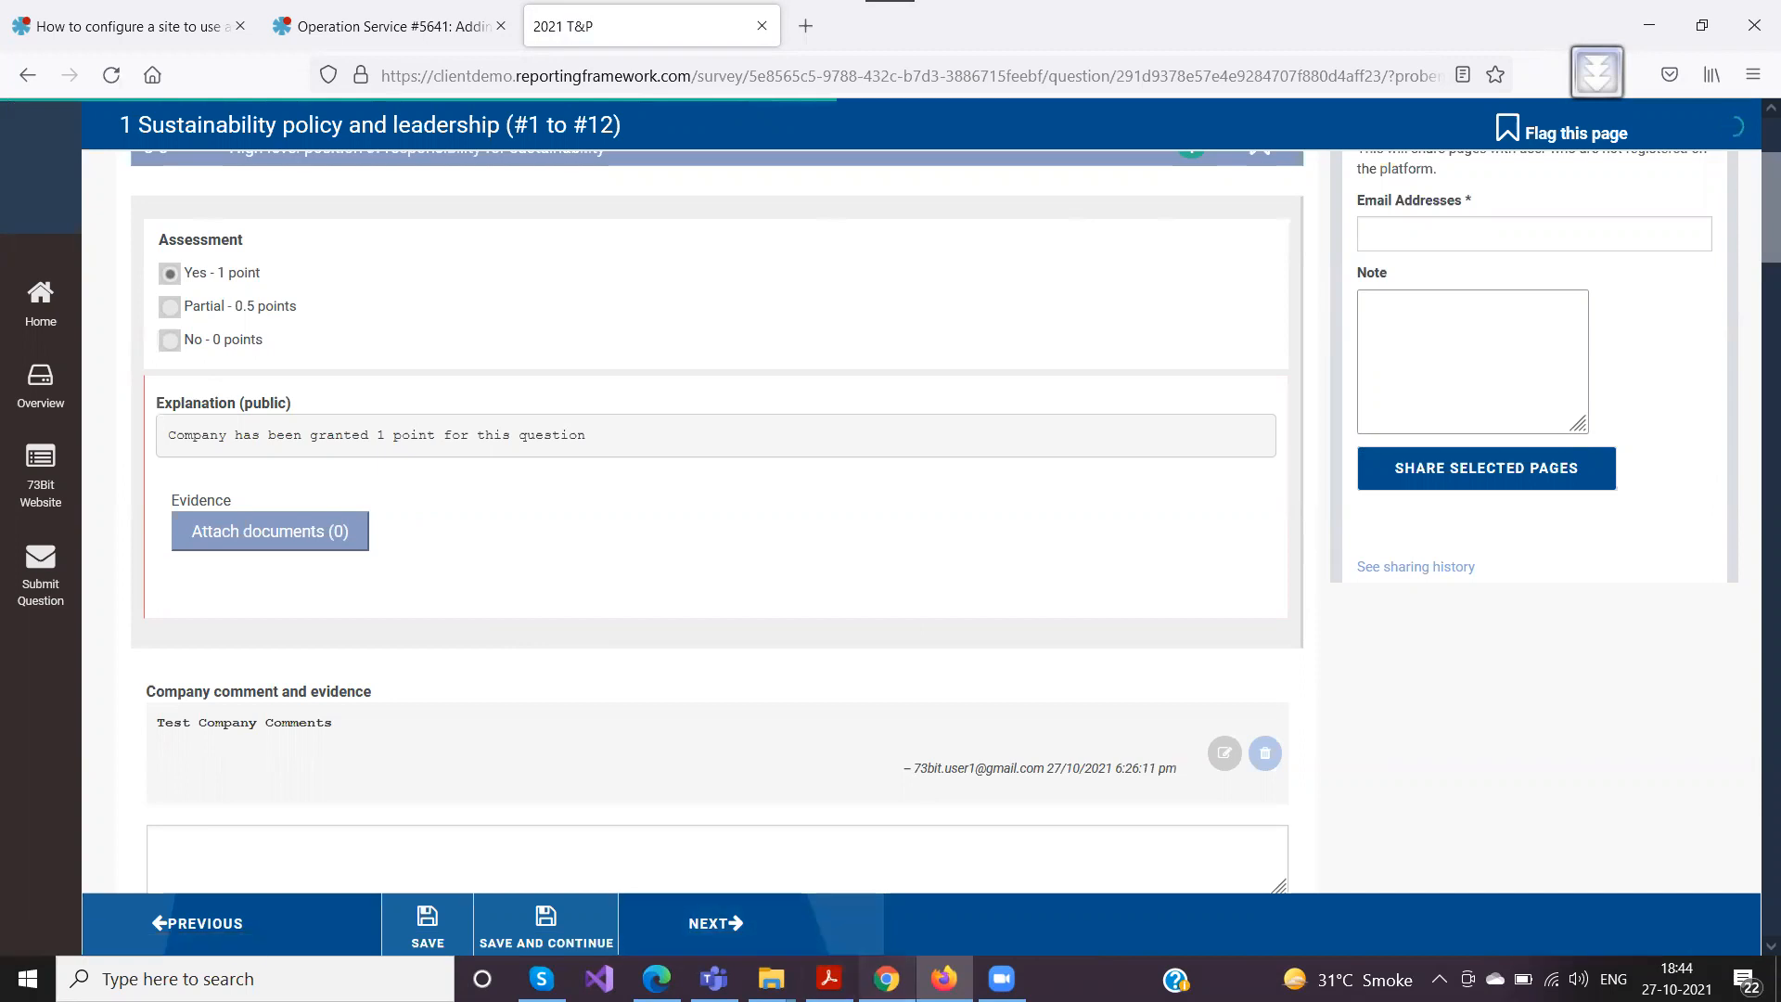
Compare the section below O-3's company comments in Chrome's assessor view with the same area in Firefox's company view
left_click(887, 979)
scroll(468, 498, "down", 10)
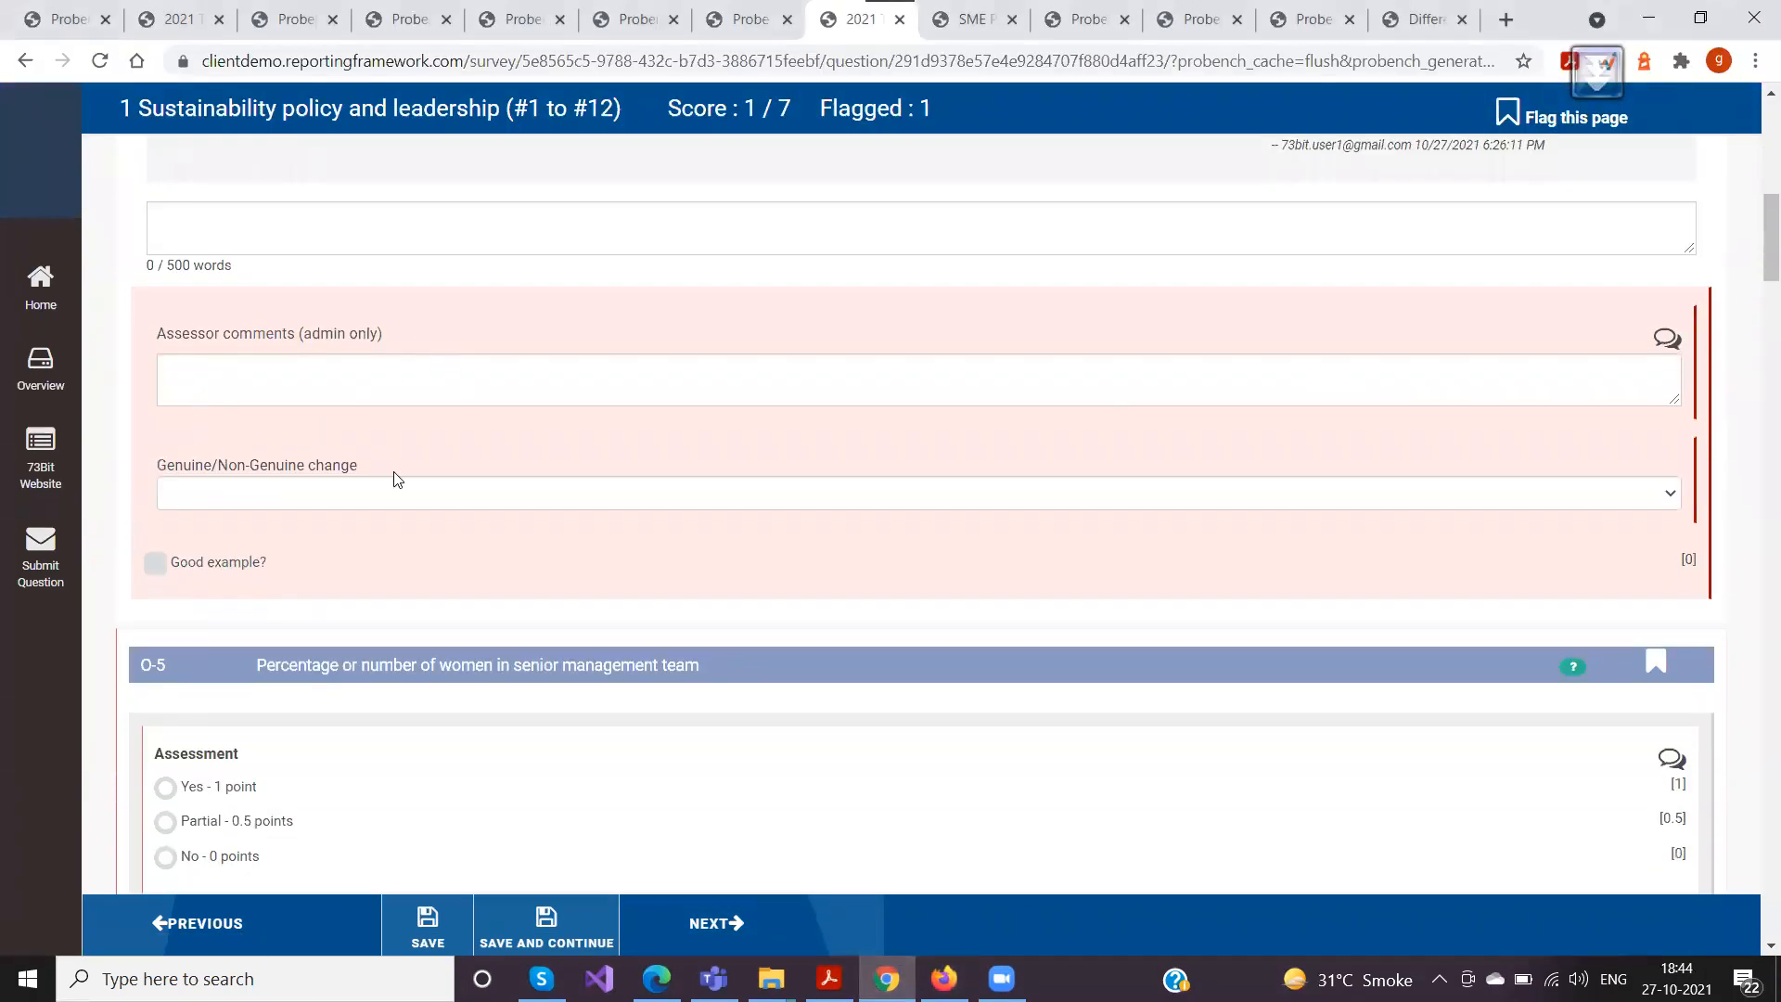
left_click(945, 978)
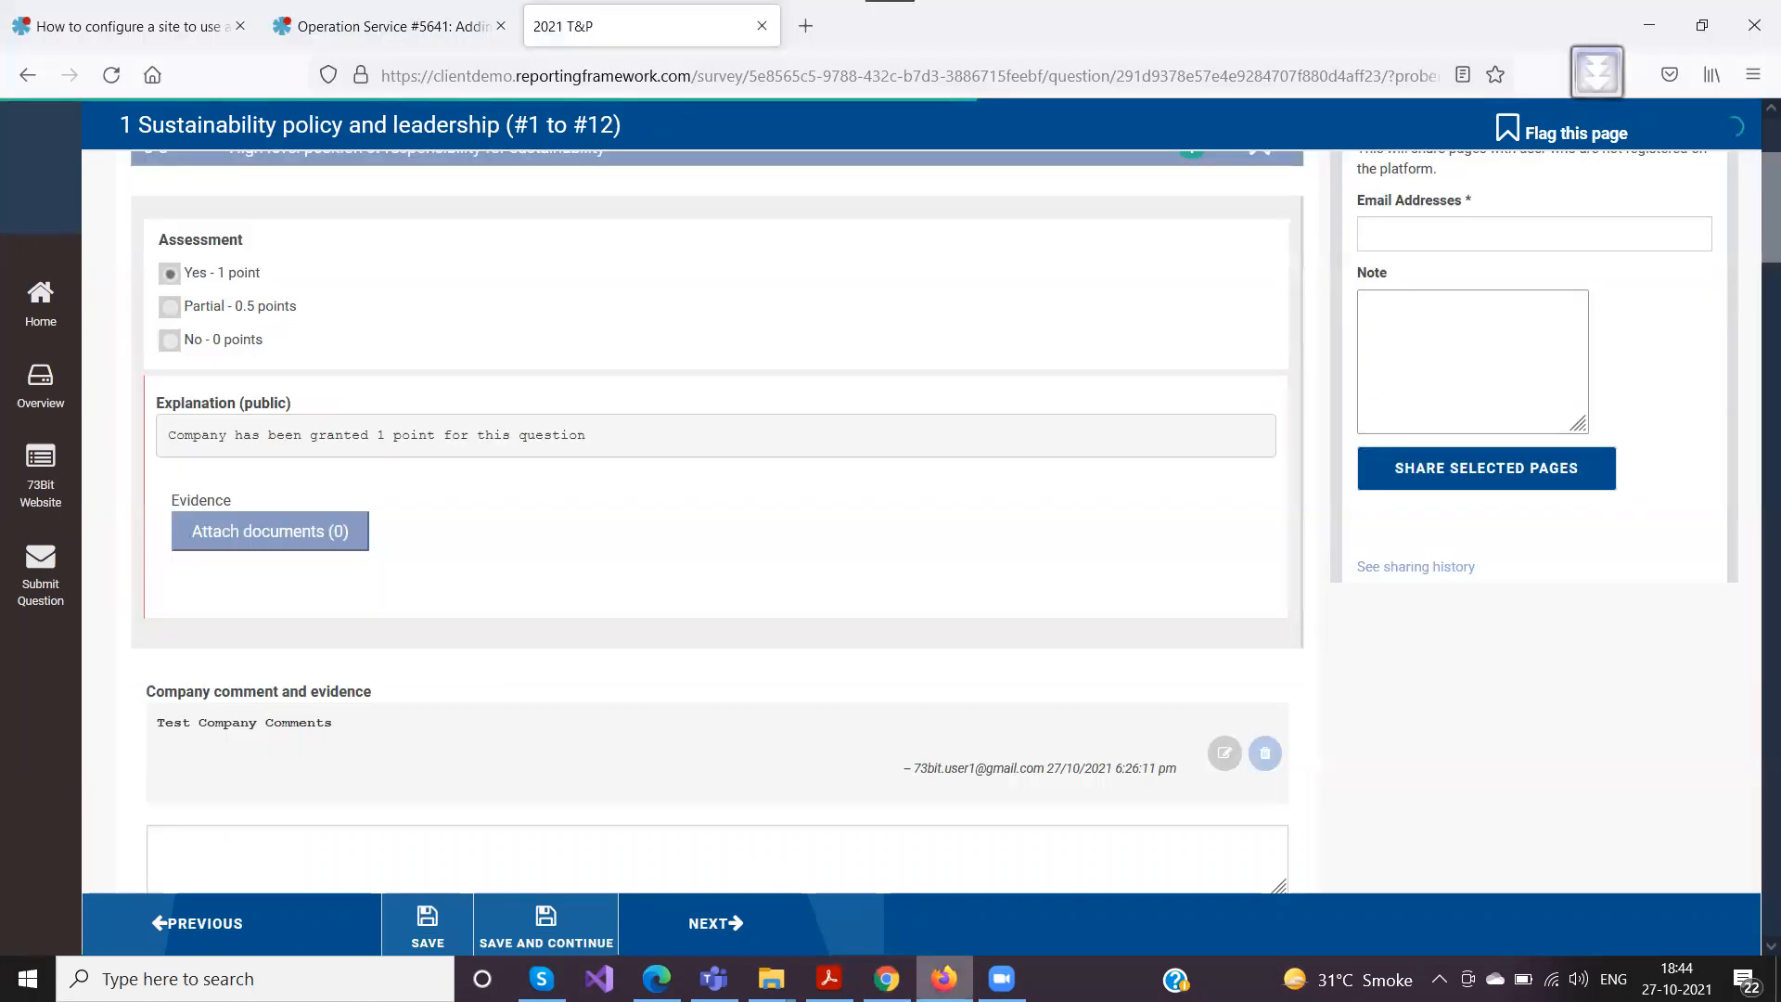
scroll(470, 609, "down", 4)
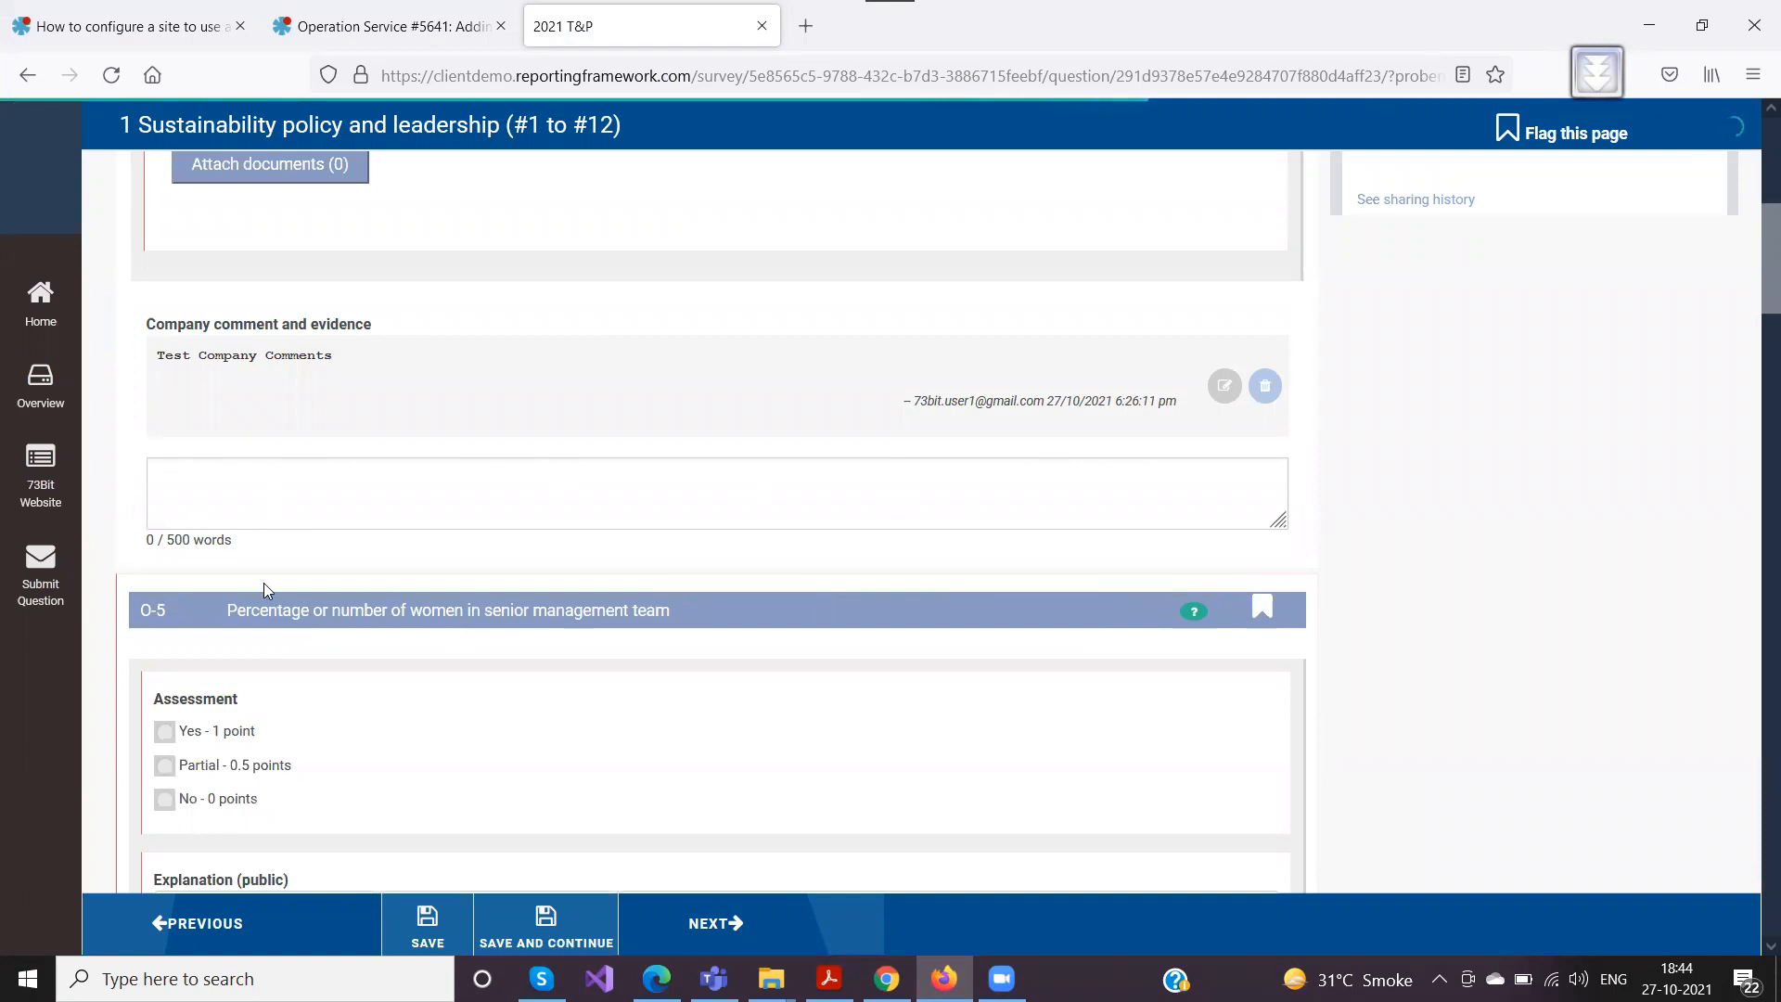
scroll(308, 569, "up", 2)
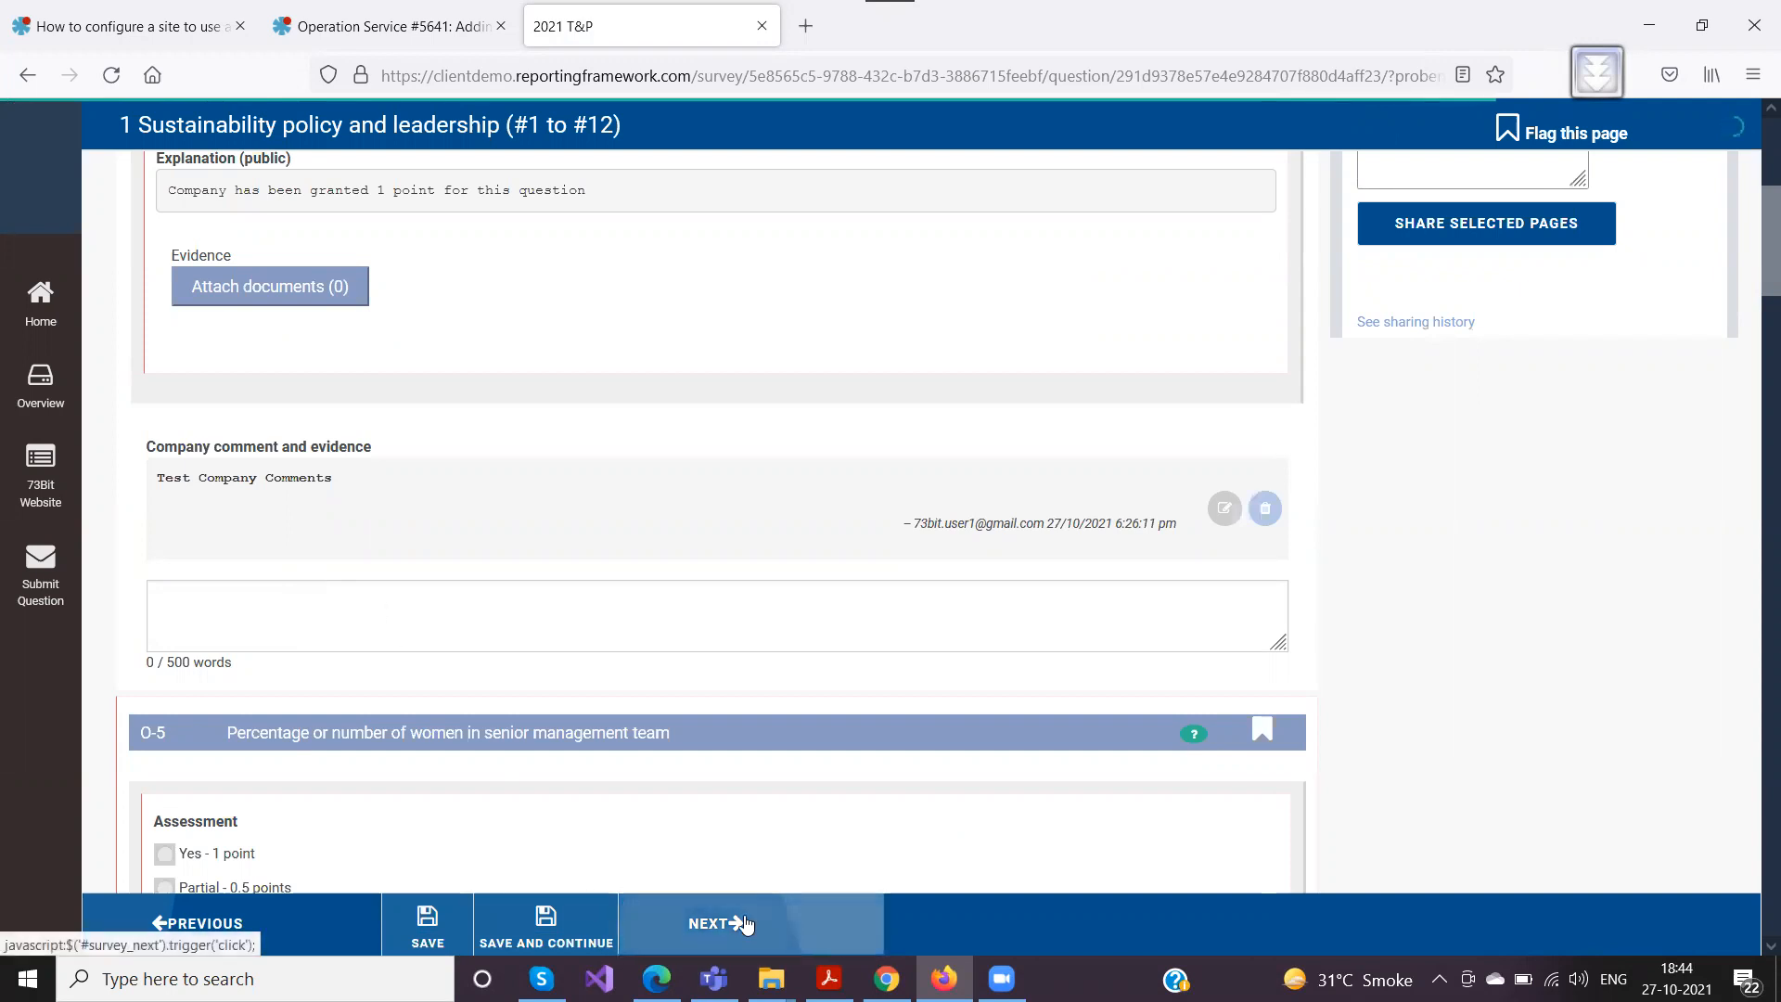
Return to Chrome and examine the question type of Po-1's Company comment and evidence item in the survey template editor
mouse_move(877, 952)
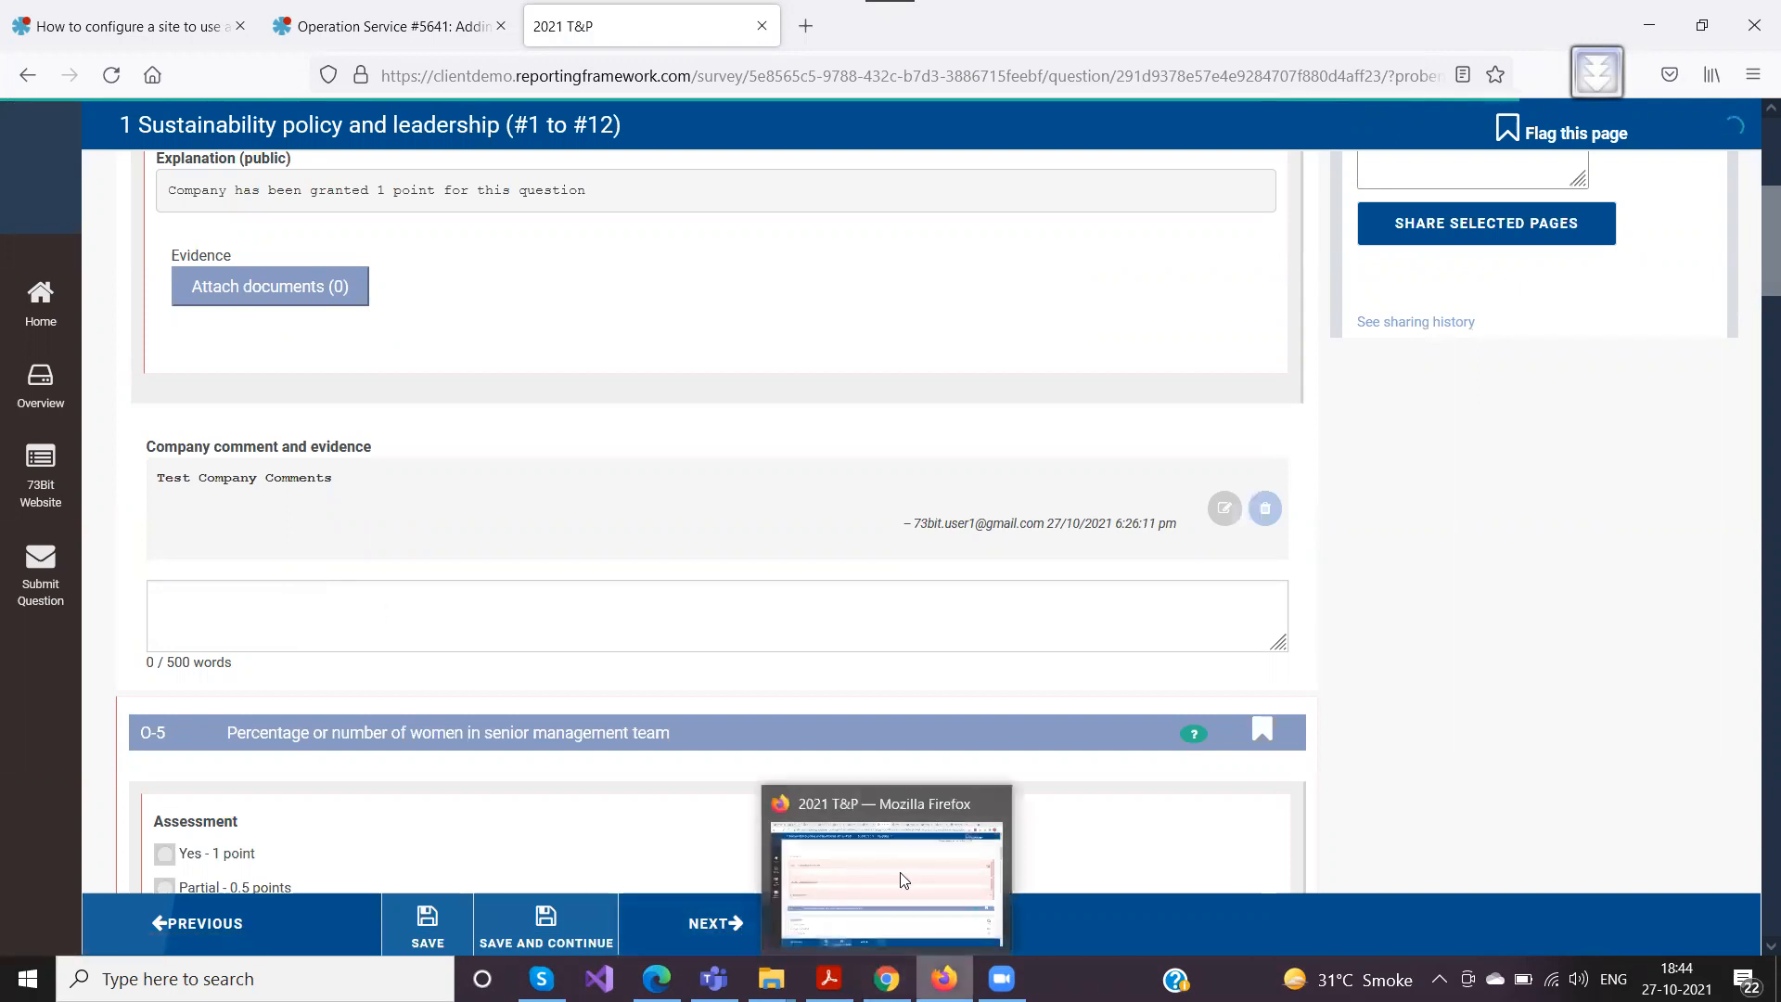
left_click(887, 979)
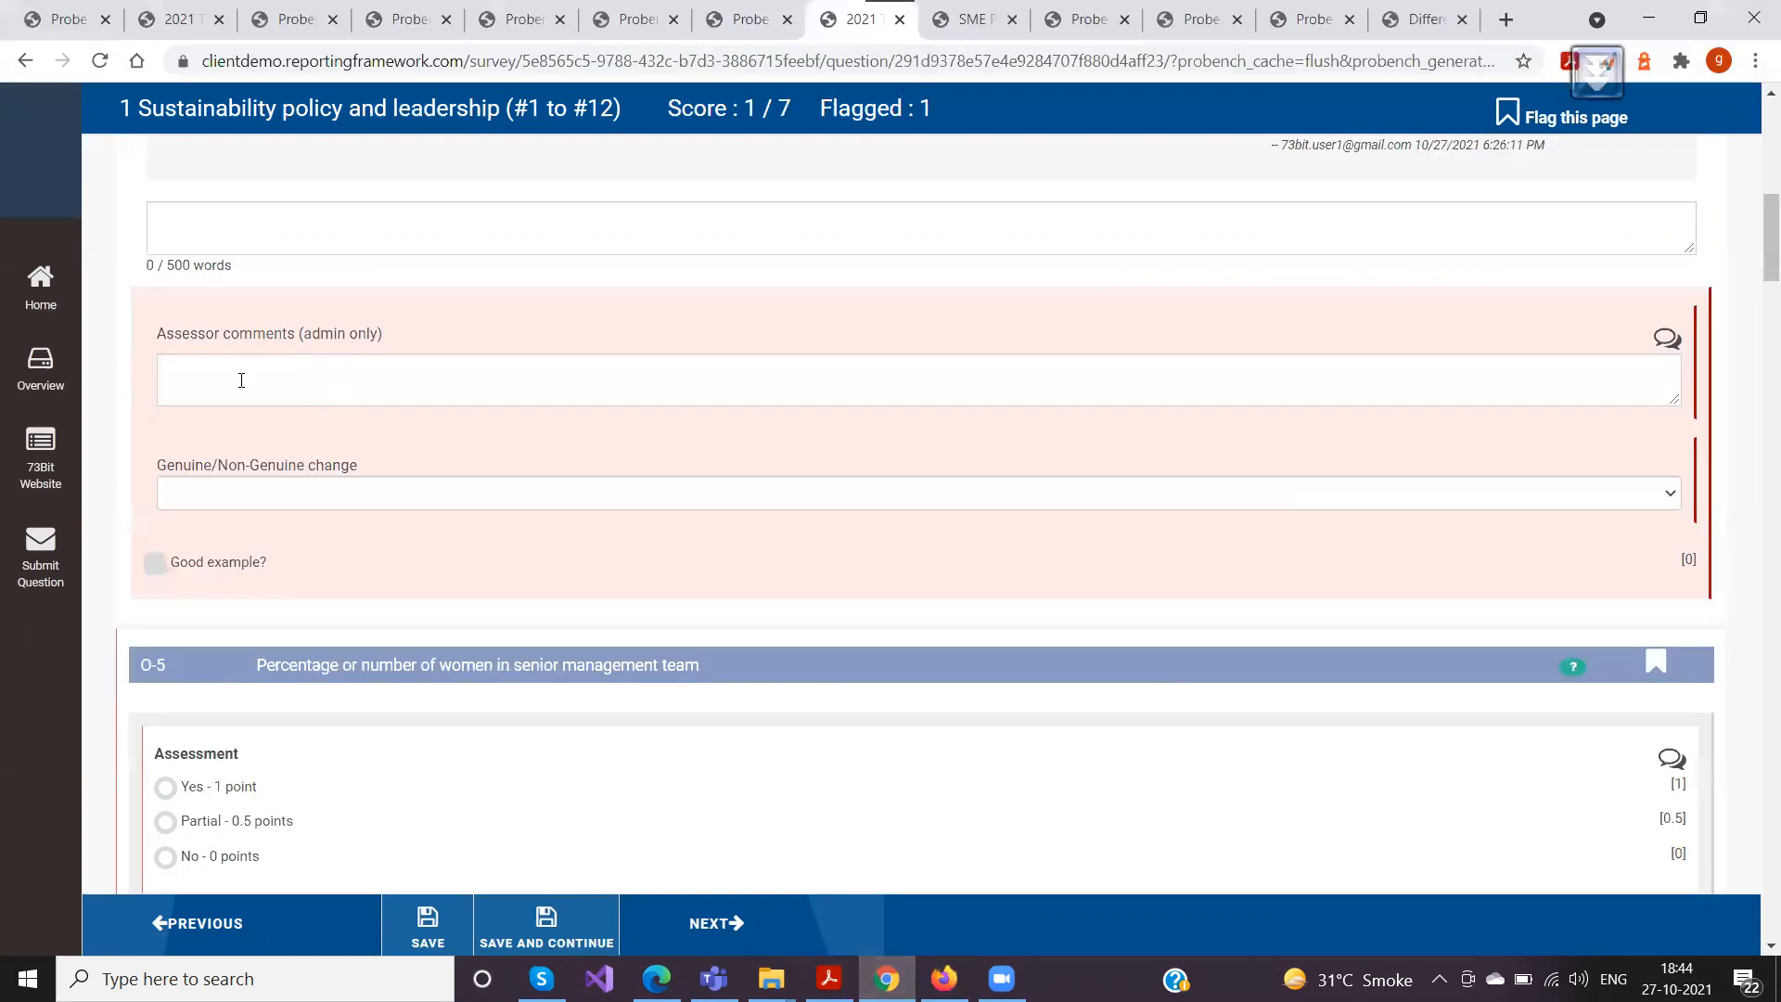
scroll(429, 527, "up", 3)
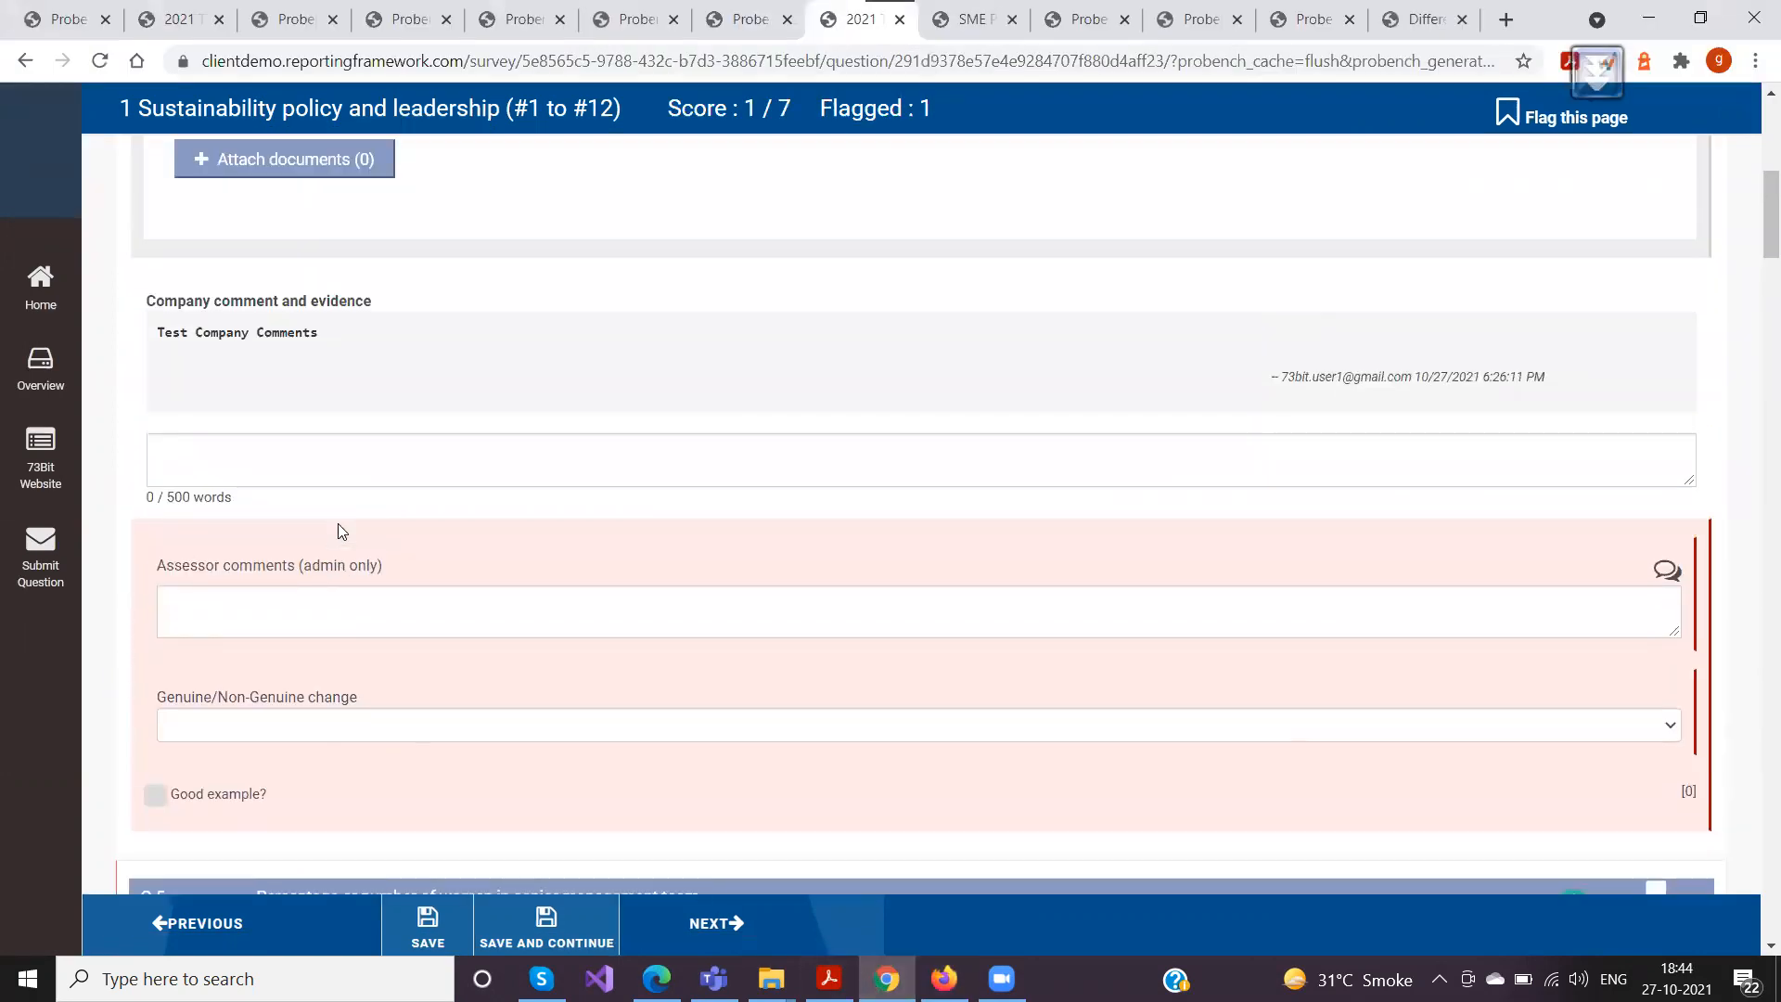
scroll(338, 532, "up", 1)
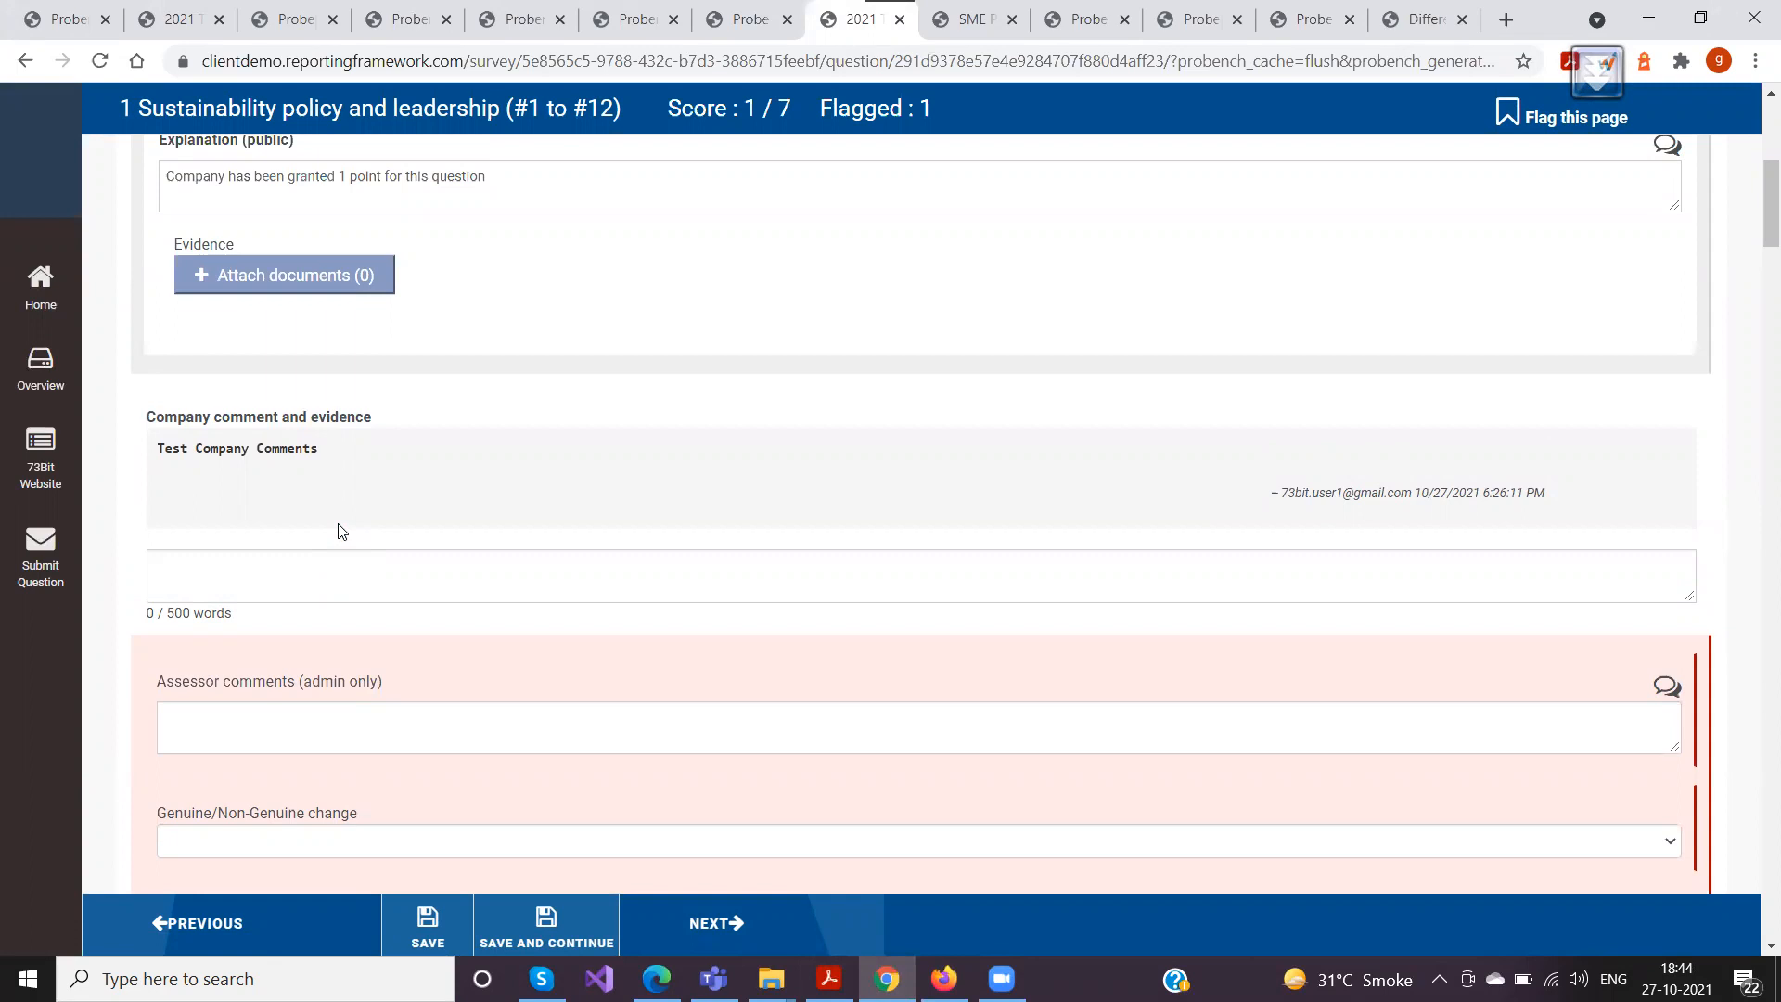
left_click(508, 19)
left_click(603, 21)
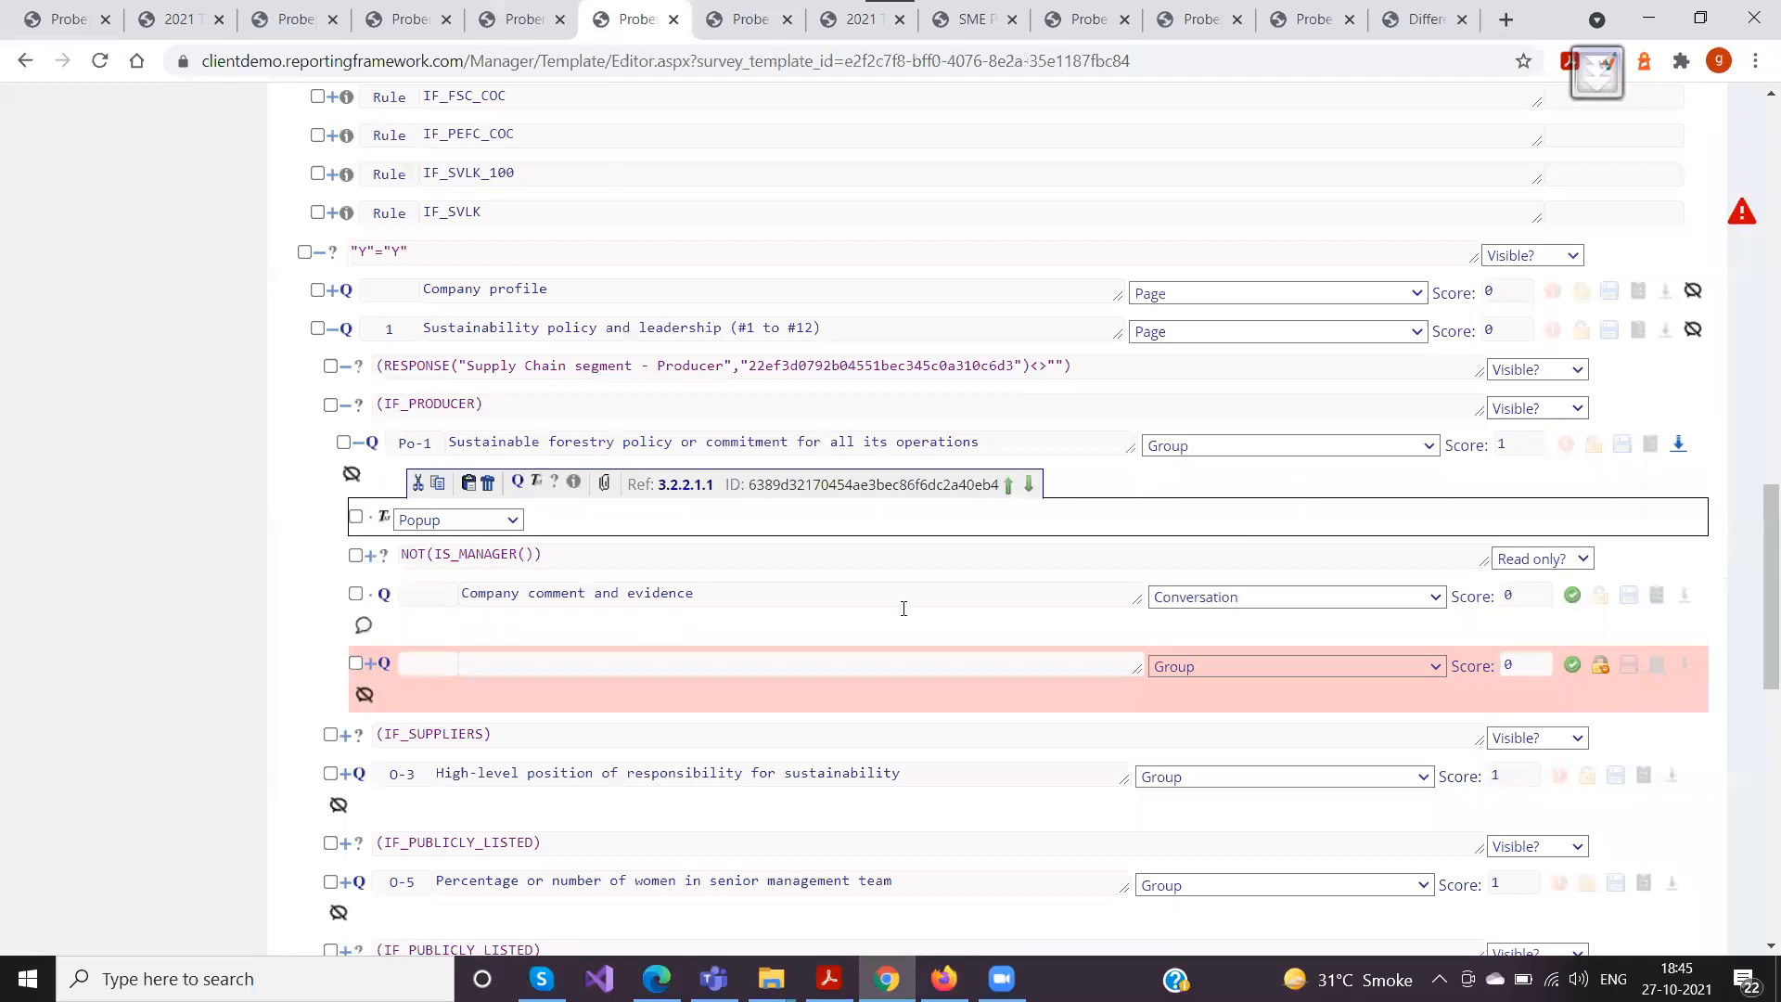
left_click(1181, 604)
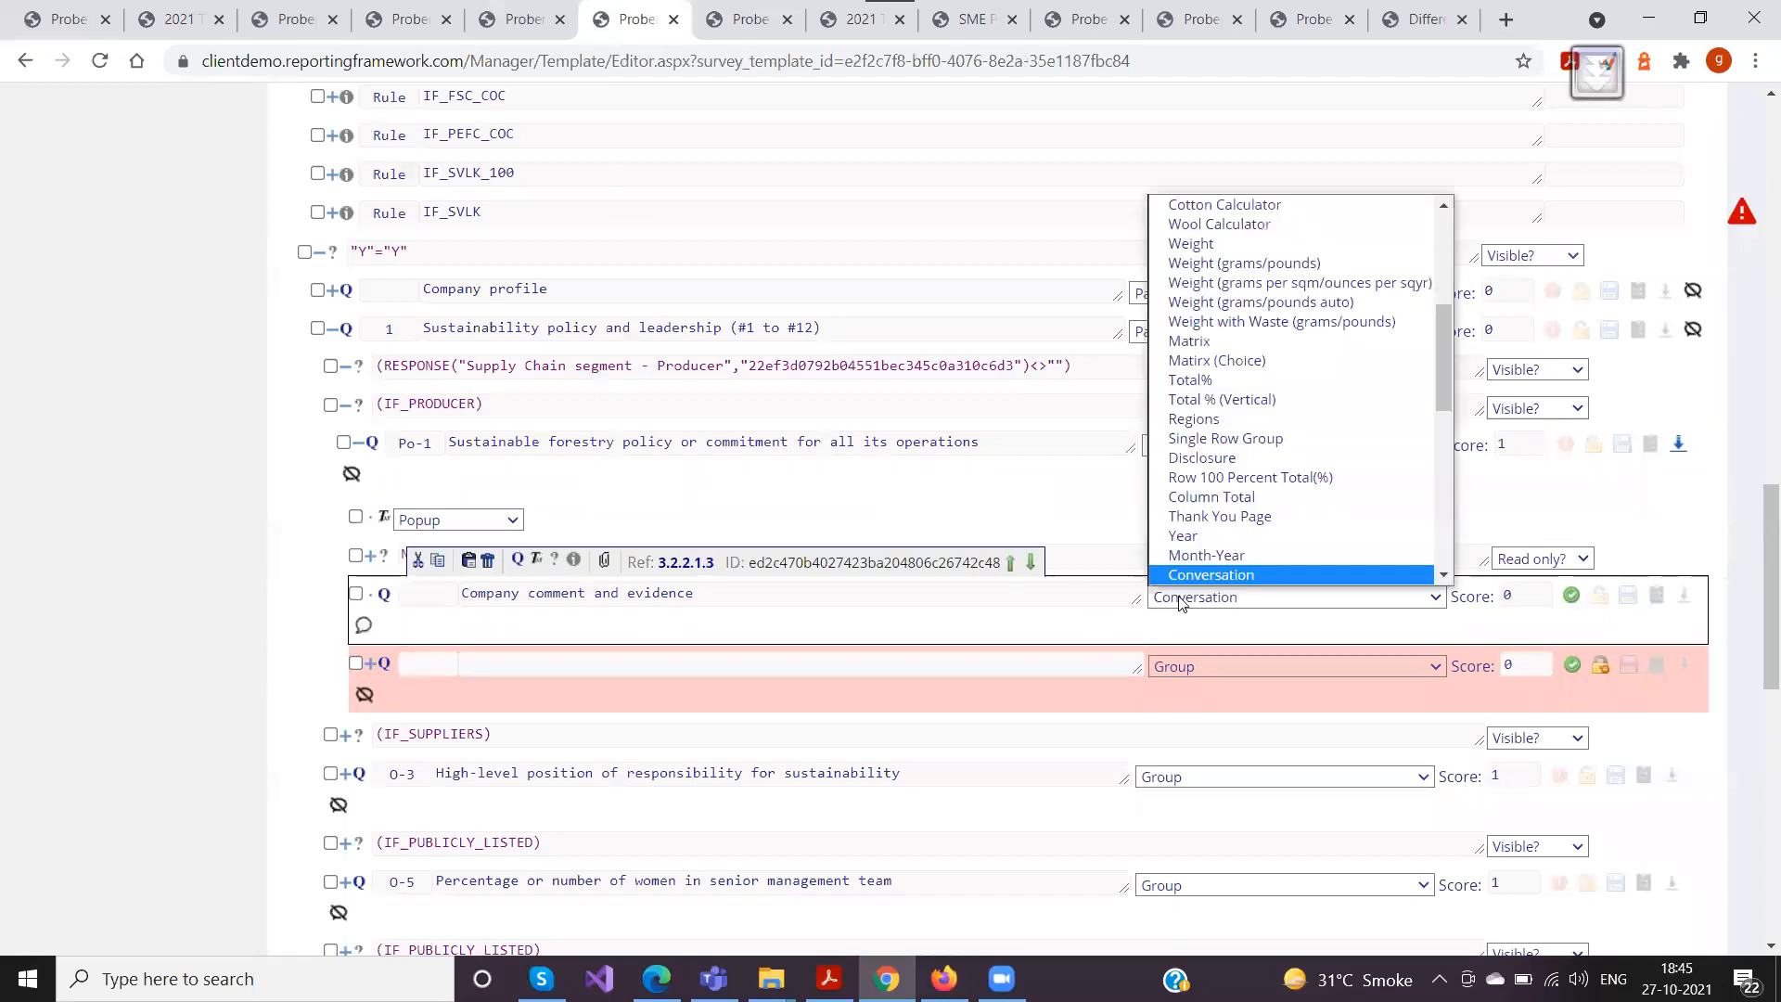
left_click(1175, 597)
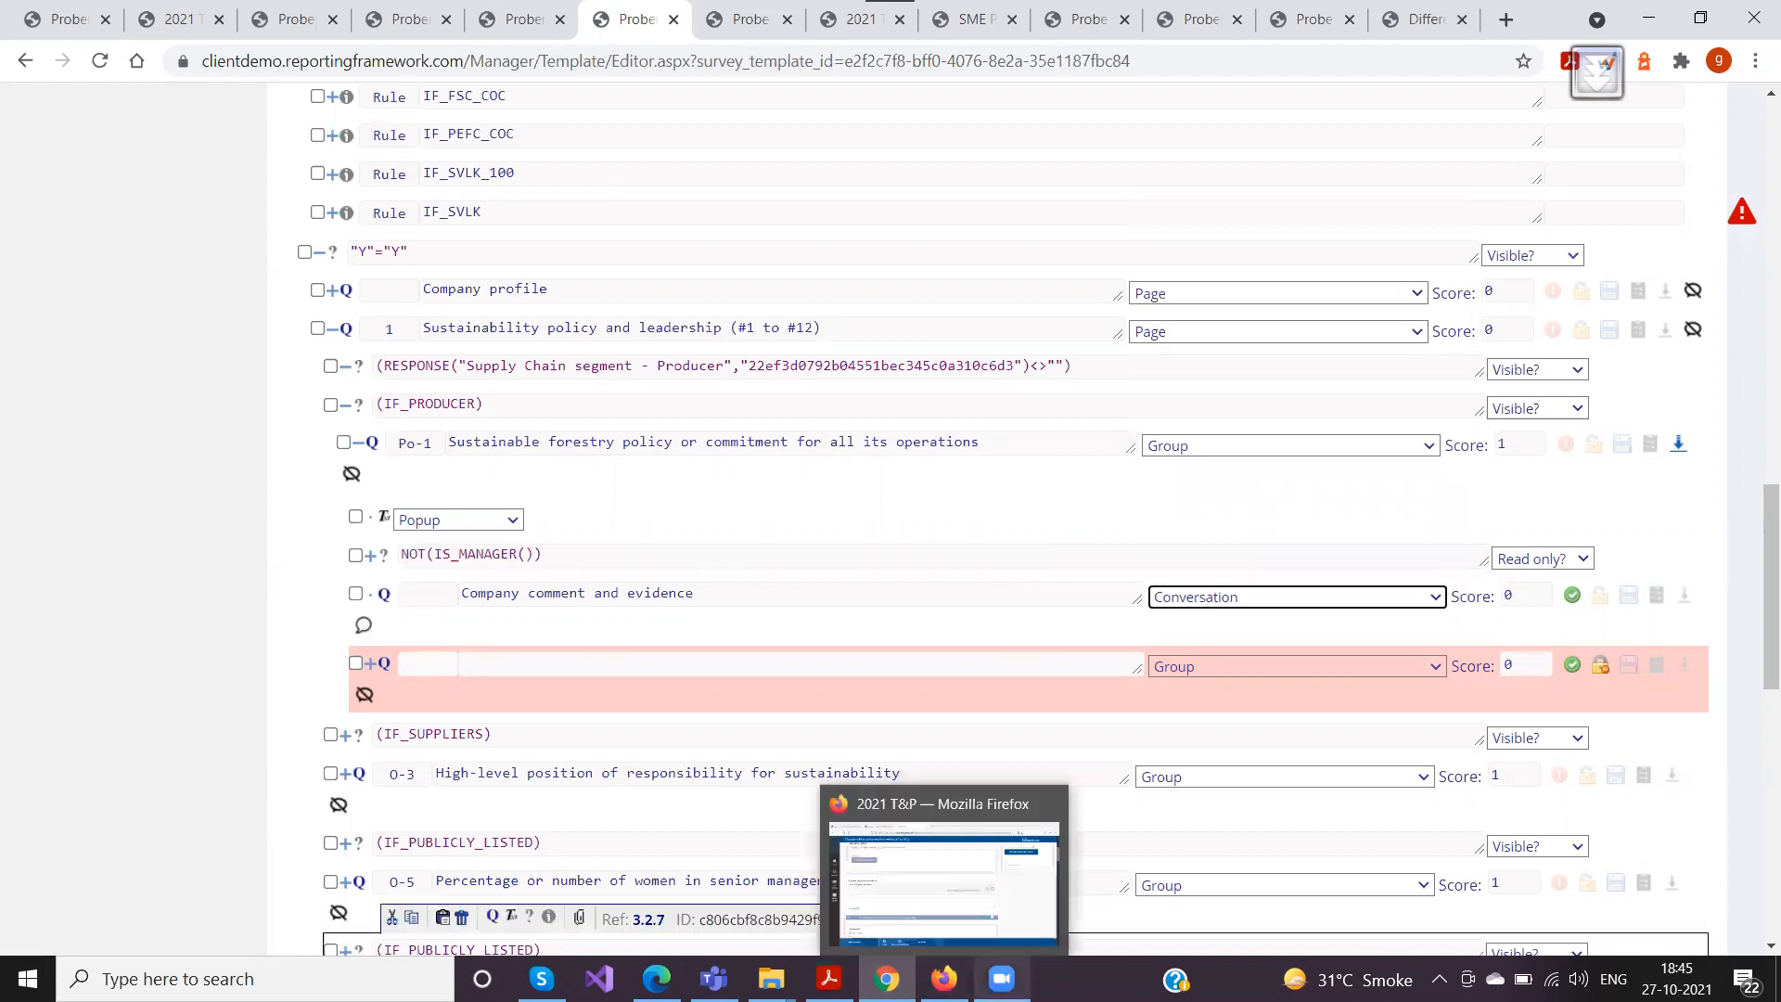
Return to the survey page and save the comment "Test Comments from Analysts" under O-3's Company comment and evidence
mouse_move(886, 979)
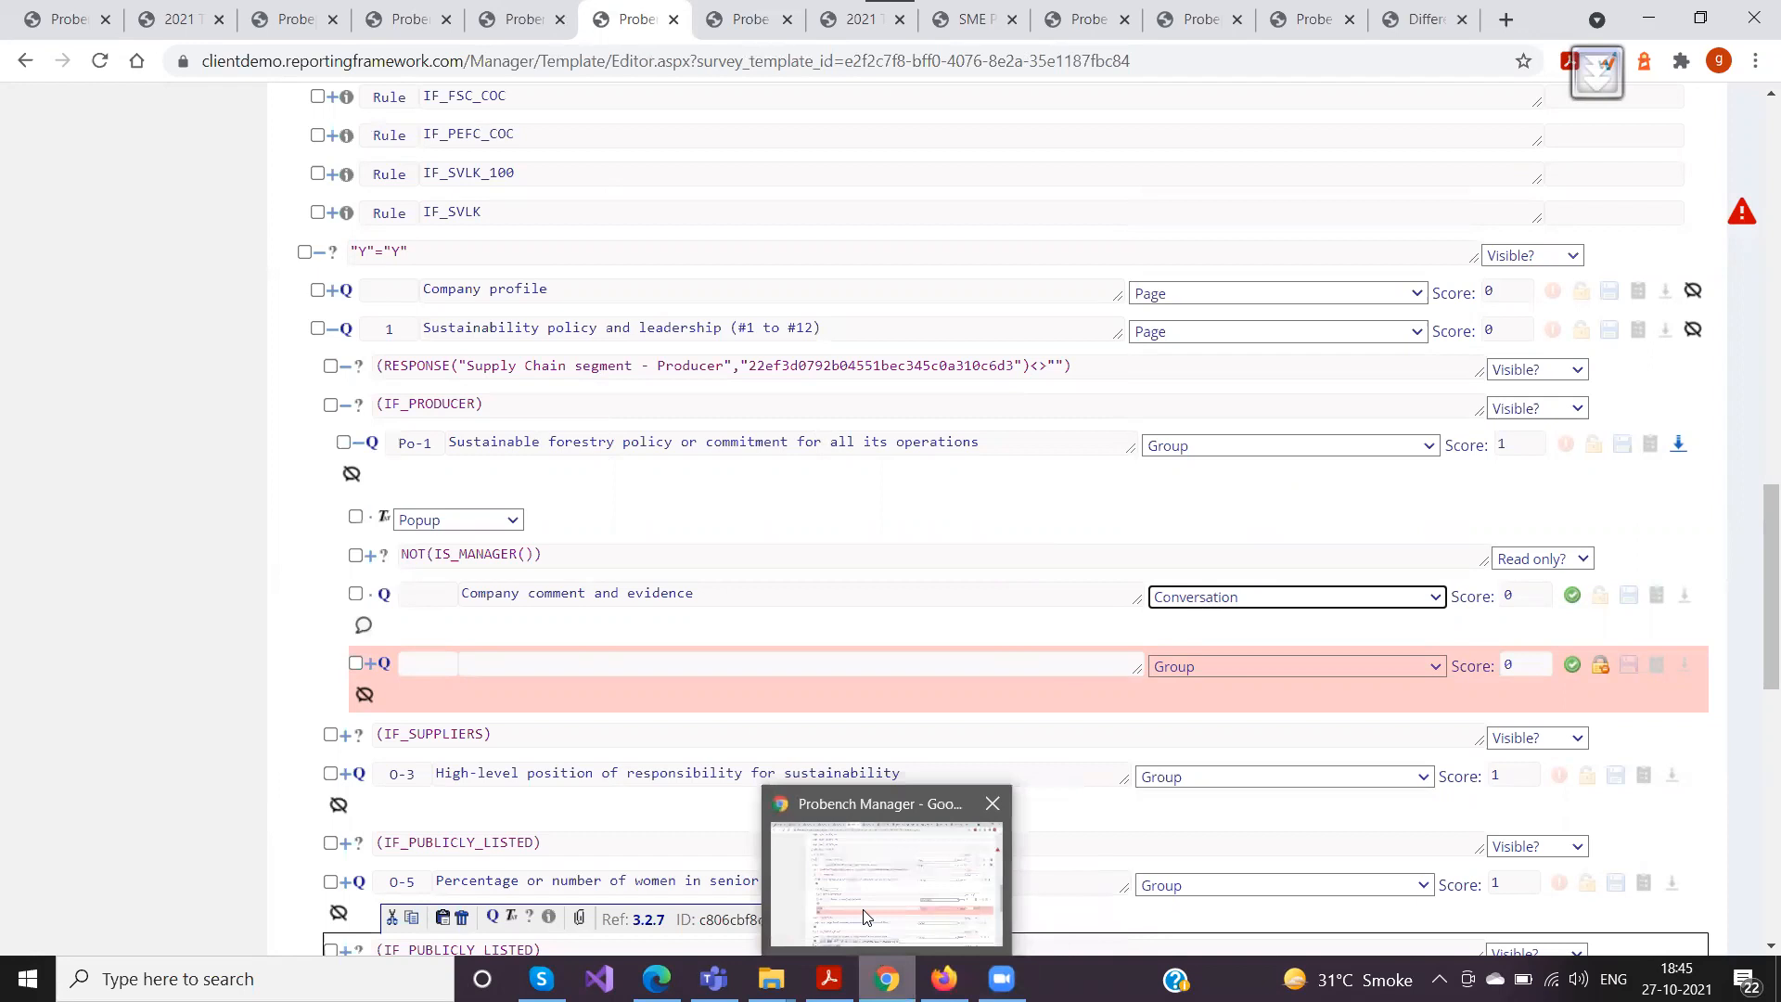
left_click(831, 28)
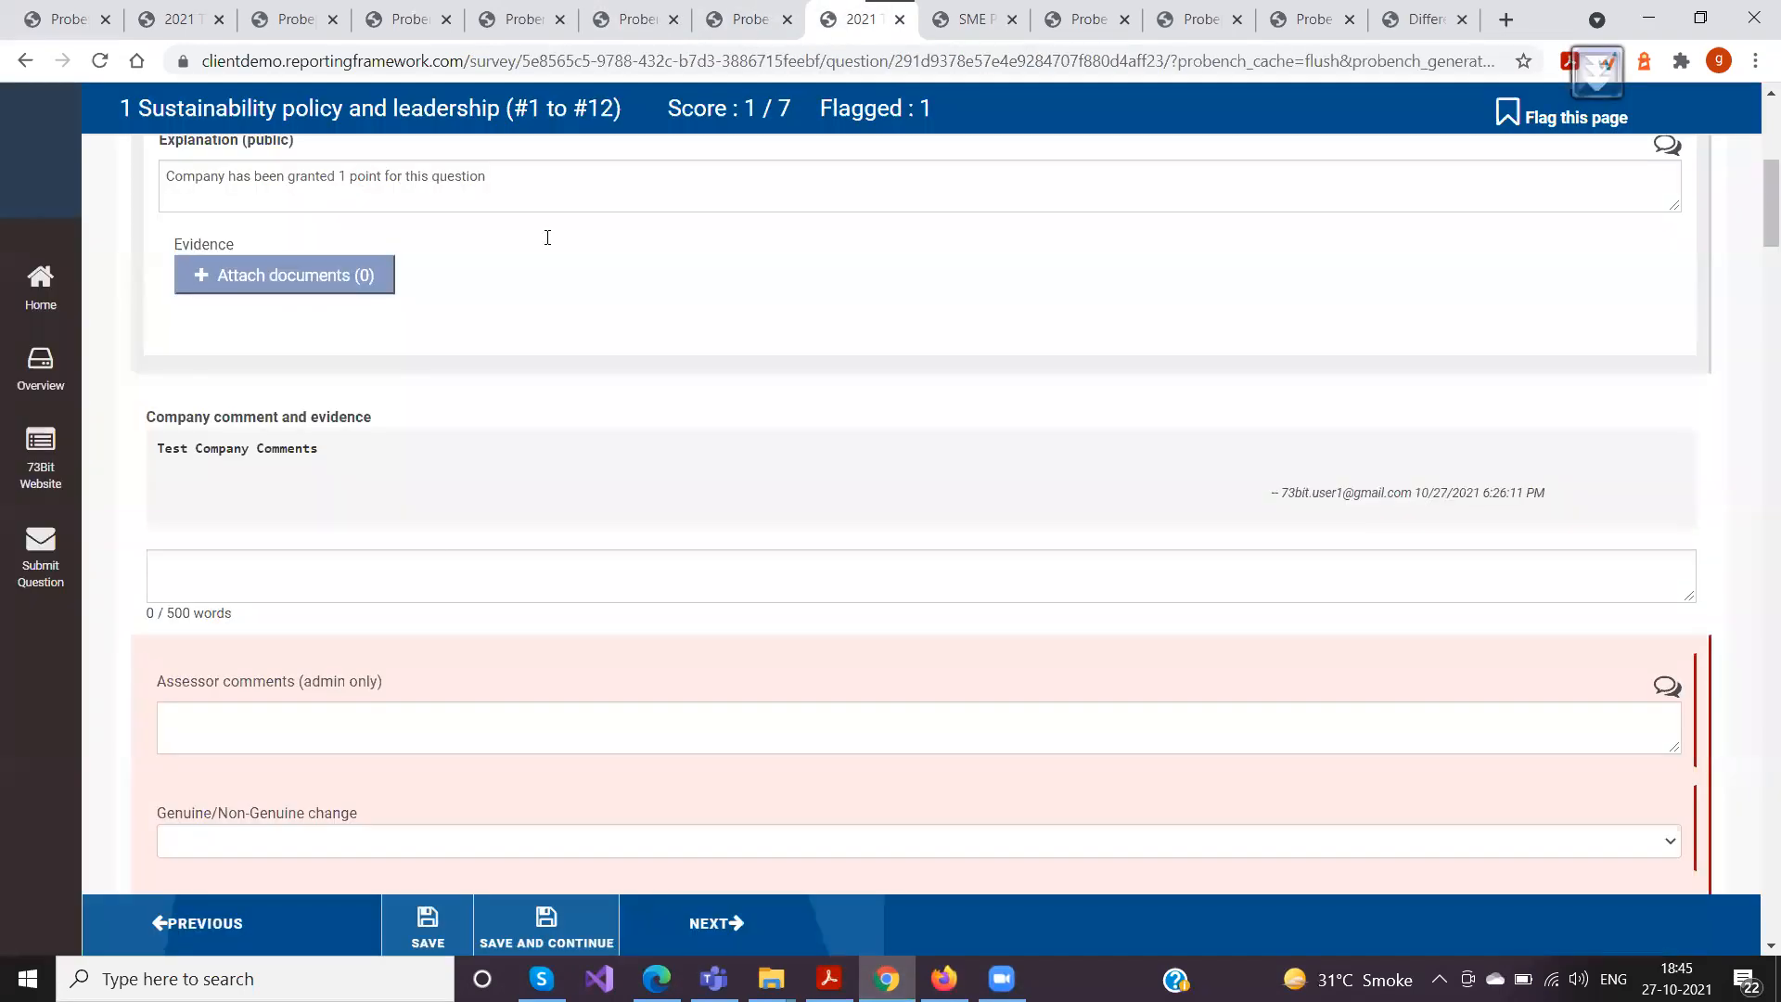
scroll(274, 506, "down", 1)
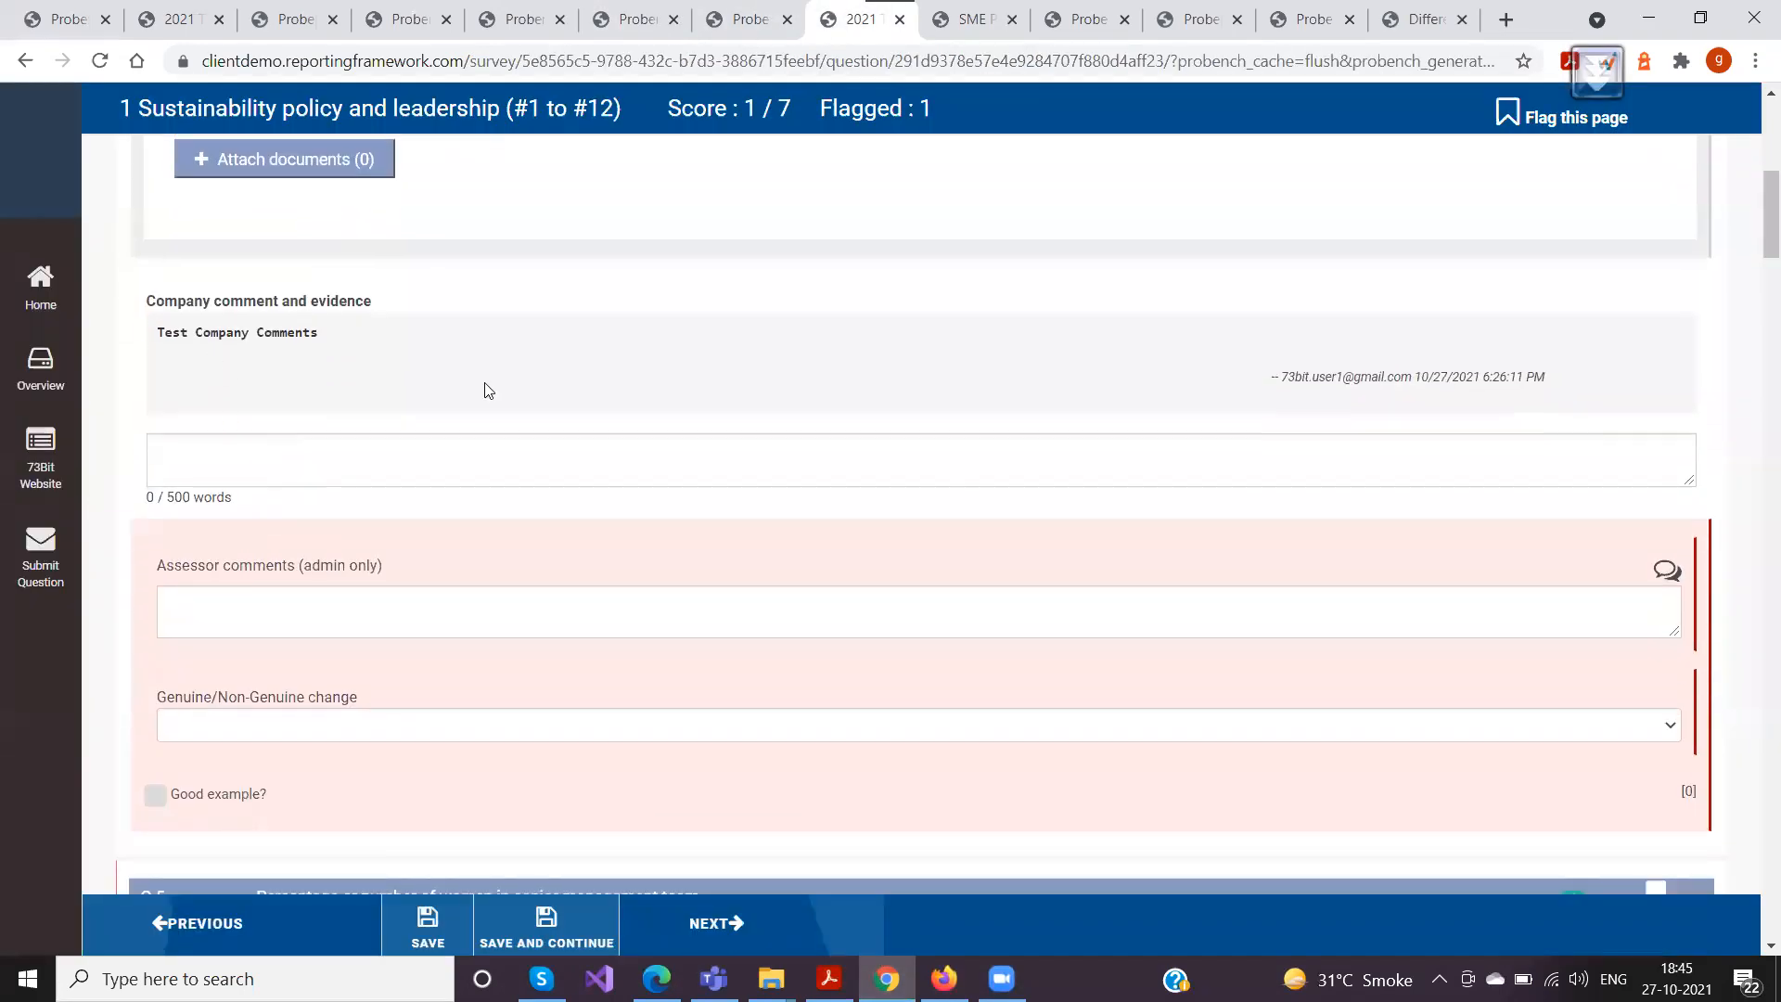
left_click_drag(1548, 385, 337, 374)
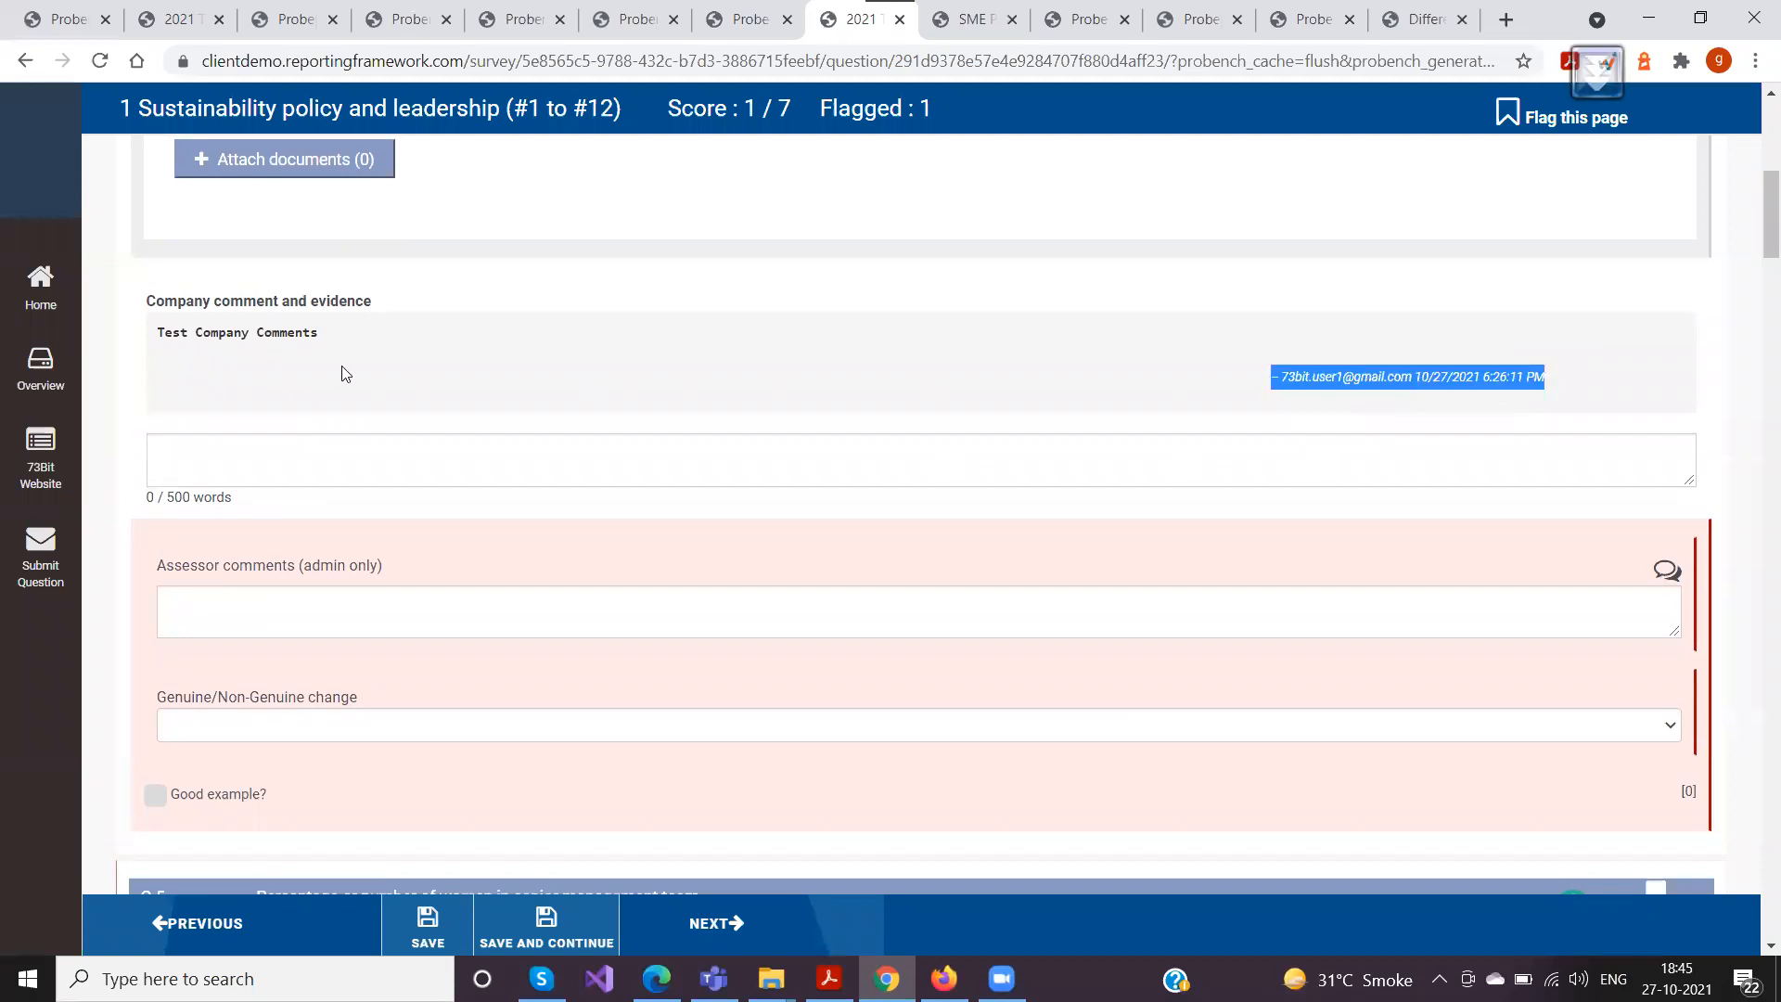
left_click(323, 455)
type("Test Com")
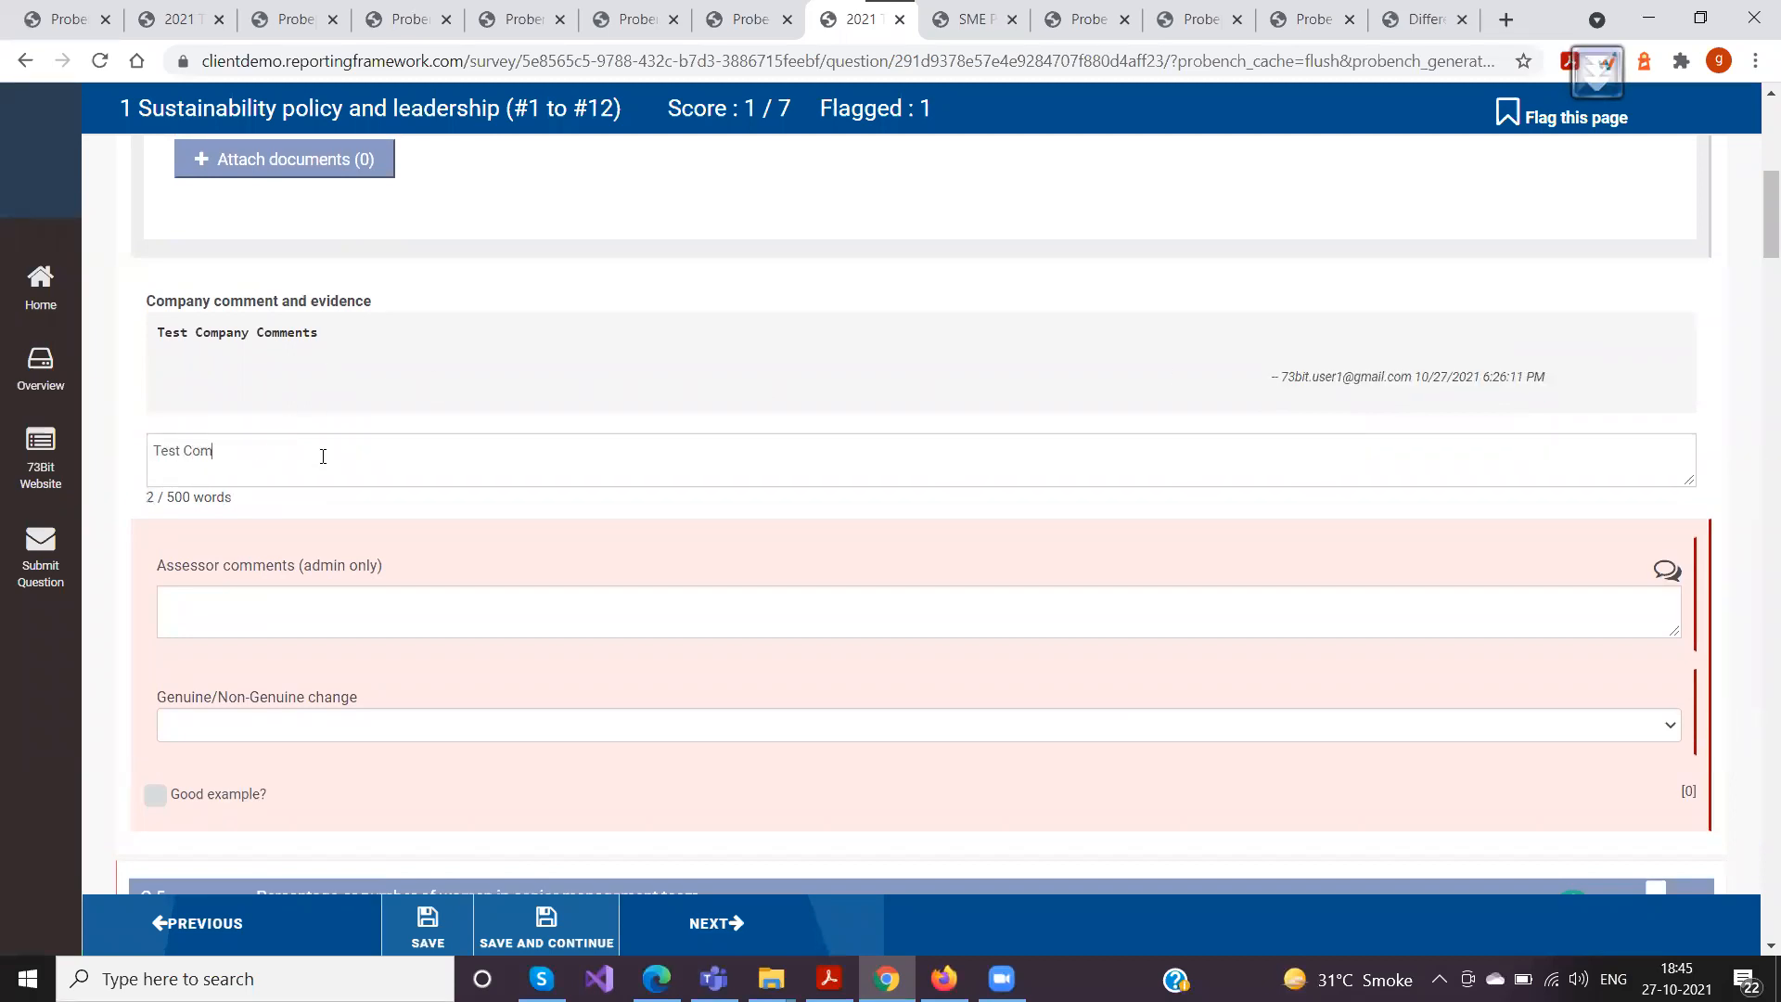
type("ments from Analysts")
scroll(310, 603, "down", 1)
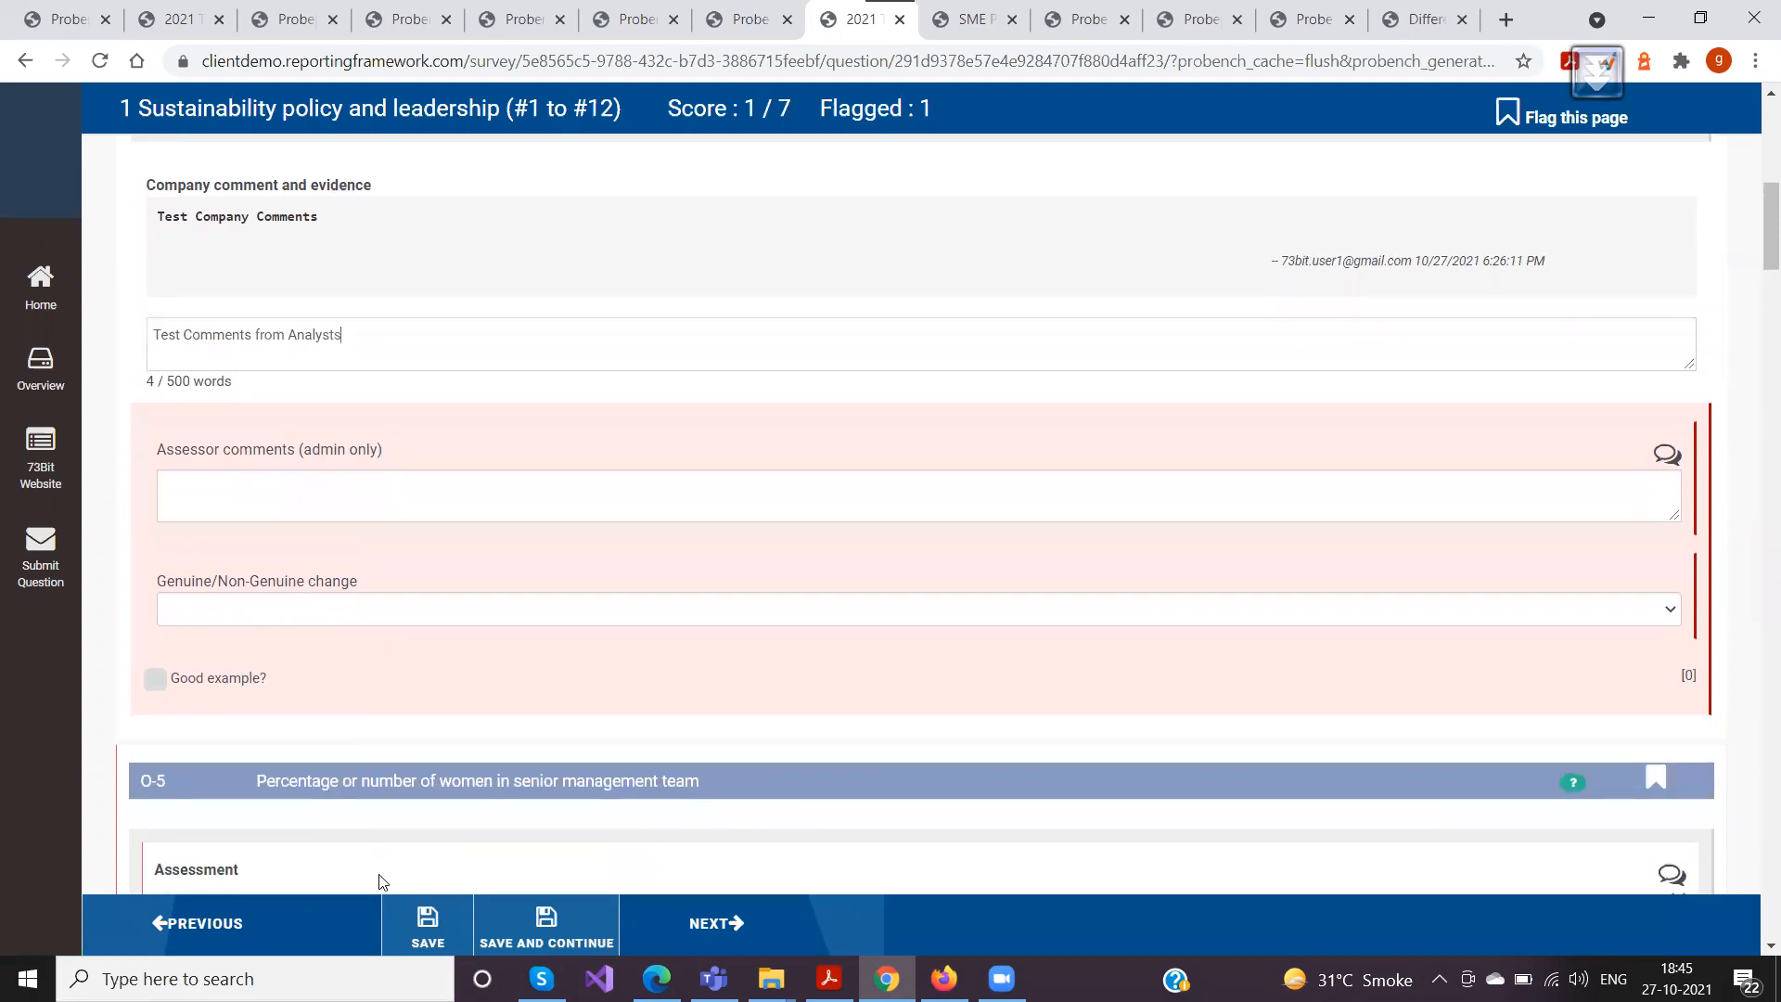
scroll(405, 631, "up", 2)
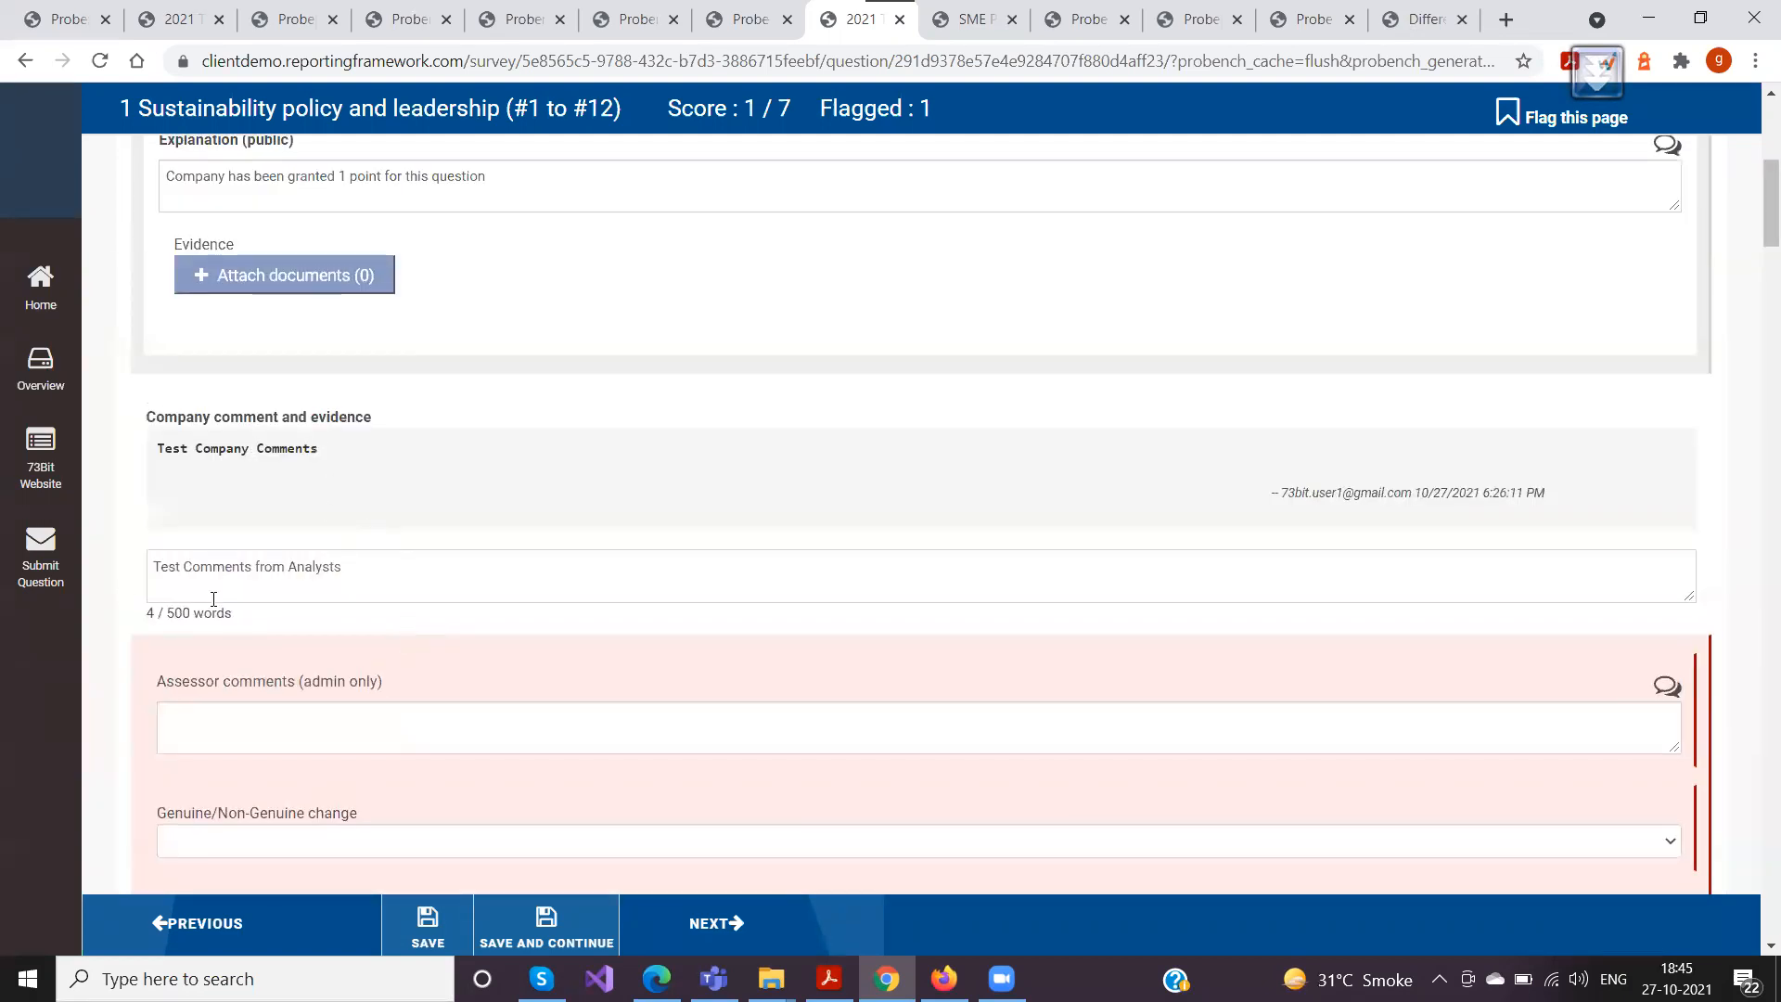
scroll(304, 577, "down", 2)
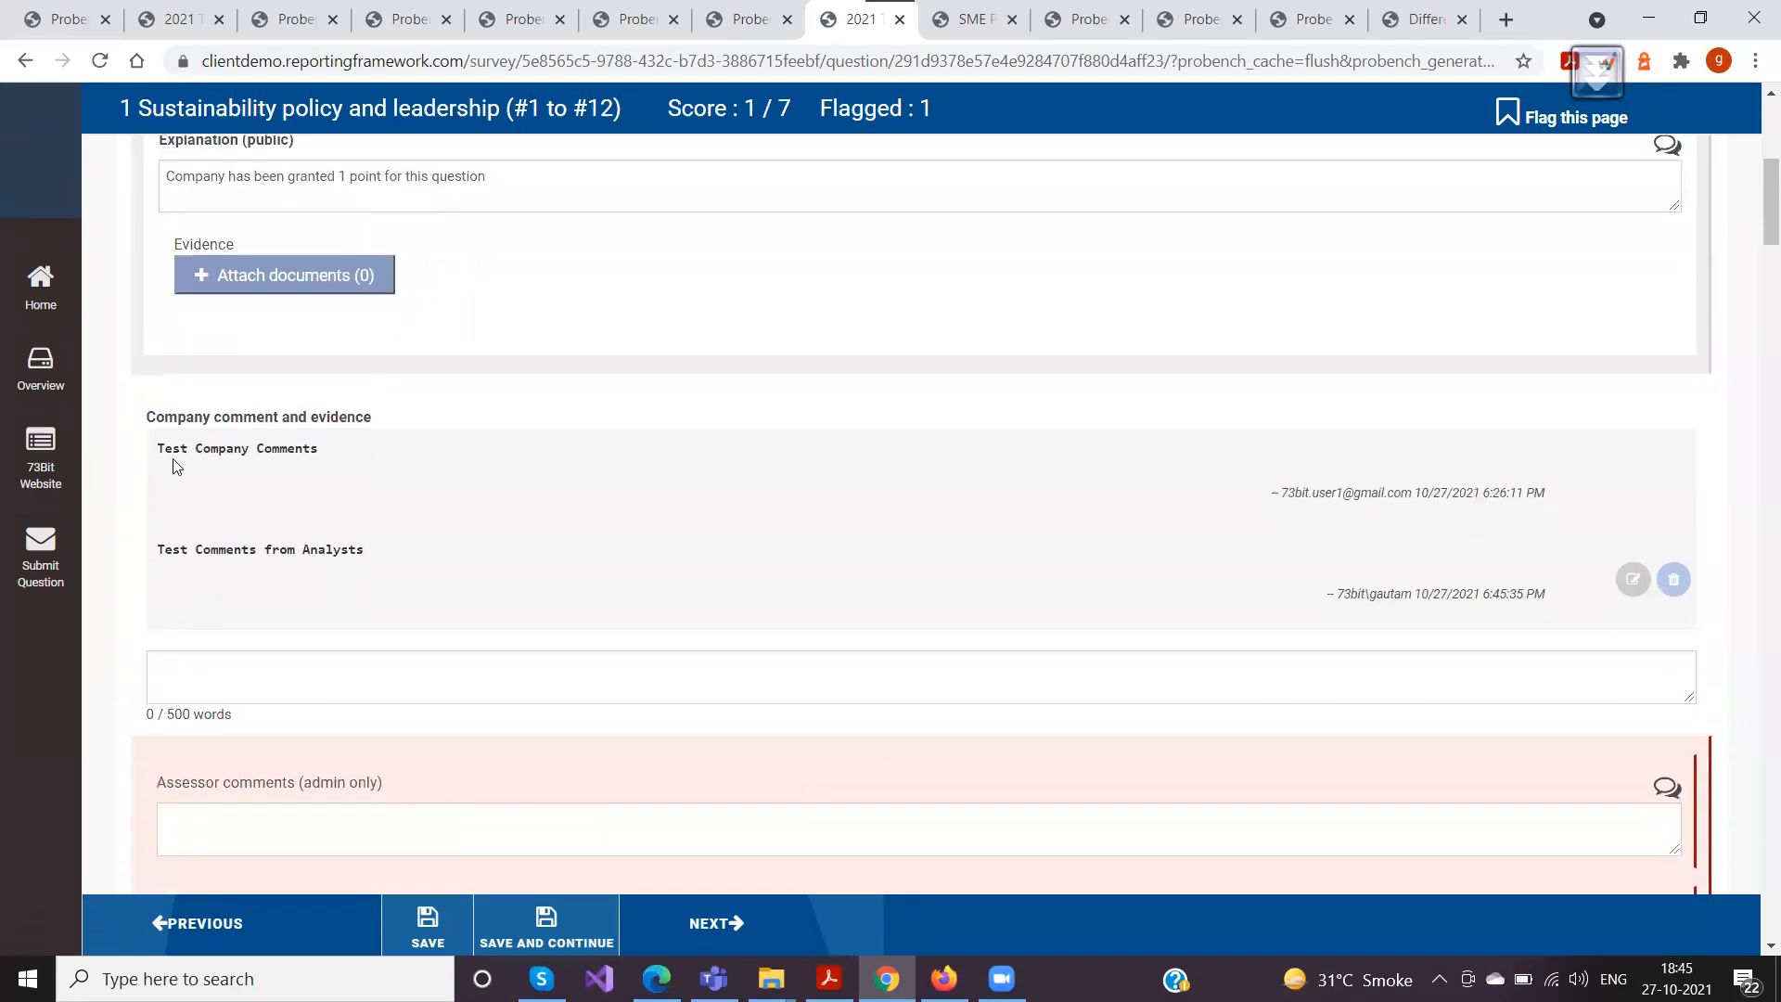
Examine the text, author and timestamp of the company's and analyst's comments under question O-3
left_click_drag(160, 445, 393, 454)
left_click_drag(163, 554, 410, 559)
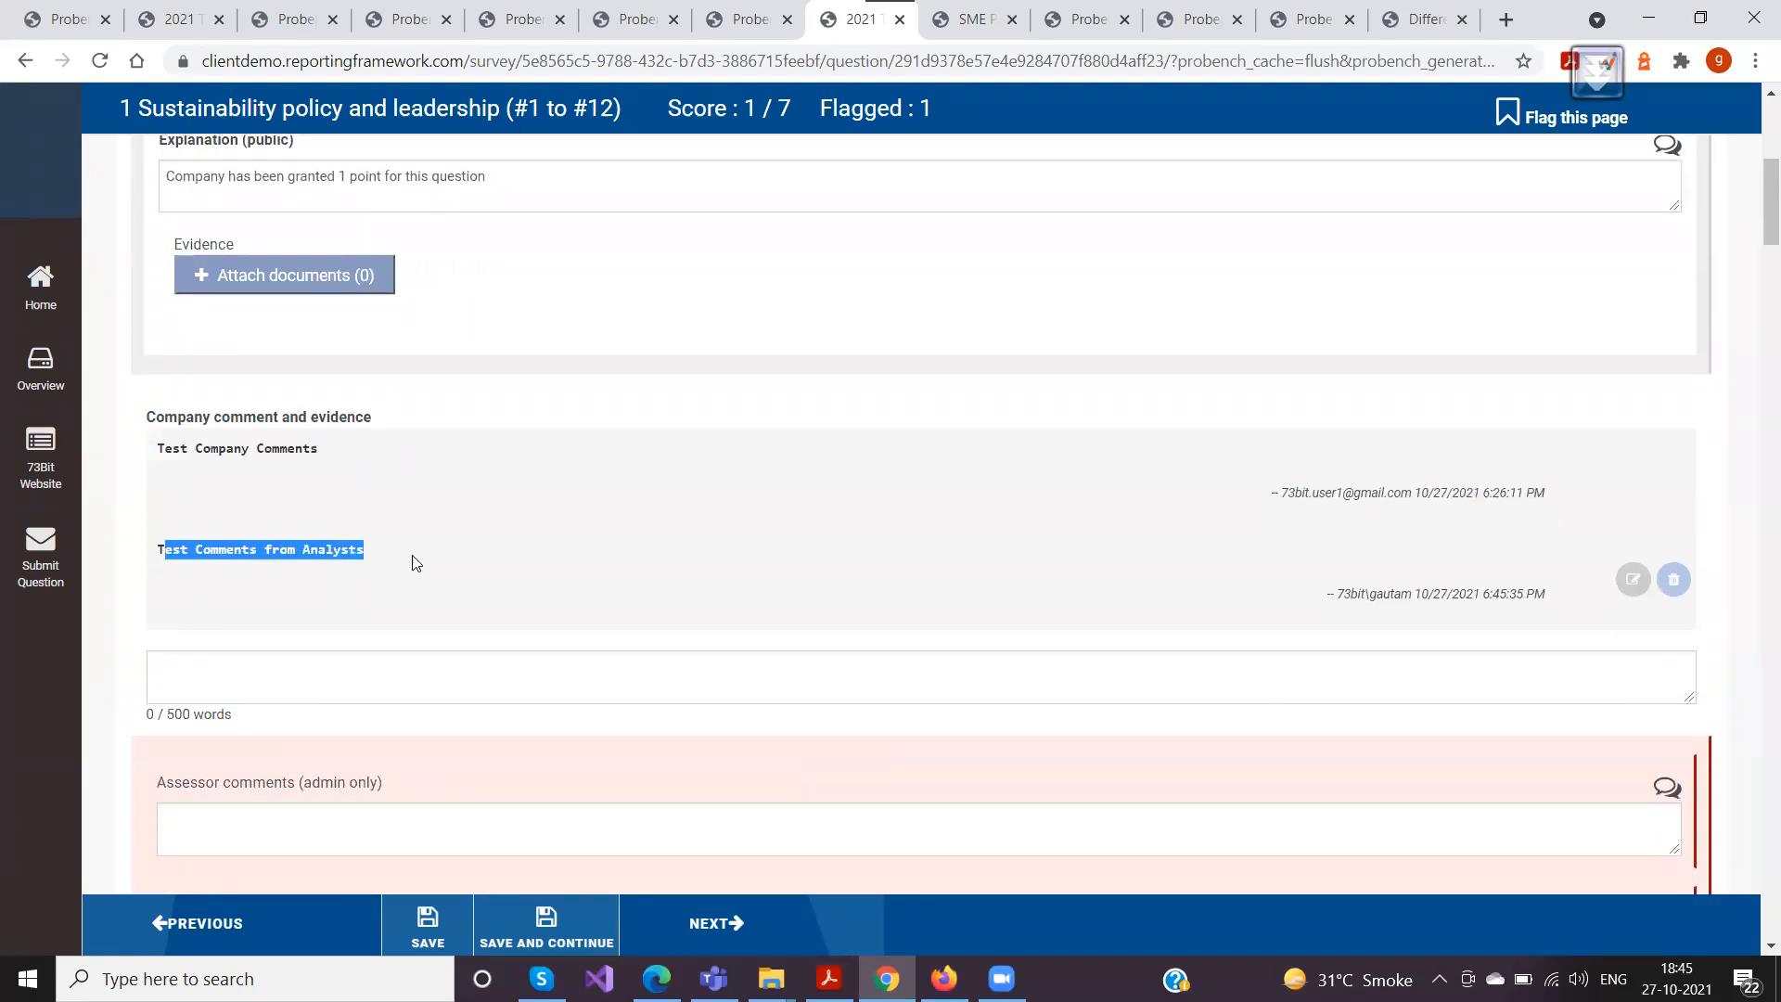
left_click(1327, 517)
left_click_drag(1270, 493, 1554, 501)
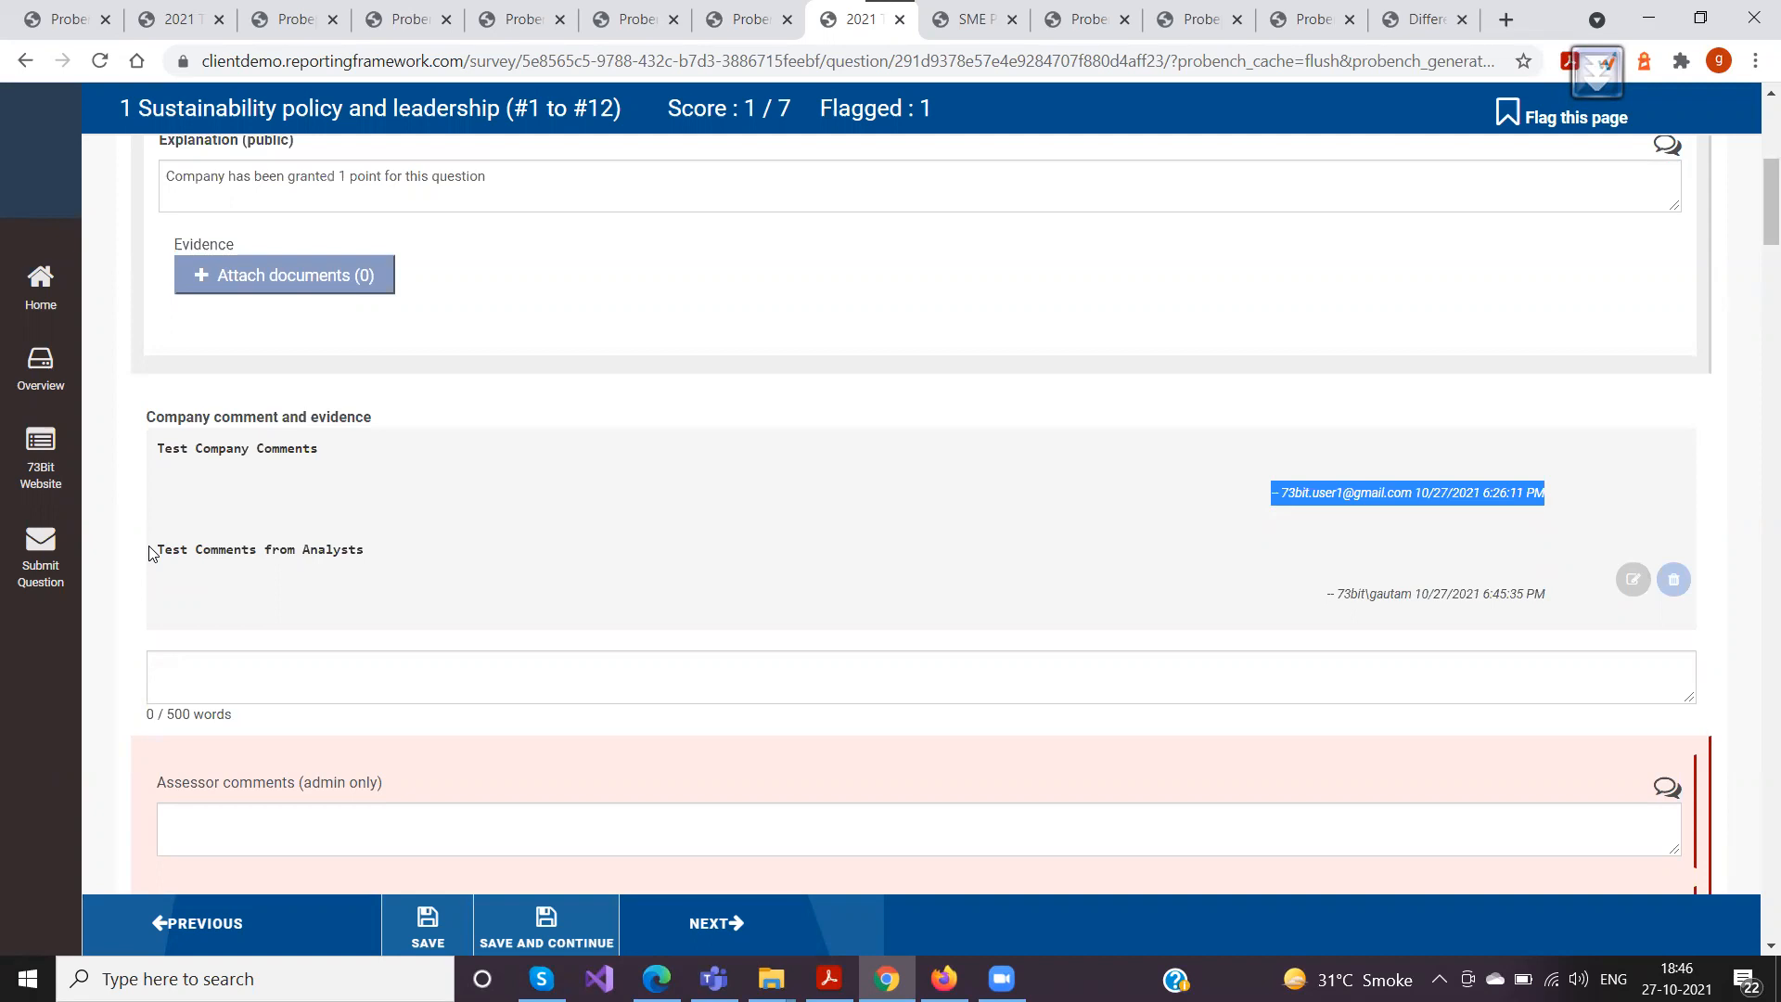
left_click(1197, 513)
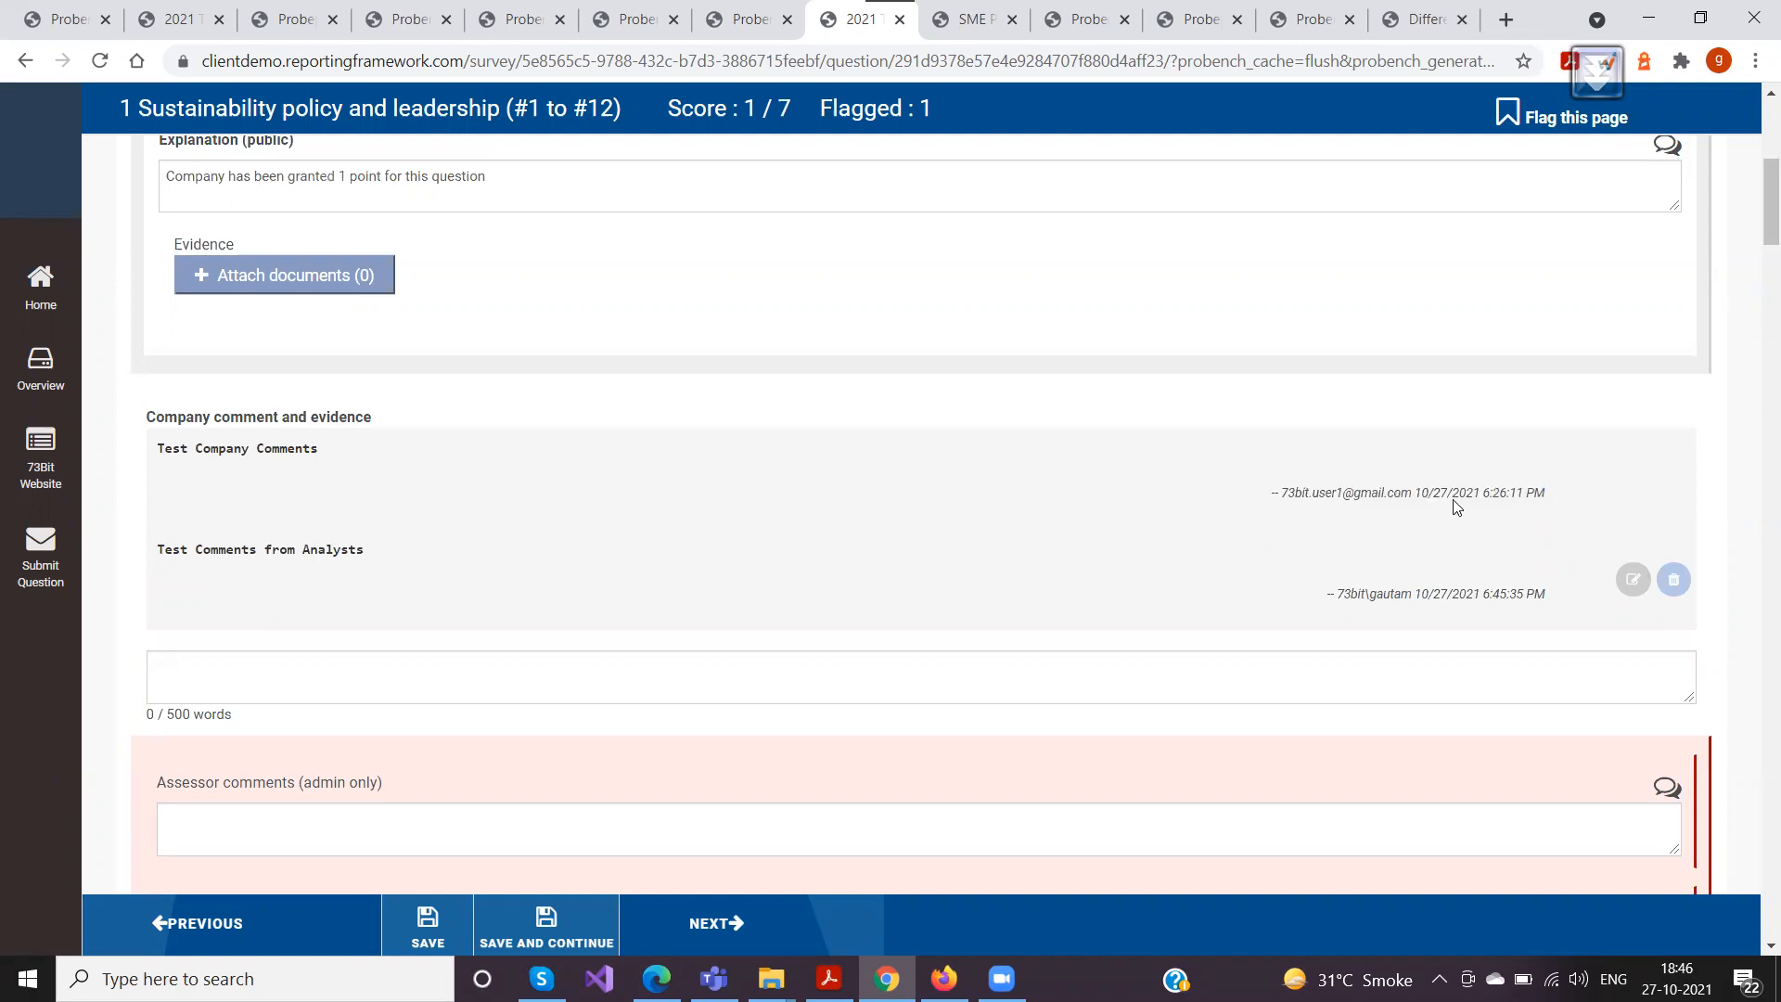
left_click_drag(1418, 495, 1569, 499)
left_click_drag(1280, 494, 1413, 494)
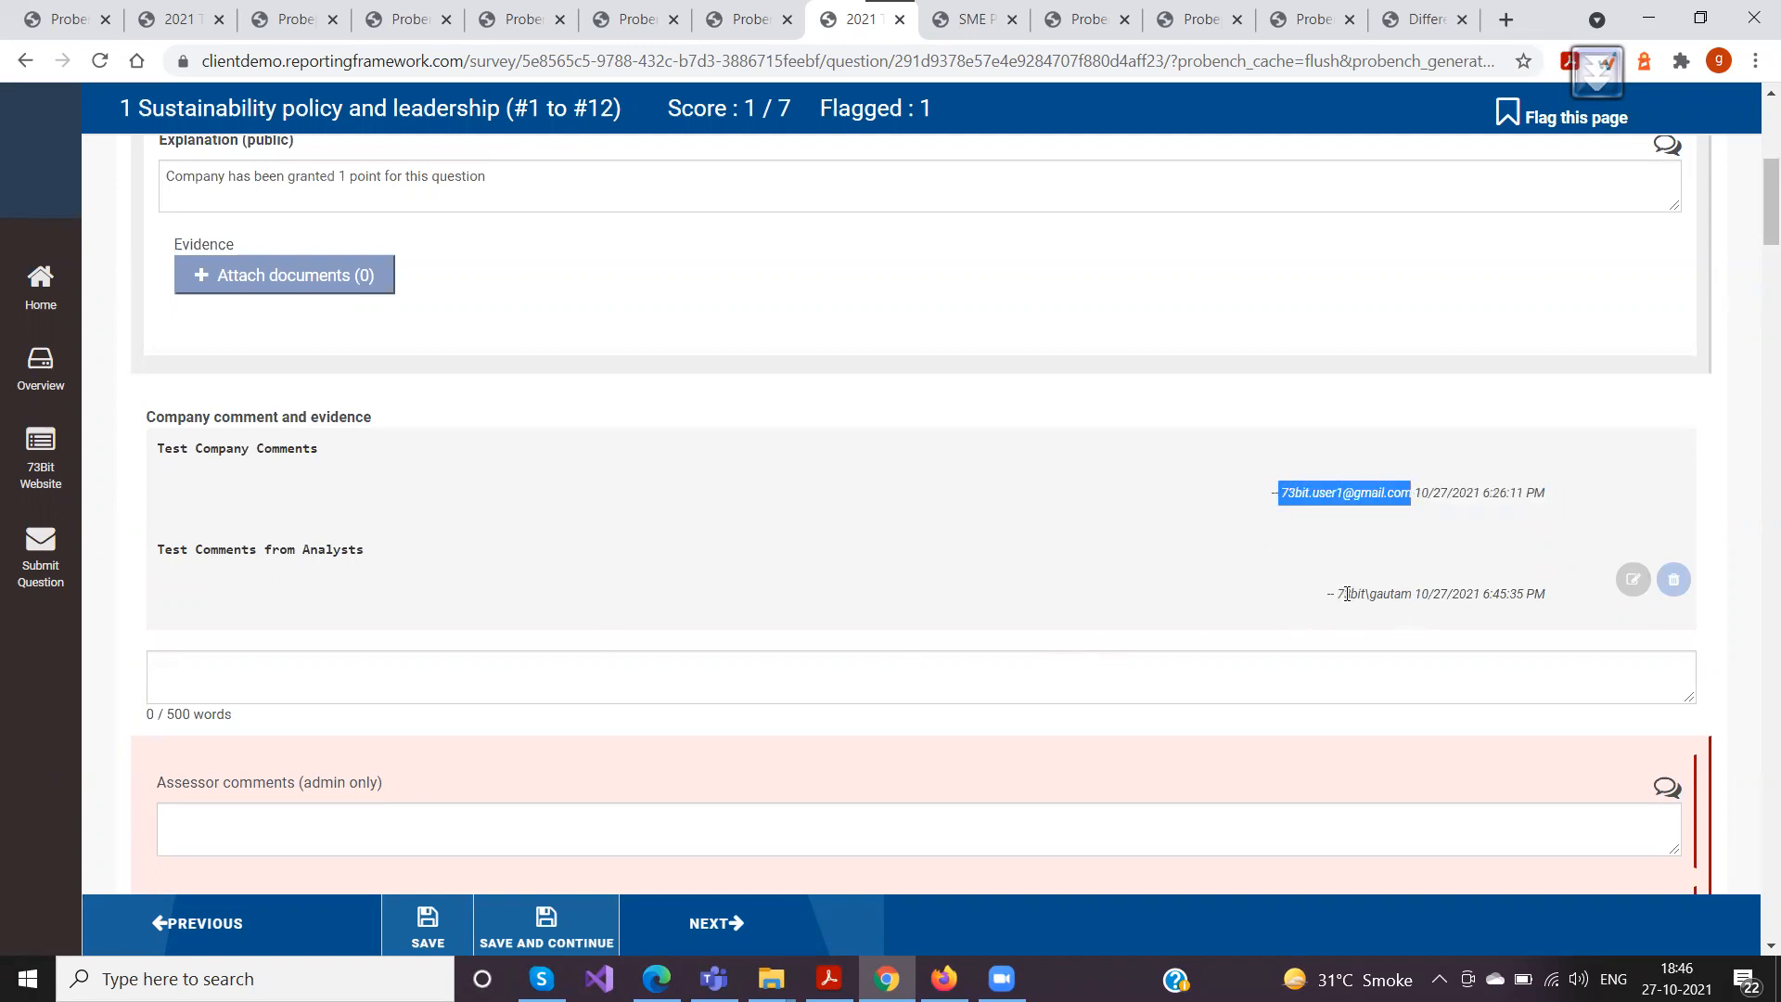
left_click_drag(1338, 592, 1544, 594)
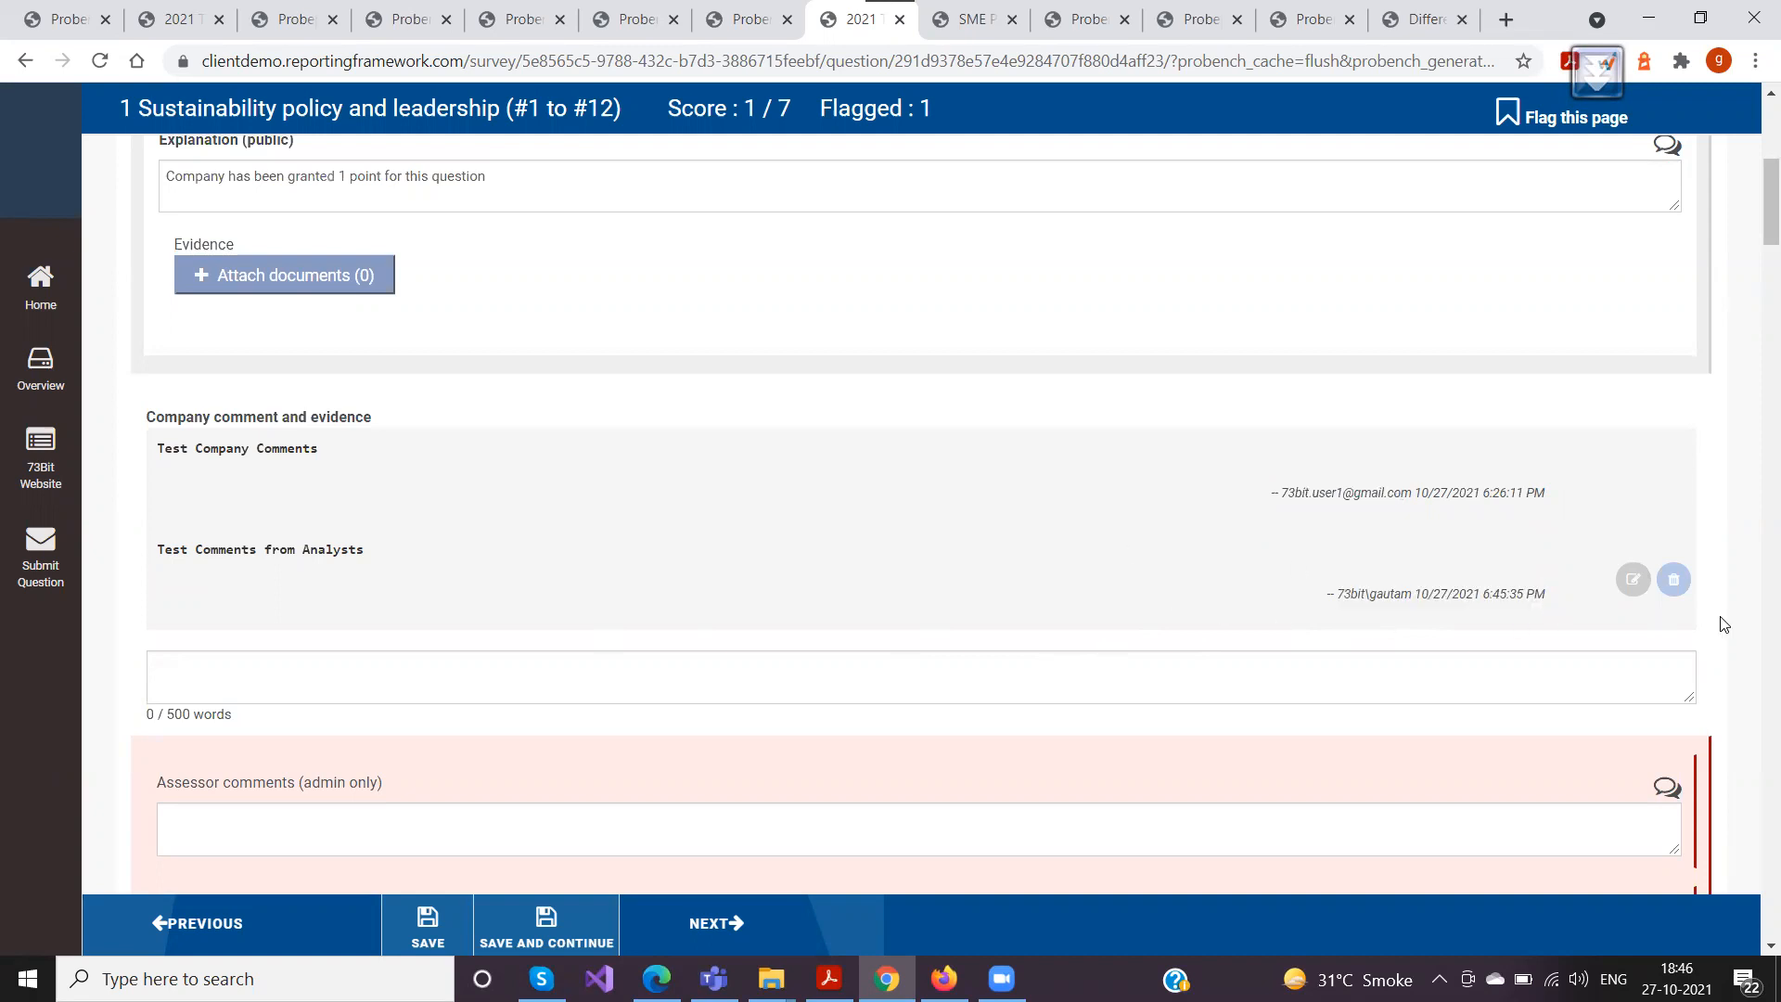
Open the analyst's comment under O-3 for editing and save it with the same text
left_click(1635, 591)
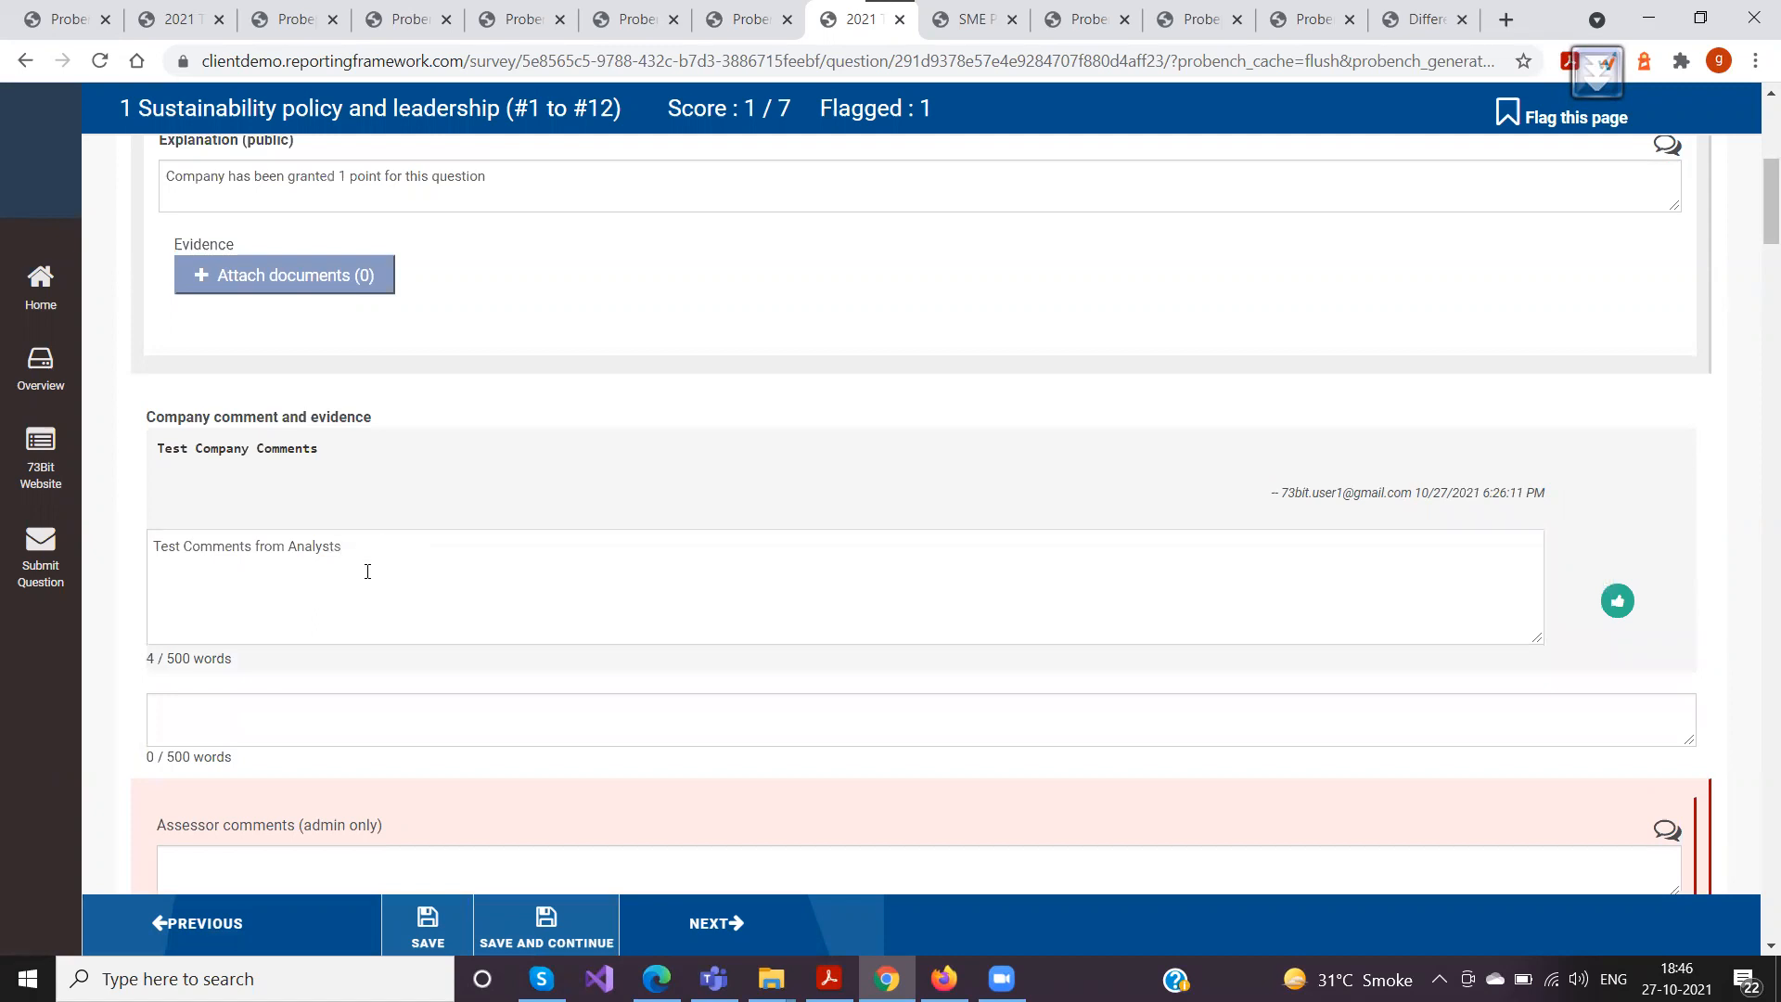
left_click(1618, 601)
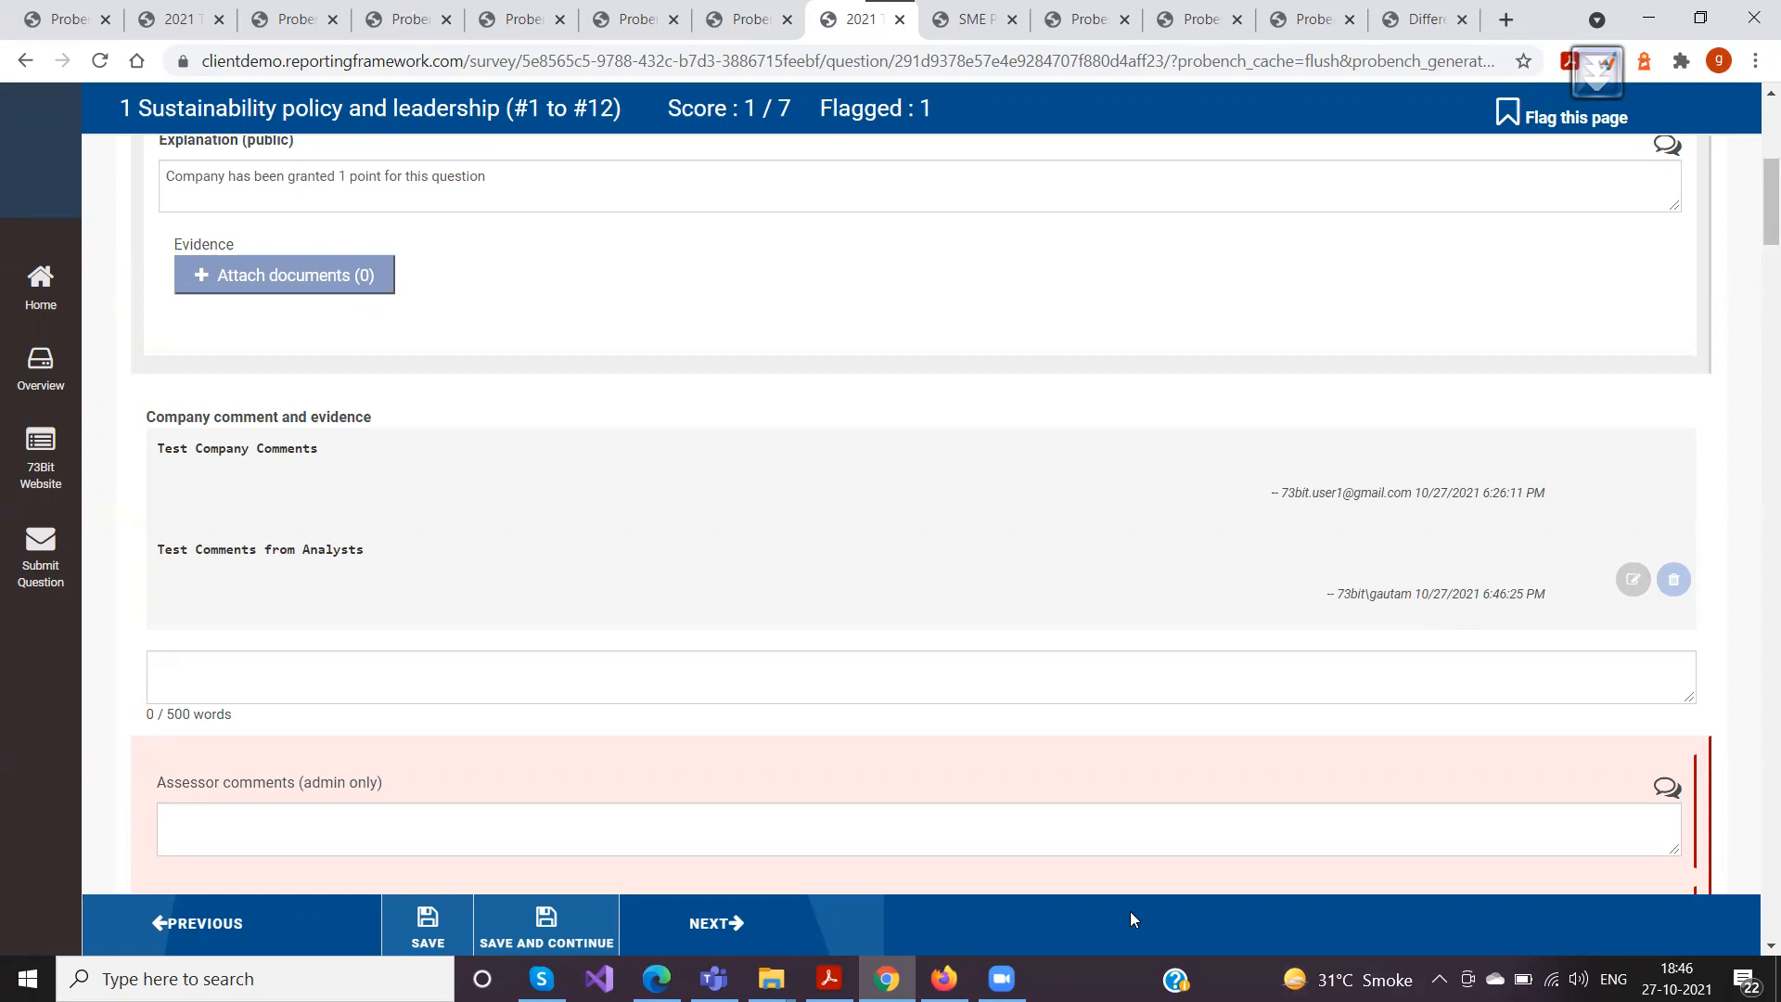
Switch to Firefox, reload the survey page and check how both O-3 comments and their edit options appear to the company user
left_click(945, 979)
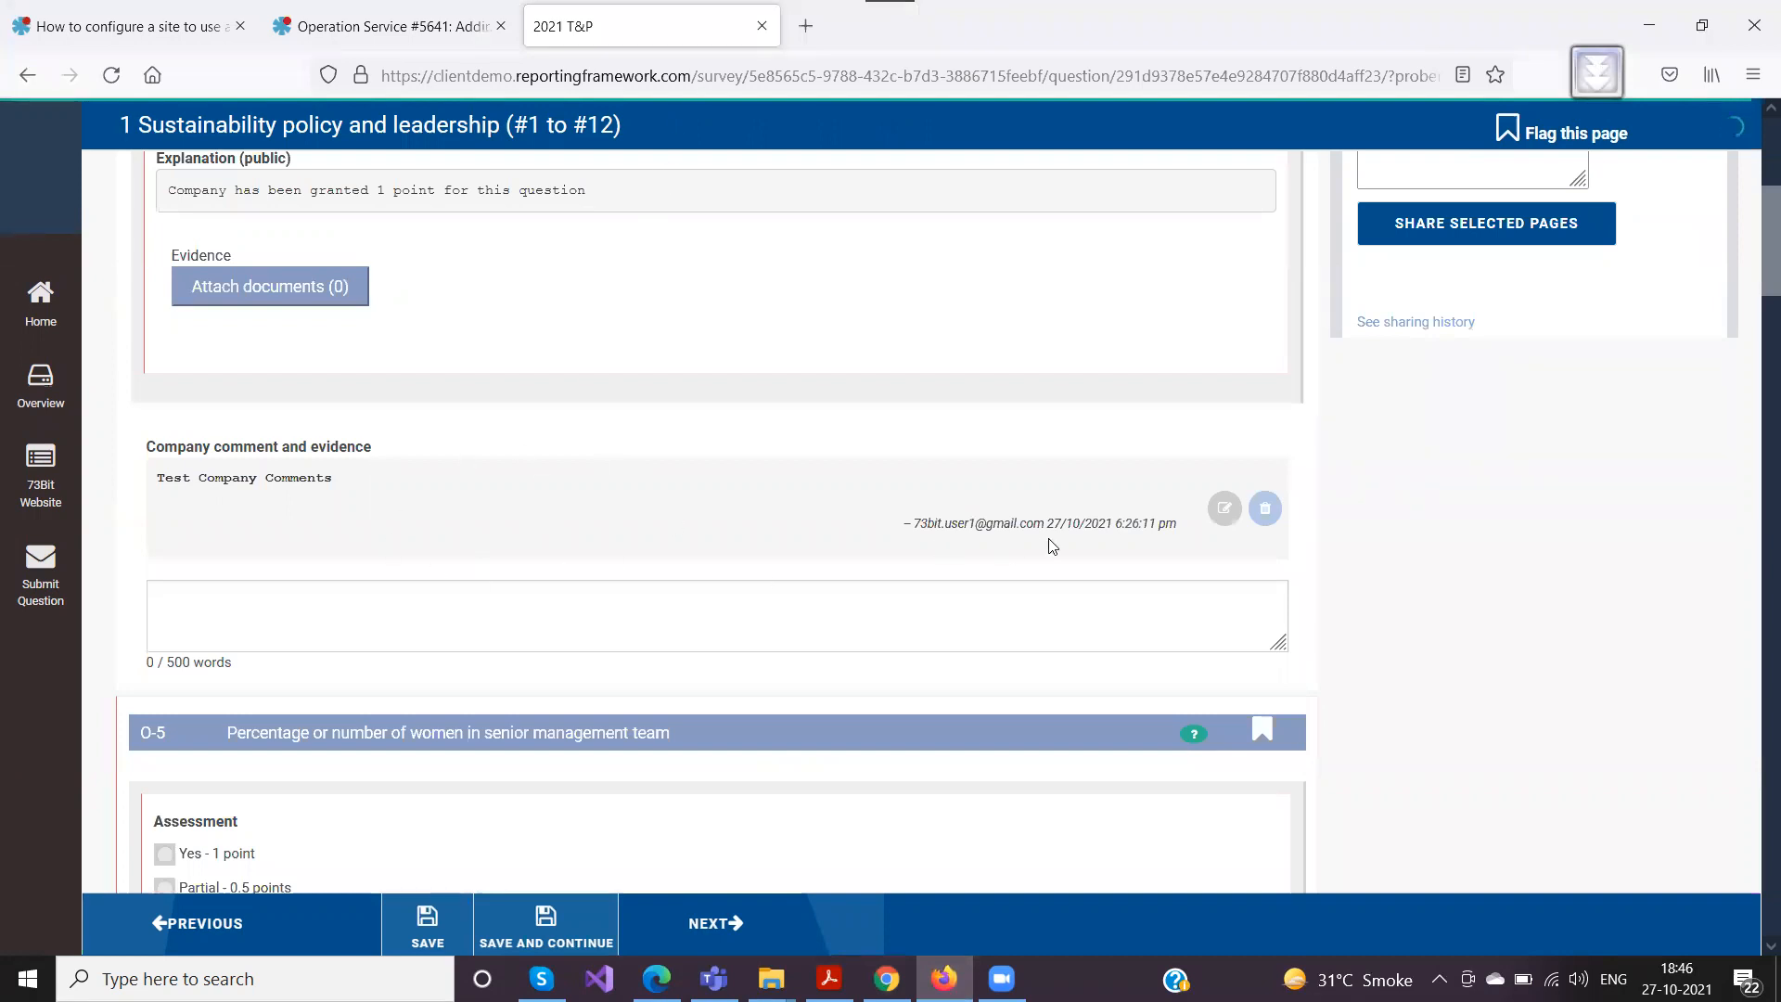
left_click(944, 78)
key("Return")
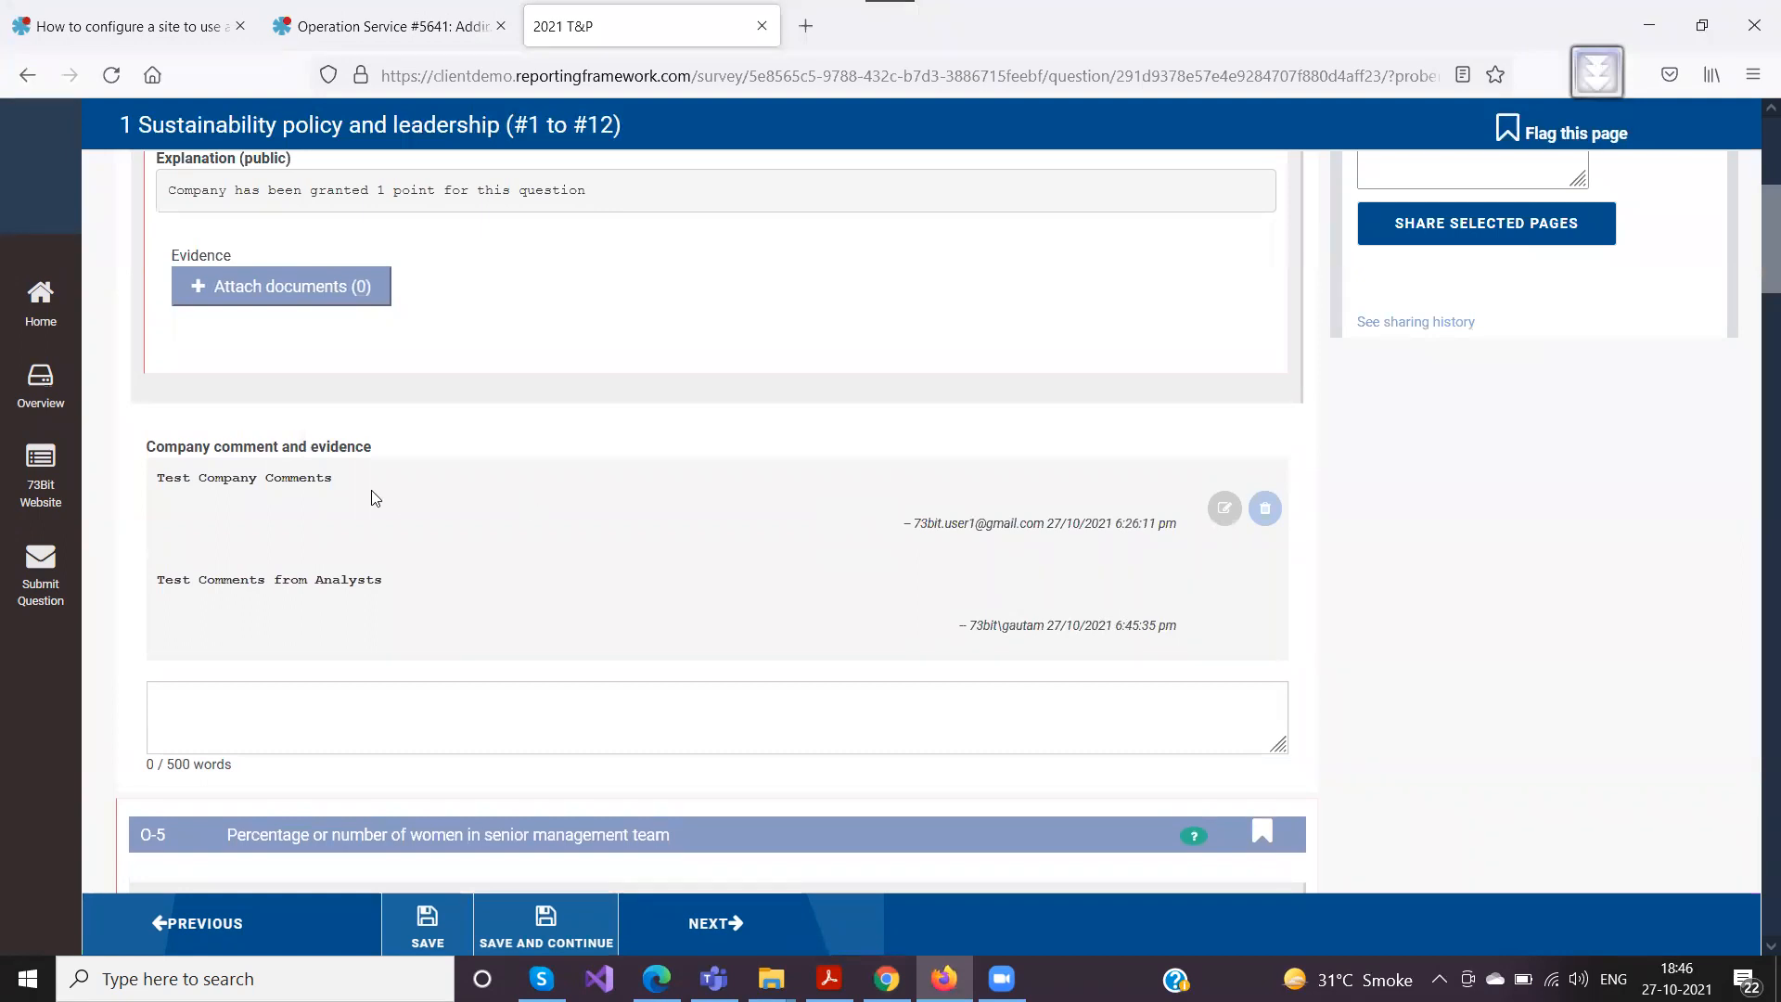
left_click_drag(164, 477, 332, 493)
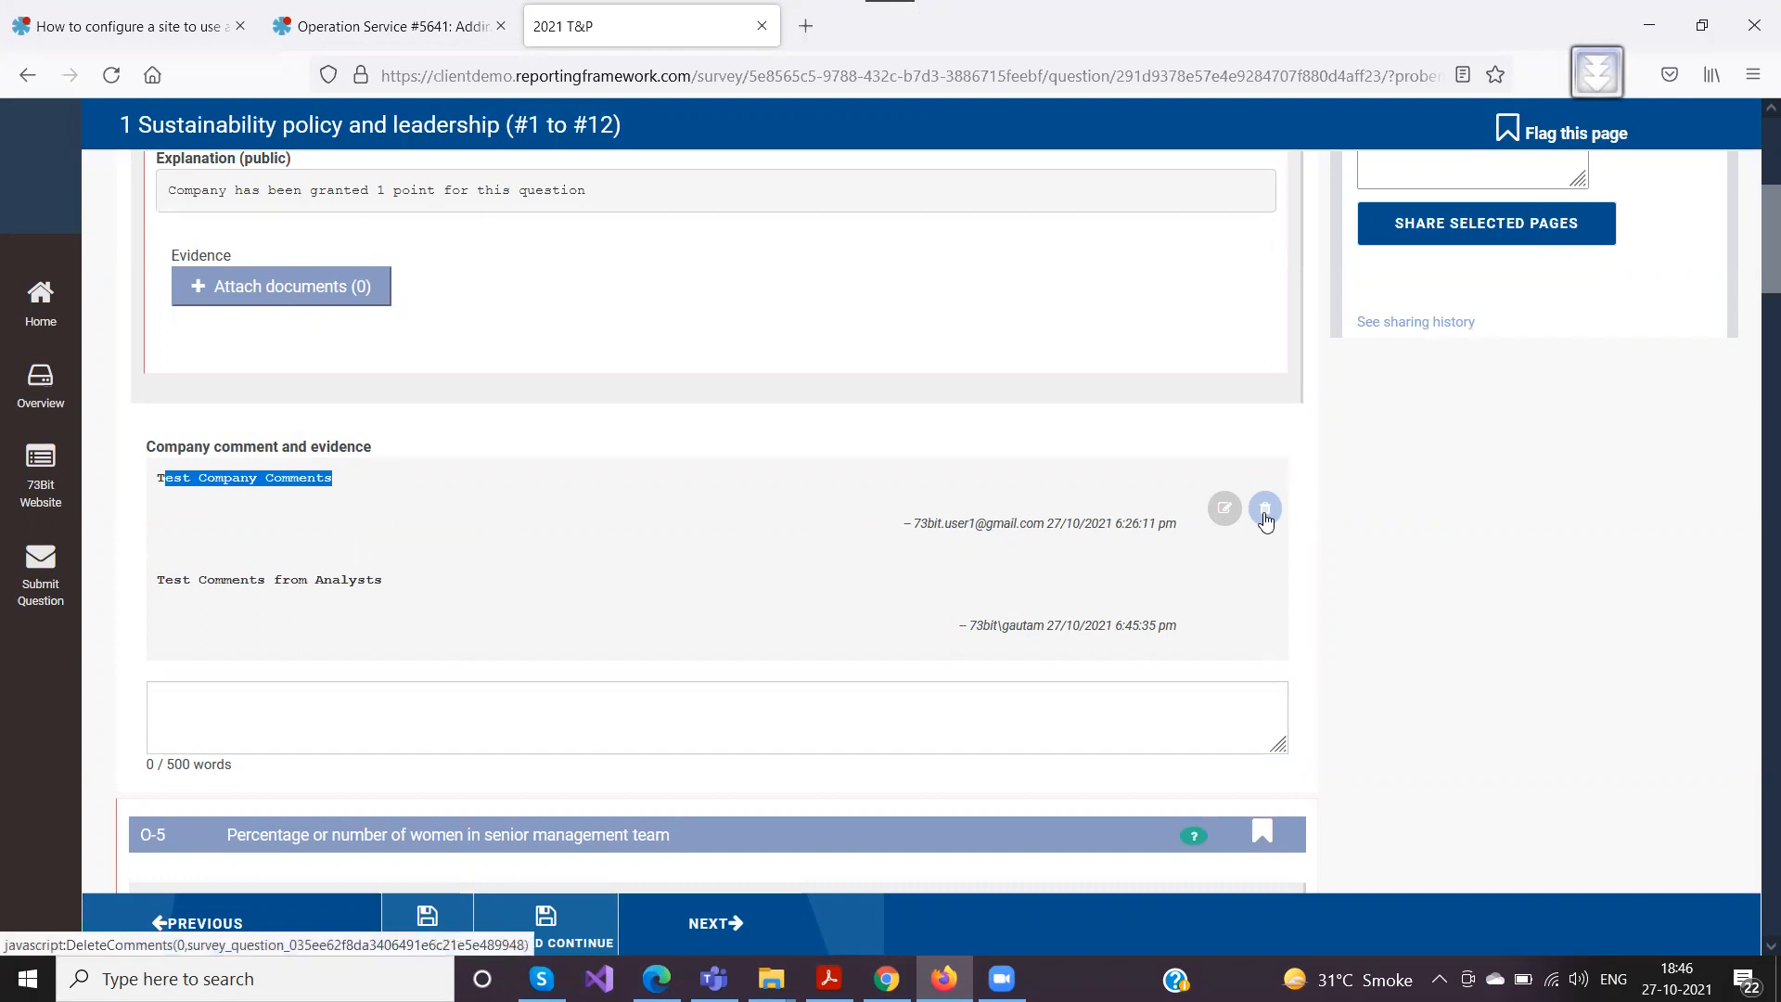
left_click_drag(159, 581, 382, 582)
left_click_drag(825, 633, 1182, 624)
left_click(1182, 626)
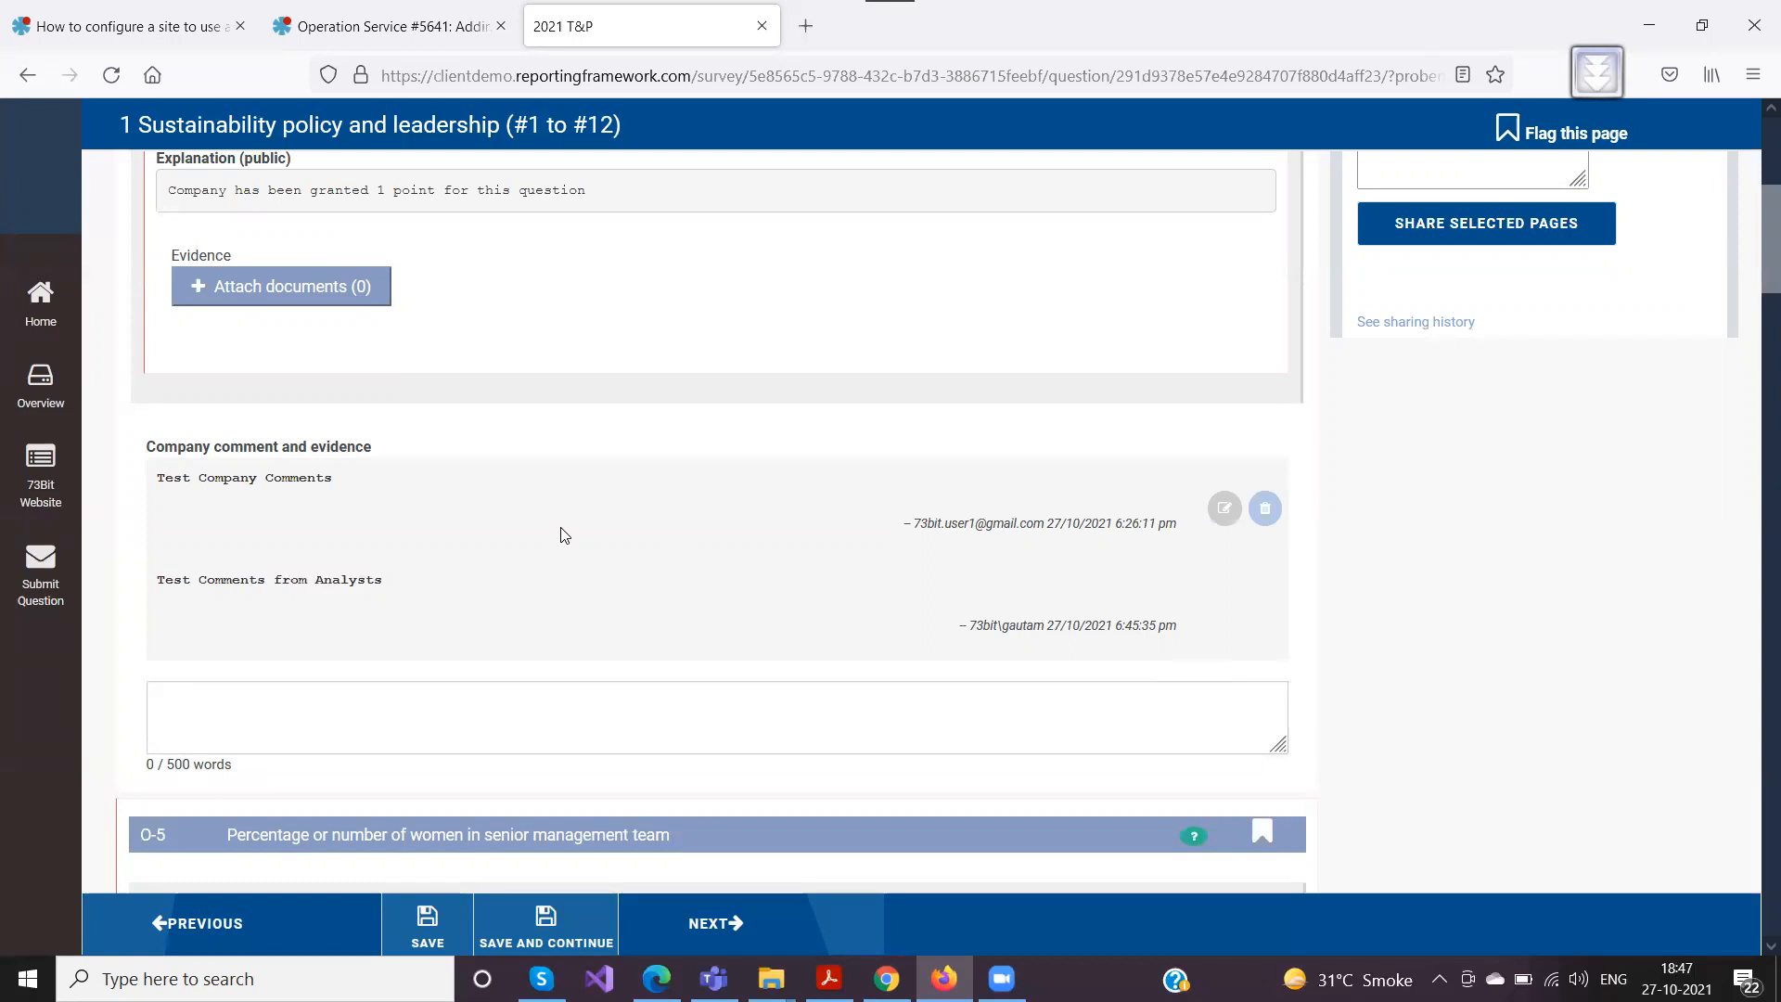
Collapse the Share Page panel and look through the flag markers on questions O-3 to Pr-8 as the company user
scroll(533, 556, "up", 4)
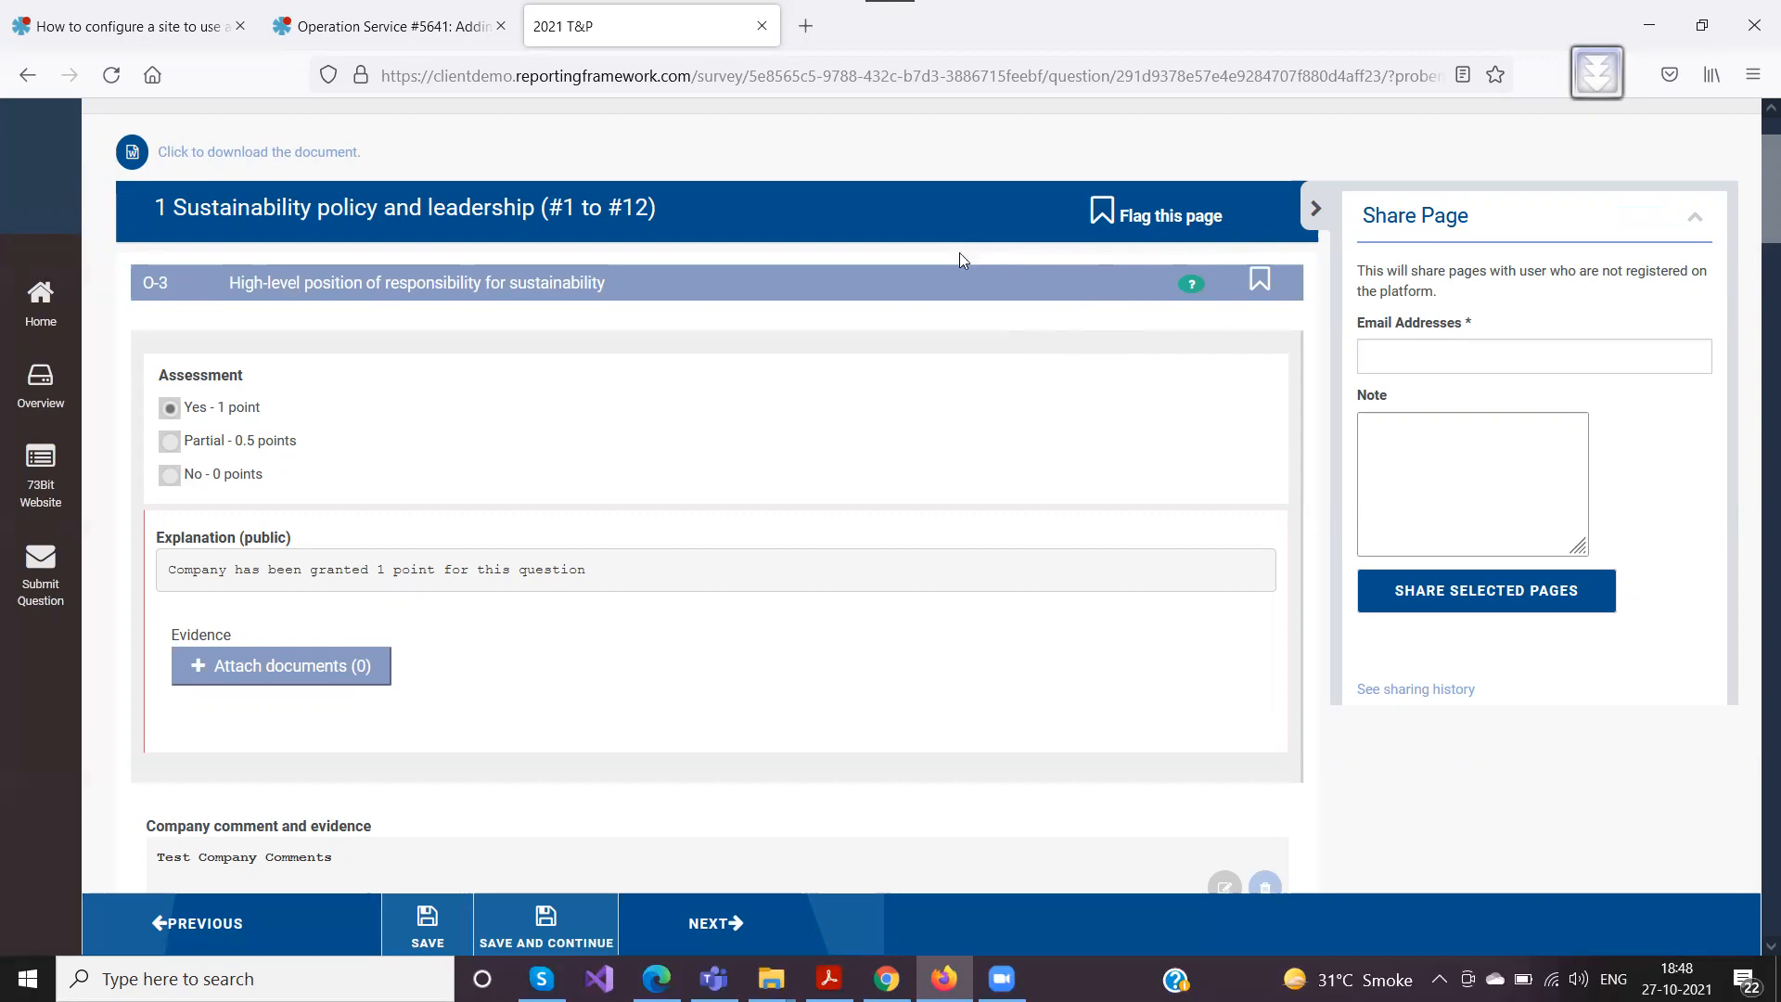
scroll(893, 306, "up", 2)
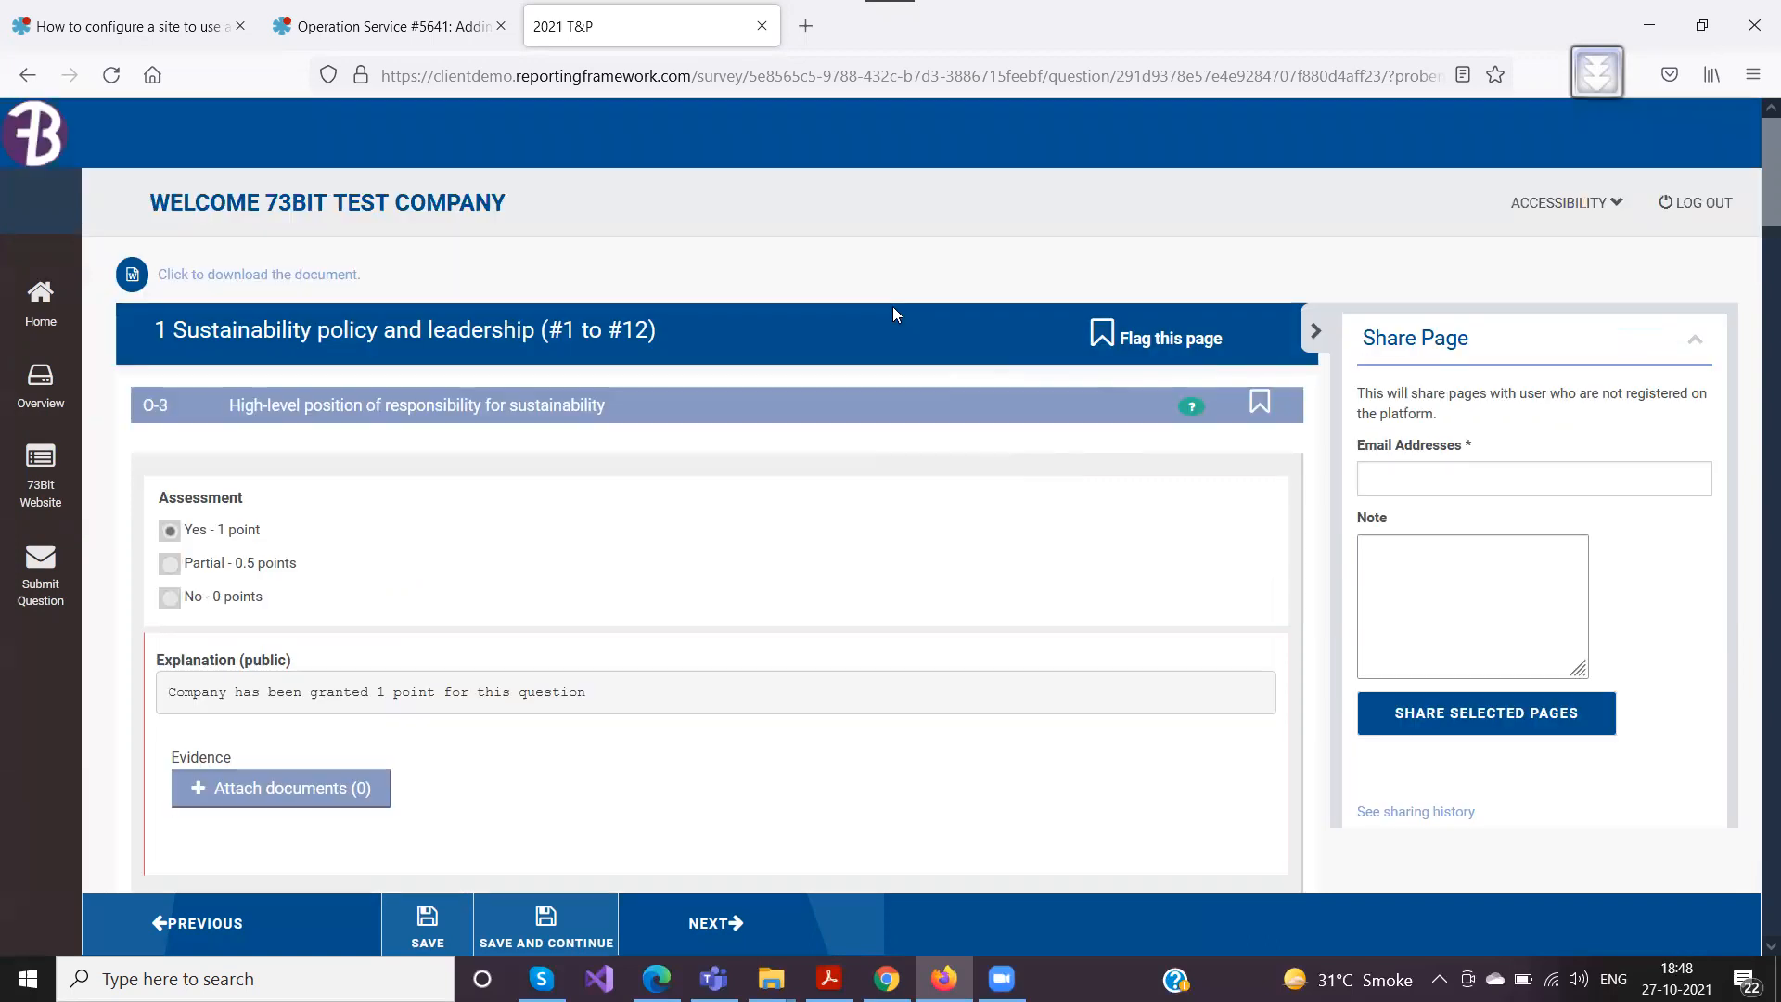
left_click(1313, 332)
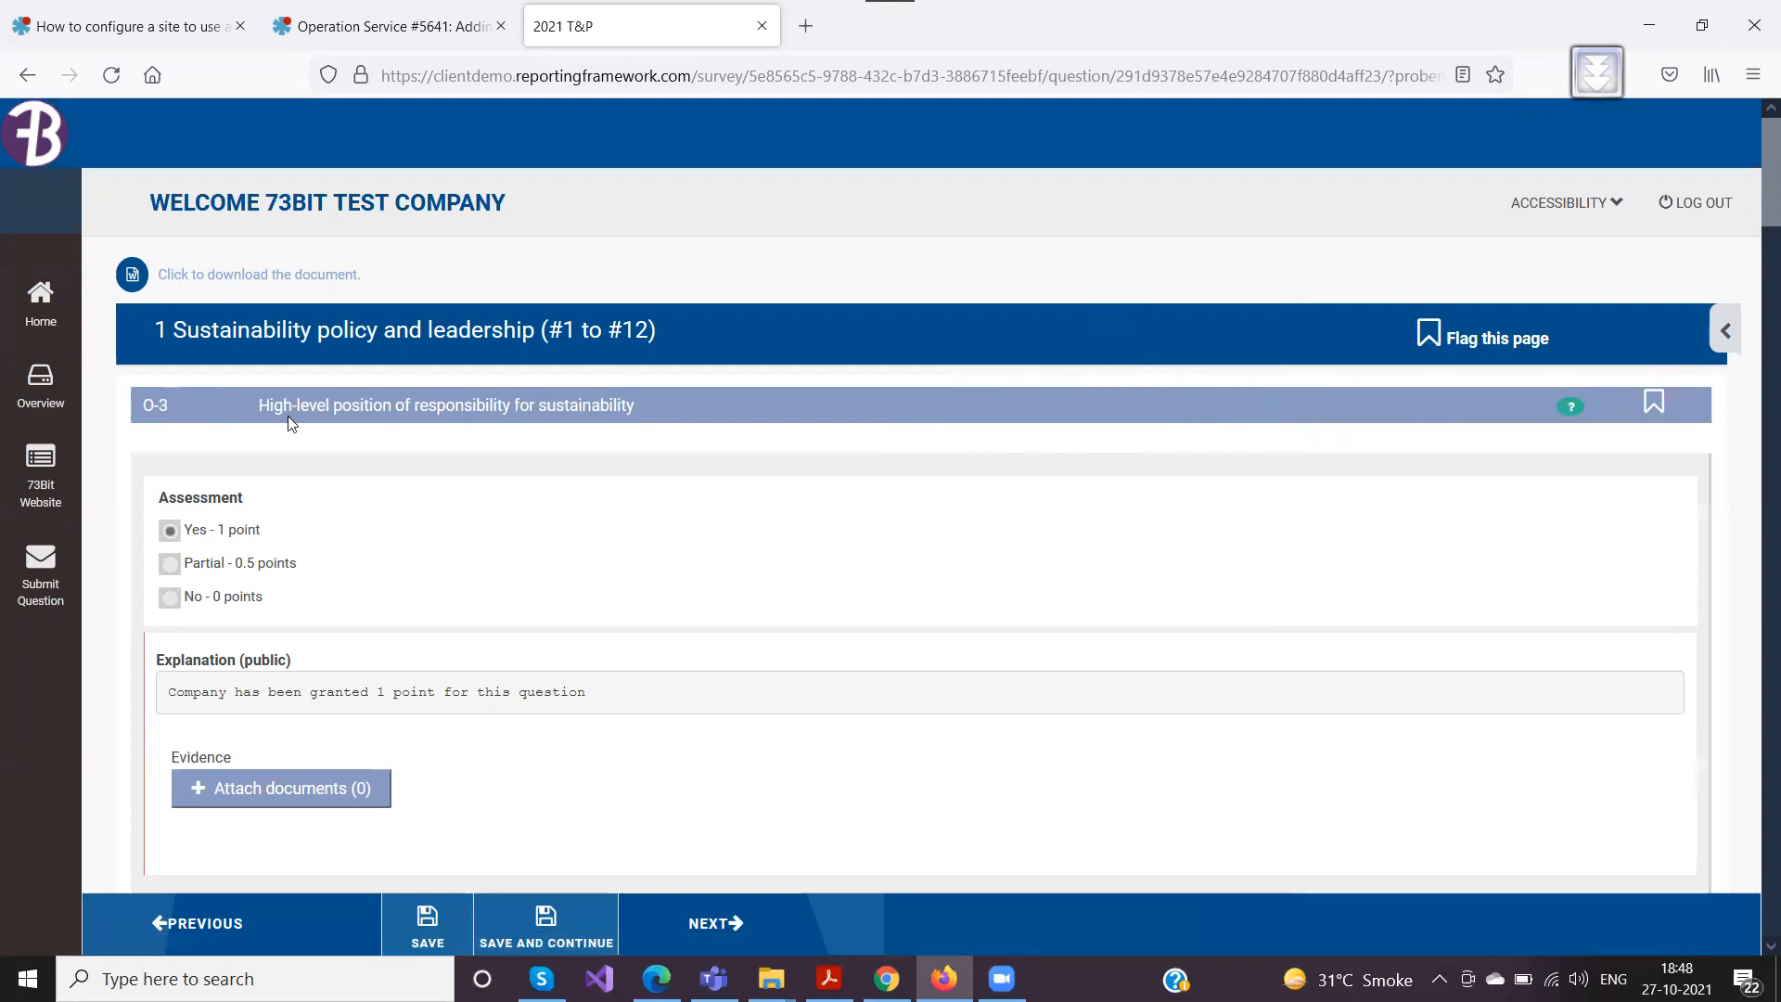
scroll(877, 427, "down", 2)
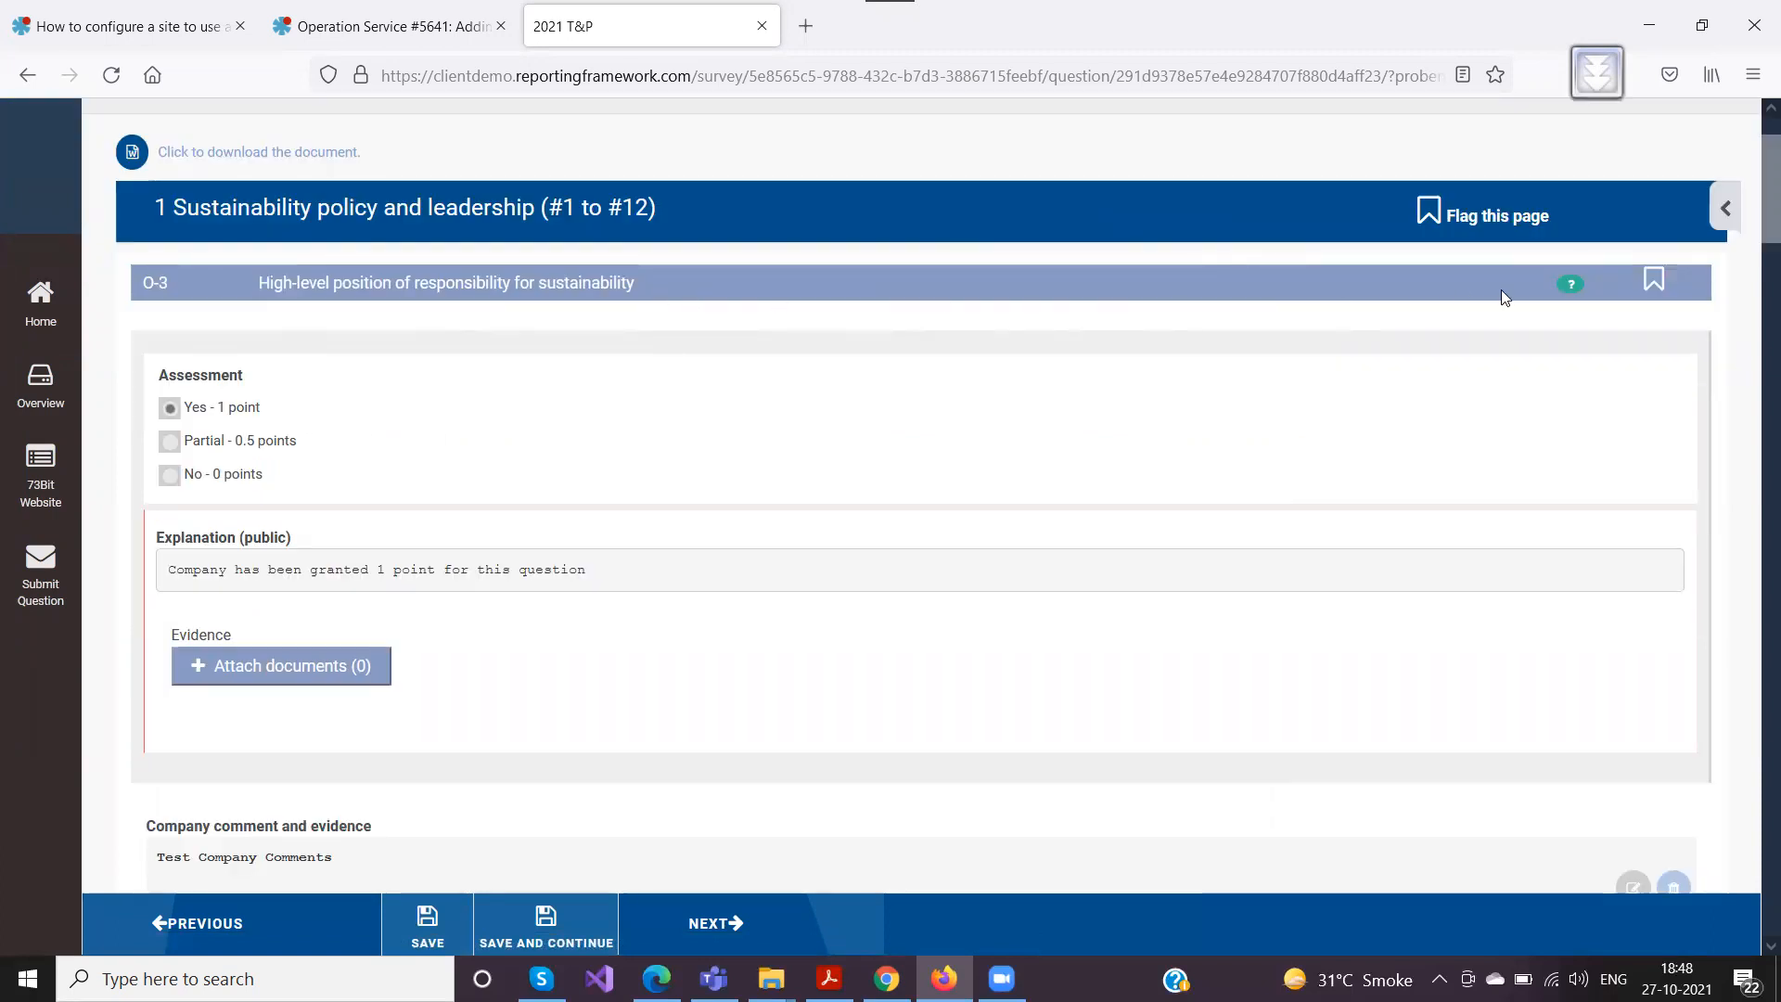
scroll(1219, 381, "down", 9)
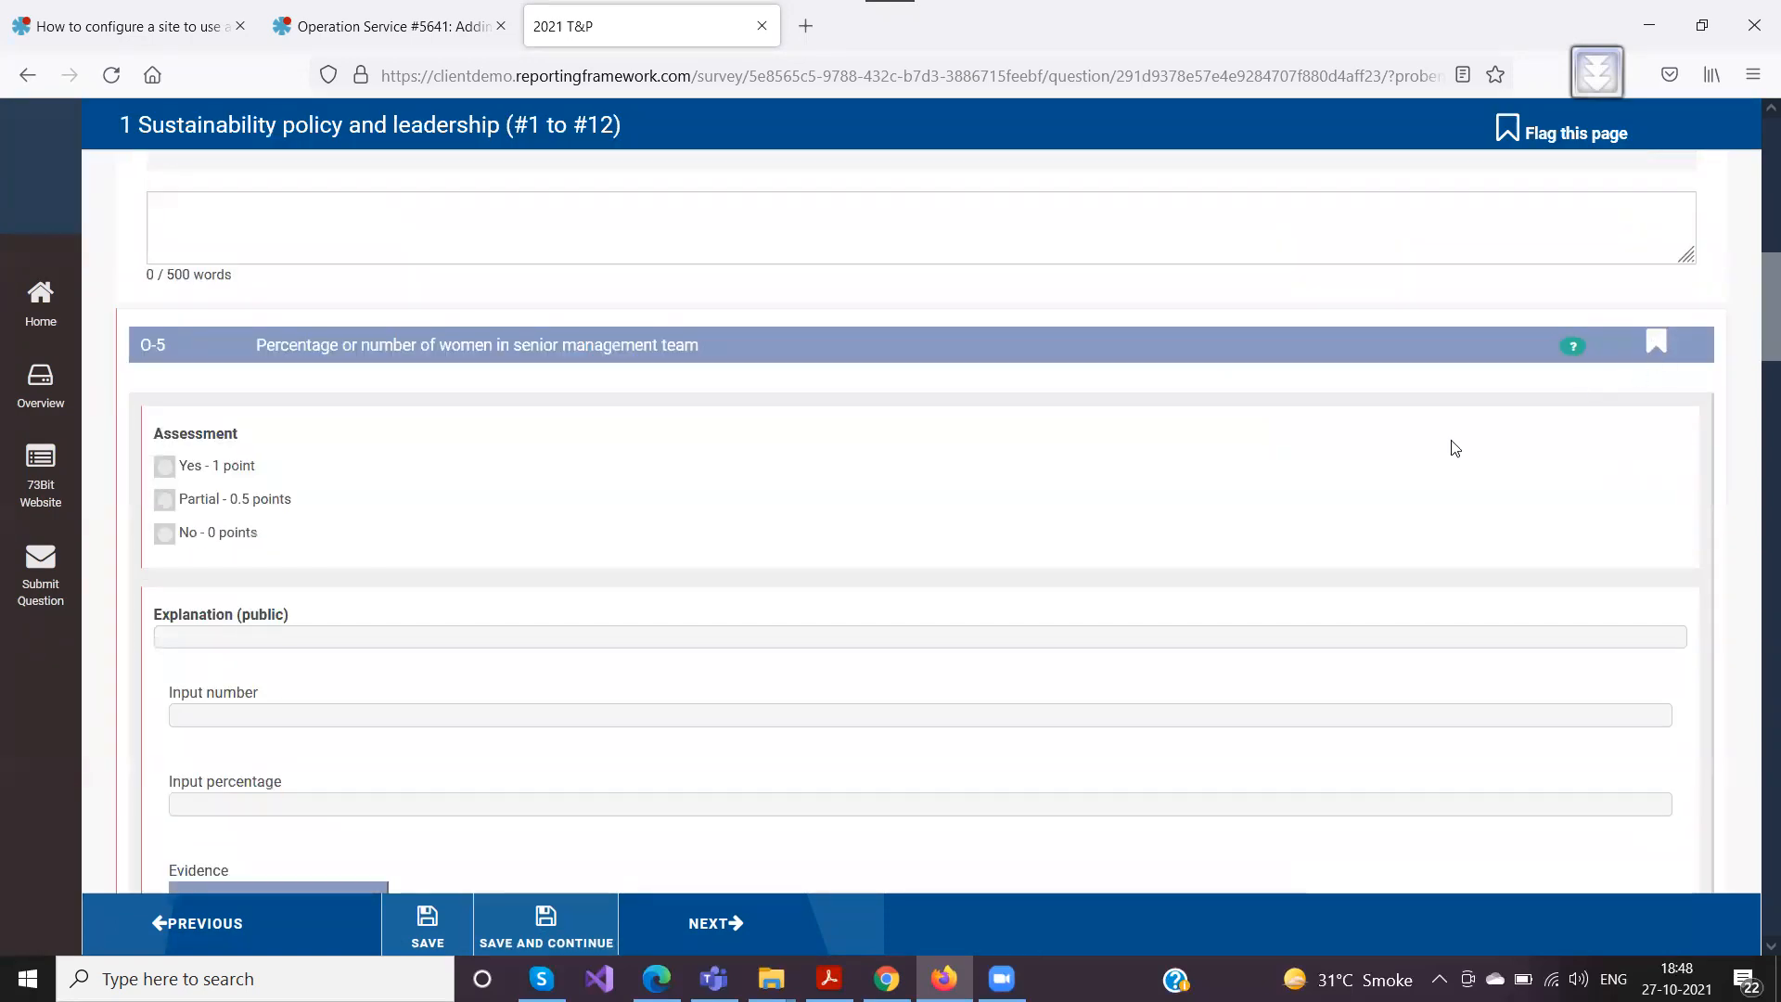
scroll(1451, 446, "down", 7)
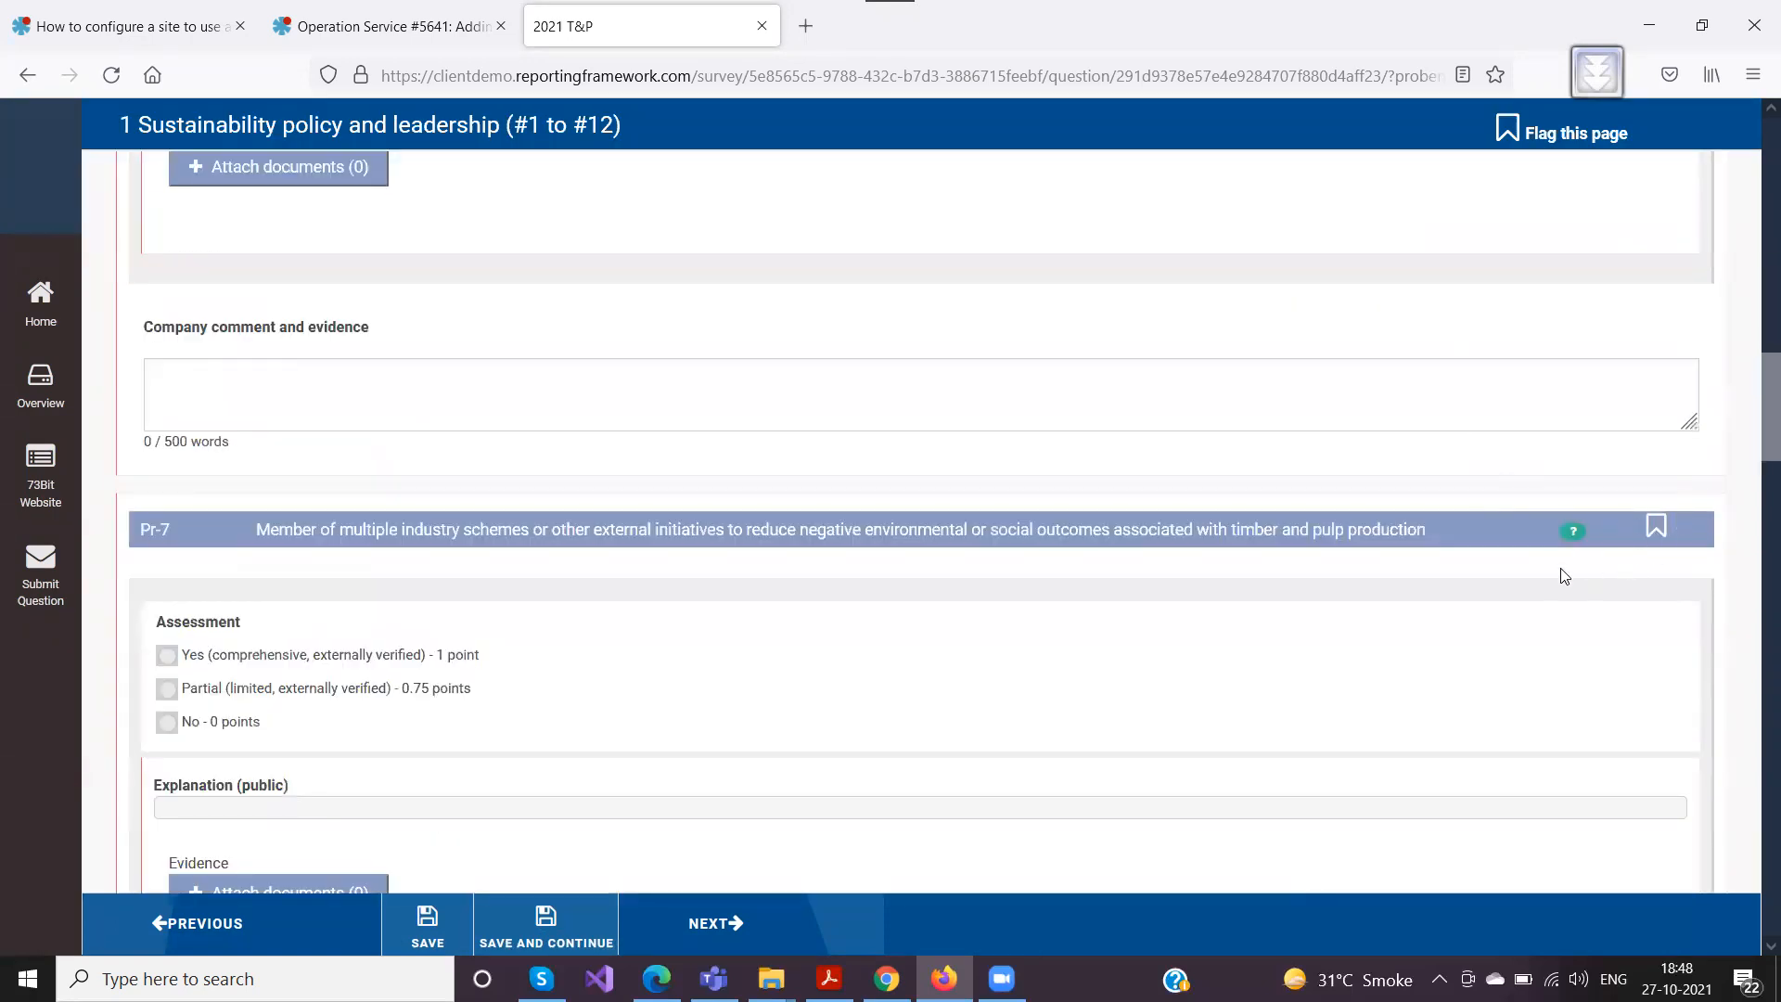
scroll(1565, 576, "down", 9)
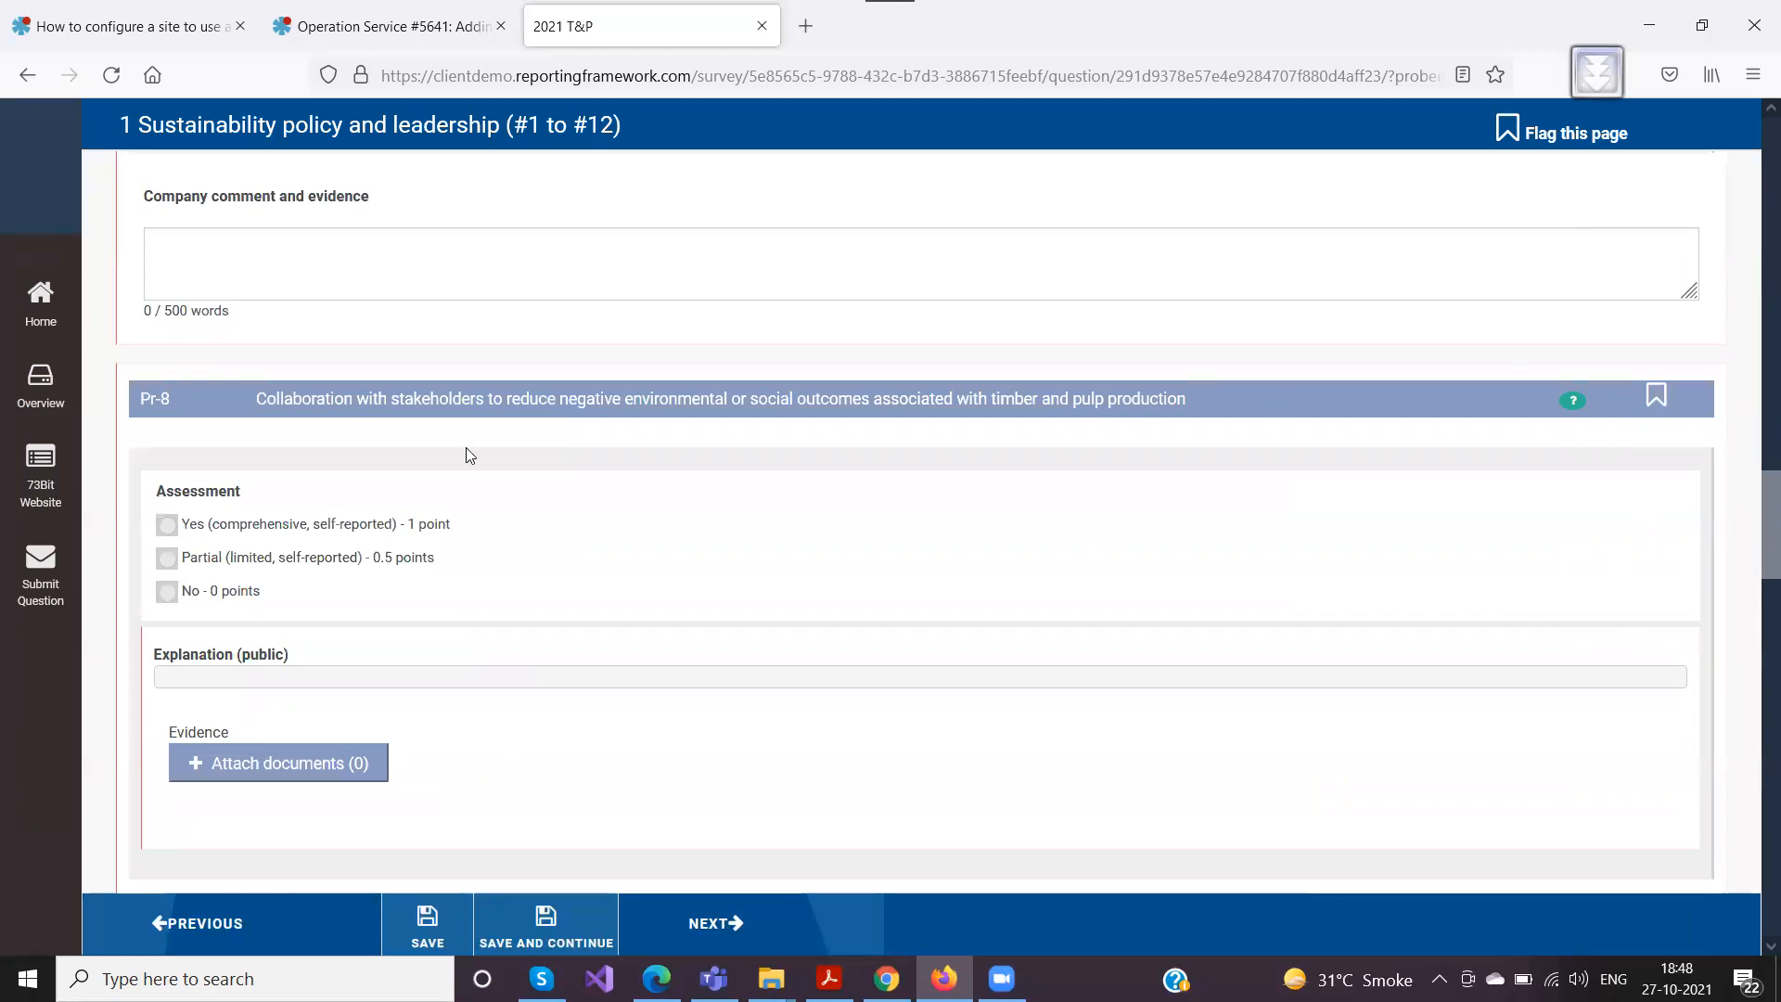
Check the section statuses in the company user's survey Overview and return to question O-3
left_click(51, 397)
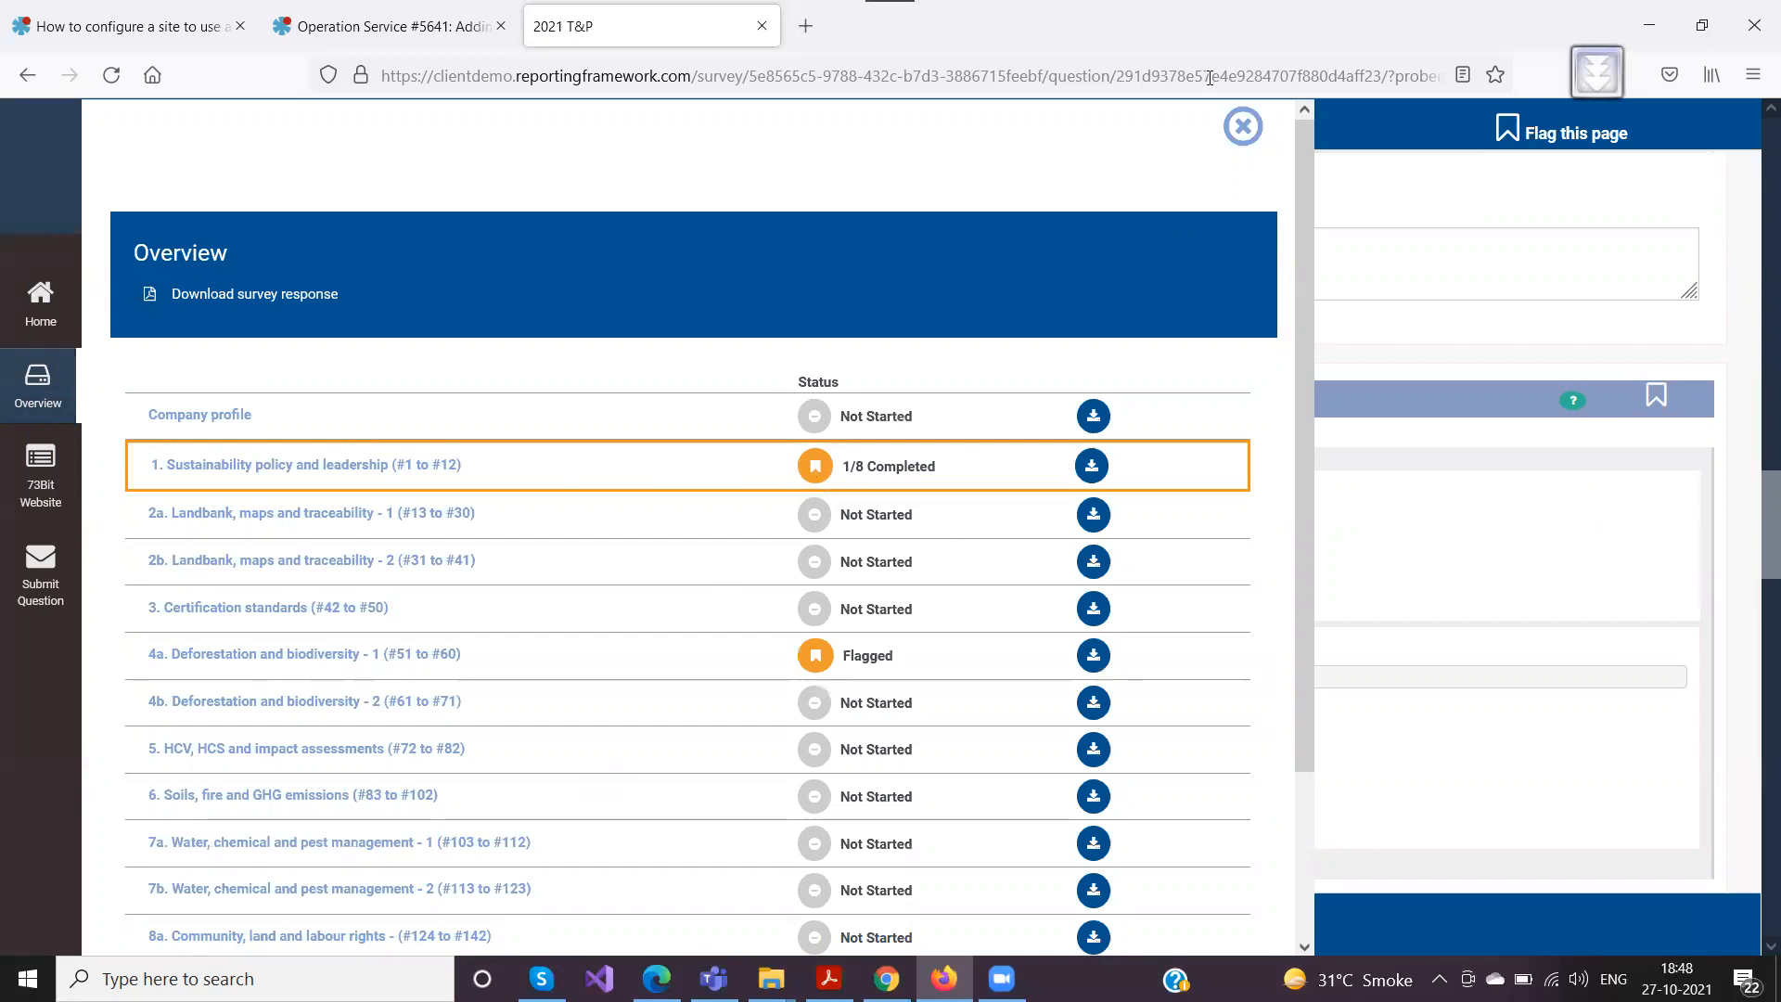
left_click(1243, 126)
scroll(530, 472, "up", 20)
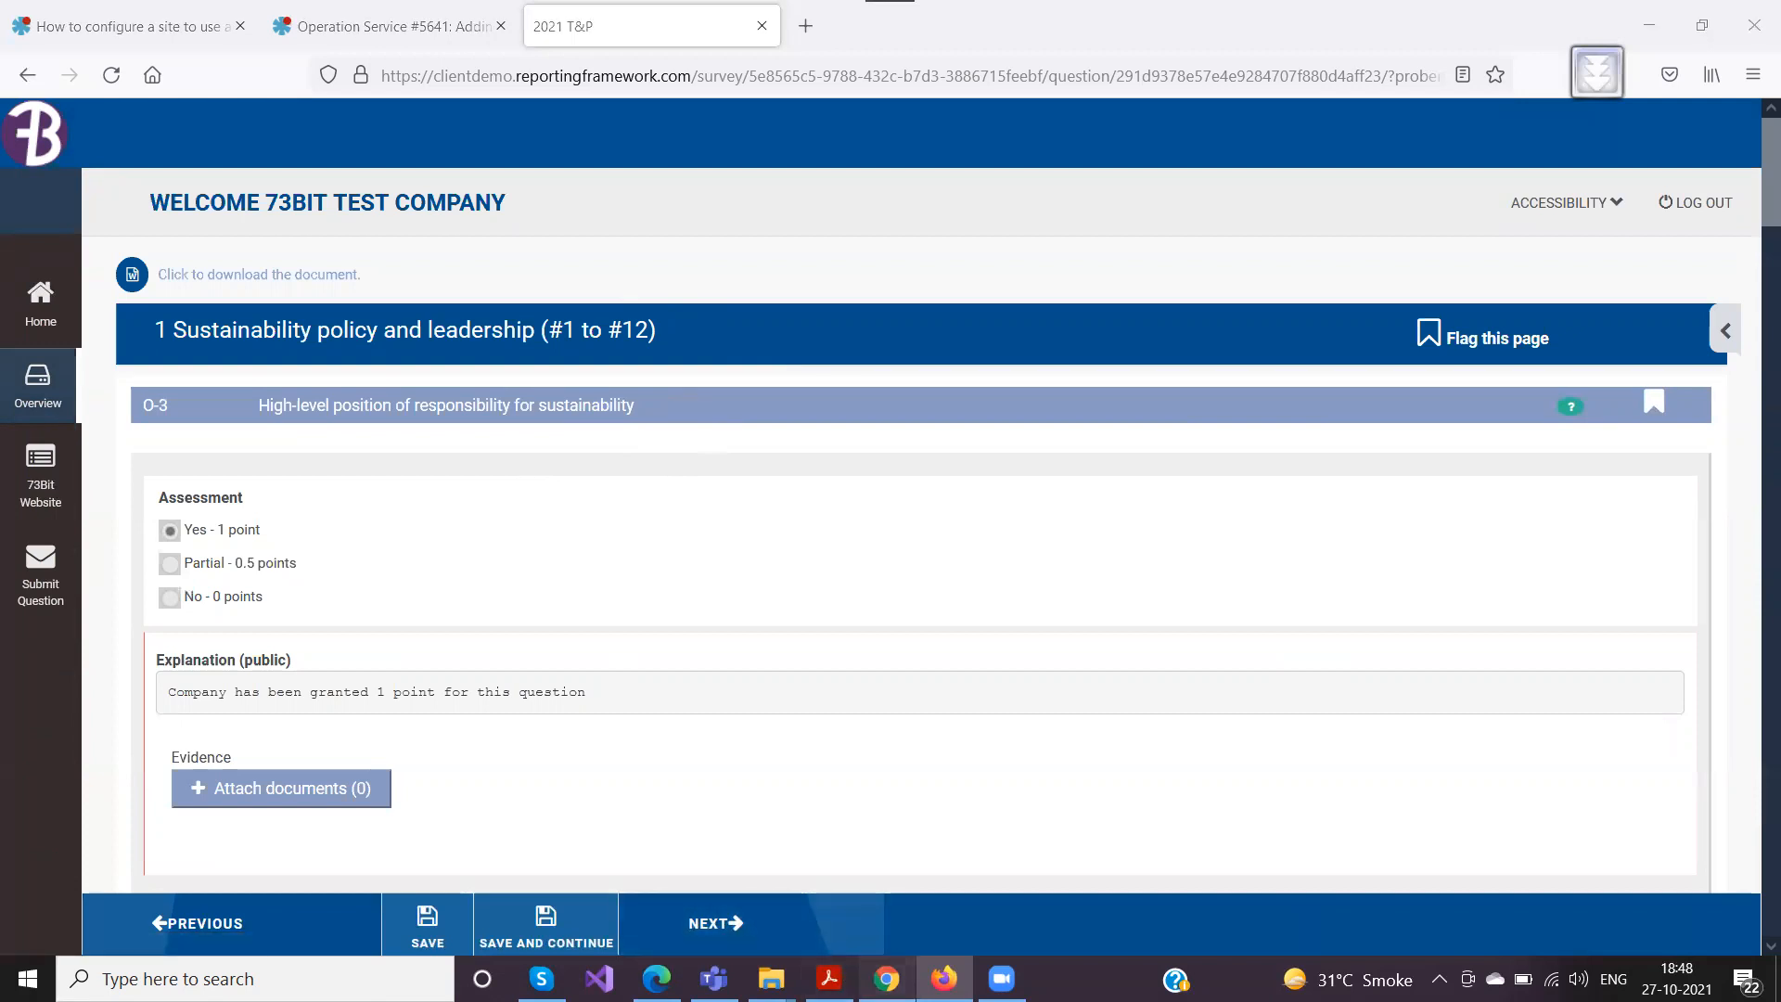
Switch to Chrome, jump to question O-5 from the page's flagged question list, and return to O-3
left_click(887, 979)
scroll(903, 621, "up", 8)
mouse_move(878, 394)
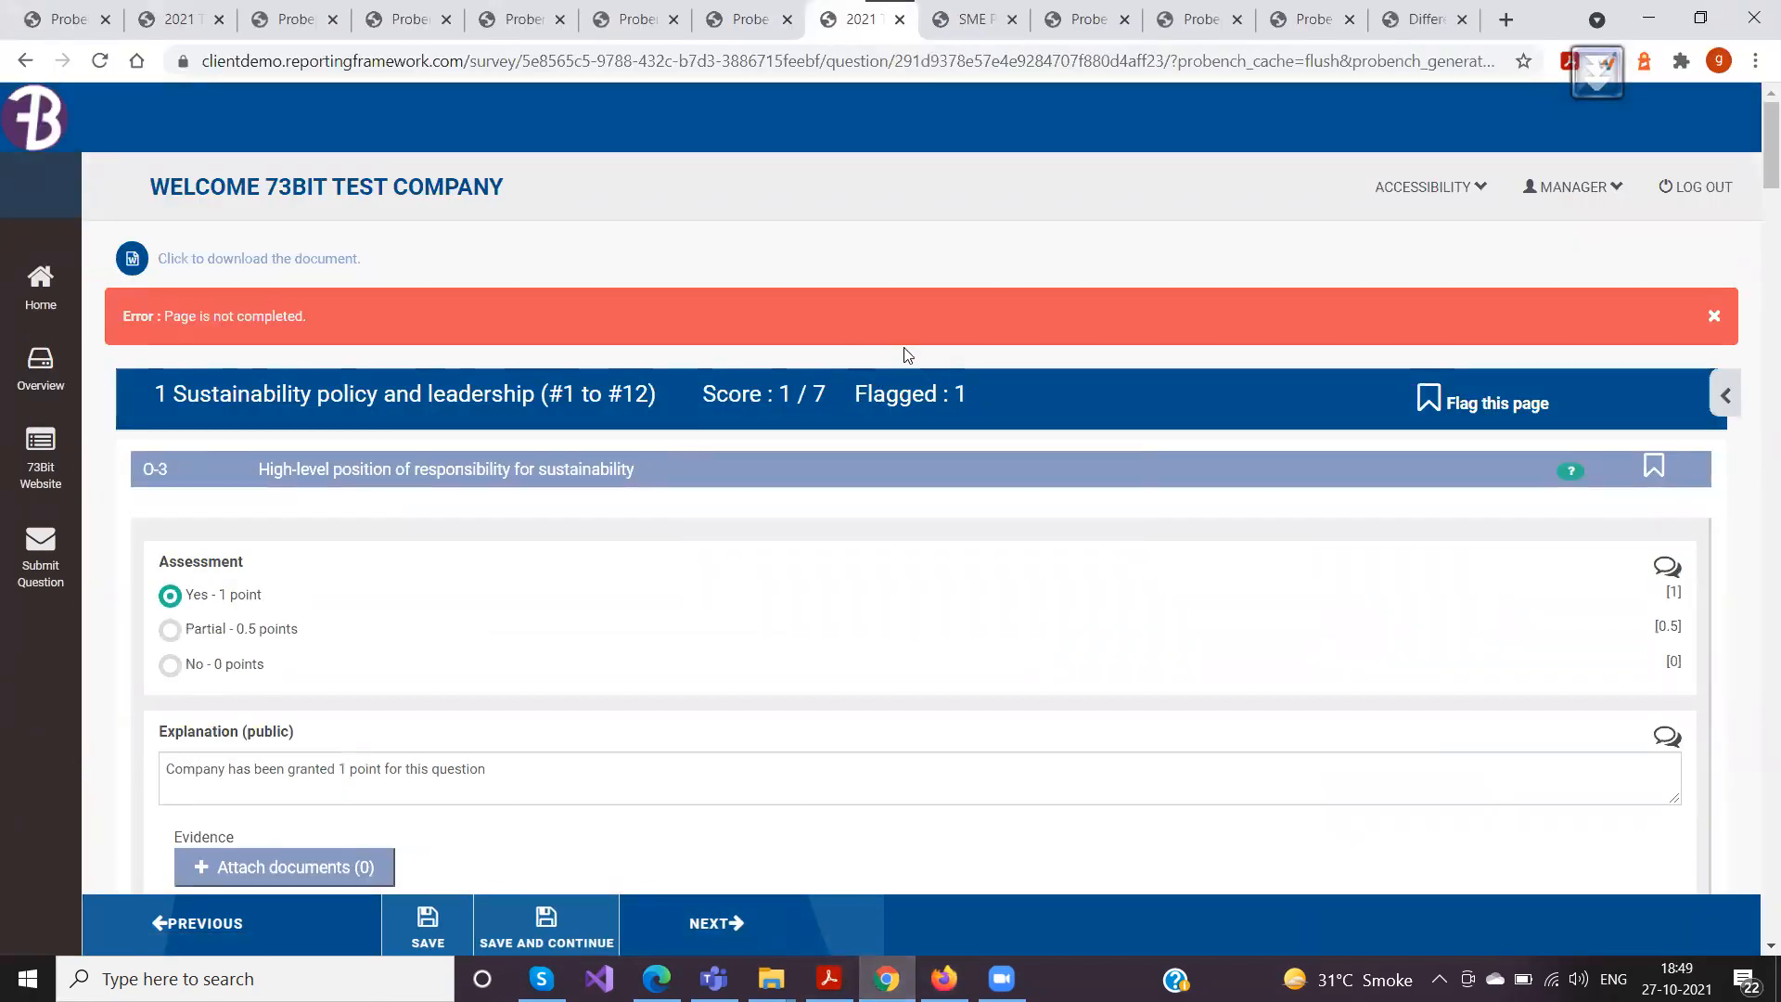
mouse_move(941, 409)
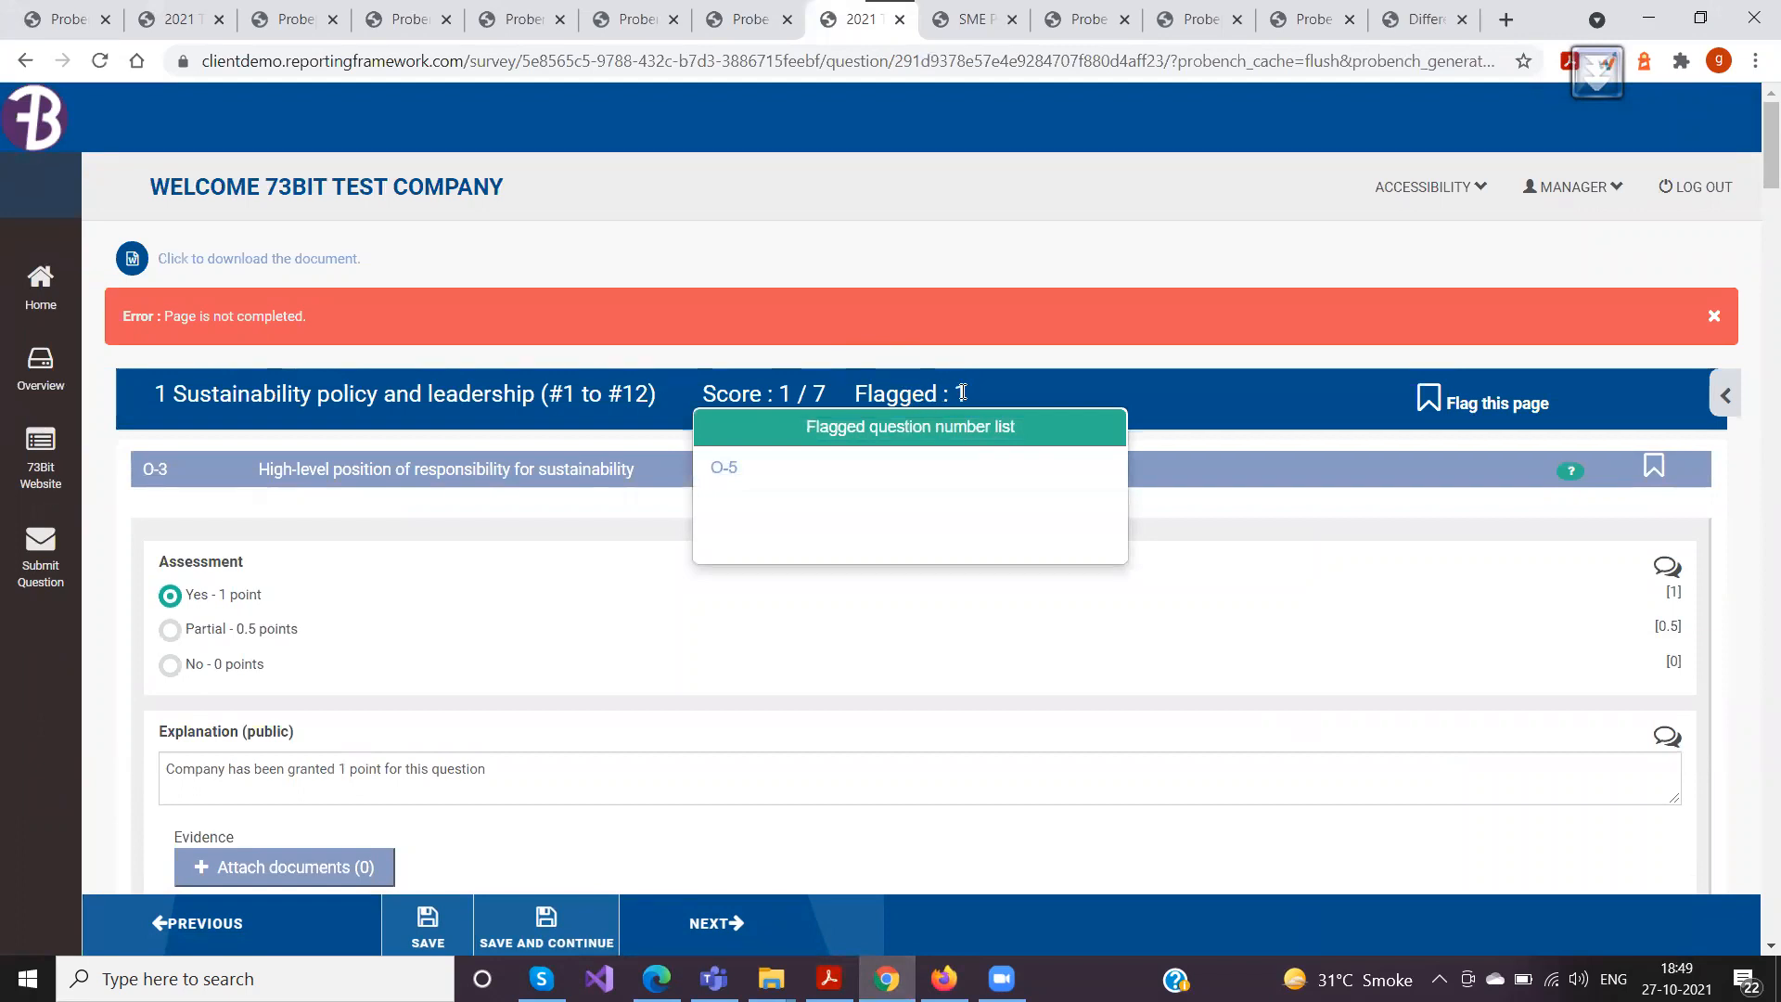
left_click(731, 467)
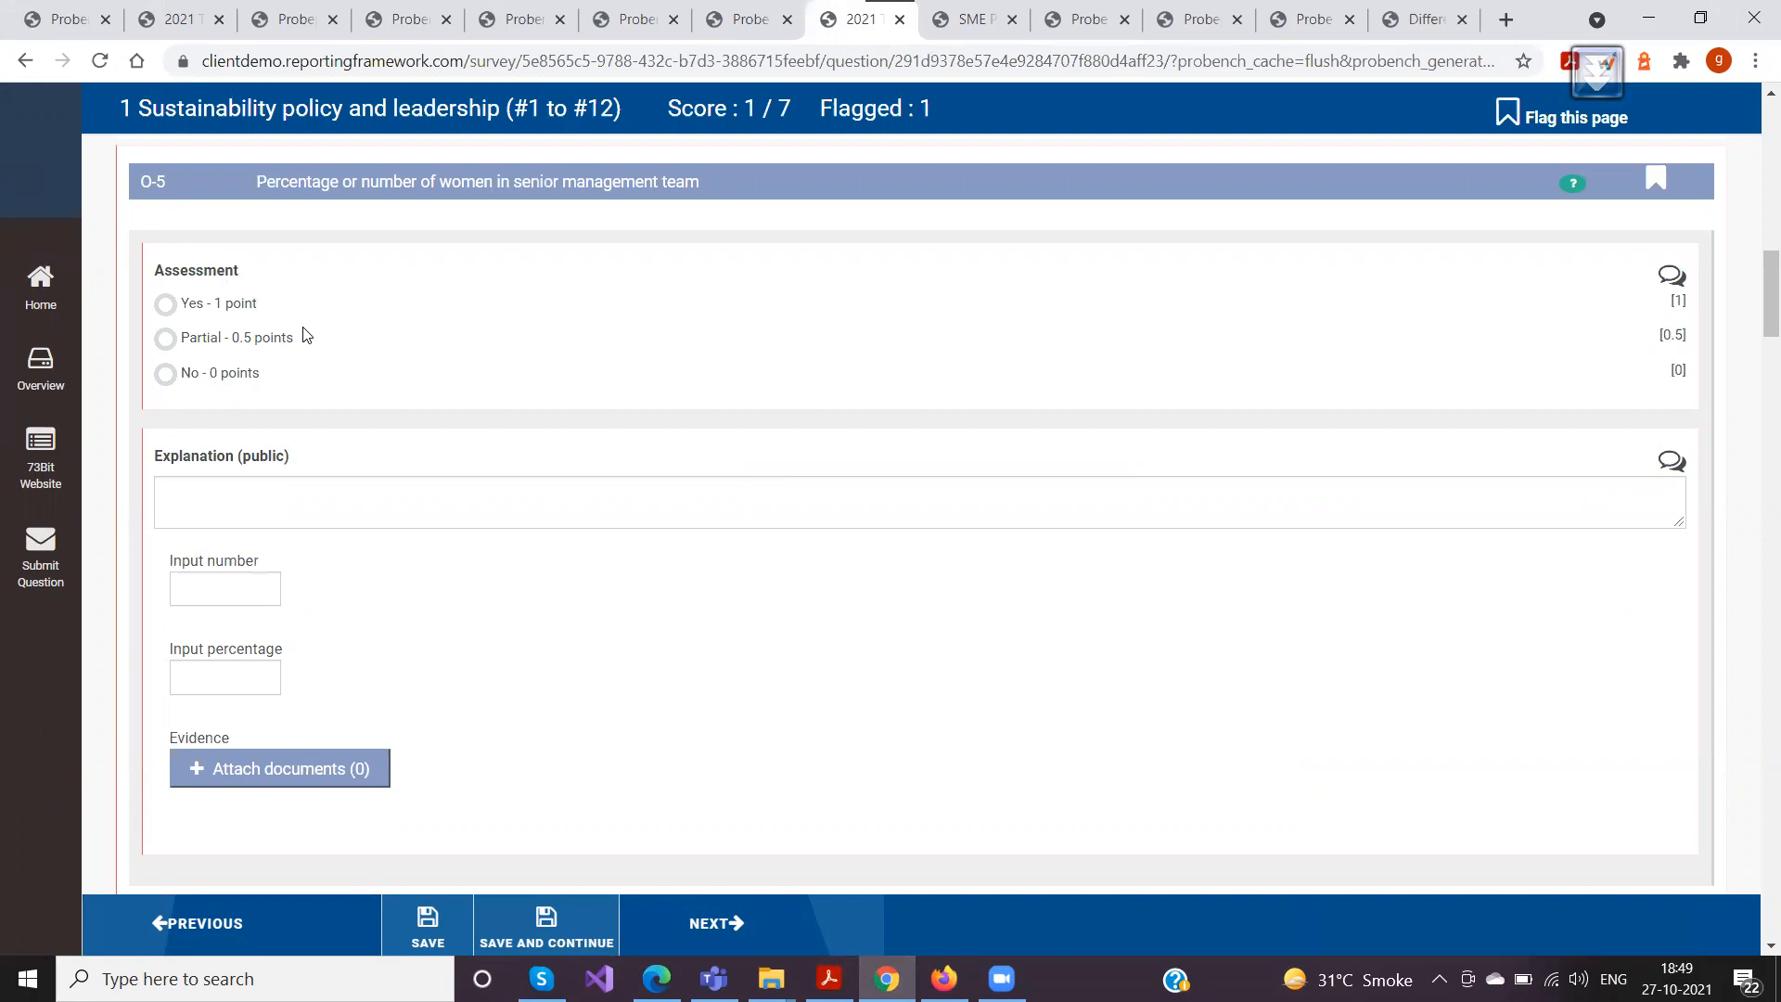
scroll(620, 386, "up", 2)
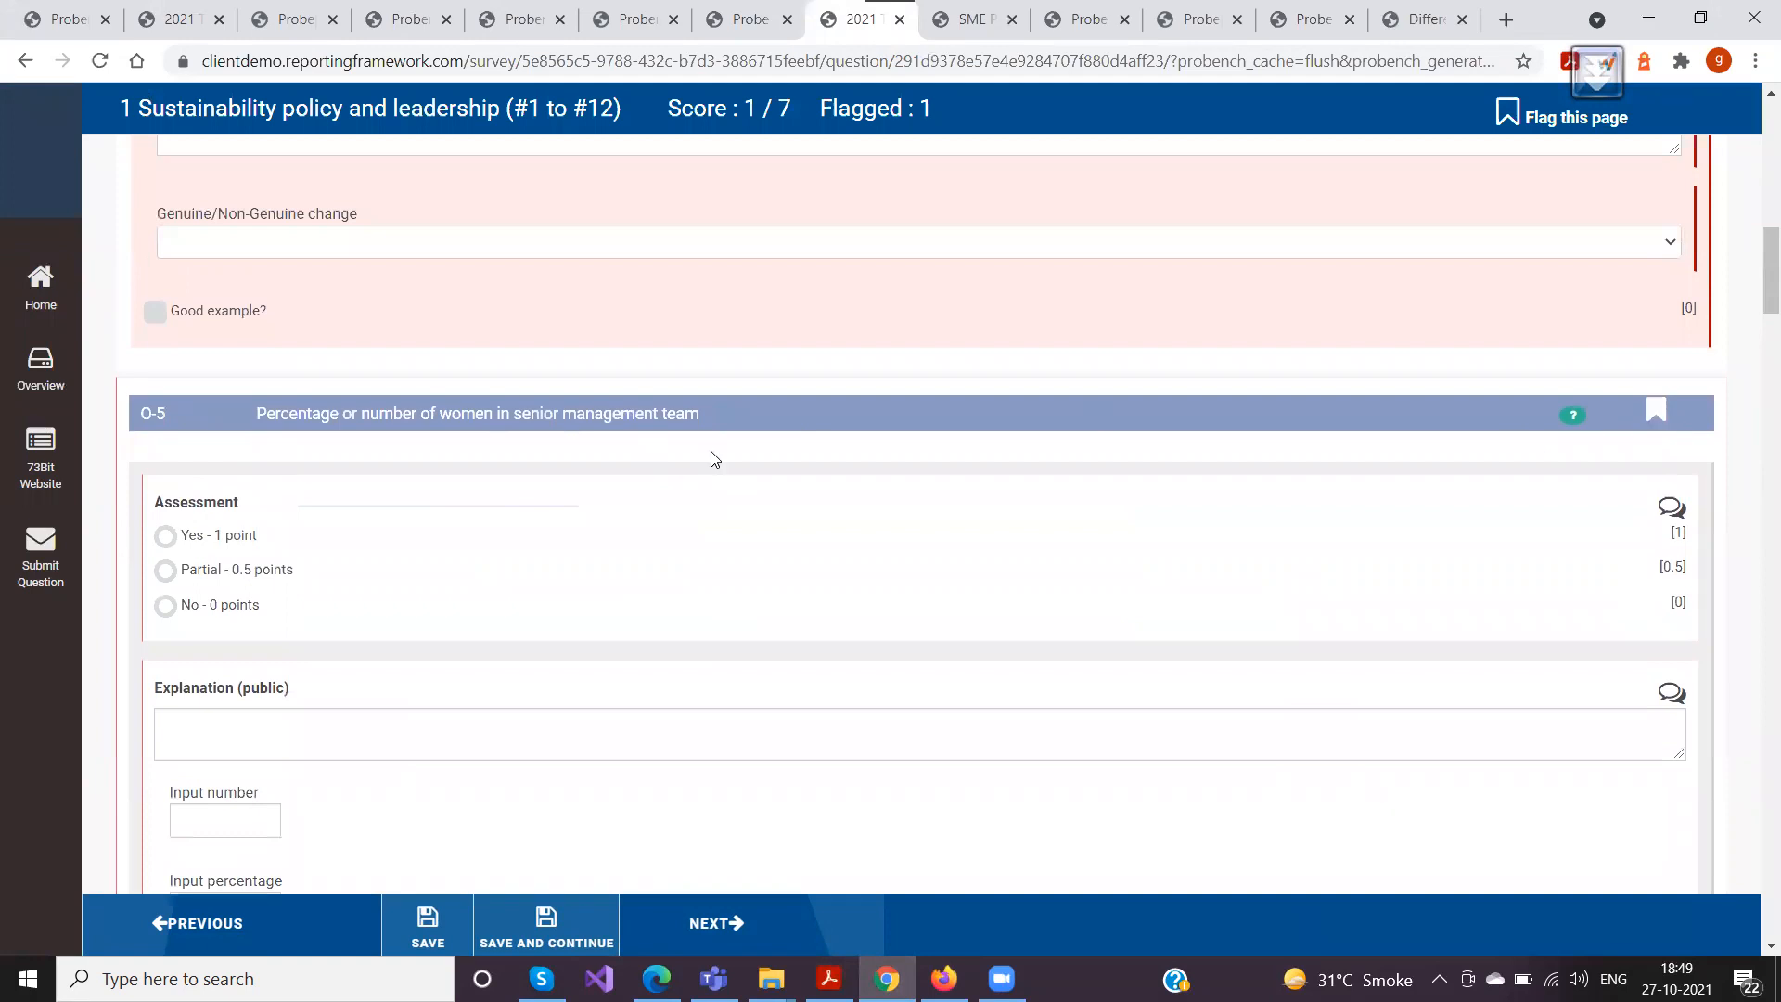
scroll(713, 452, "up", 3)
scroll(713, 452, "up", 10)
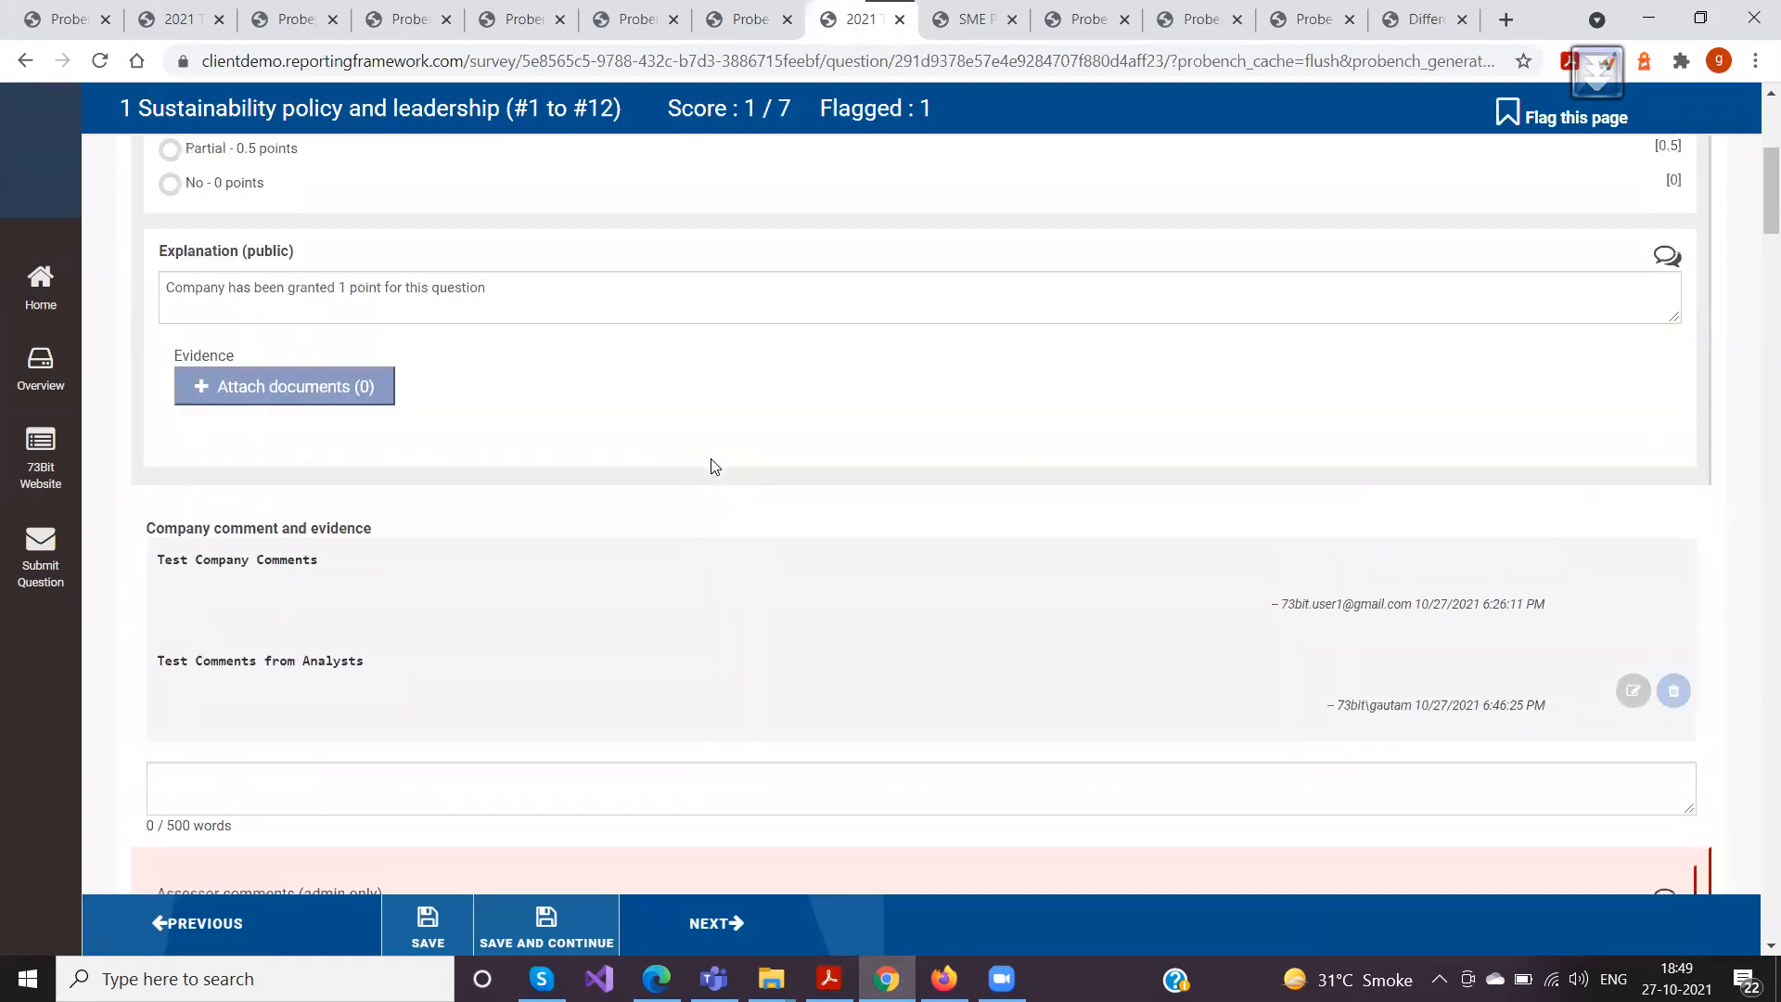
Try the page-level flag on Sustainability policy and leadership, then flag question O-3 and check the flagged question list
left_click(882, 397)
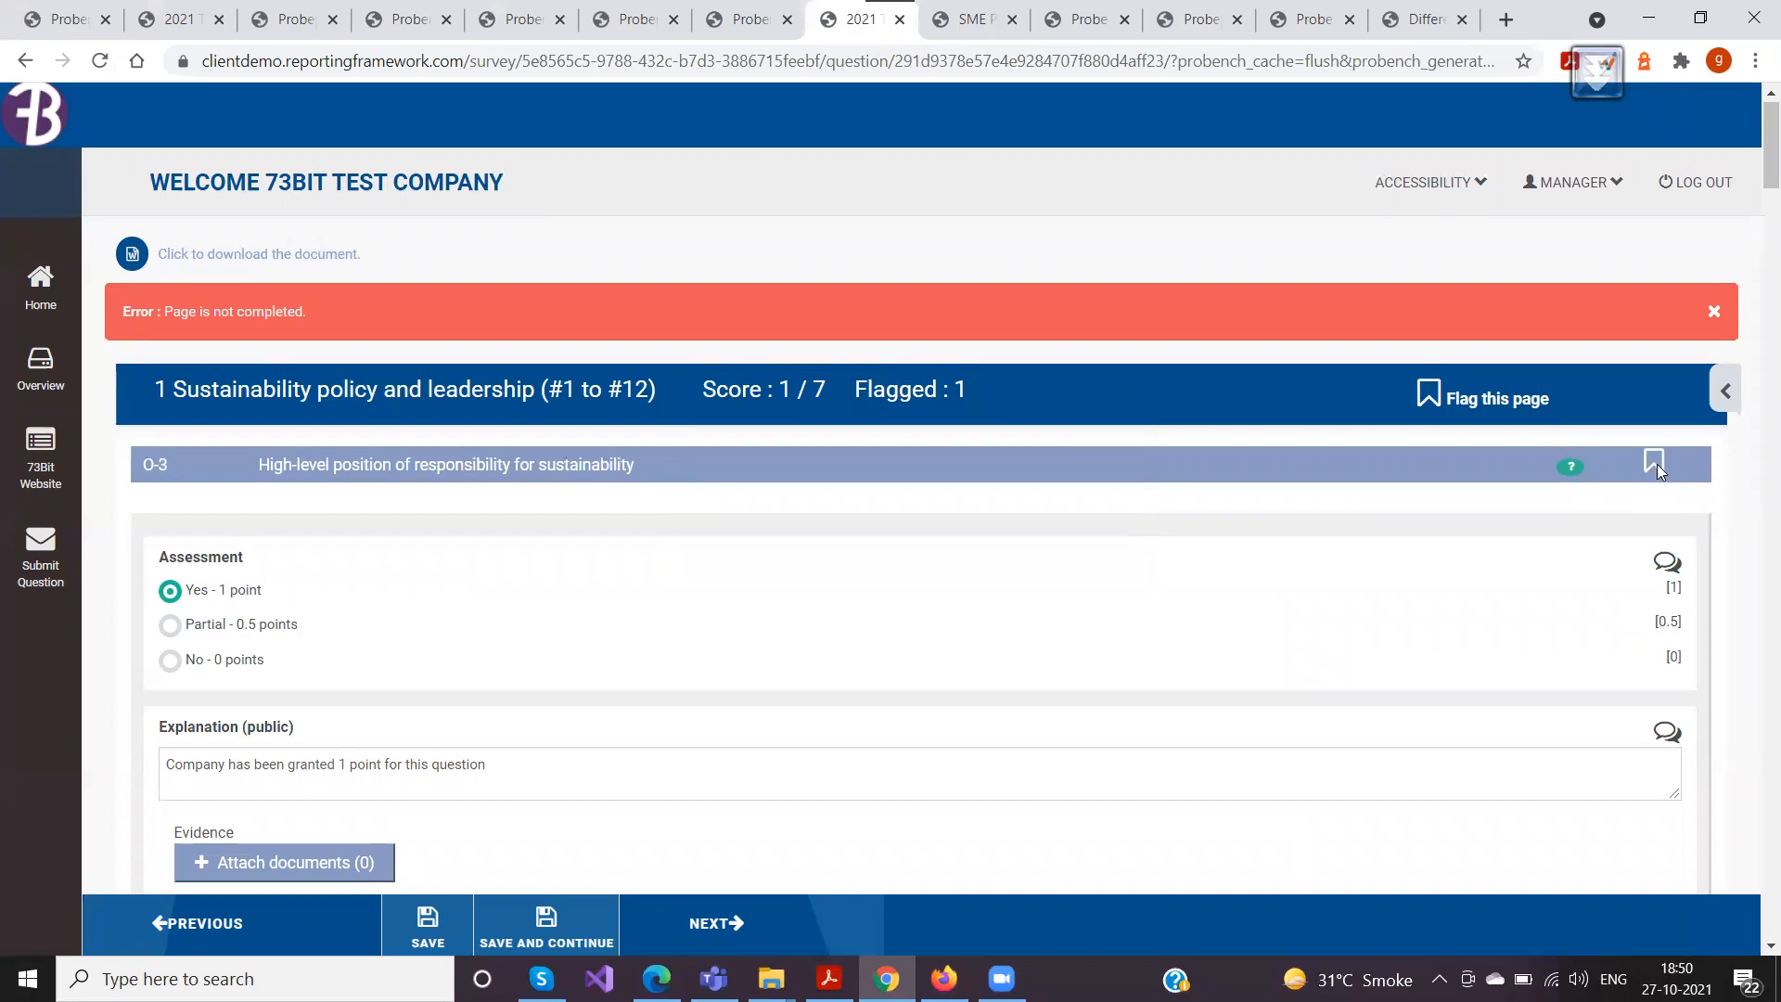
mouse_move(891, 385)
left_click(1430, 397)
left_click(1655, 464)
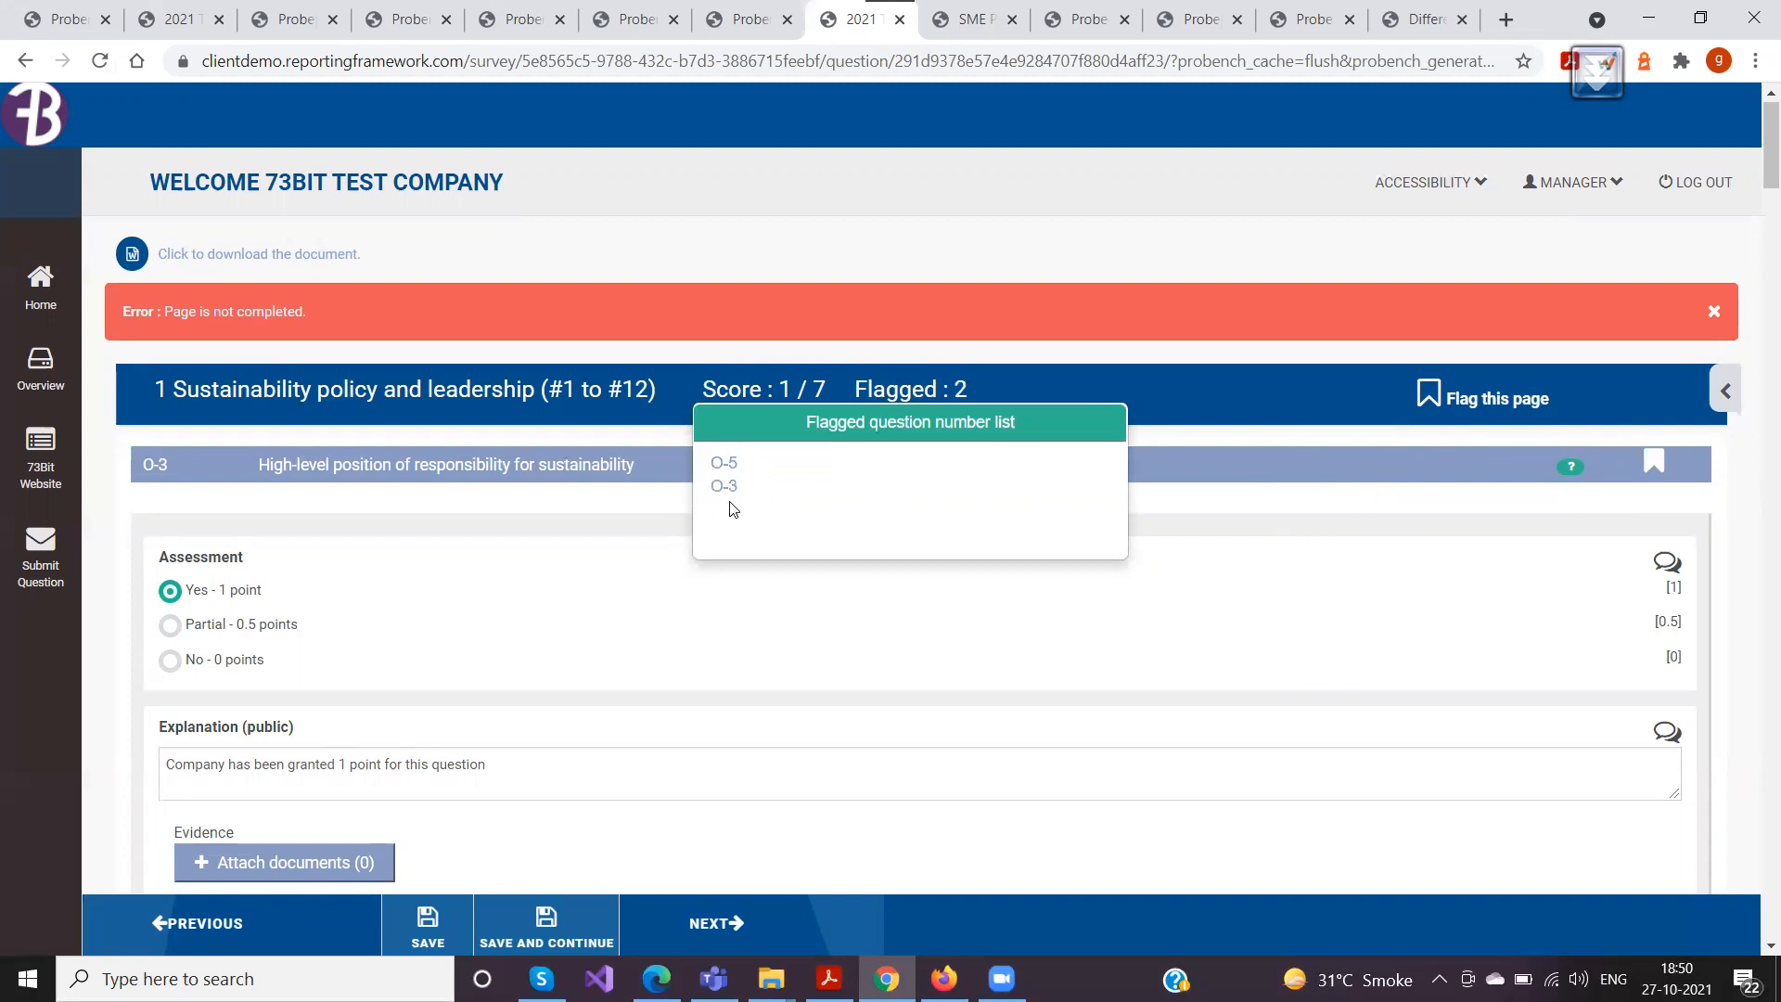
Check the section scores and flag statuses in the assessor's survey Overview, and return to the page's score and flag summary
left_click(41, 381)
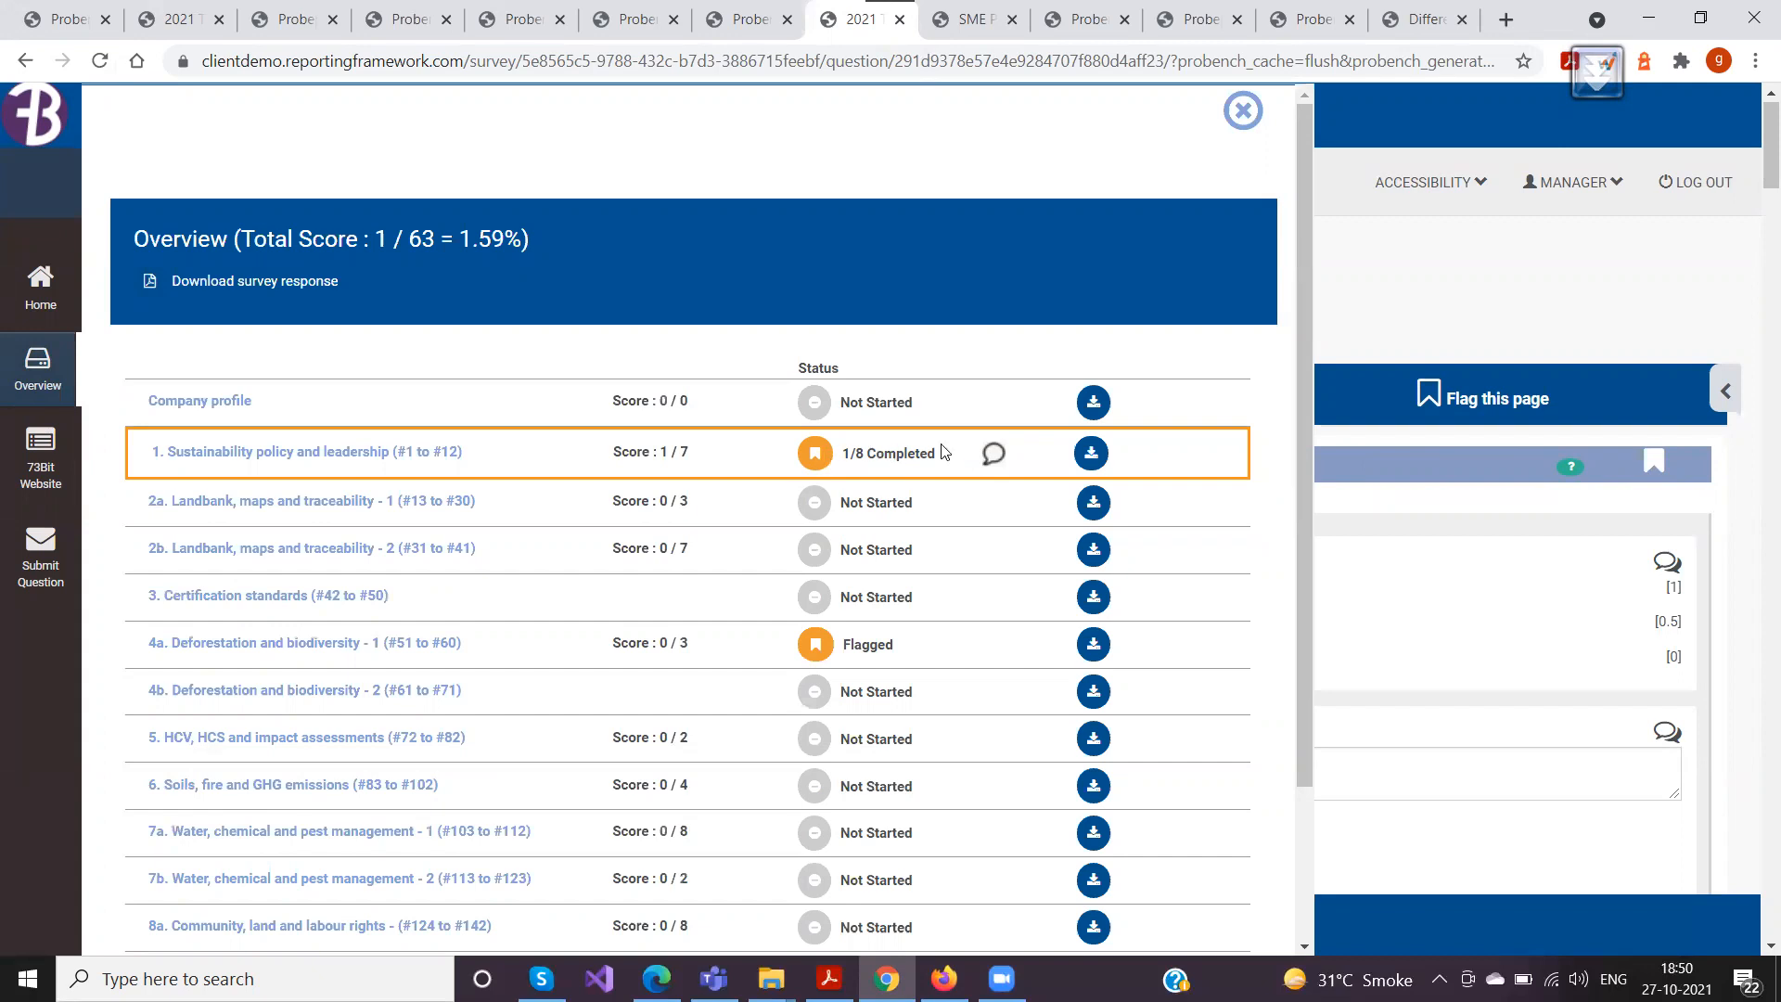
left_click(1232, 119)
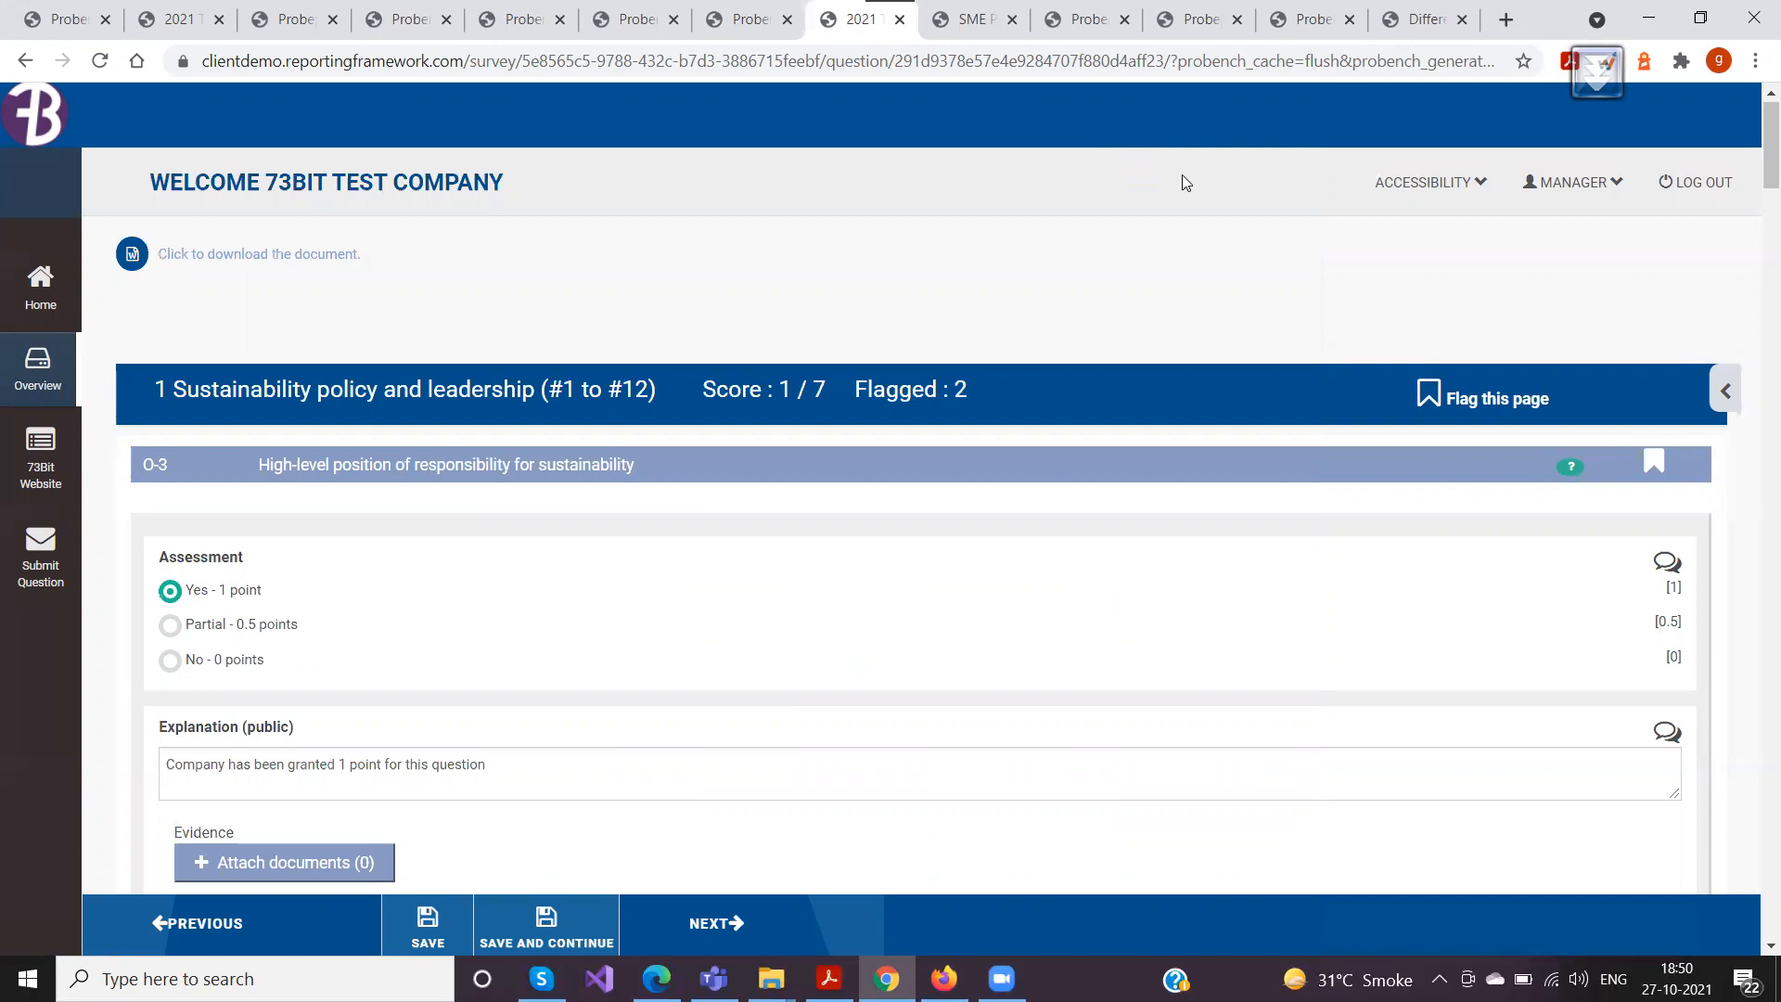
scroll(574, 523, "down", 3)
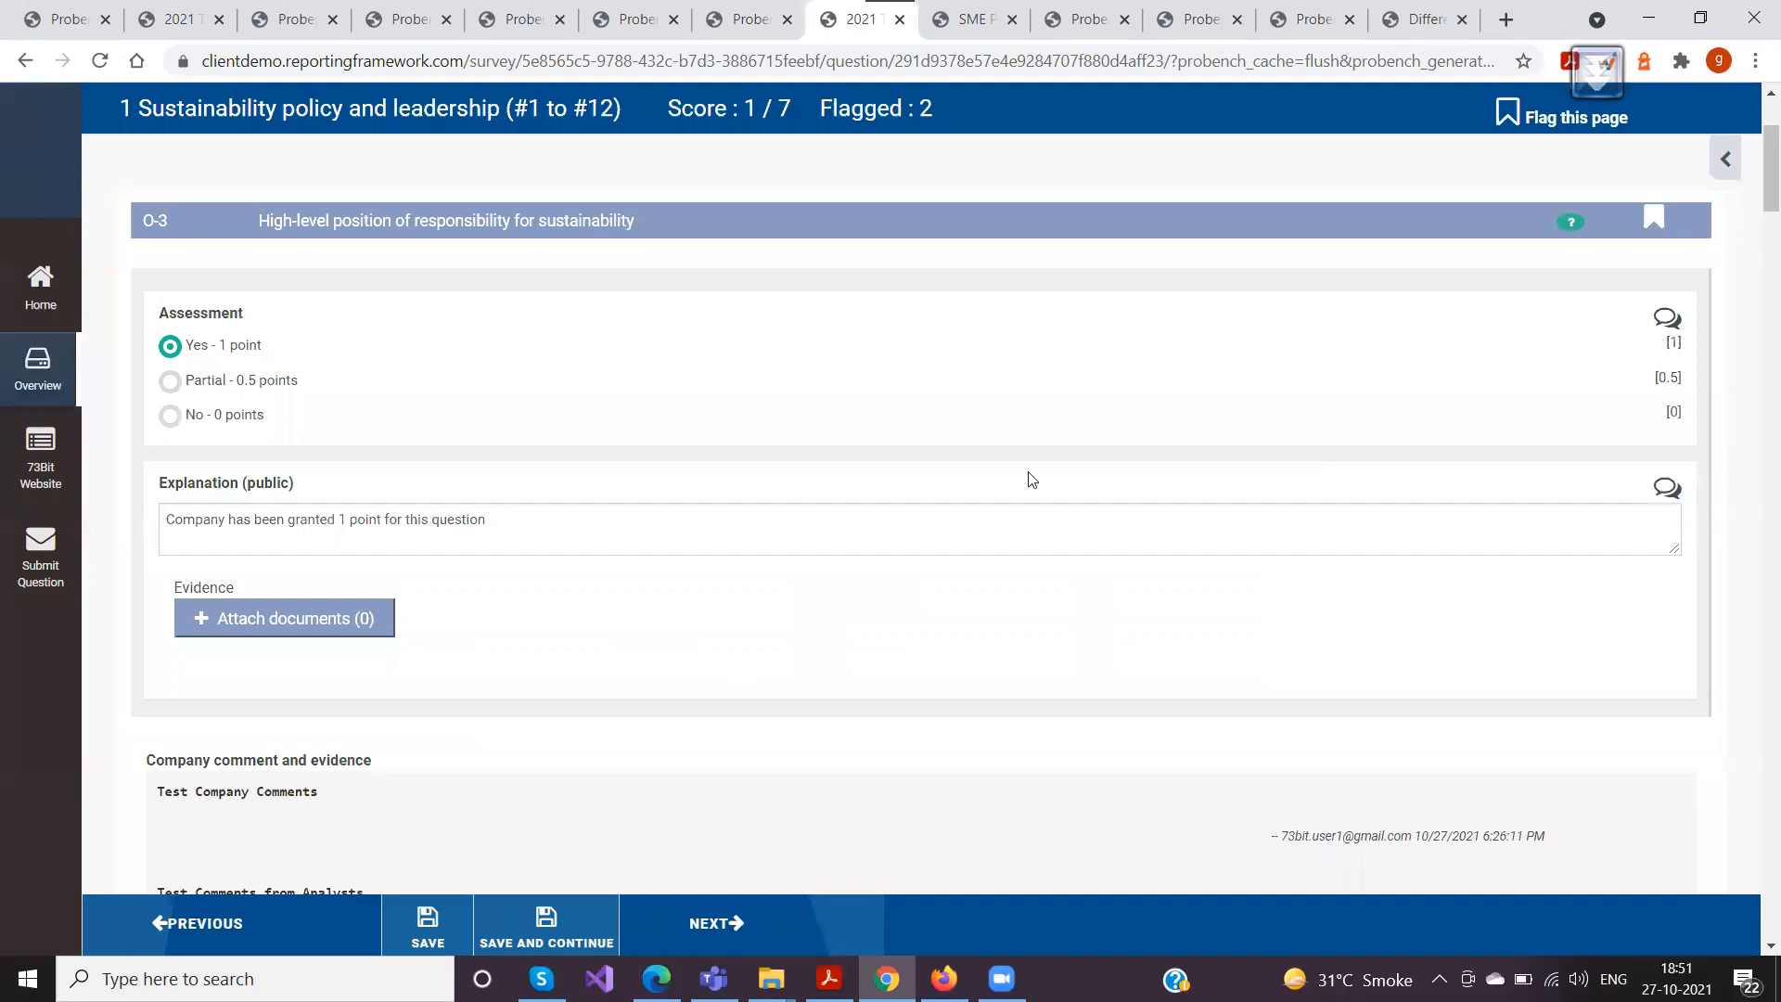
scroll(917, 526, "up", 3)
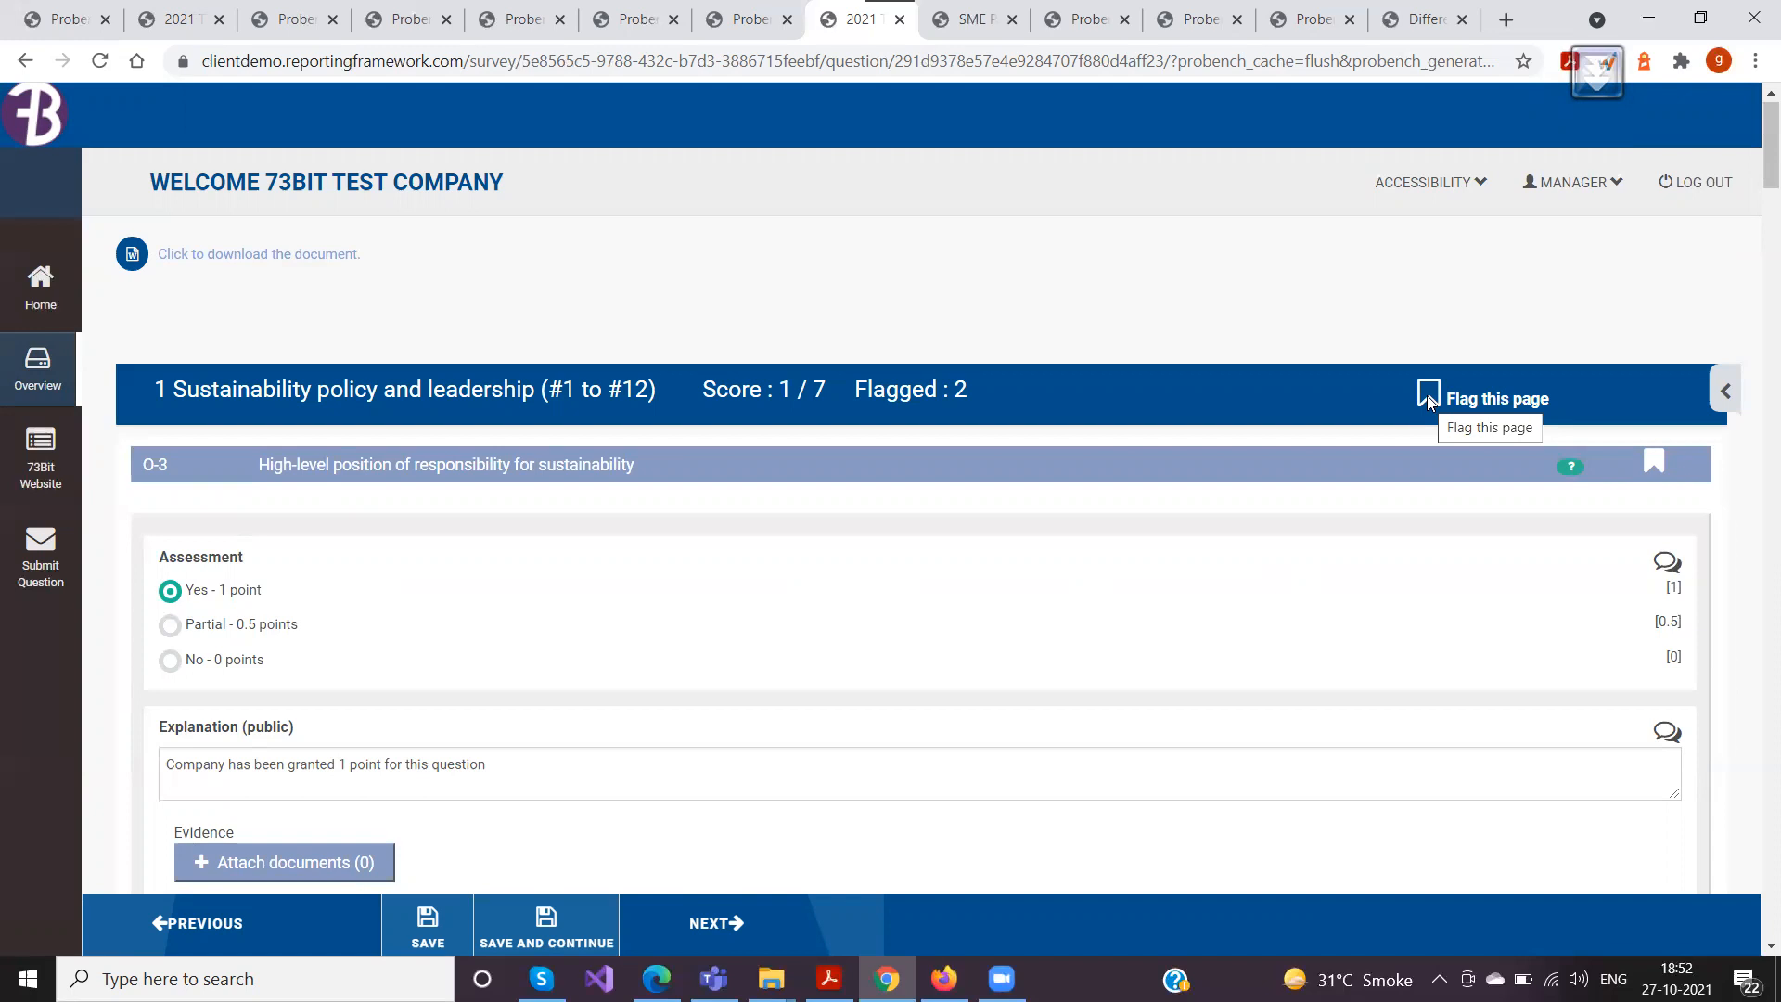
mouse_move(932, 387)
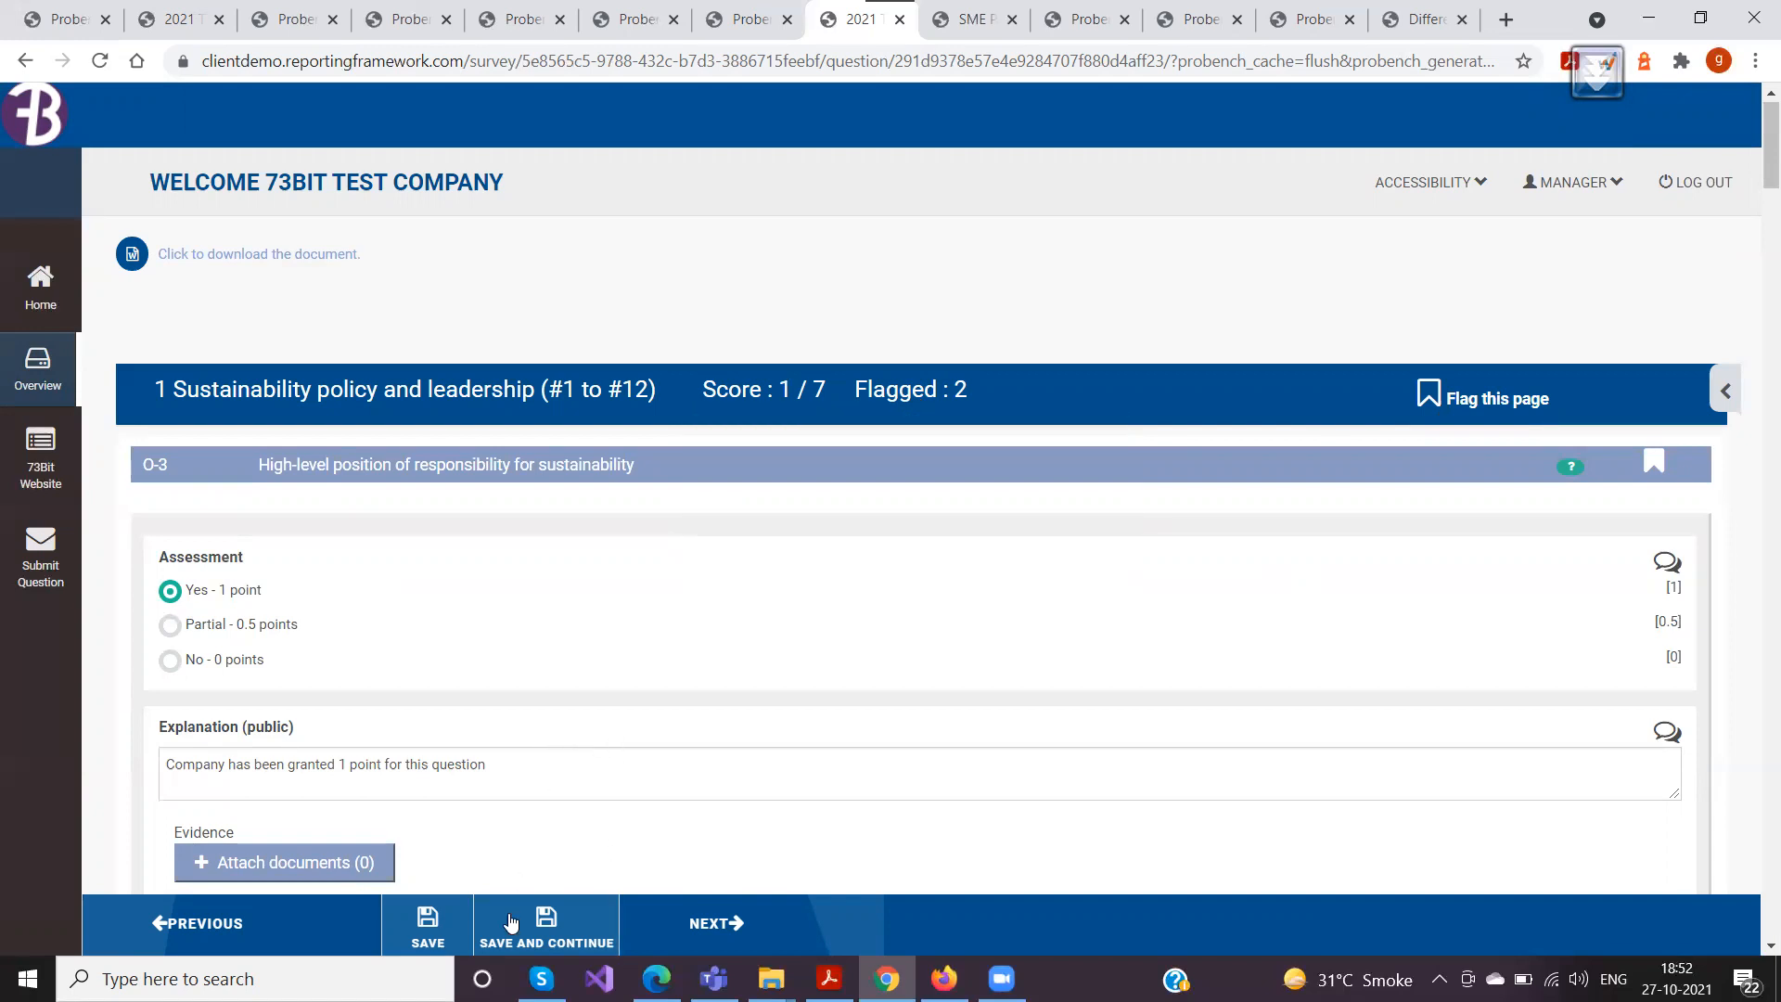
Change the O-3 assessment to "No - 0 points" and open its response history
left_click(985, 656)
scroll(1067, 458, "down", 3)
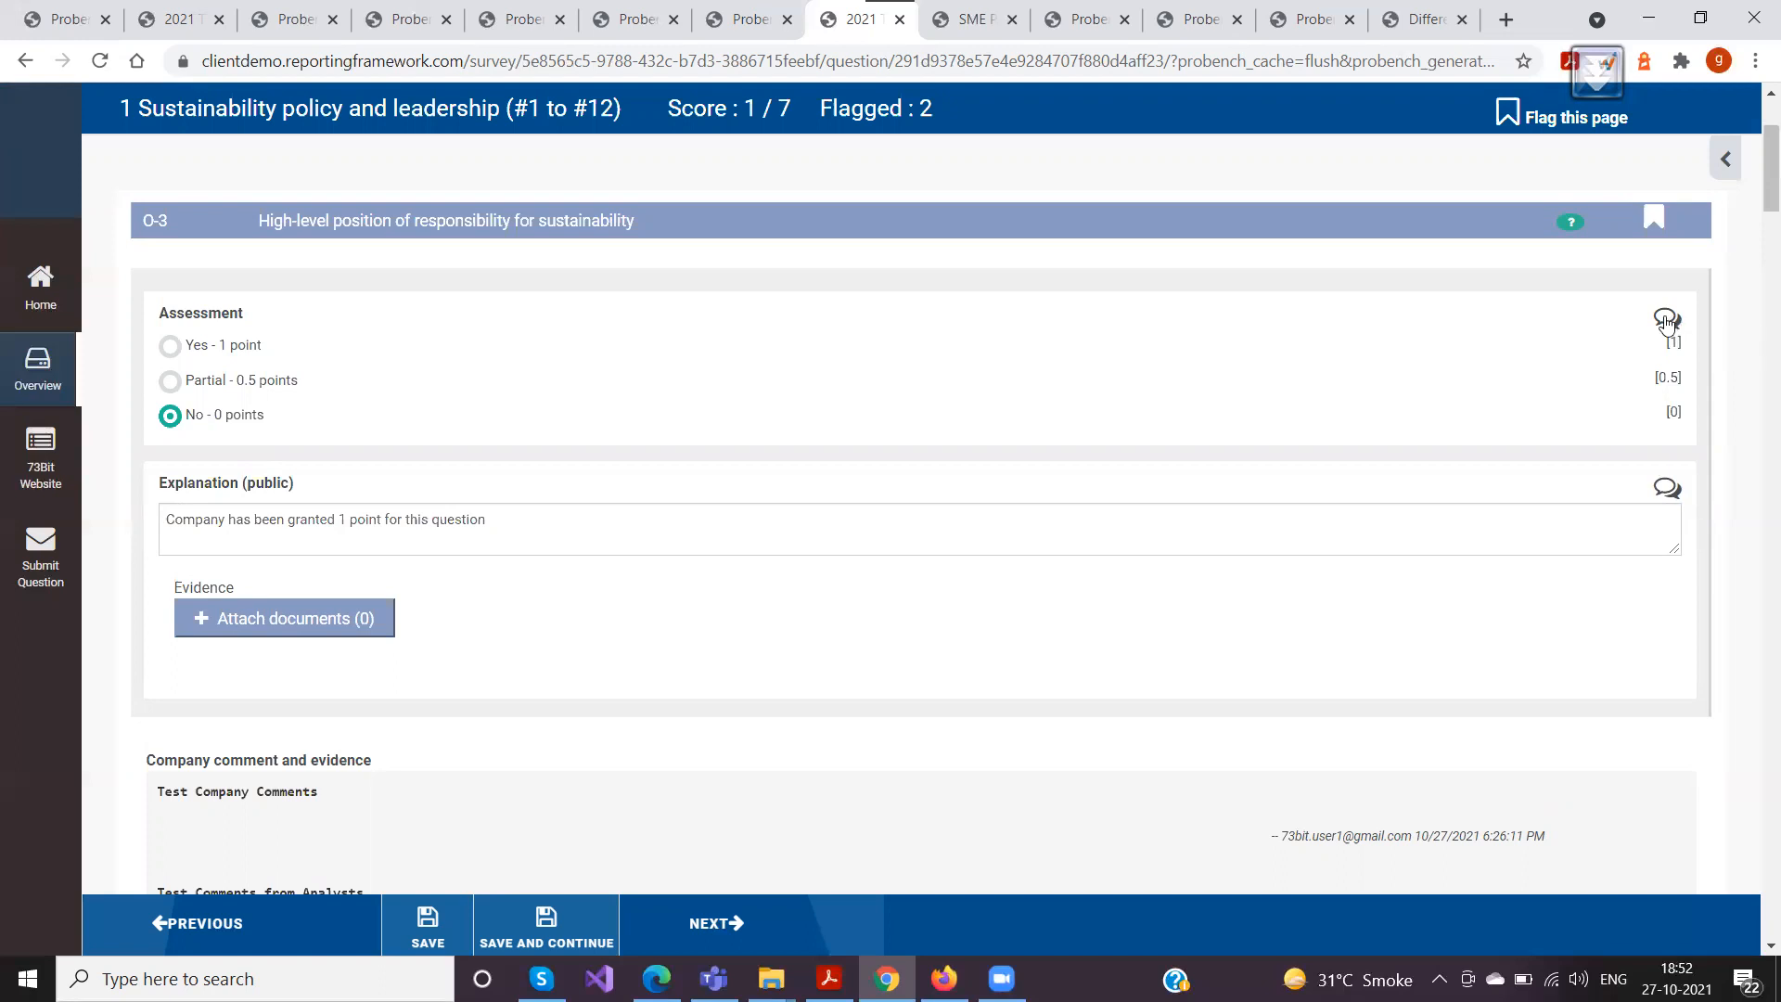
left_click(1667, 322)
left_click(406, 307)
left_click(250, 306)
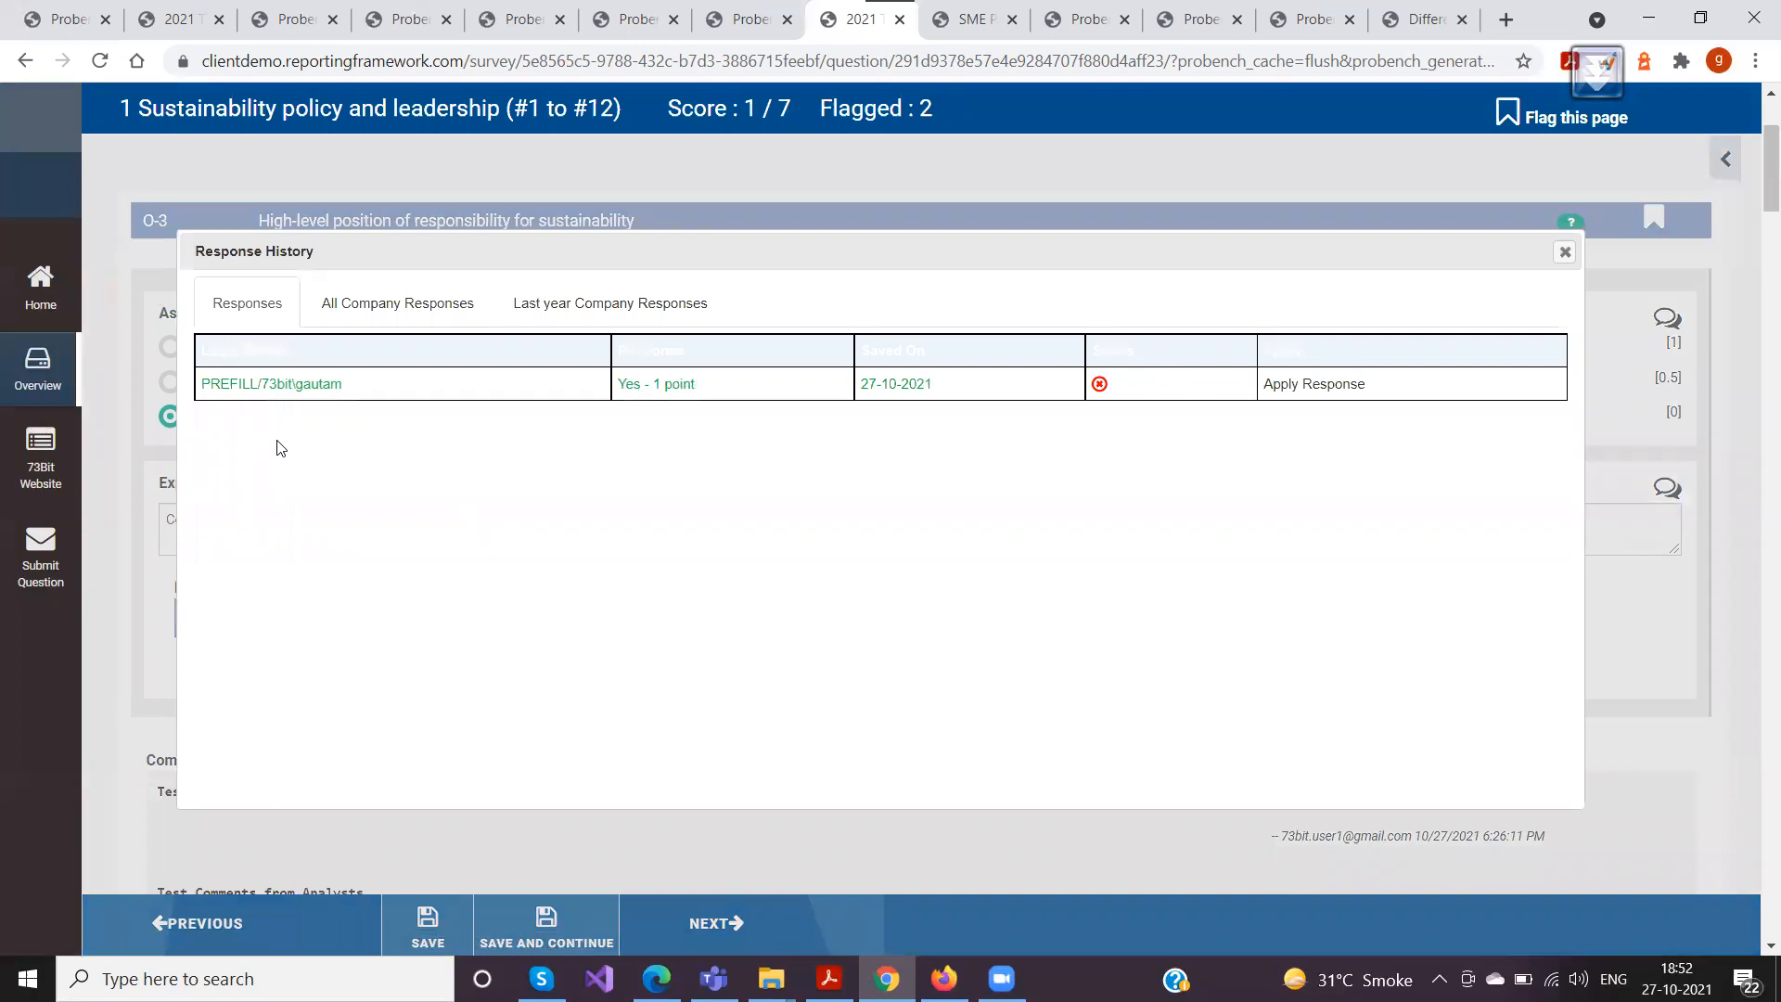
Examine the Response, Saved On, Status and Apply columns of O-3's response history and close it
scroll(672, 482, "up", 3)
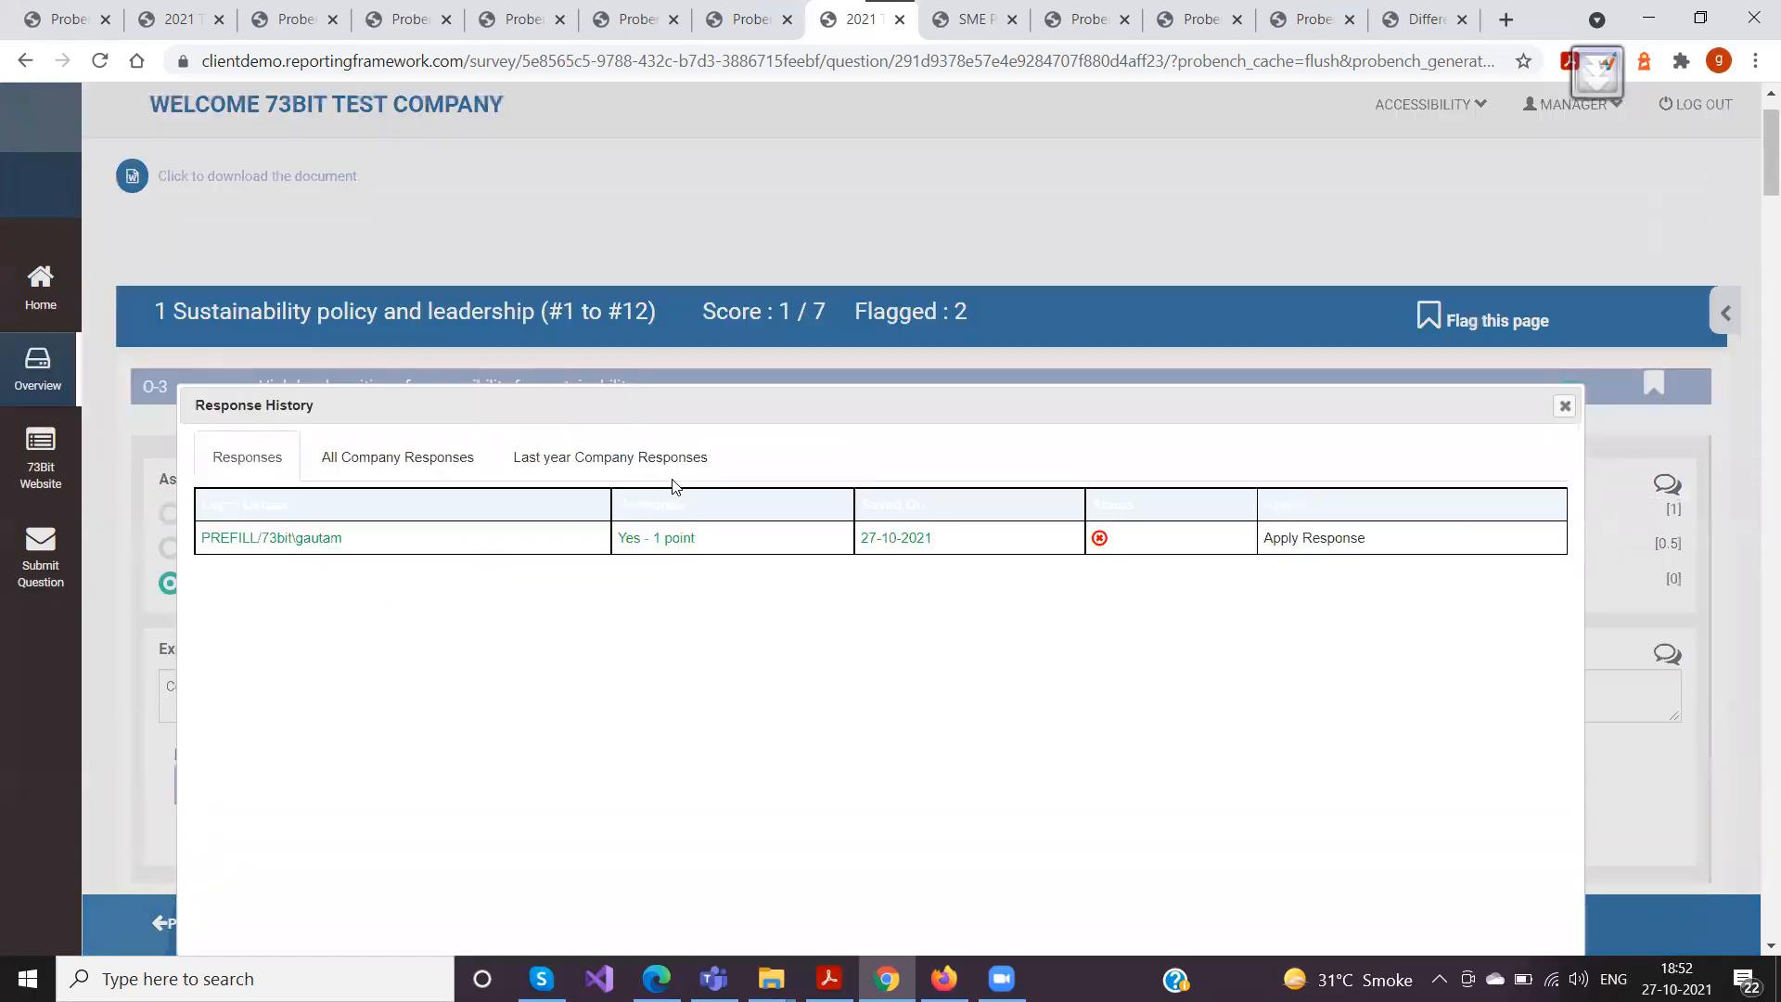
scroll(672, 479, "down", 1)
left_click_drag(691, 468, 553, 466)
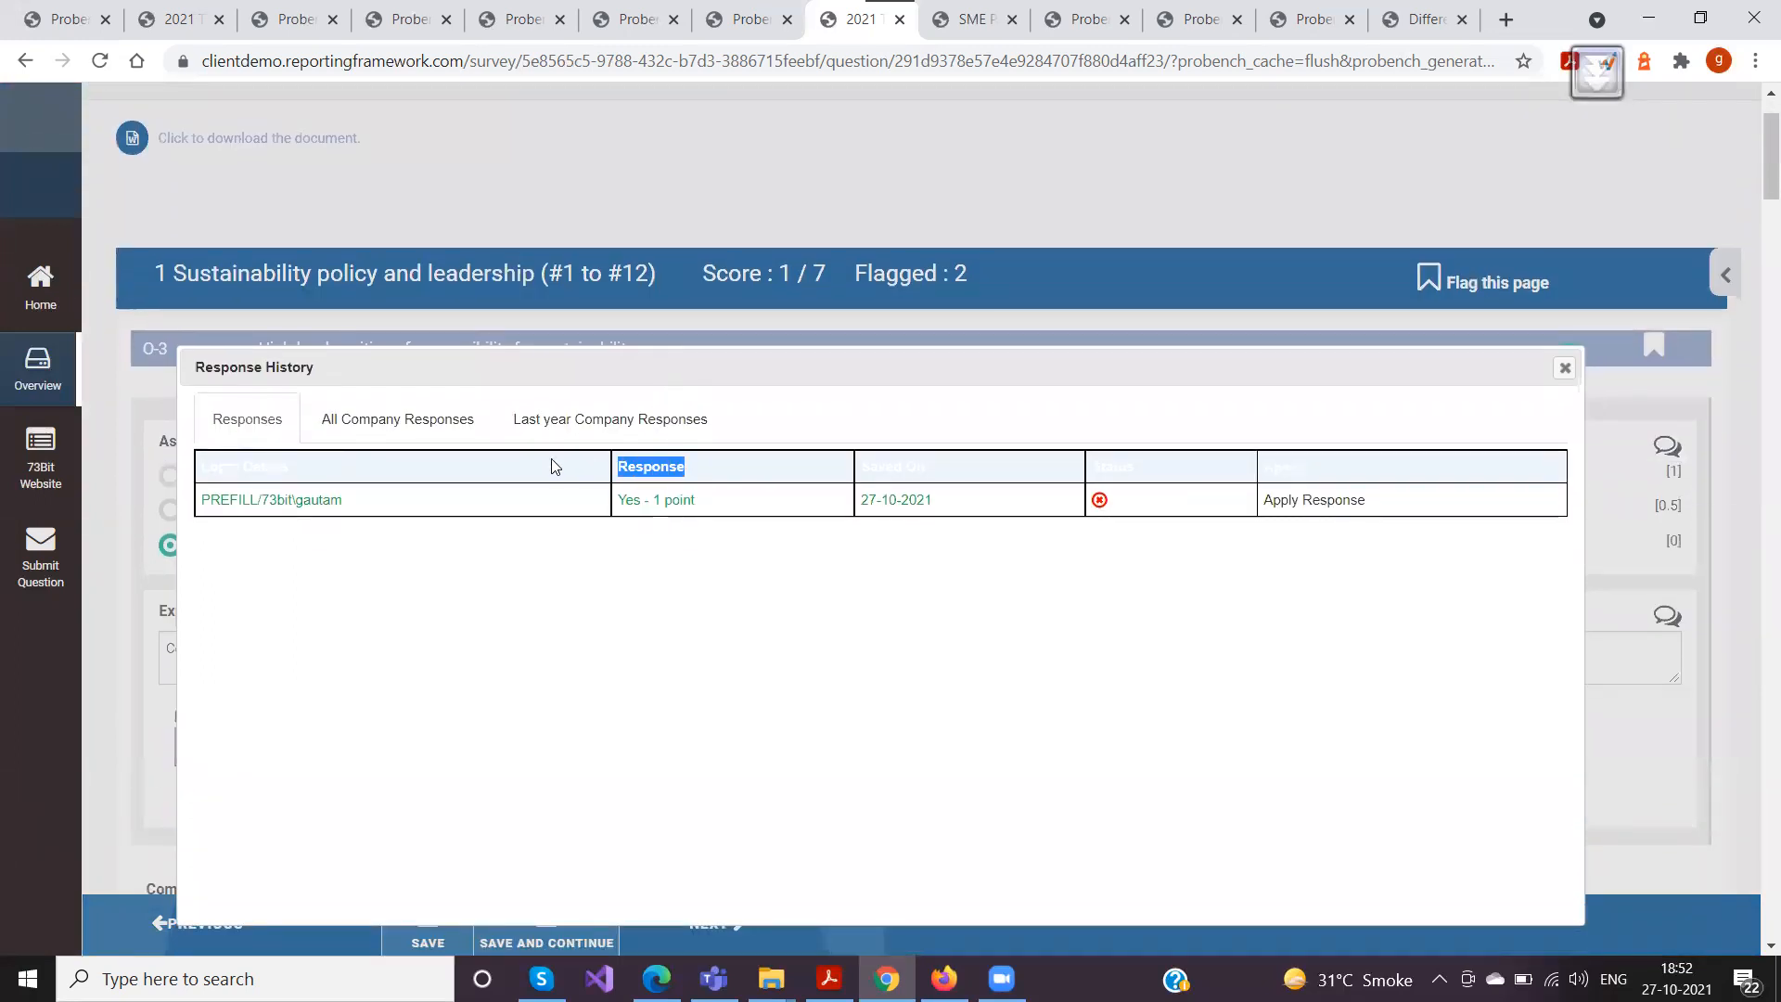
left_click_drag(939, 472, 845, 471)
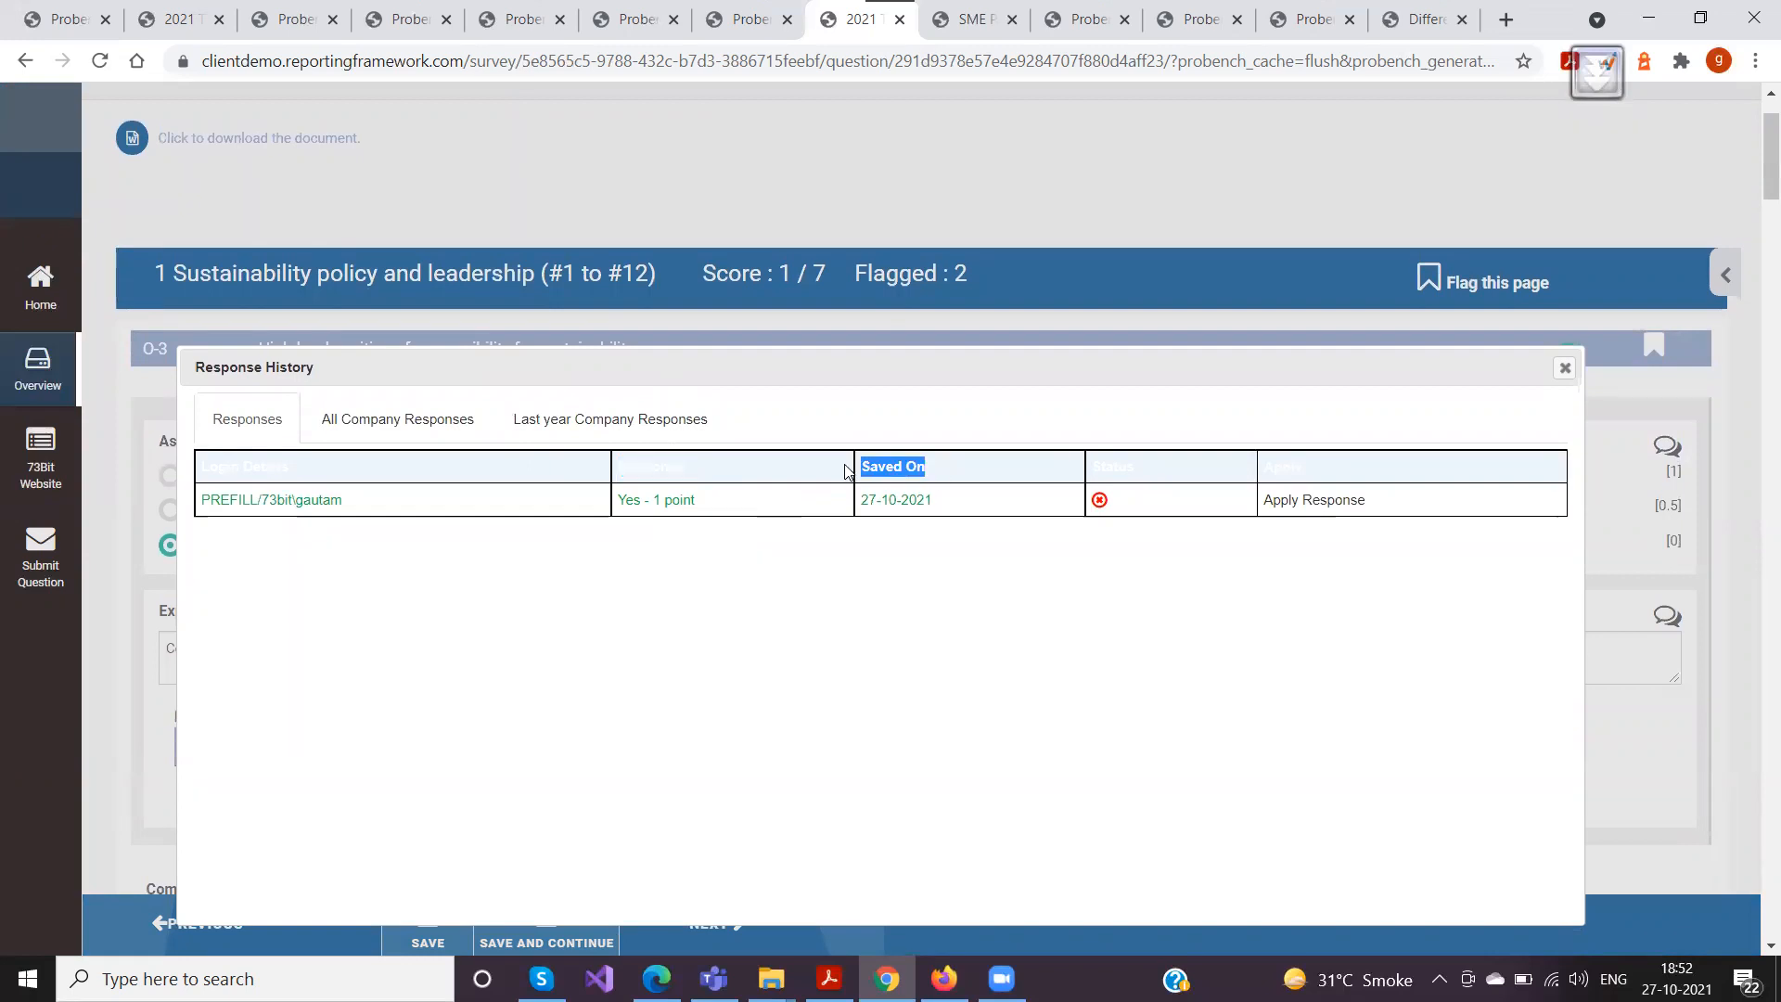
double_click(1117, 469)
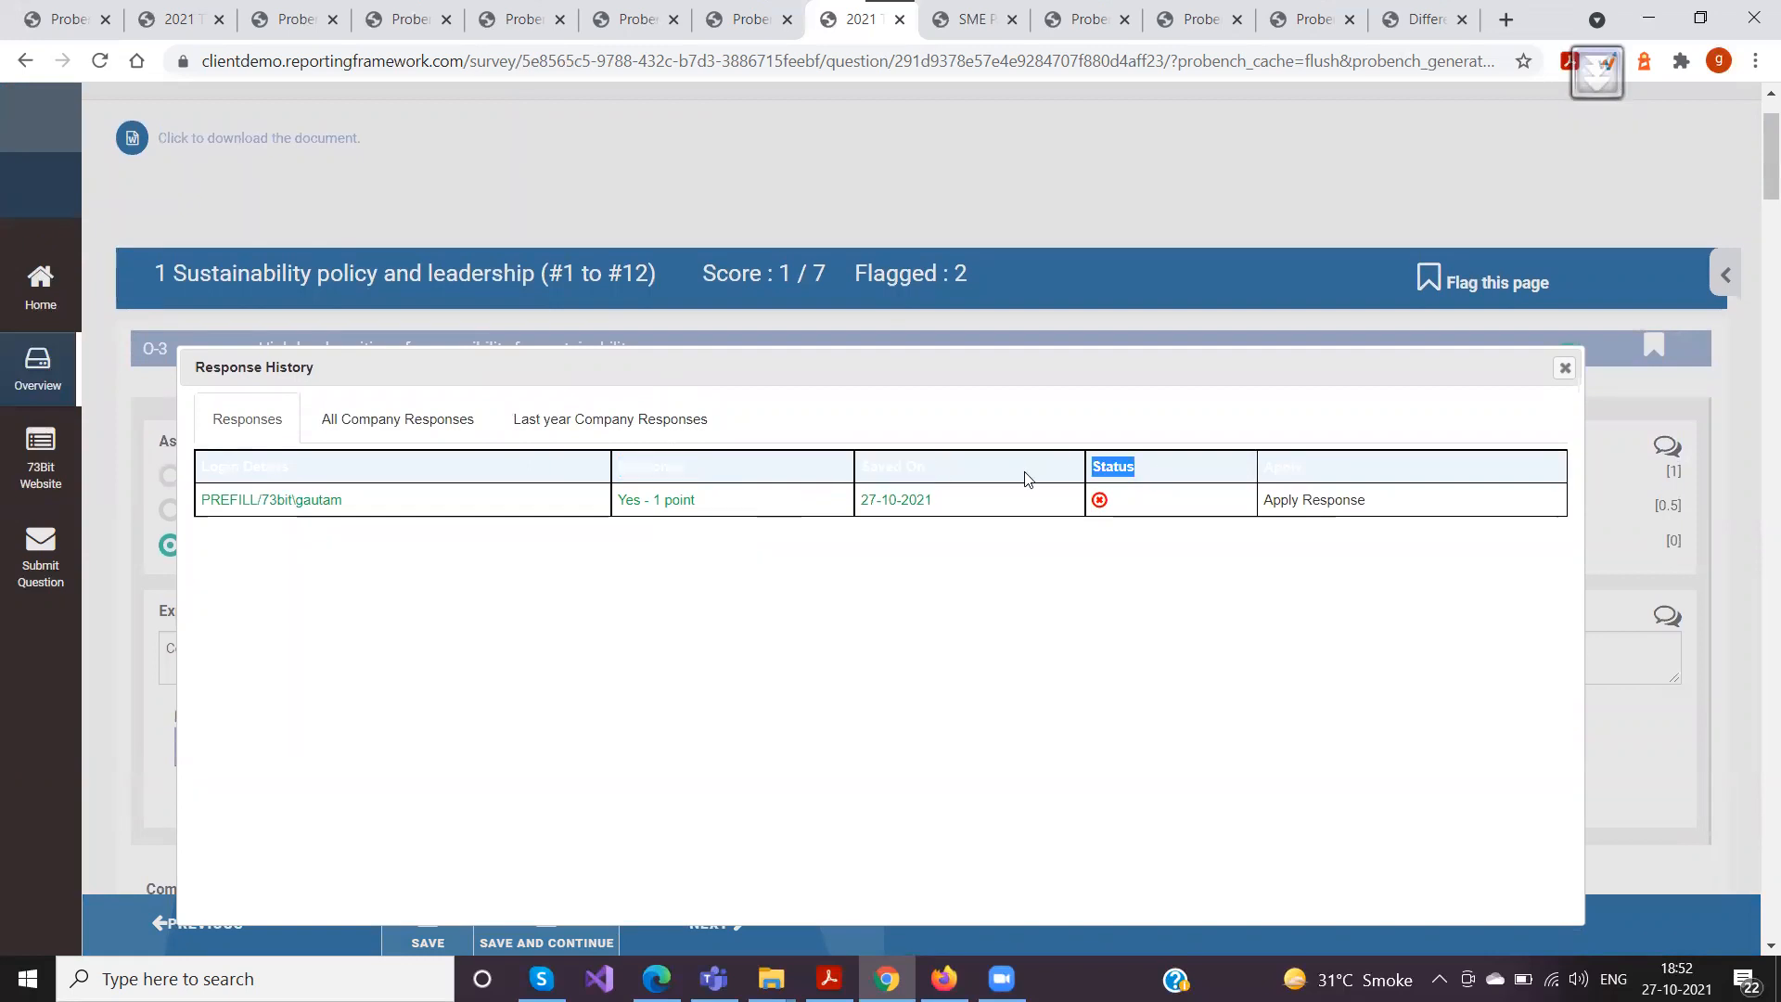
double_click(1283, 467)
left_click(1565, 367)
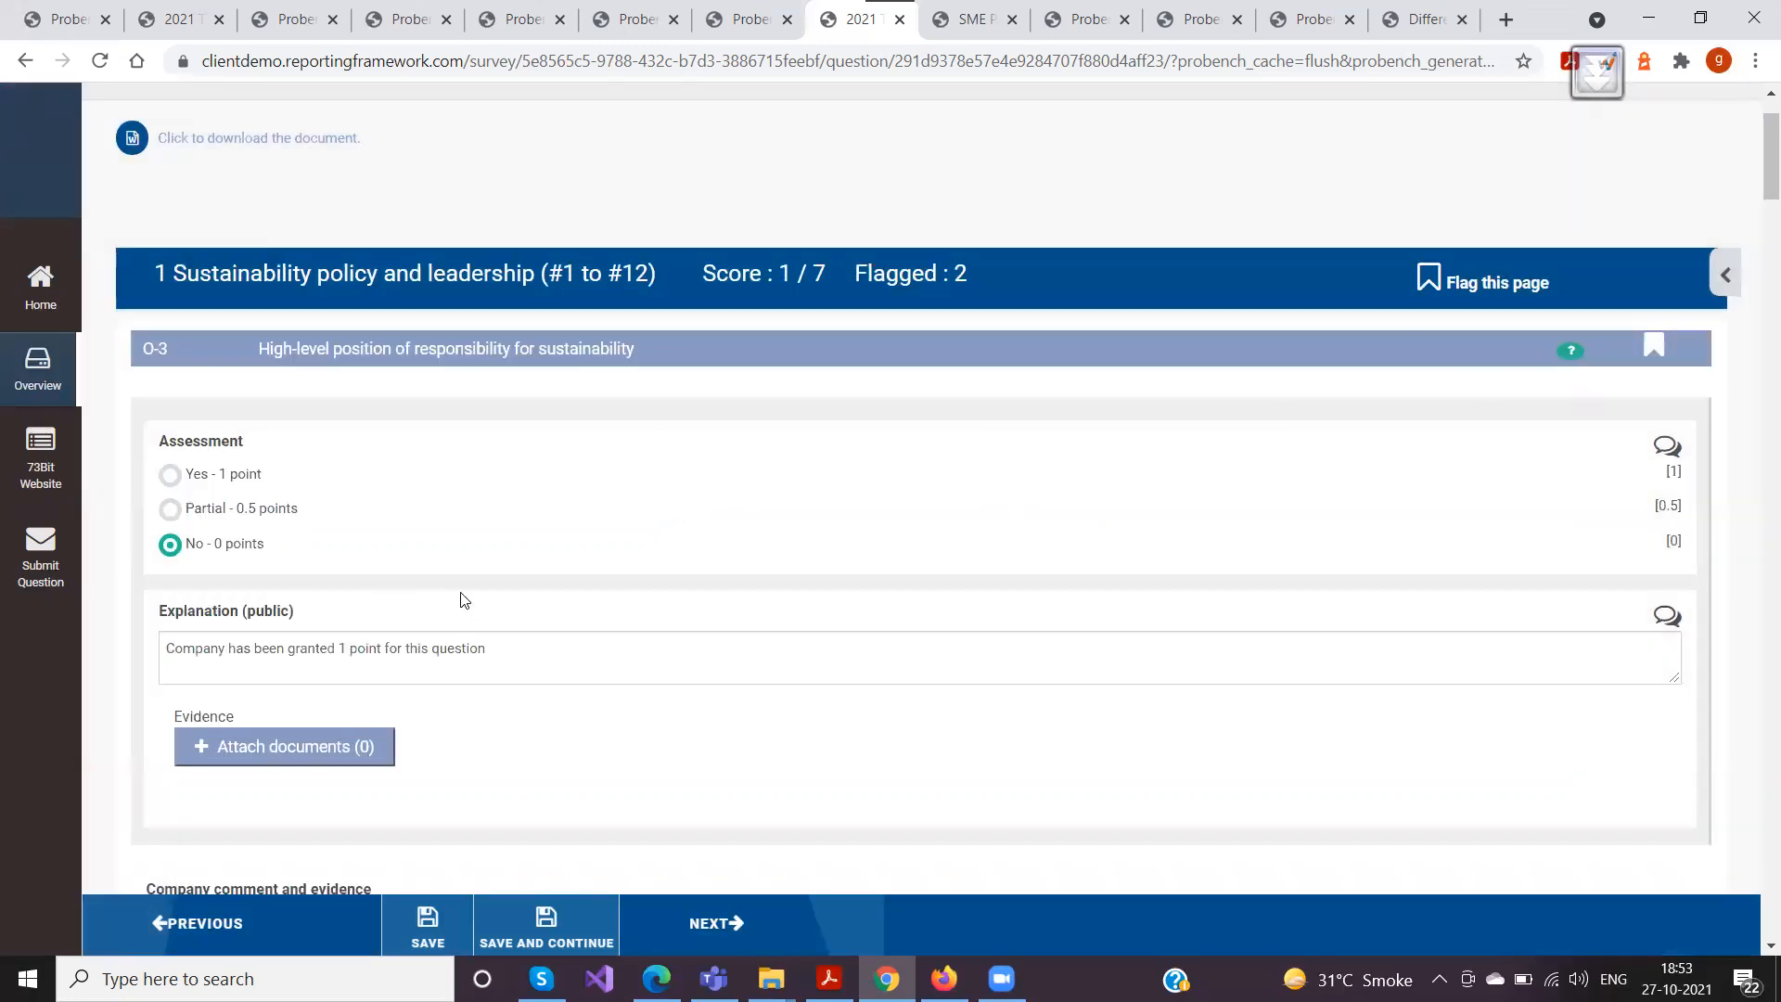
Save the survey page and reopen O-3's assessment response history to check the saved dates and statuses
scroll(462, 594, "down", 1)
left_click(426, 930)
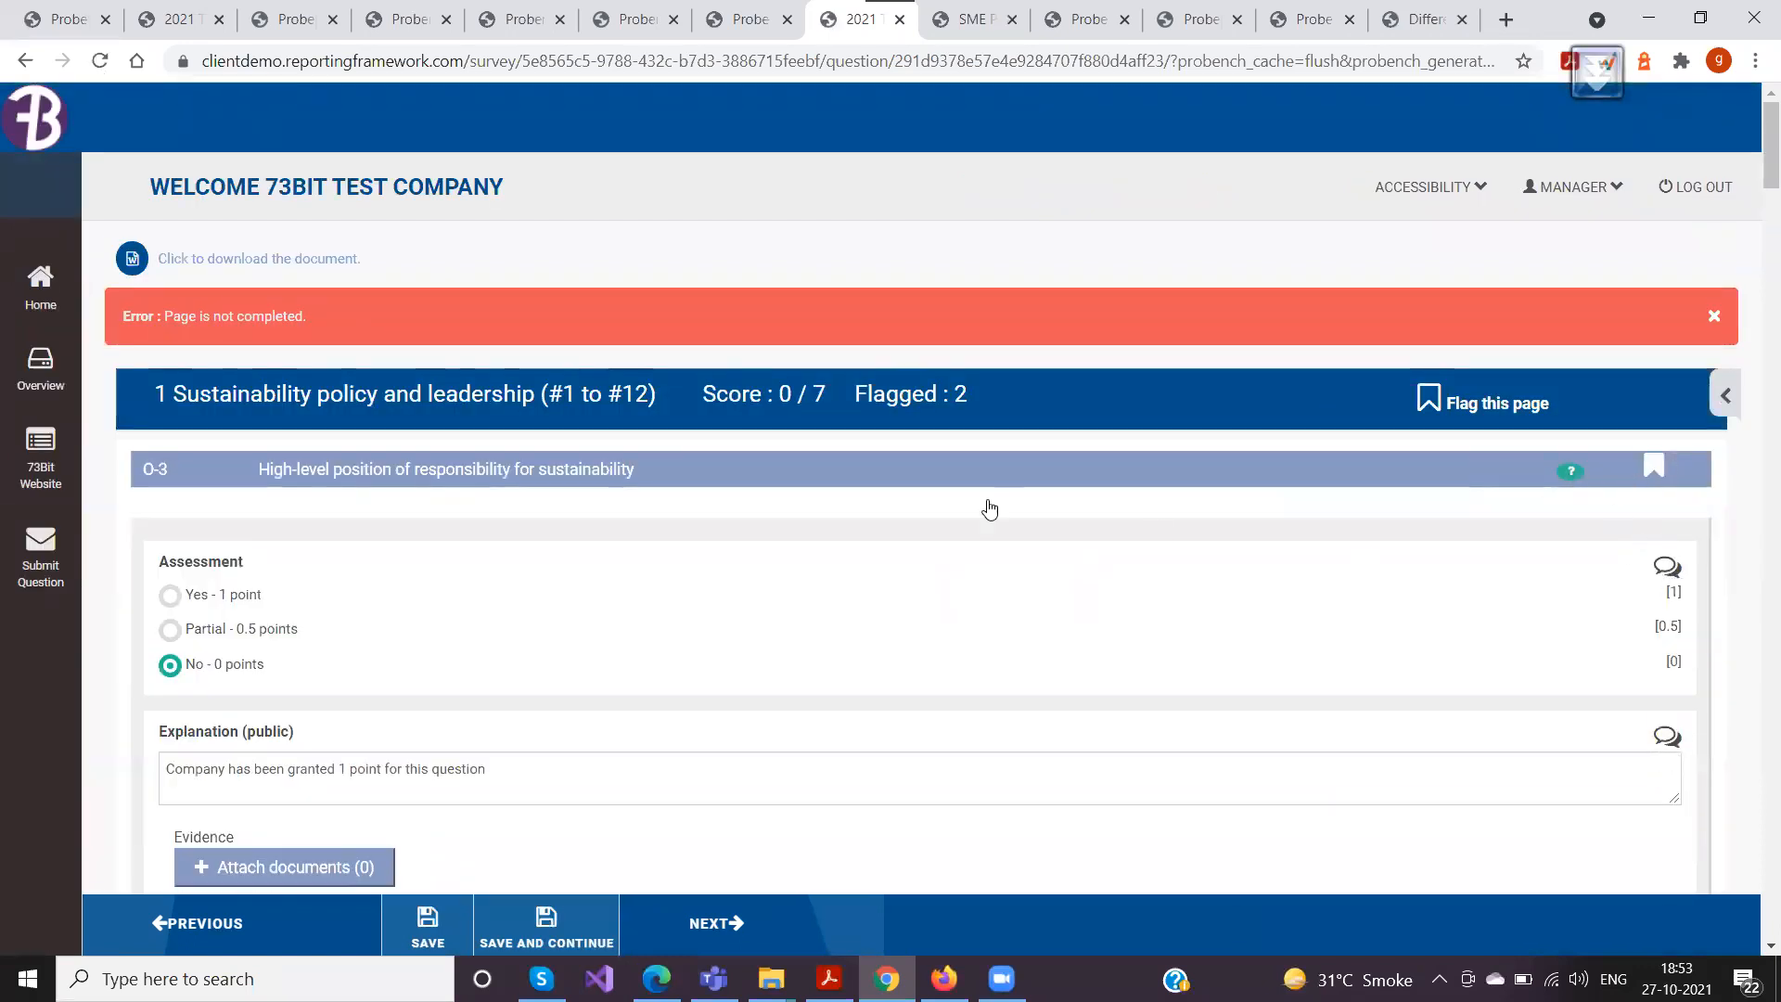
left_click(859, 457)
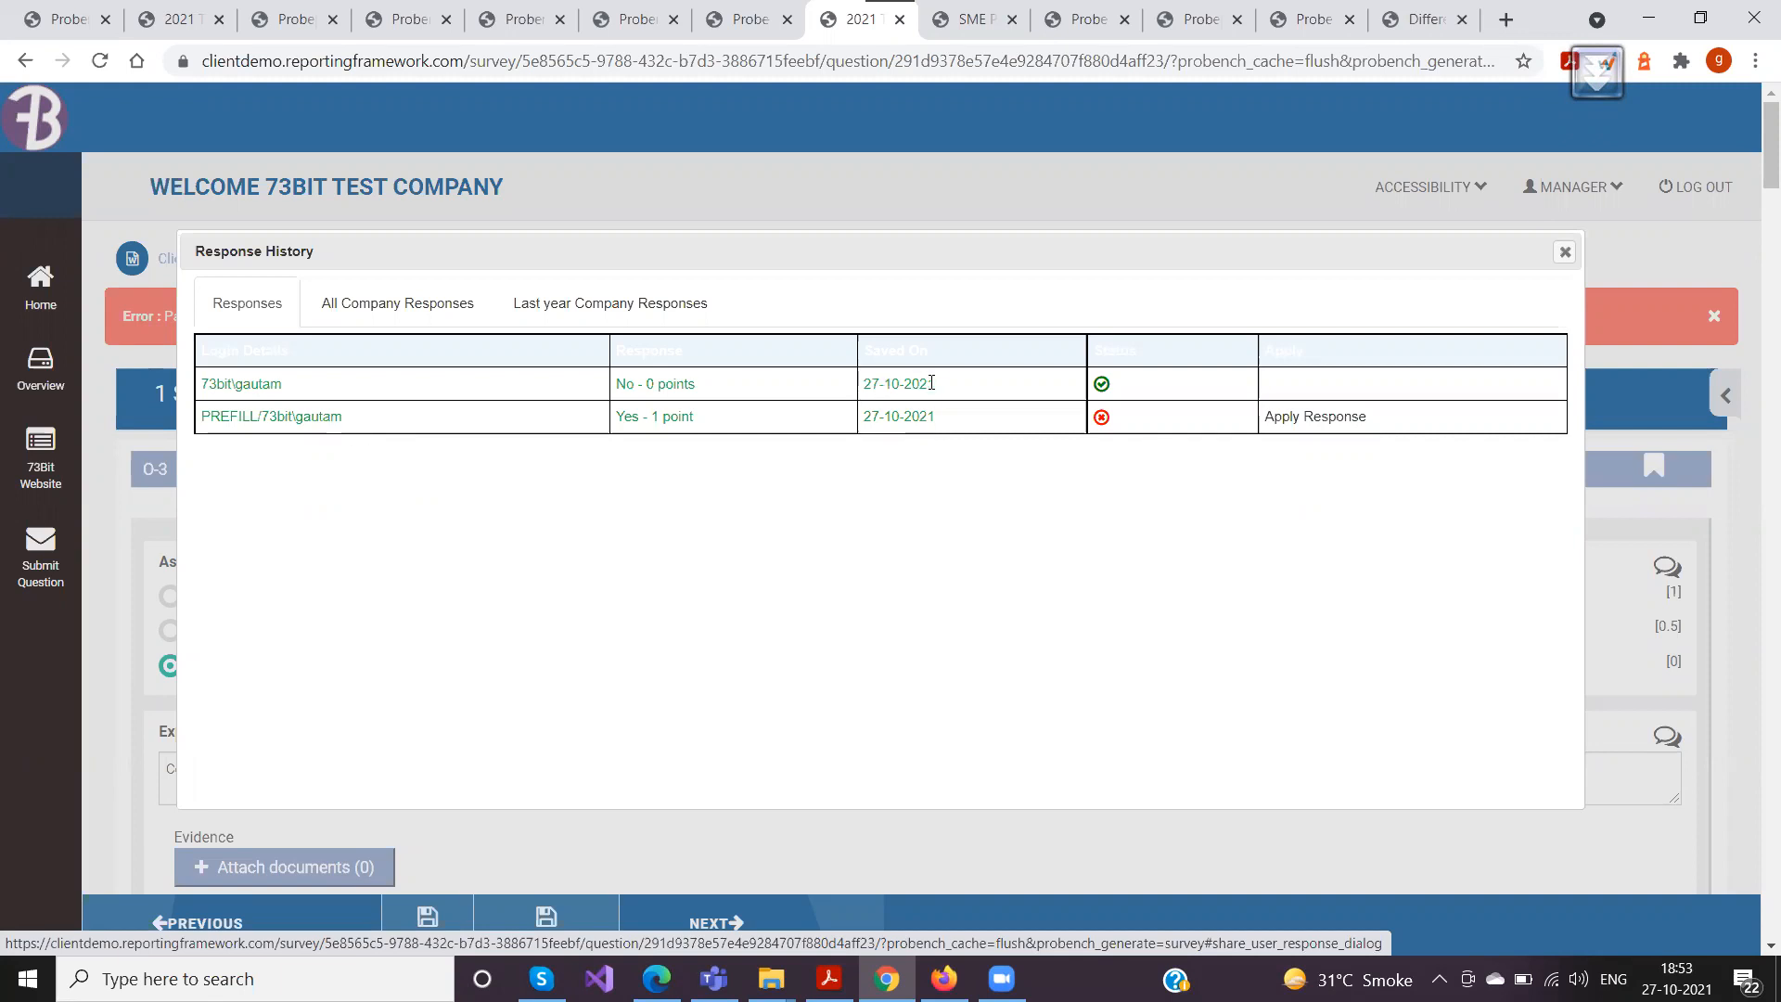
left_click_drag(936, 383, 859, 384)
left_click_drag(1139, 350, 1068, 353)
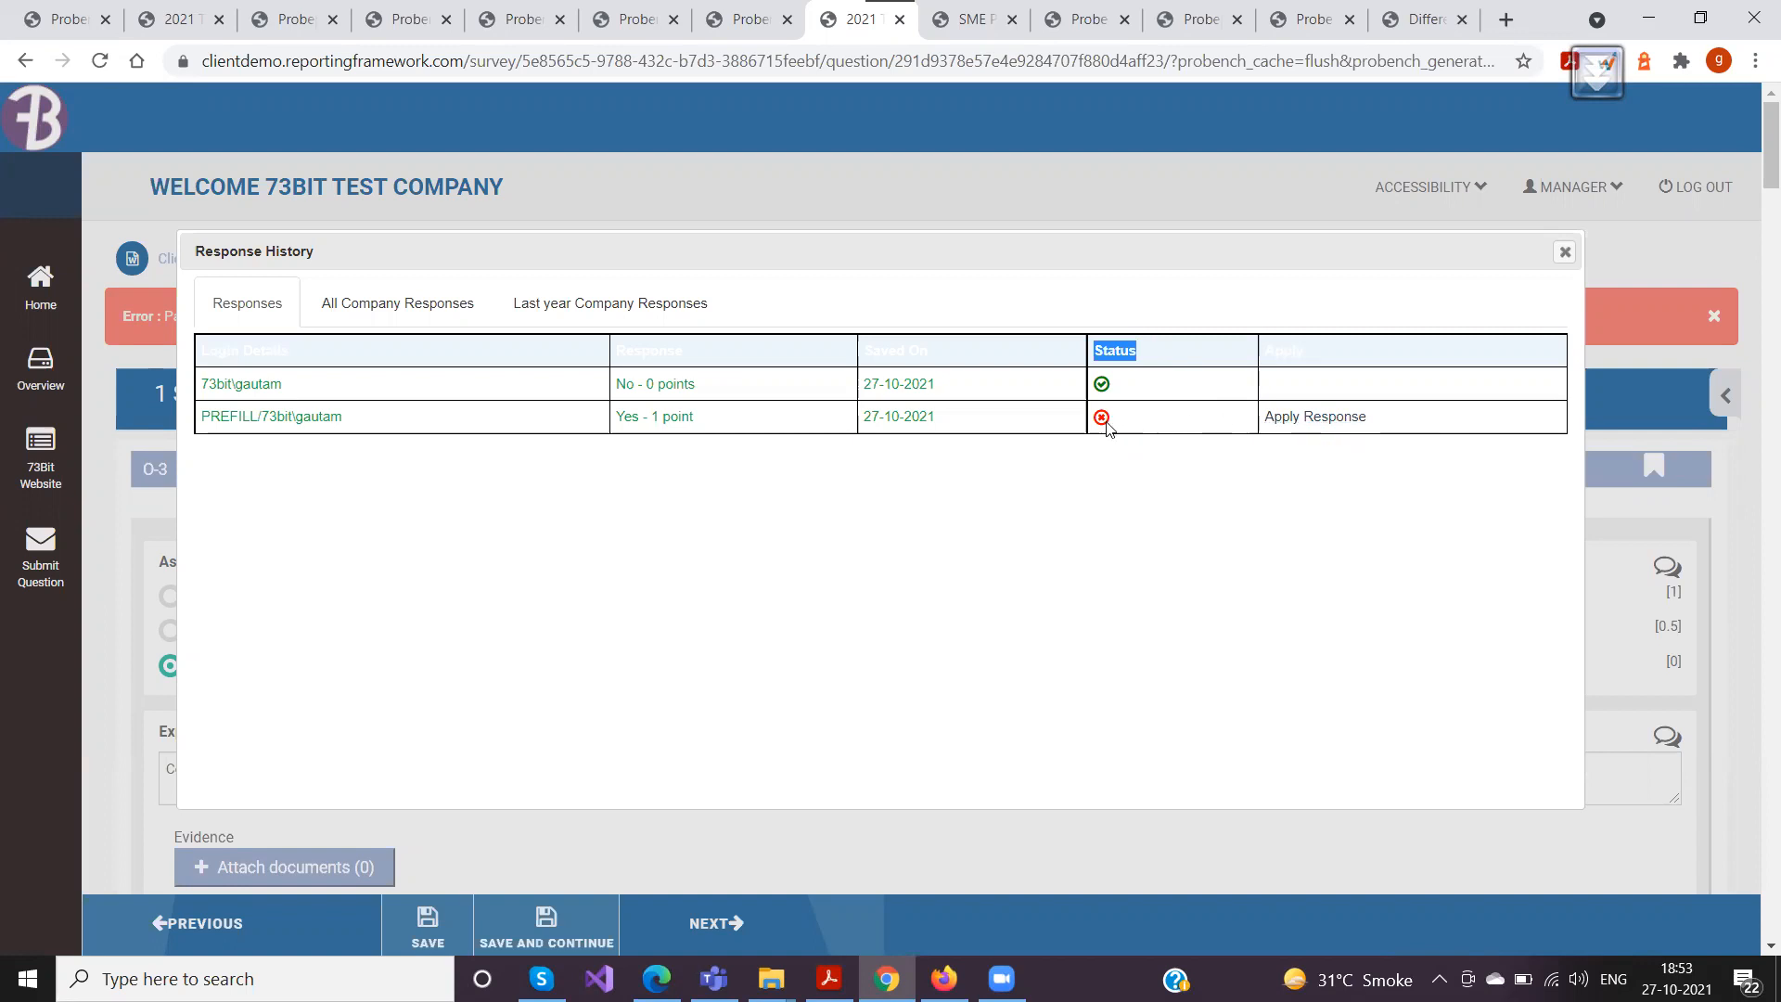
Reapply the "Yes - 1 point" response from O-3's assessment history, appending its comment, and close the history
left_click_drag(717, 419, 577, 423)
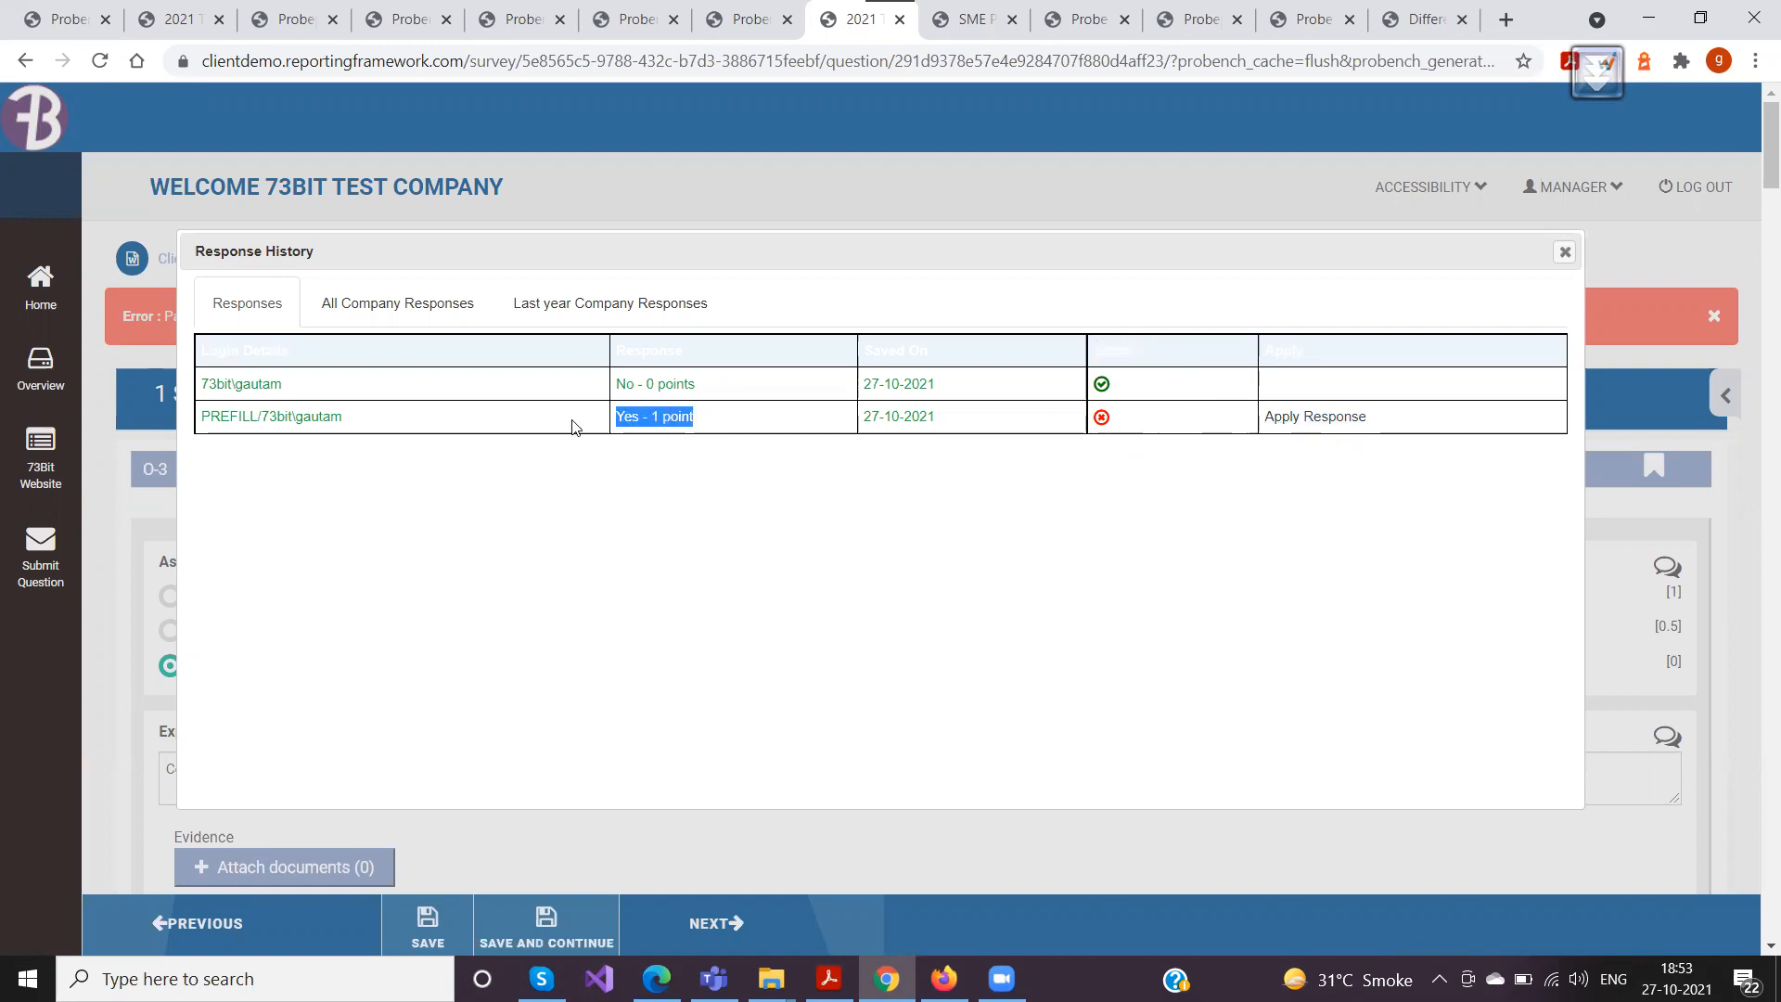
left_click(1296, 420)
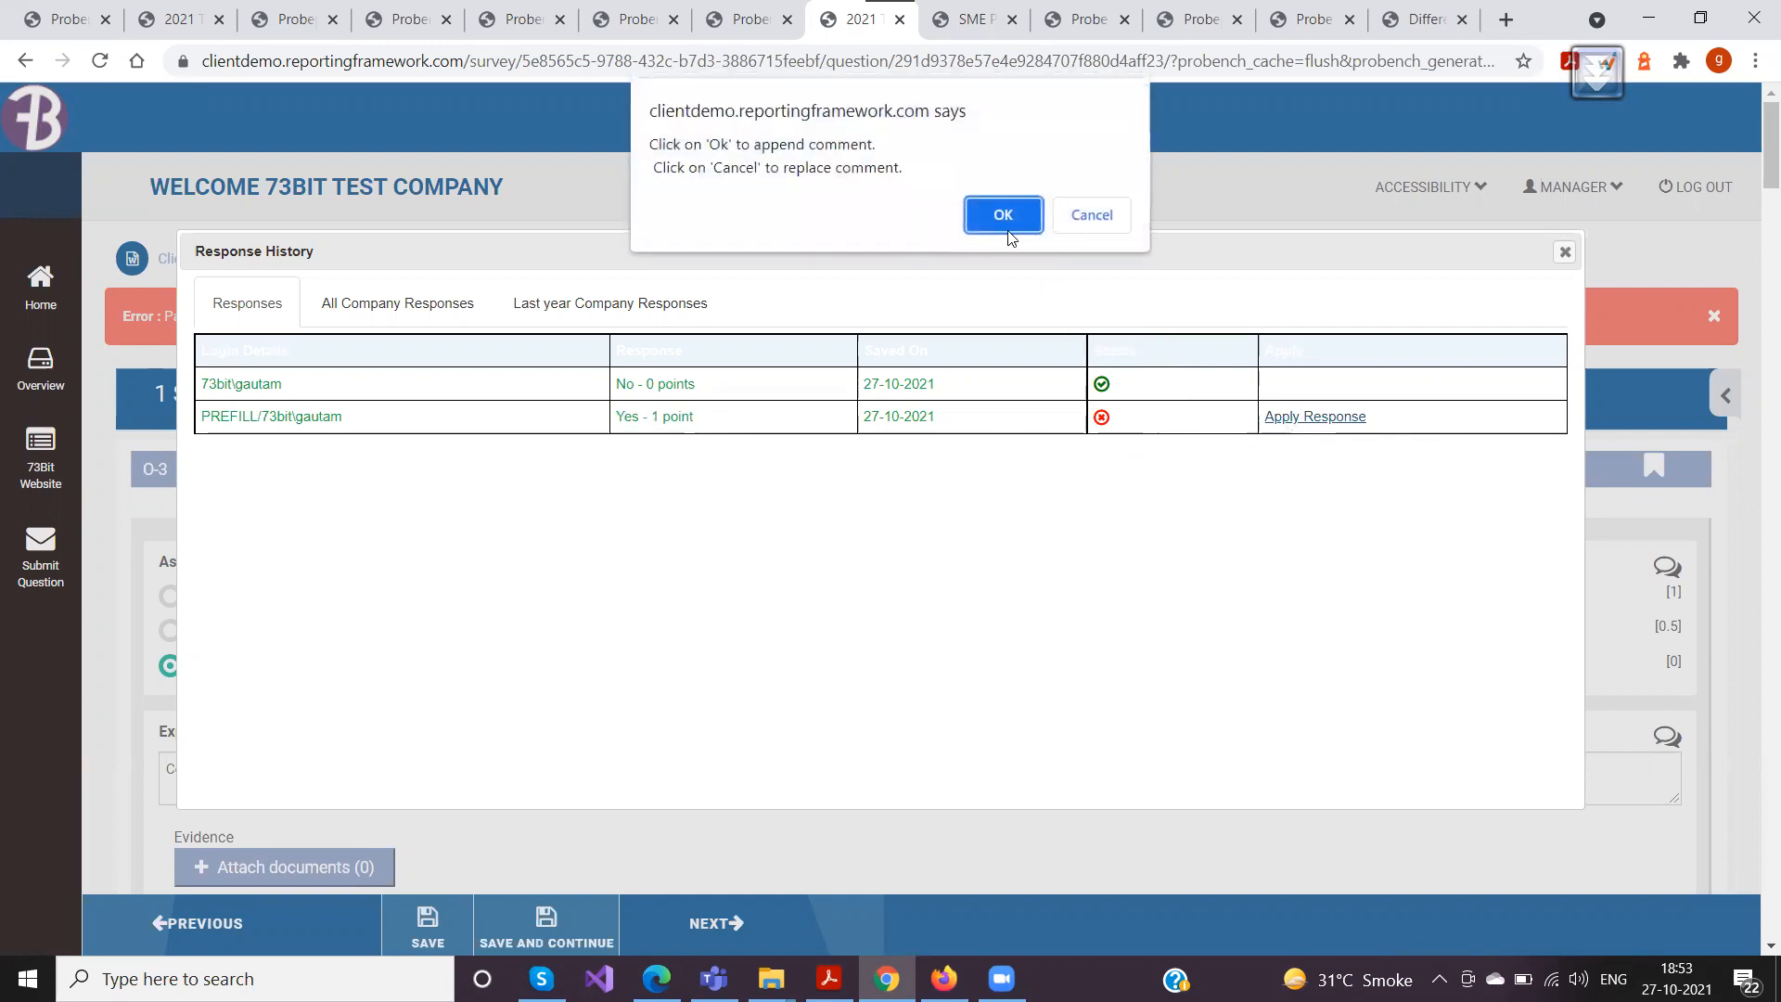
left_click(1002, 224)
left_click(1086, 193)
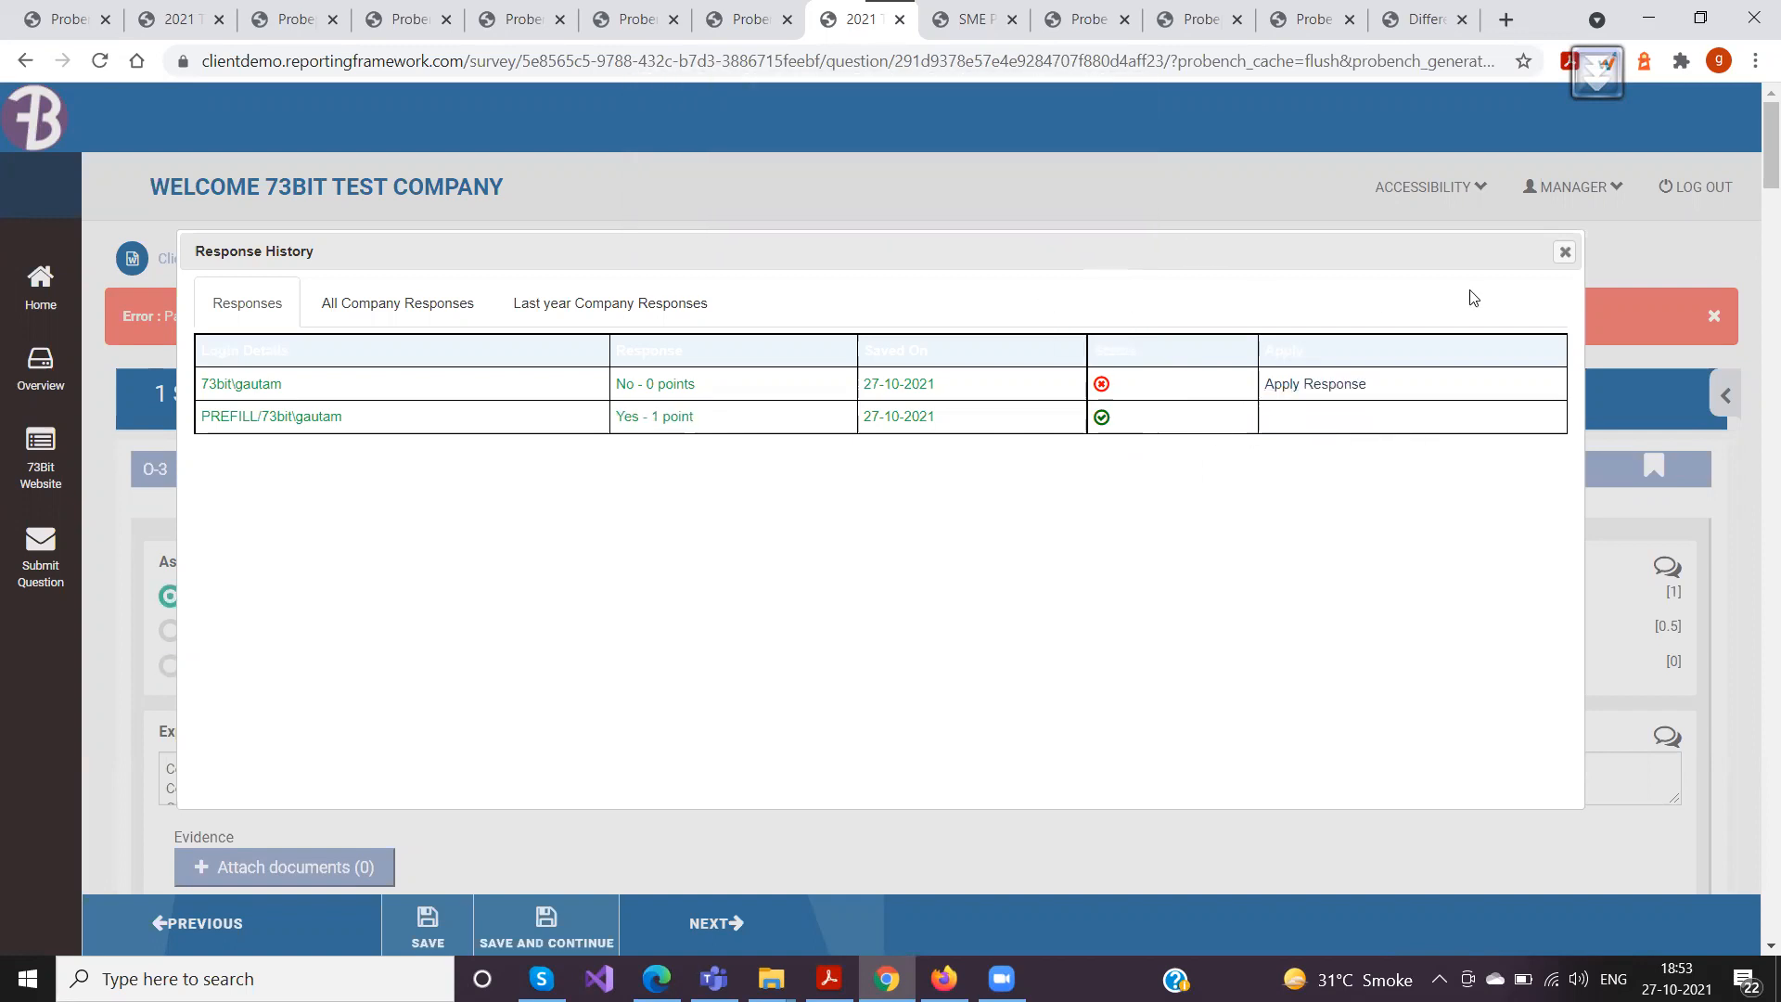
left_click(1564, 253)
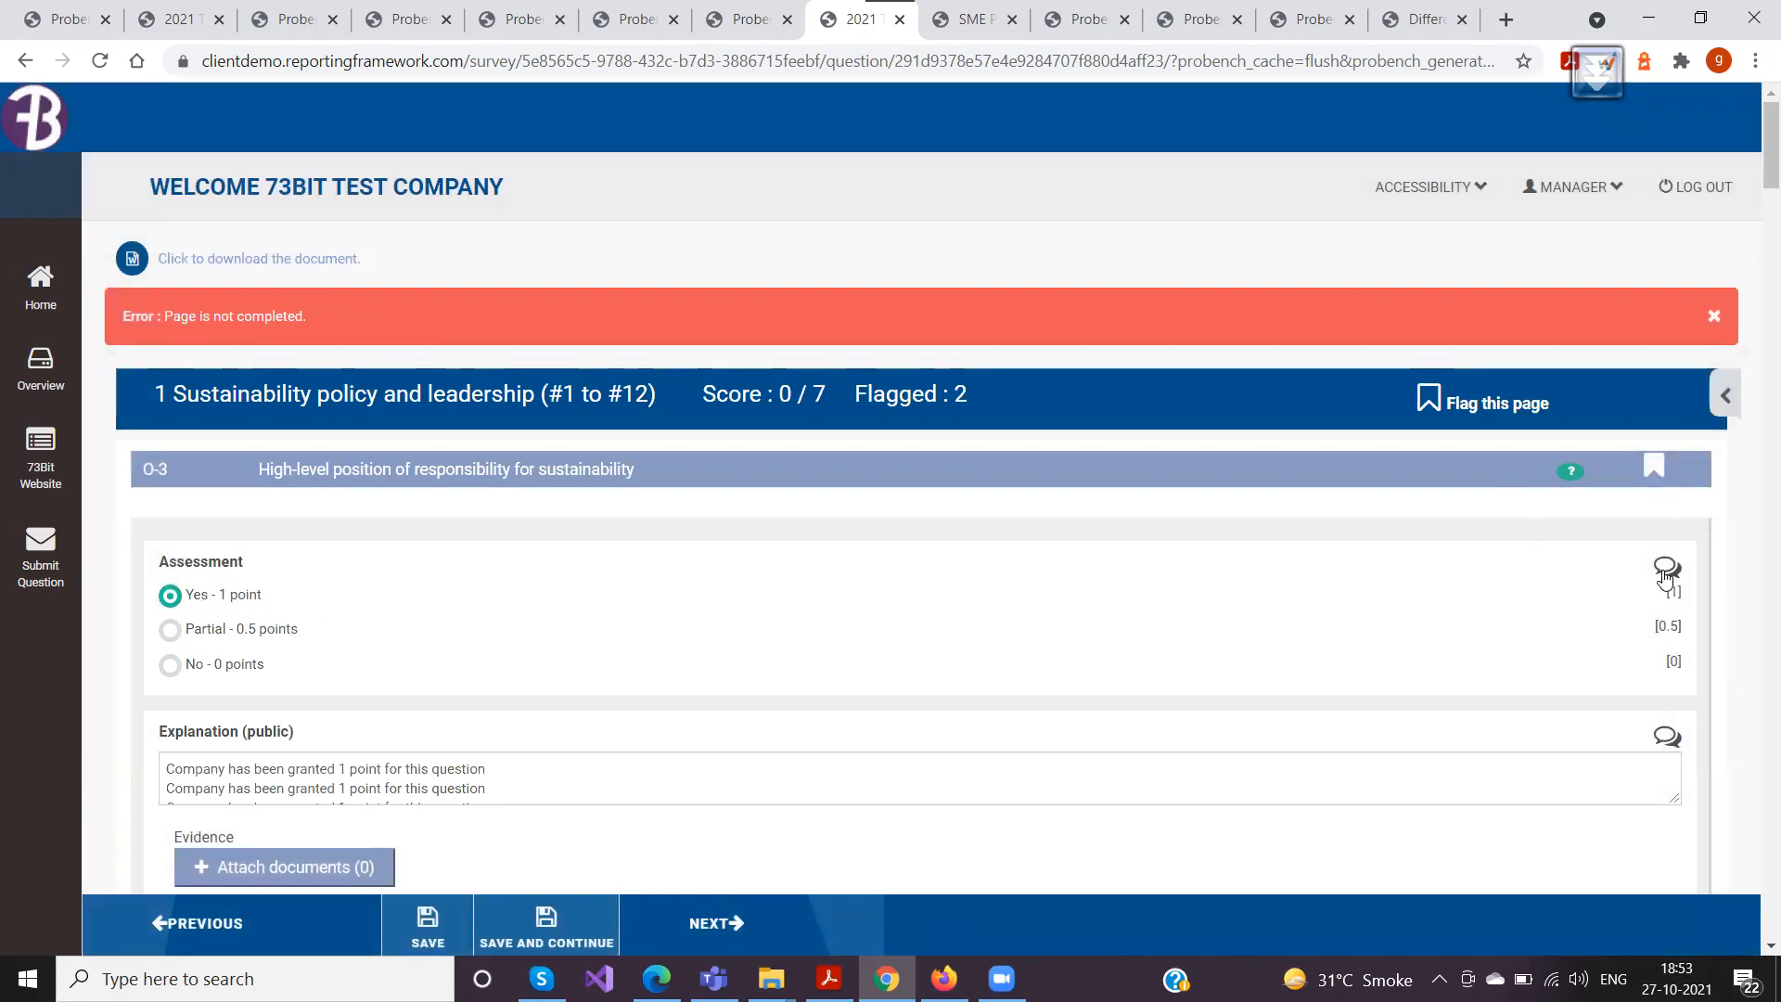
Reopen O-3's assessment response history and reapply the "No - 0 points" response
left_click(1411, 560)
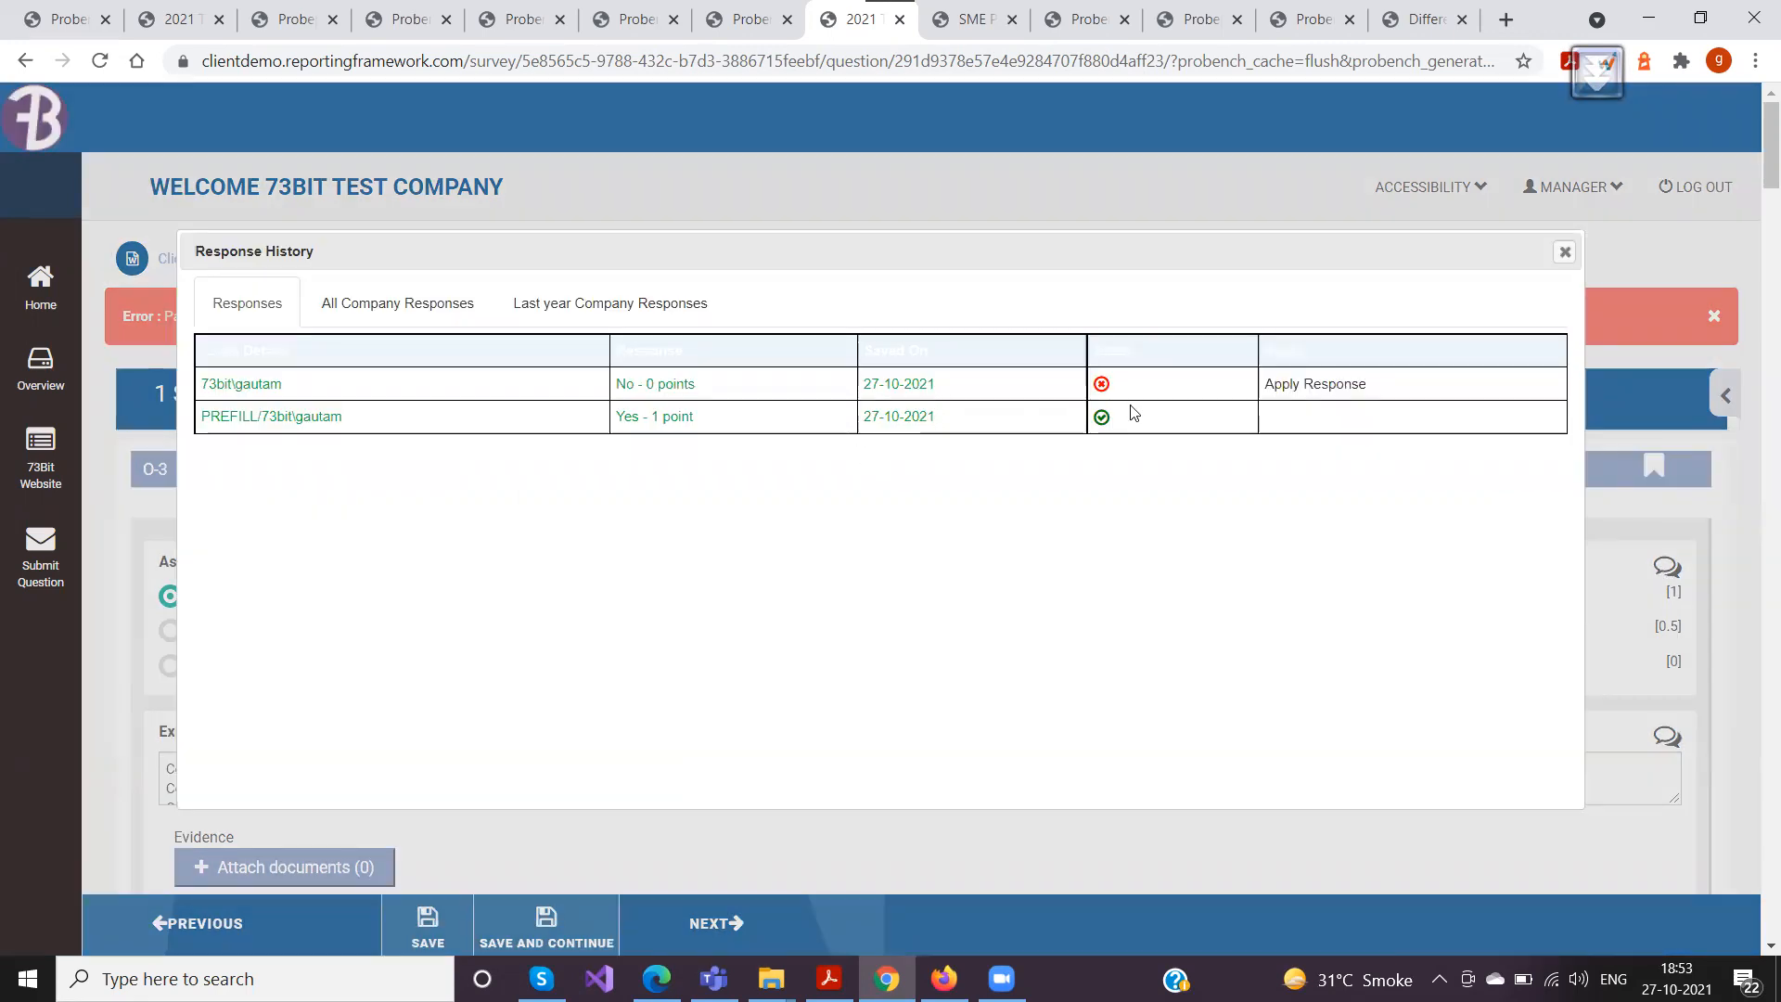
left_click_drag(820, 393, 597, 391)
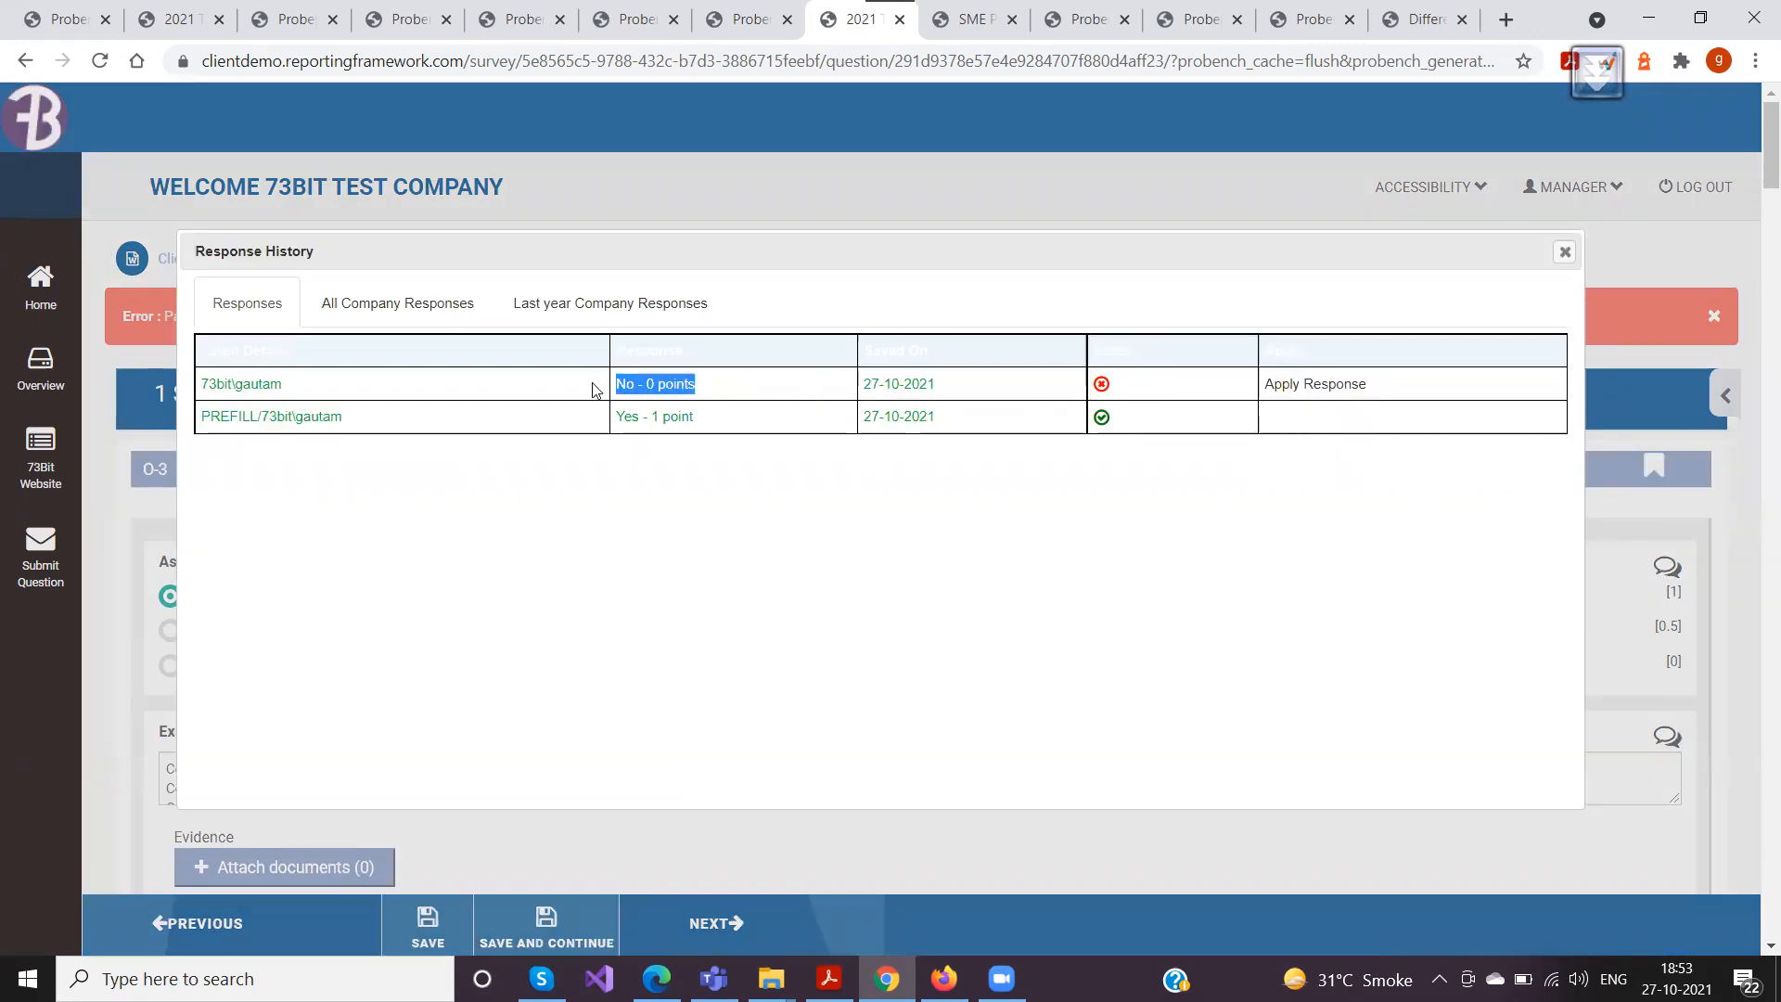
left_click(1336, 387)
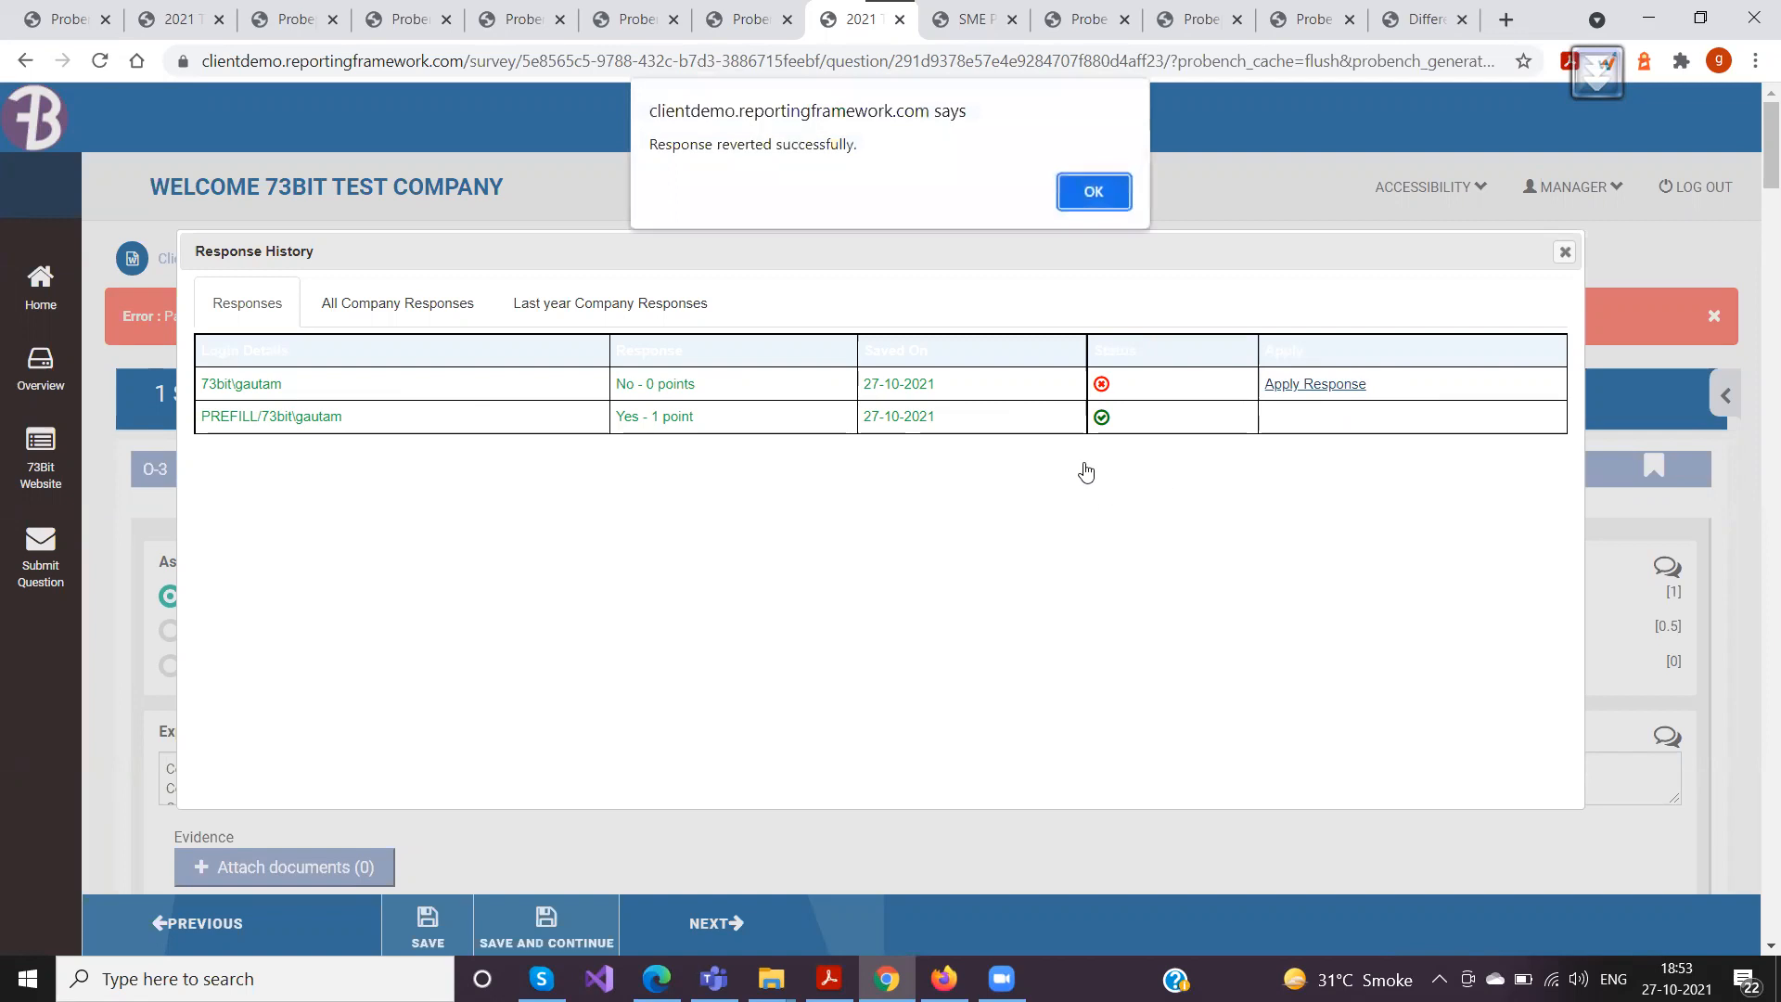
left_click(1095, 191)
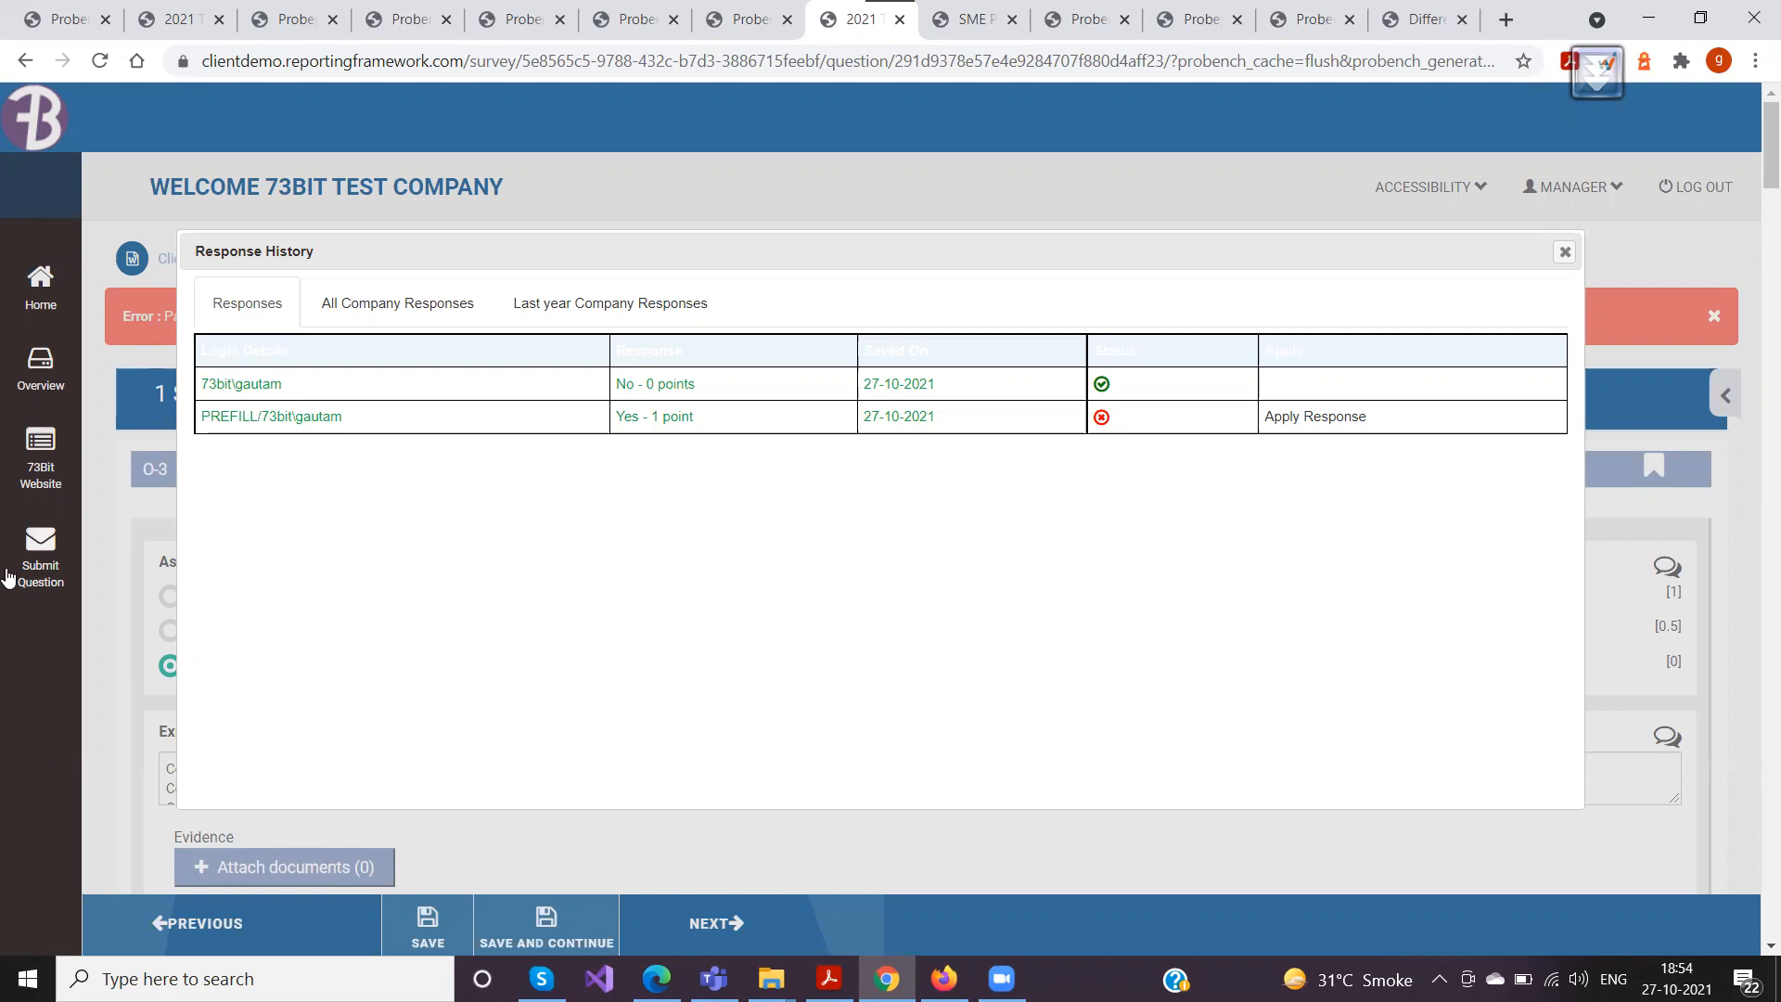
Compare the current user's responses with all company responses and last year's company responses for O-3, and close the history
left_click(353, 309)
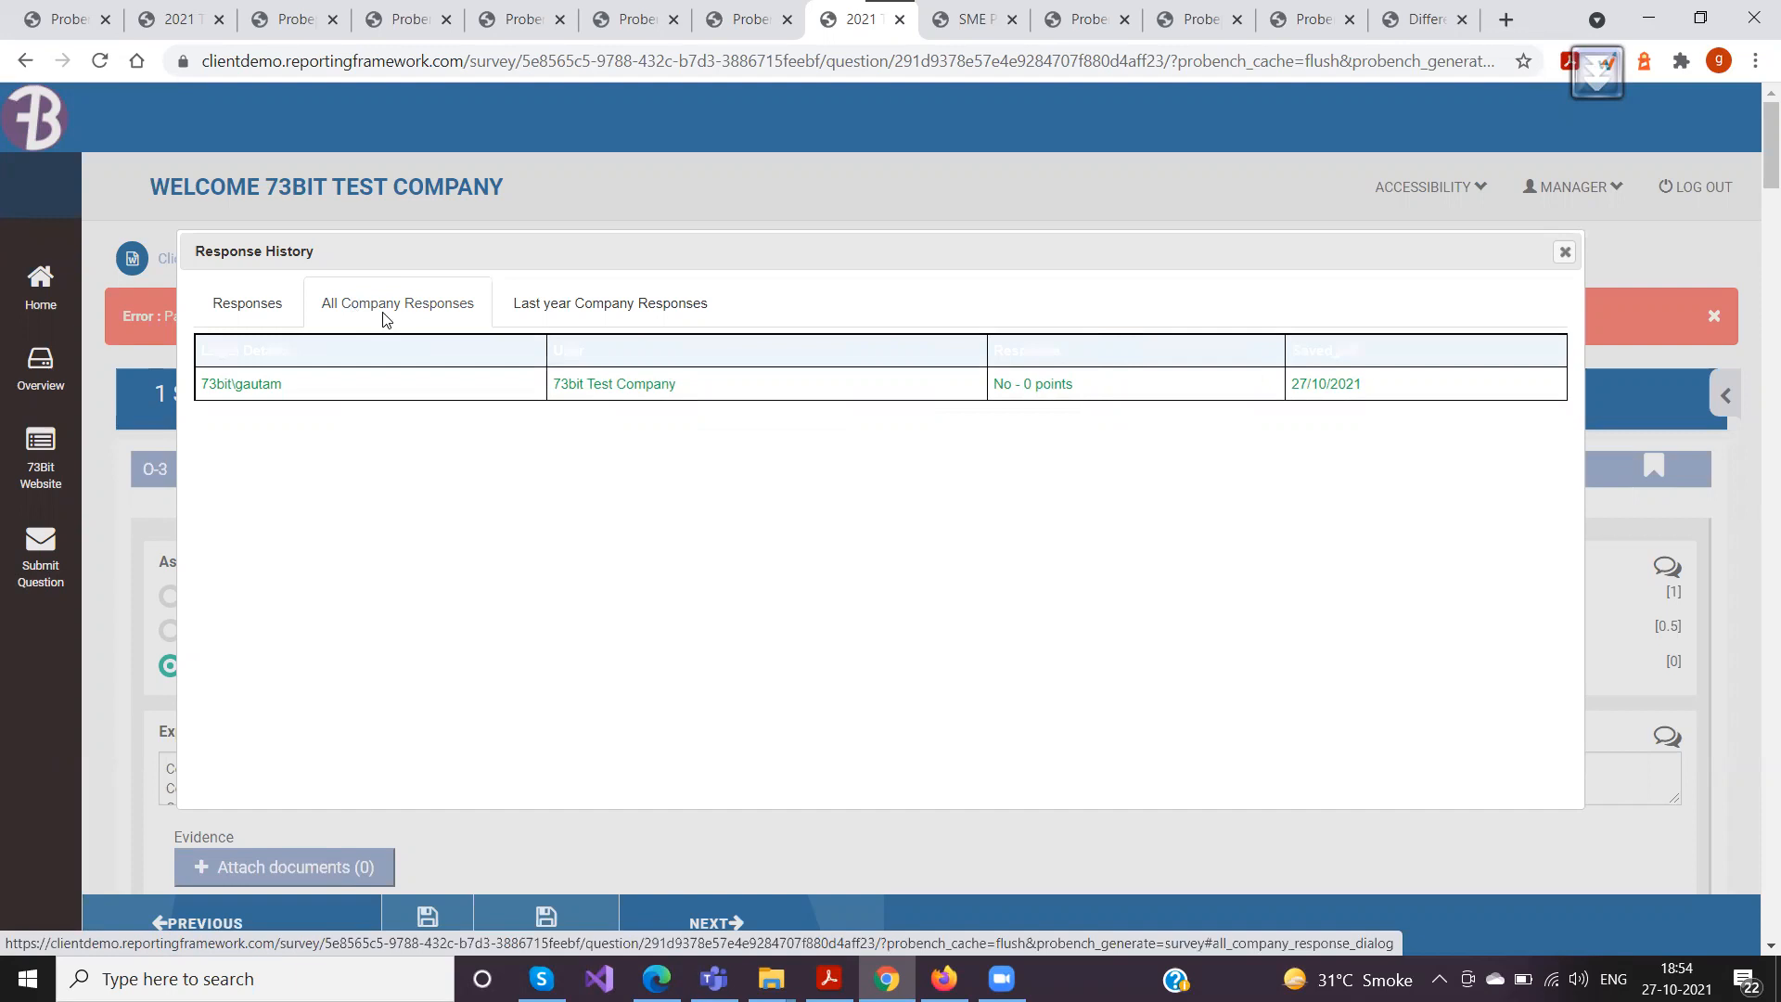
left_click(238, 305)
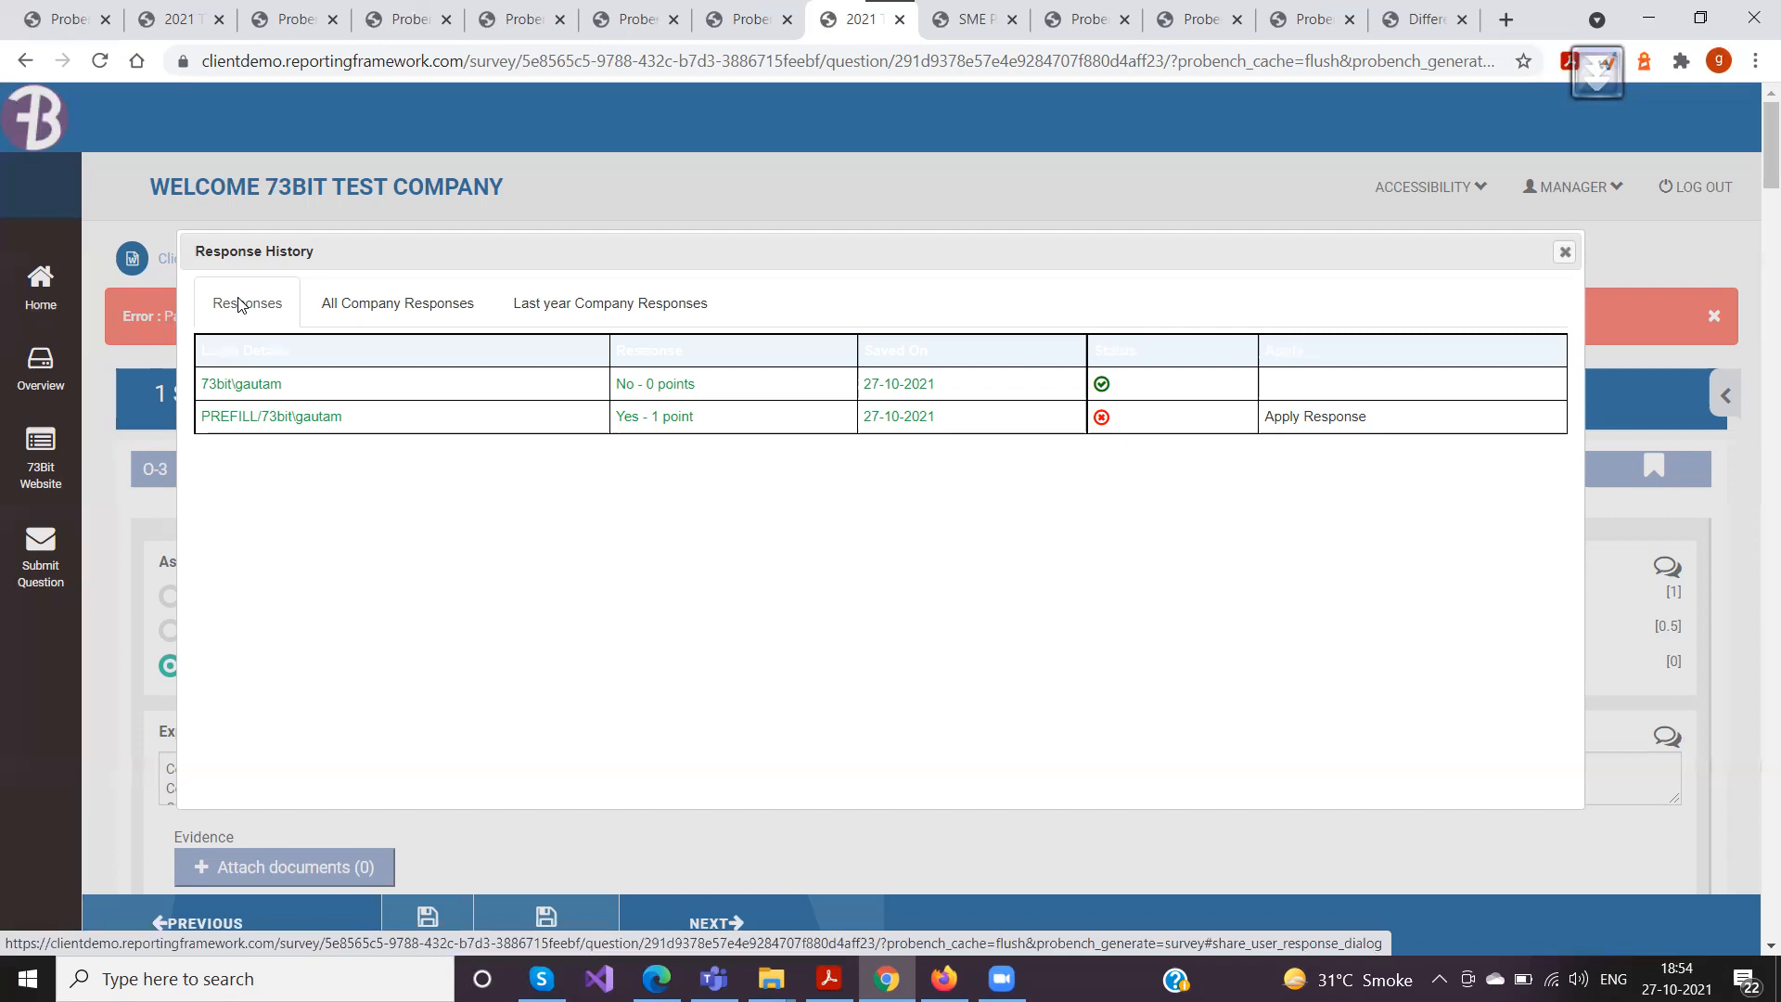
left_click(376, 308)
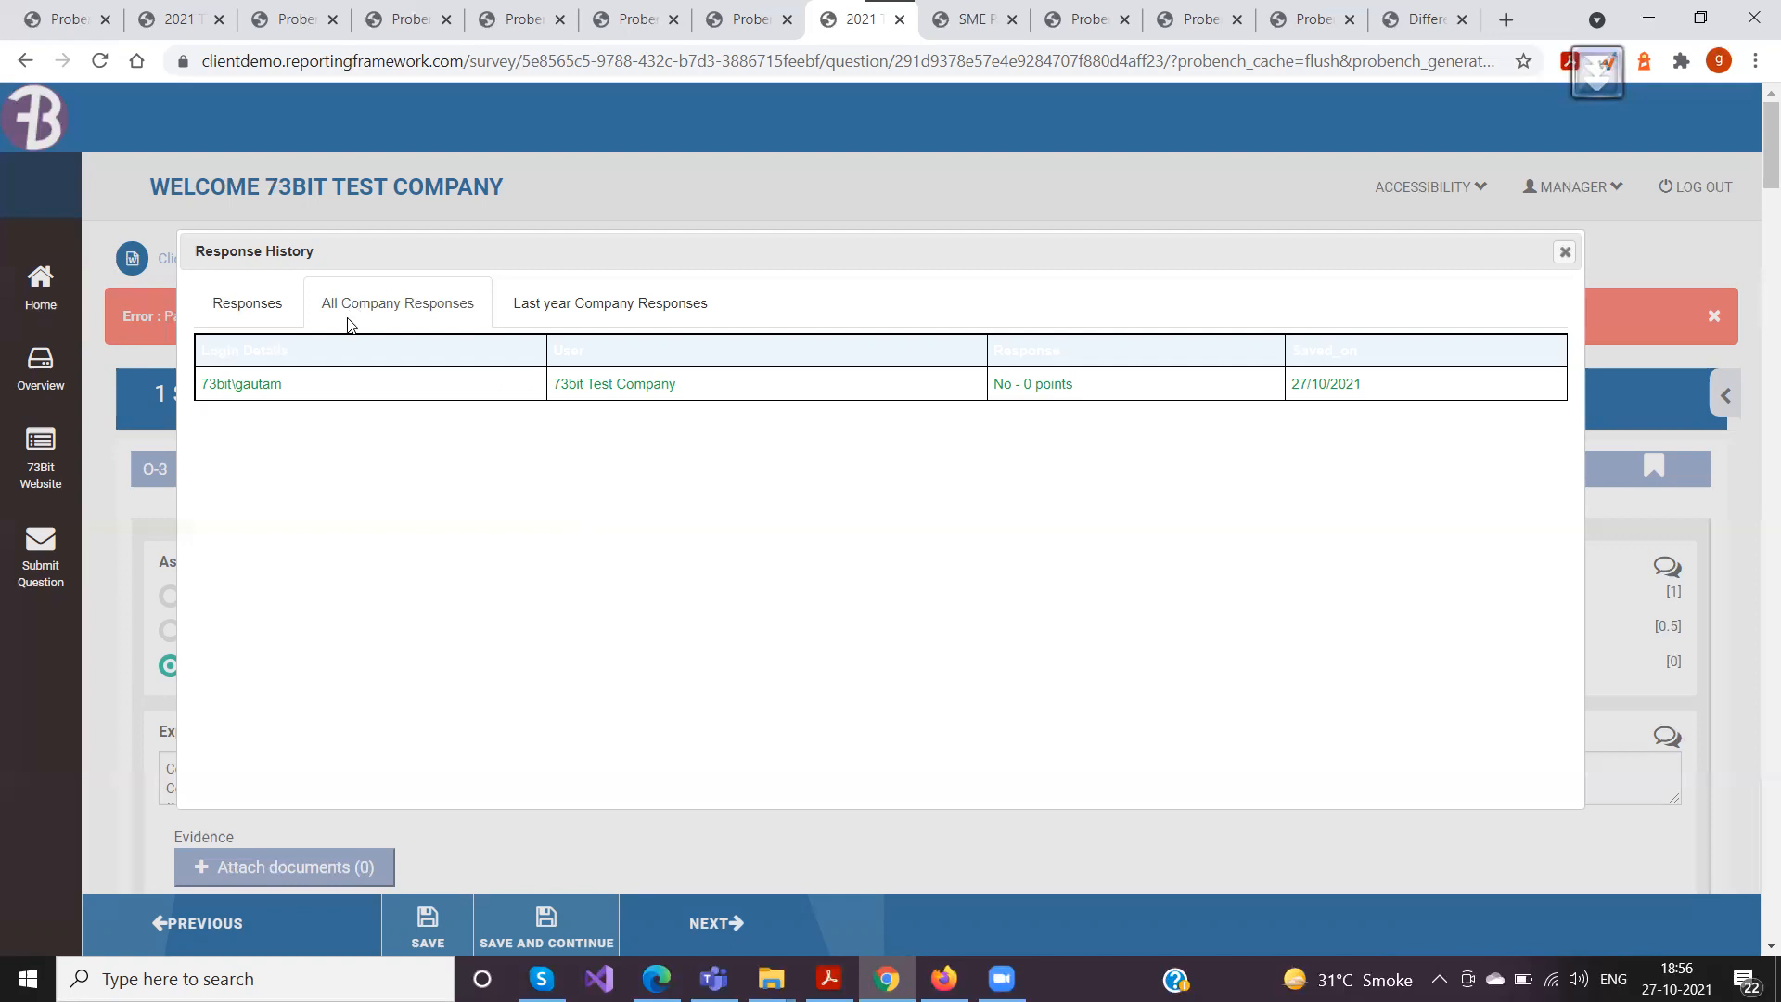
left_click(544, 316)
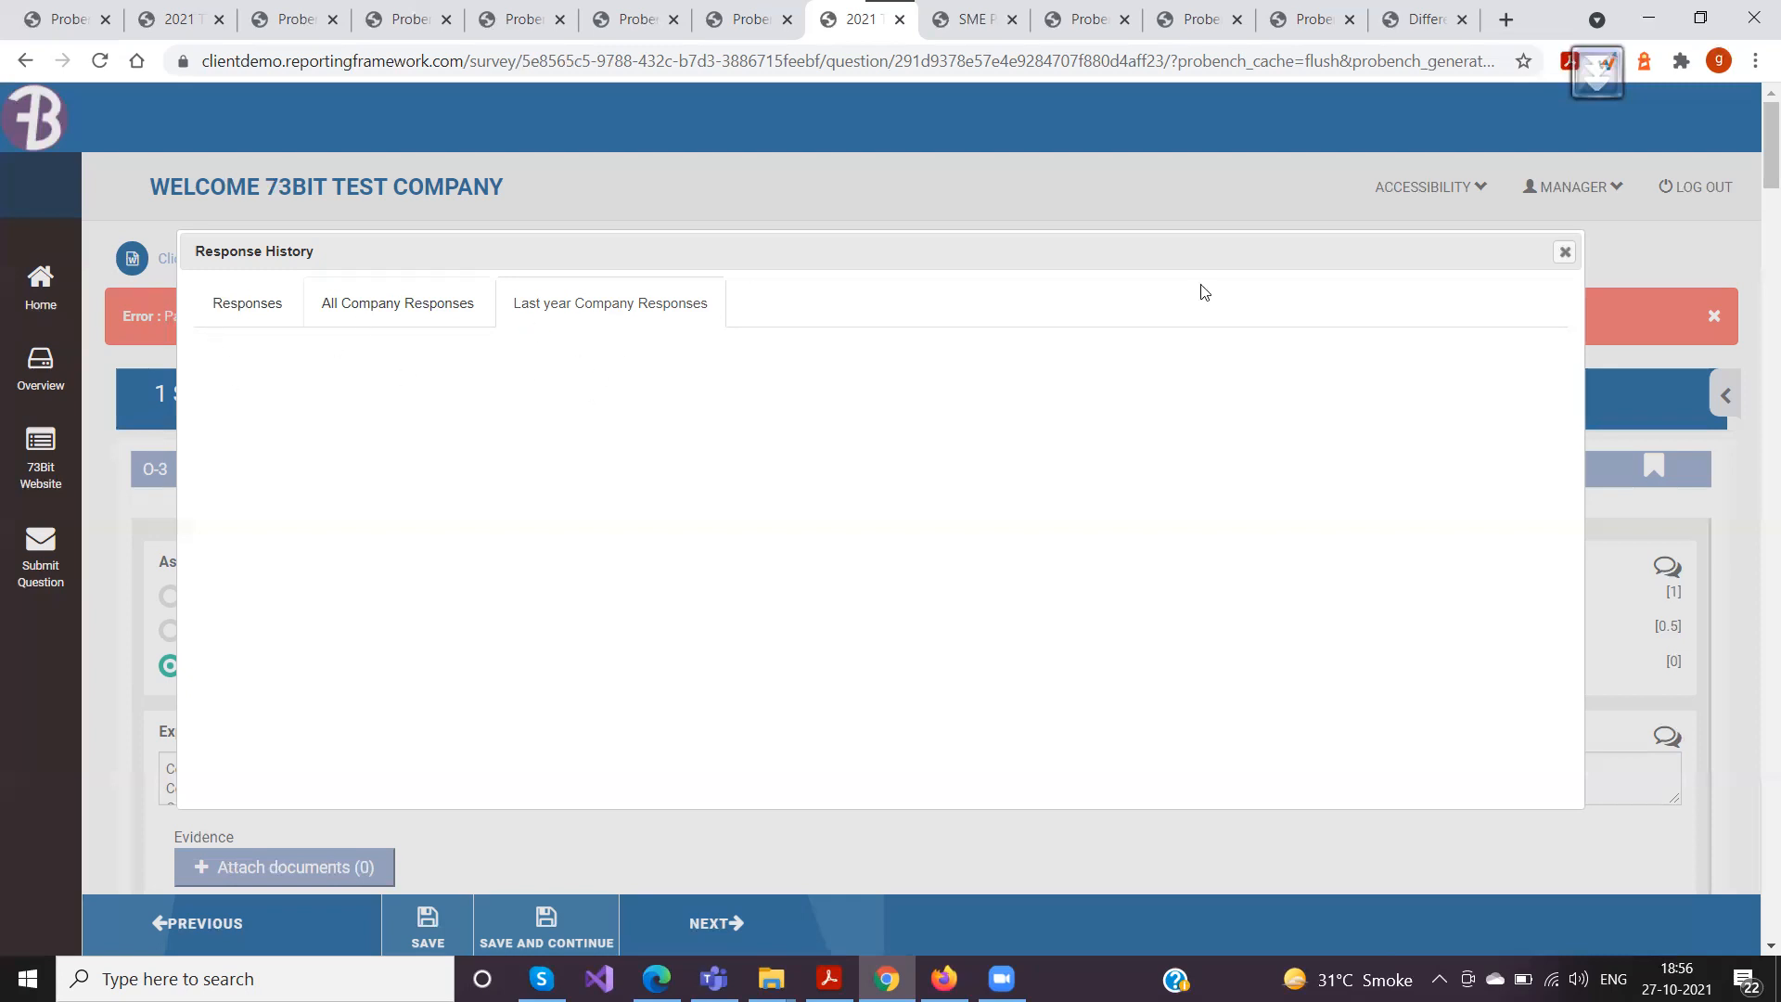
left_click(1565, 253)
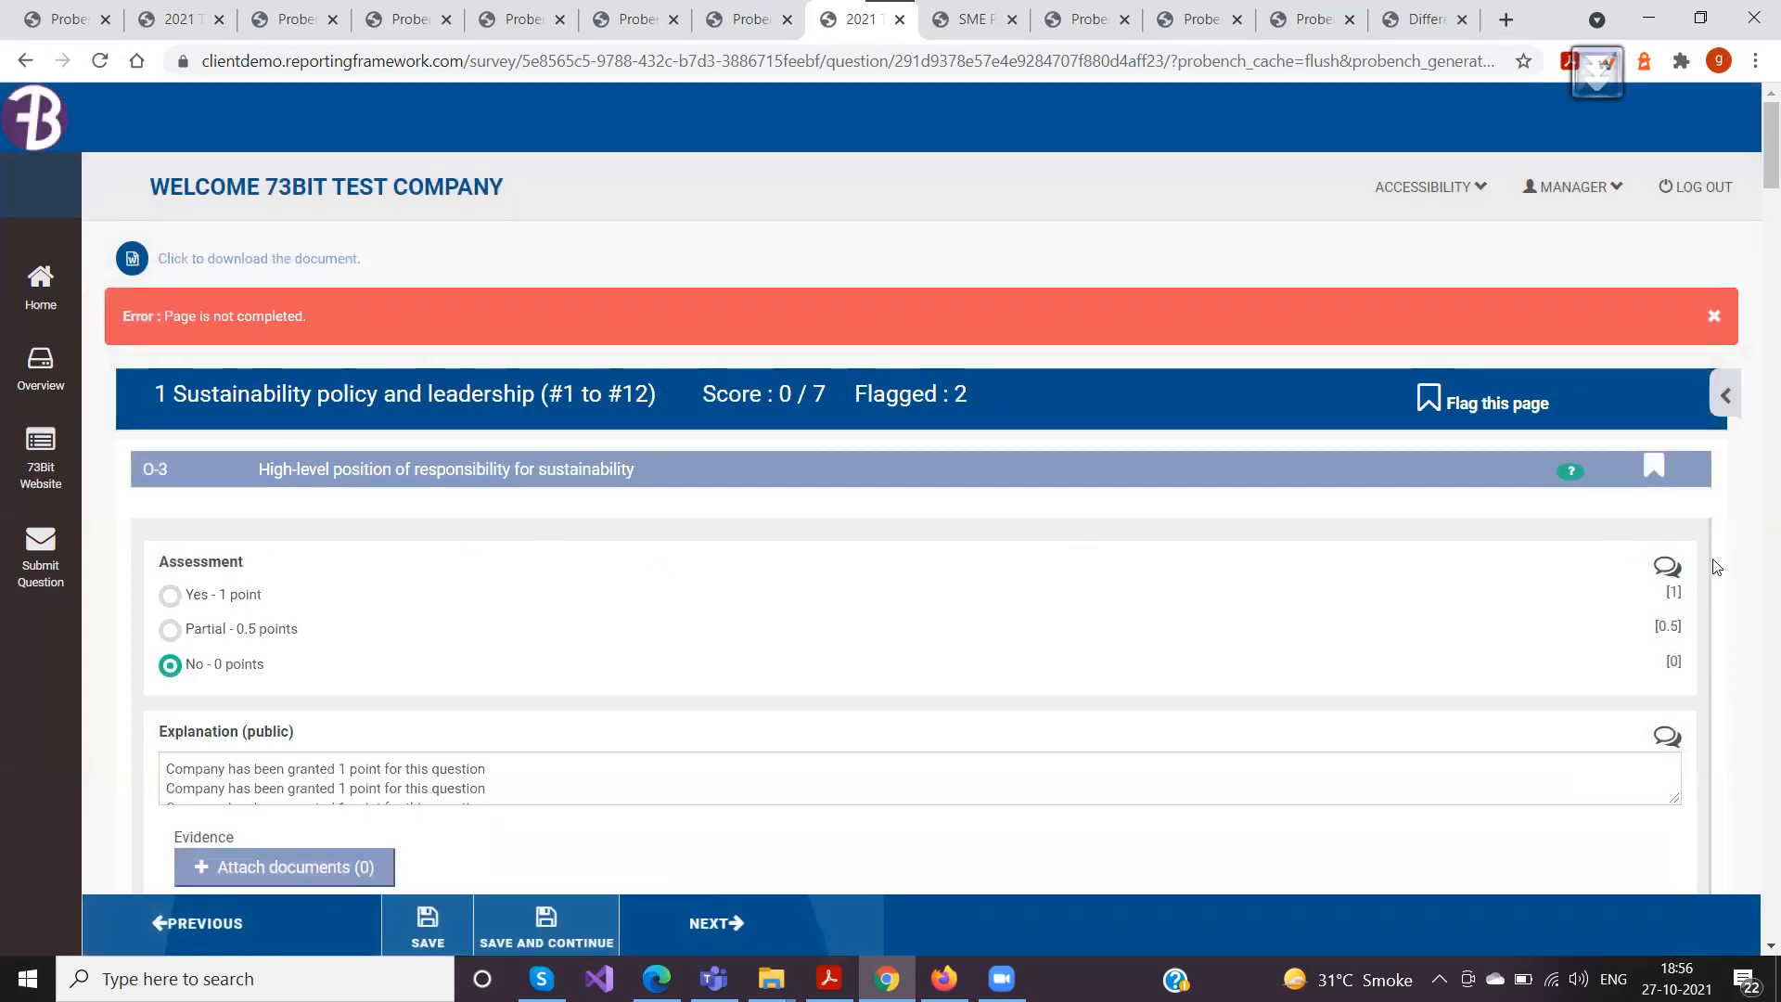
Check the user's response history for O-3's public explanation and close it
scroll(823, 571, "down", 3)
left_click(1668, 493)
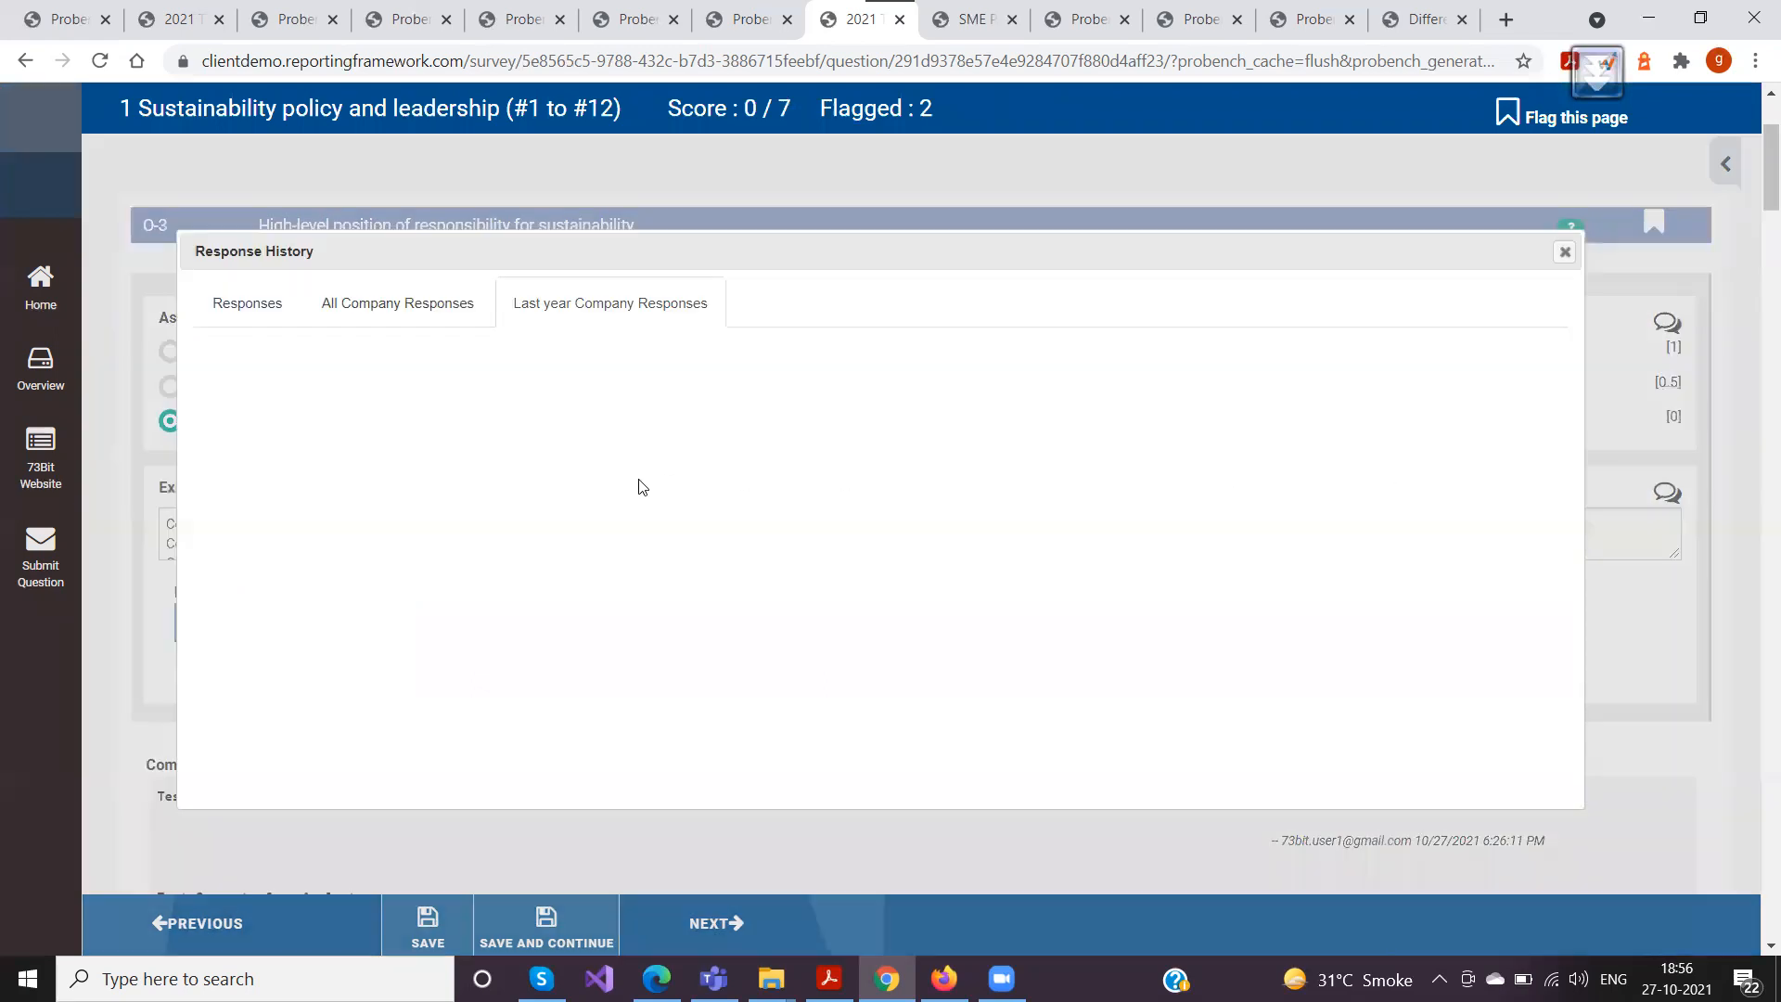
left_click(246, 306)
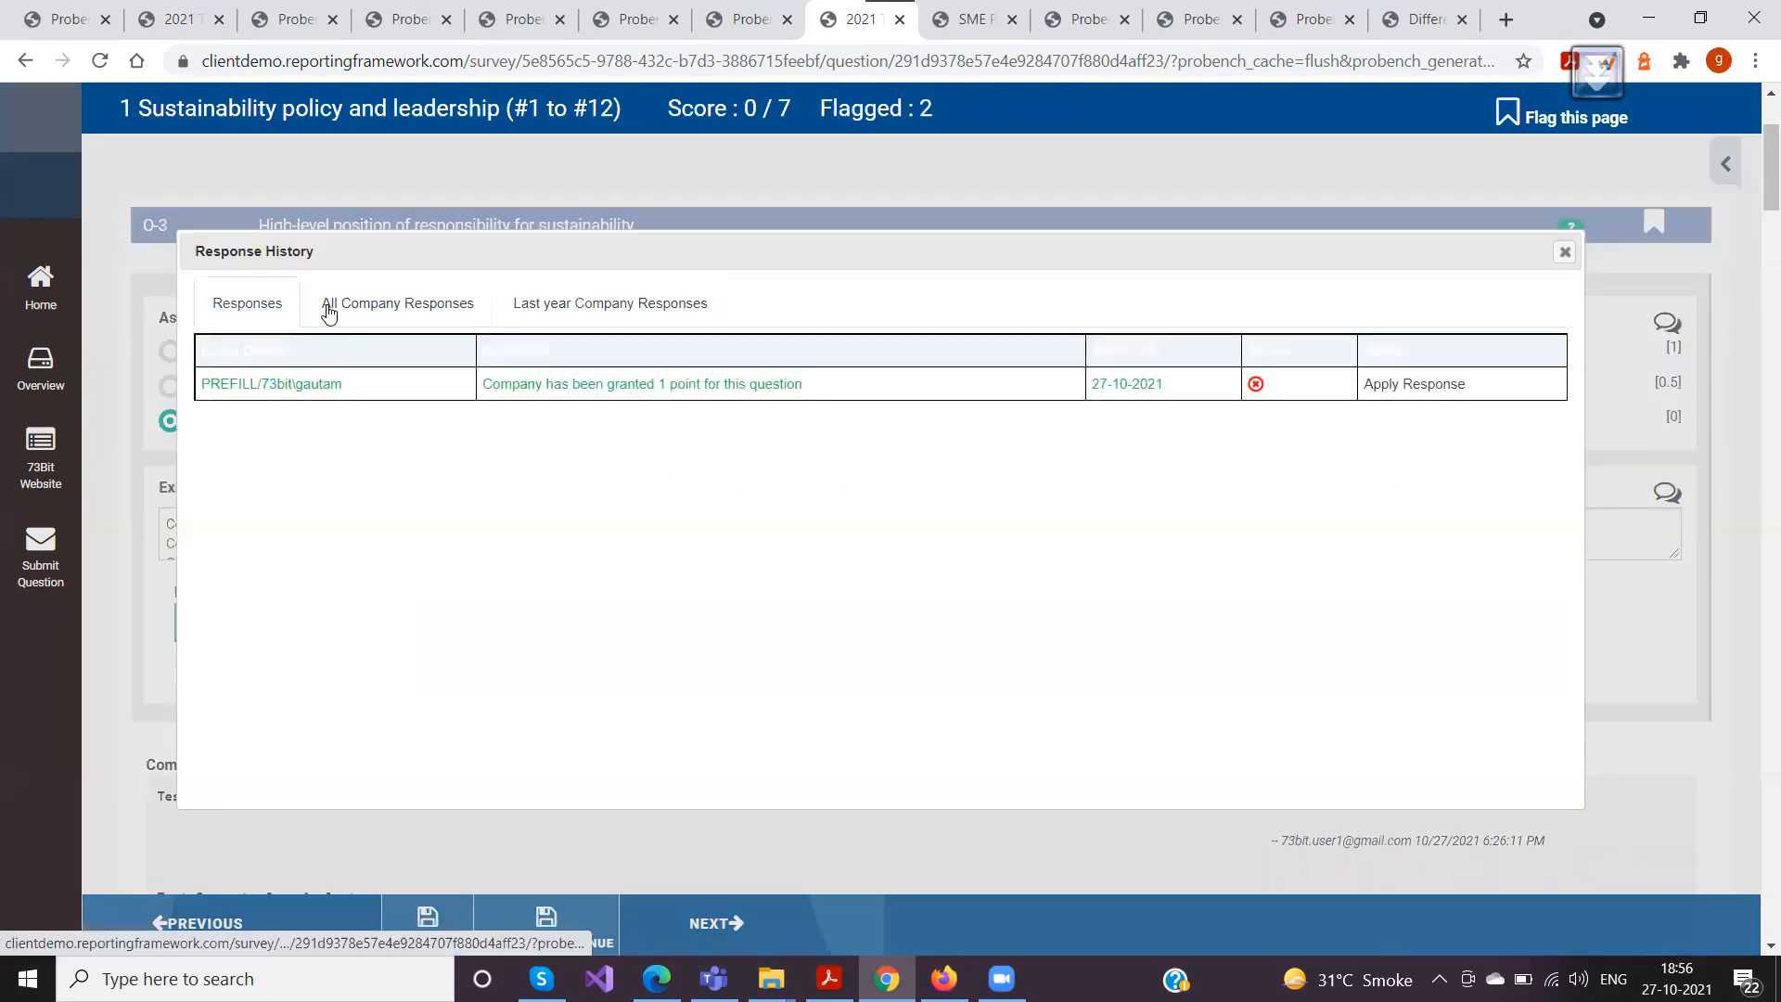
left_click(1564, 254)
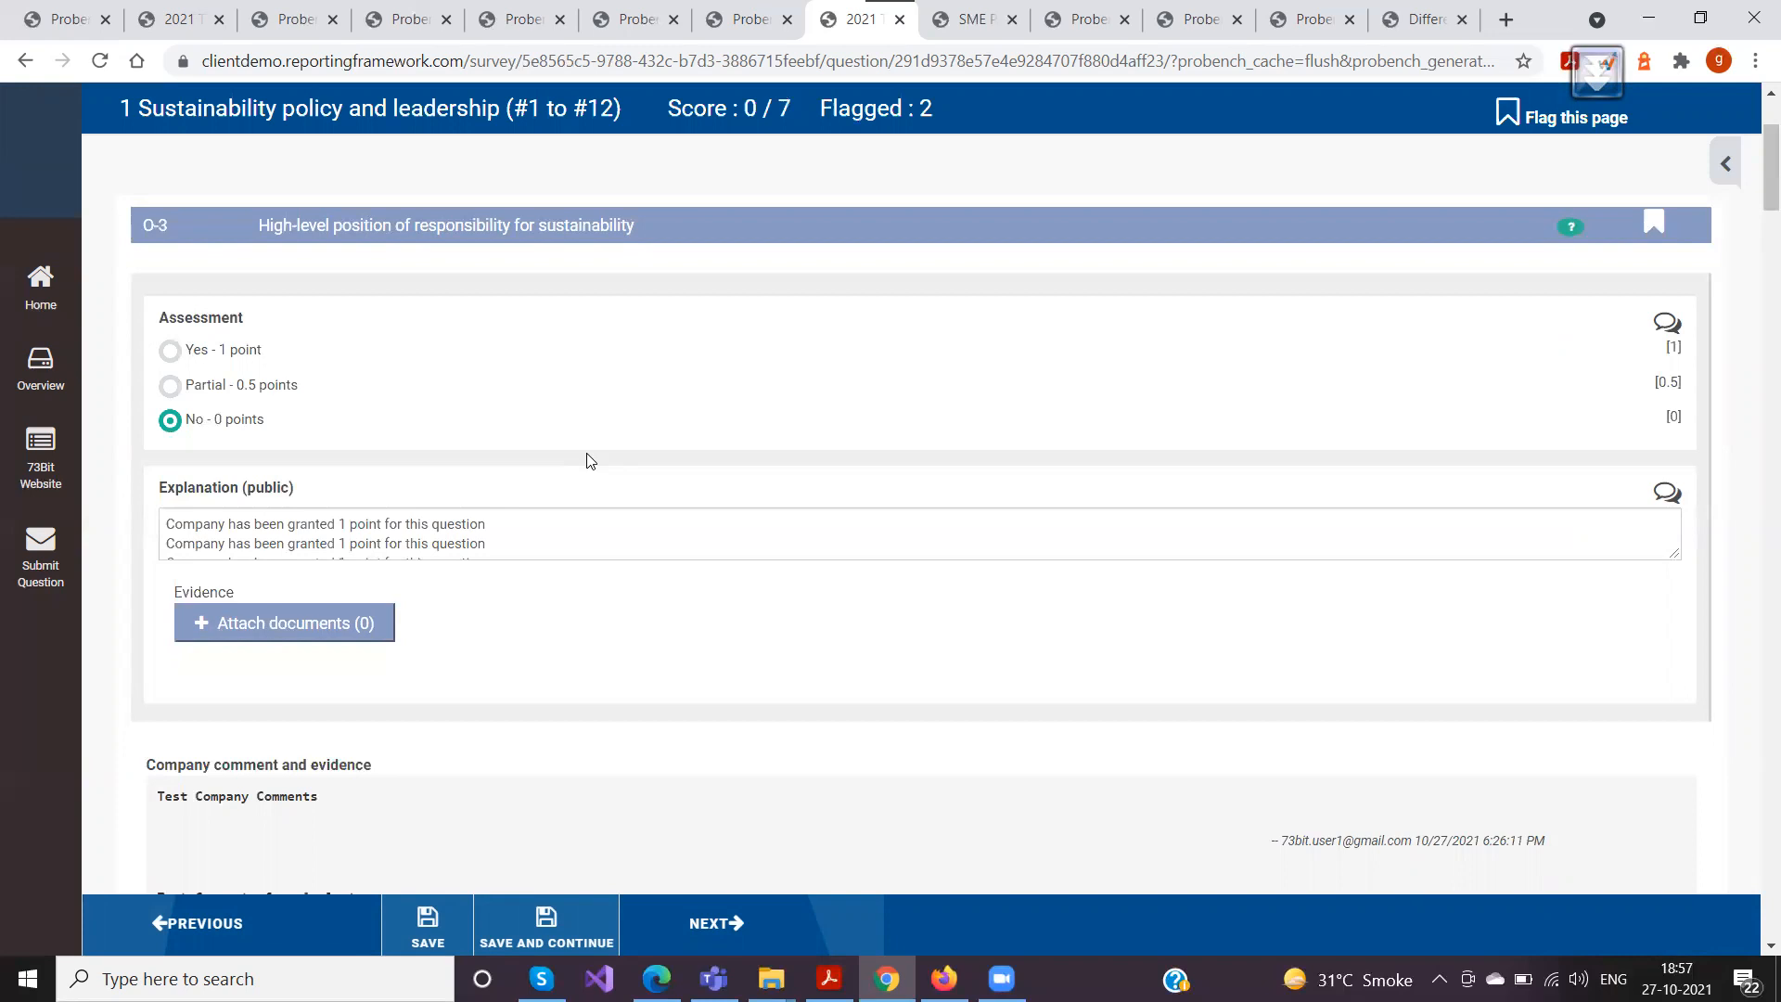
Clear all text from O-3's public explanation and save the survey page
scroll(706, 529, "down", 4)
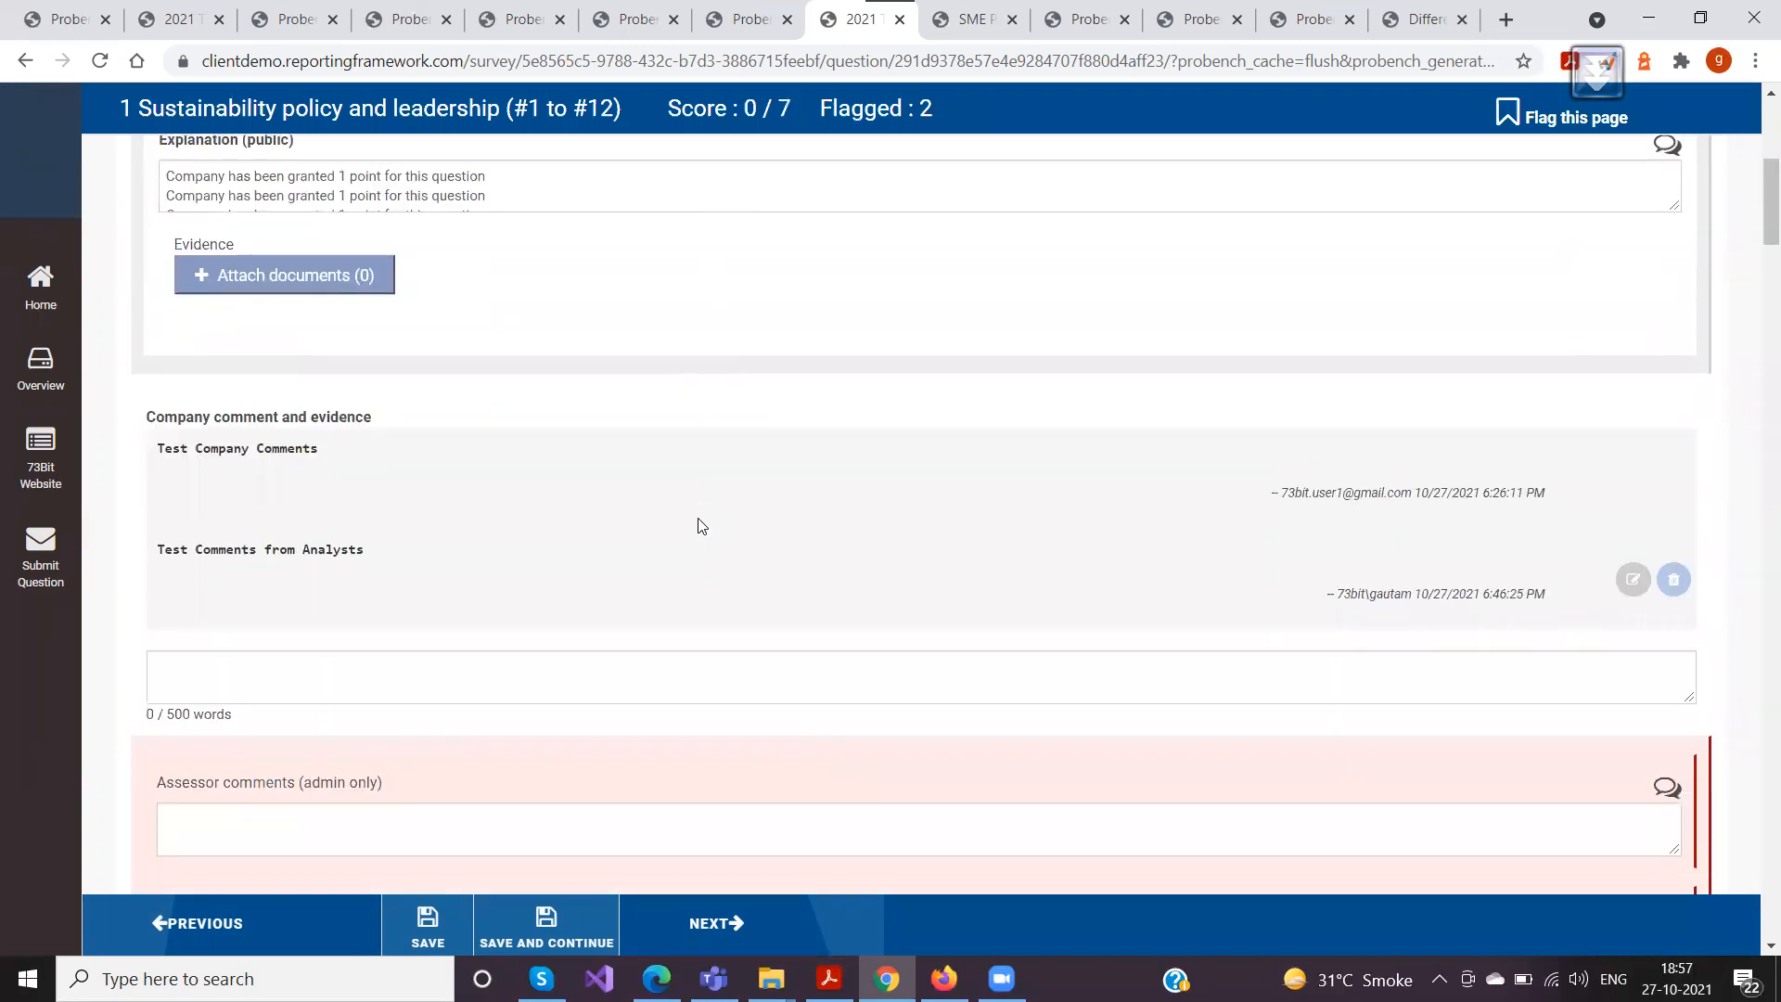
scroll(705, 534, "down", 3)
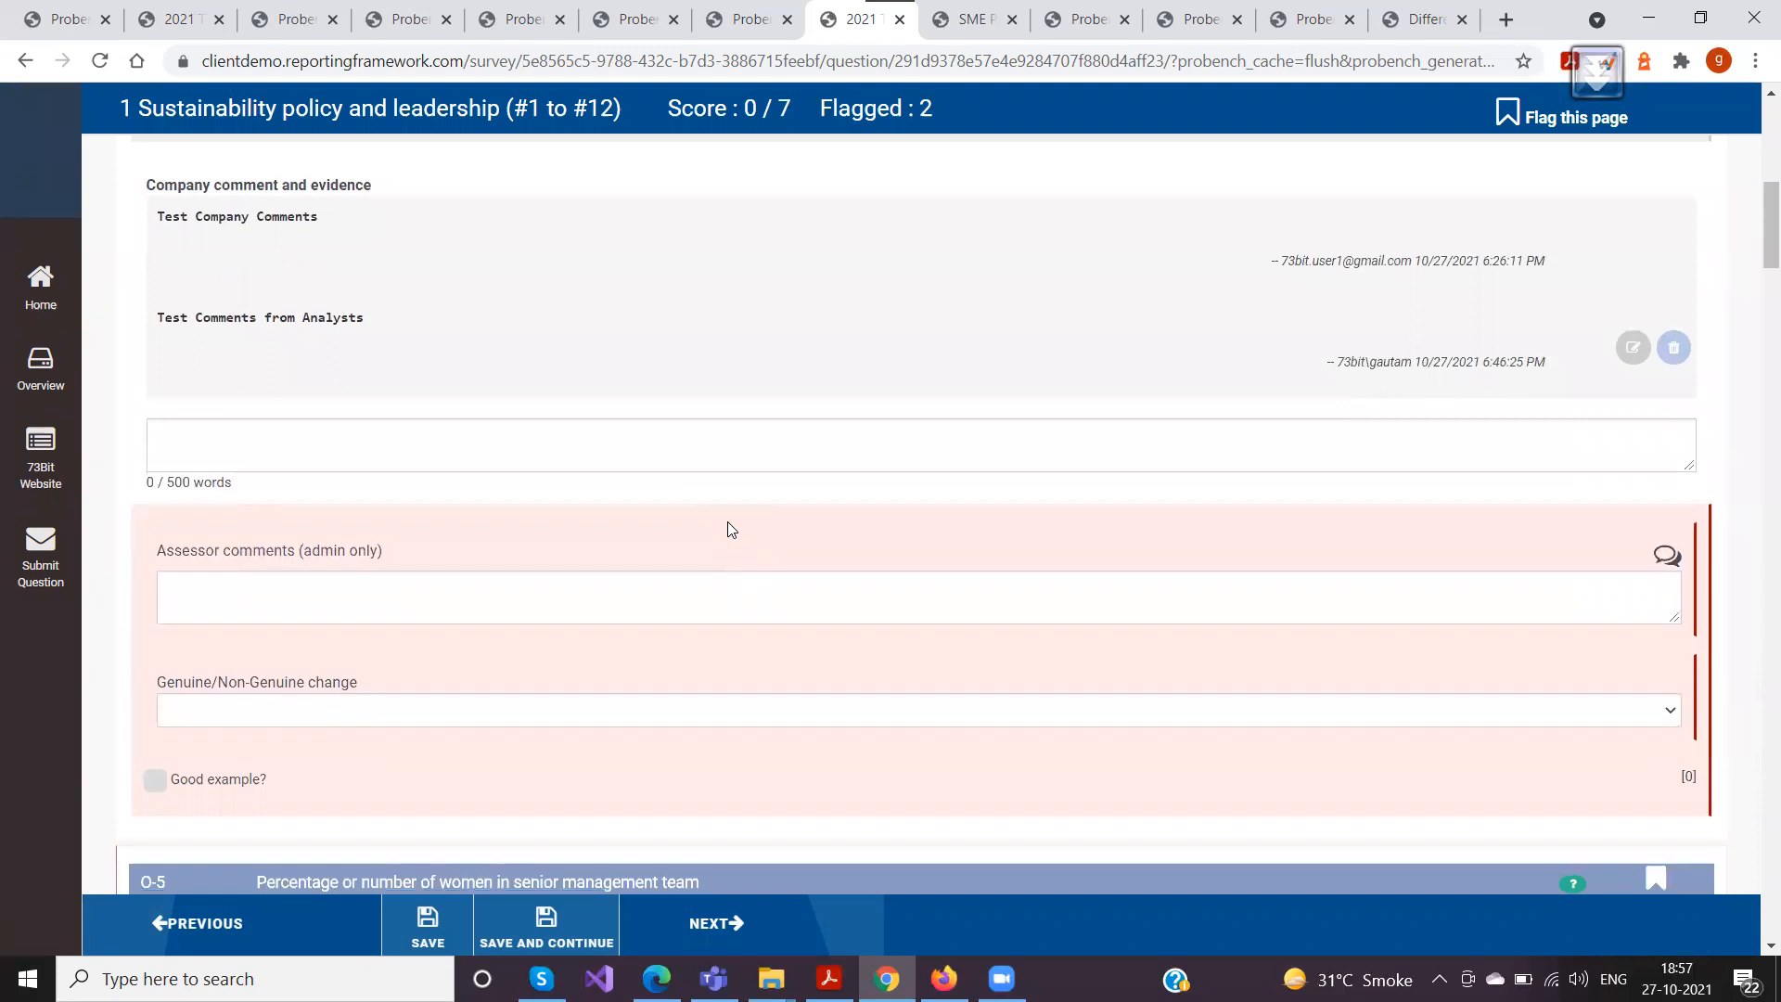
scroll(727, 521, "up", 7)
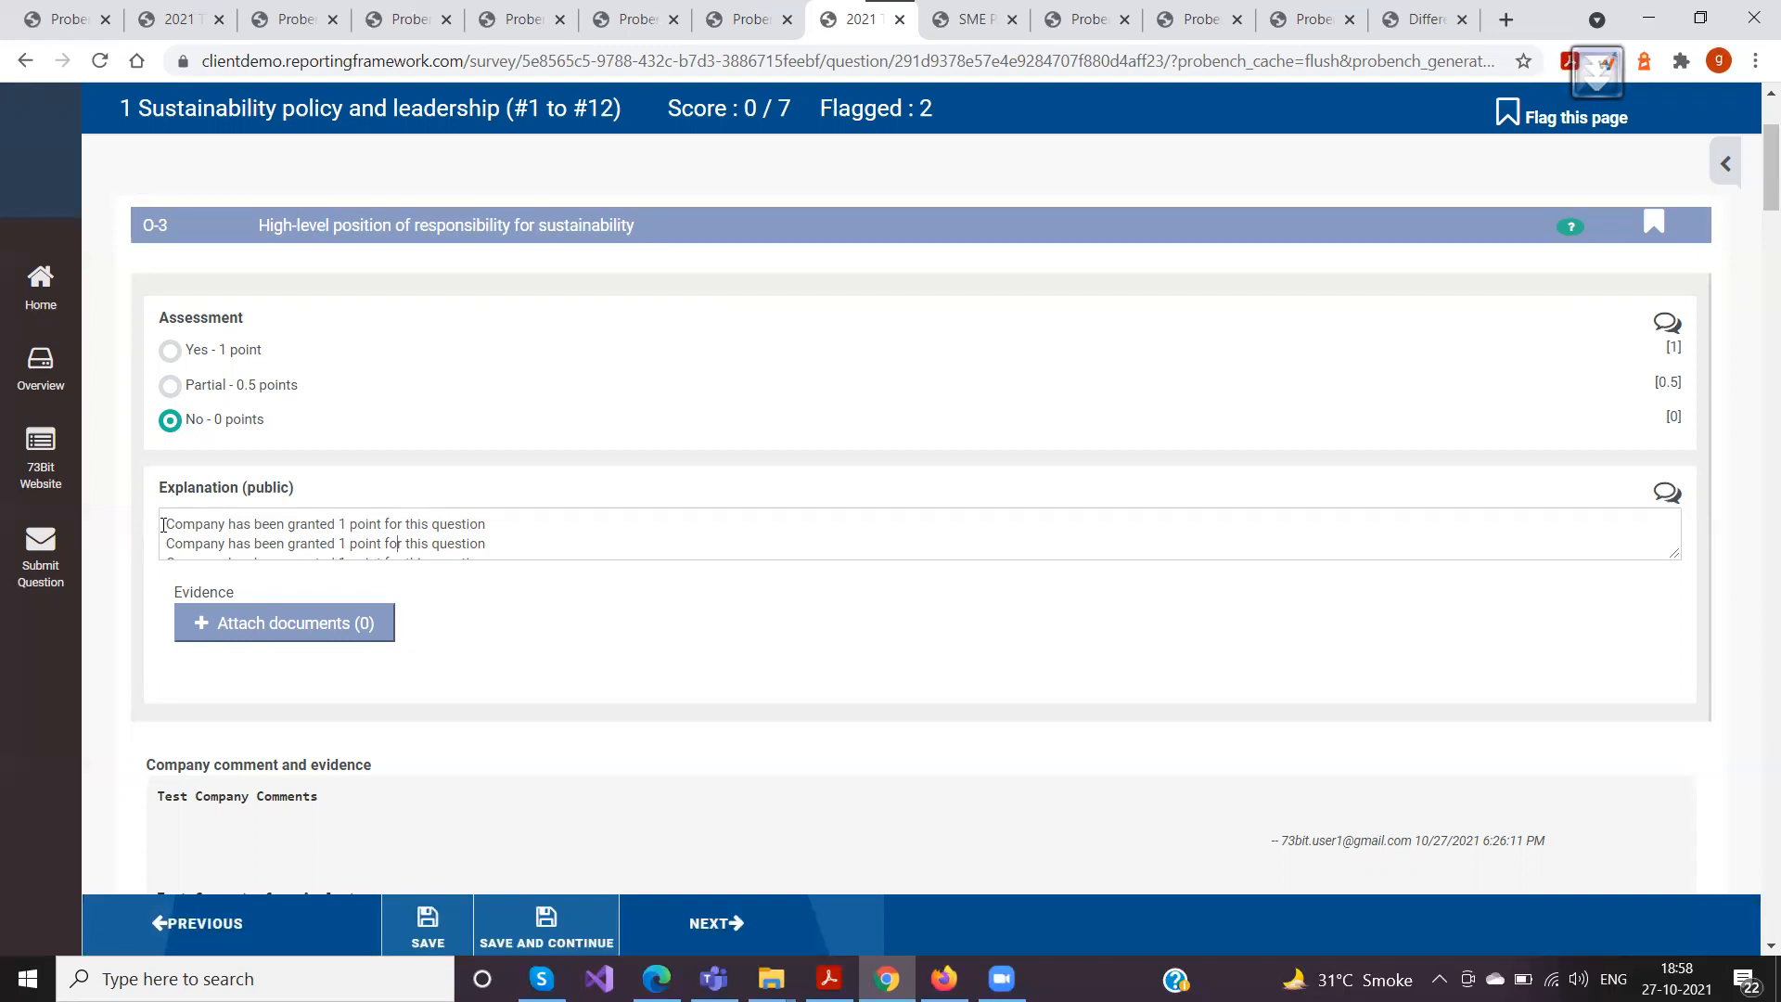
left_click_drag(167, 525, 674, 695)
key("BackSpace")
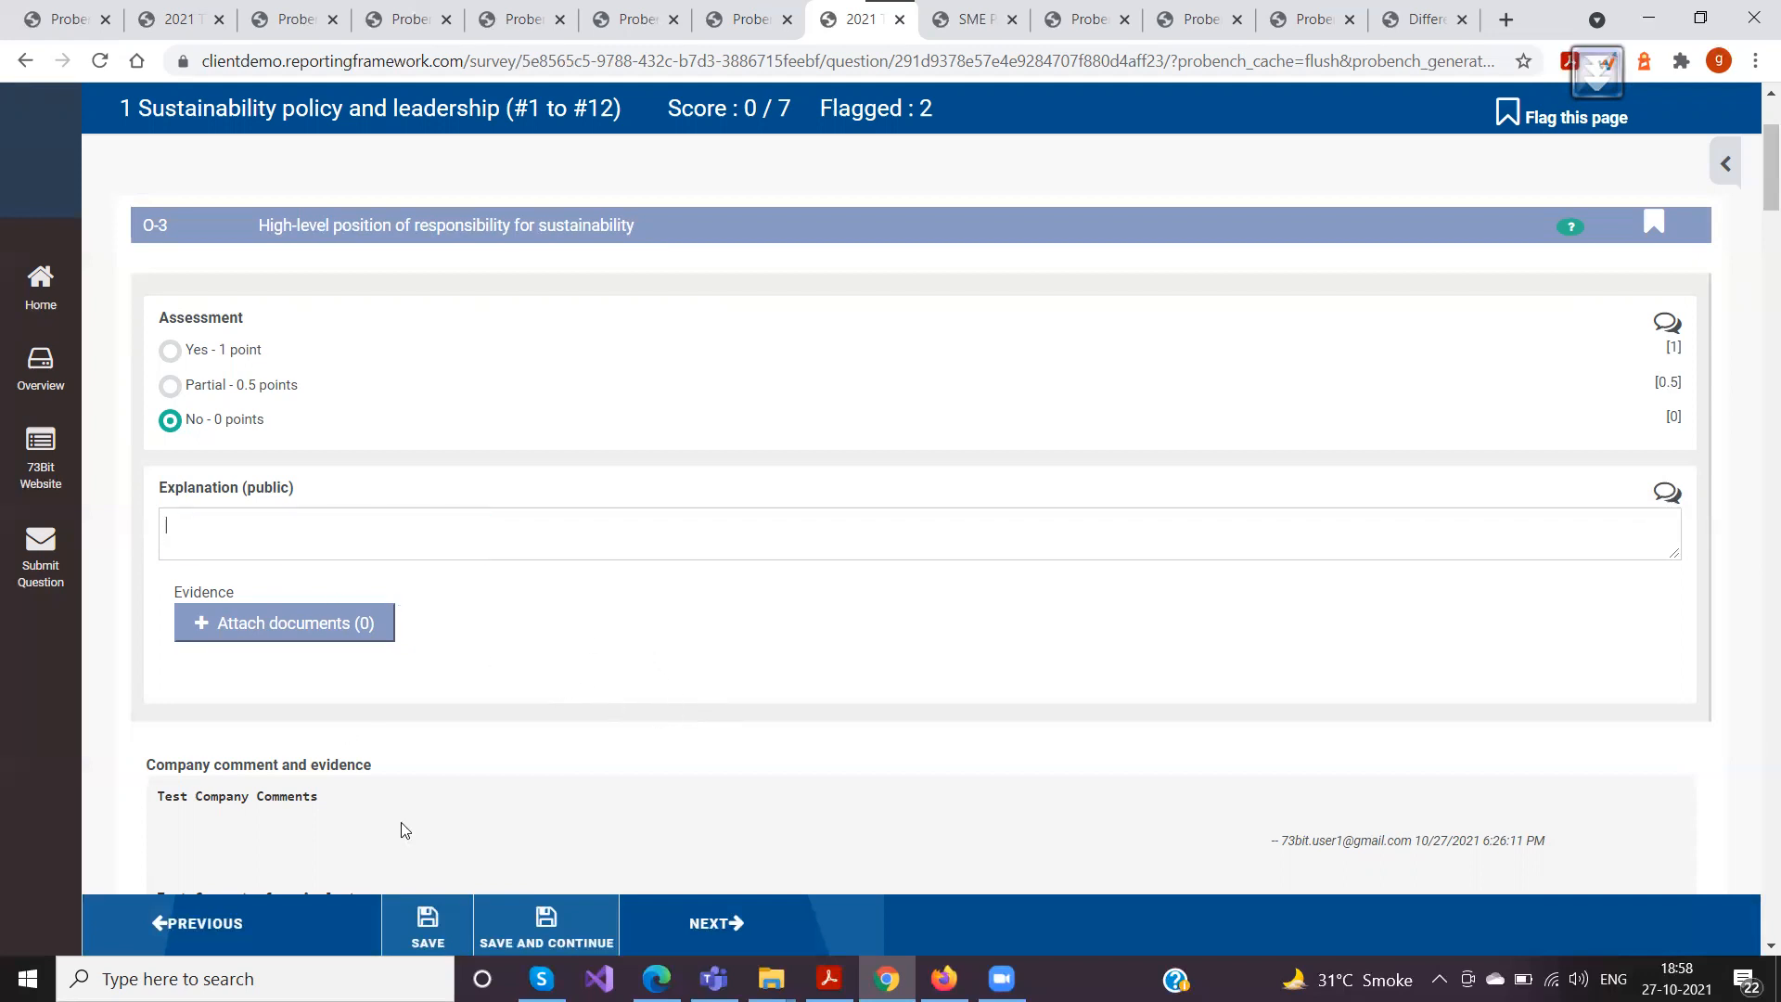
left_click(428, 923)
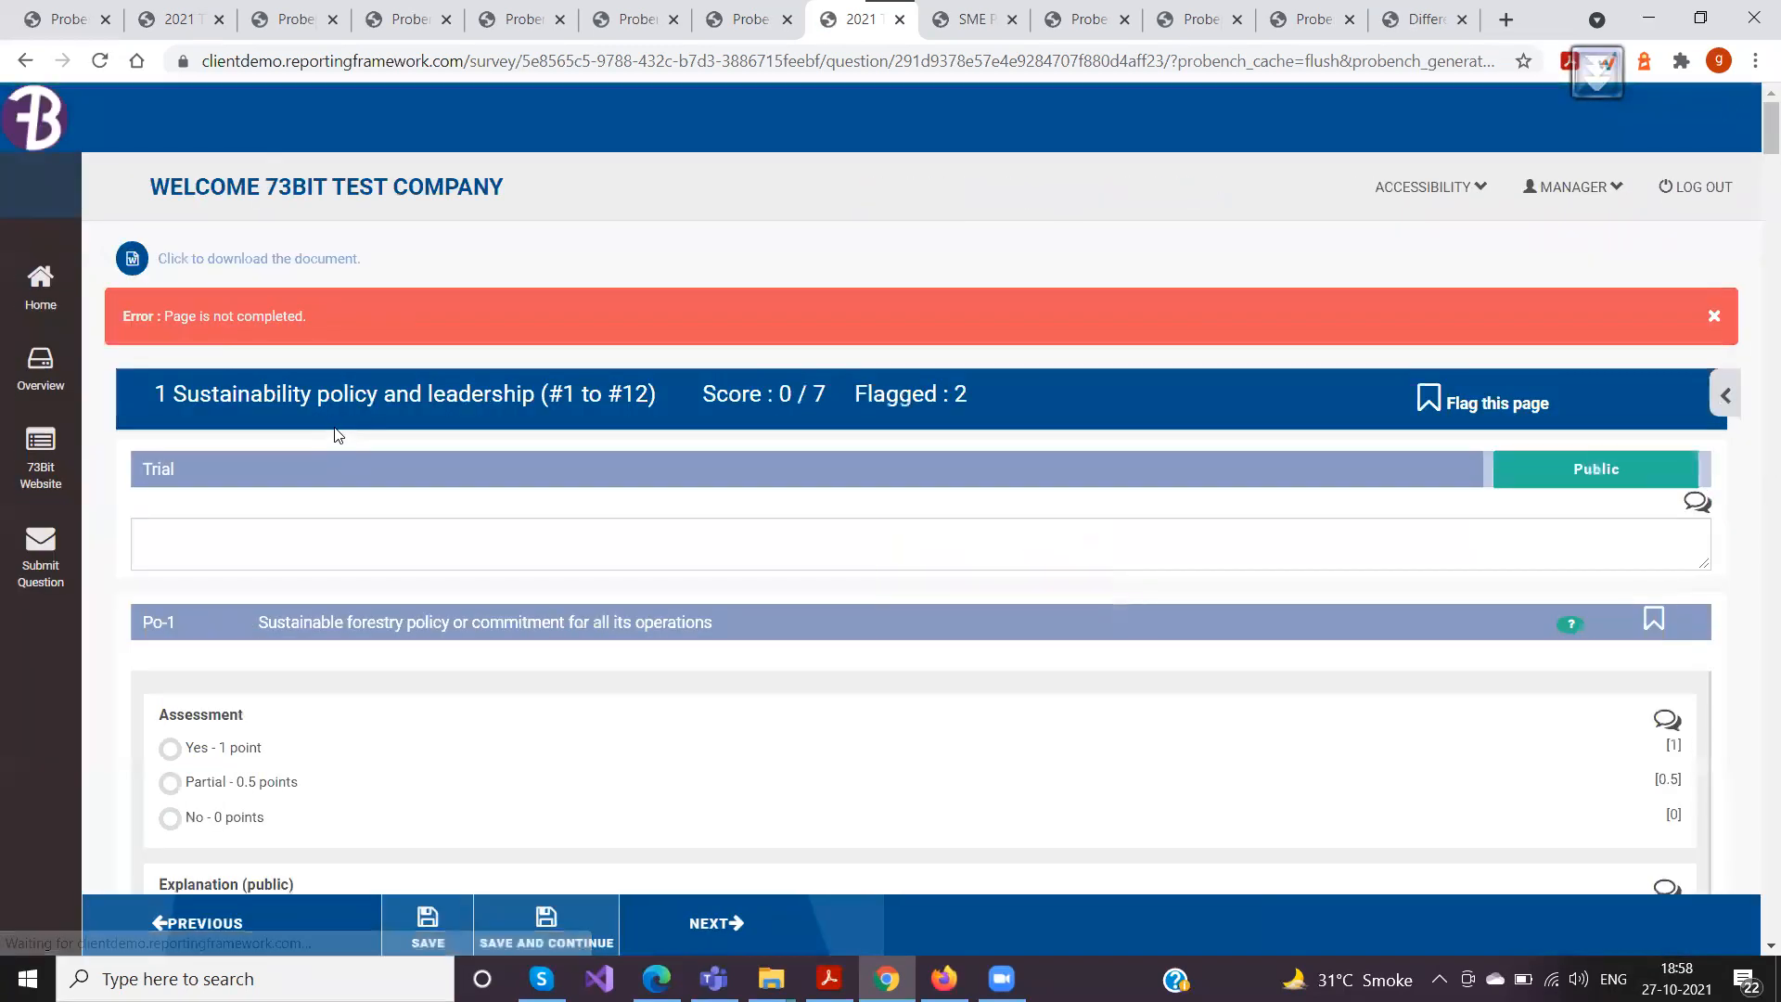
Change the O-3 assessment to "Yes - 1 point", appending the predefined comment to the public explanation
scroll(339, 431, "down", 5)
scroll(336, 428, "up", 1)
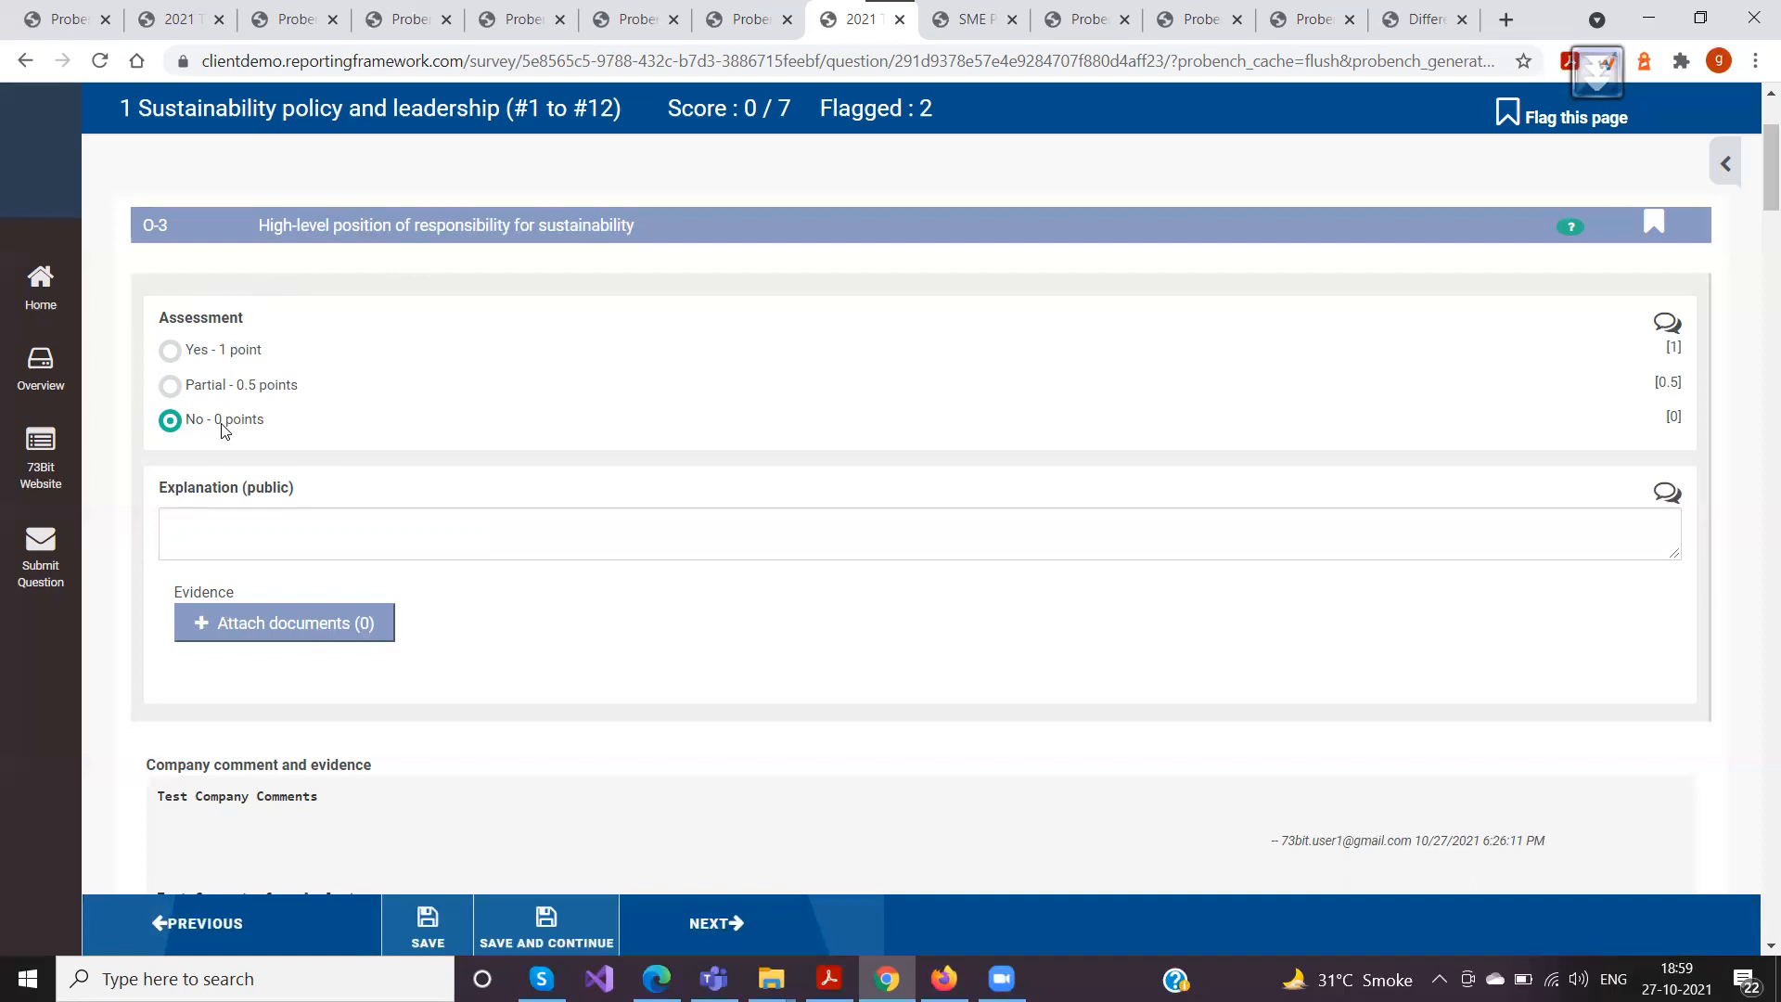
left_click(170, 351)
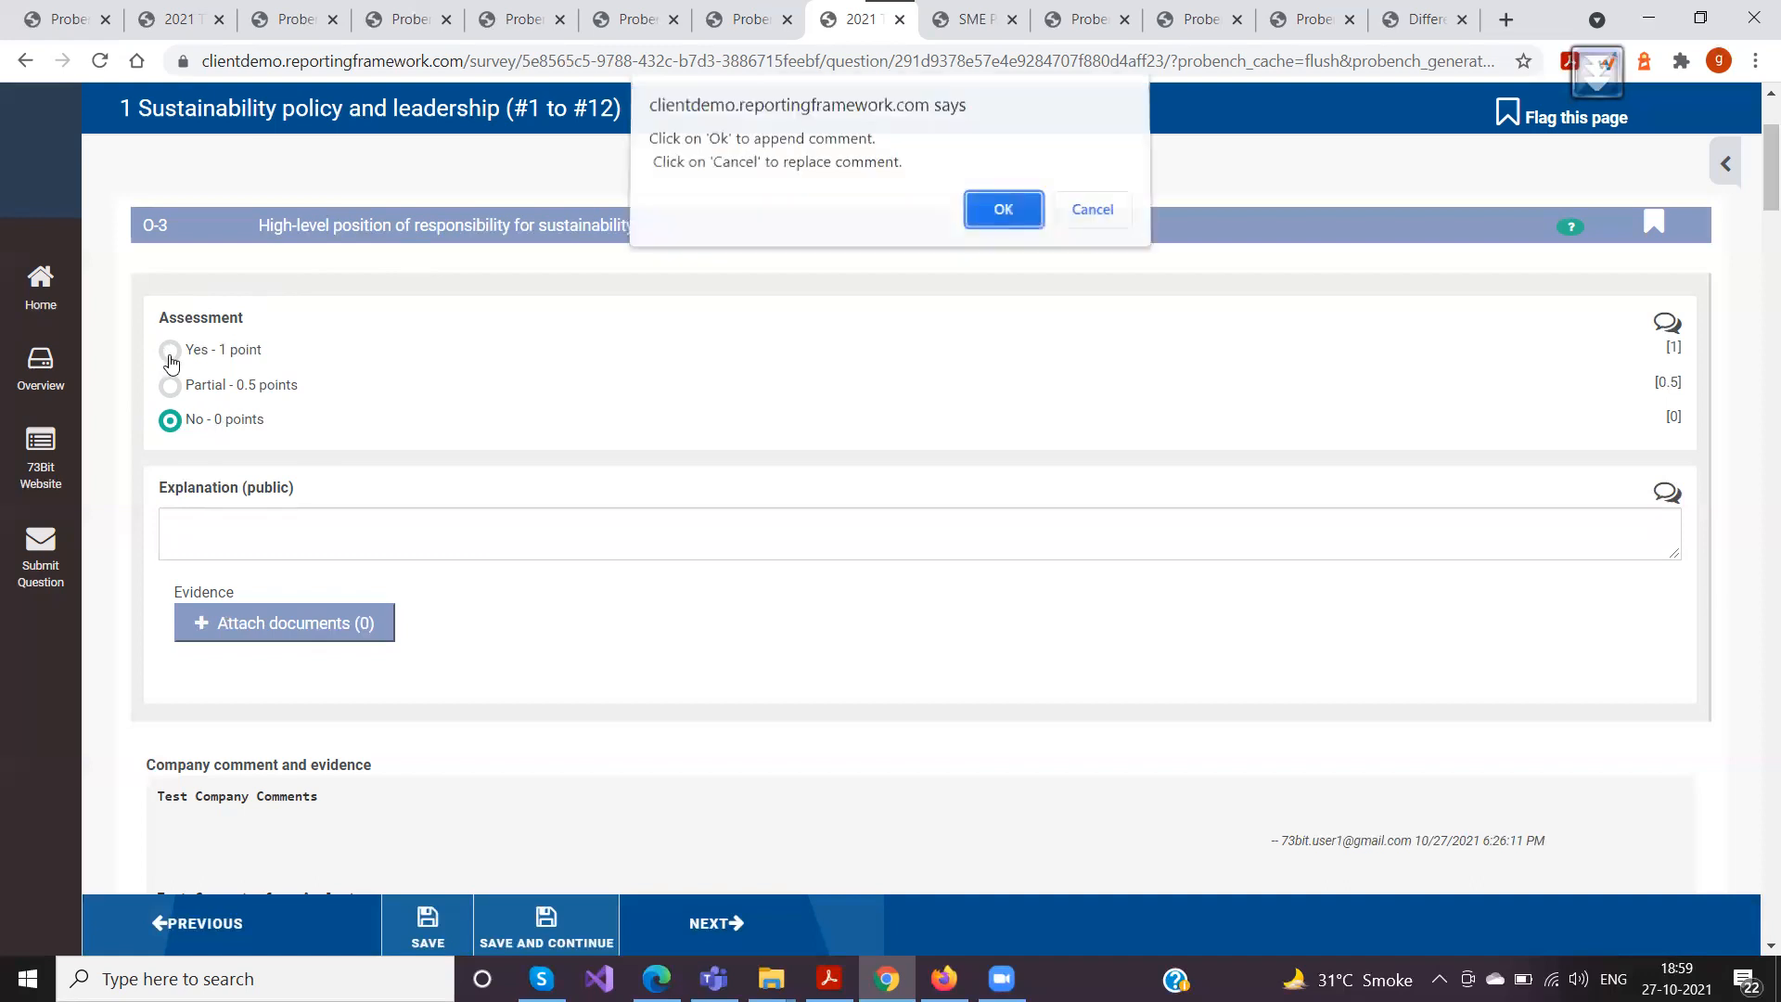
left_click(1006, 213)
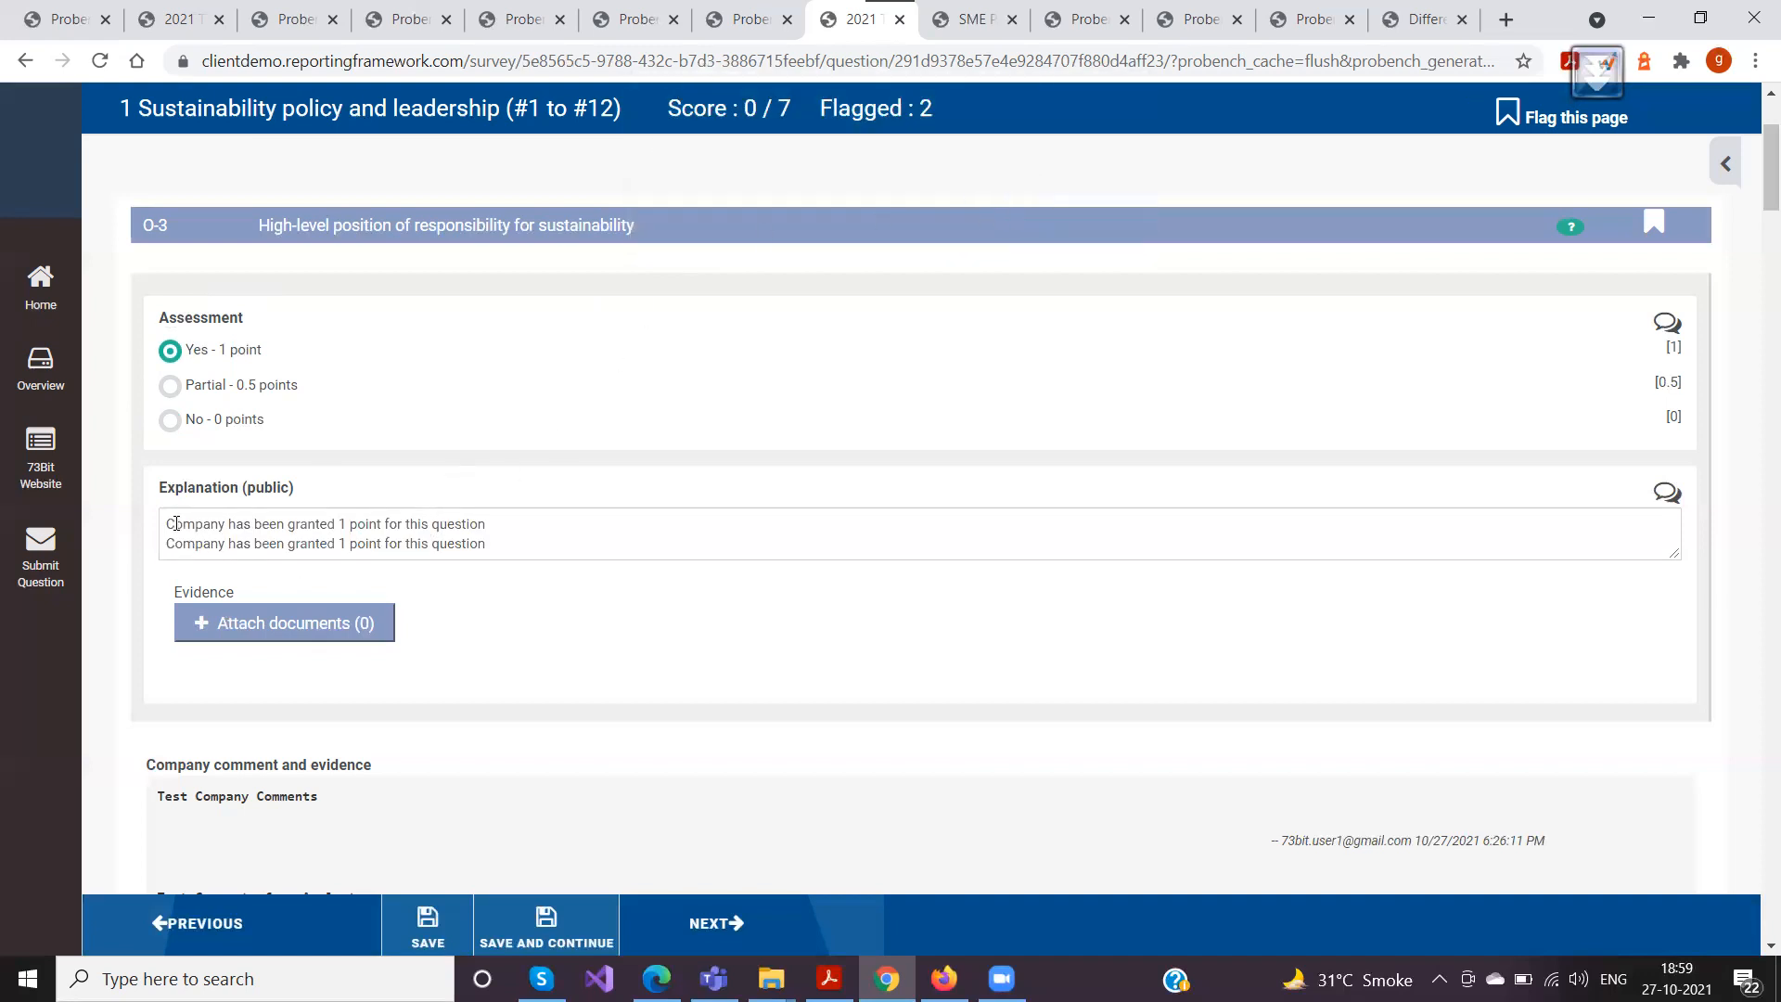
left_click_drag(169, 525, 545, 579)
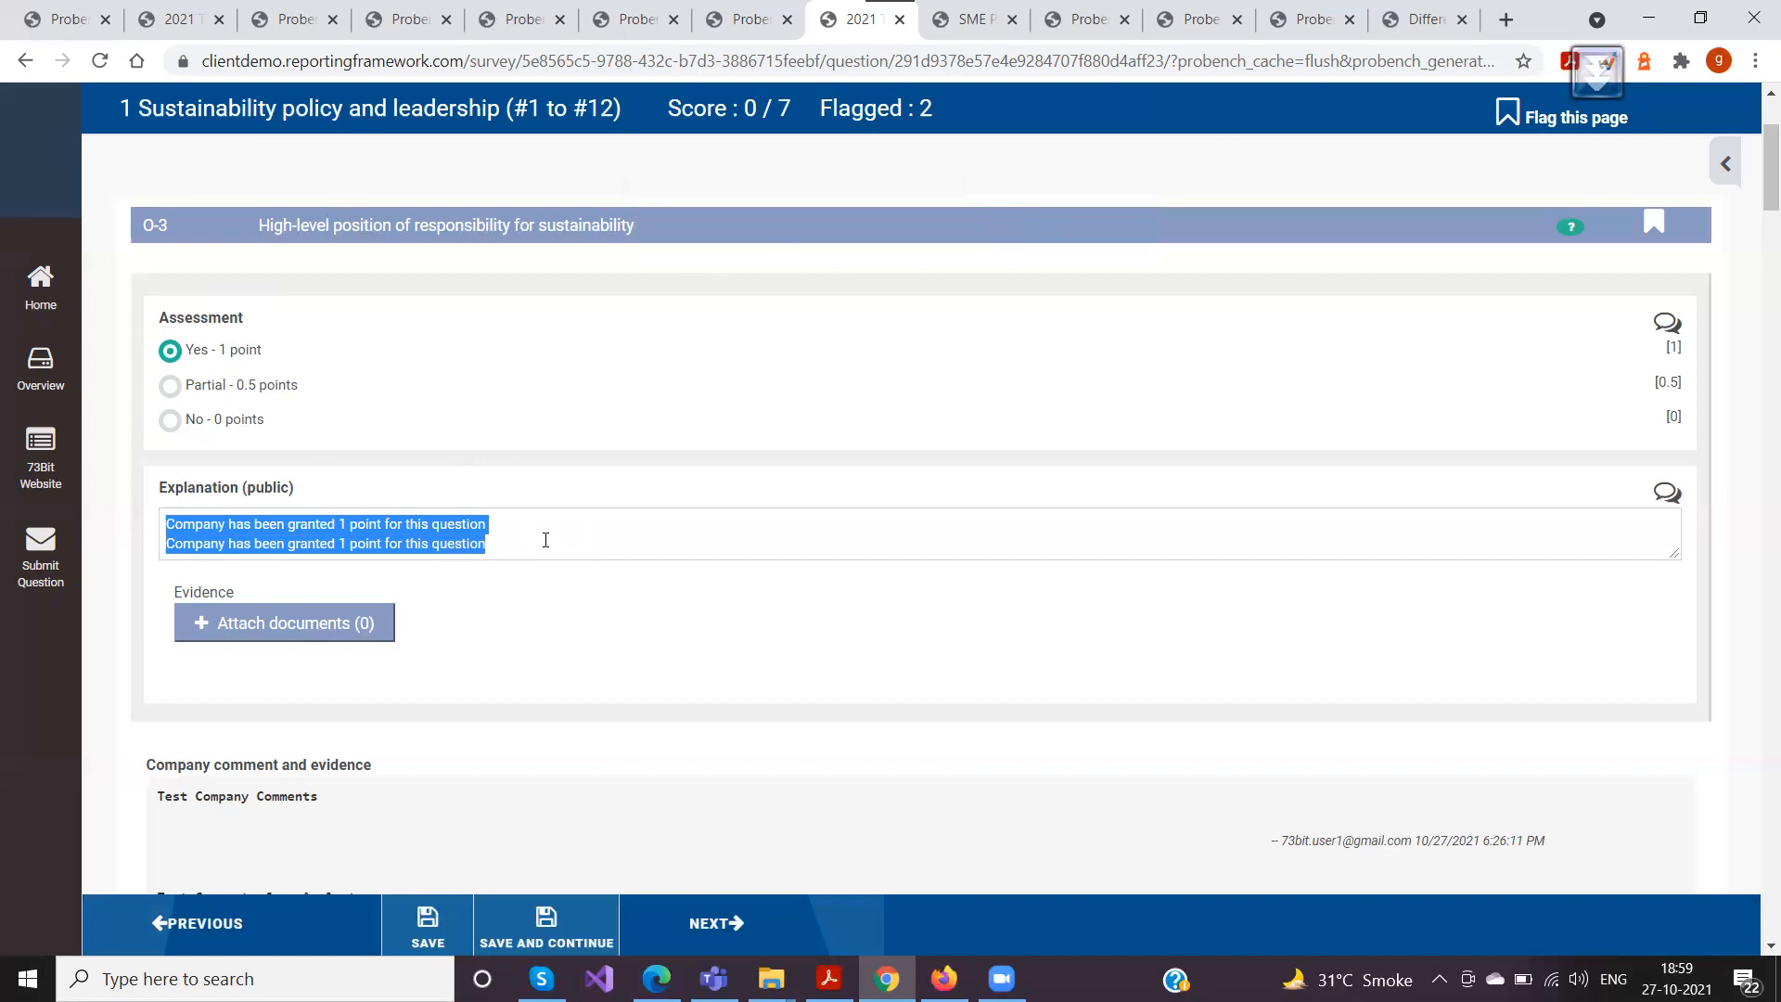
left_click(499, 541)
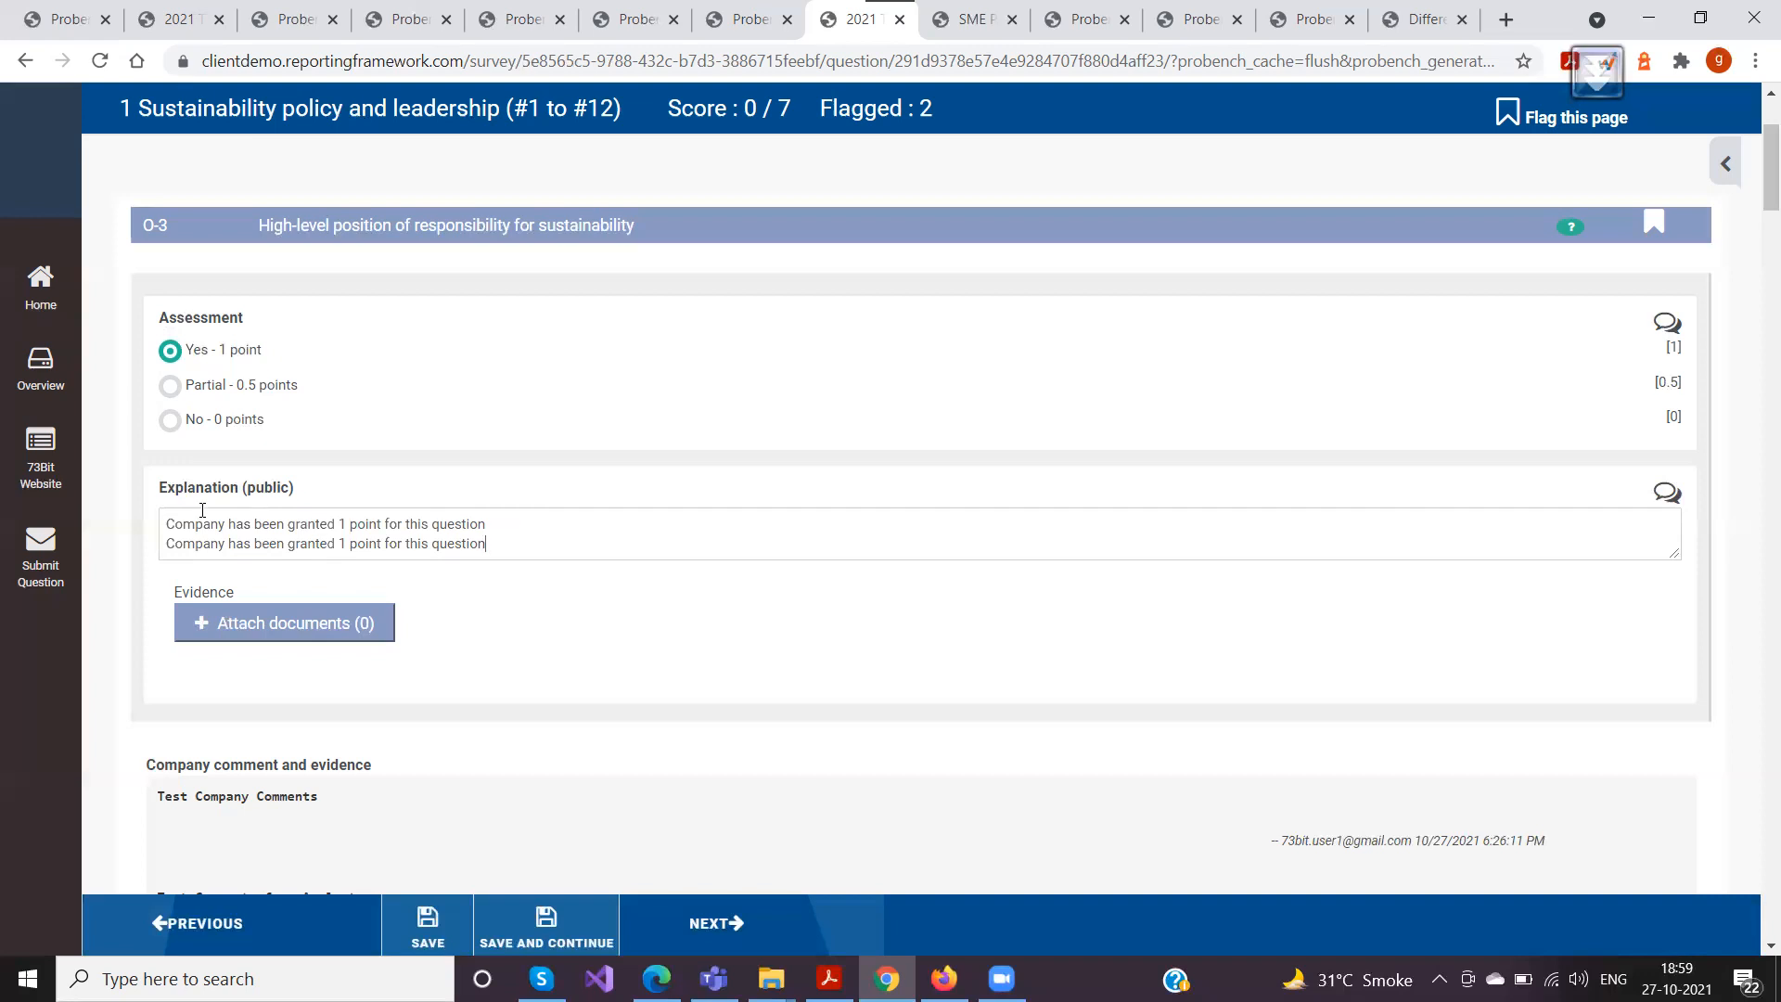
Set O-3 to "Partial - 0.5 points" and replace its explanation with the predefined comment about having a policy but not following it
left_click(171, 386)
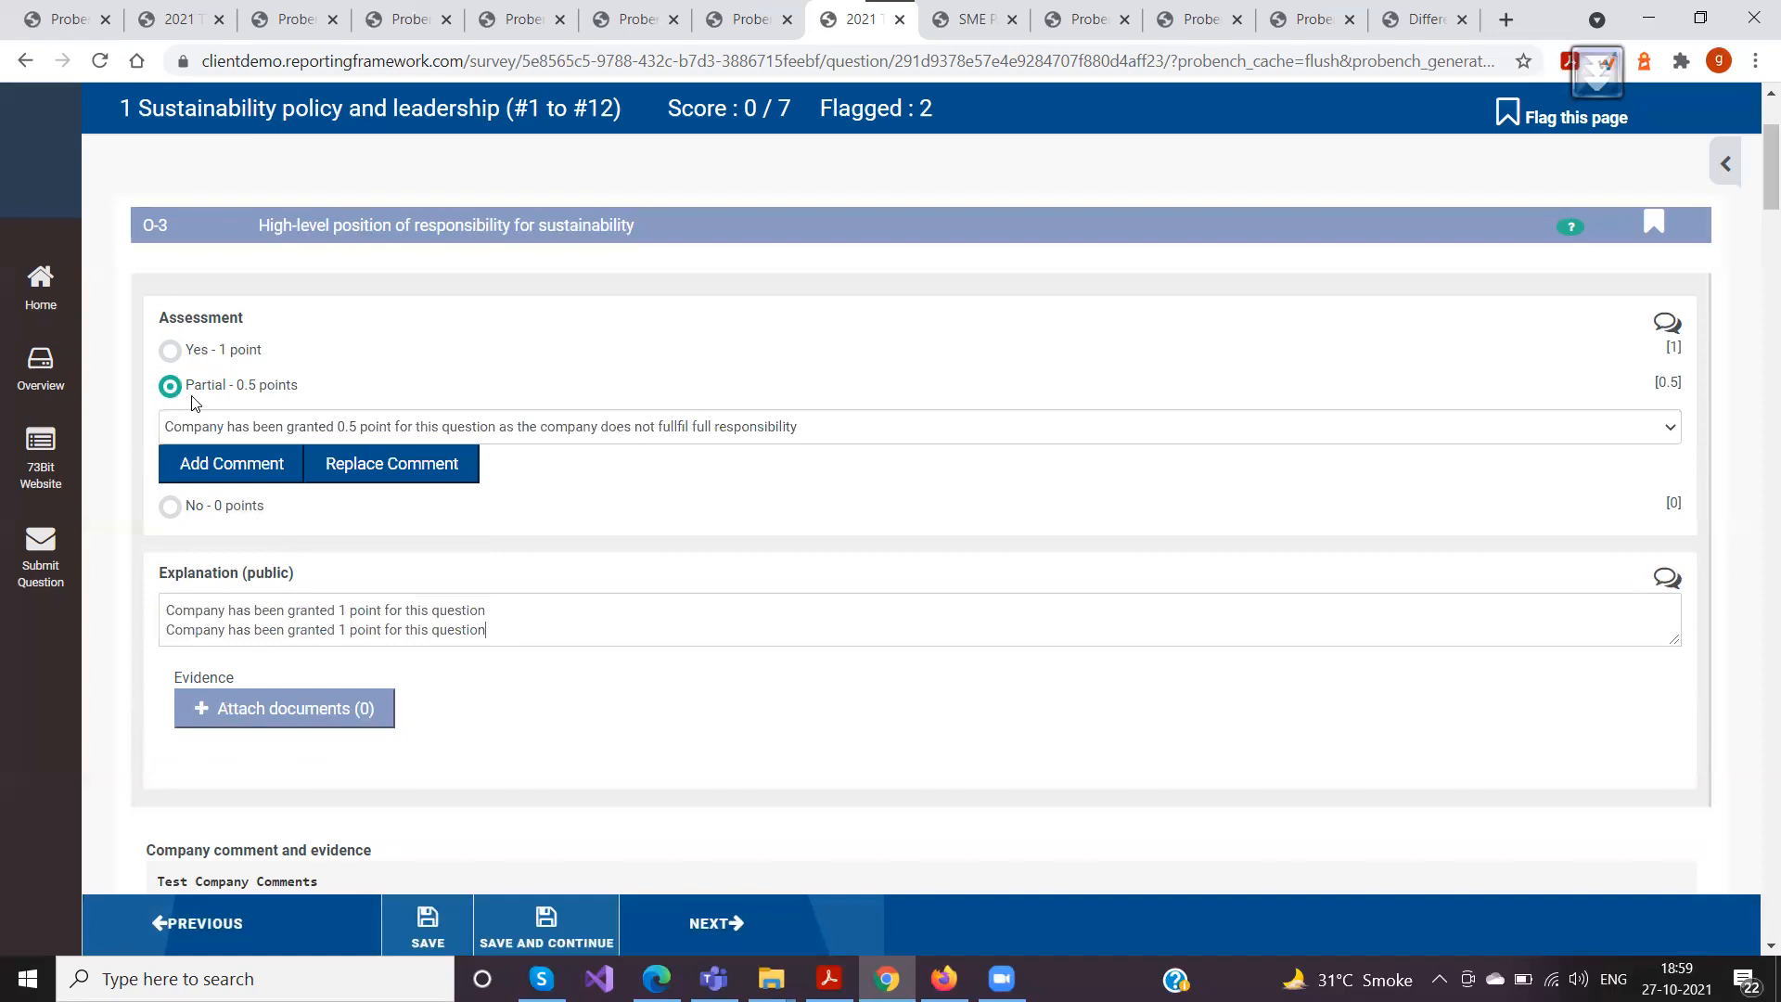
left_click(223, 428)
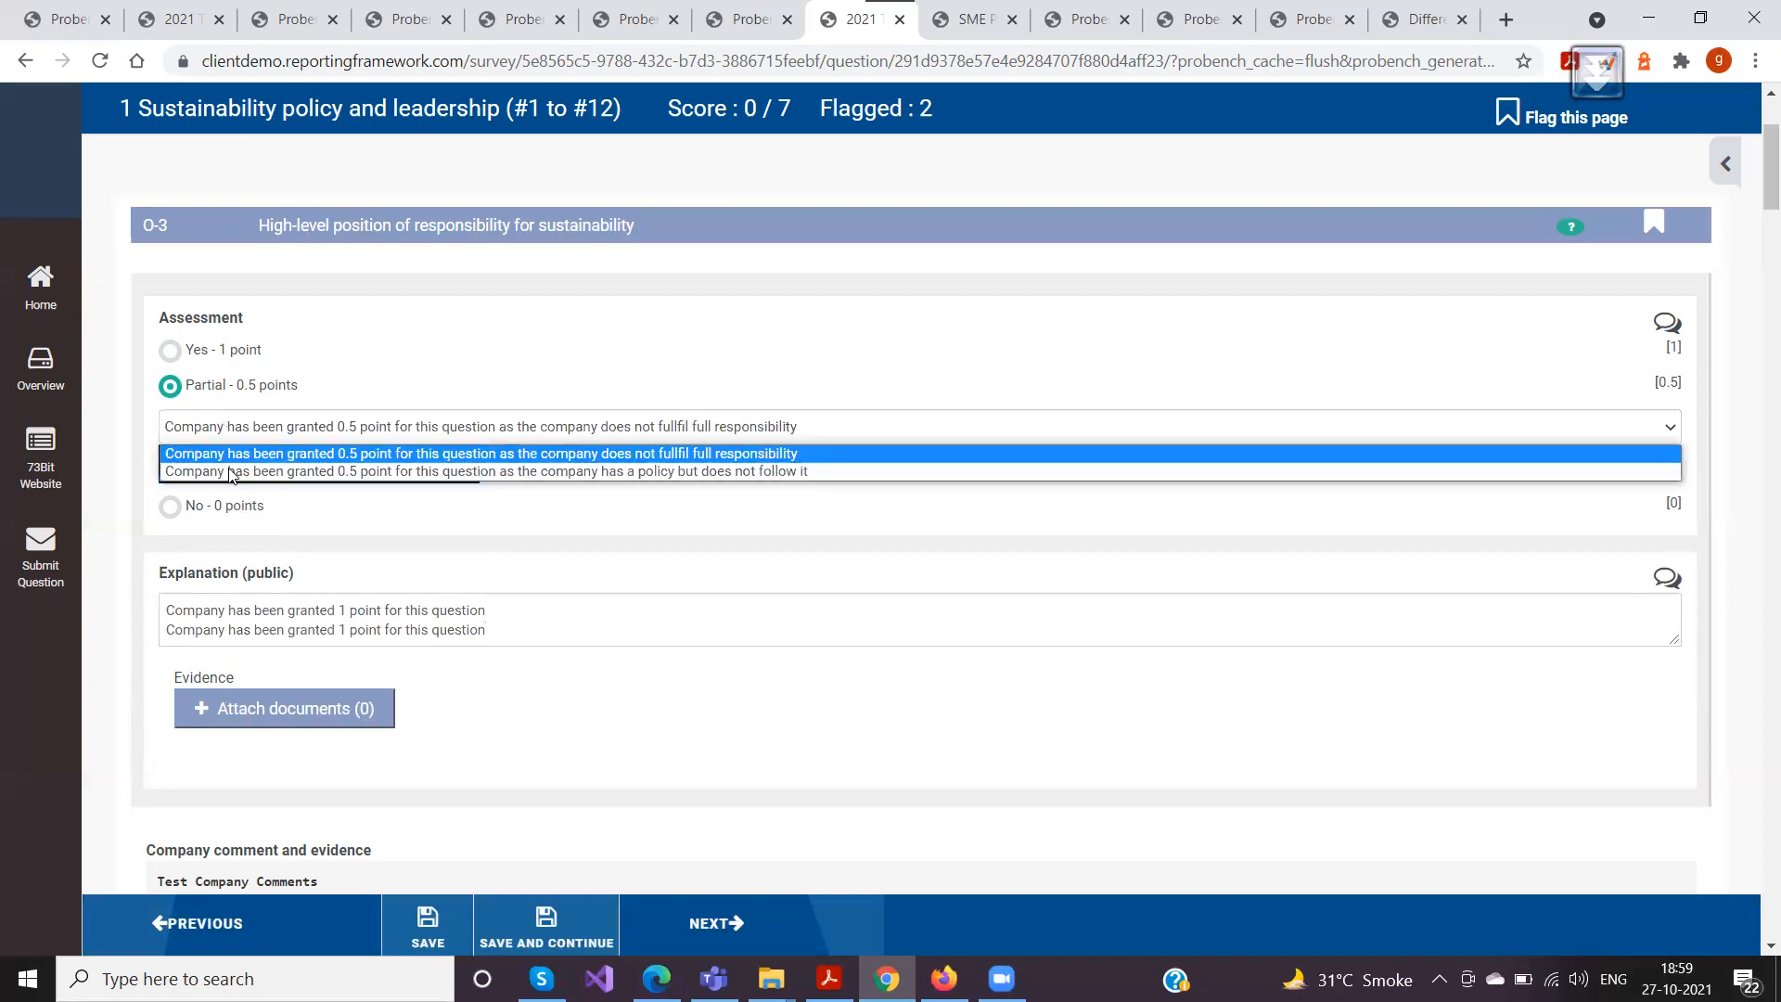
left_click(236, 429)
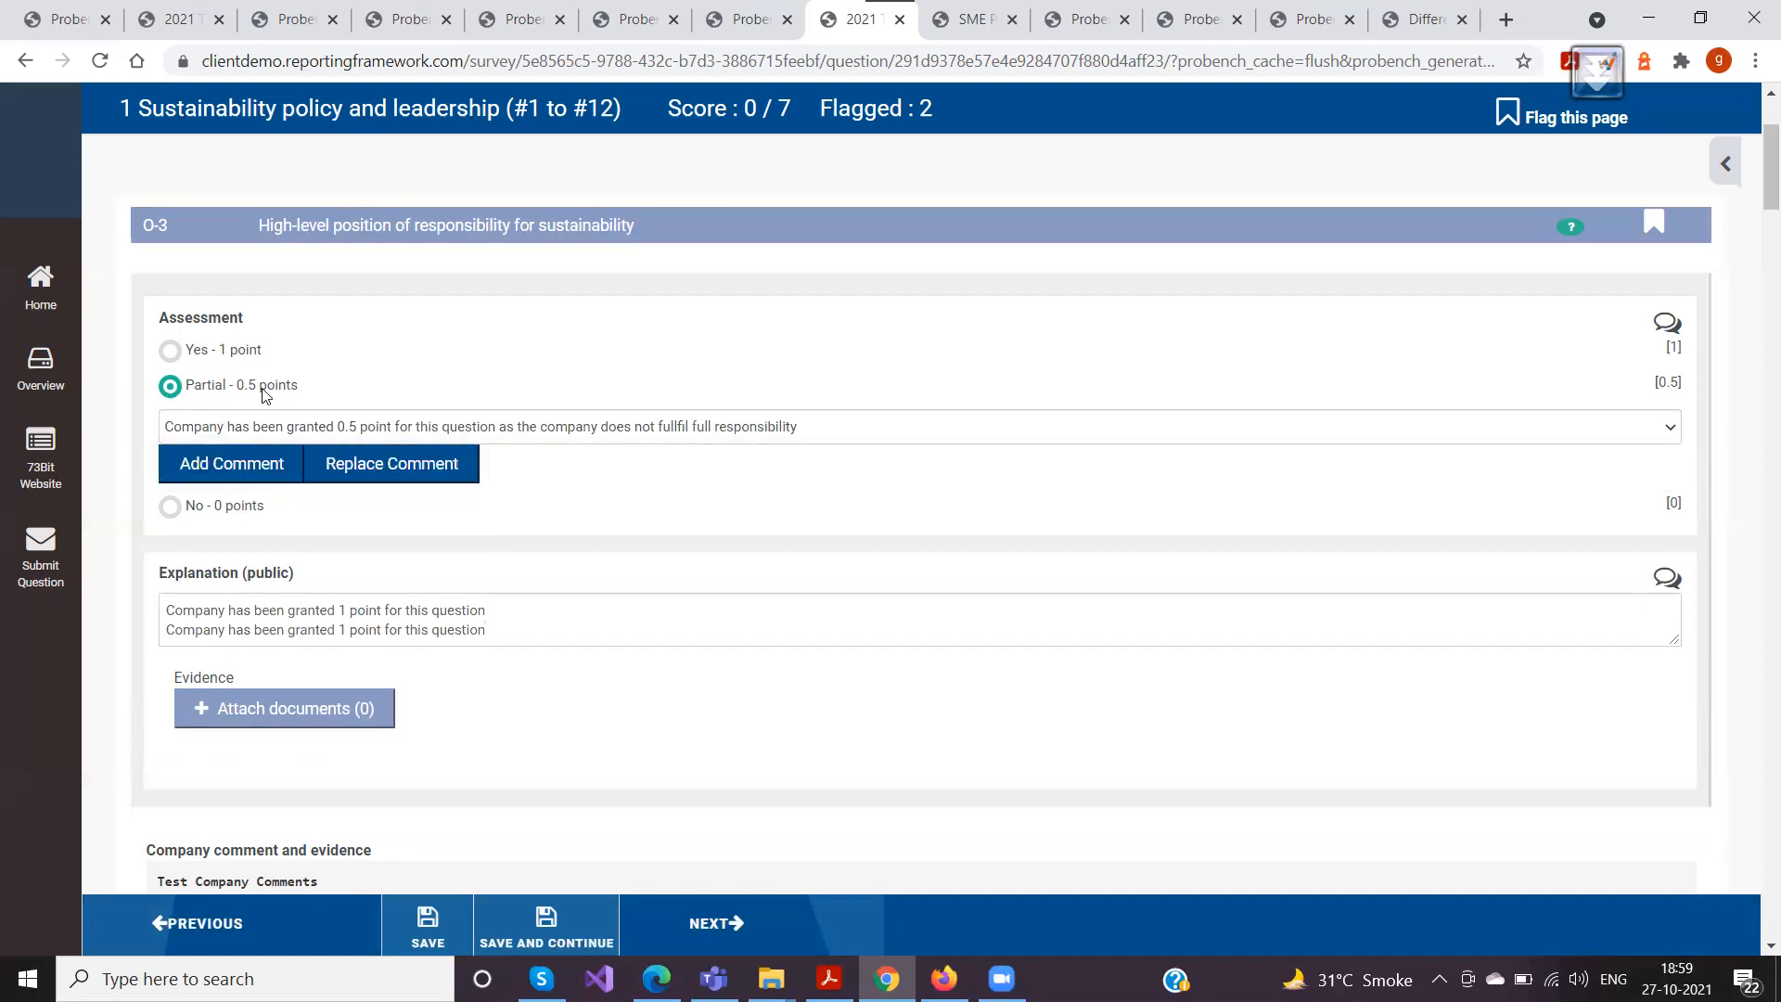
left_click(248, 428)
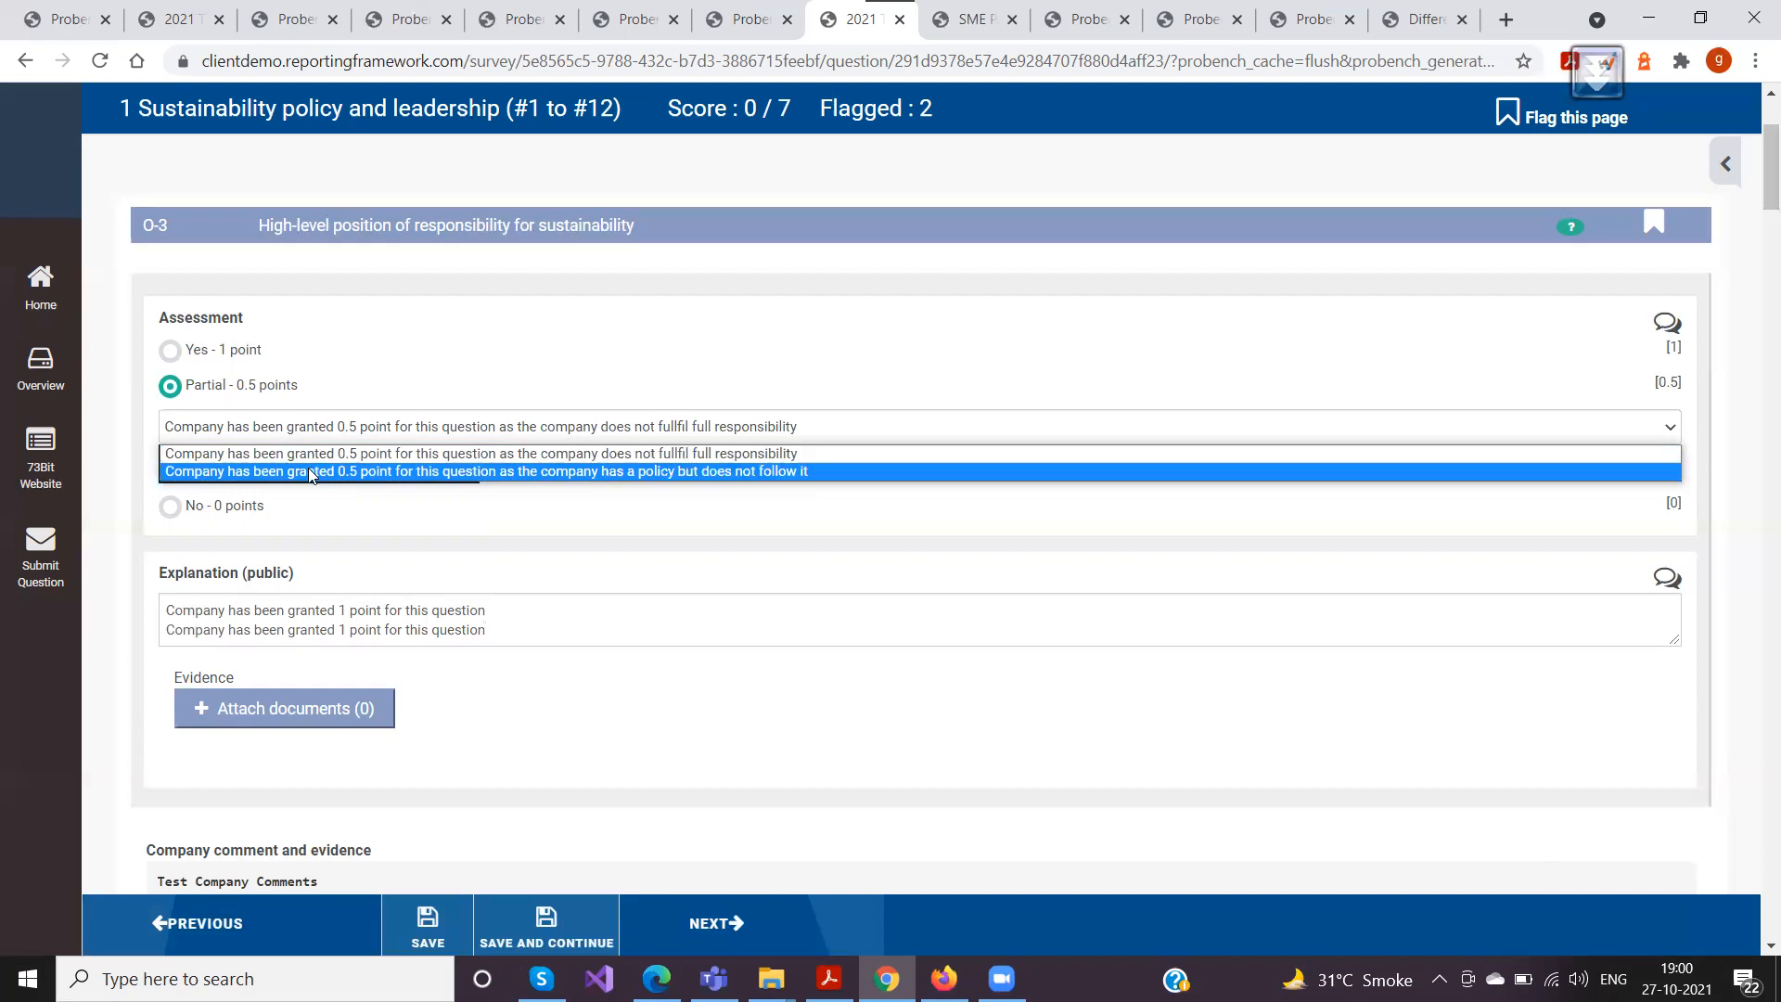
left_click(311, 473)
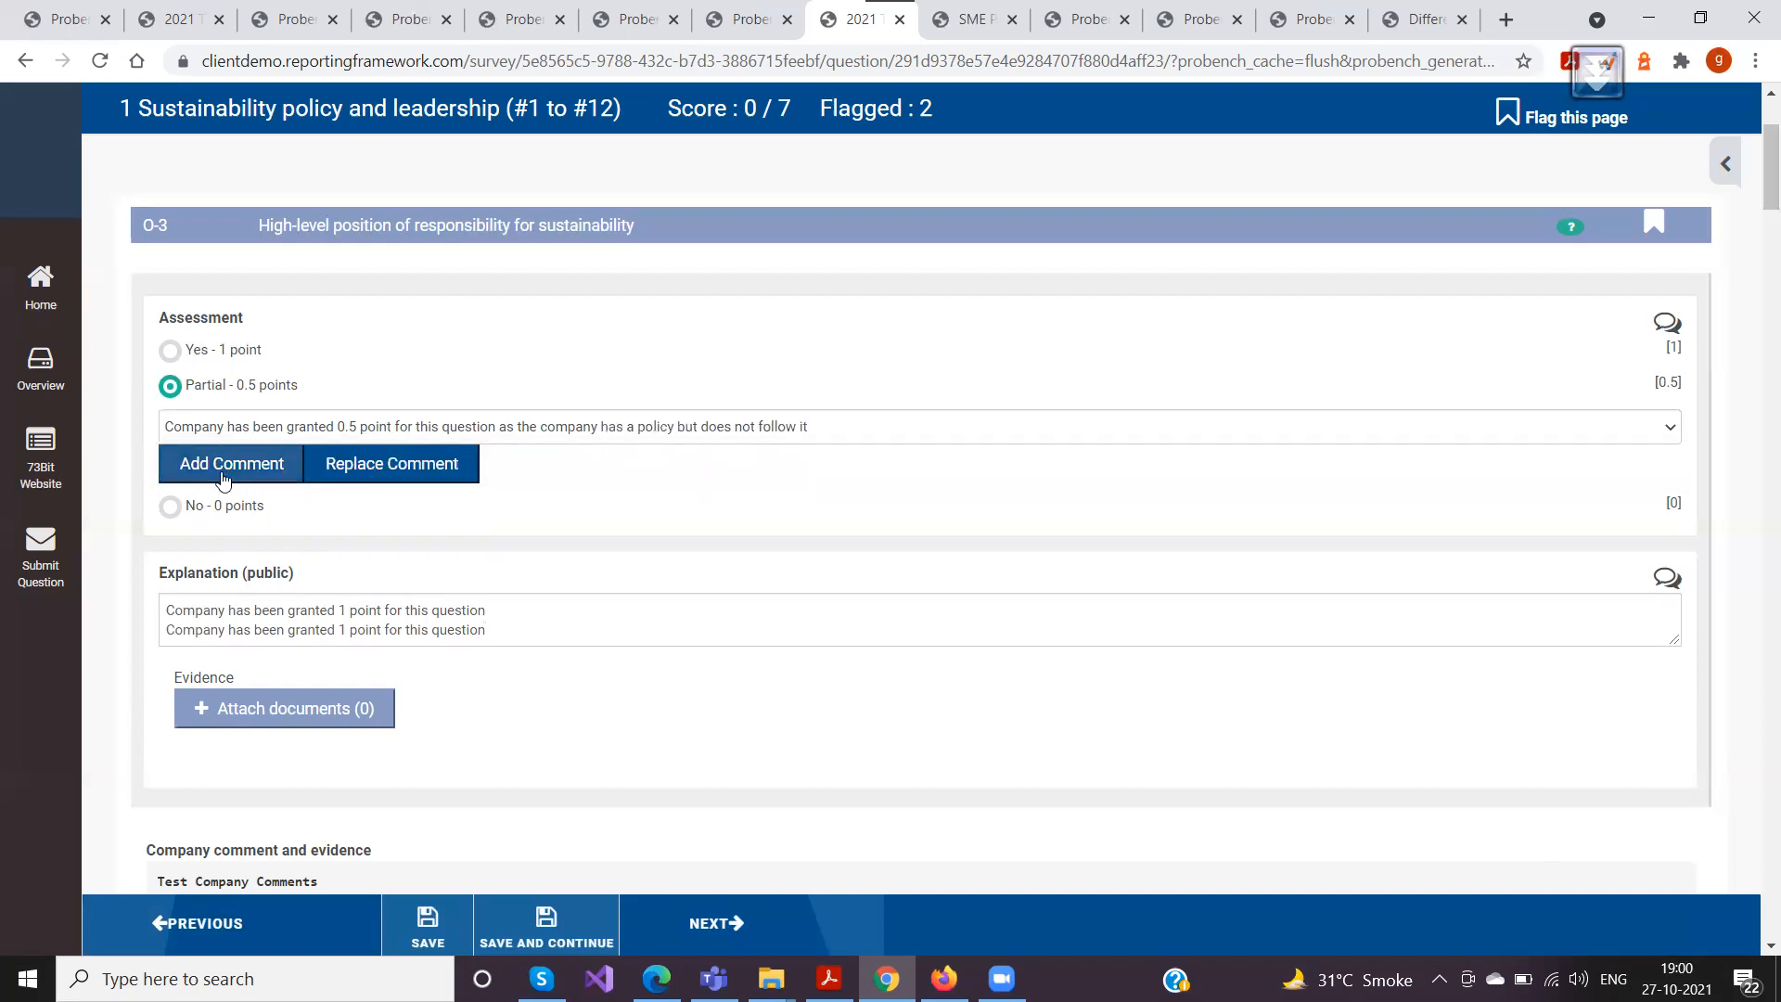
left_click(399, 476)
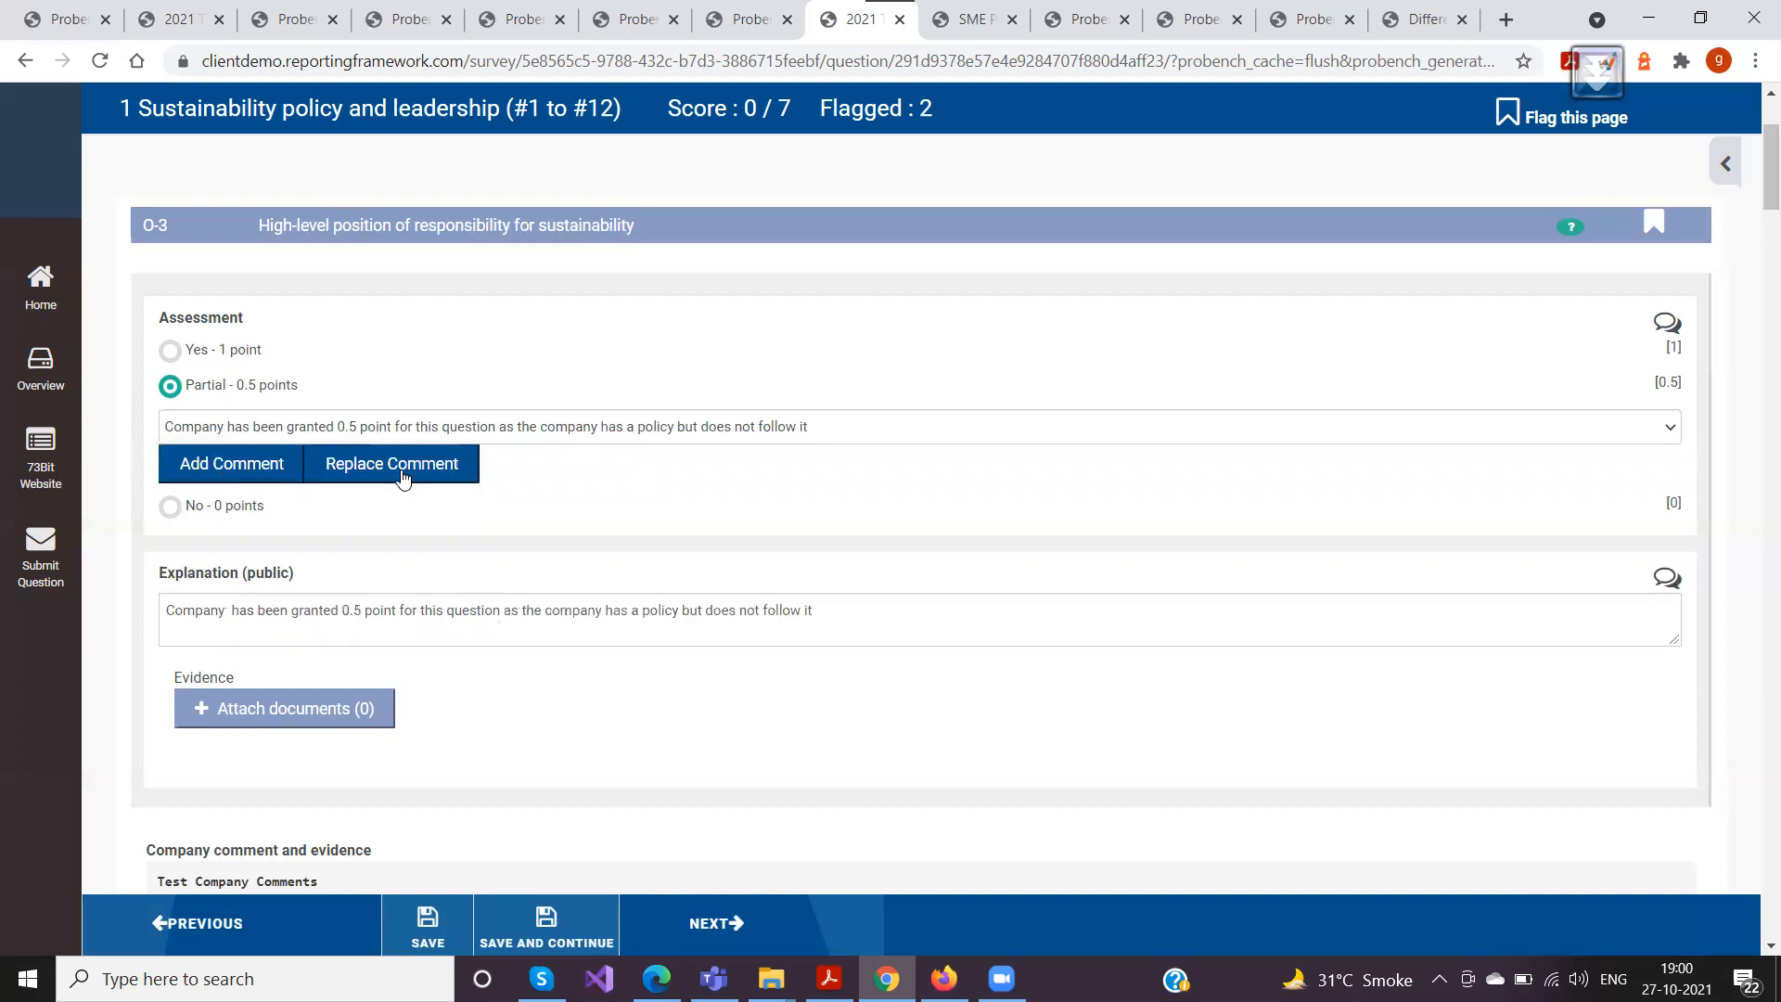
left_click_drag(828, 616, 167, 616)
left_click(386, 627)
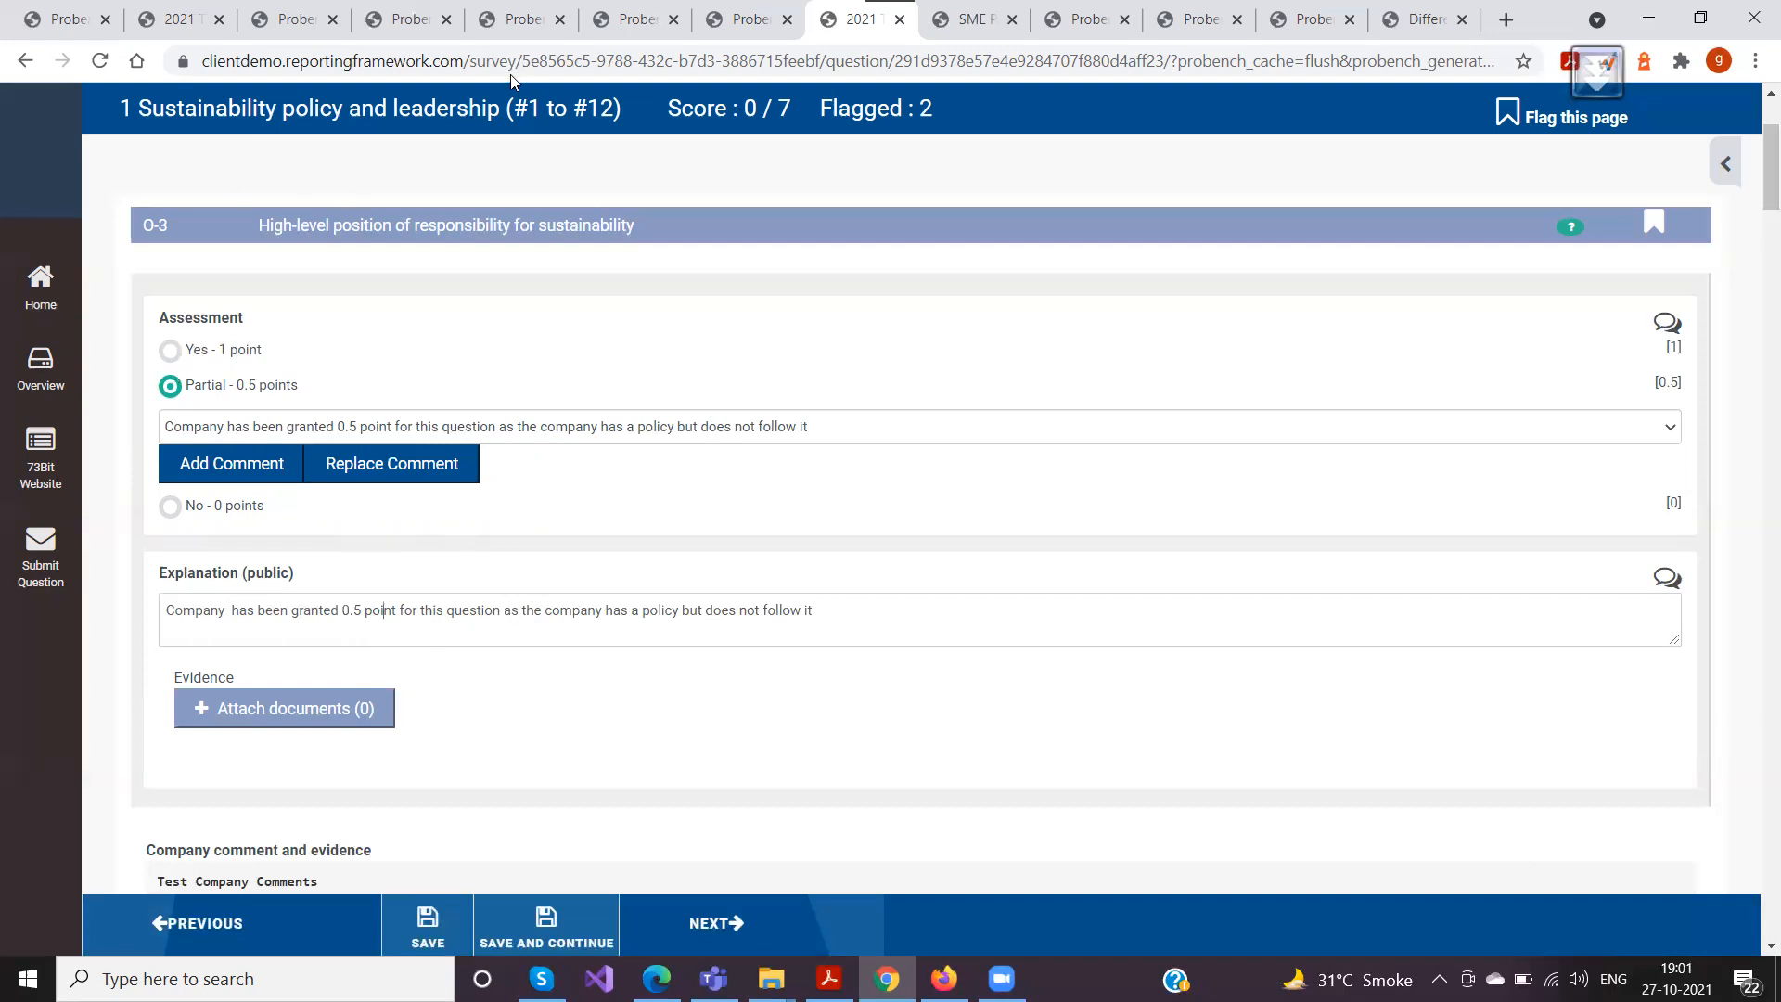
Switch to the template editor and look into the Po-1 question's NOT(IS_MANAGER()) condition down to its Assessment
left_click(501, 20)
left_click(631, 20)
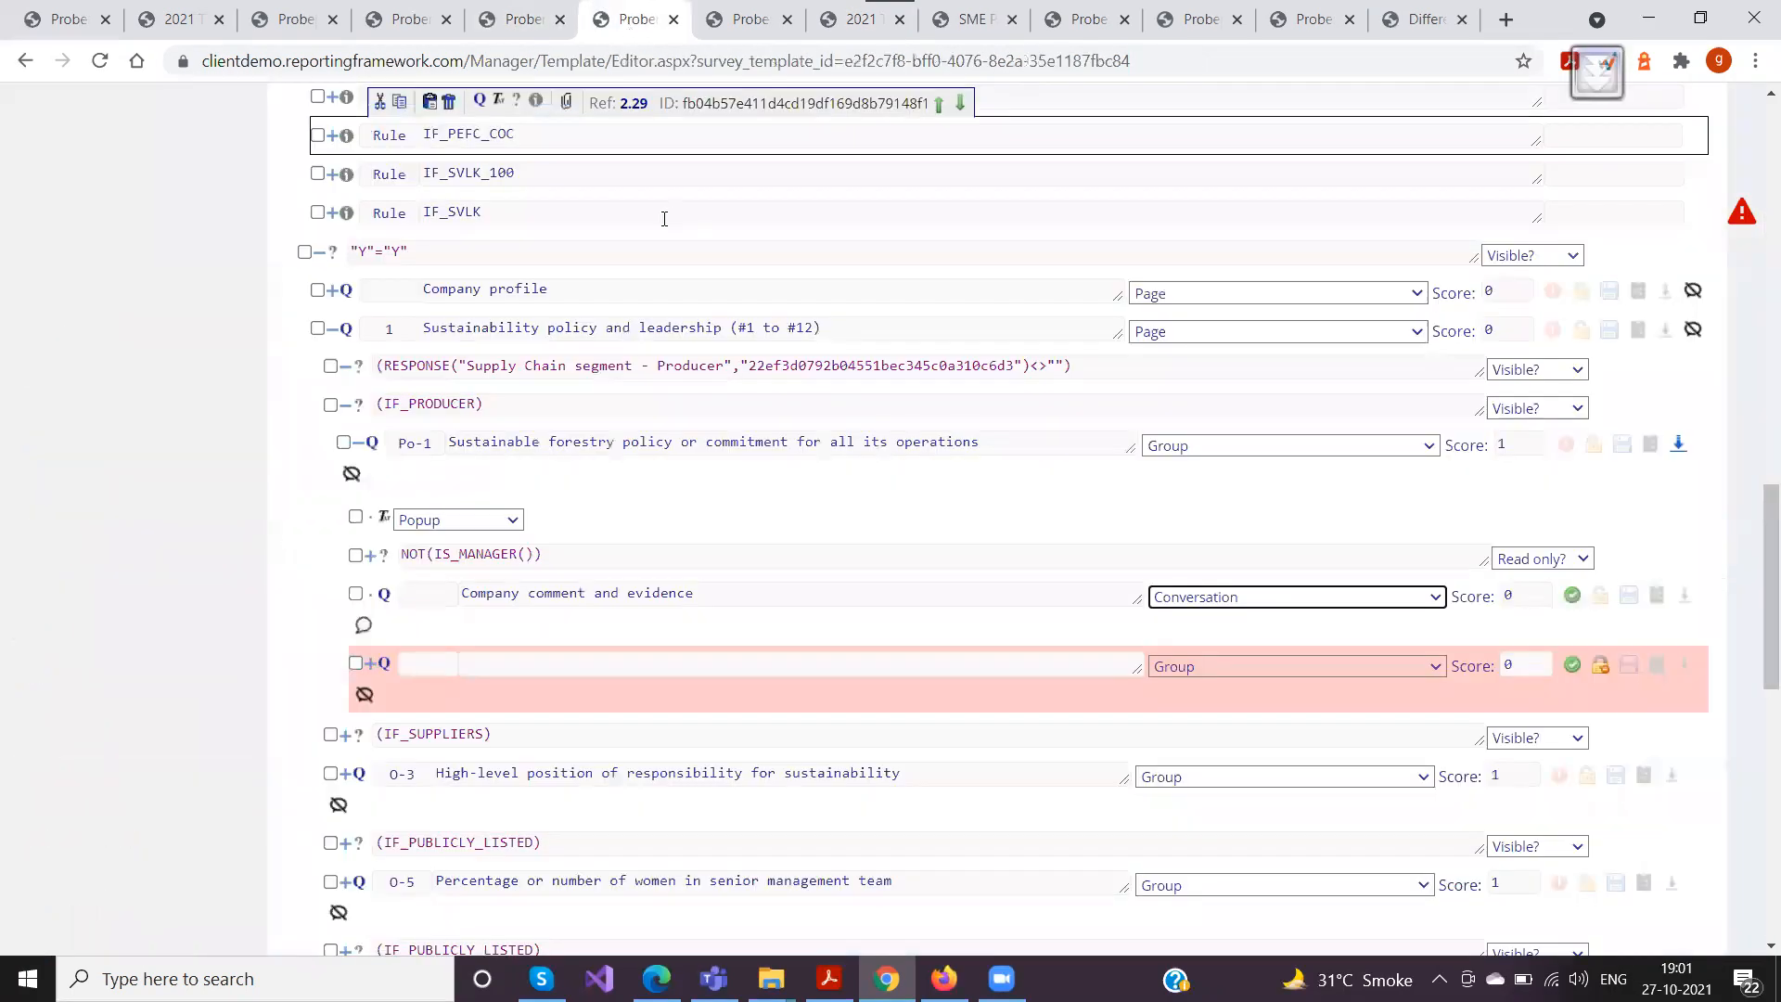
scroll(214, 336, "up", 1)
scroll(217, 330, "down", 3)
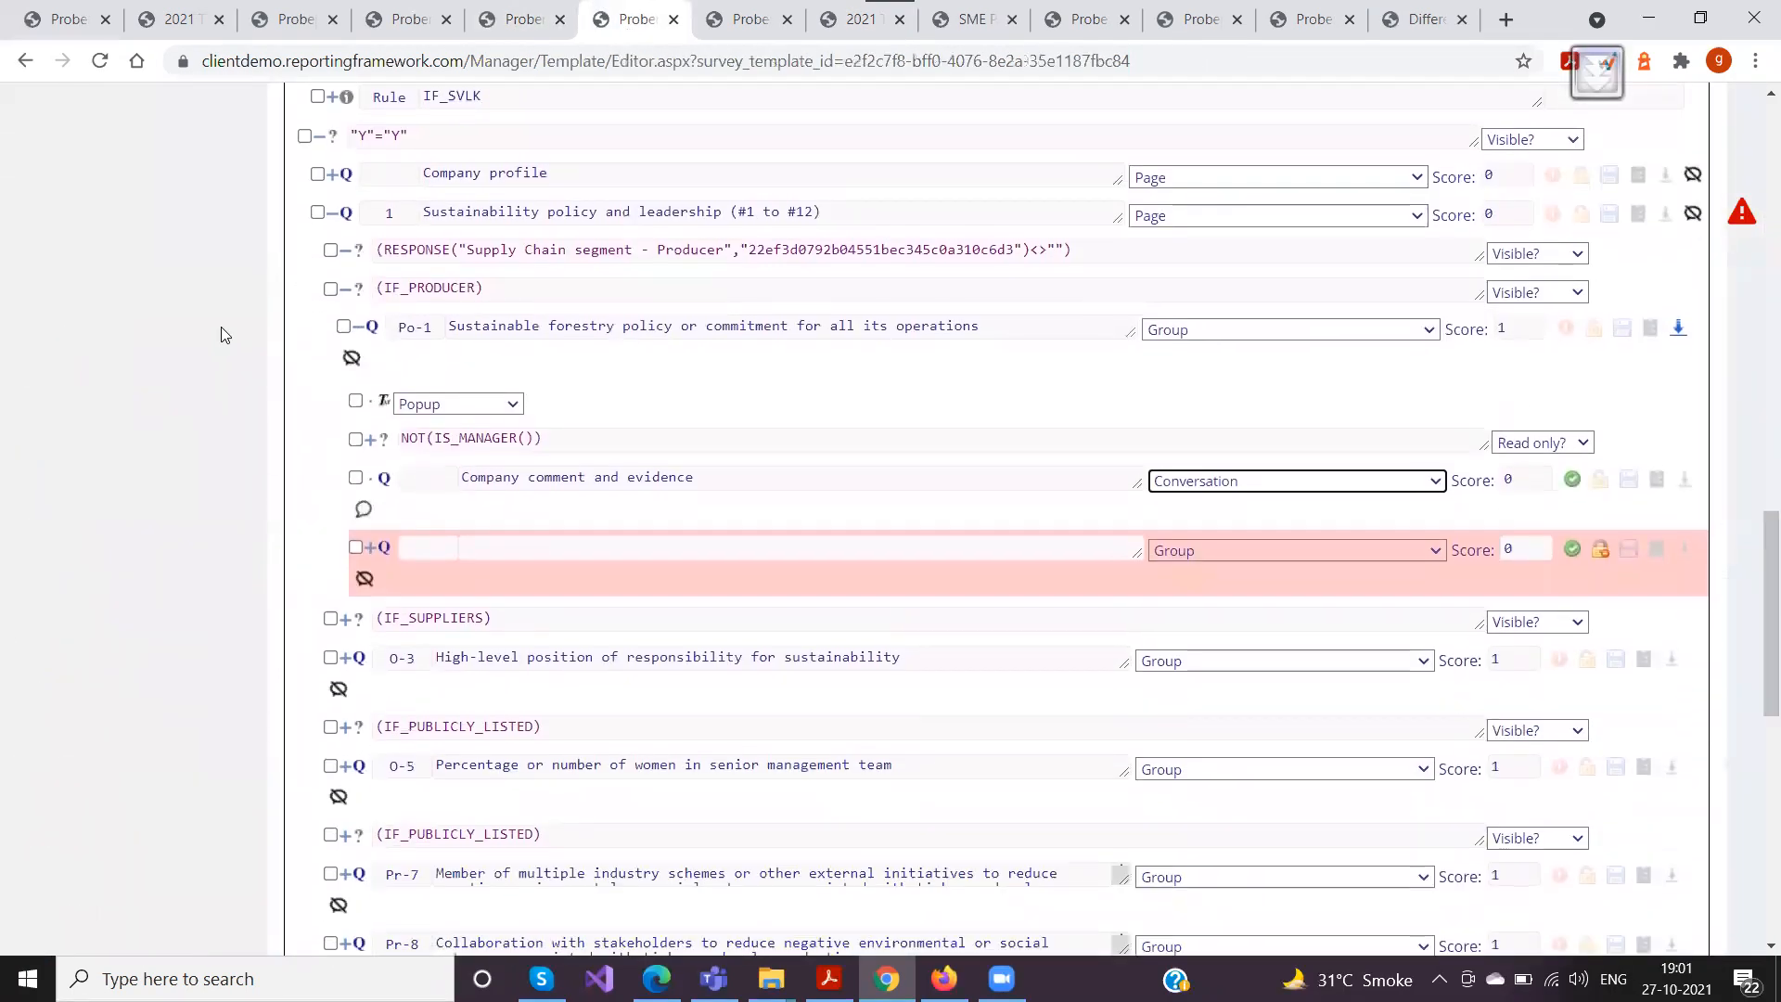
left_click(370, 324)
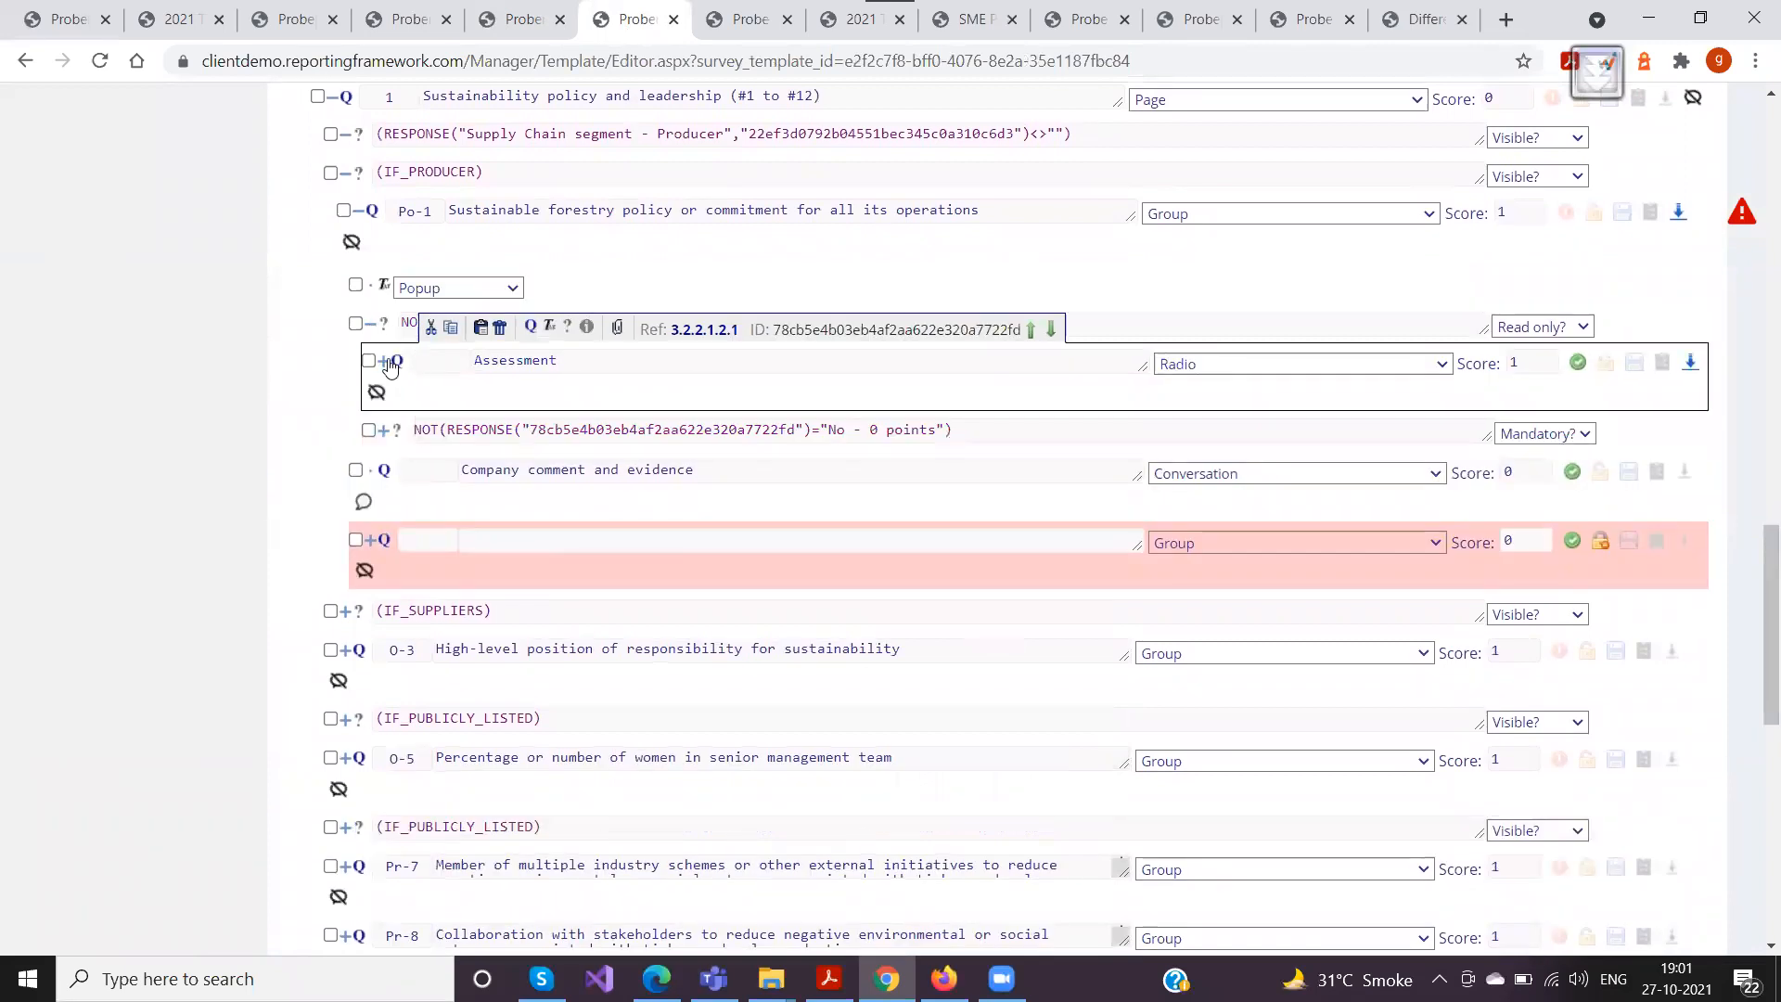
left_click(388, 365)
left_click(359, 213)
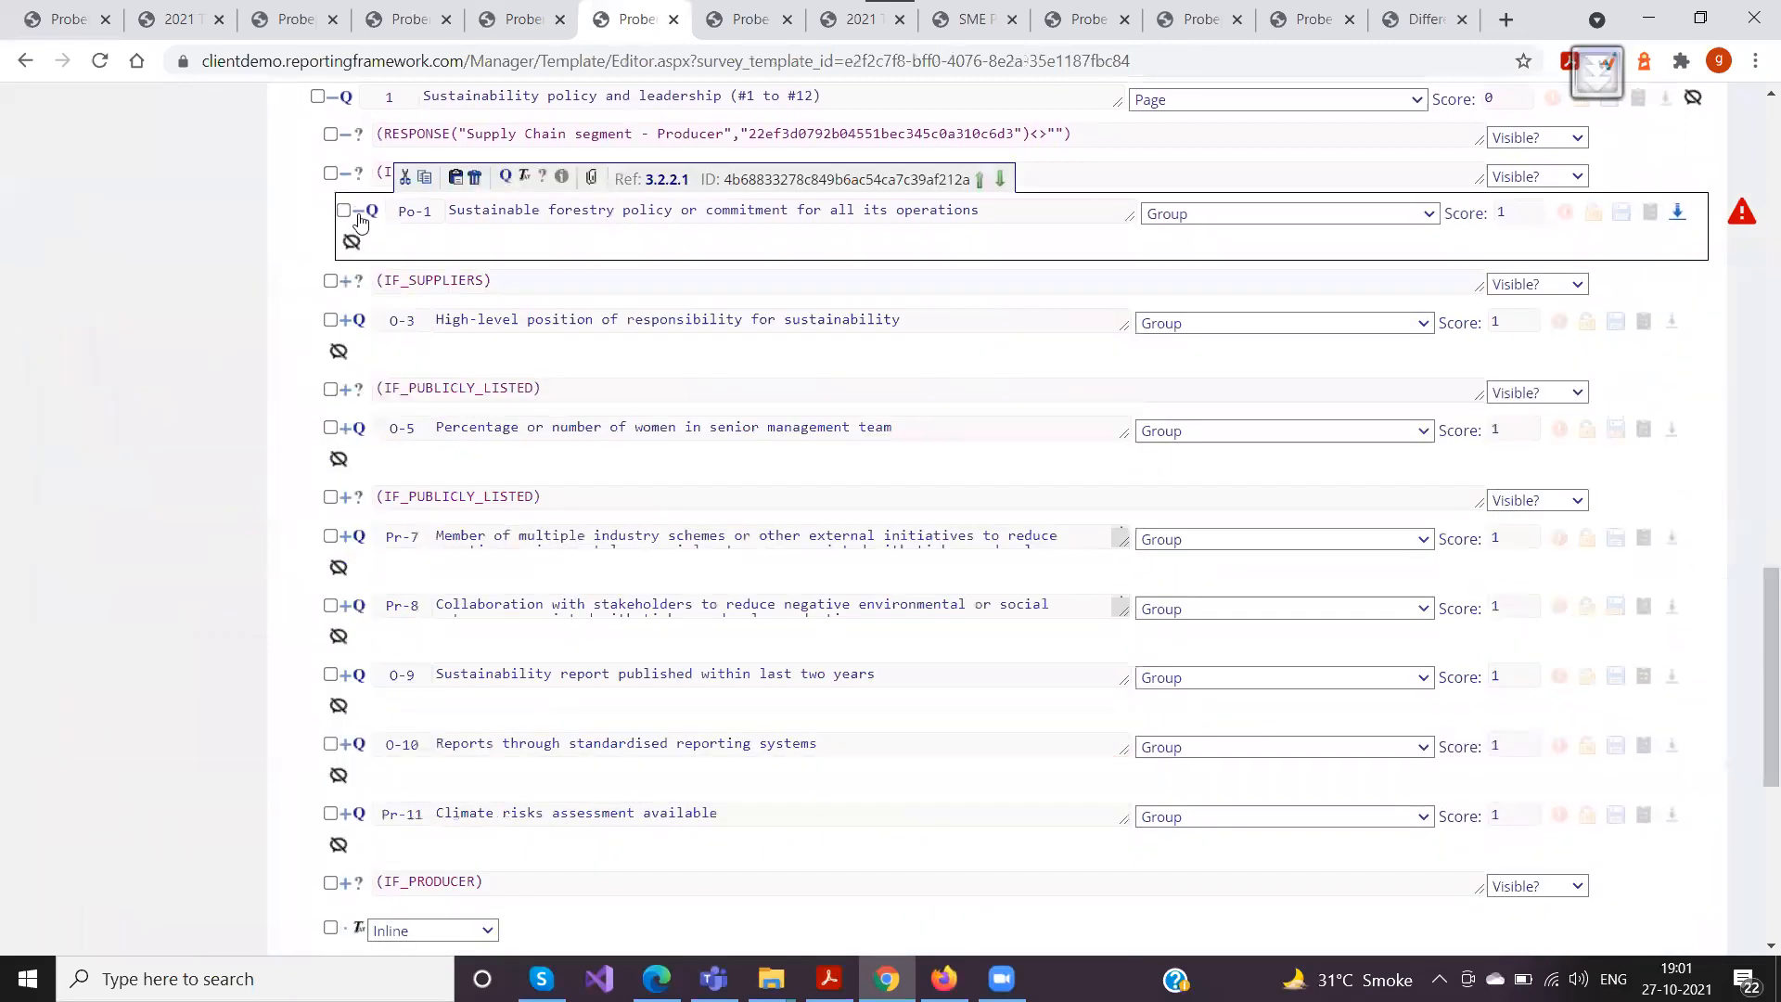
Expand the O-3 question's Assessment to show the predefined comments under the Yes and Partial choices
left_click(357, 320)
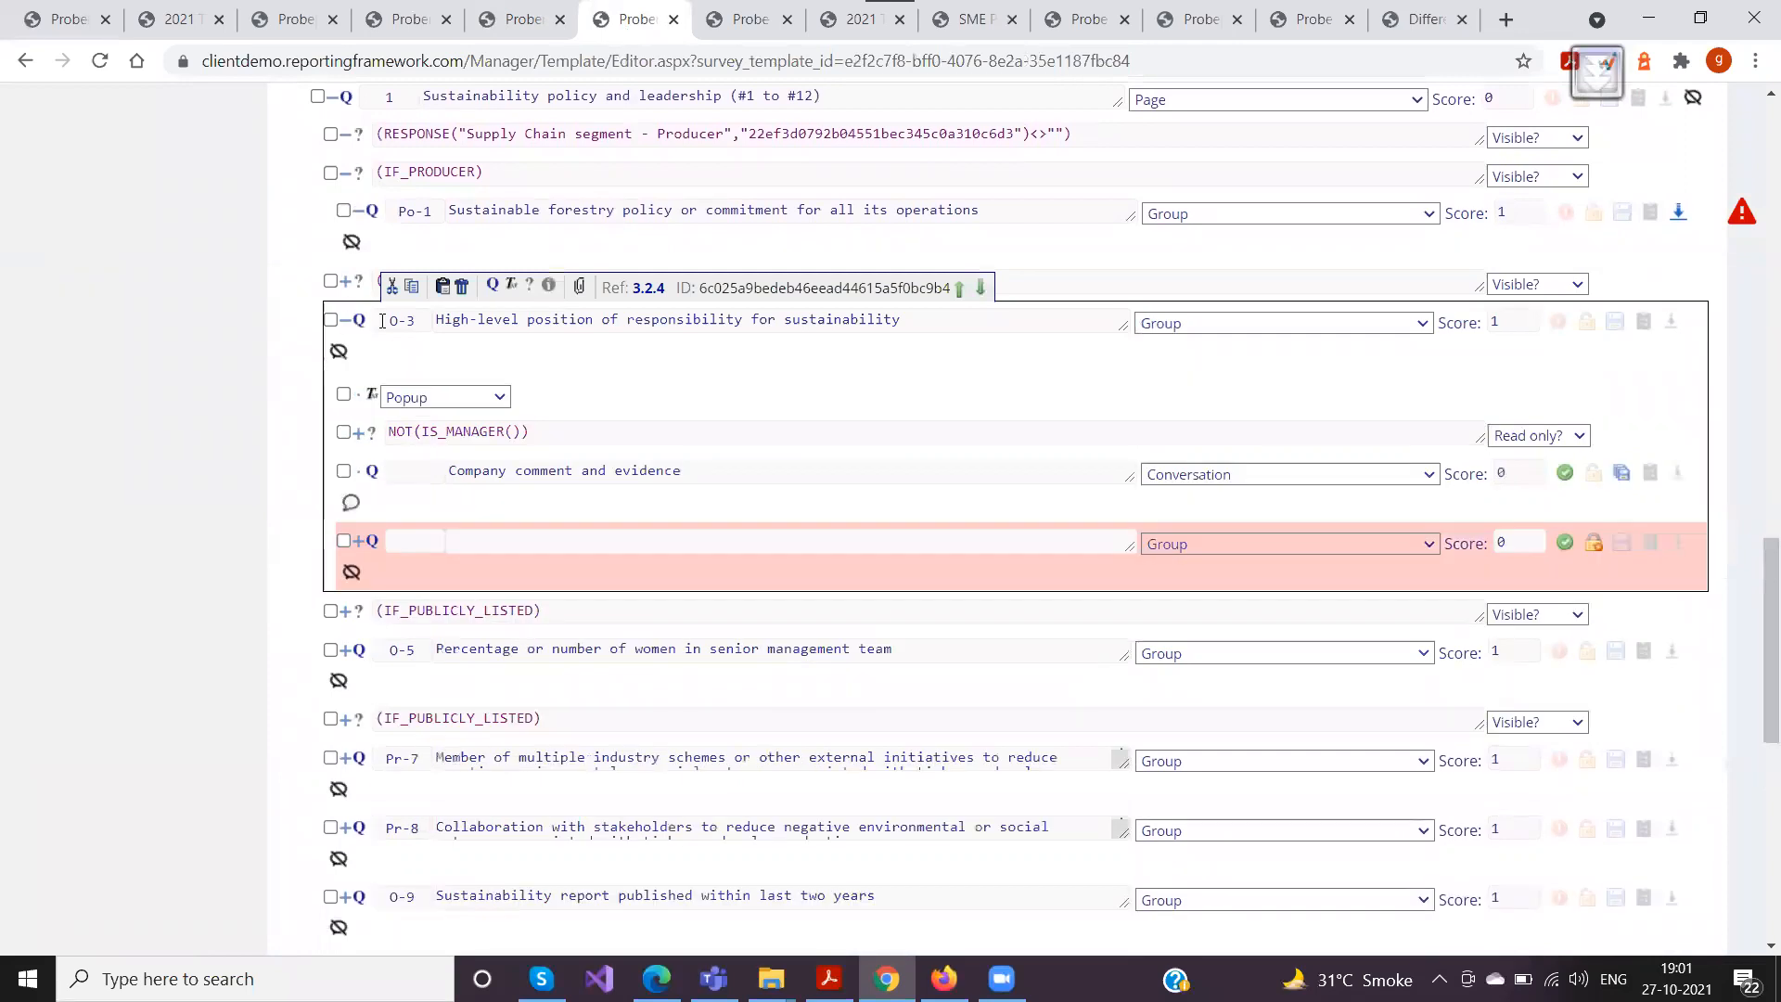
left_click(360, 438)
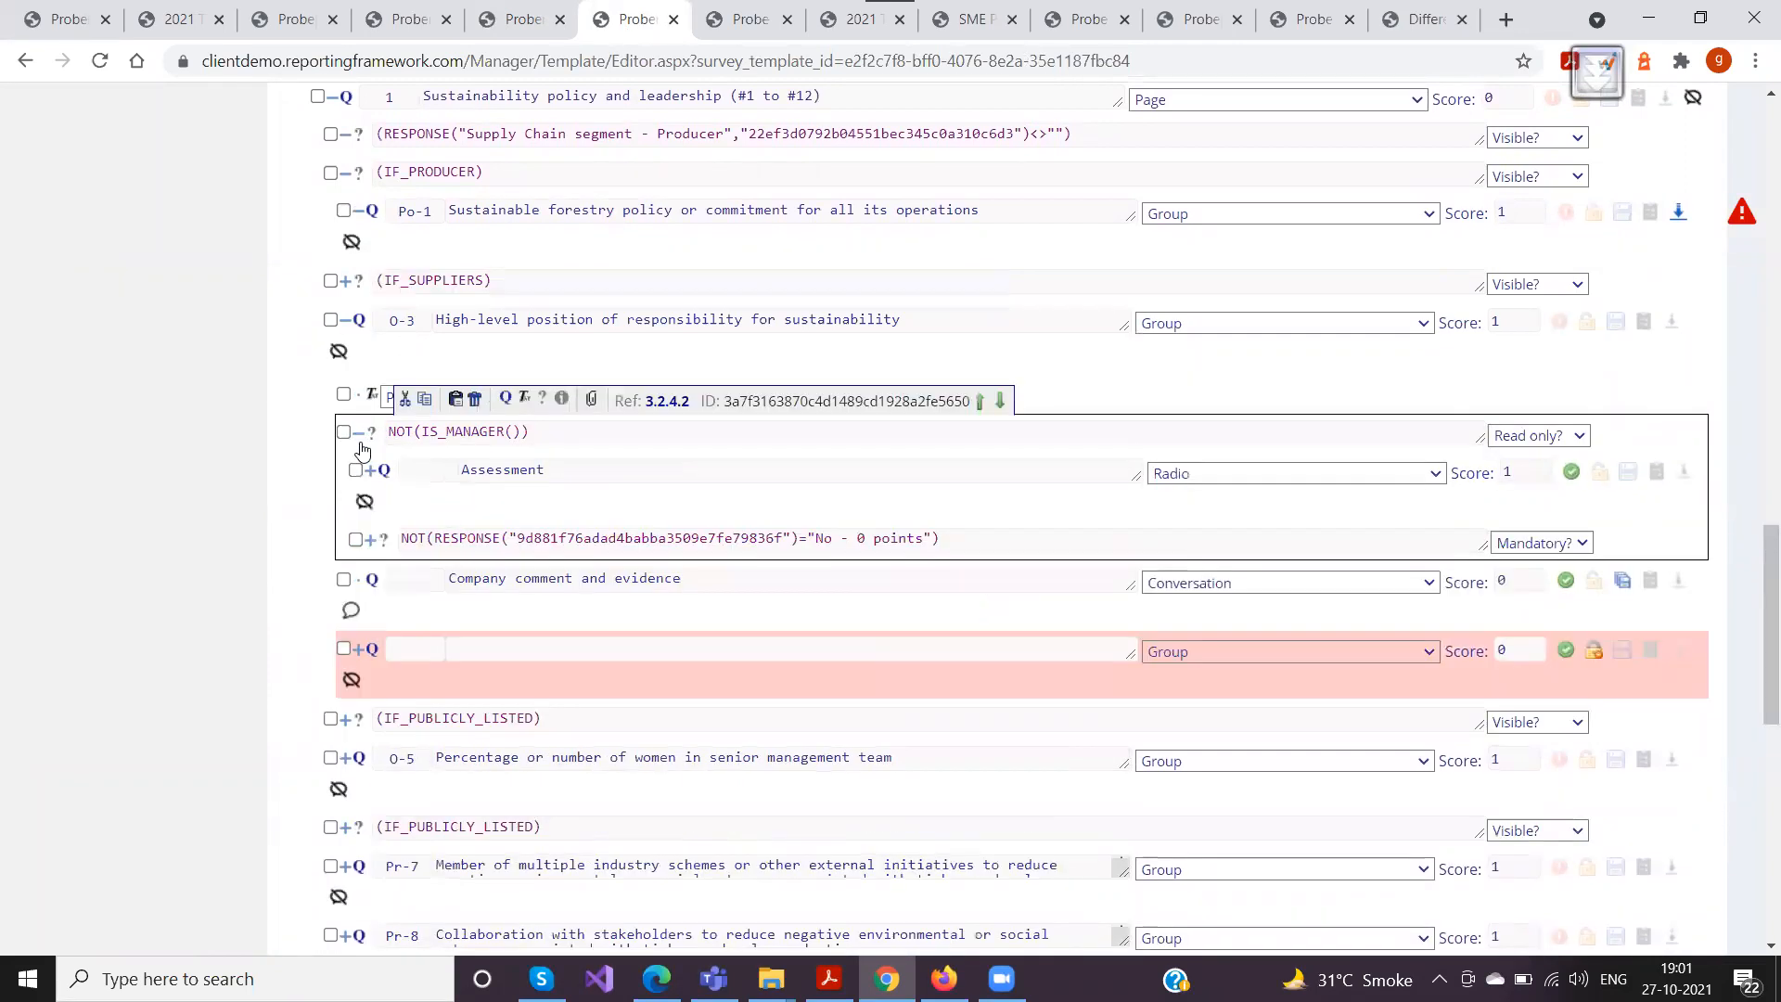
left_click(371, 469)
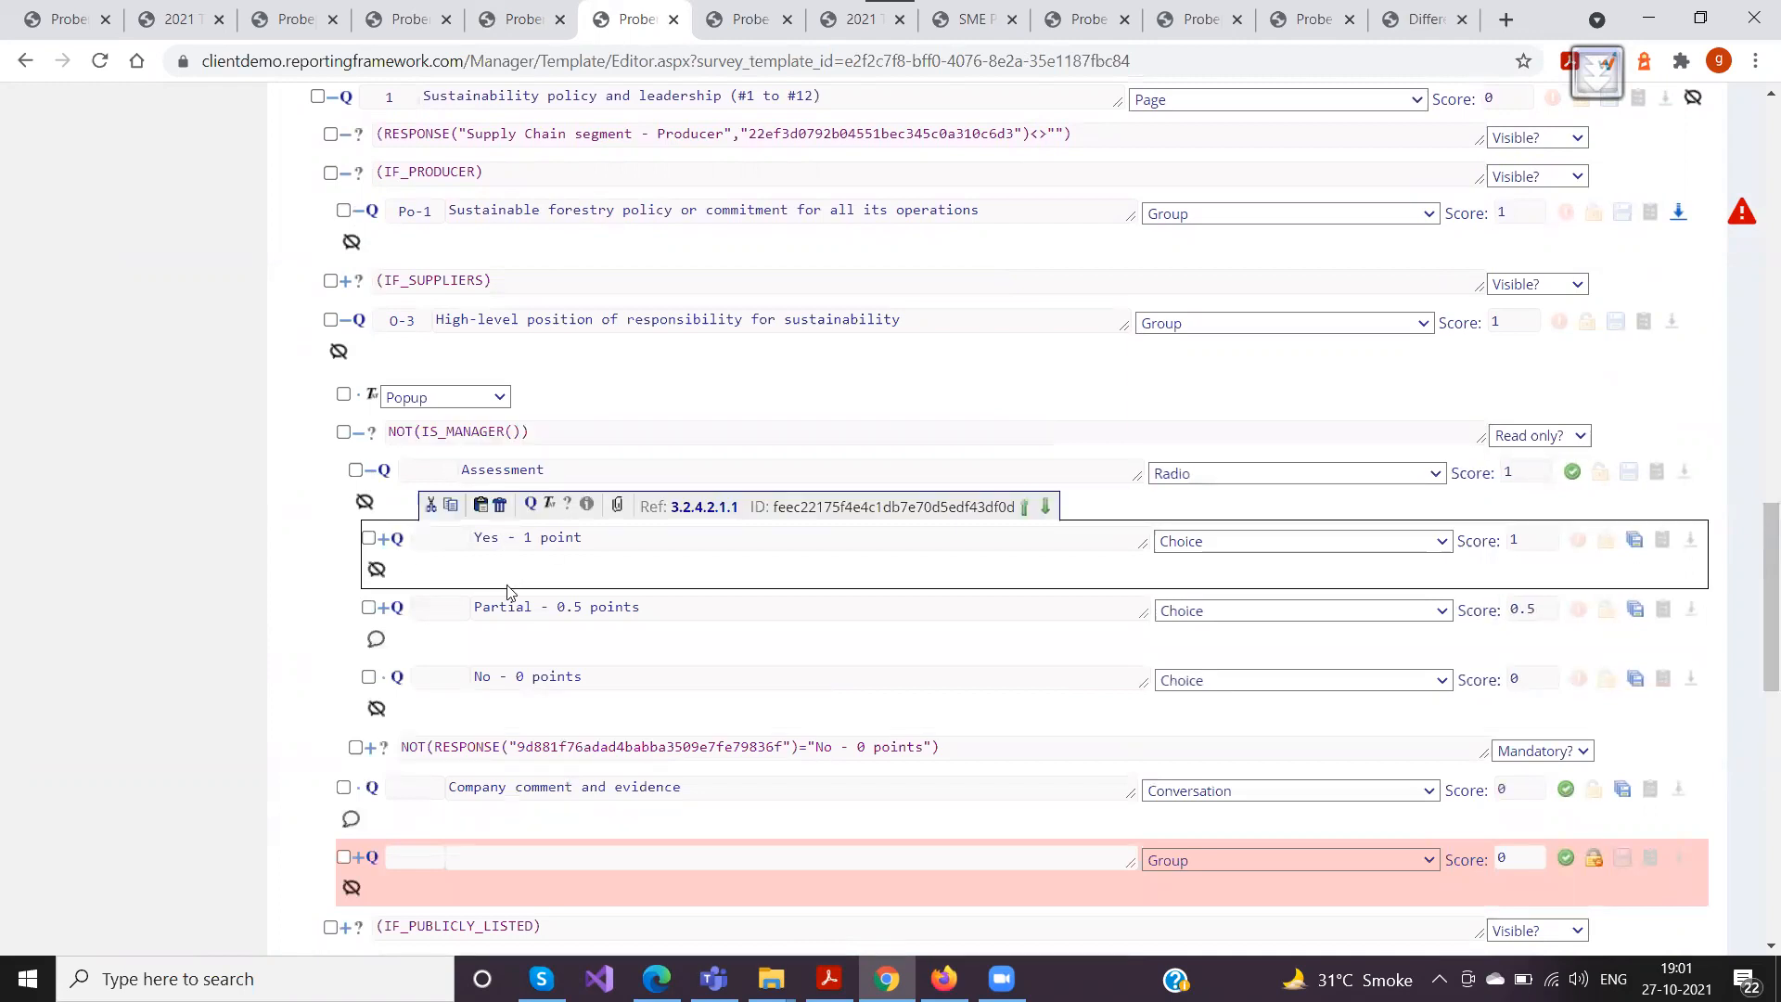
left_click(381, 542)
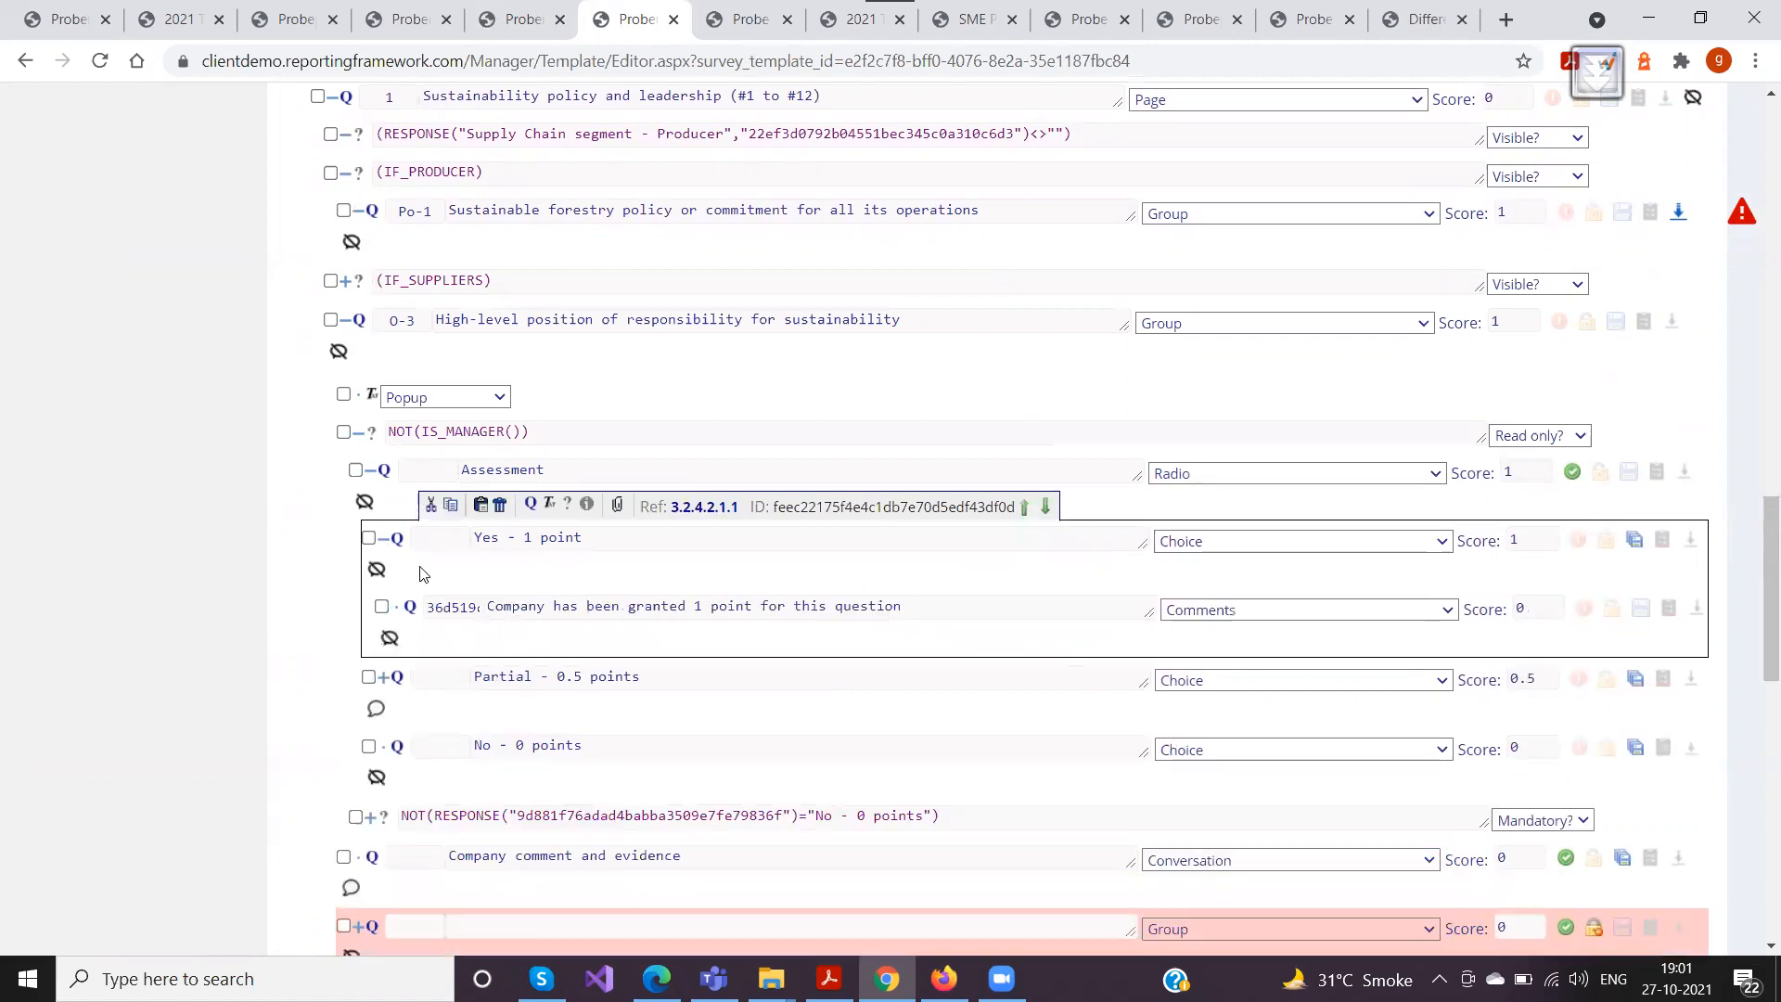
left_click(383, 677)
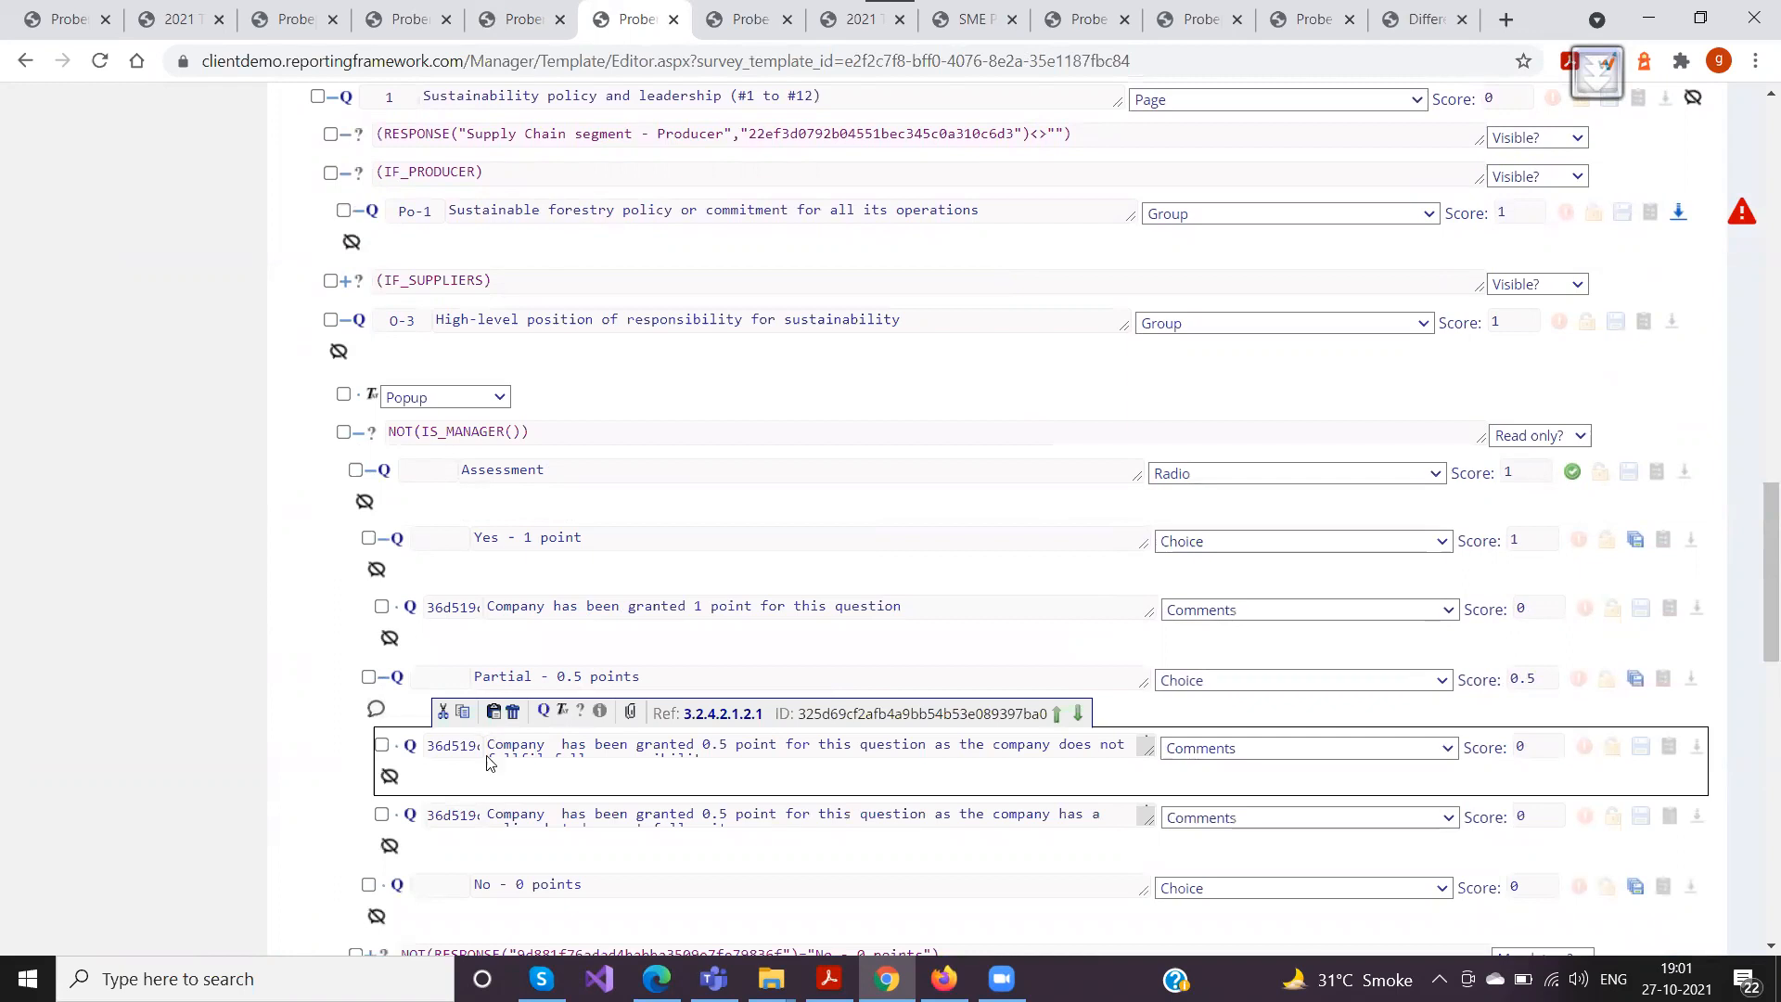
Examine the text, Comments type and score fields of the predefined comments under O-3's Yes and Partial choices
left_click(657, 607)
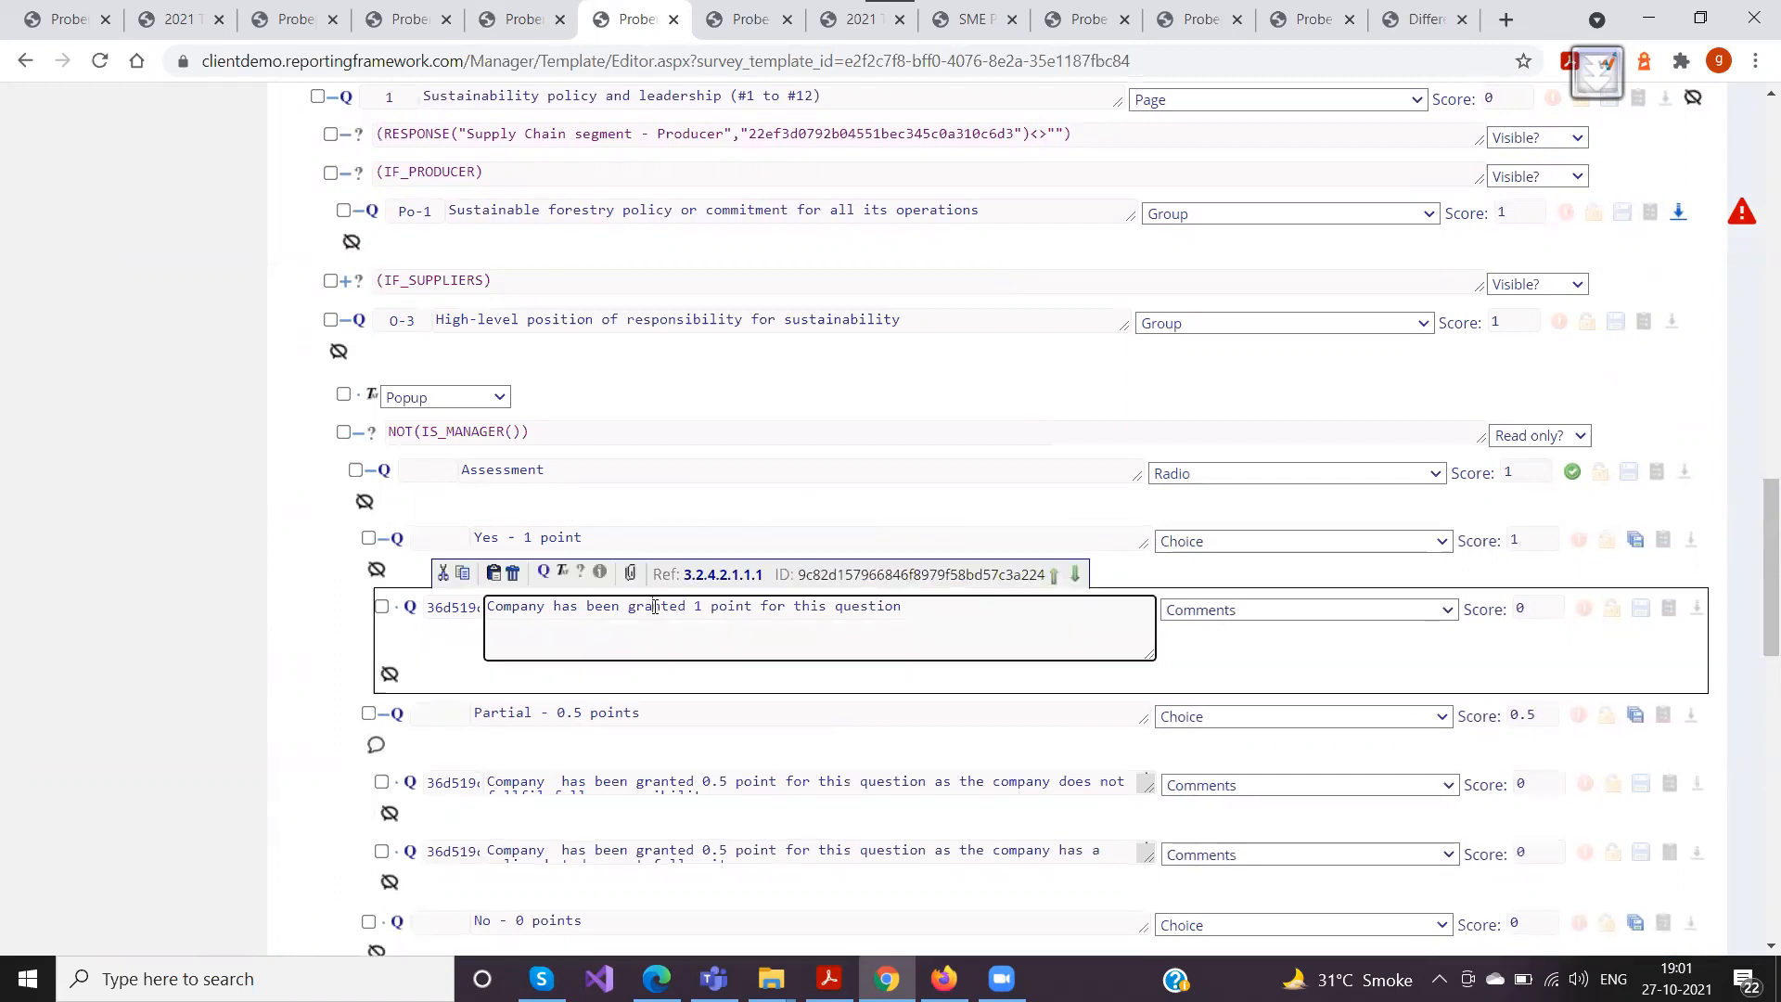
left_click(1216, 613)
left_click(1219, 613)
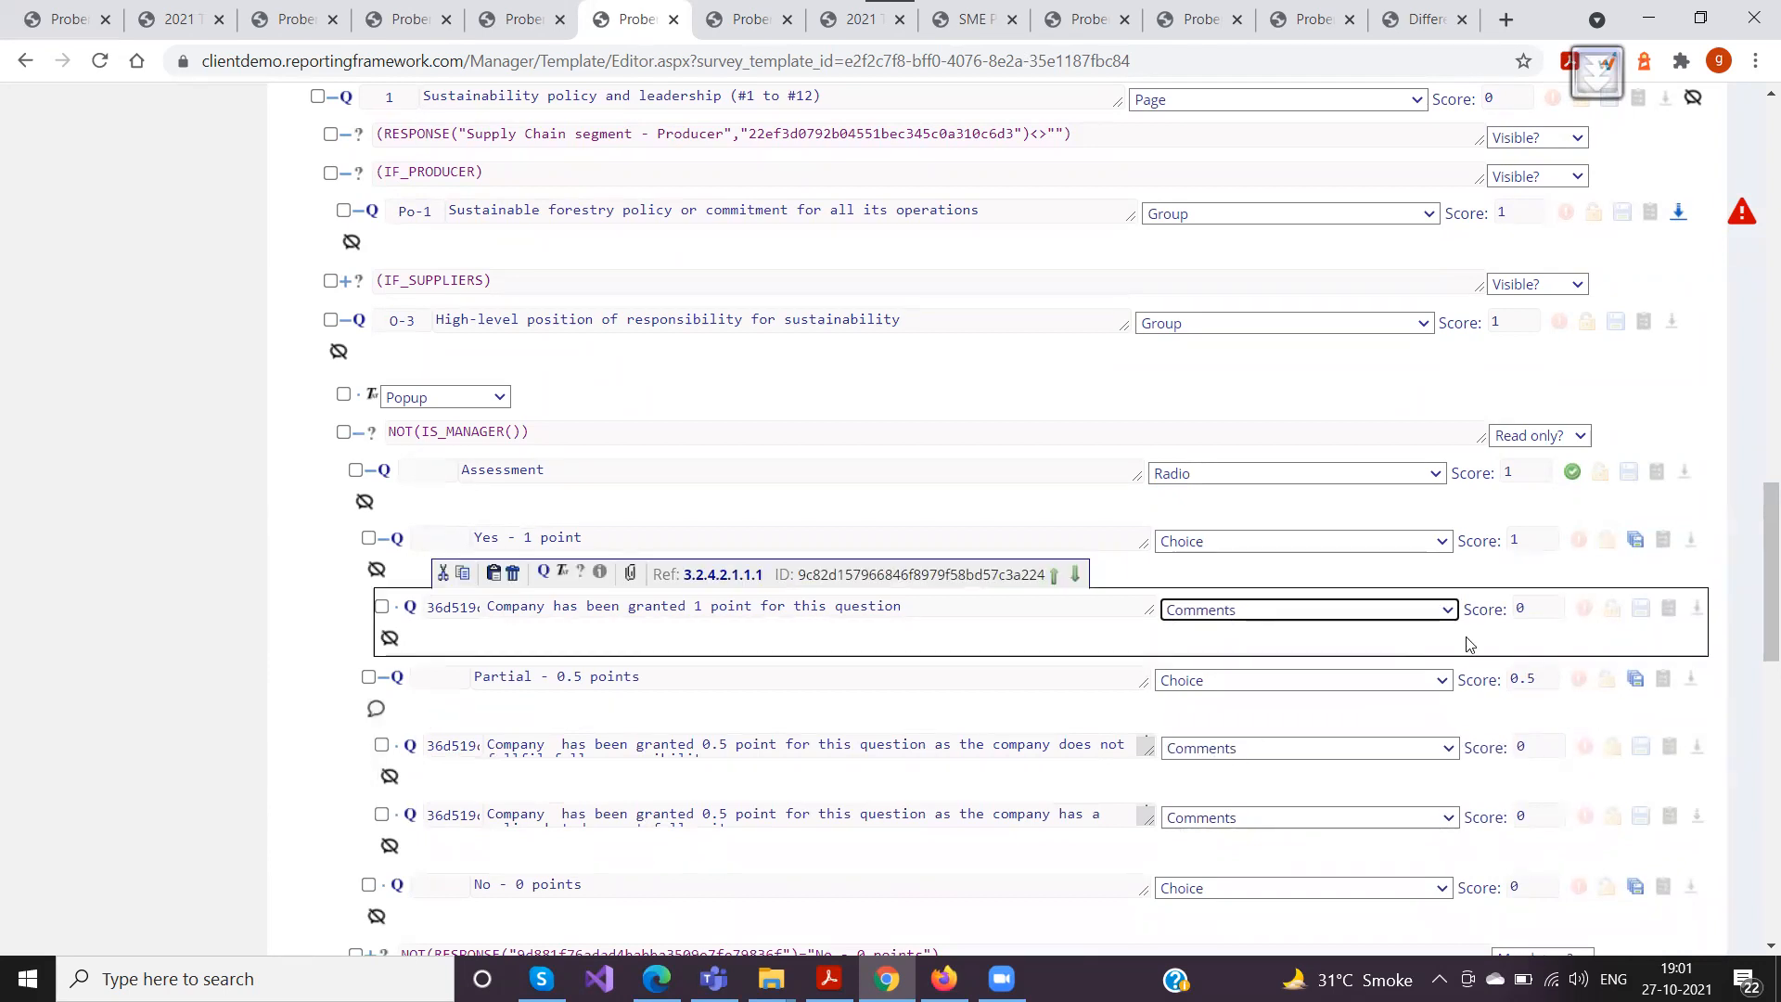
left_click(1535, 609)
left_click(1526, 747)
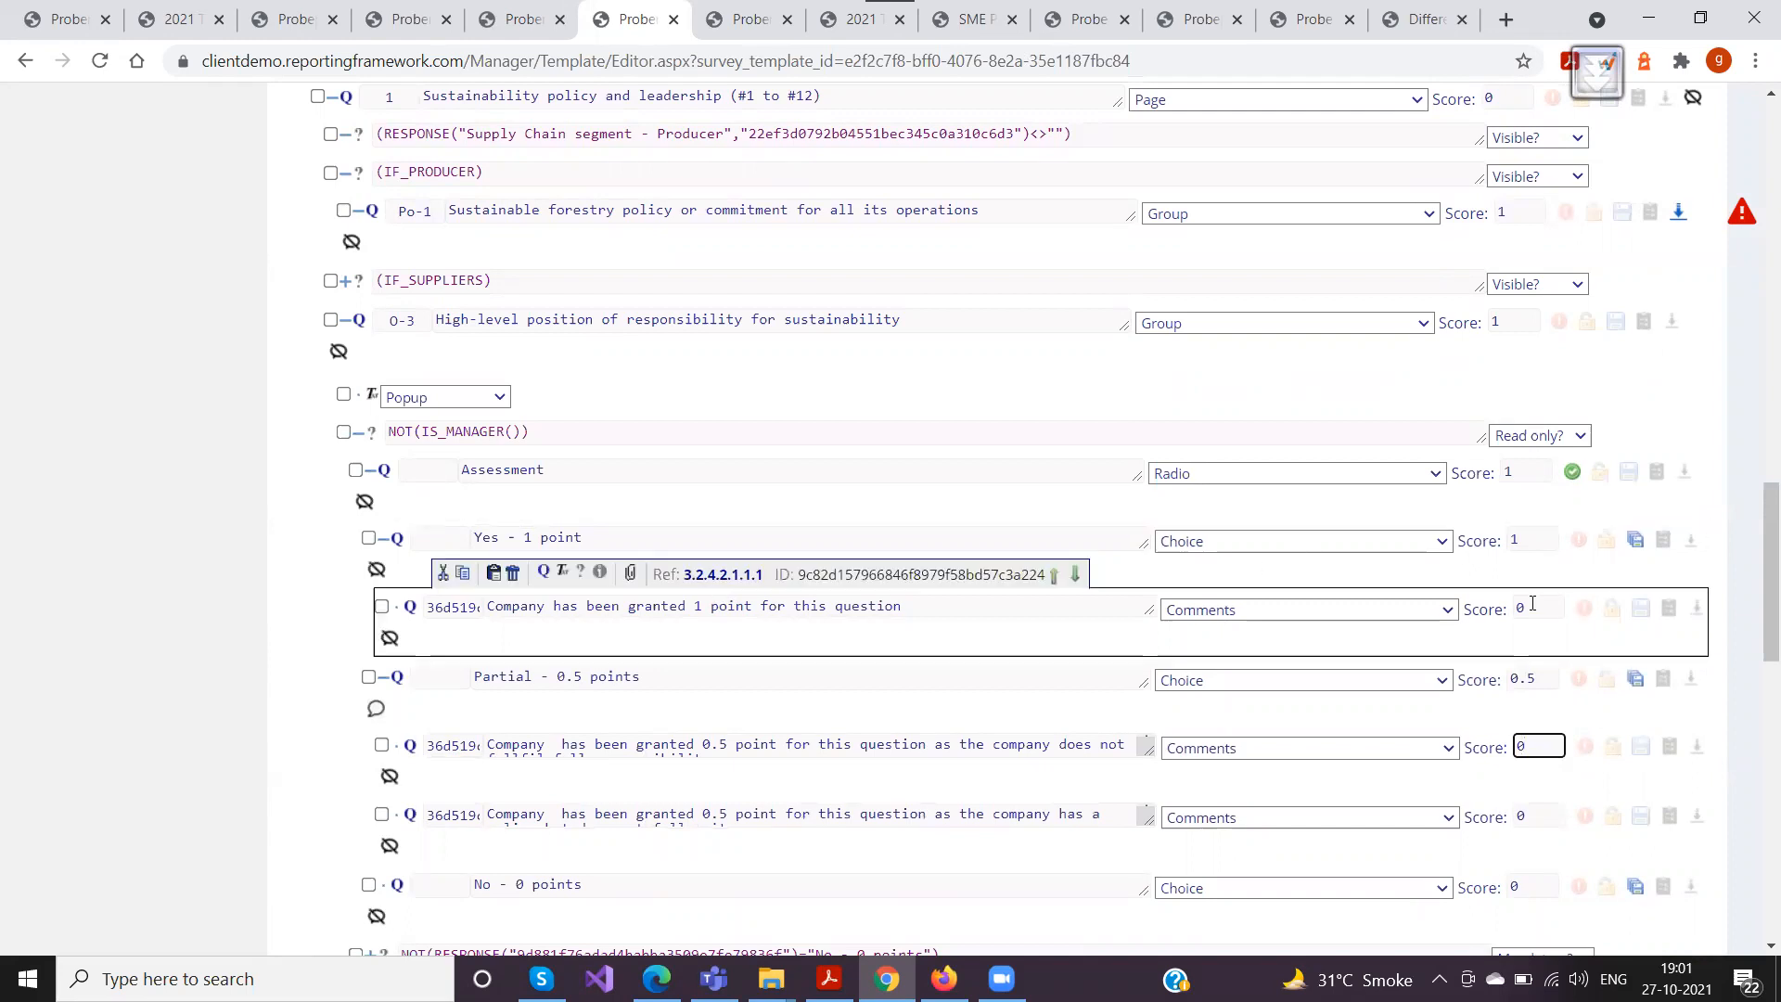
Inspect the full reference code of the predefined comment under O-3's "Yes - 1 point" choice
left_click(490, 610)
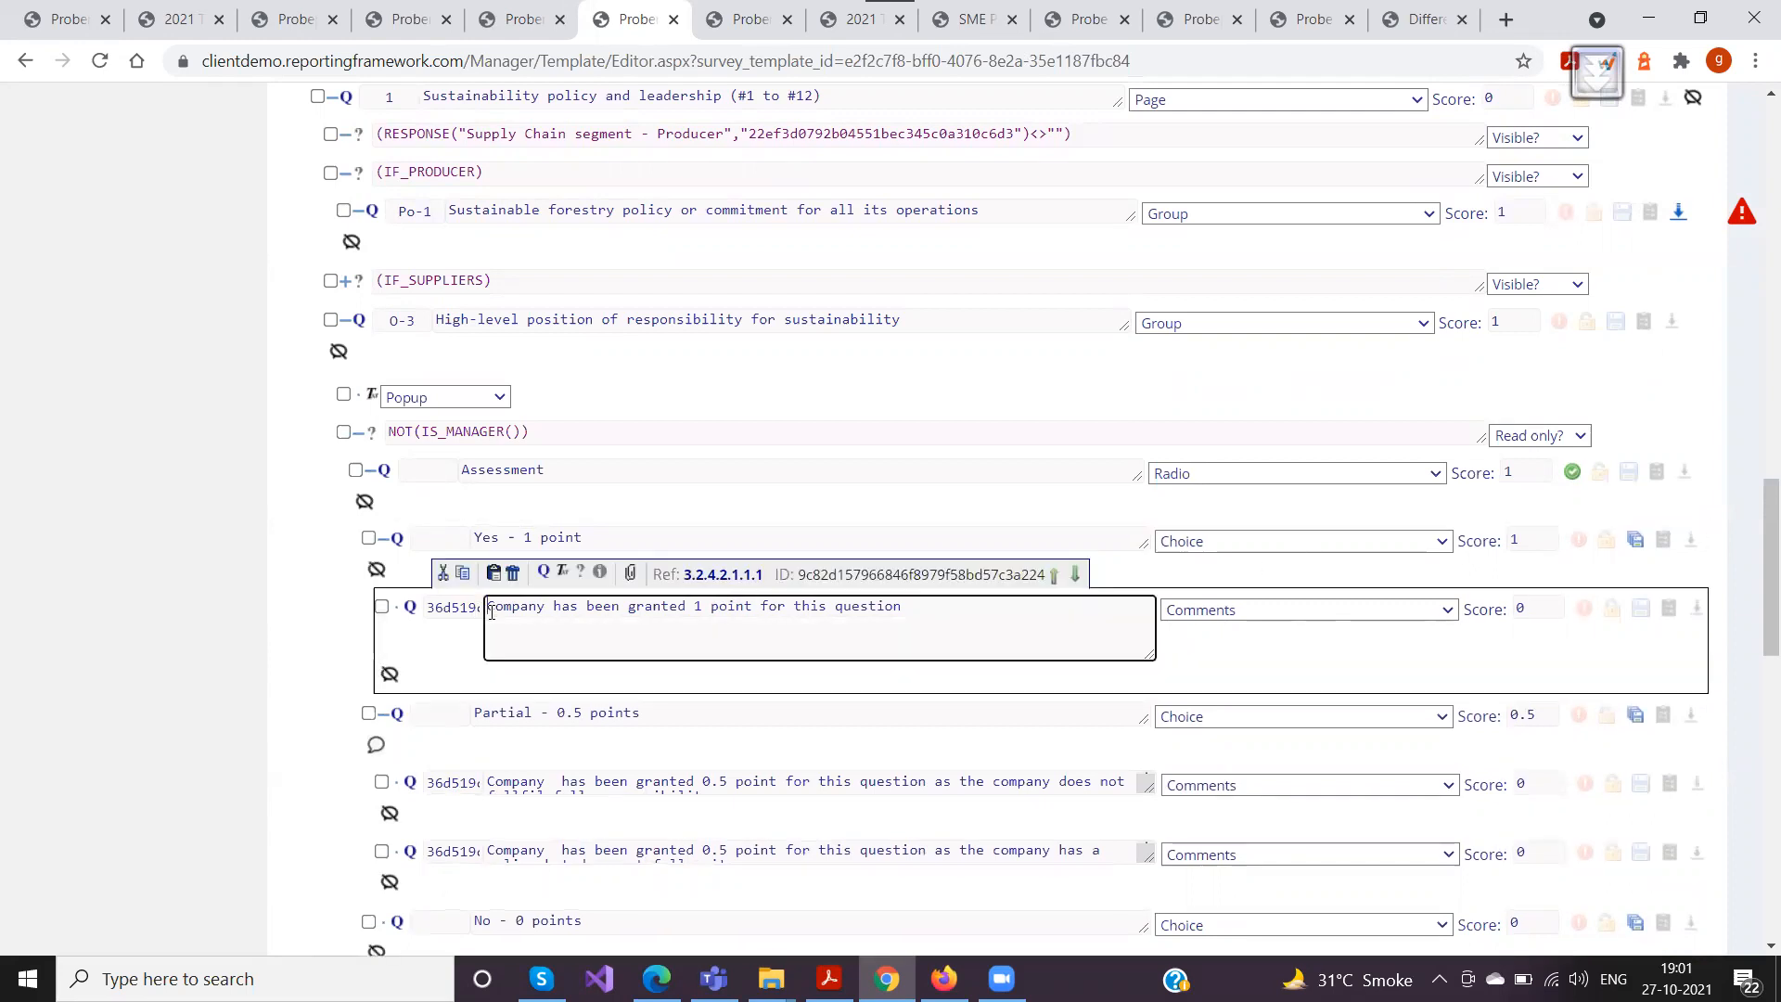
left_click(445, 610)
left_click_drag(431, 608, 540, 606)
left_click(474, 609)
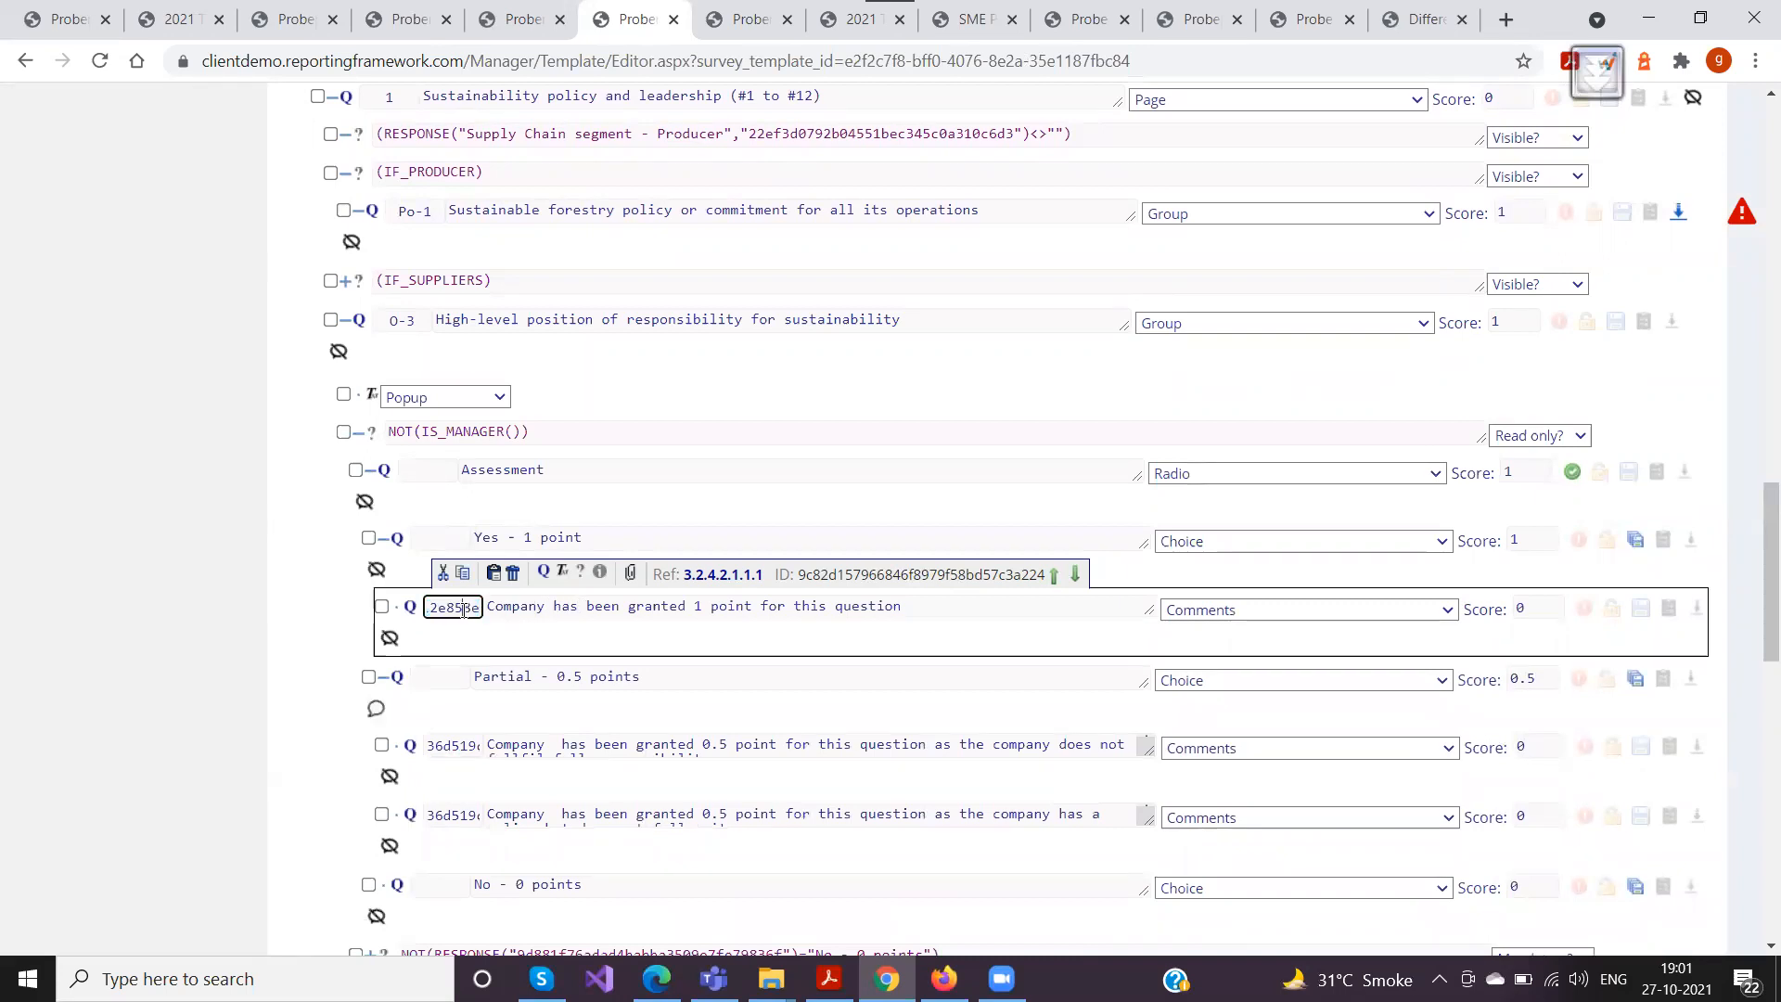
Expand O-3's mandatory condition and compare the Explanation (public) question's ID with the reference codes of the Partial comments
scroll(460, 556, "down", 1)
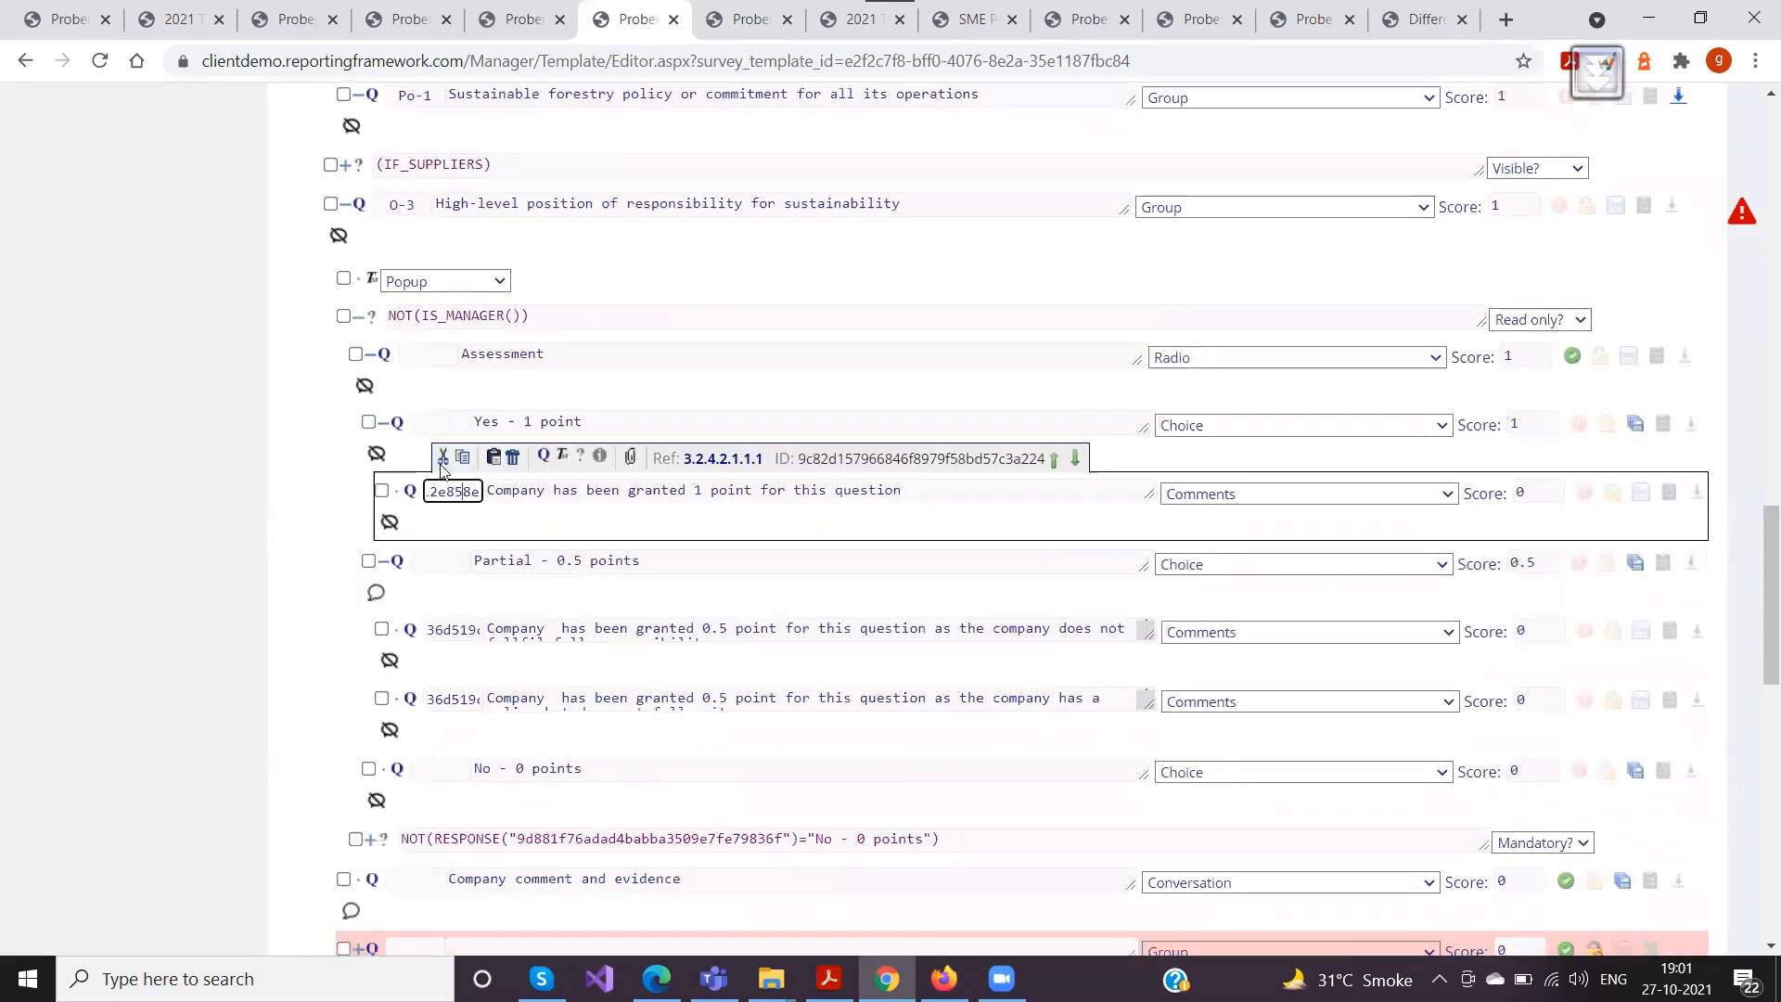
scroll(515, 750, "down", 1)
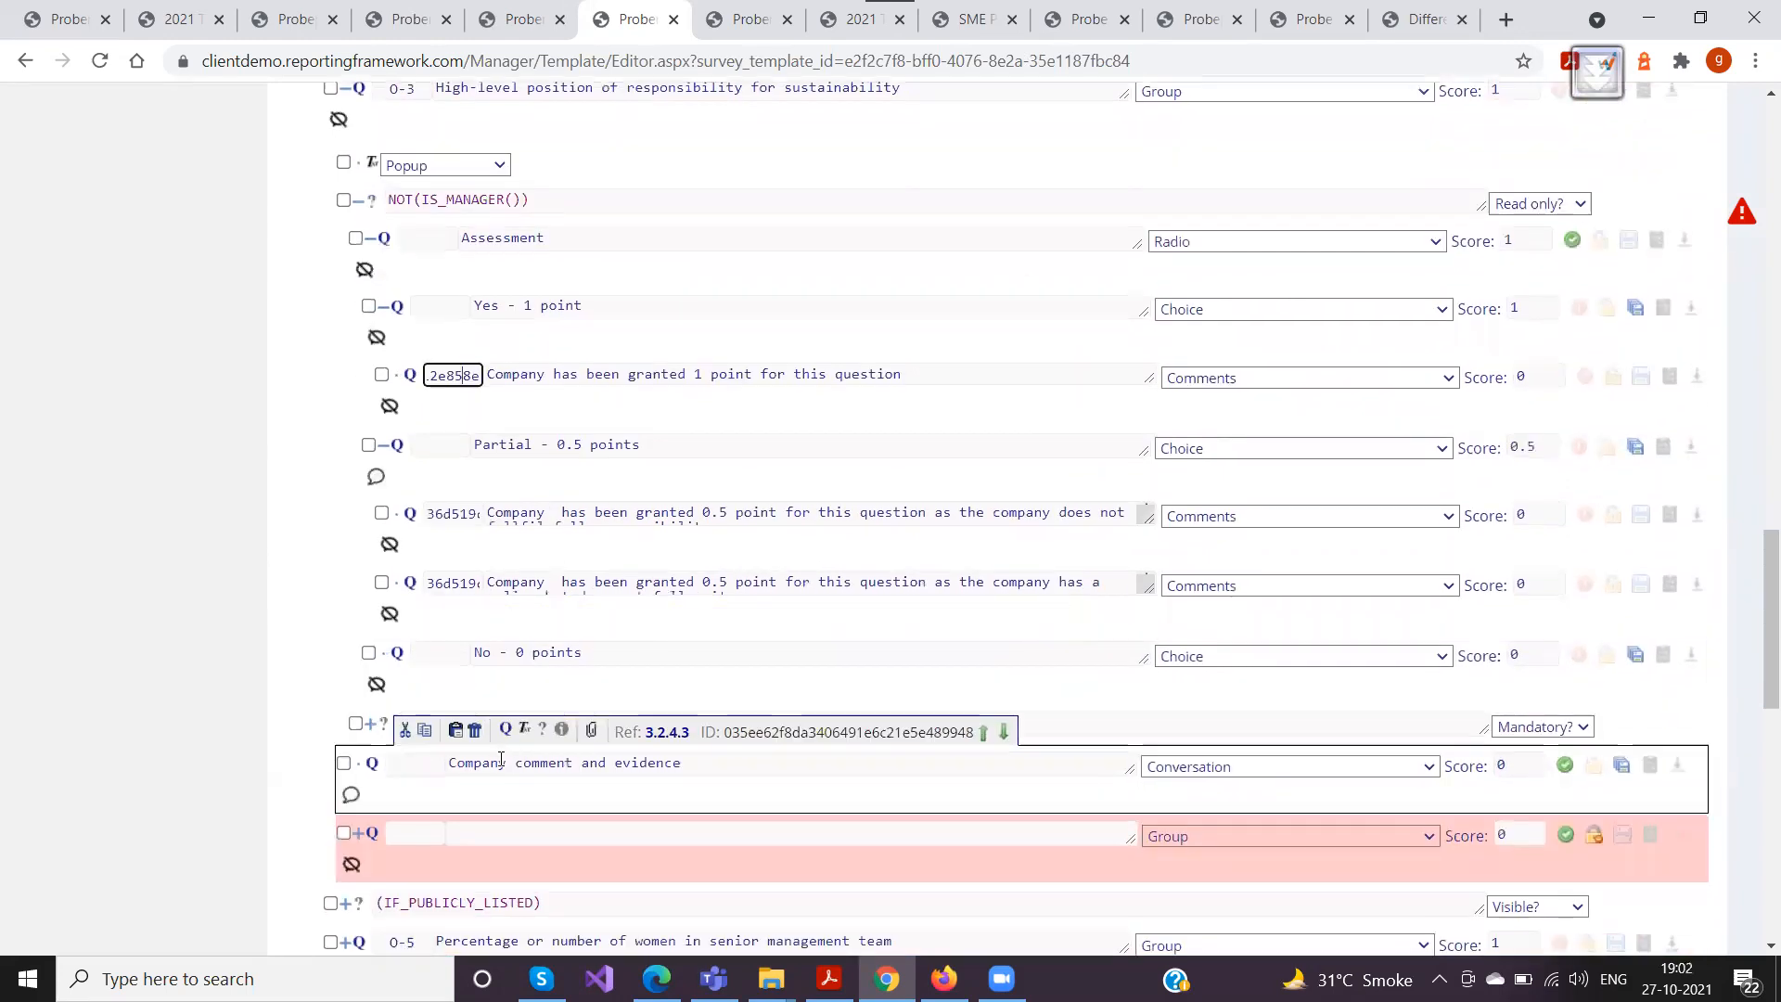
left_click(383, 727)
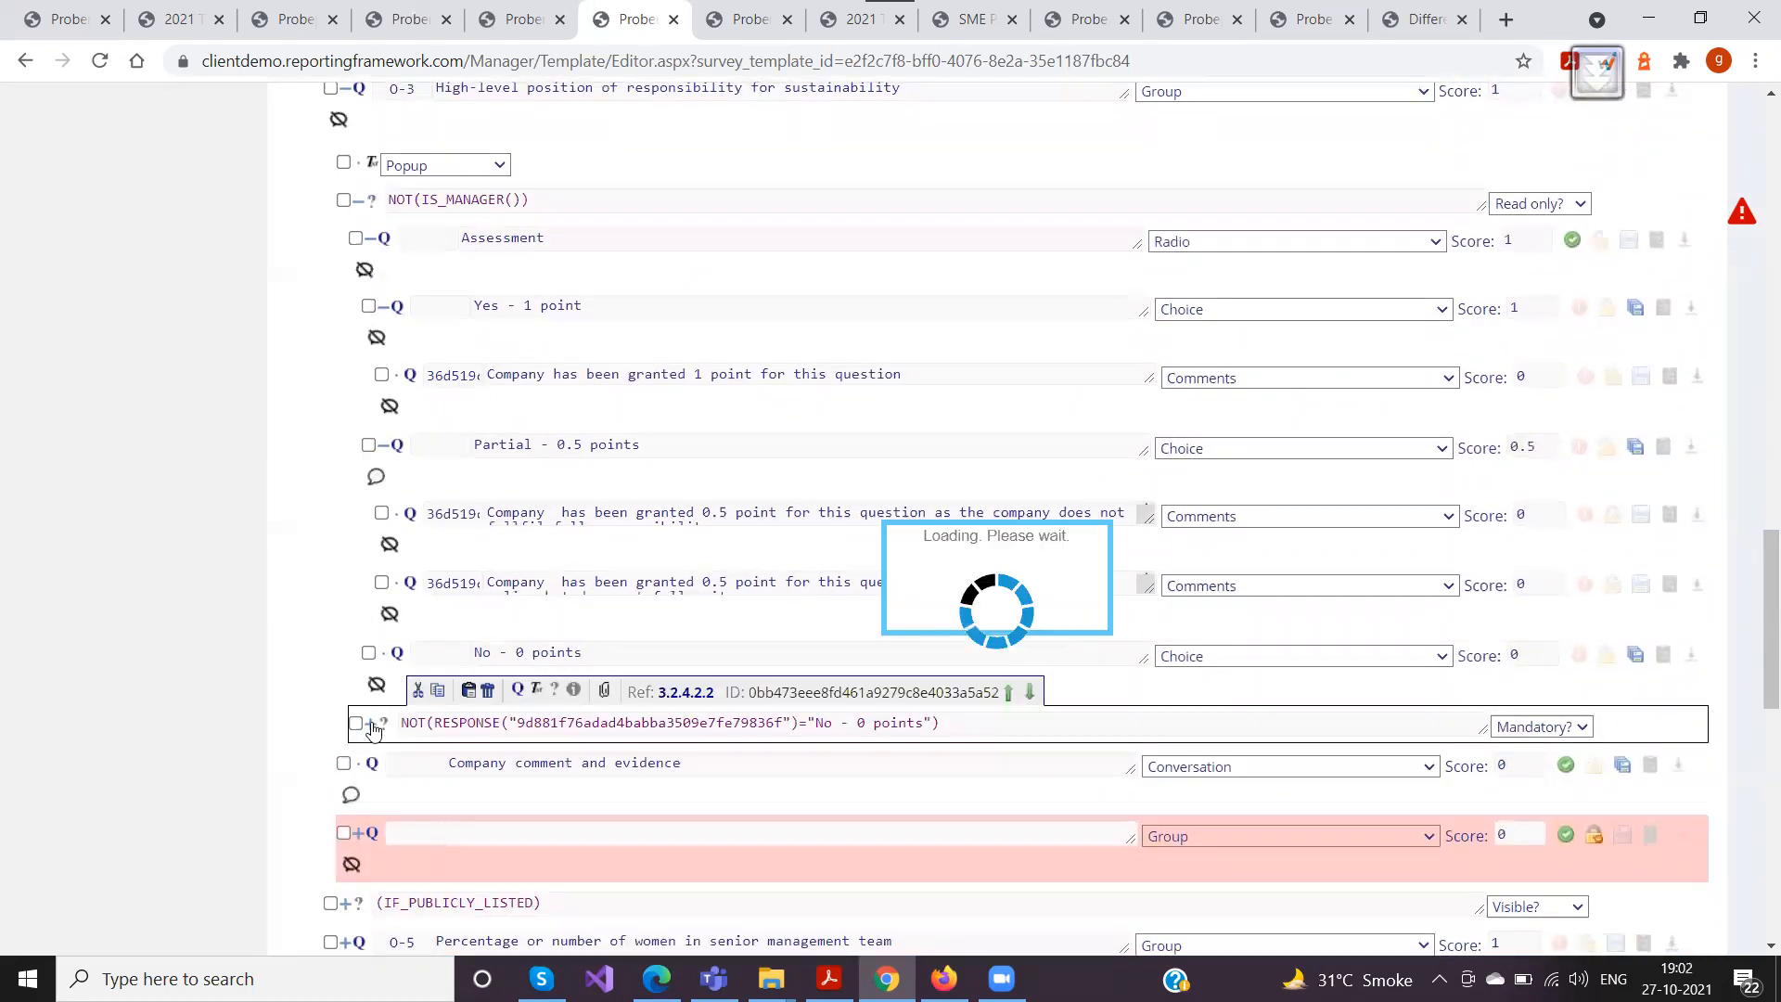
left_click(675, 760)
key("ctrl+a")
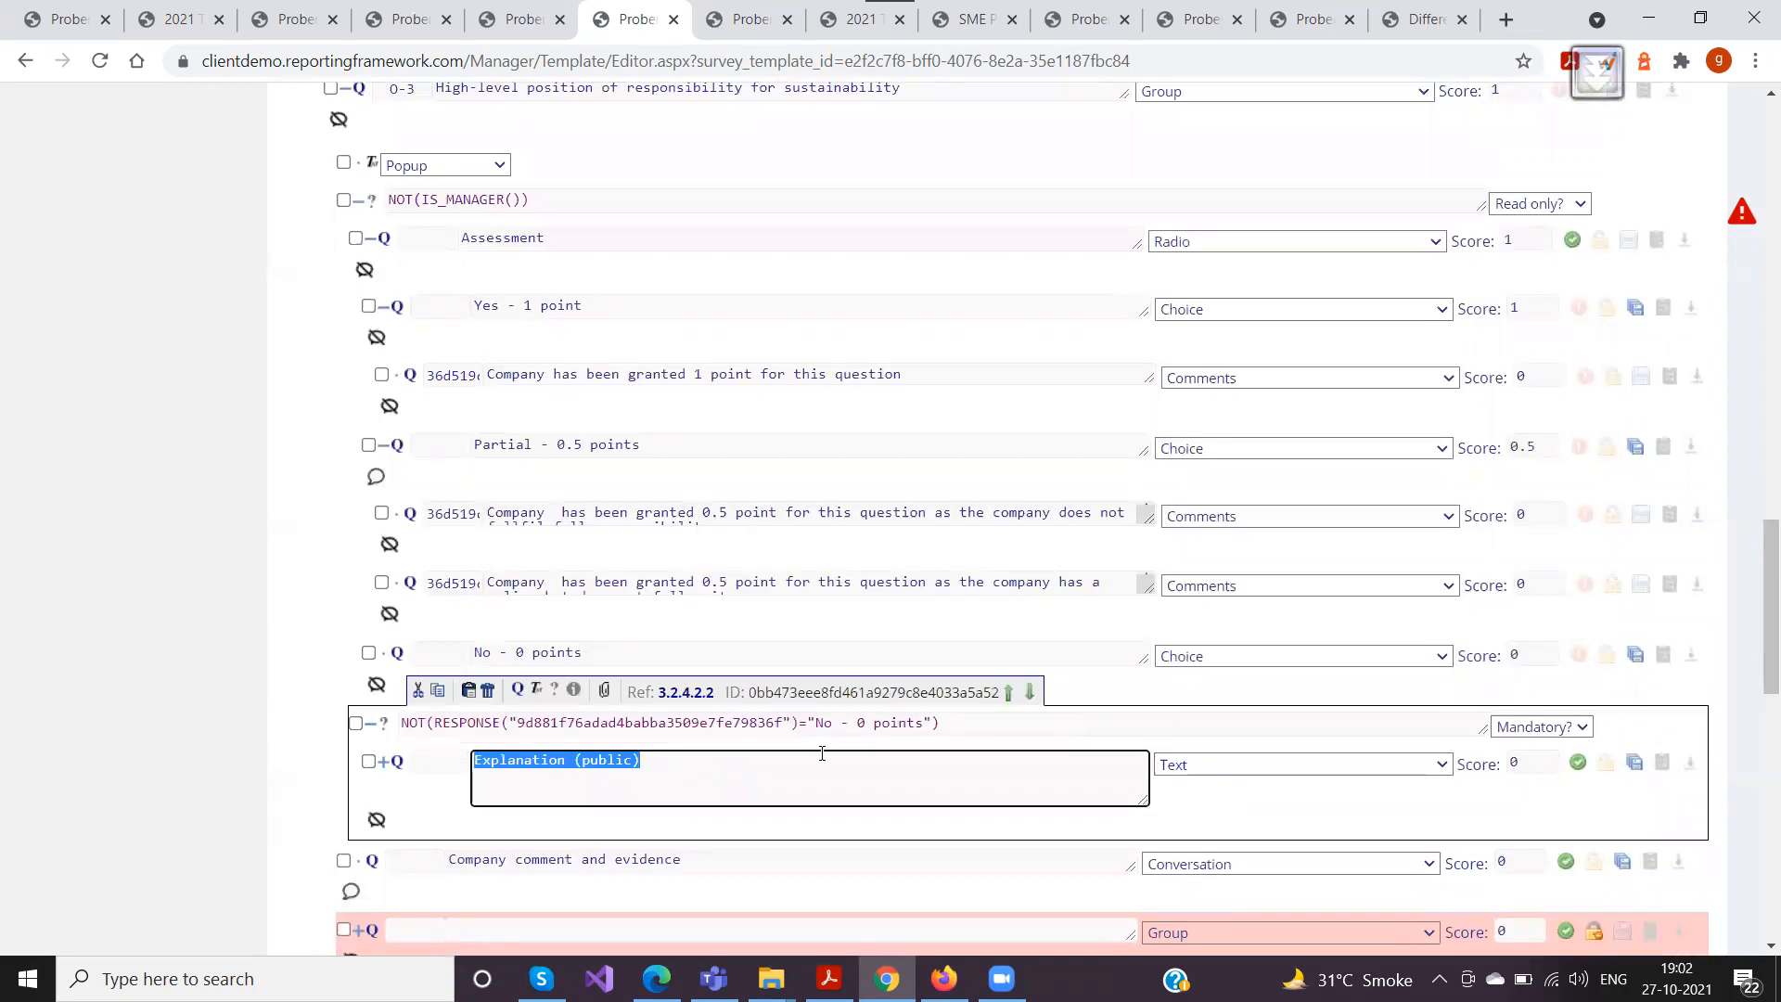
double_click(838, 731)
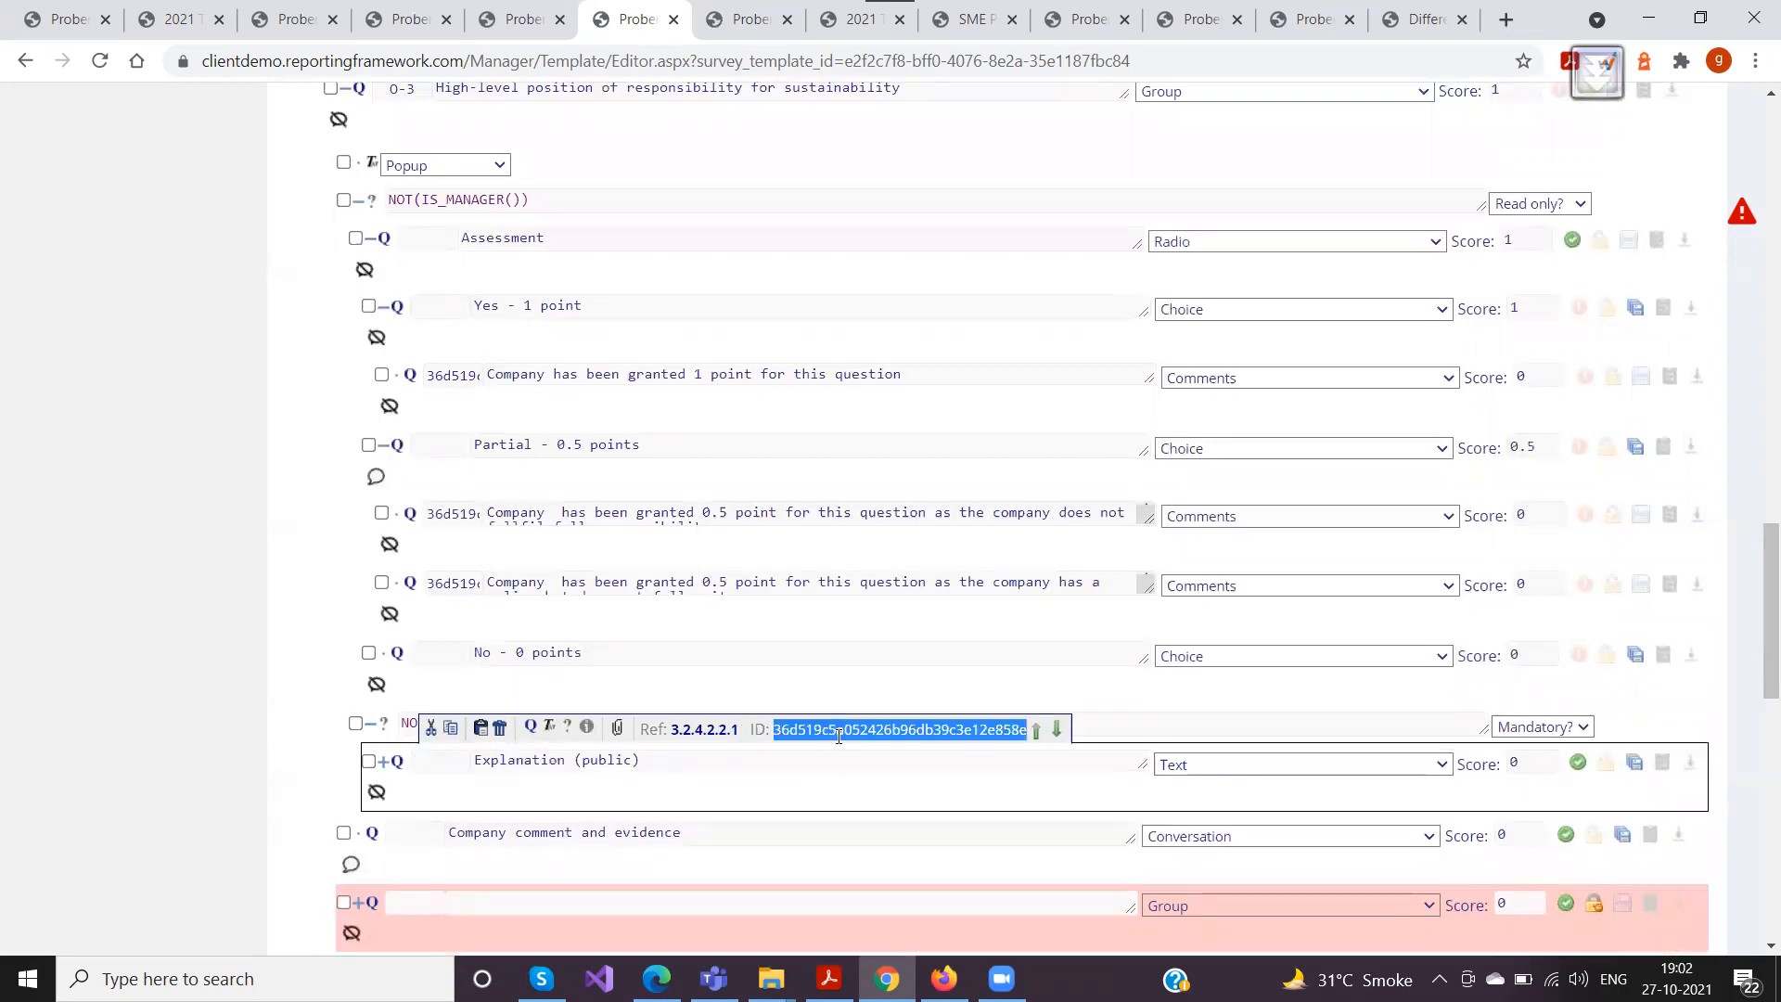
double_click(453, 514)
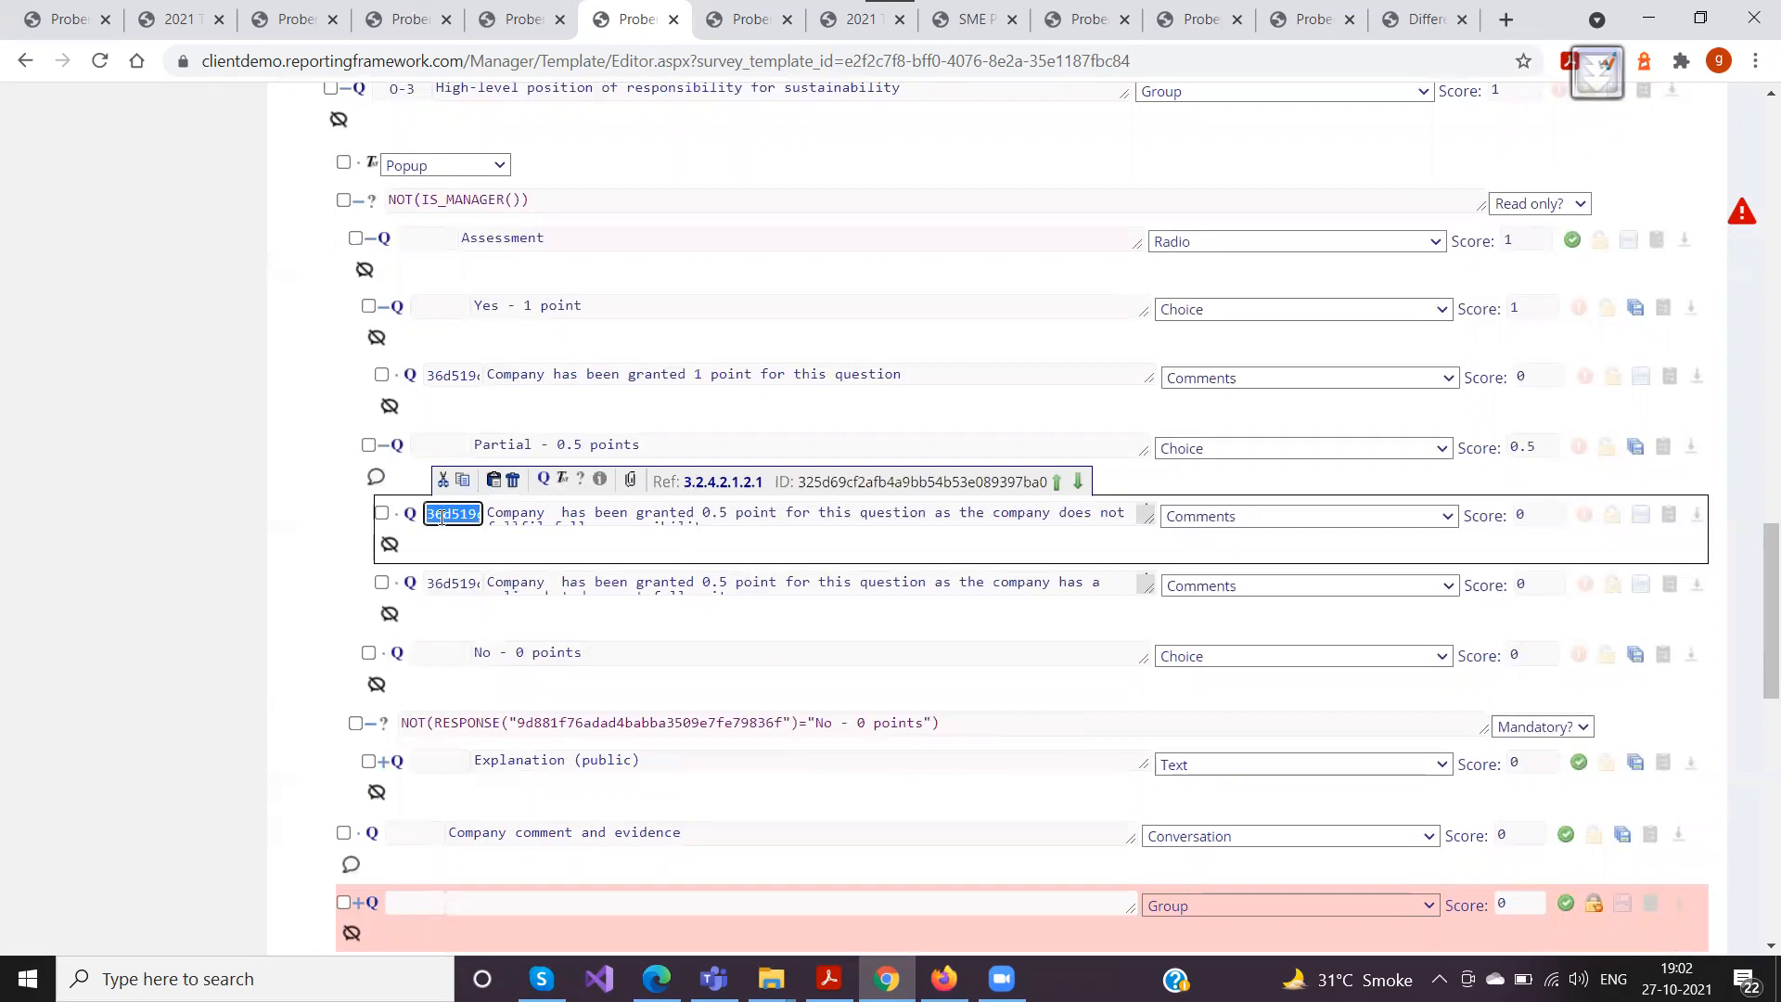
double_click(453, 583)
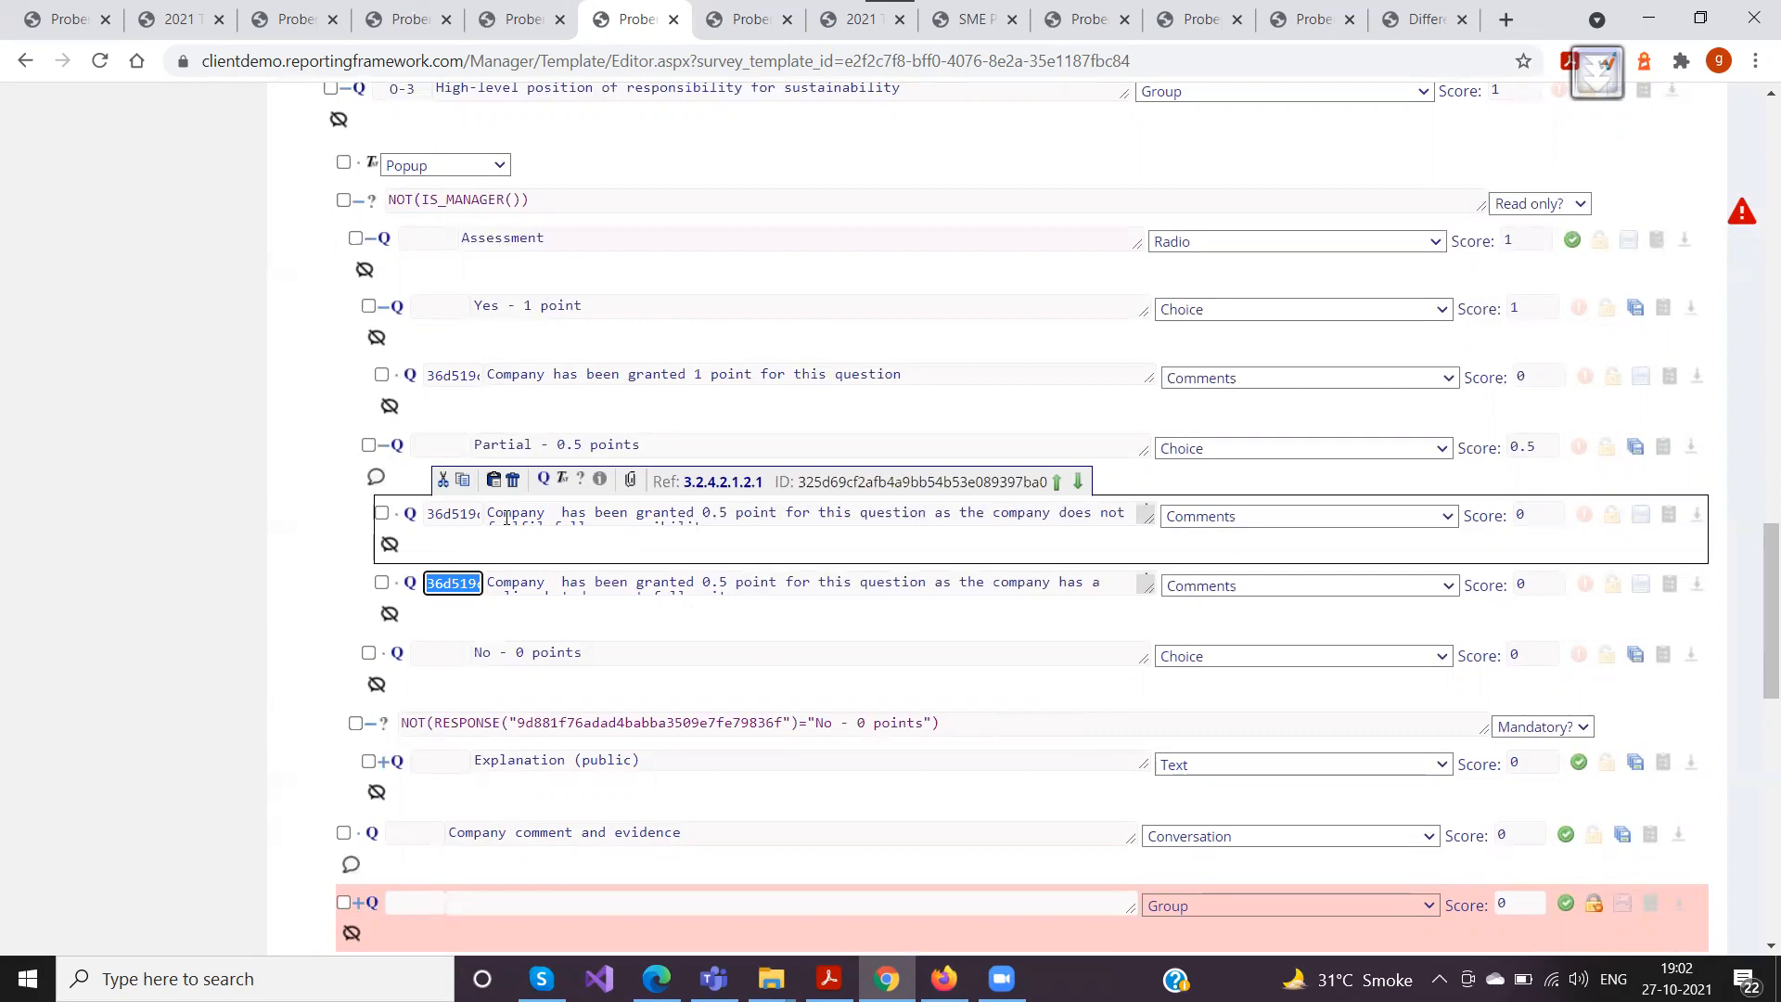
Review the reference code, type and nesting of the predefined comments under O-3's Yes and Partial choices
left_click(382, 446)
left_click(450, 515)
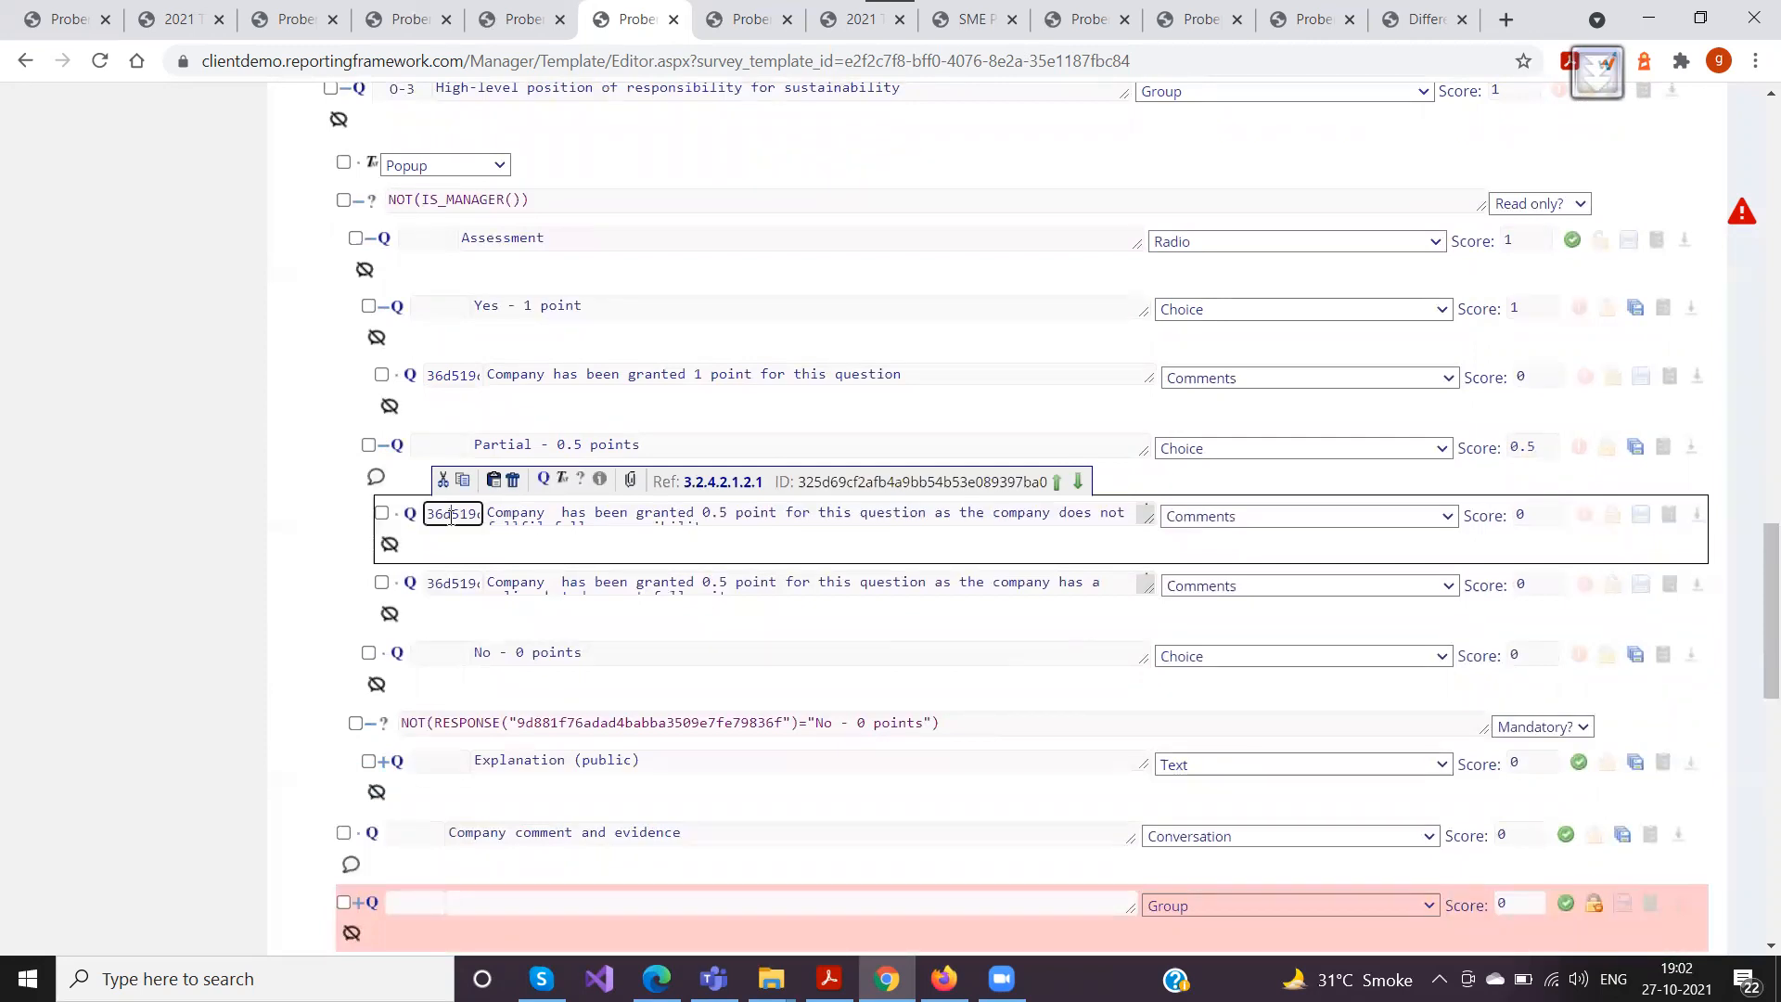
double_click(448, 517)
left_click(1226, 516)
left_click(1225, 517)
left_click(481, 307)
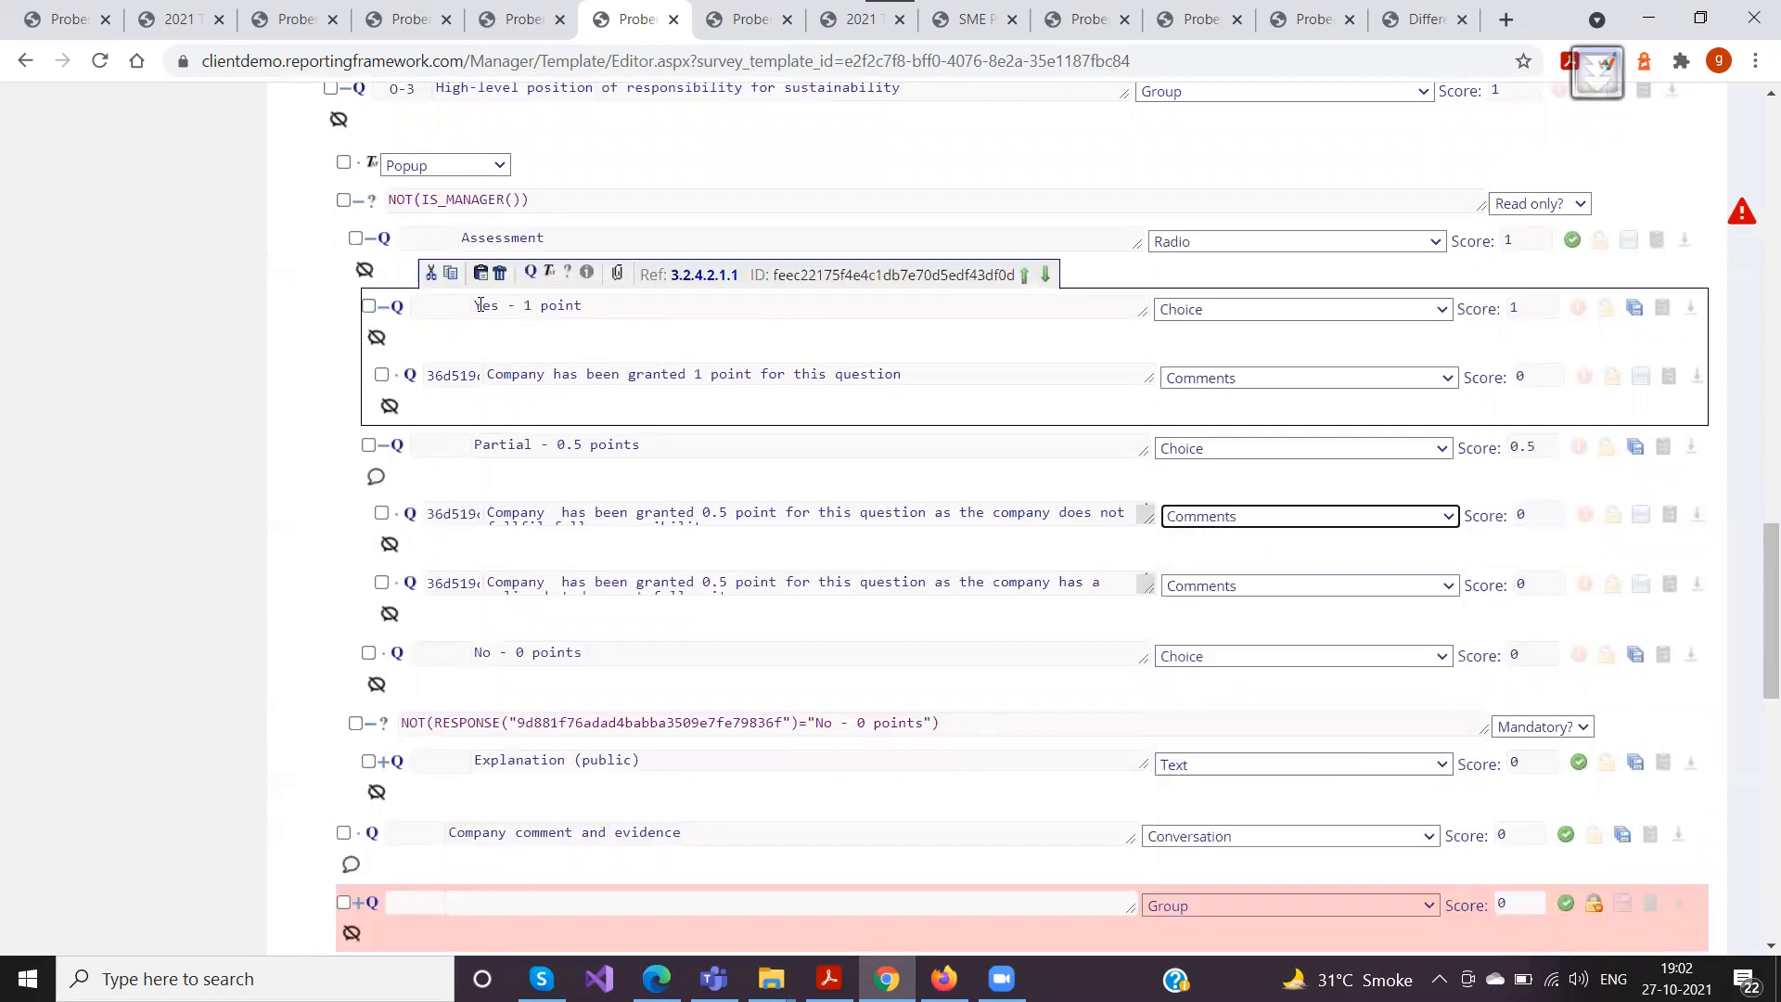
left_click(547, 487)
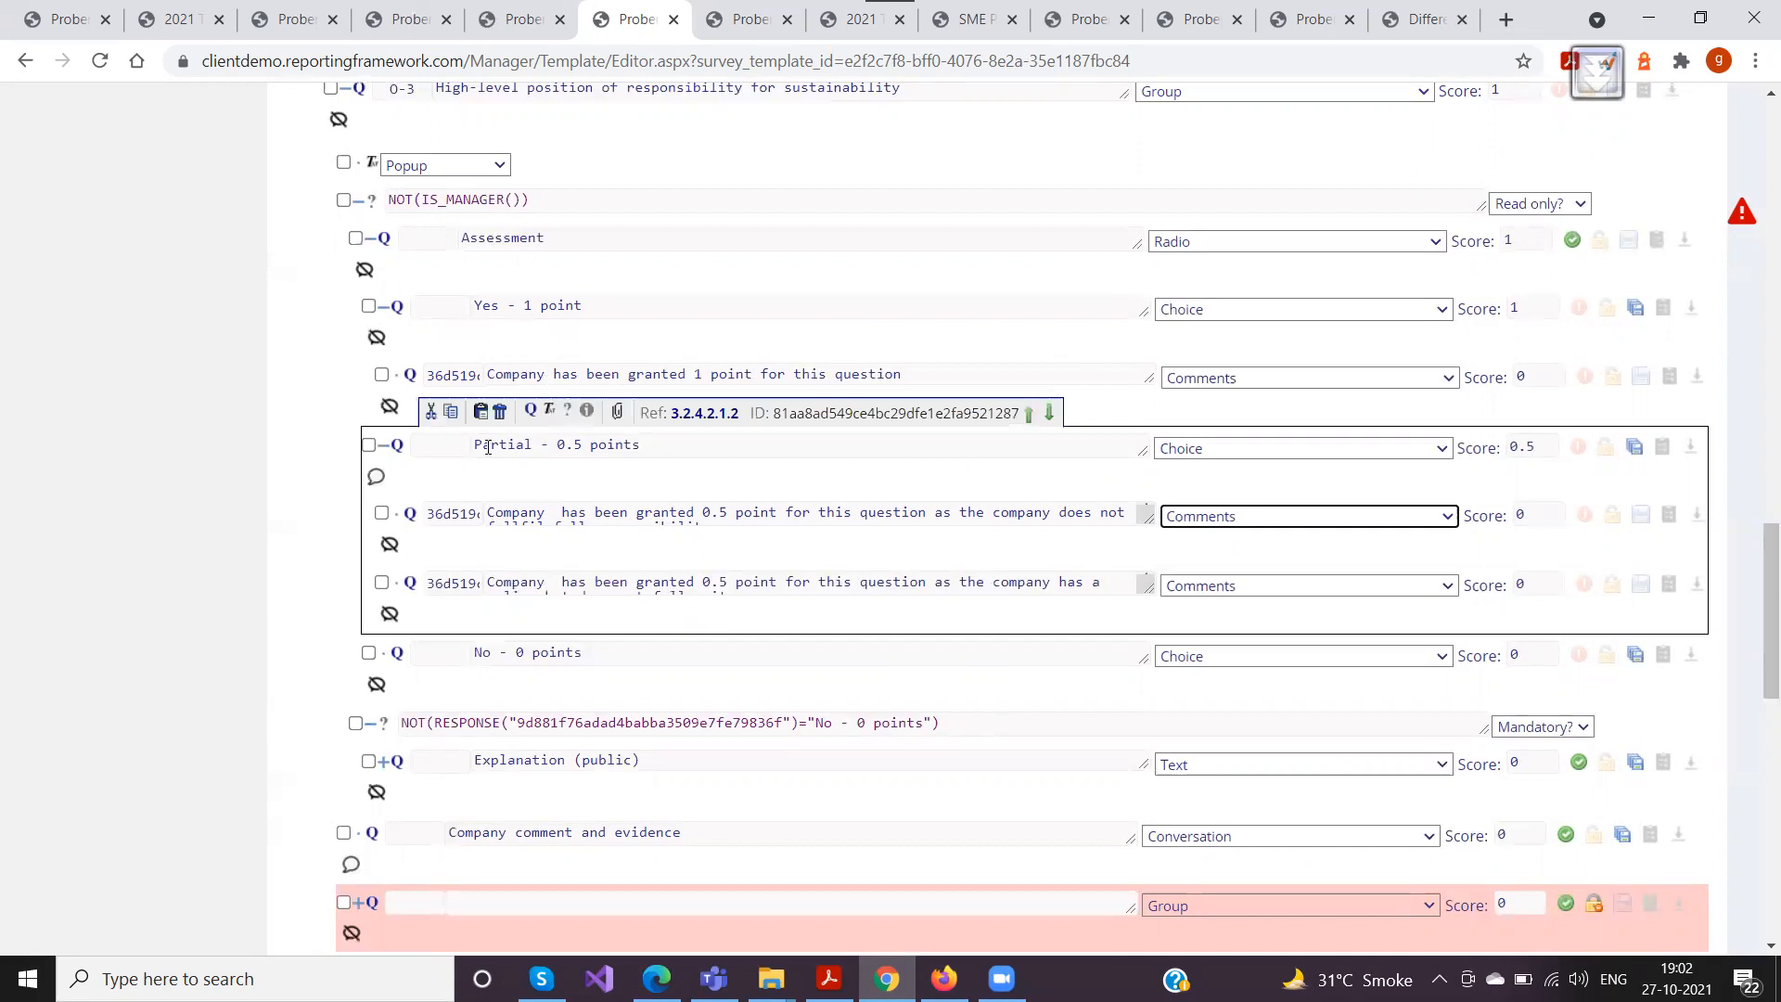
left_click(507, 516)
left_click(490, 594)
left_click(482, 526)
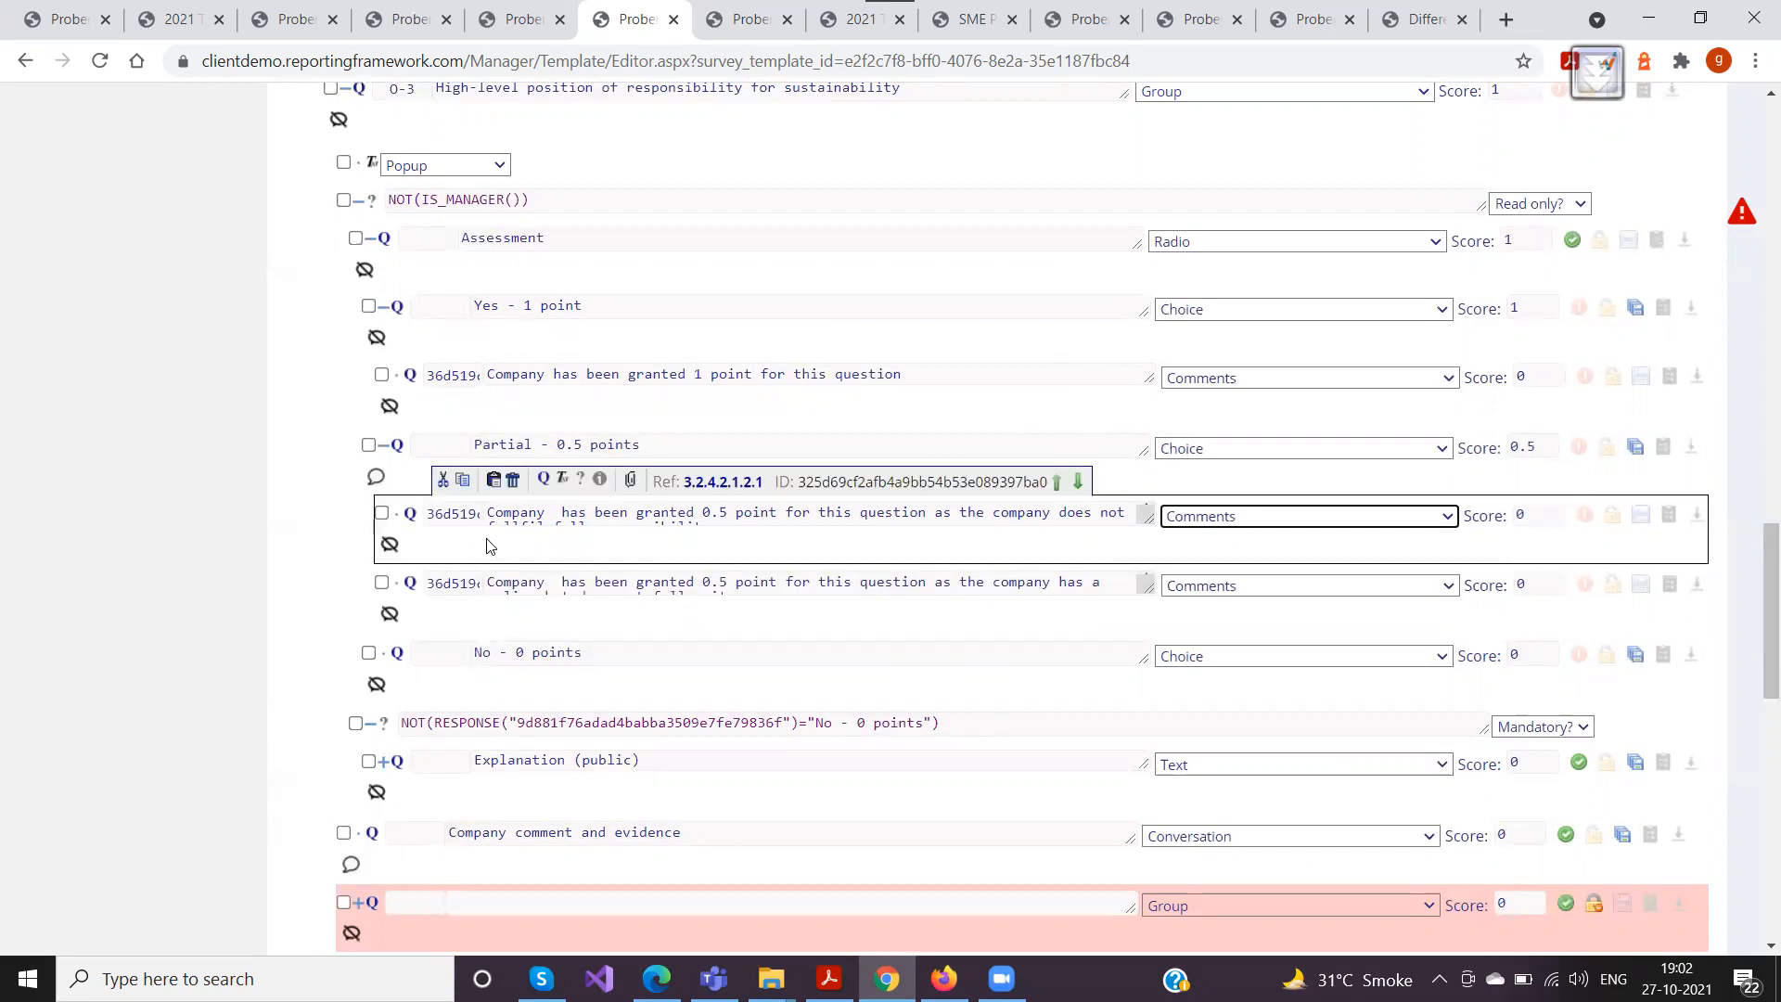
left_click(652, 264)
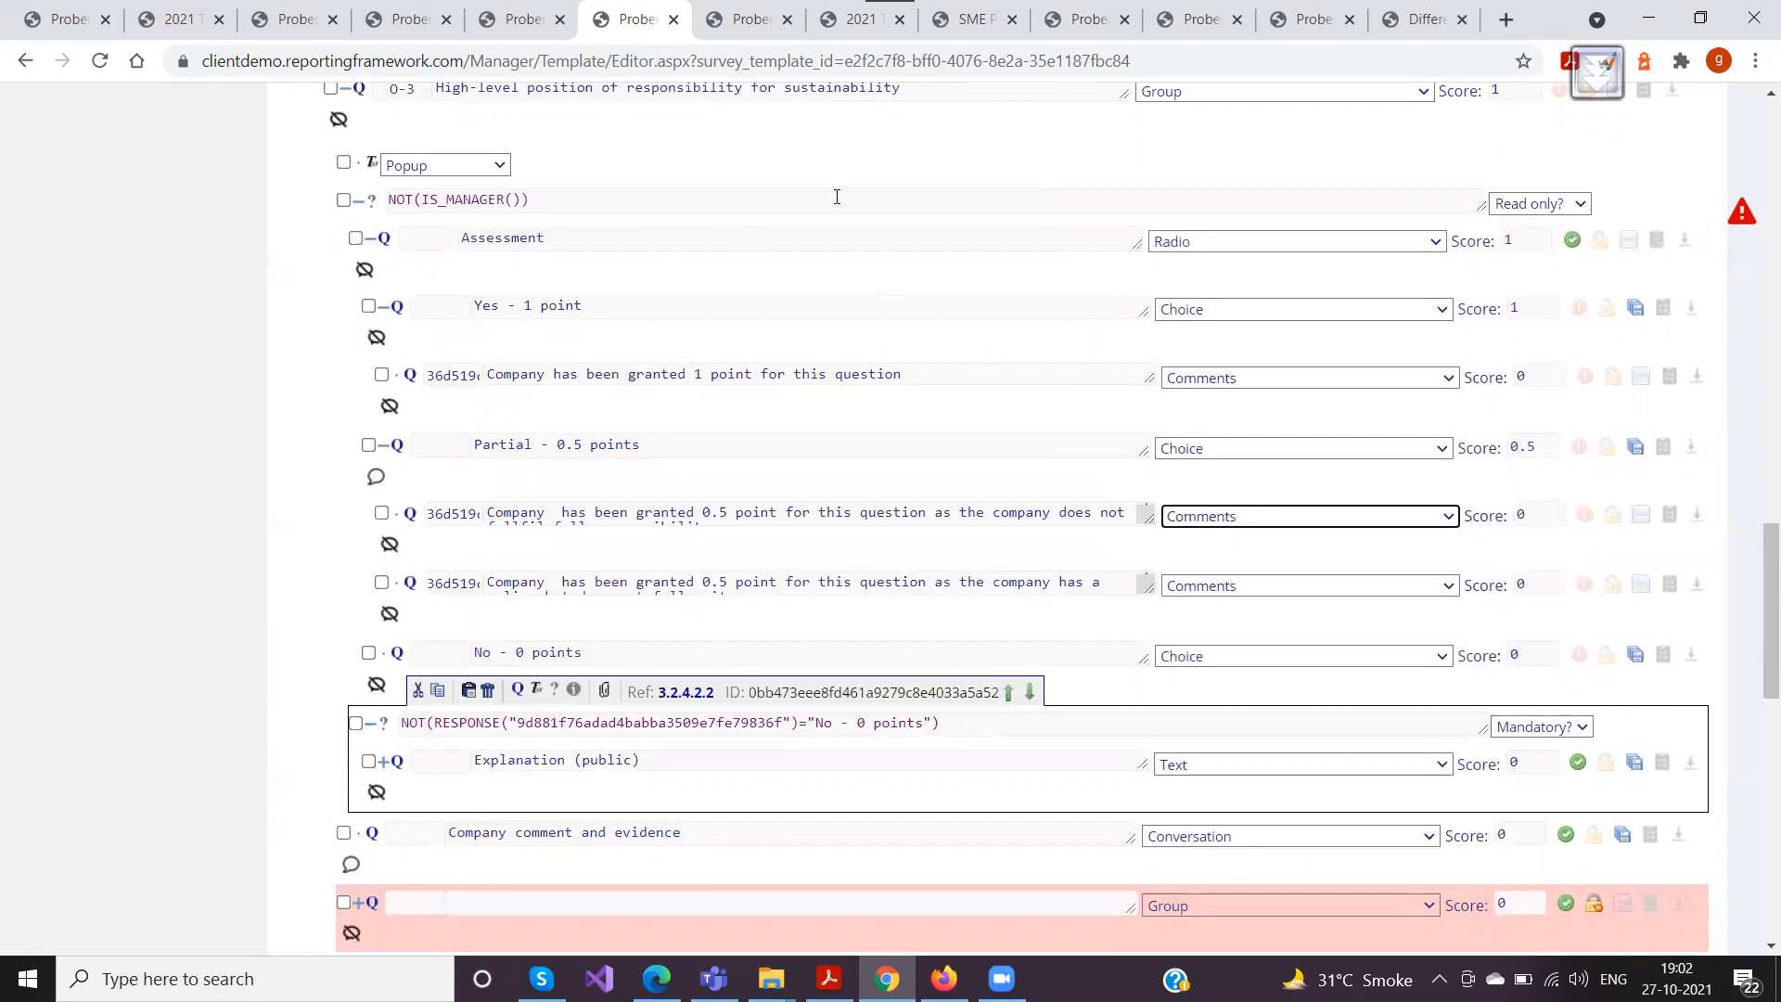
Return to the 2021 survey page and open the evidence attachment library for O-3's public explanation
left_click(841, 25)
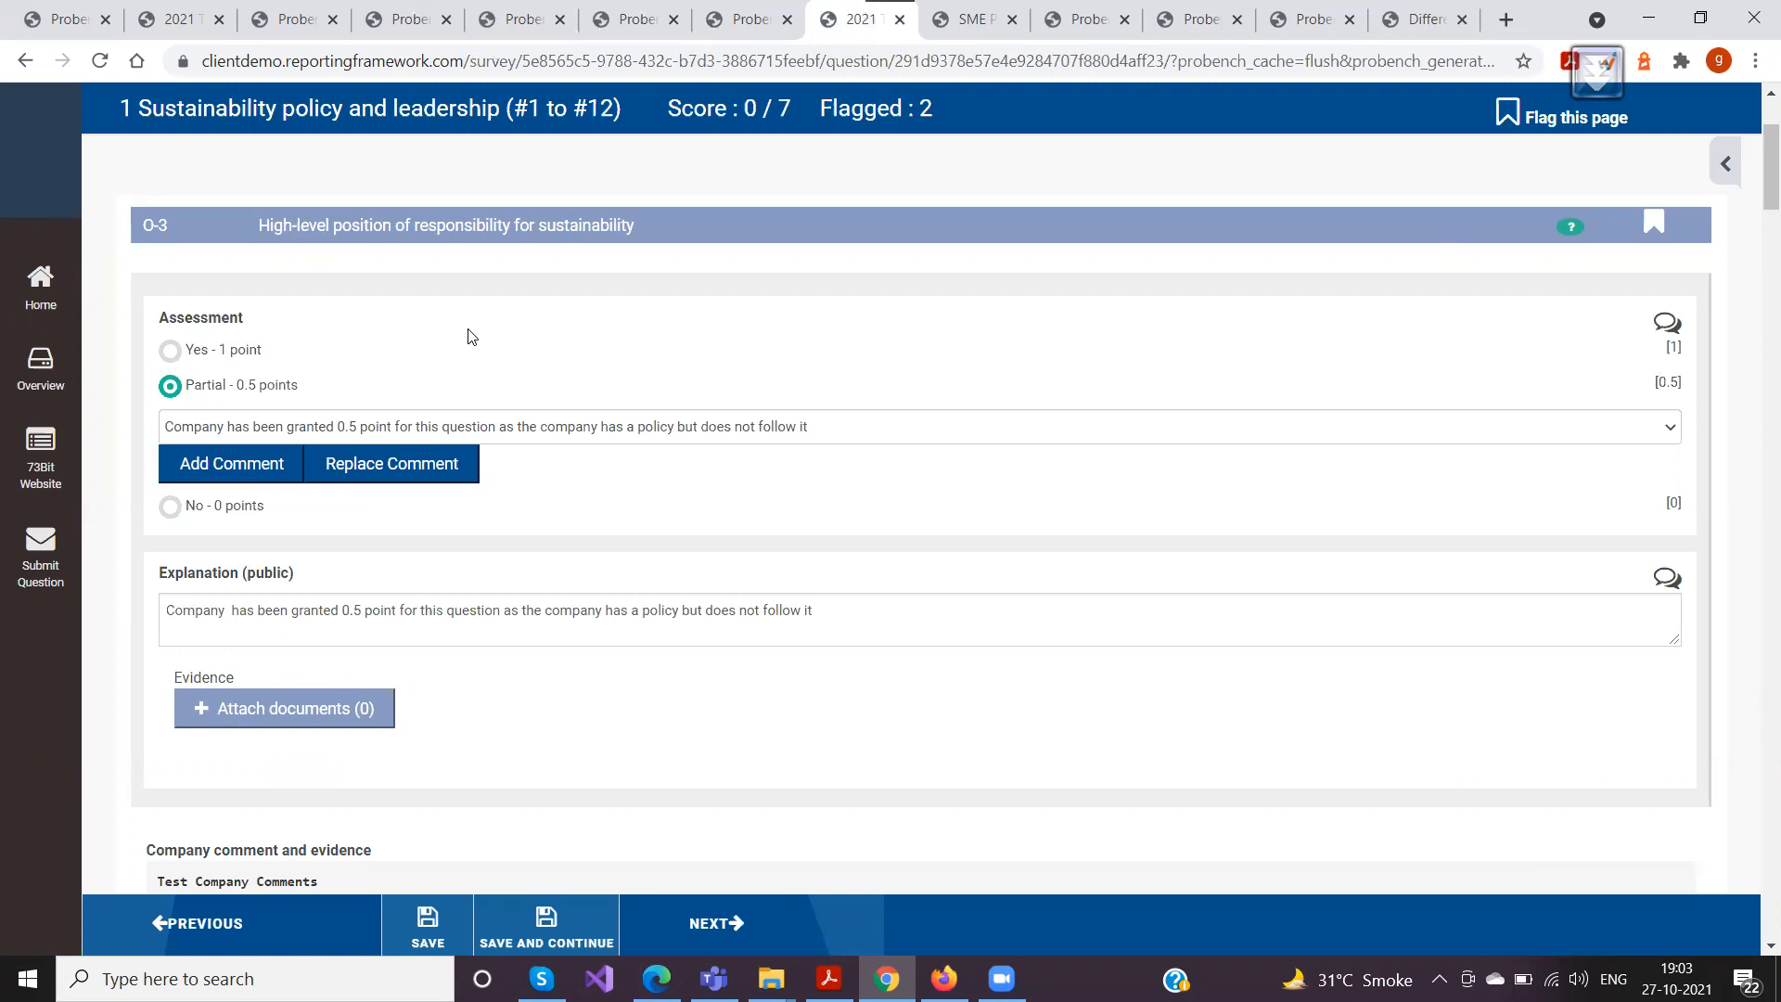
scroll(475, 362, "down", 1)
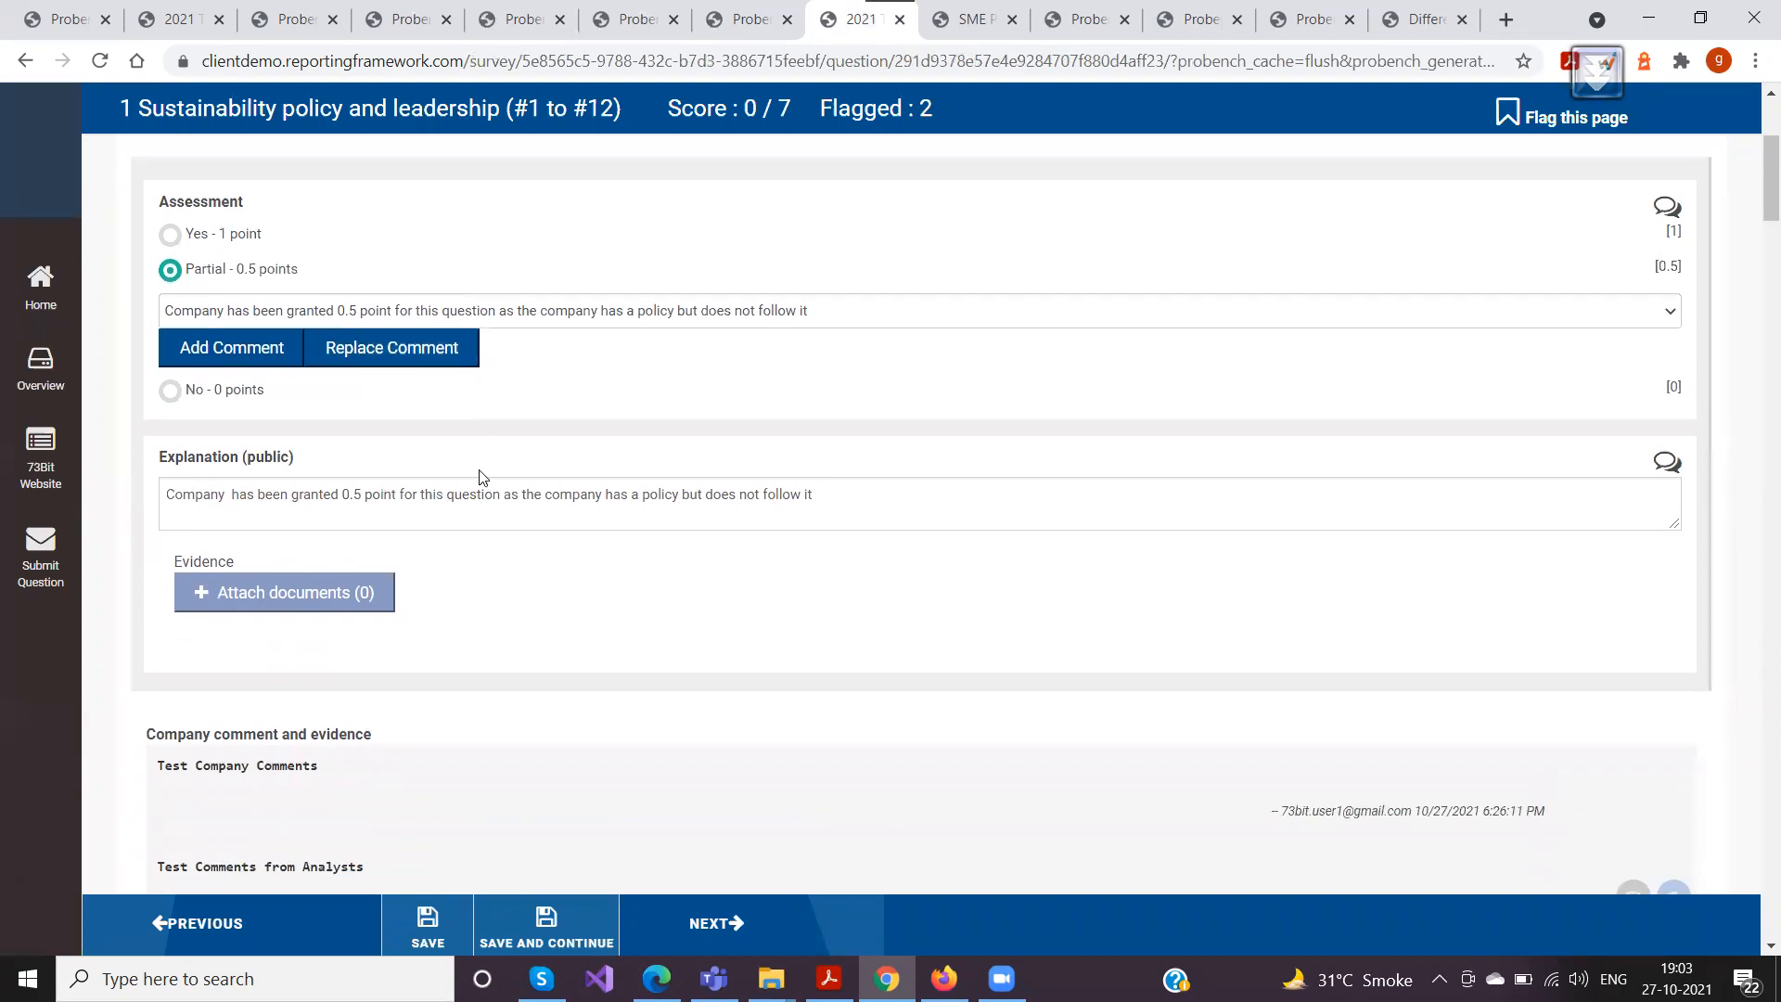
scroll(462, 479, "down", 1)
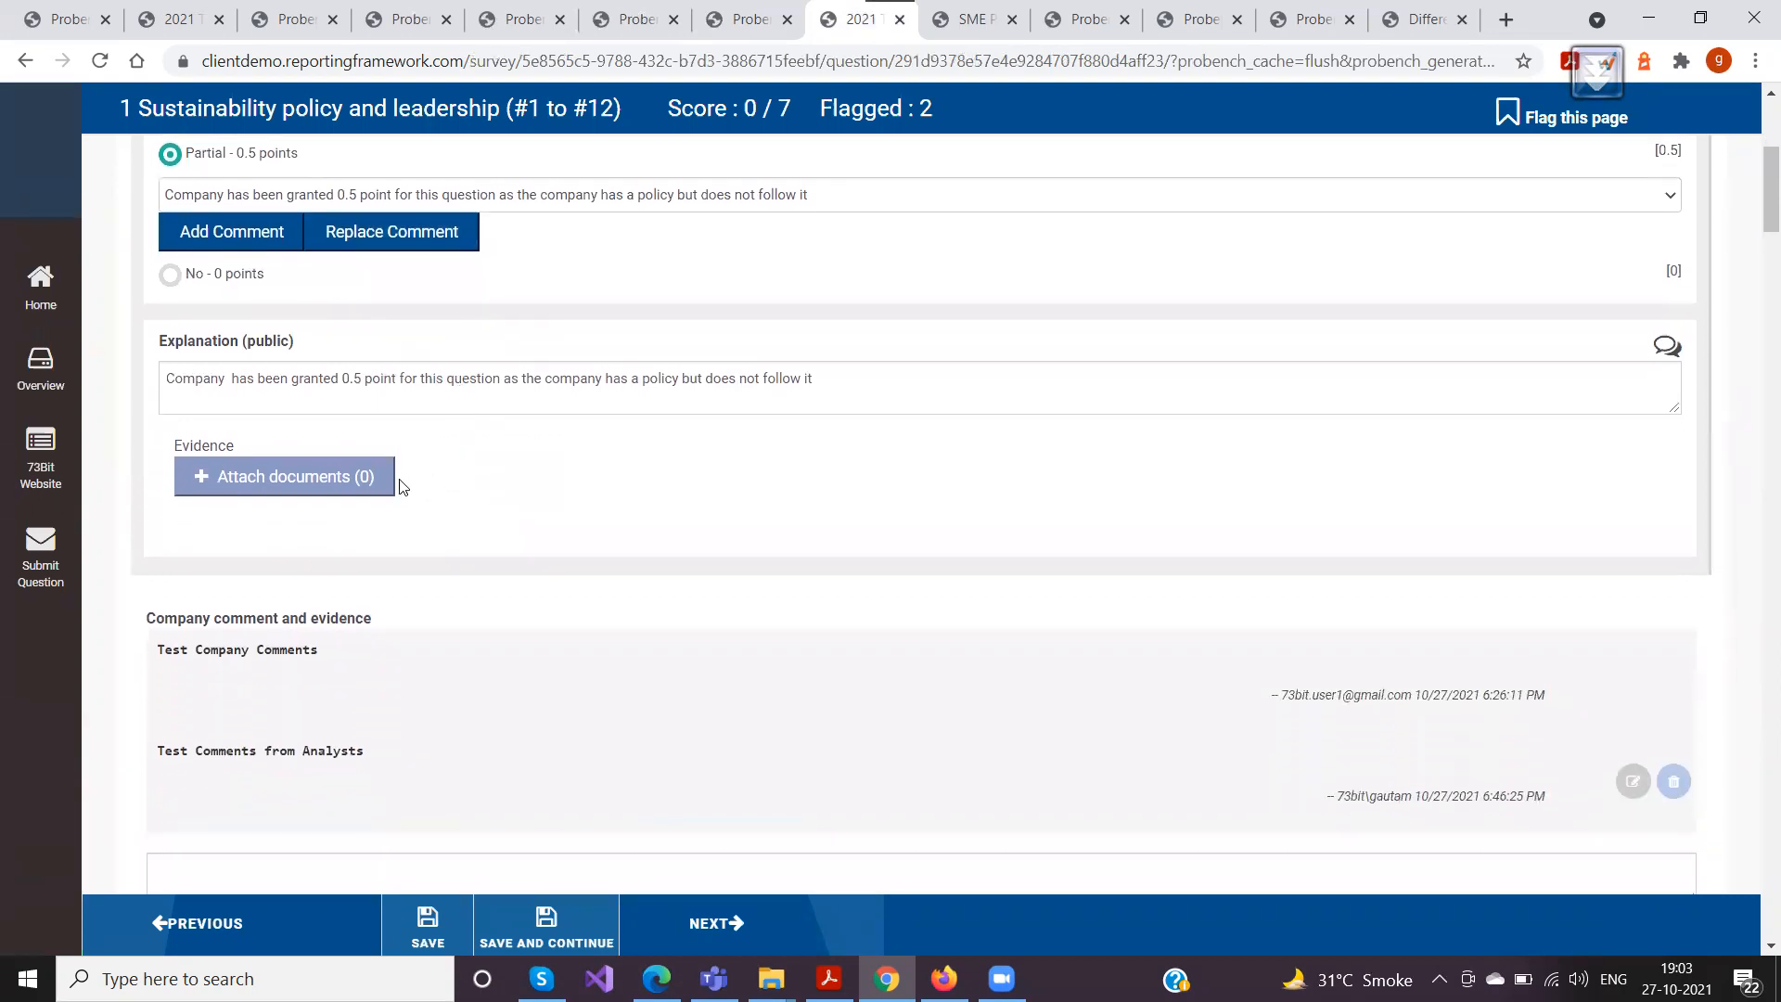
left_click(276, 479)
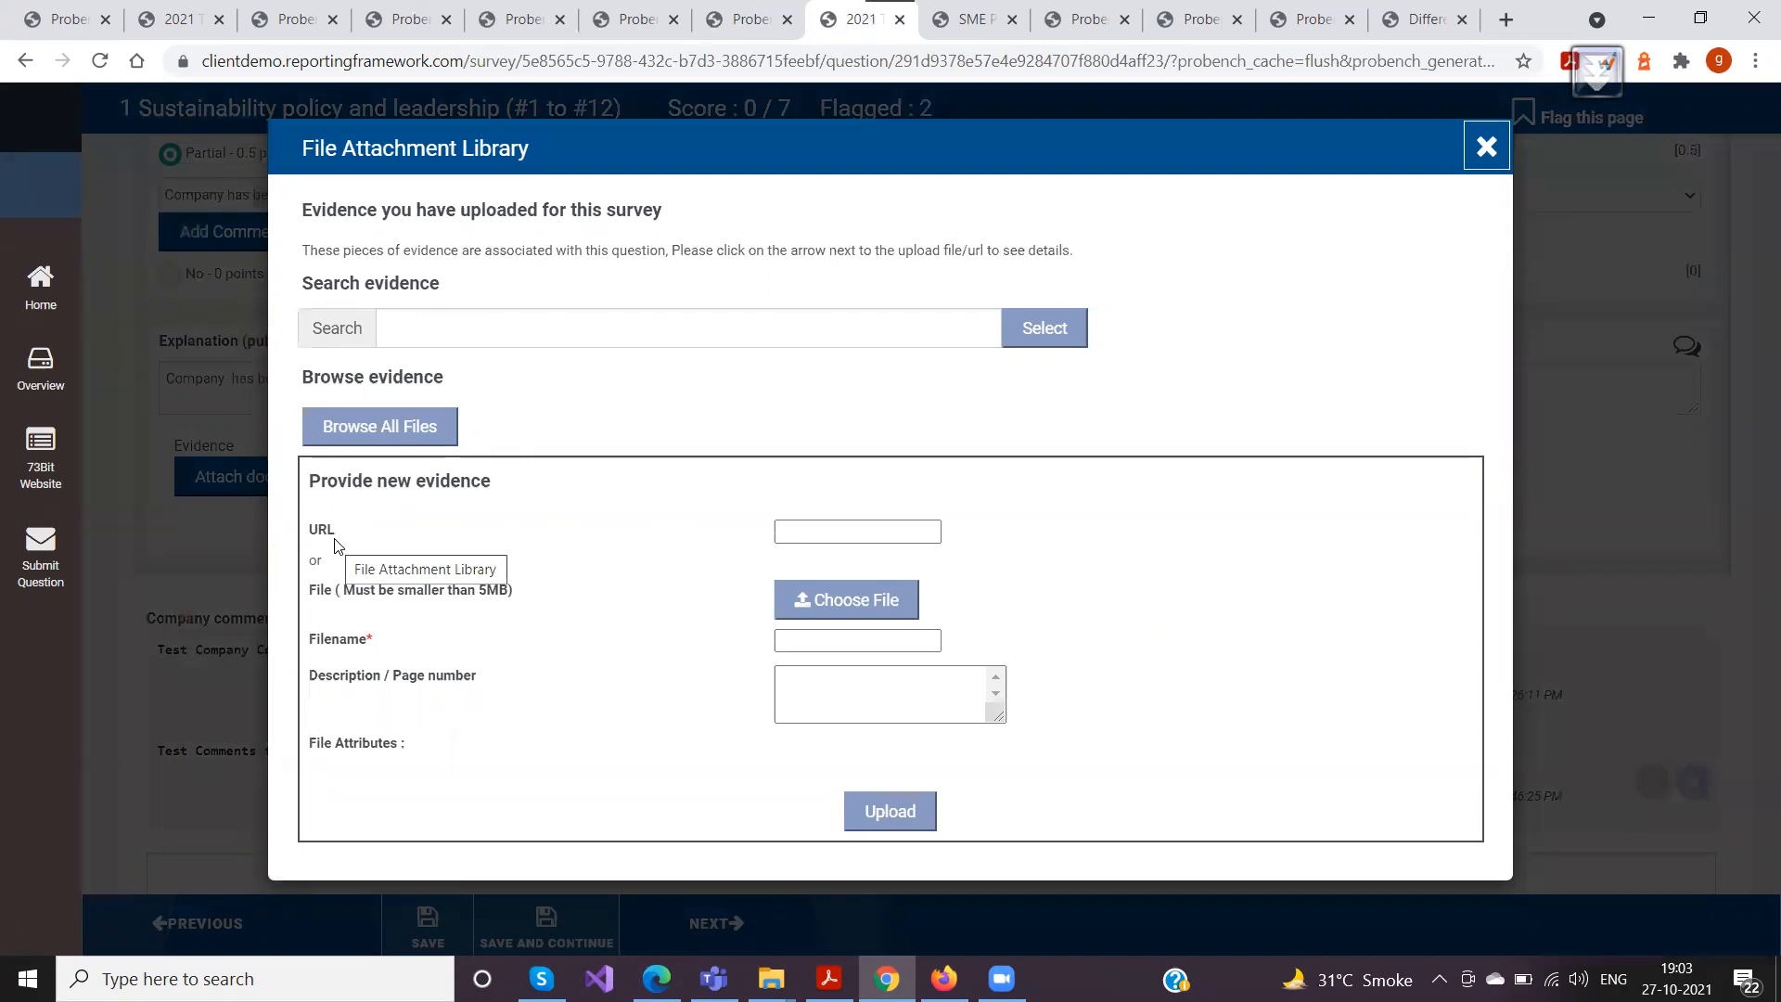
Upload the URL google.com as new evidence with the filename "googlewebsite"
left_click(802, 530)
type("google.com")
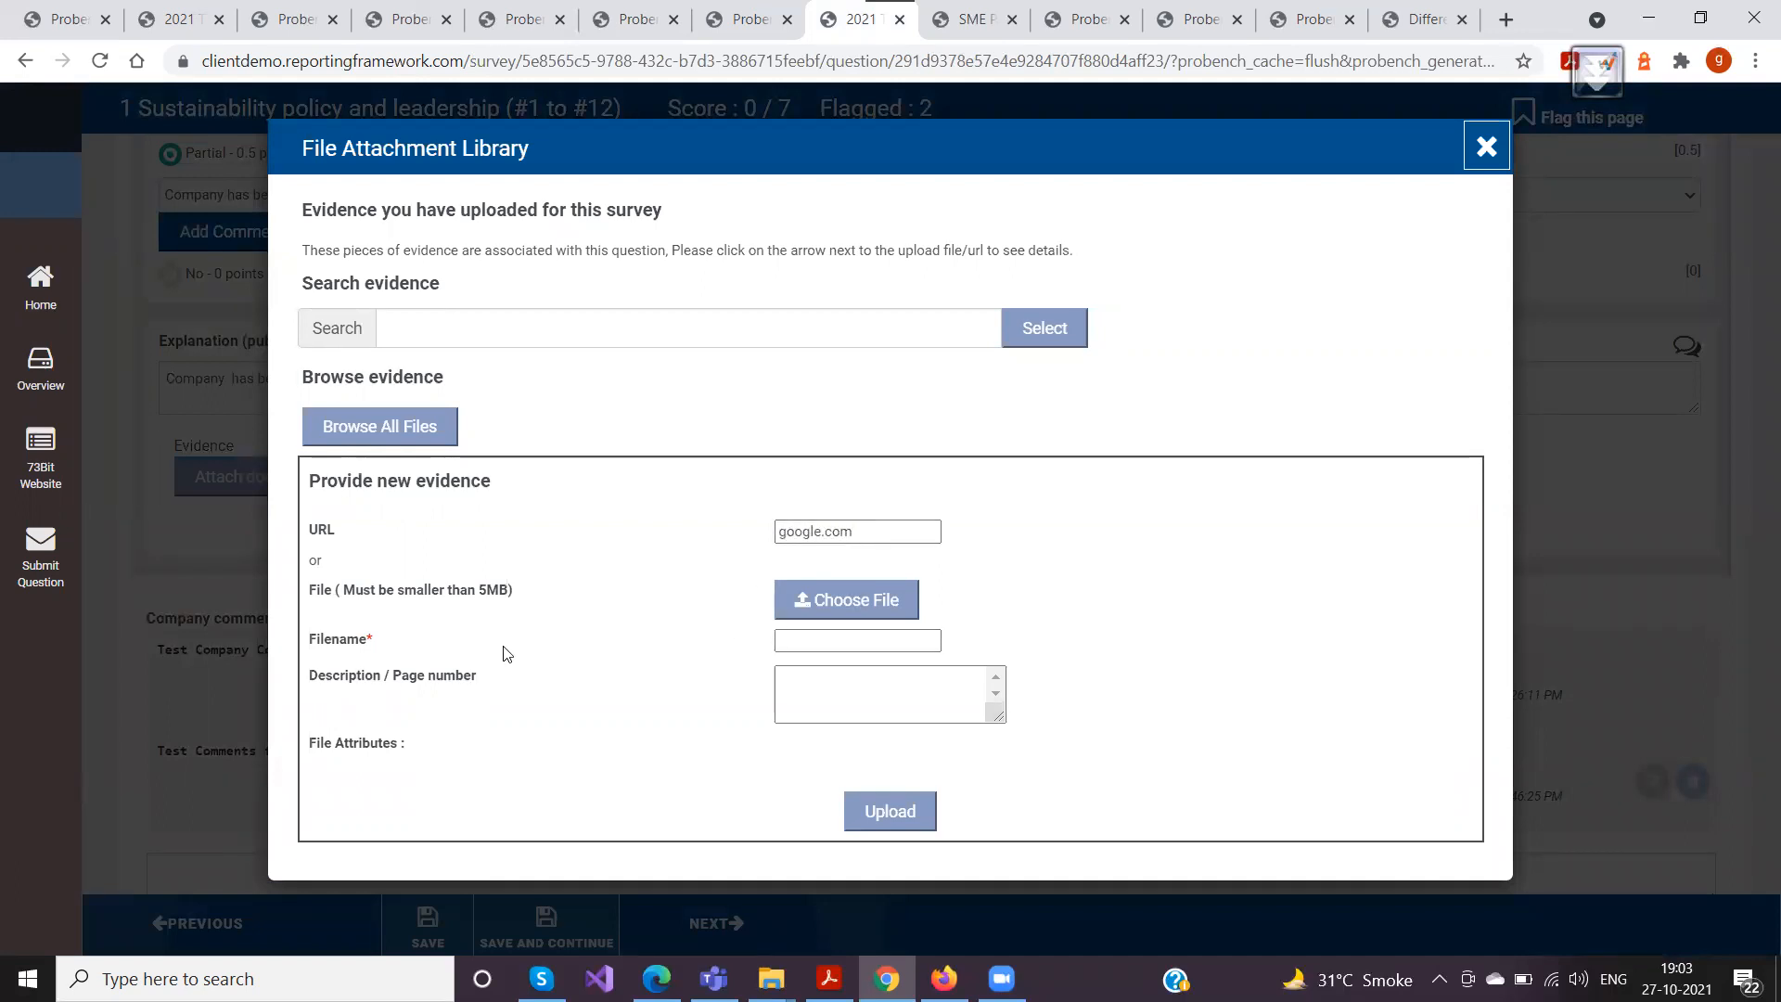
left_click(813, 637)
type("googlewebsite")
left_click(816, 687)
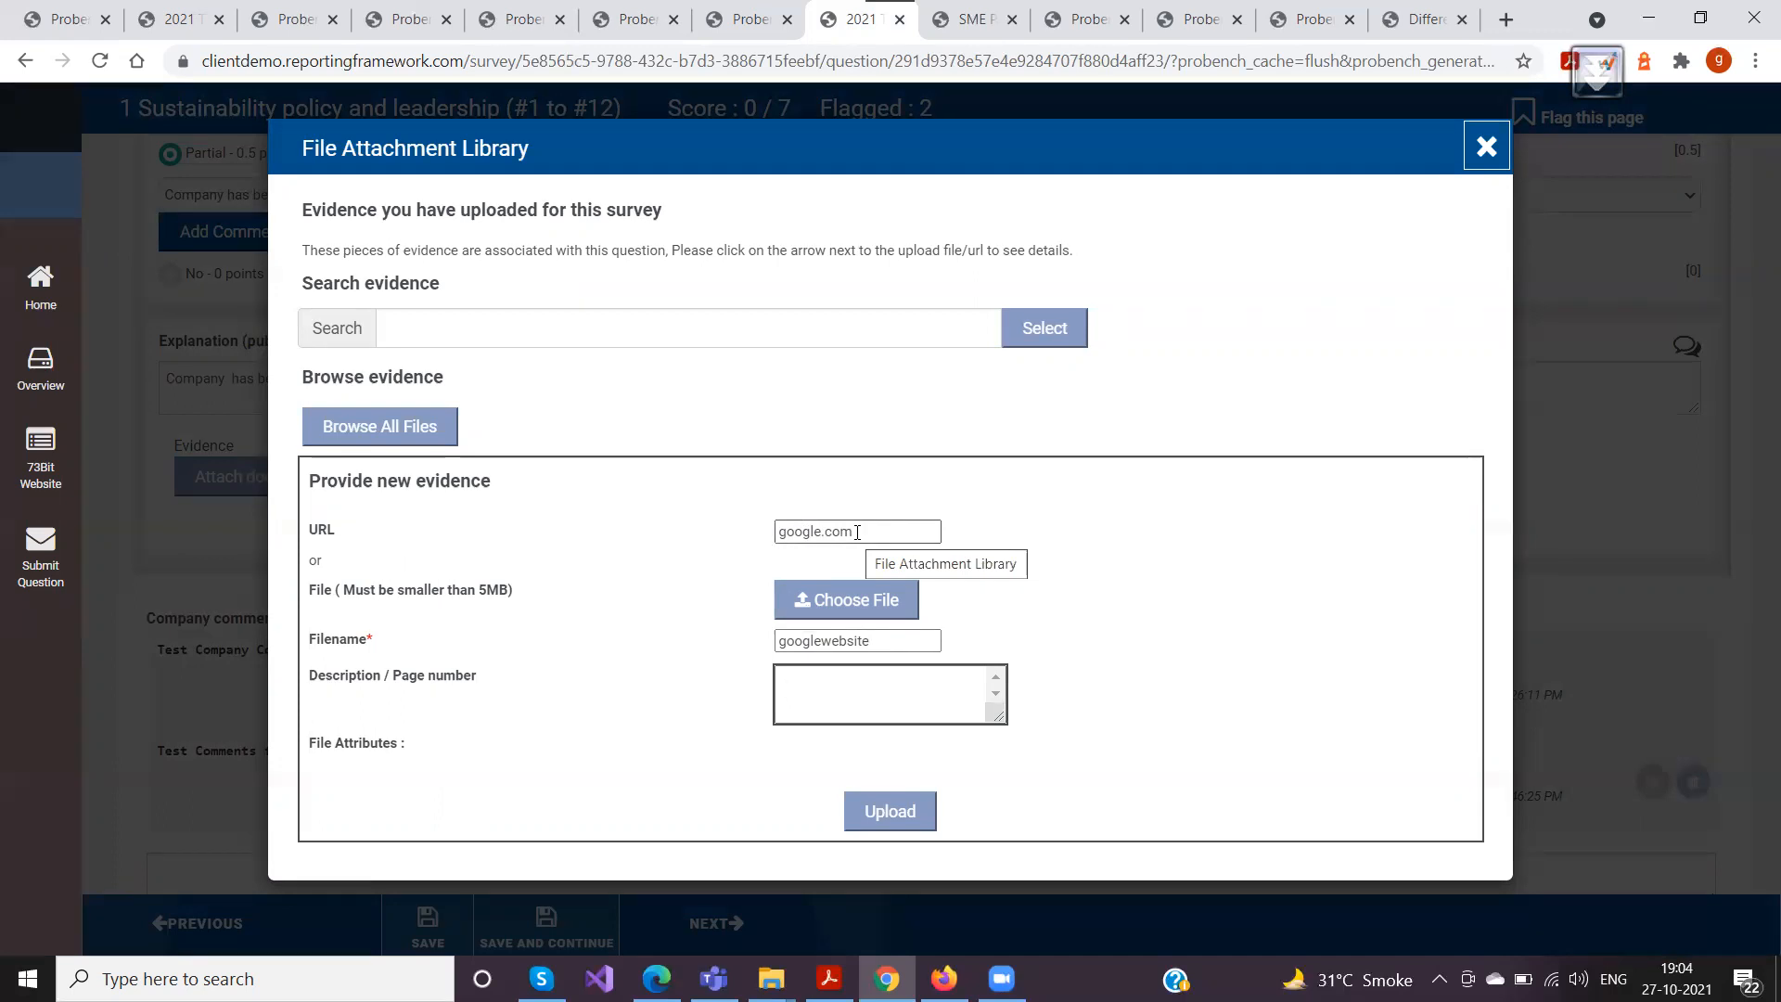
left_click_drag(857, 532, 783, 528)
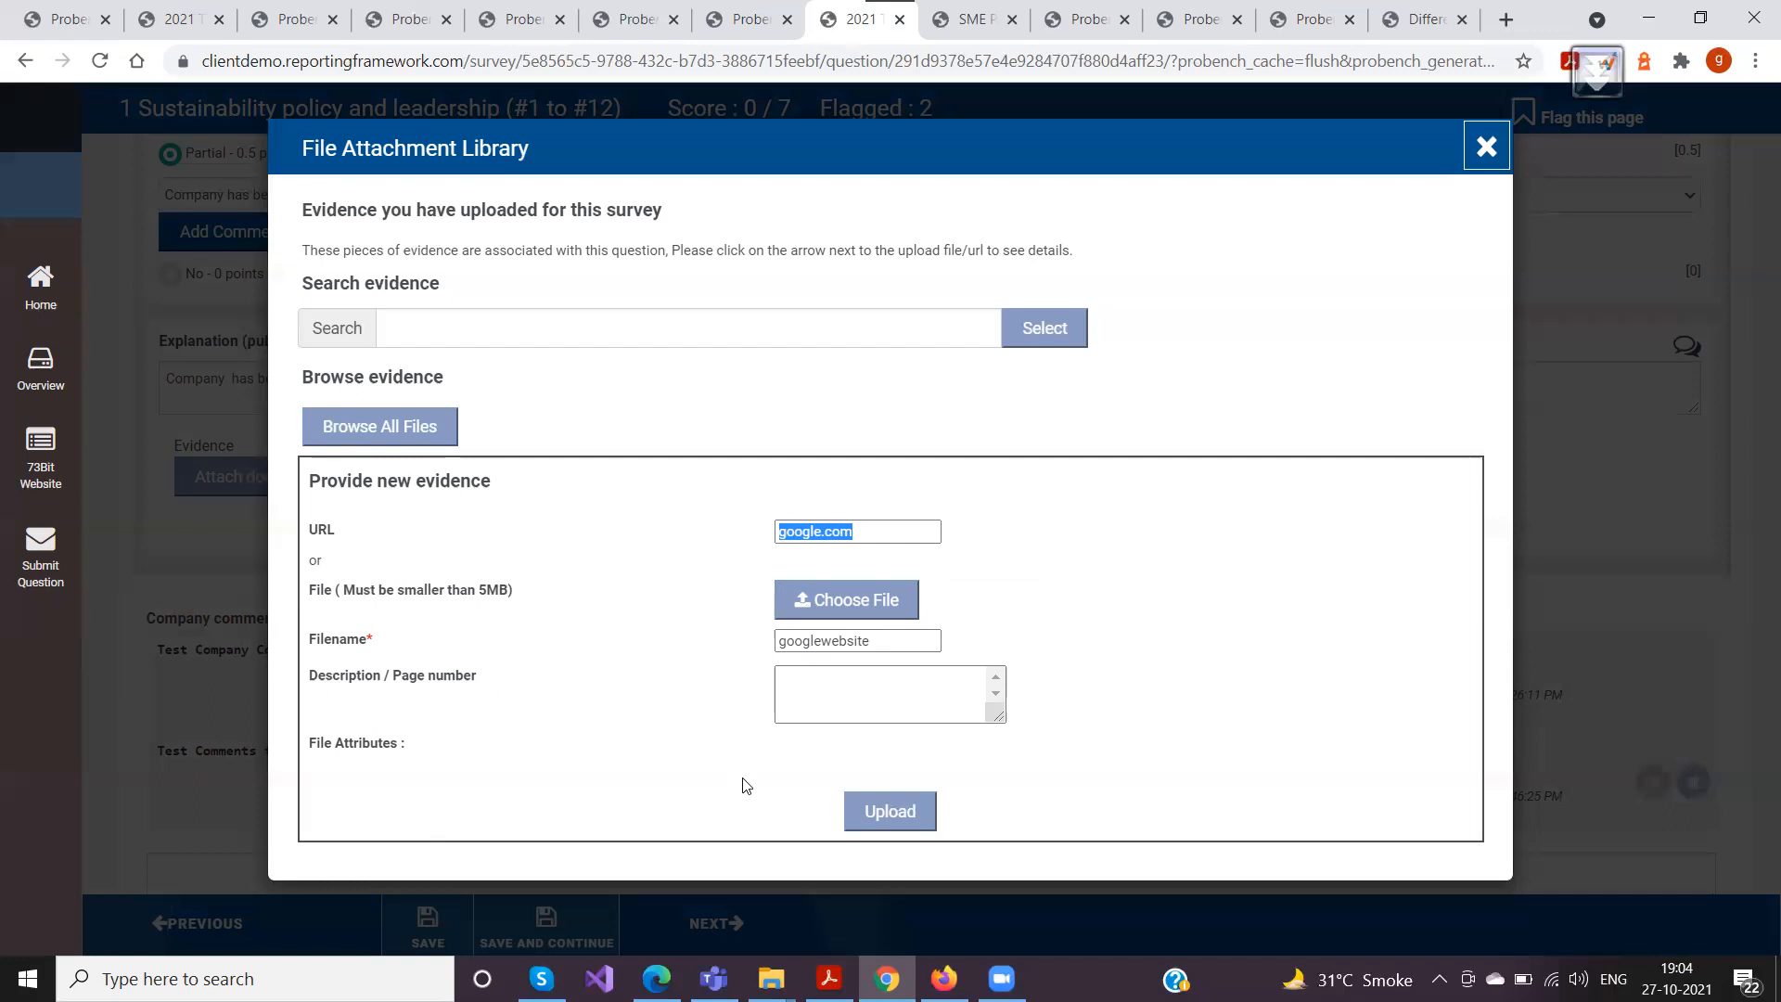
left_click(886, 812)
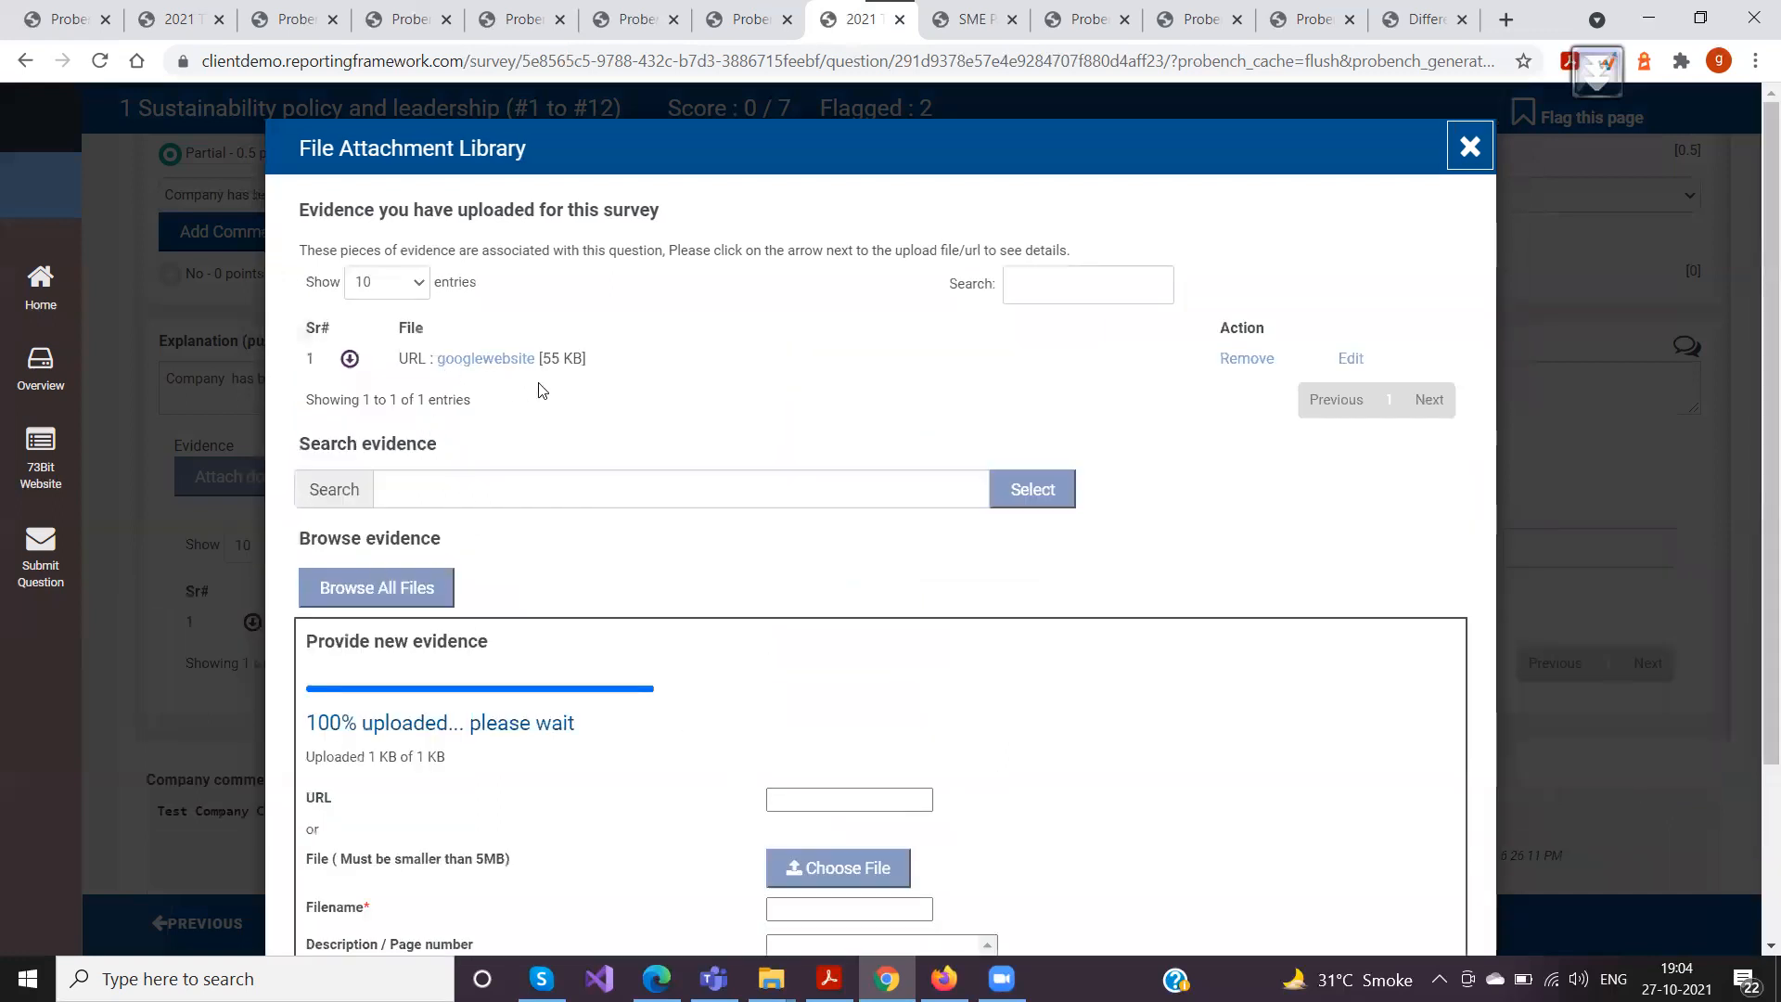
Review the list of evidence uploaded for this survey and its search field
scroll(637, 443, "down", 1)
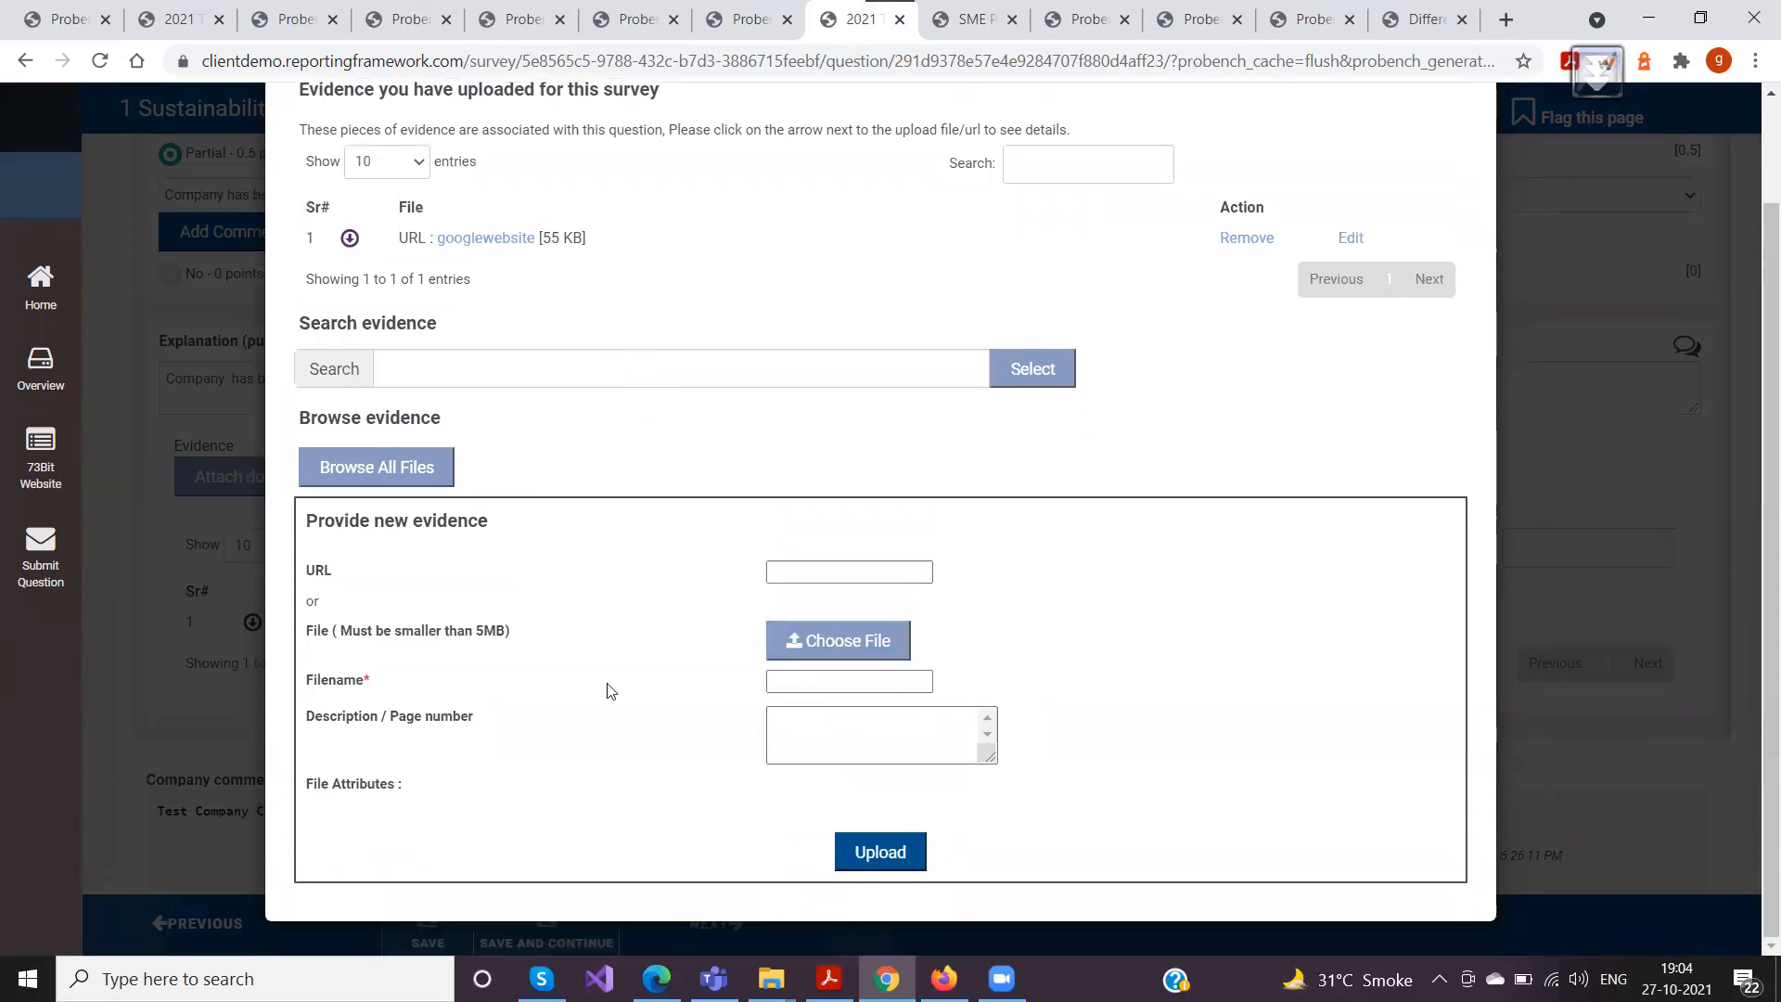
scroll(563, 659, "up", 1)
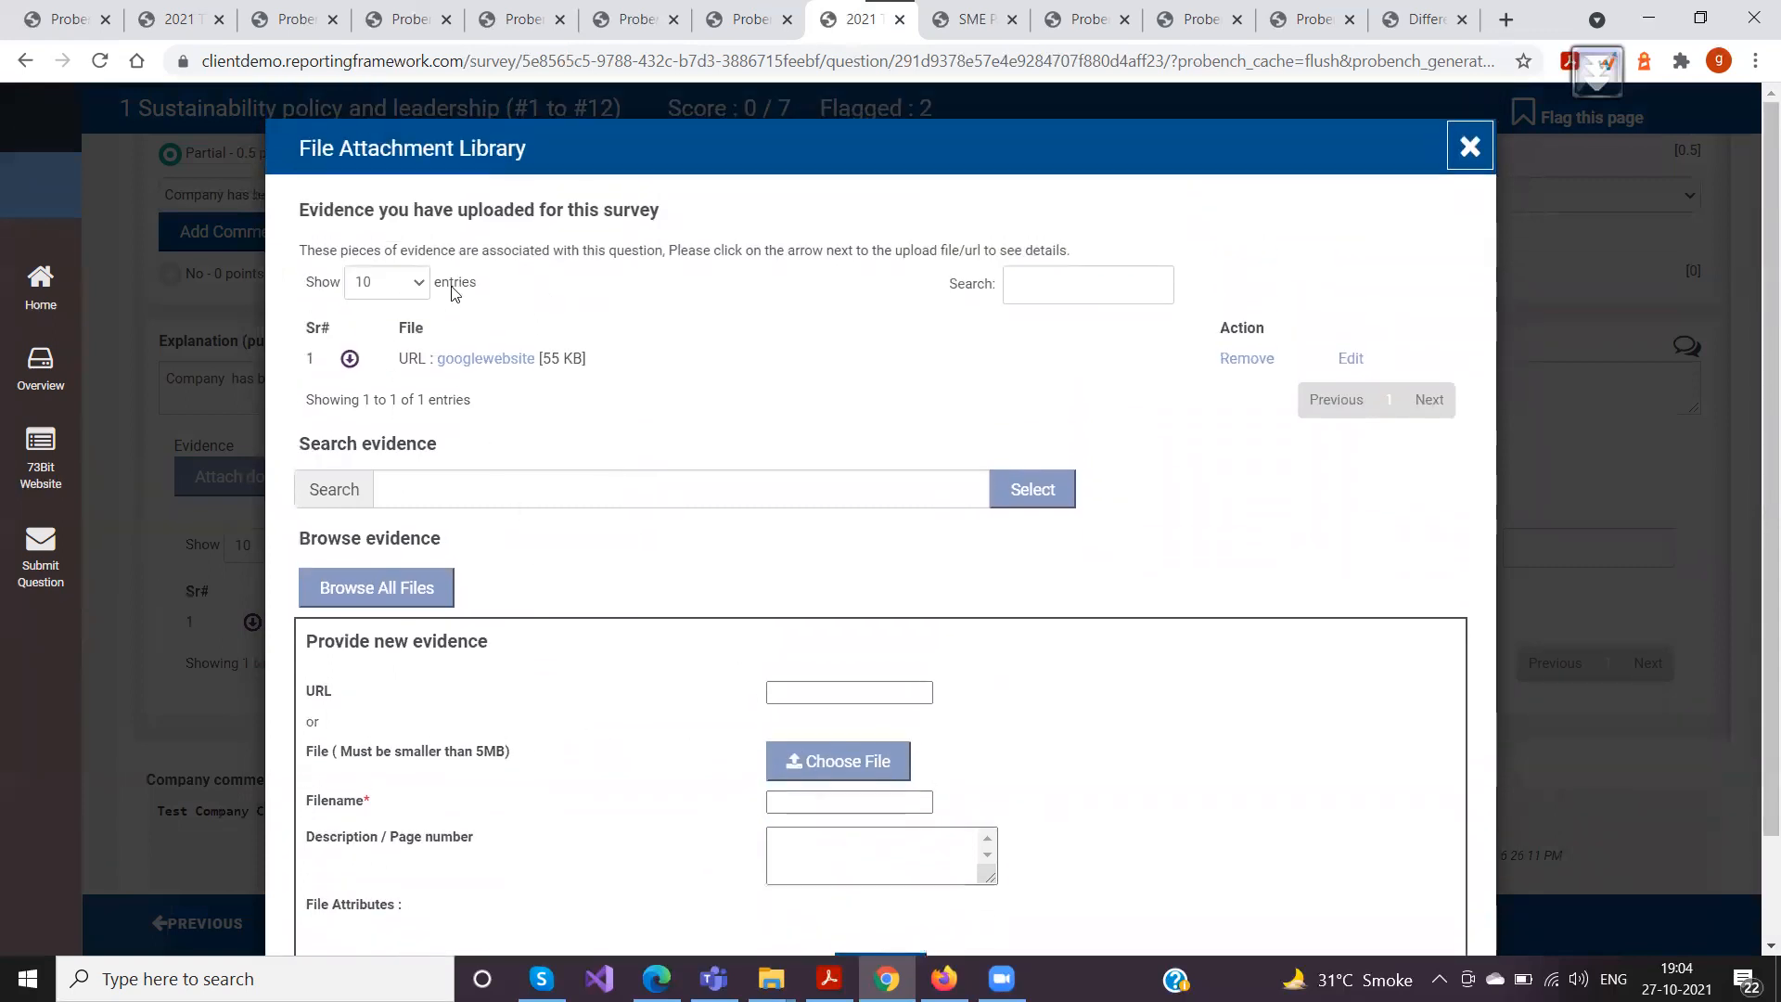
left_click_drag(303, 207, 687, 215)
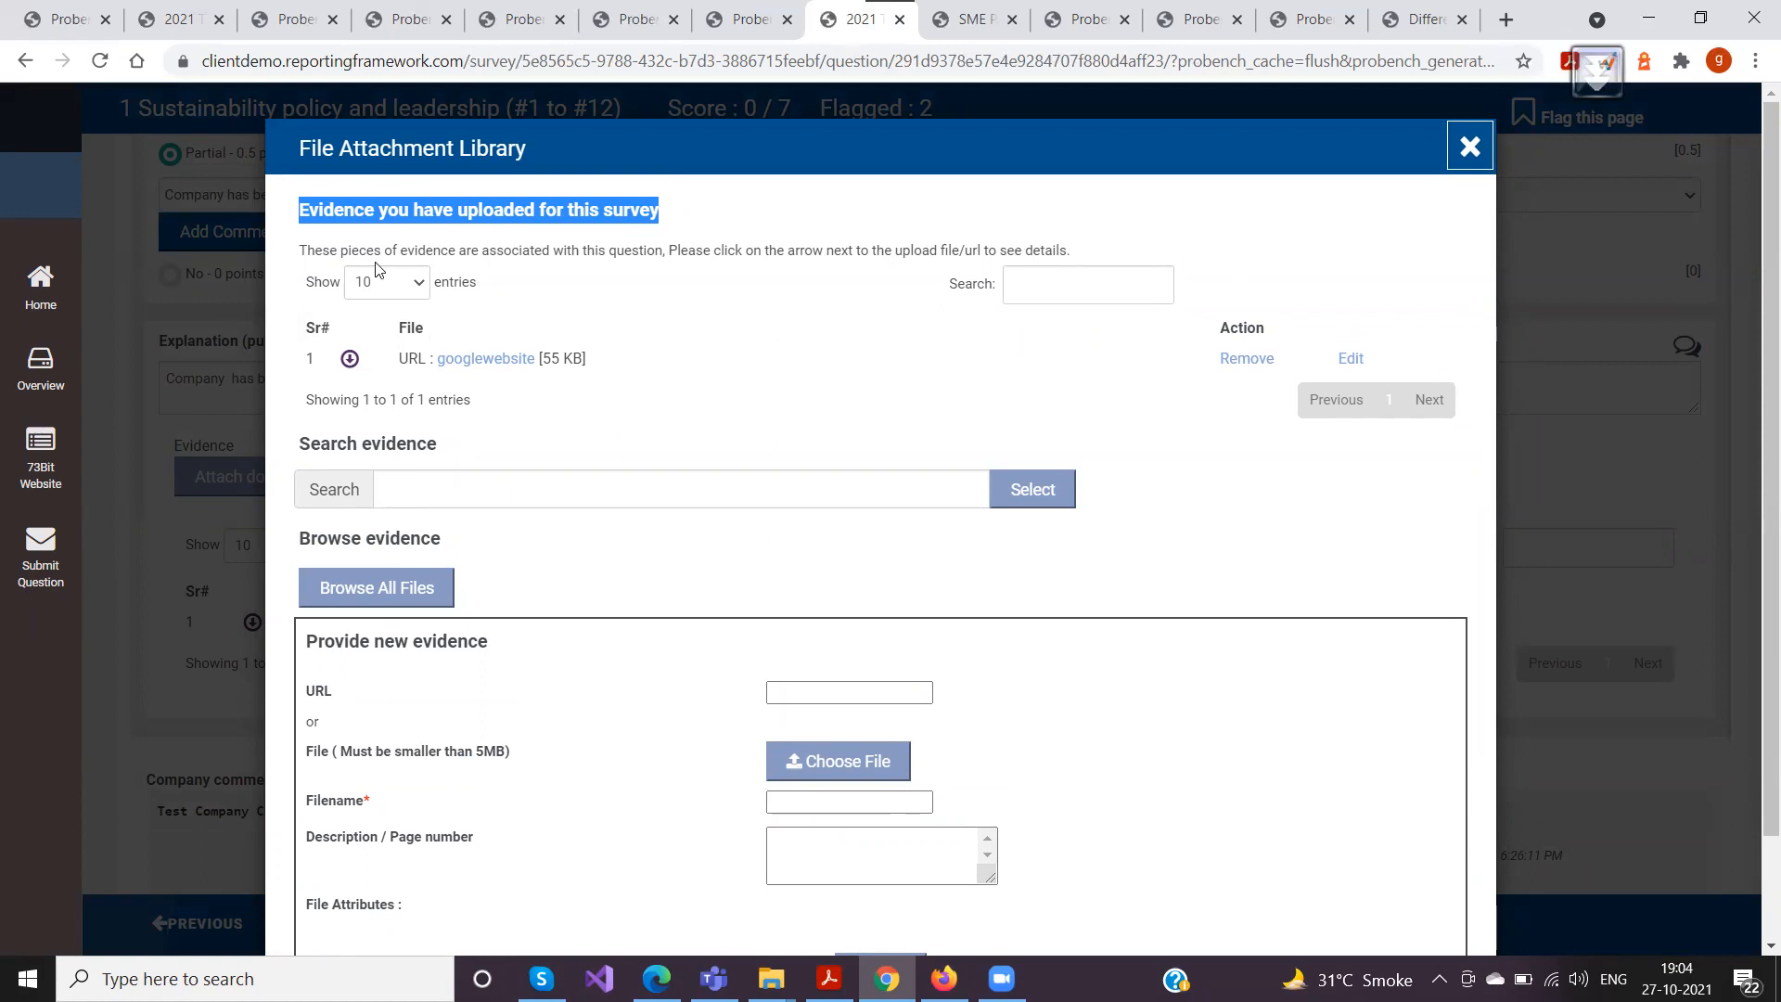
left_click(1067, 276)
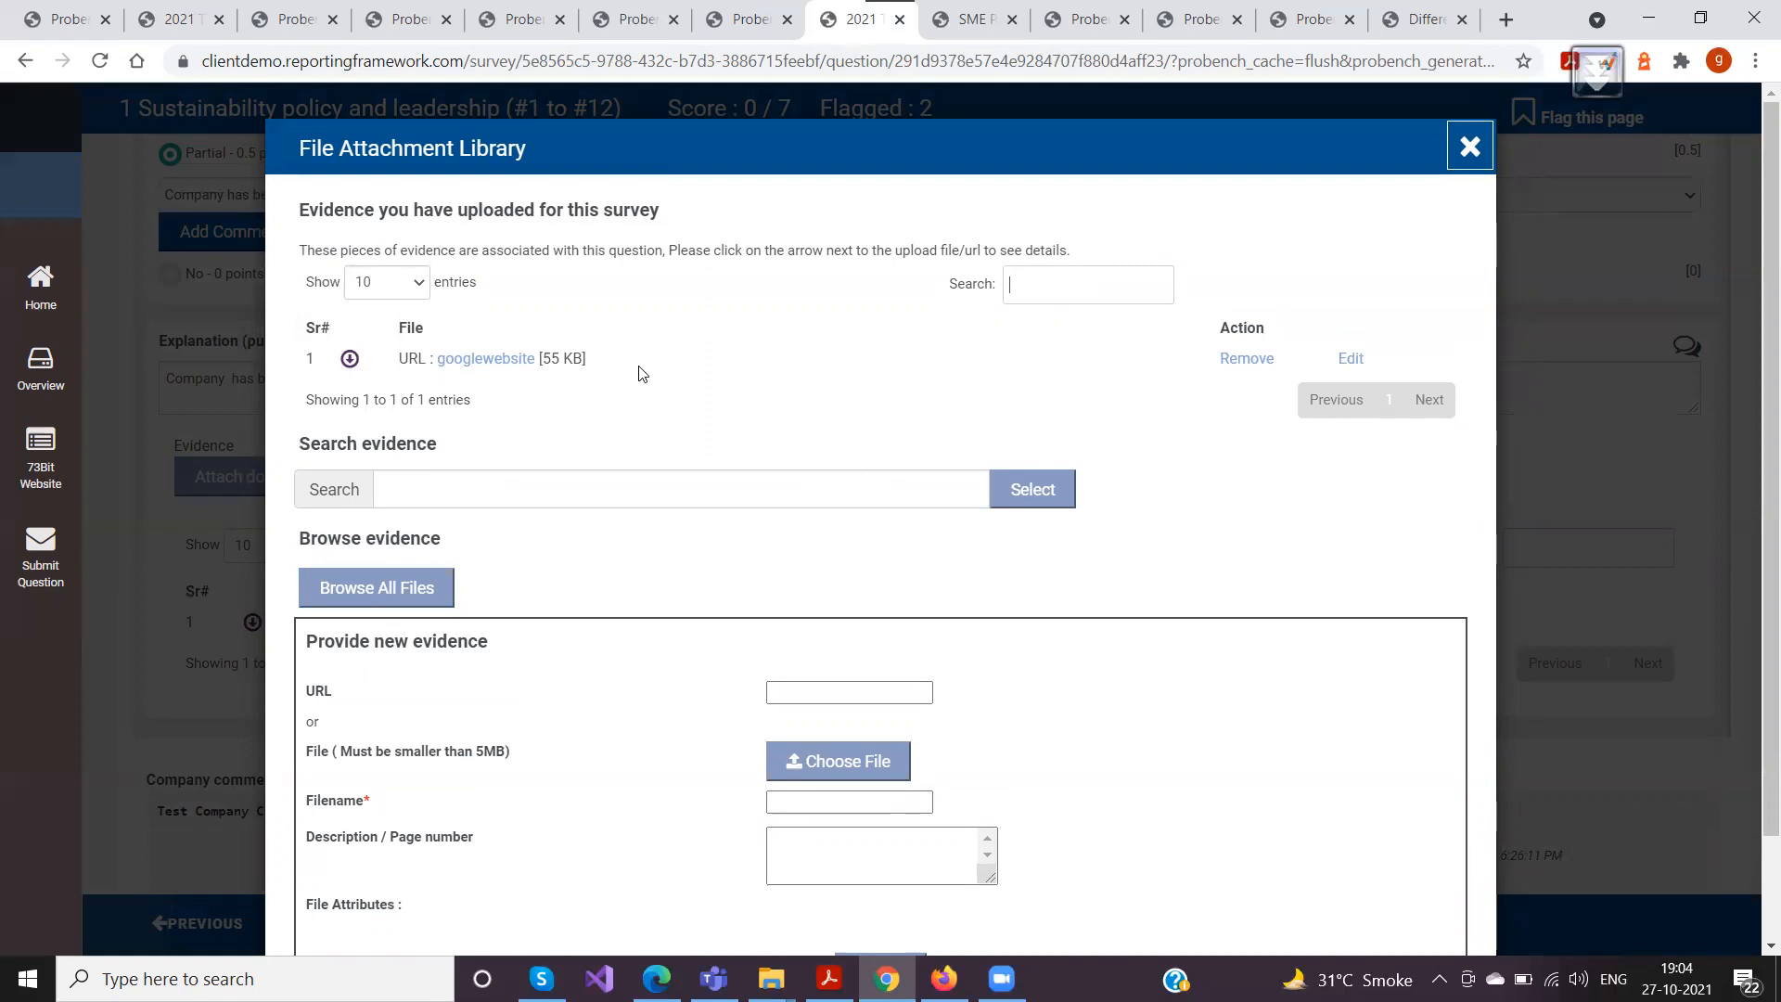
Open the googlewebsite evidence for editing to view its Description / Page number field, and close it without saving
scroll(654, 373, "down", 1)
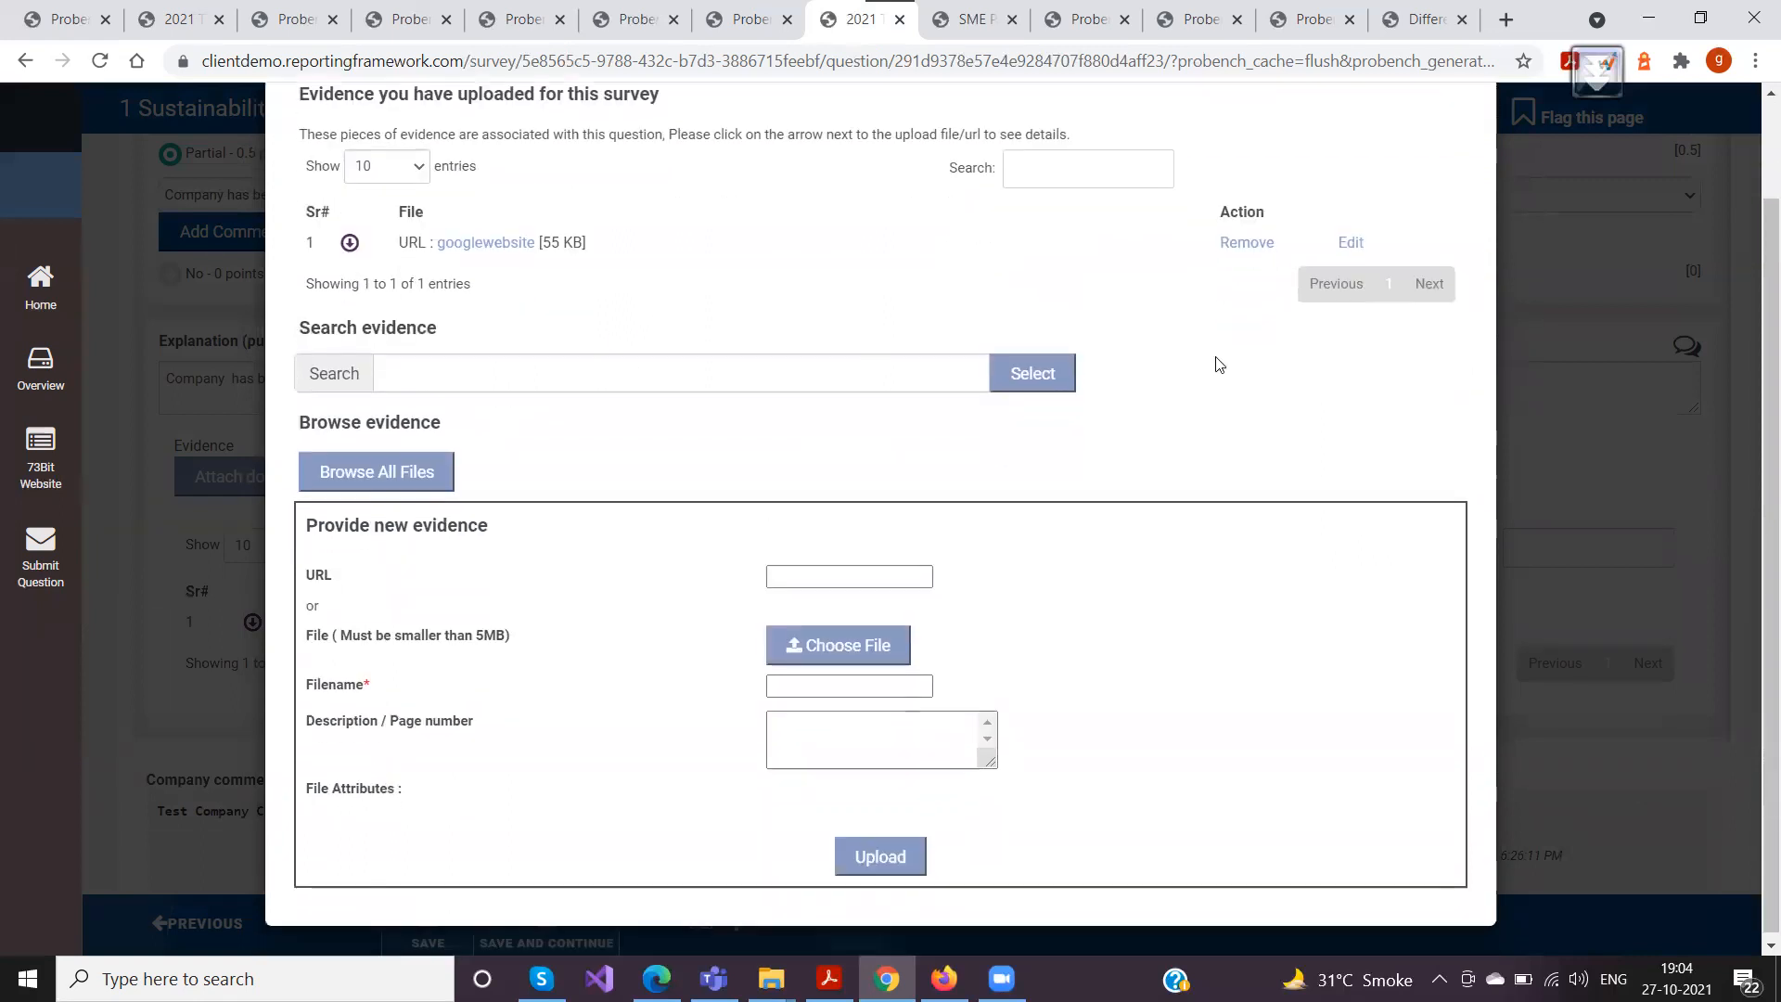
left_click(1351, 244)
left_click(344, 248)
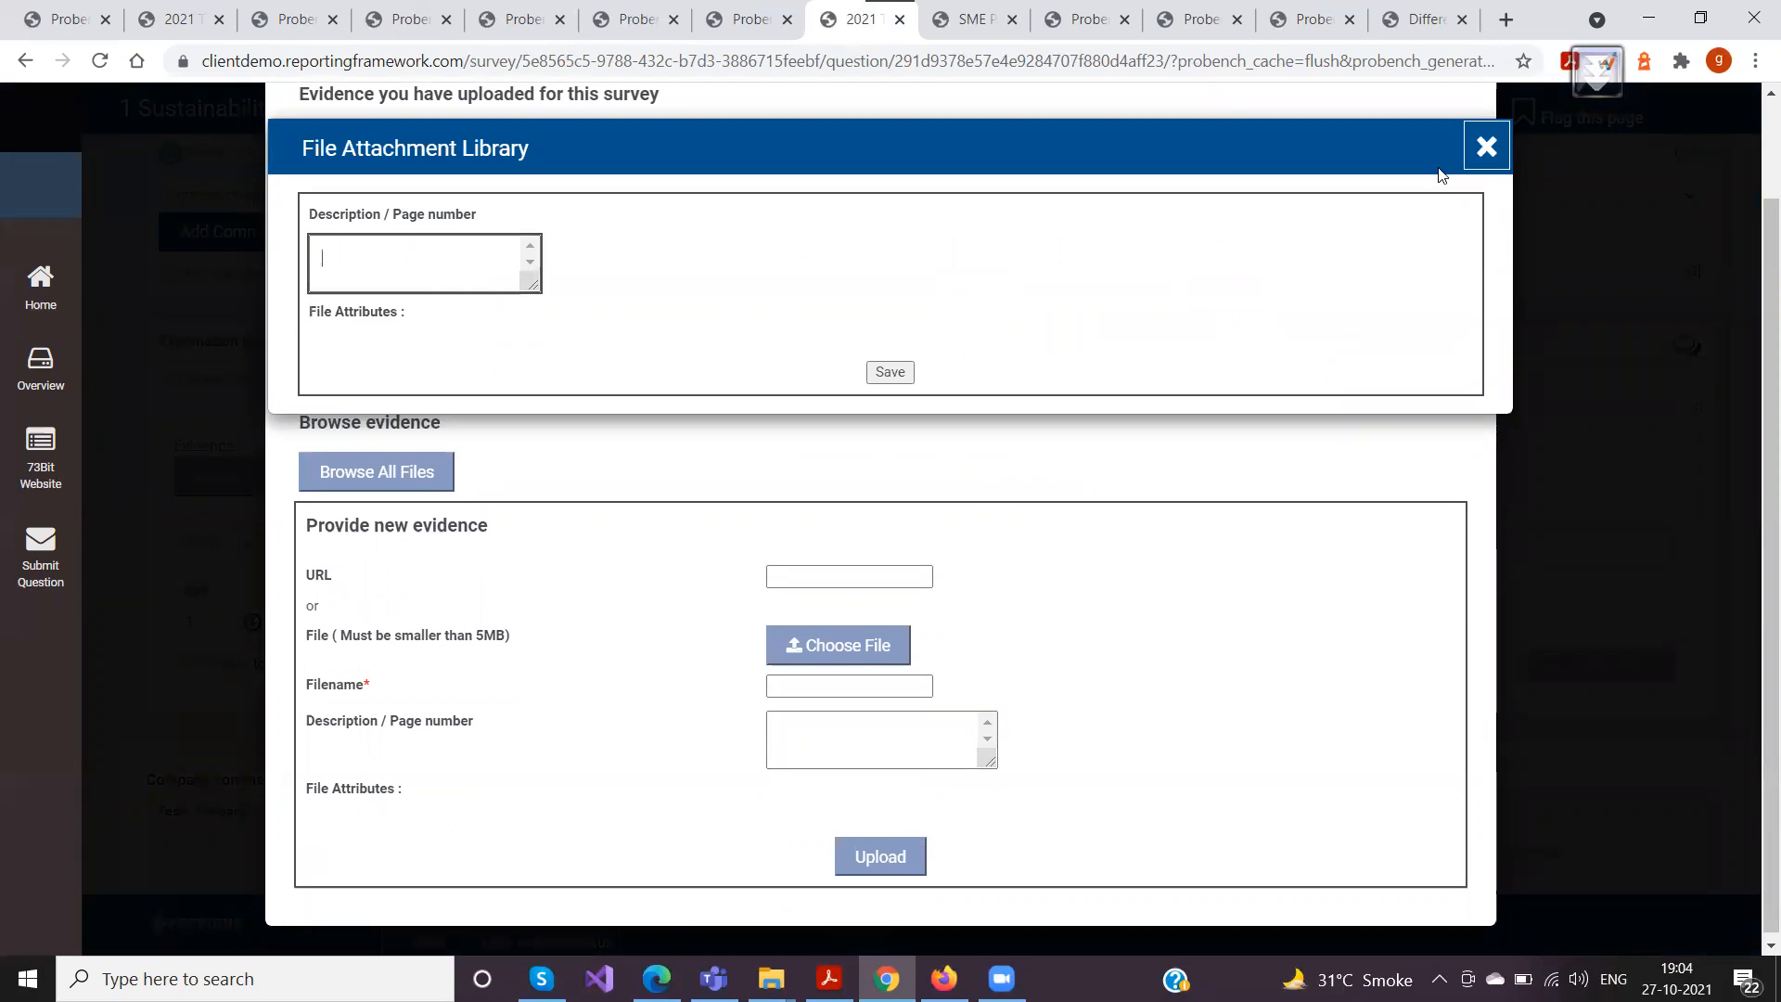
left_click(1487, 146)
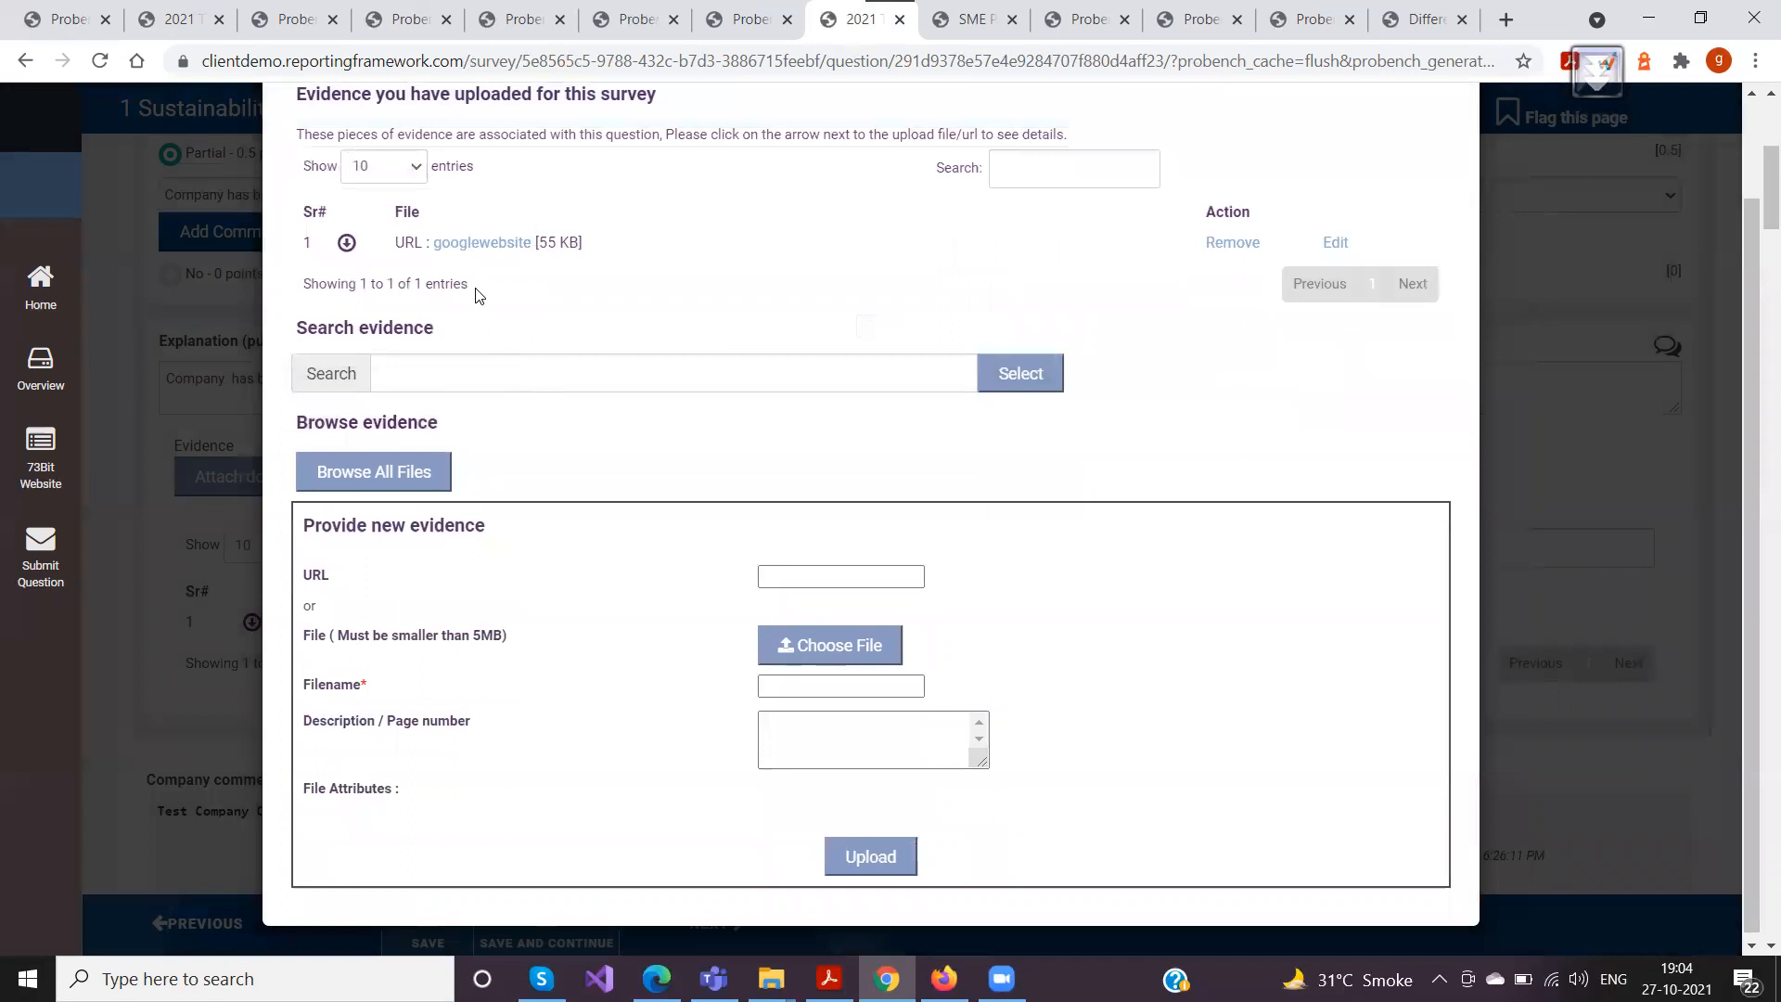
Expand the googlewebsite evidence details and view the PDF generated from its URL, closing the PDF when done
left_click(346, 243)
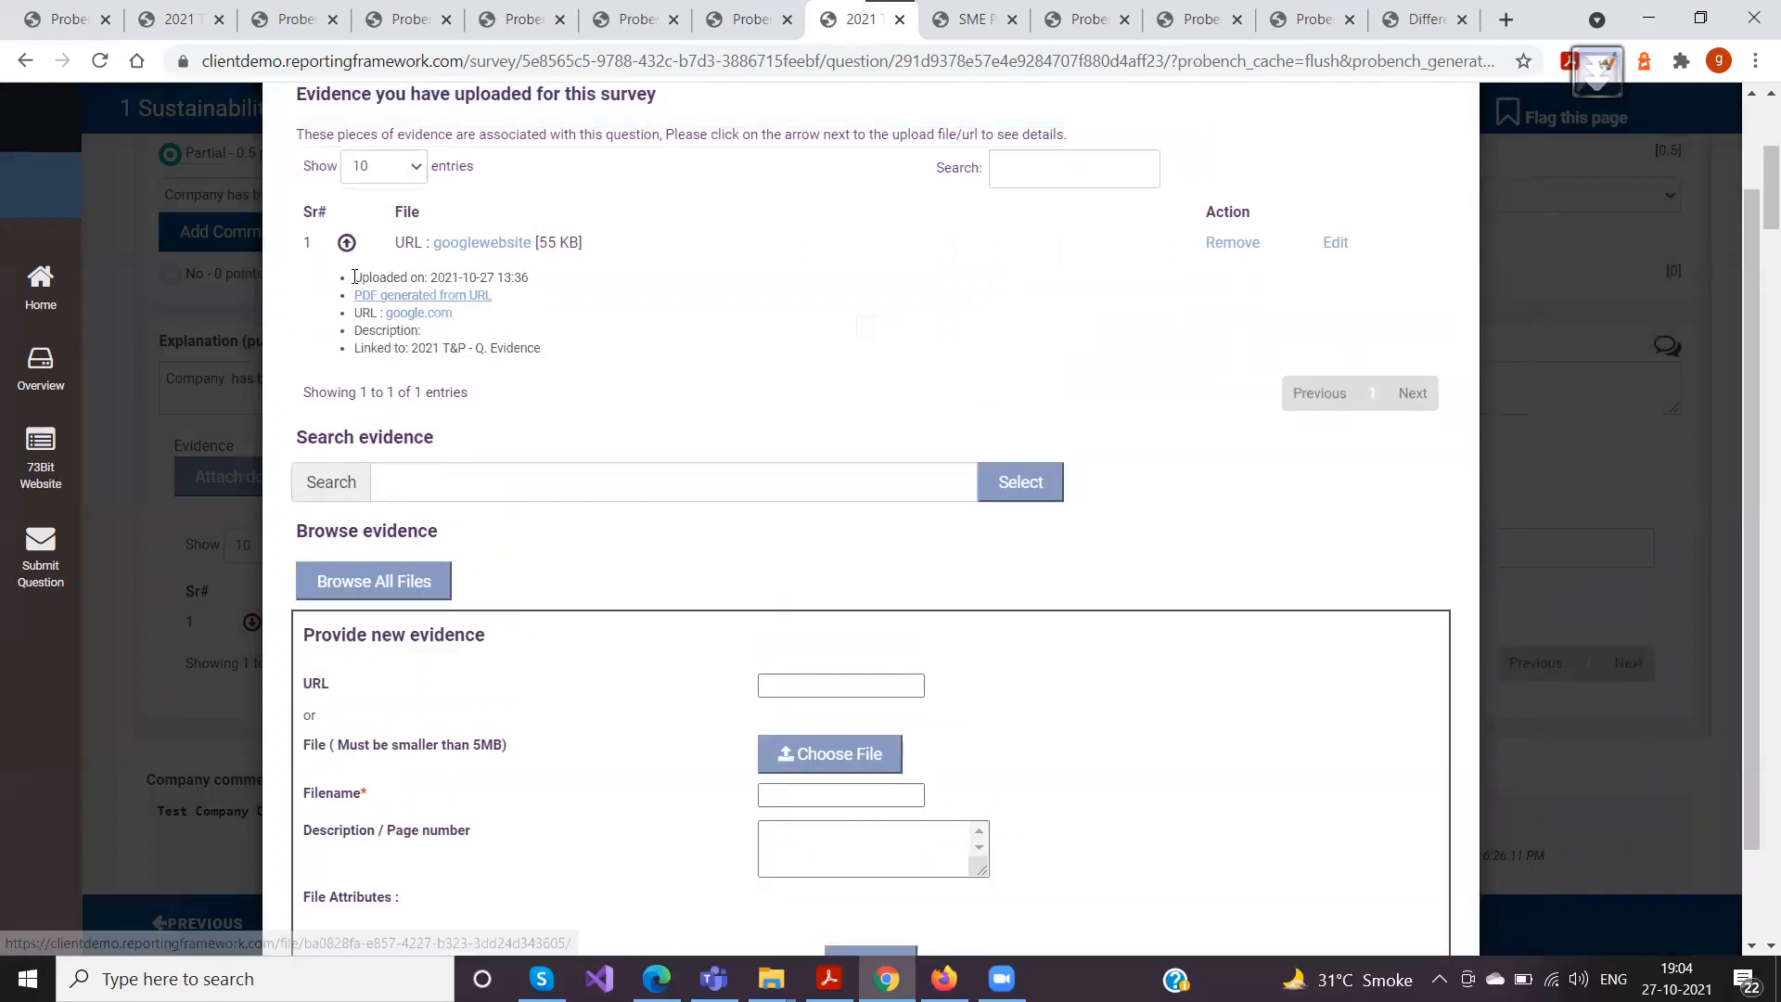
left_click_drag(356, 278, 543, 279)
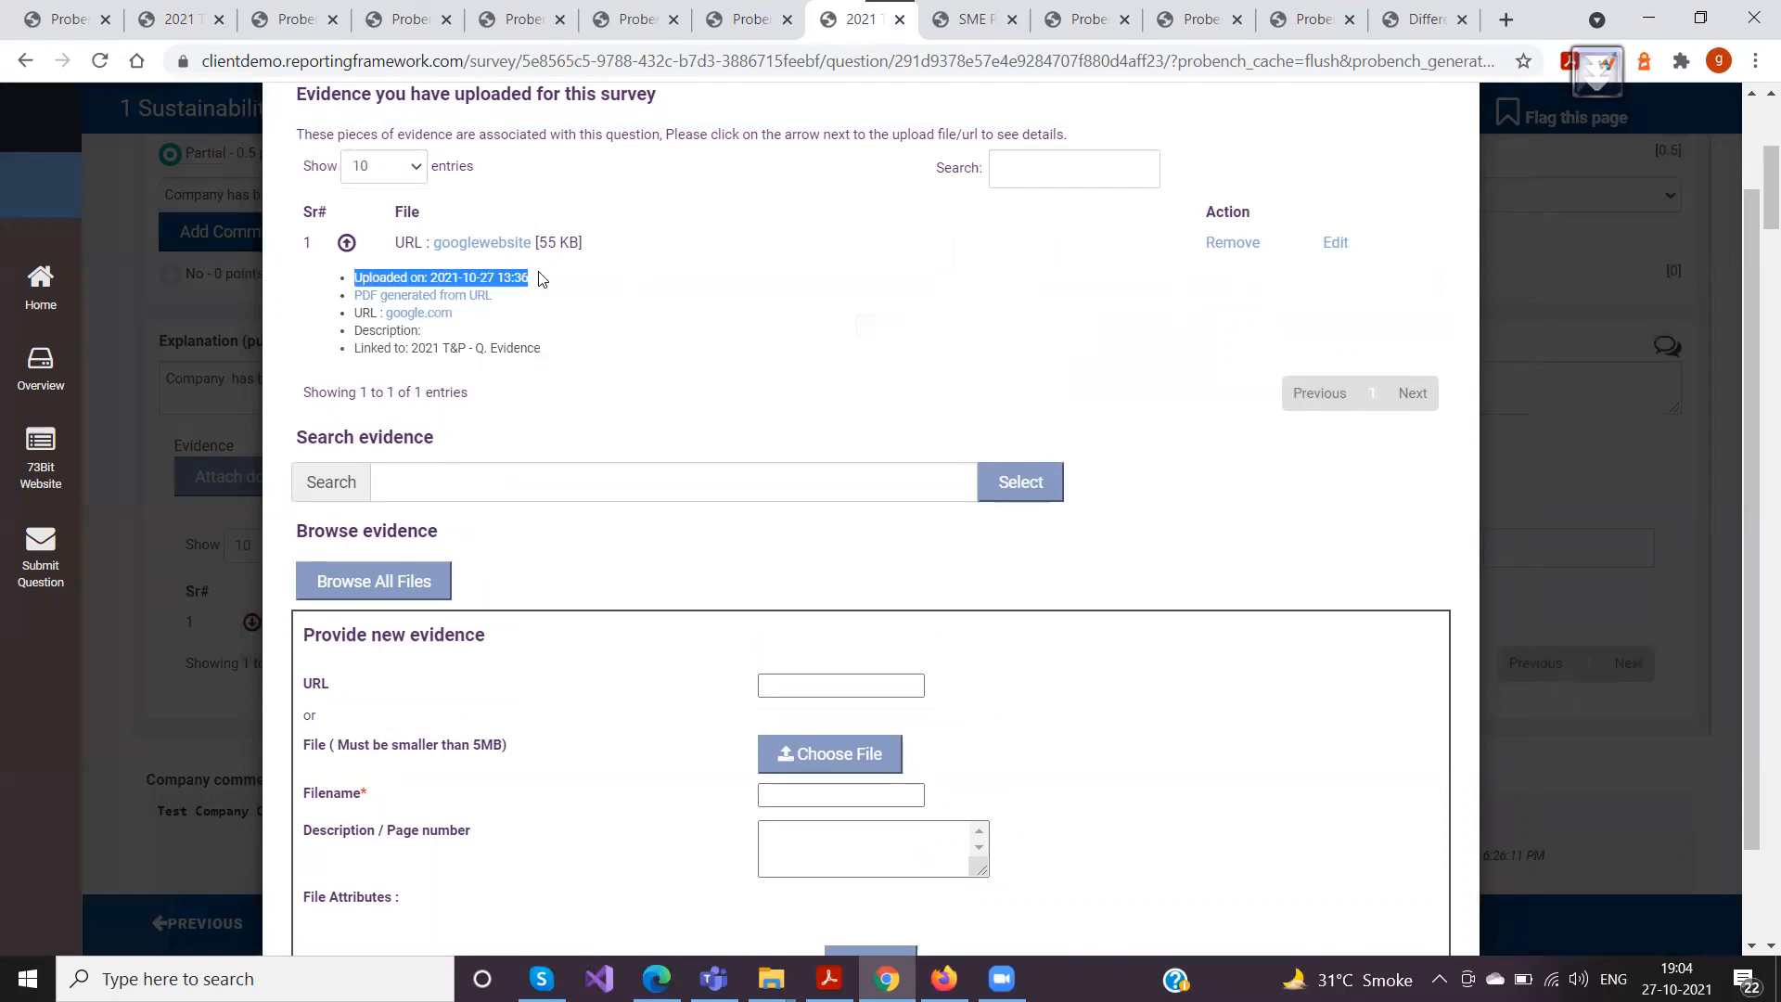
left_click(425, 297)
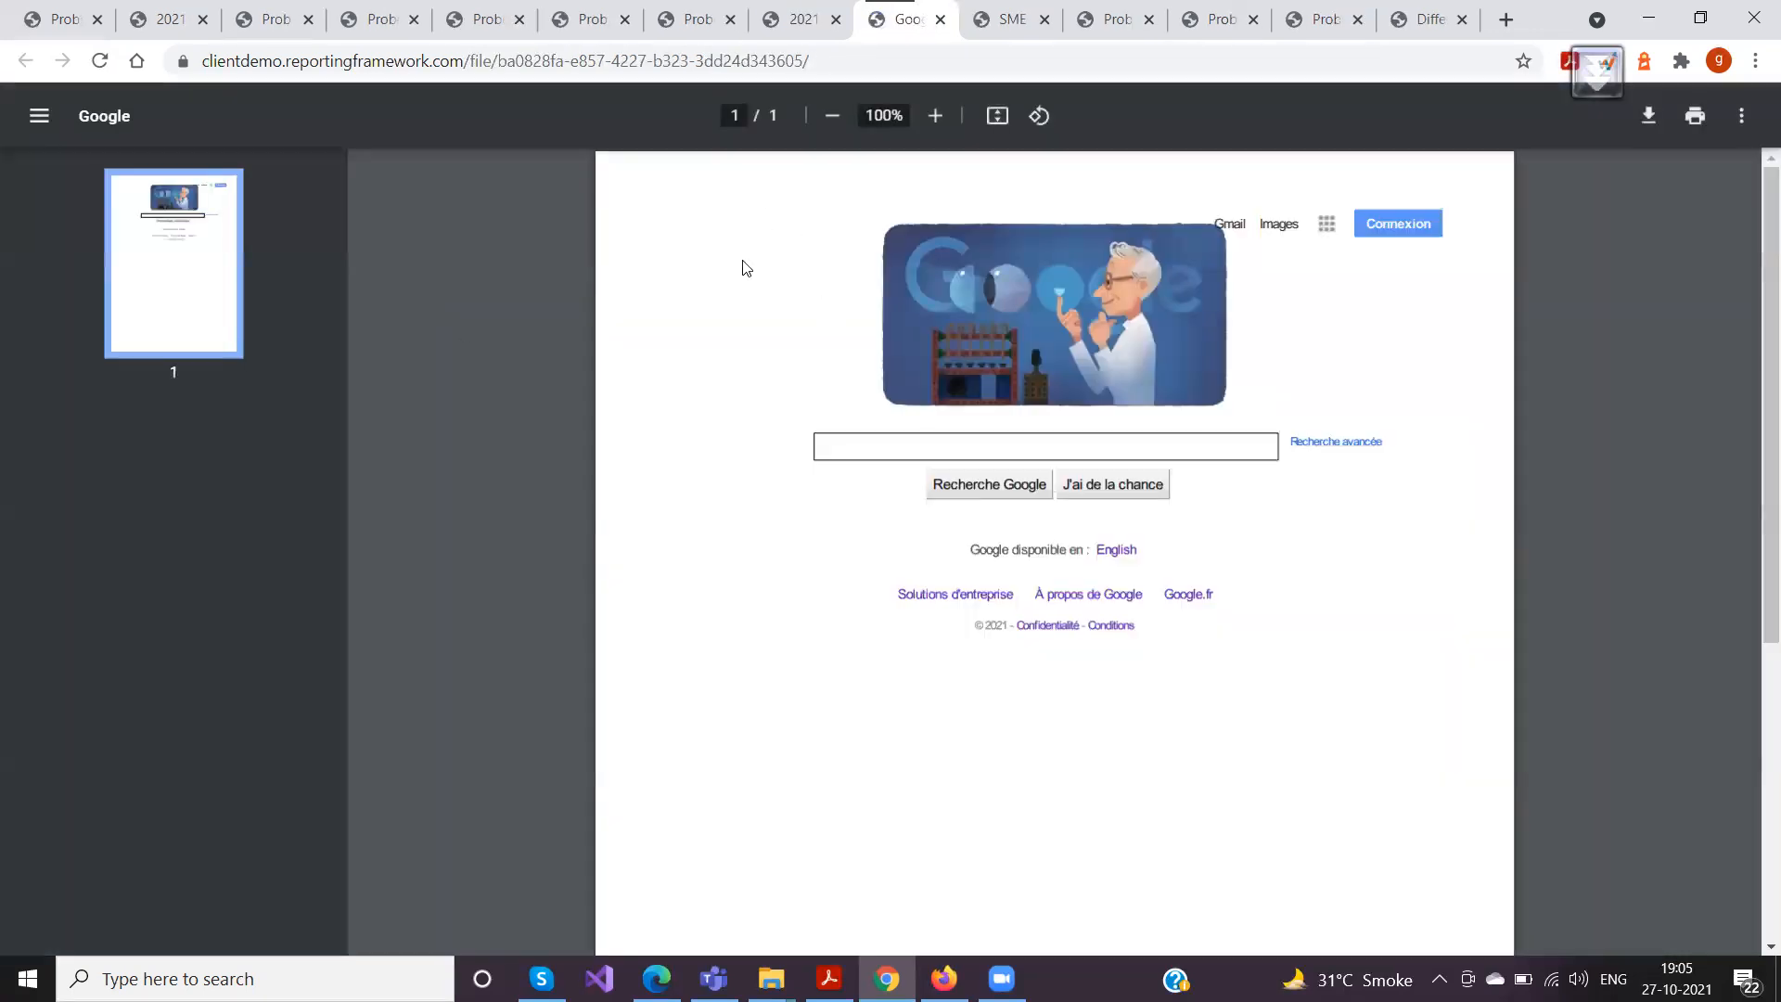
scroll(1074, 450, "down", 2)
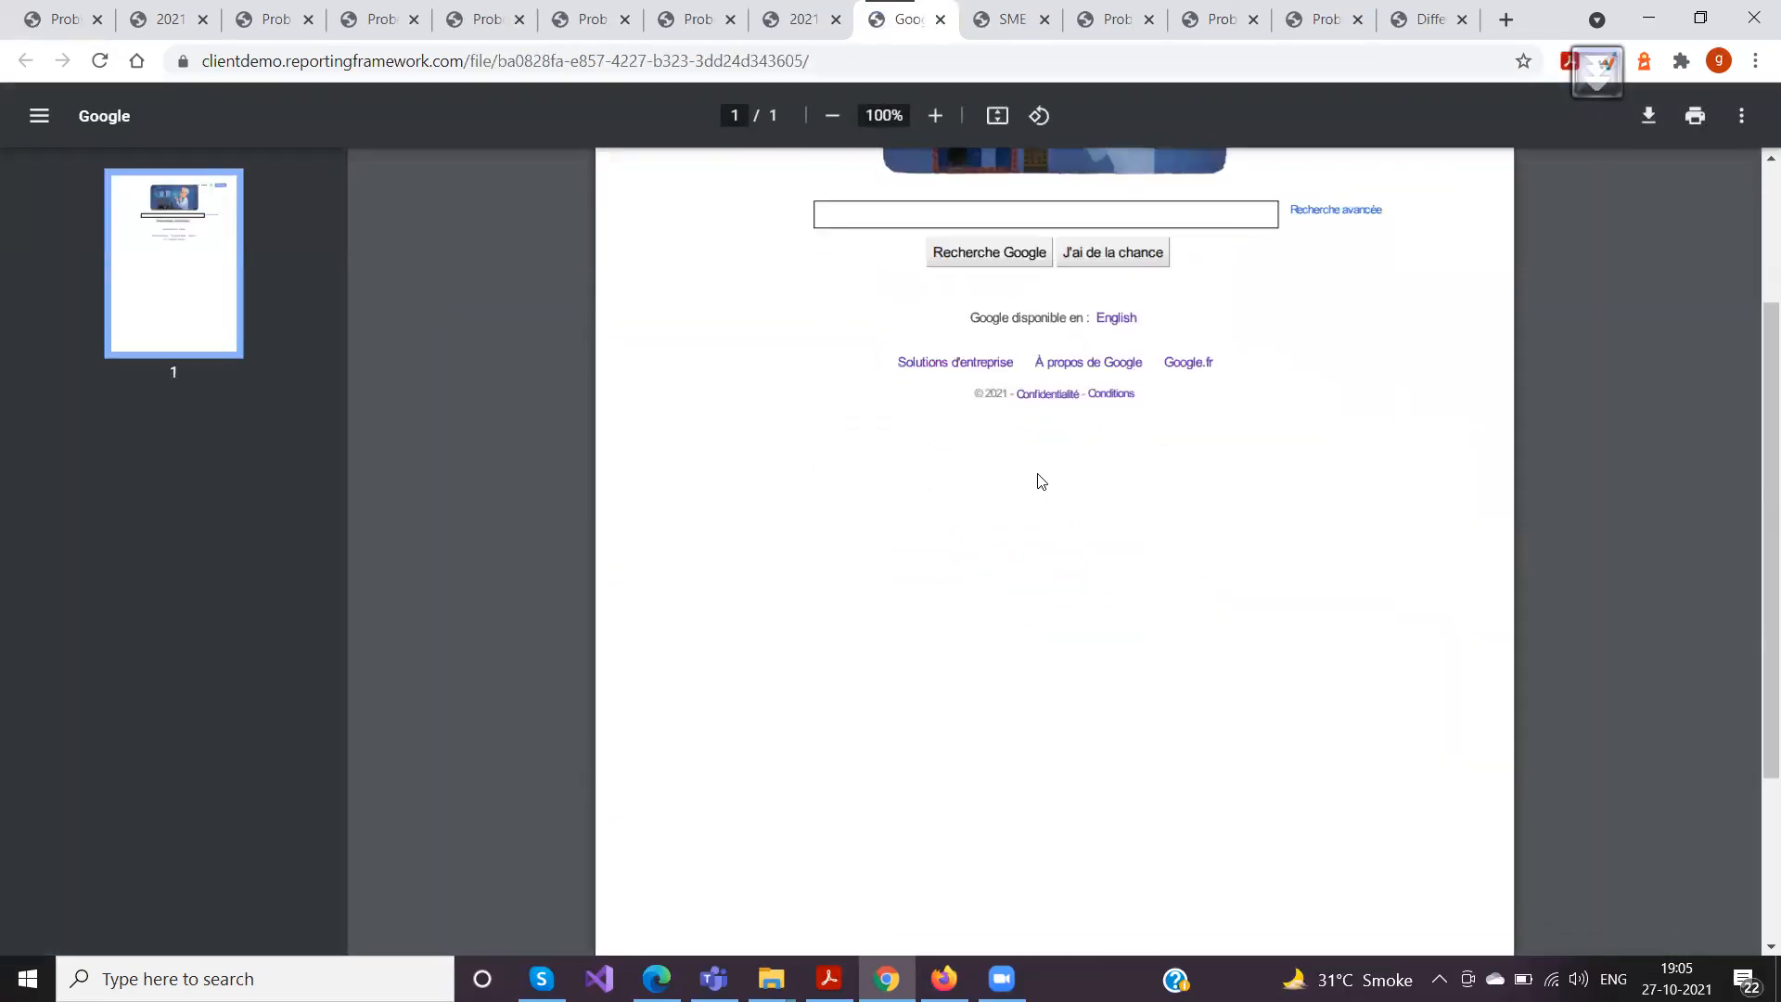
scroll(1041, 481, "down", 3)
scroll(1039, 479, "up", 5)
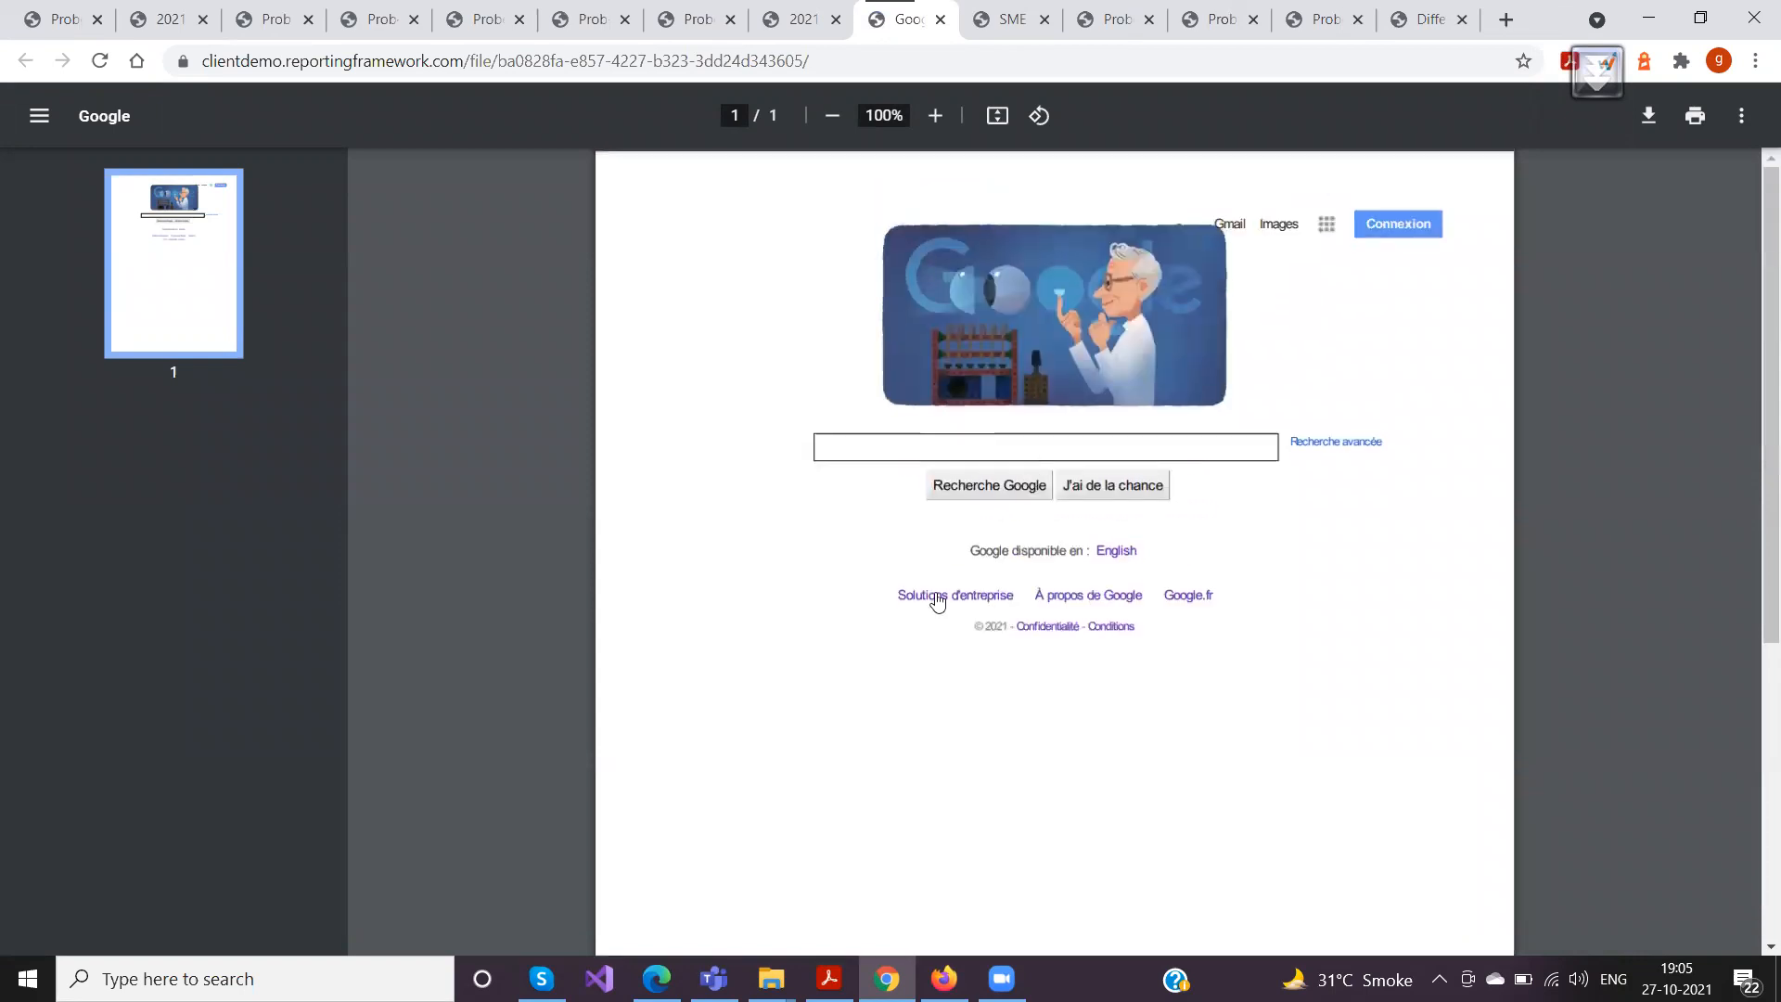
left_click(939, 19)
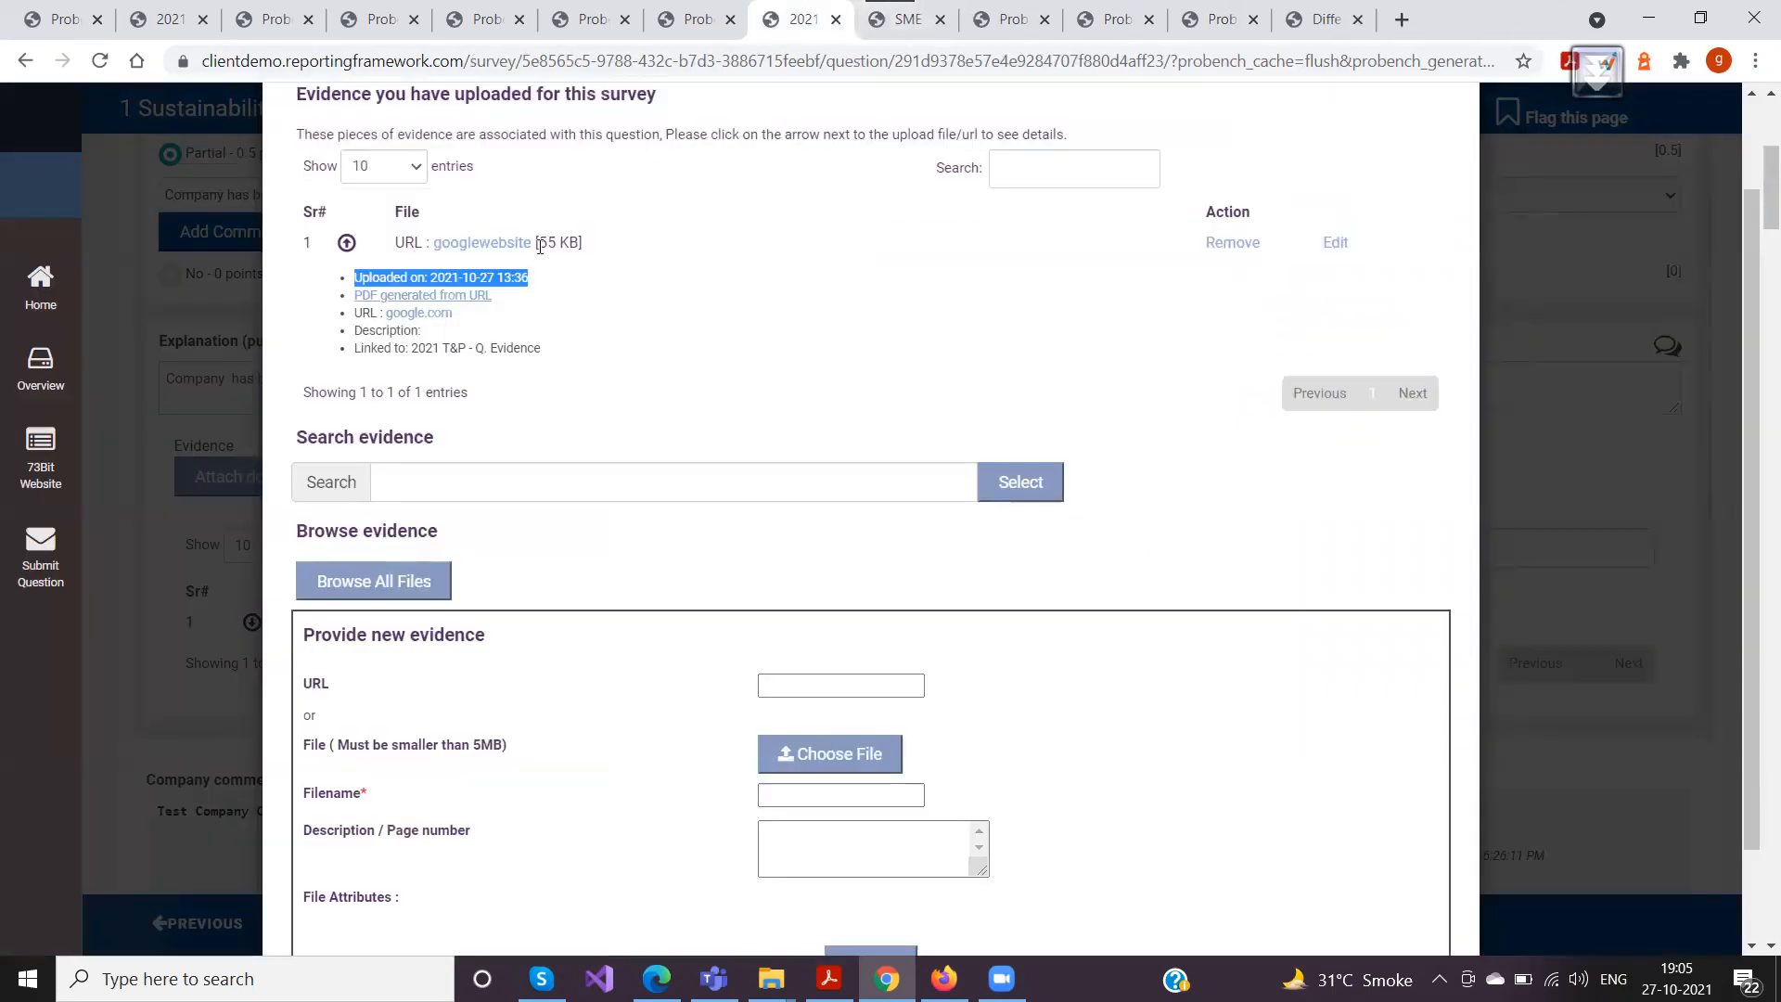
Examine the URL, description and linked survey question in the googlewebsite evidence details
left_click_drag(455, 313, 391, 320)
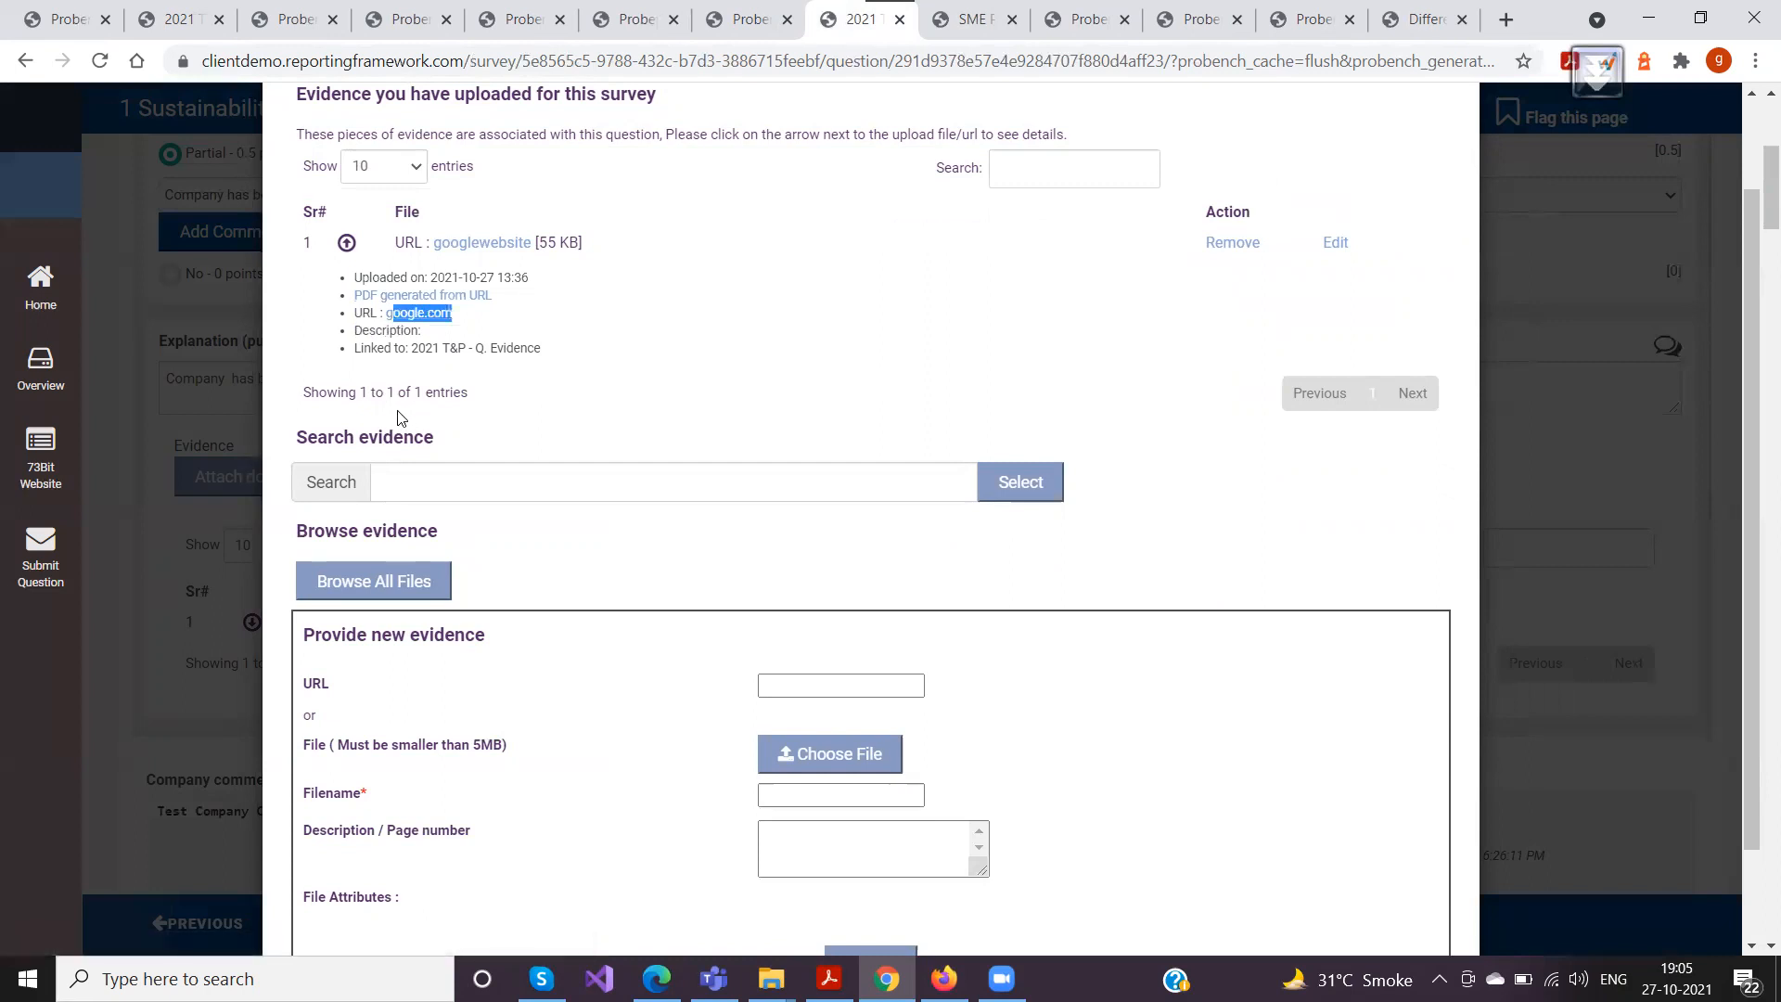
left_click(431, 337)
left_click(833, 852)
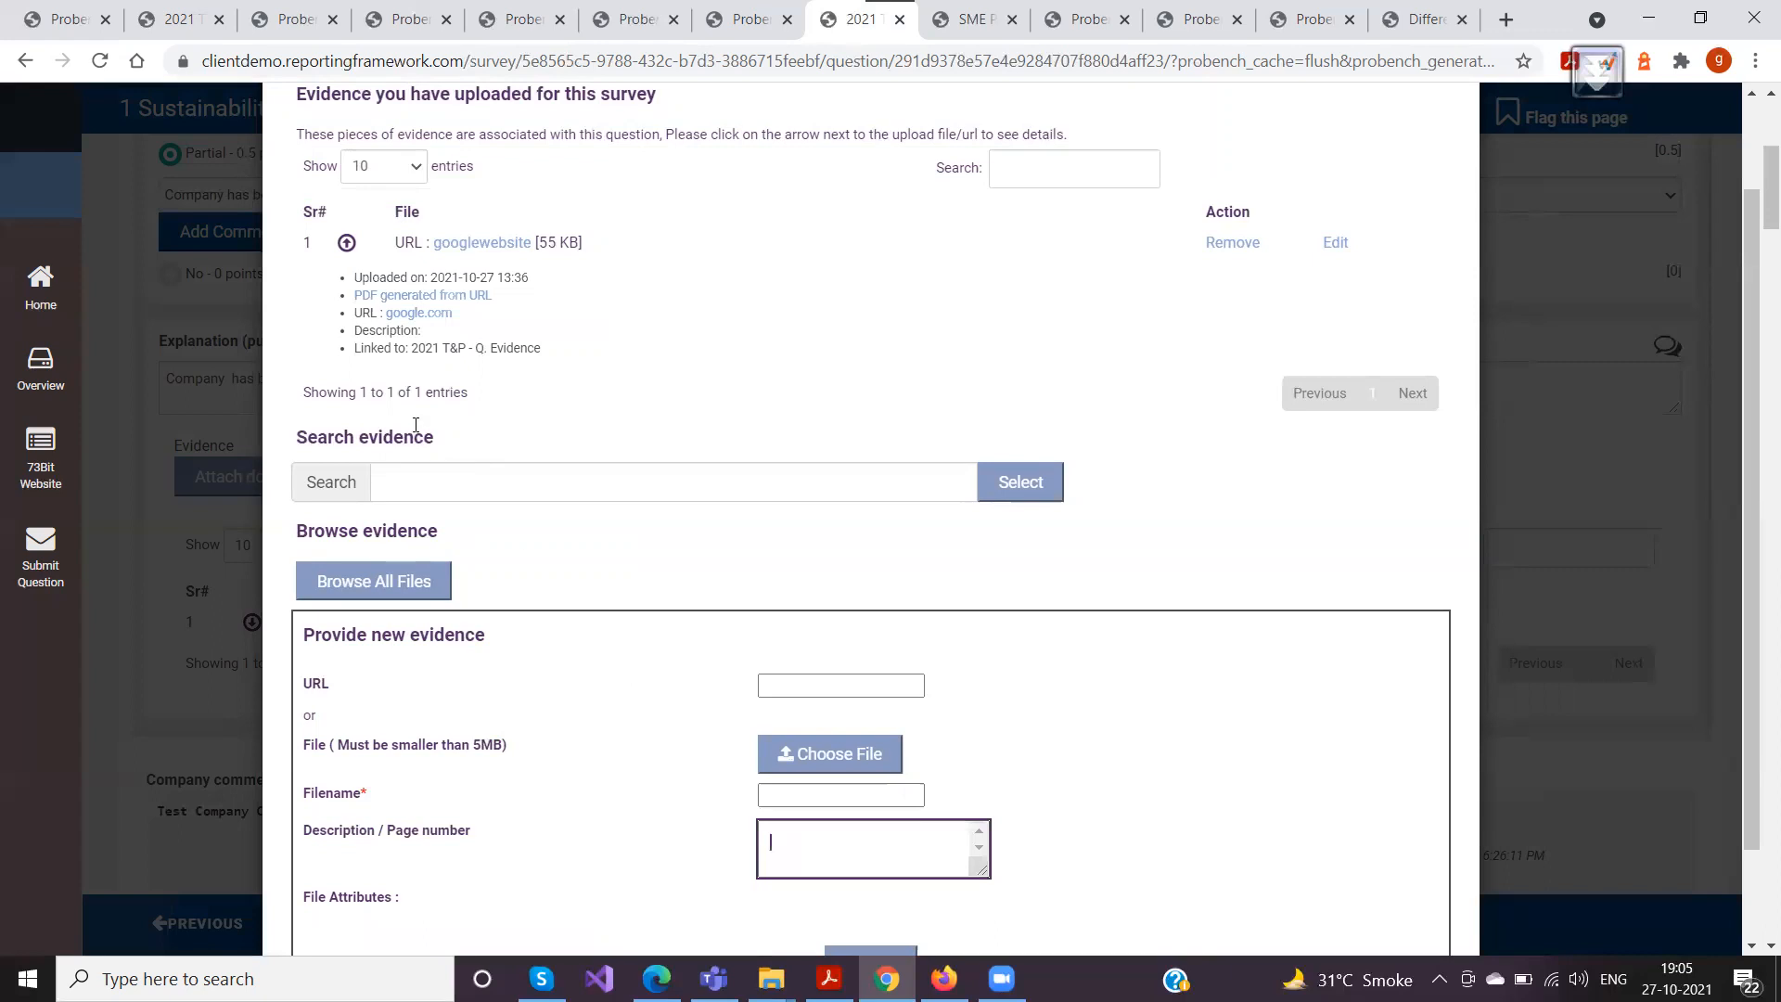
left_click_drag(413, 348, 579, 350)
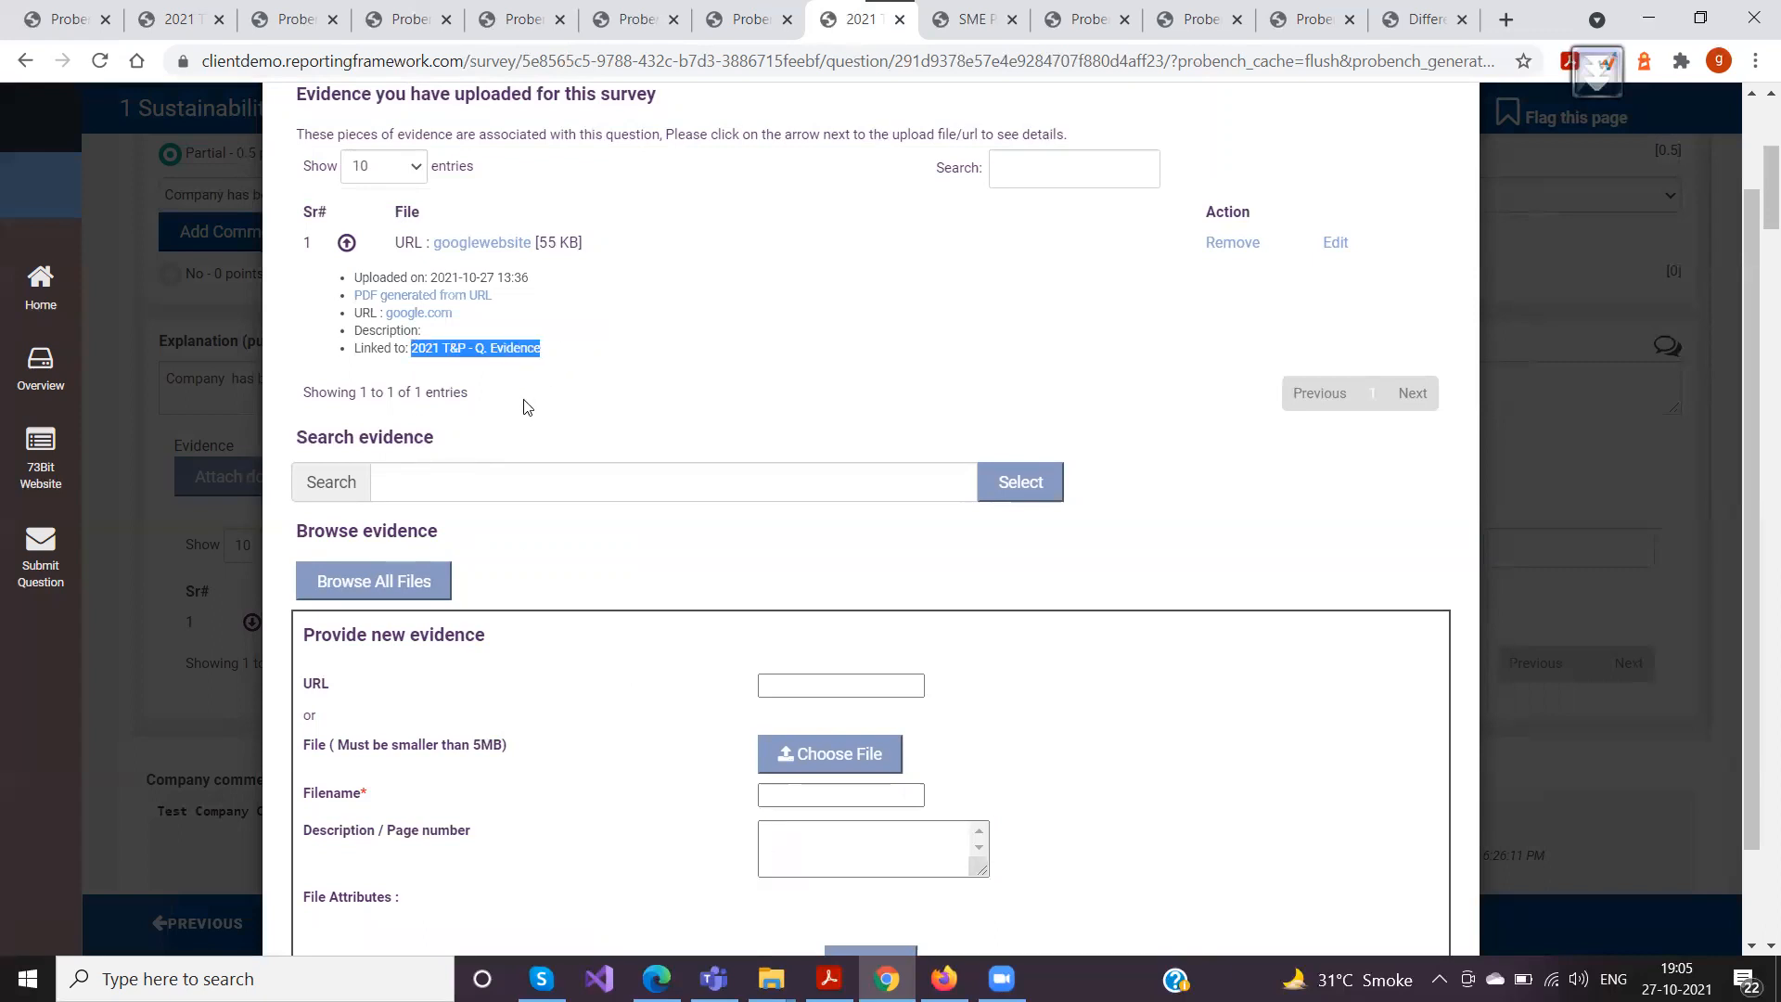
left_click(410, 363)
left_click_drag(361, 347, 693, 348)
Collapse the googlewebsite details and compare the Filename field of the new evidence form with the listed evidence name
scroll(694, 403, "down", 2)
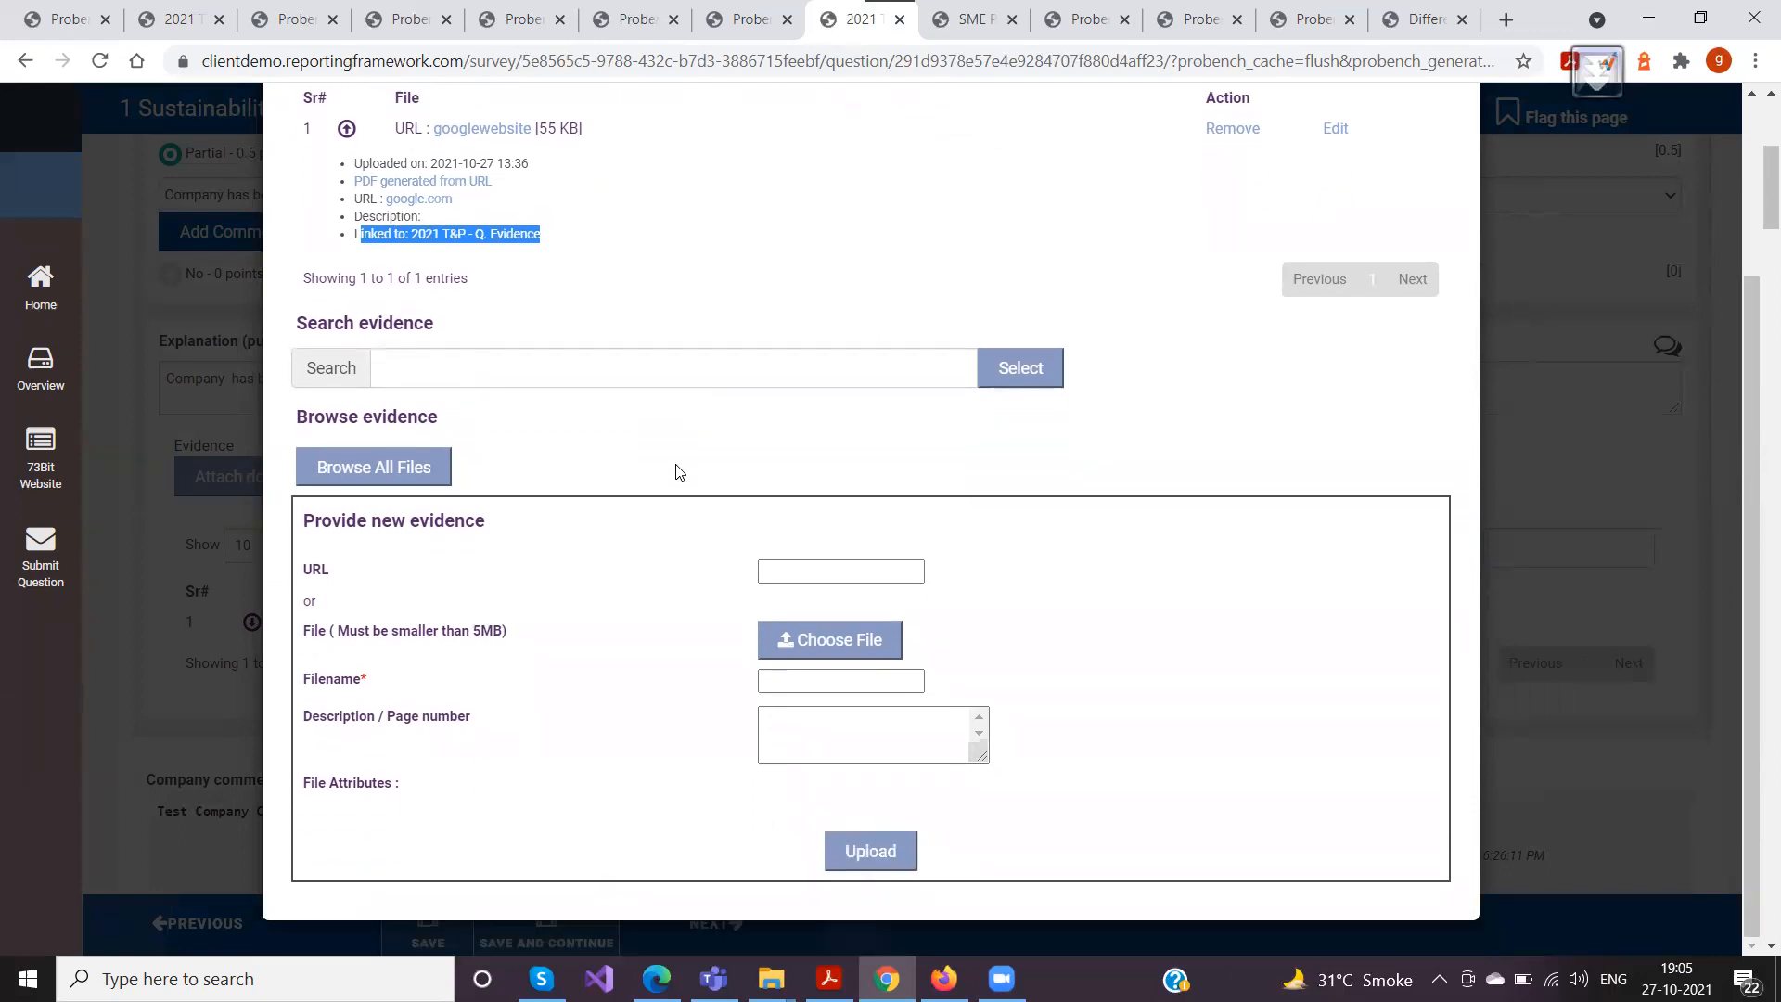
scroll(561, 343, "up", 2)
left_click(346, 244)
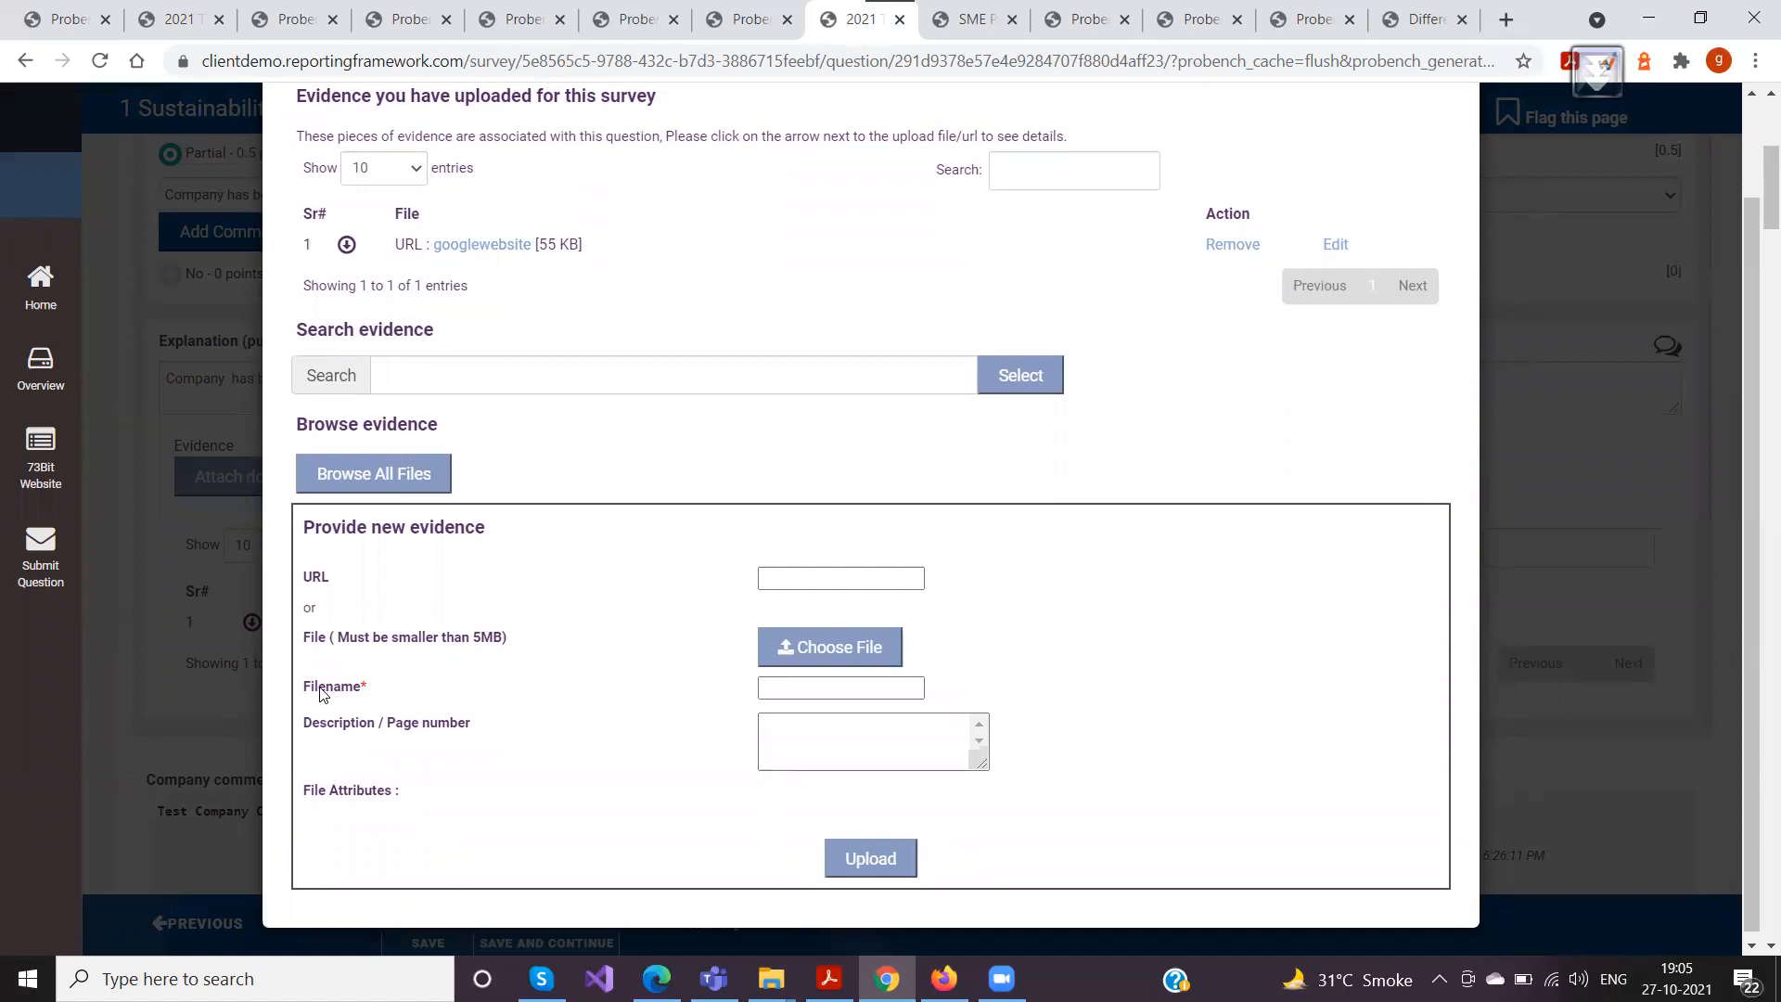
left_click_drag(302, 678, 731, 705)
left_click(471, 265)
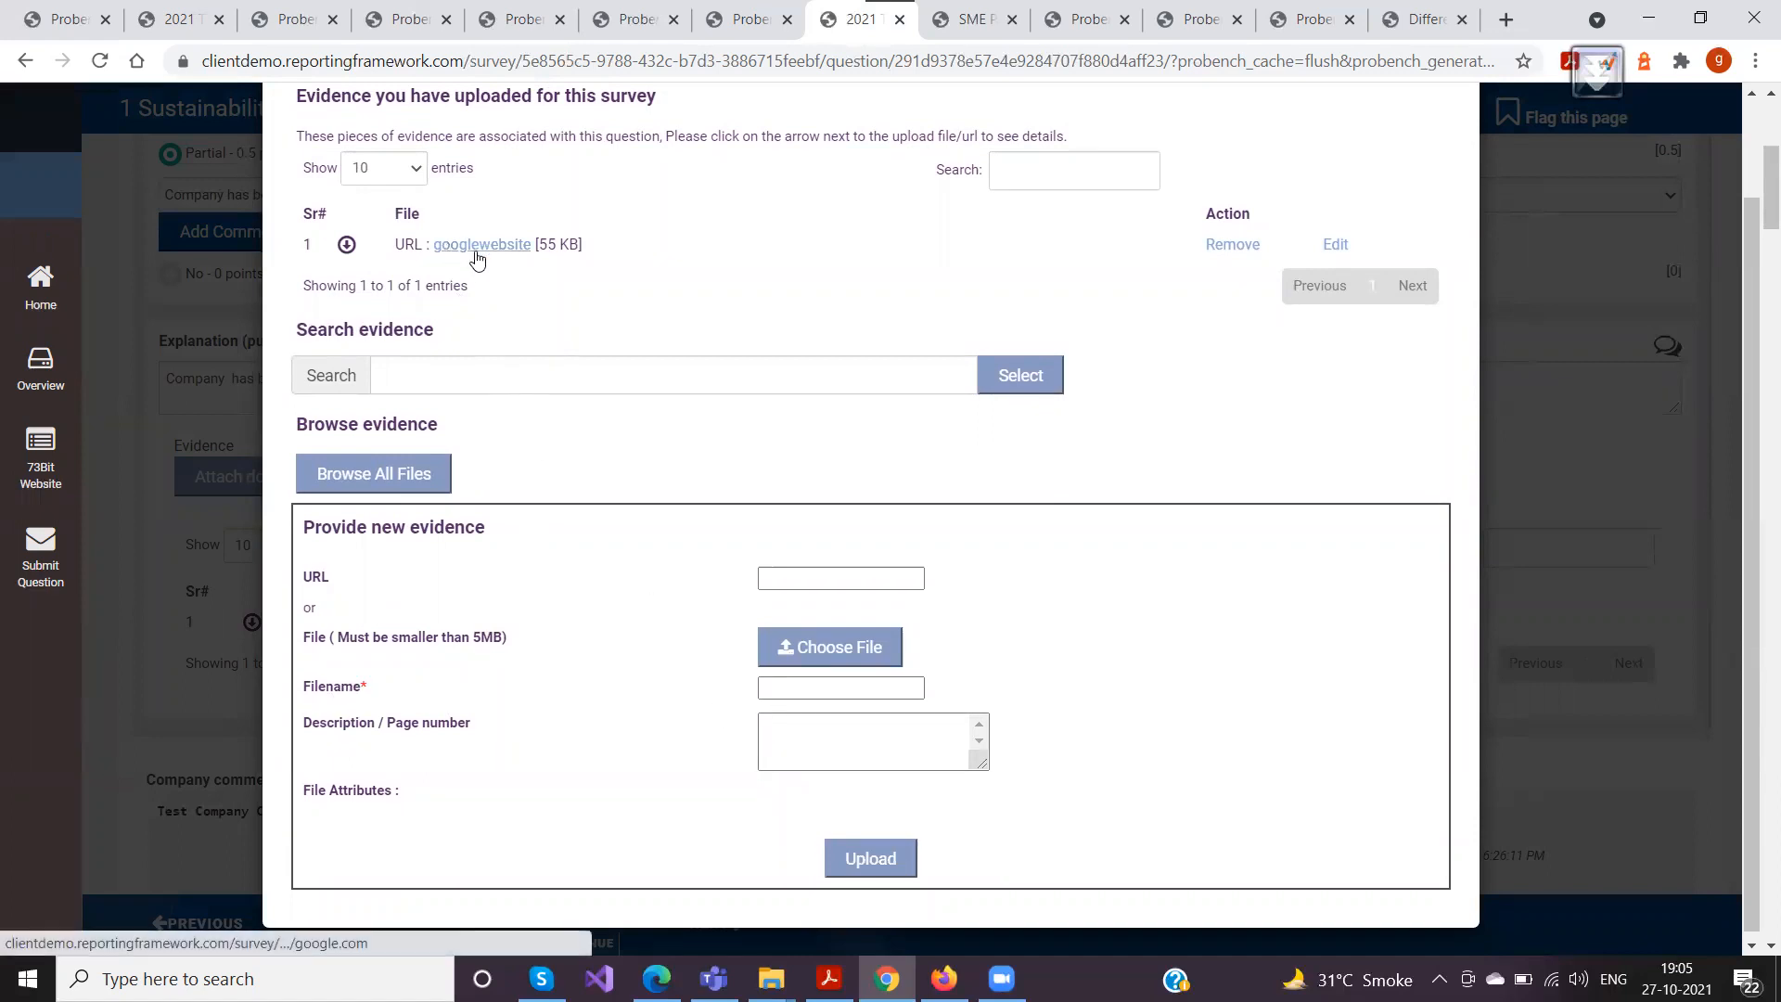
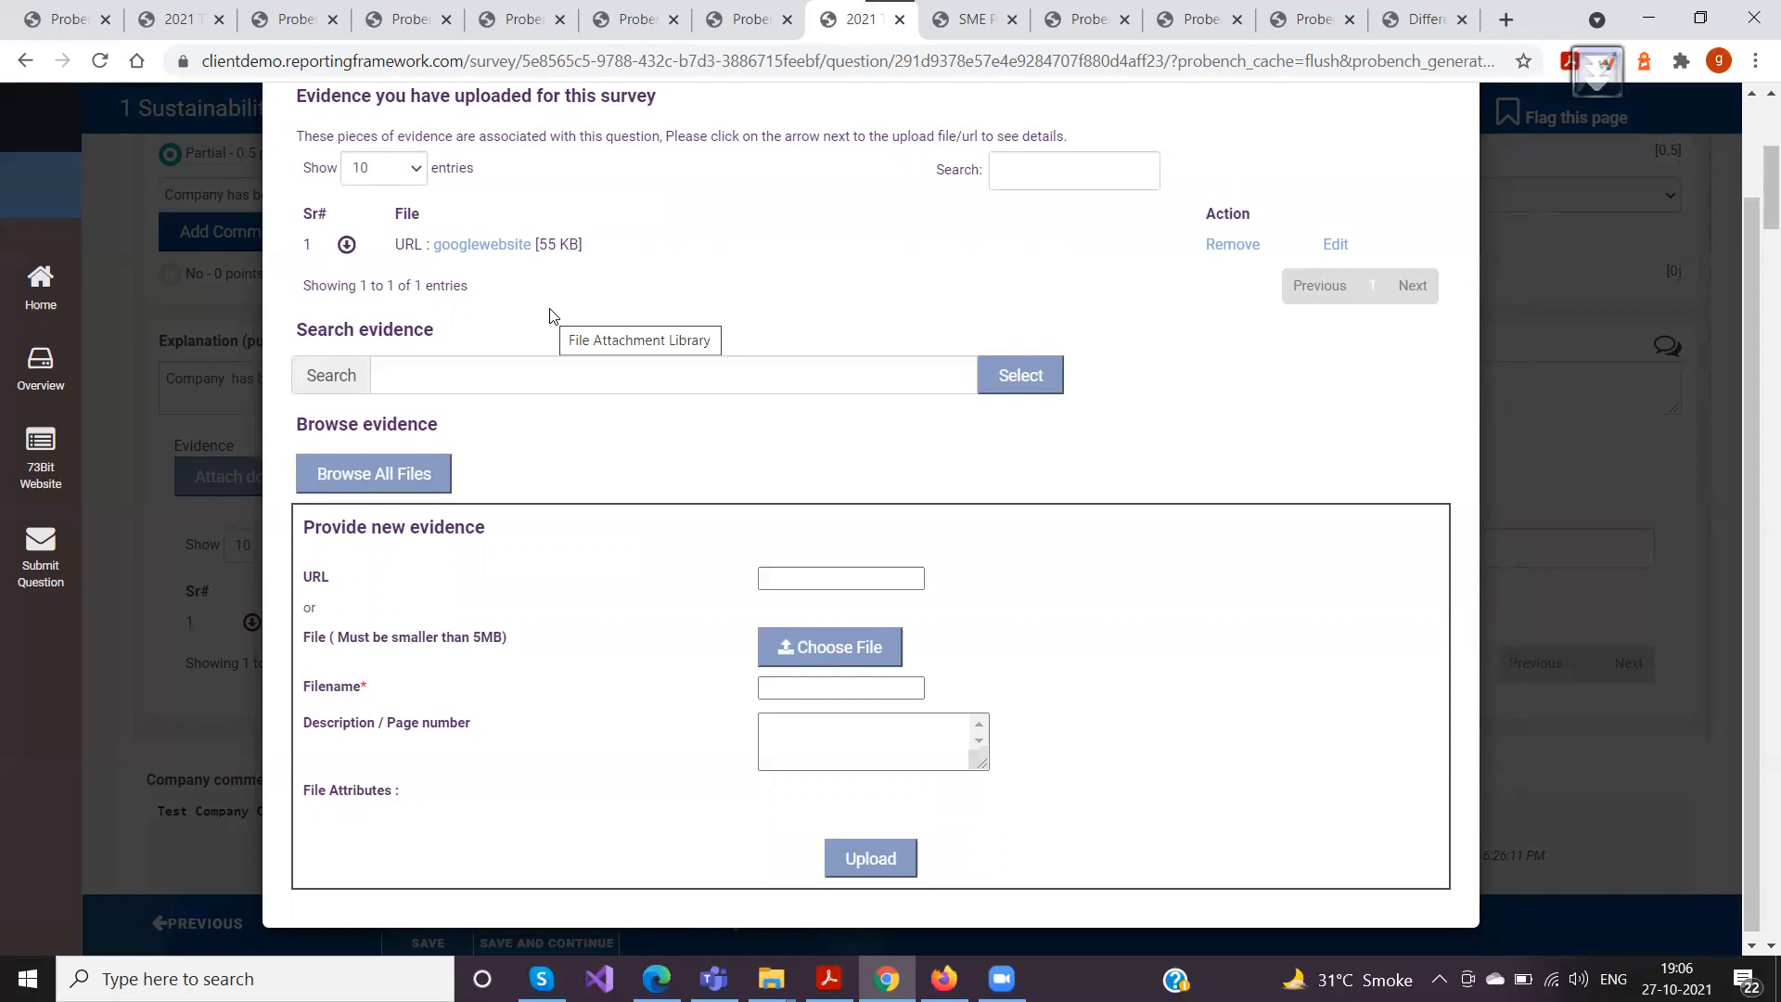
View the file picker for new evidence without choosing a file, and examine the form's File Attributes section
left_click(796, 680)
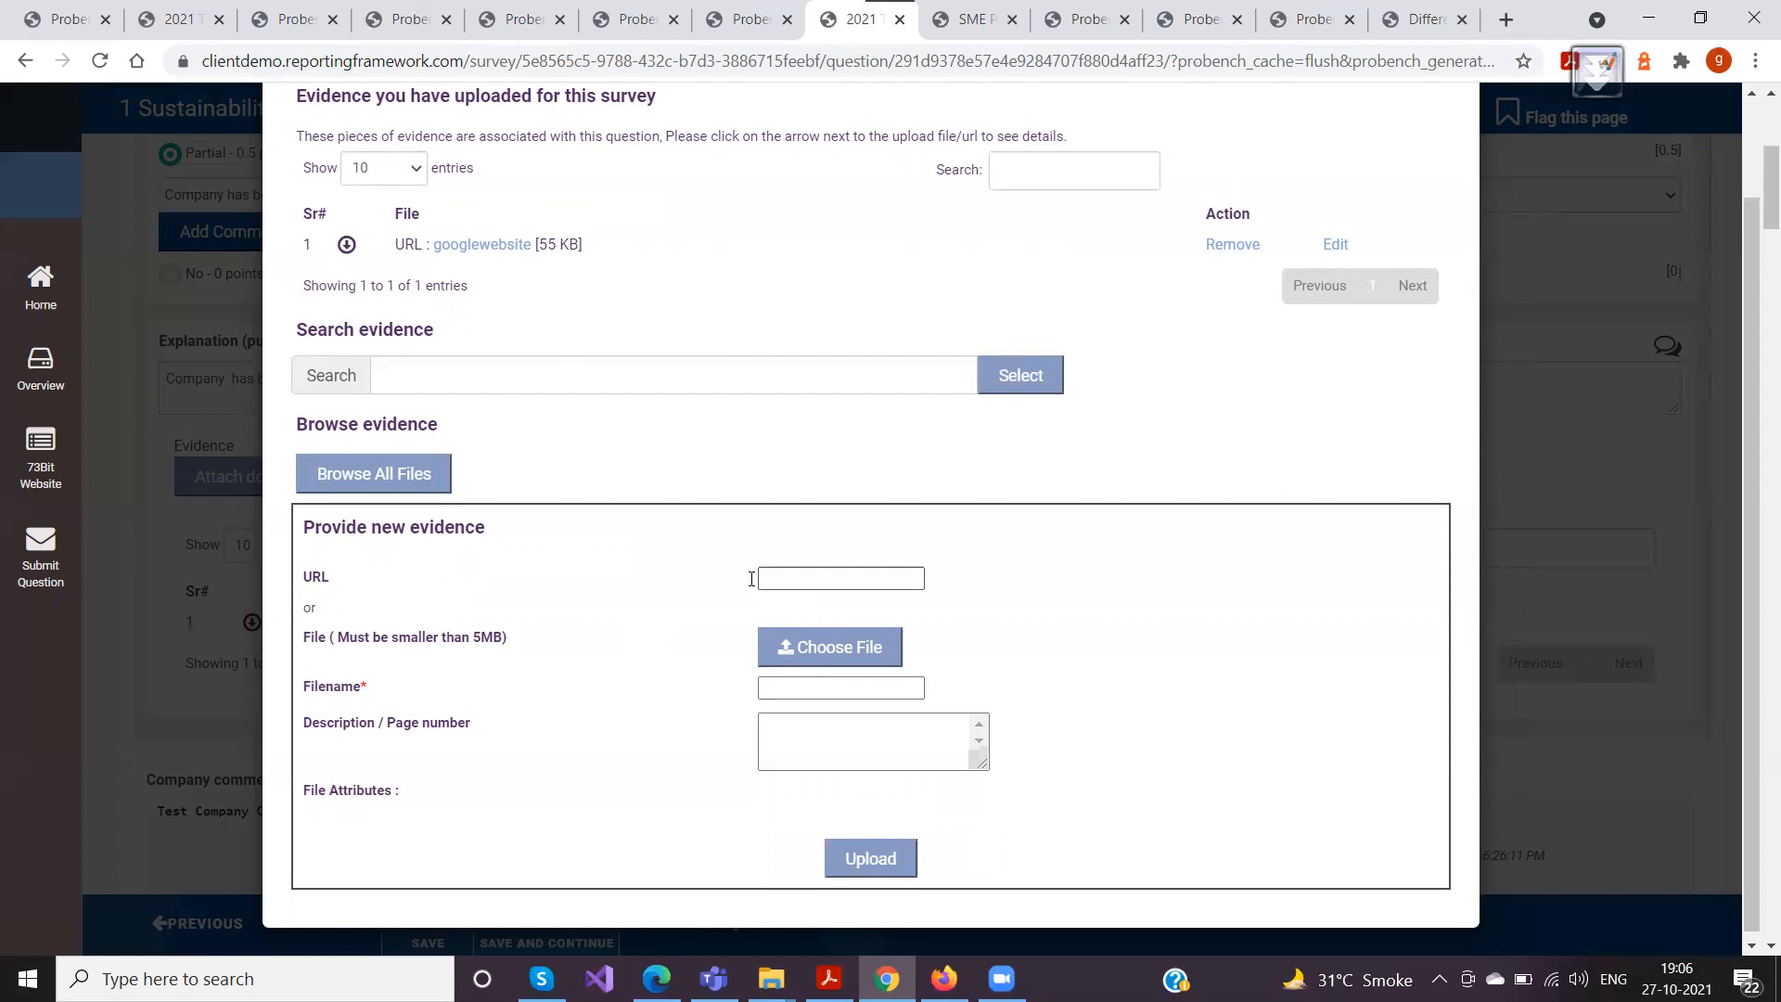
left_click(798, 649)
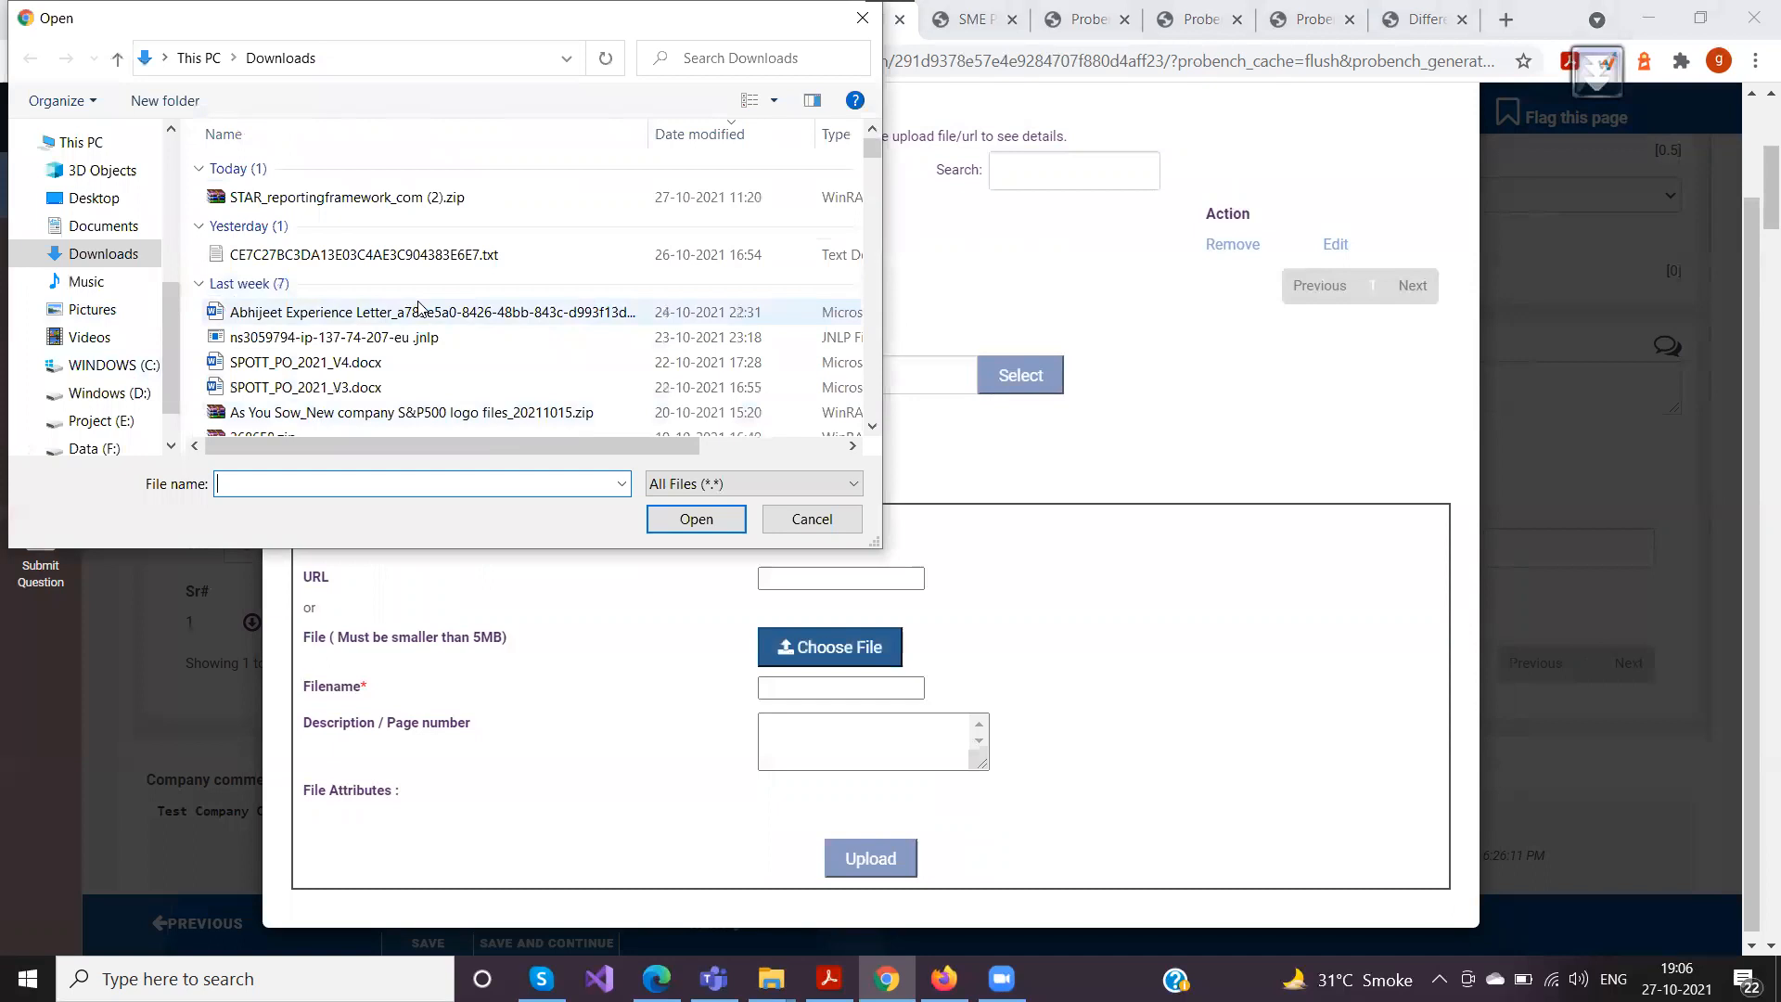
left_click(809, 520)
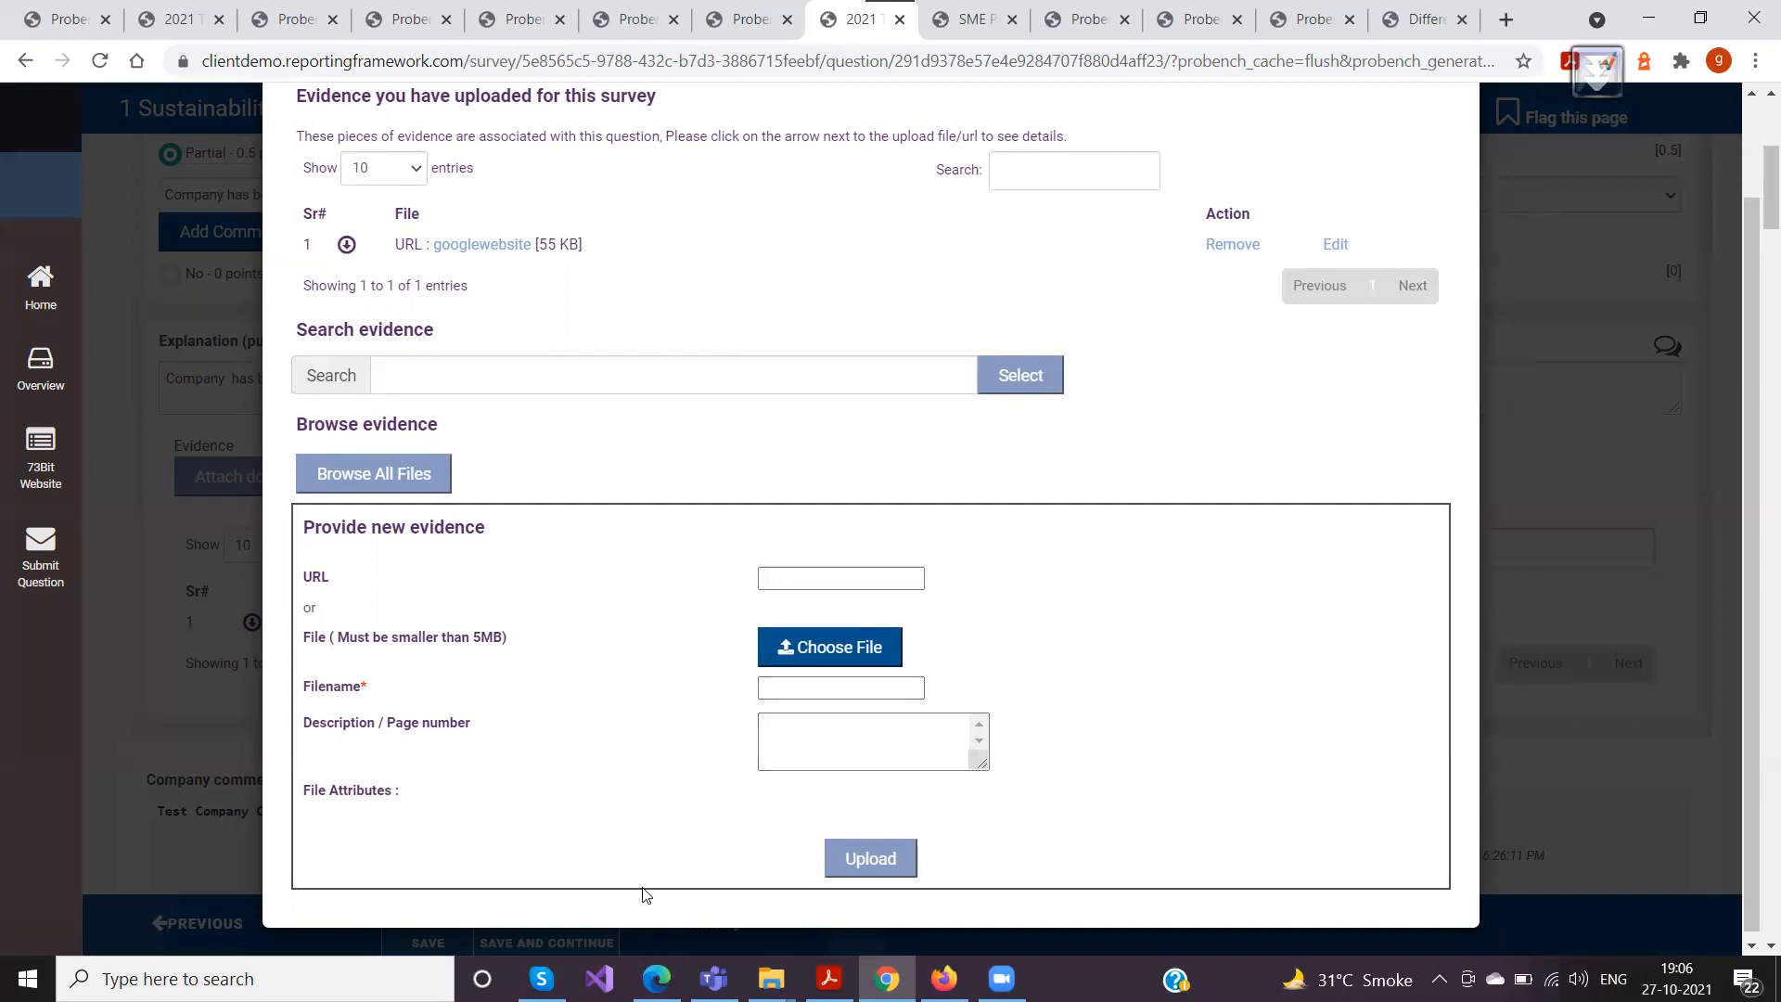
scroll(639, 788, "down", 1)
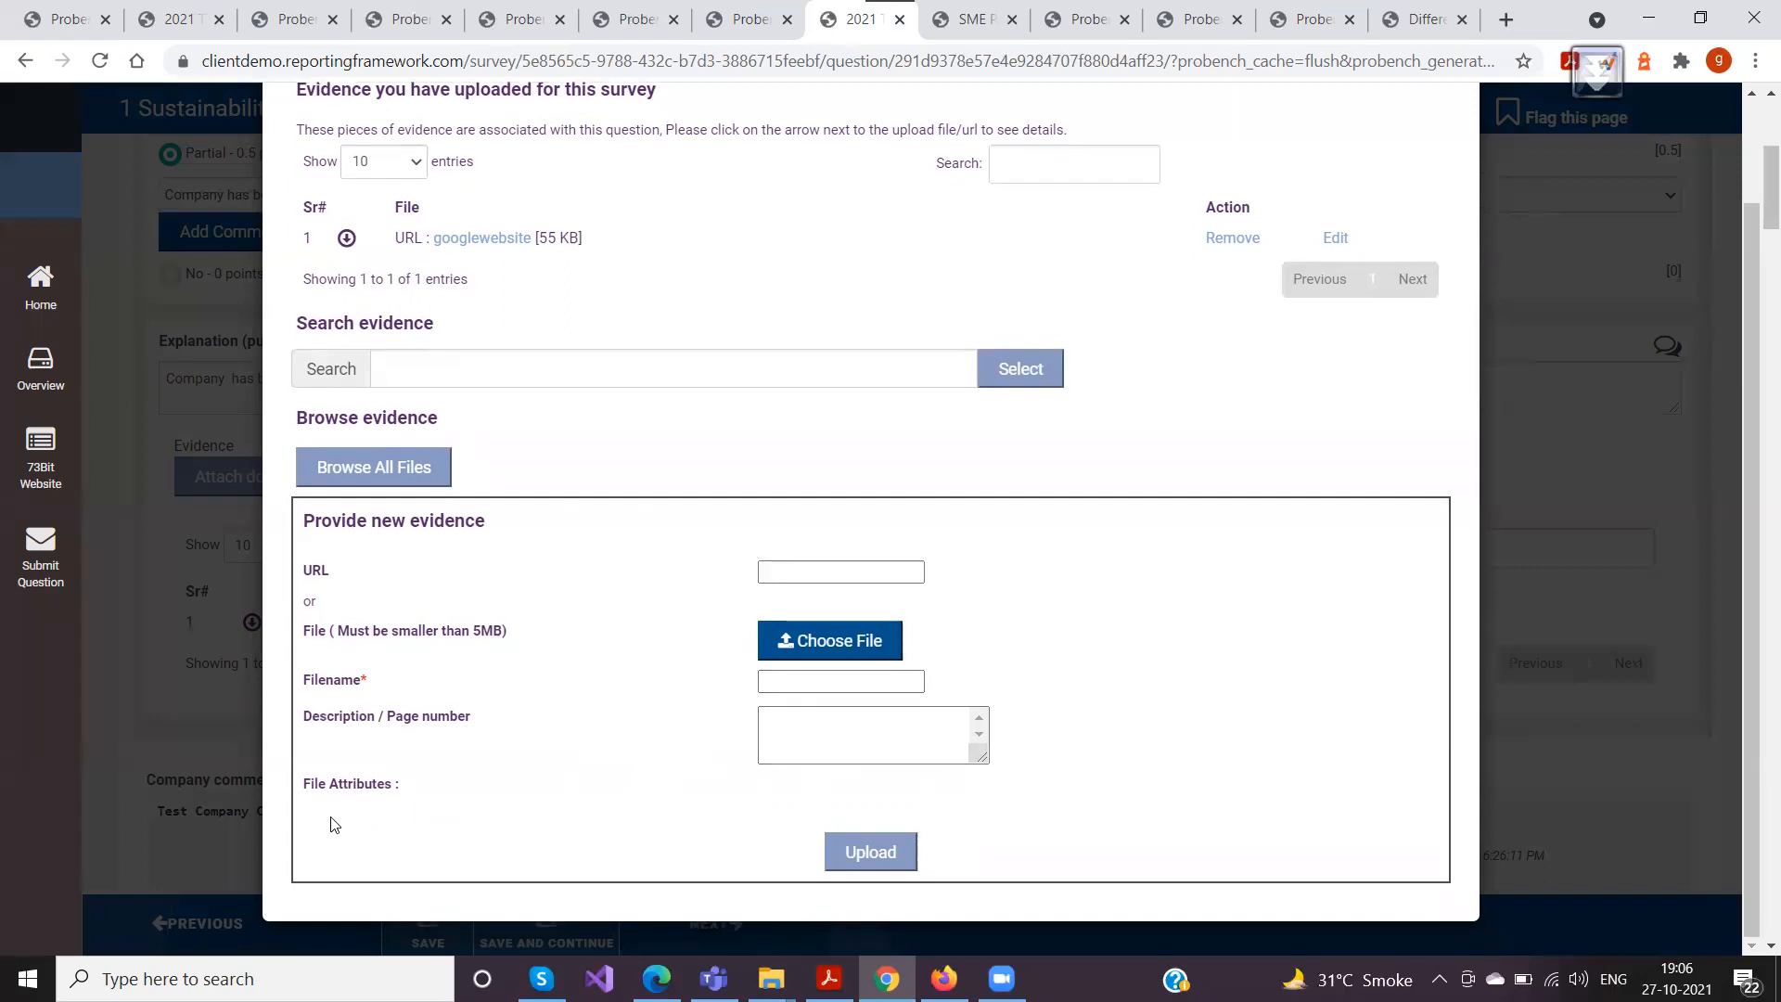
left_click_drag(307, 787, 402, 790)
left_click(420, 795)
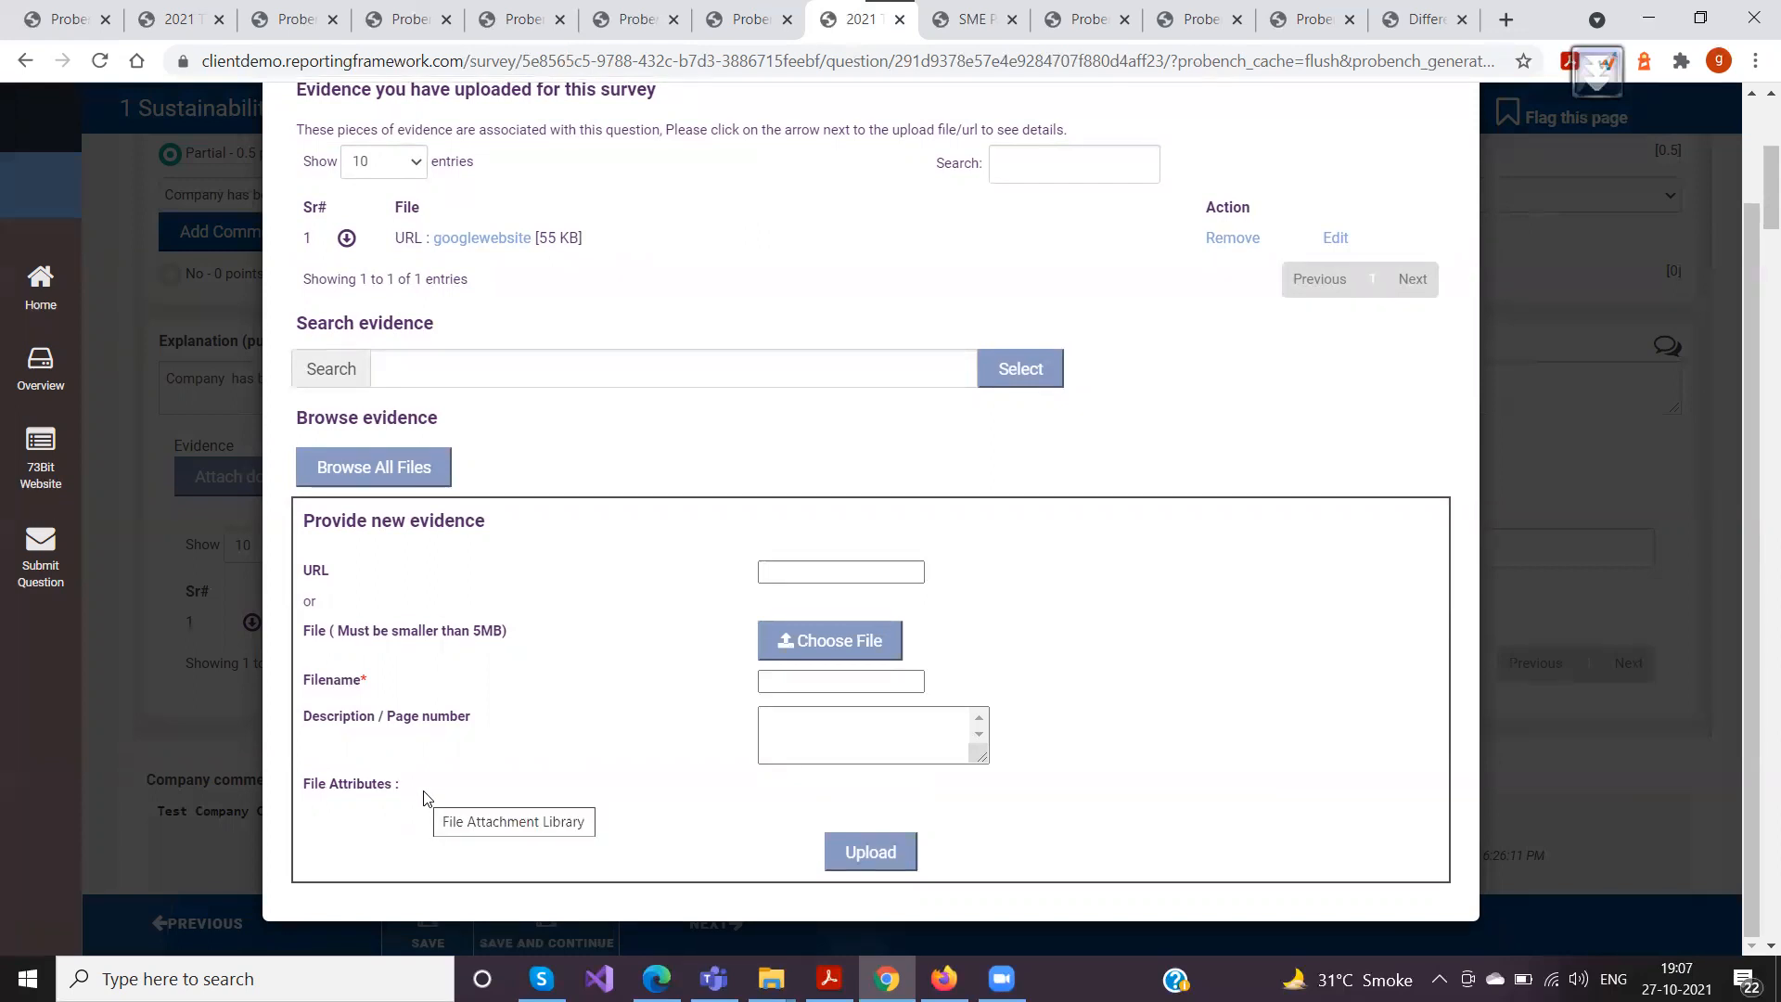
Open the File Fields setup page of the manager site in a new browser tab
left_click(293, 19)
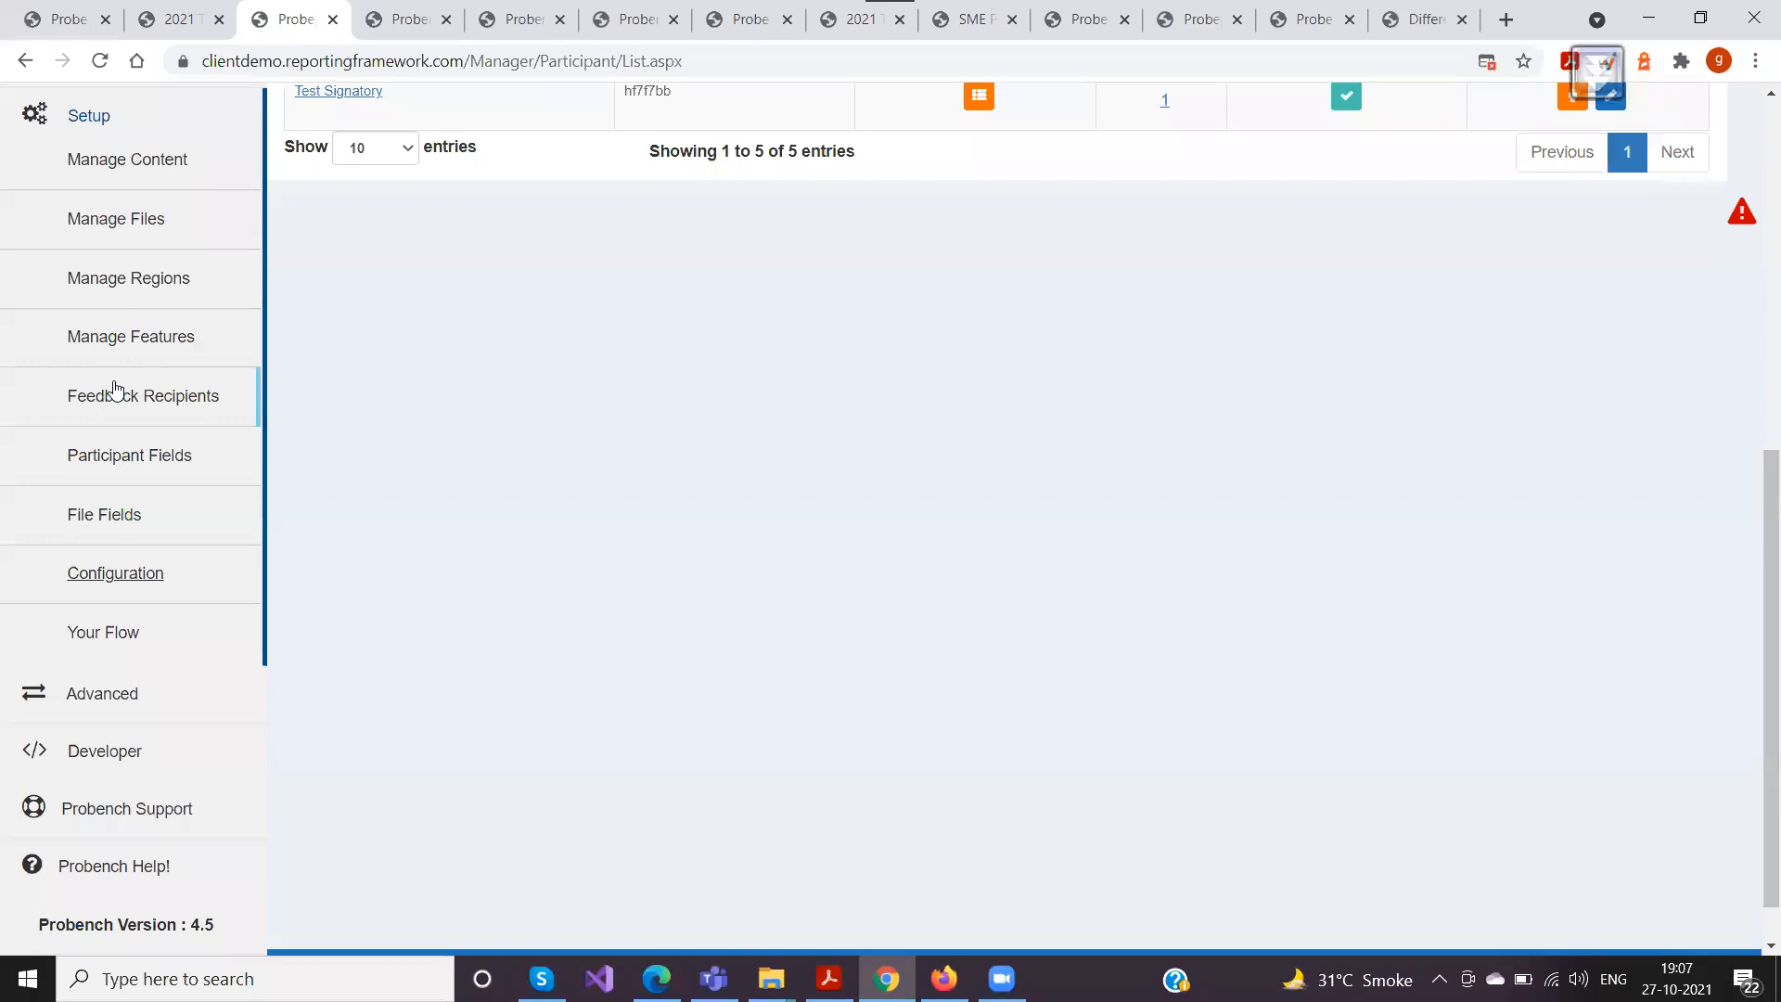
scroll(115, 389, "down", 1)
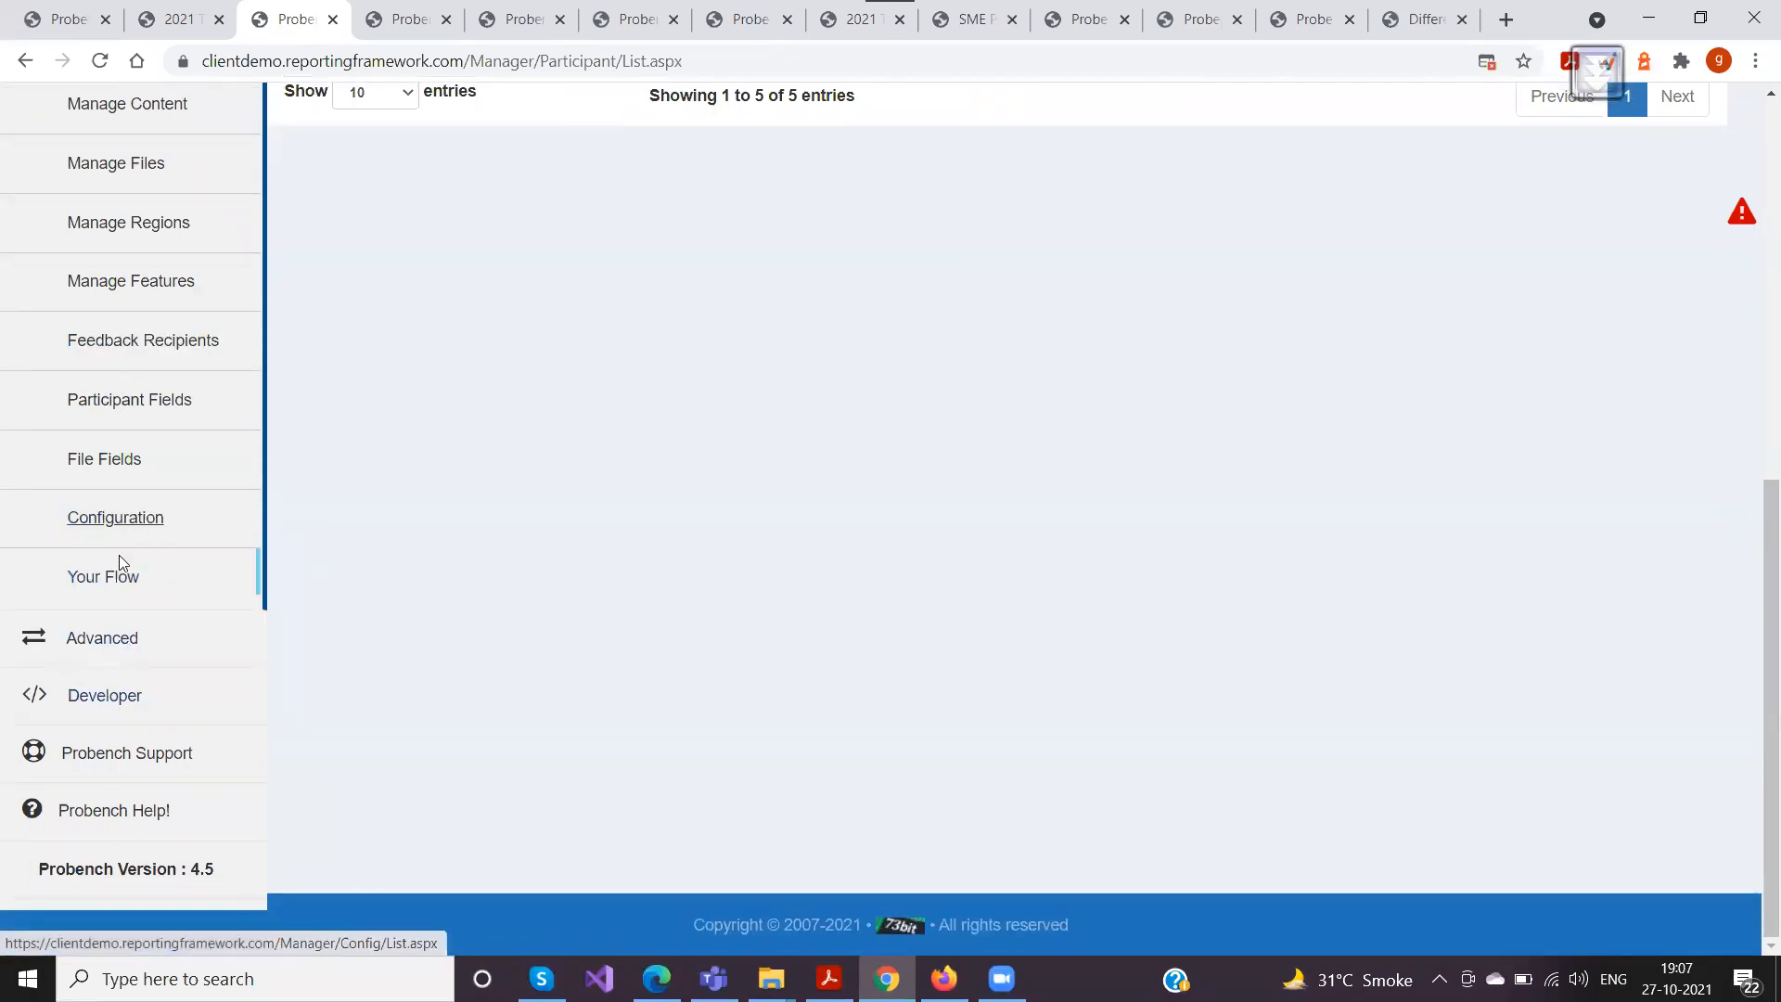
scroll(115, 538, "up", 4)
scroll(236, 587, "down", 1)
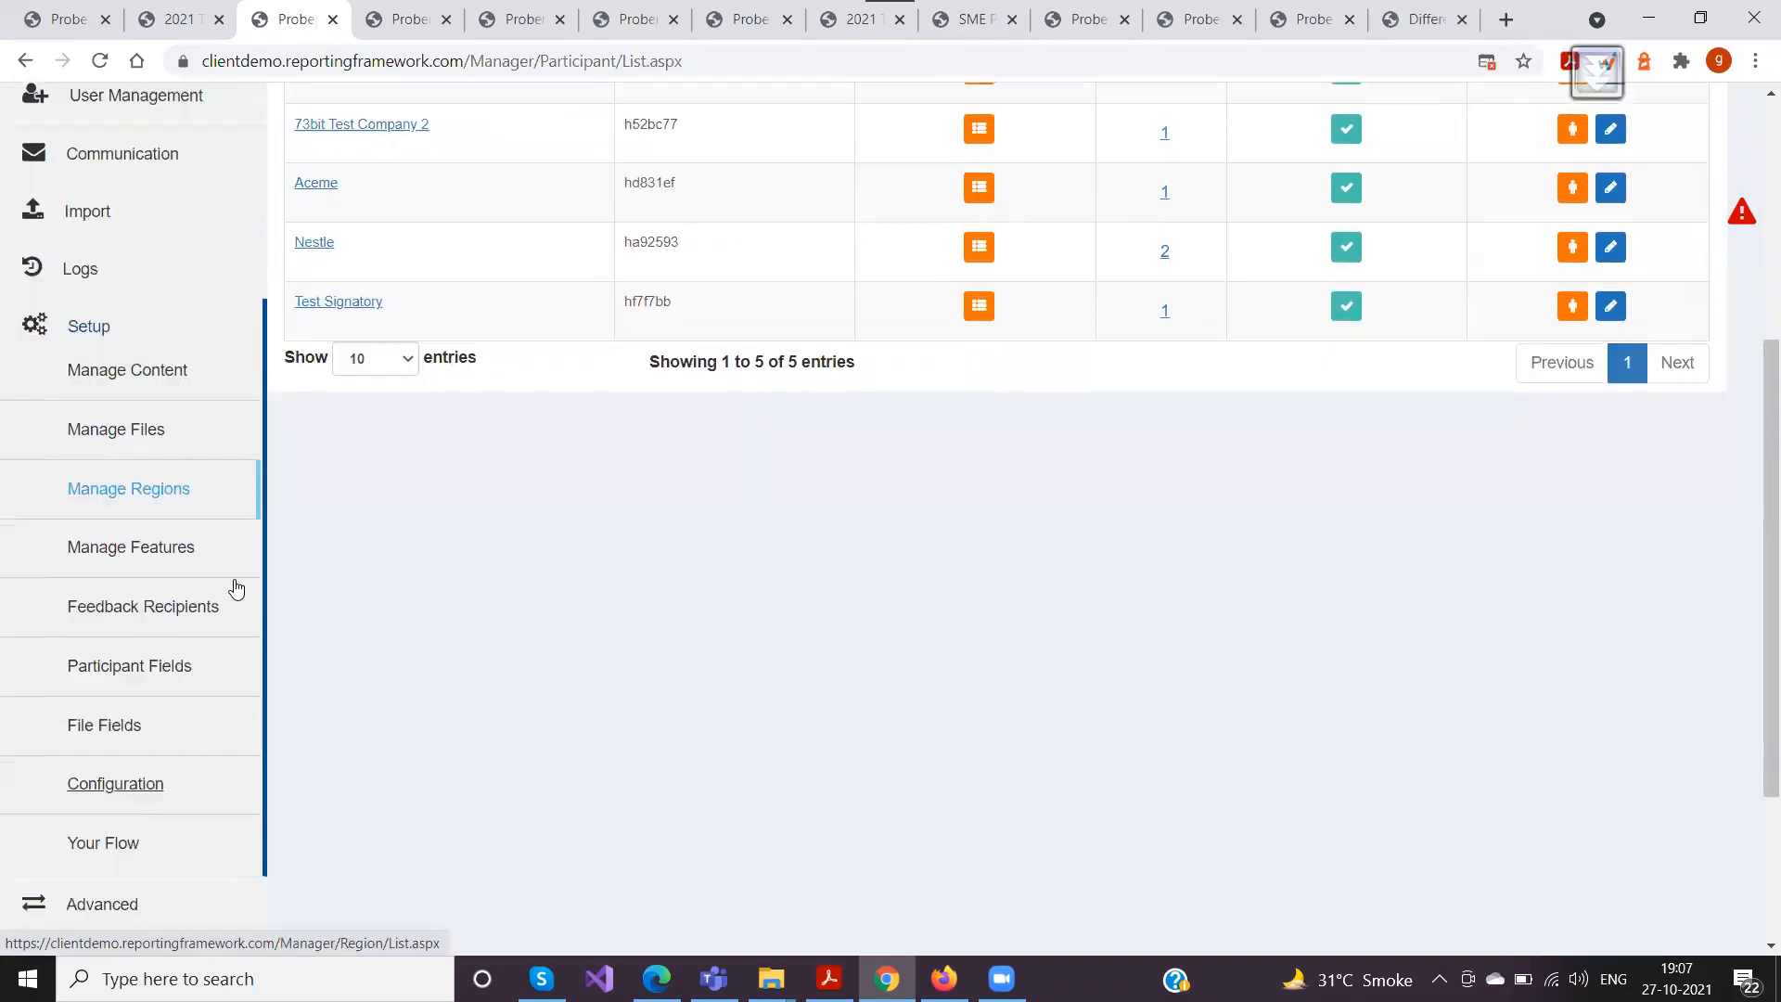
scroll(236, 587, "down", 3)
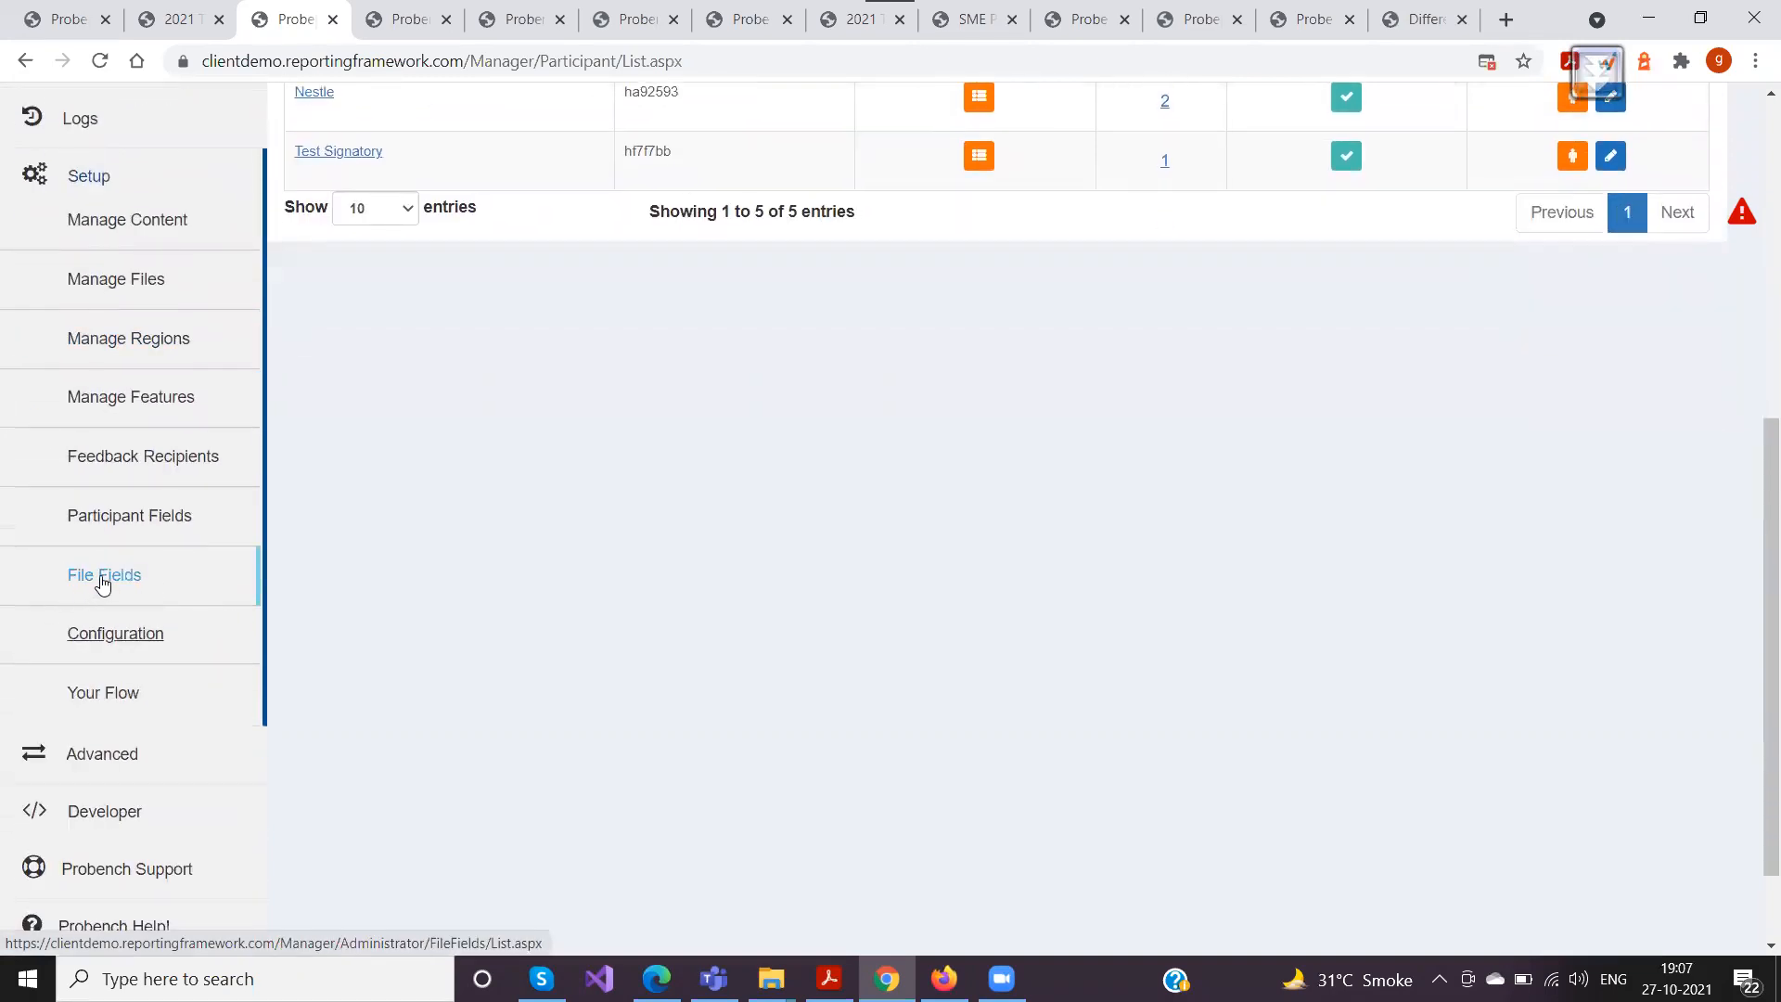
middle_click(102, 577)
left_click(376, 18)
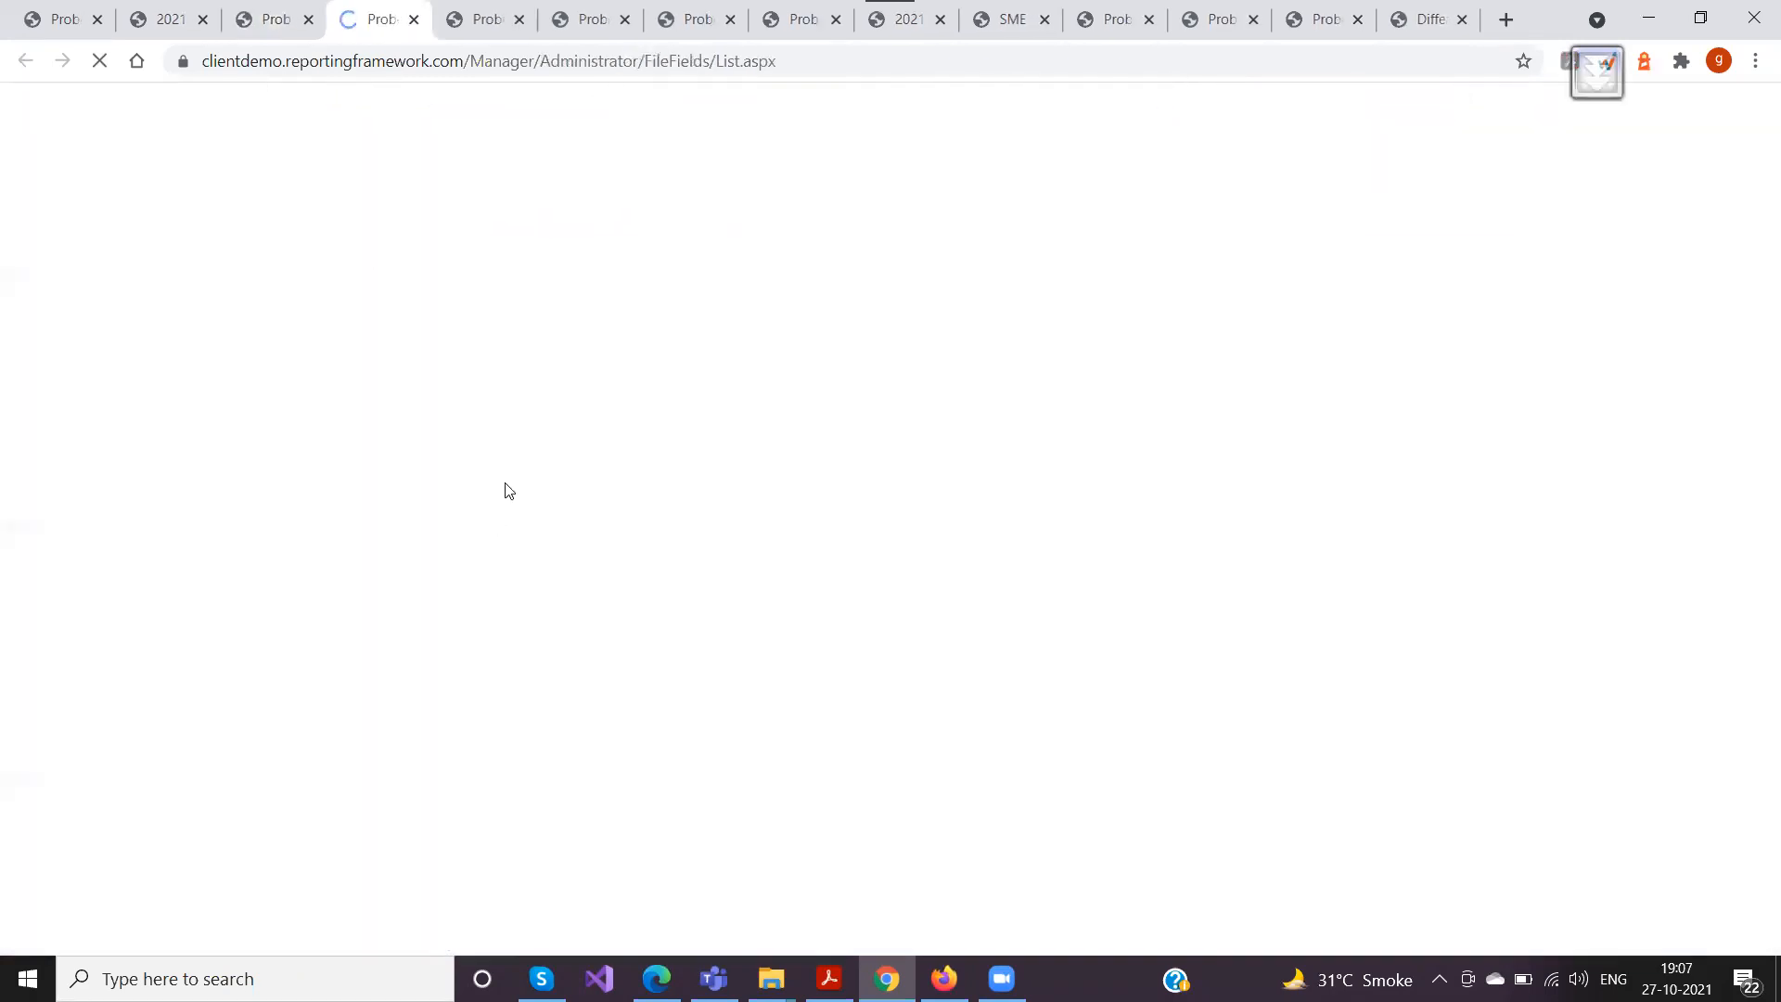
left_click(1239, 285)
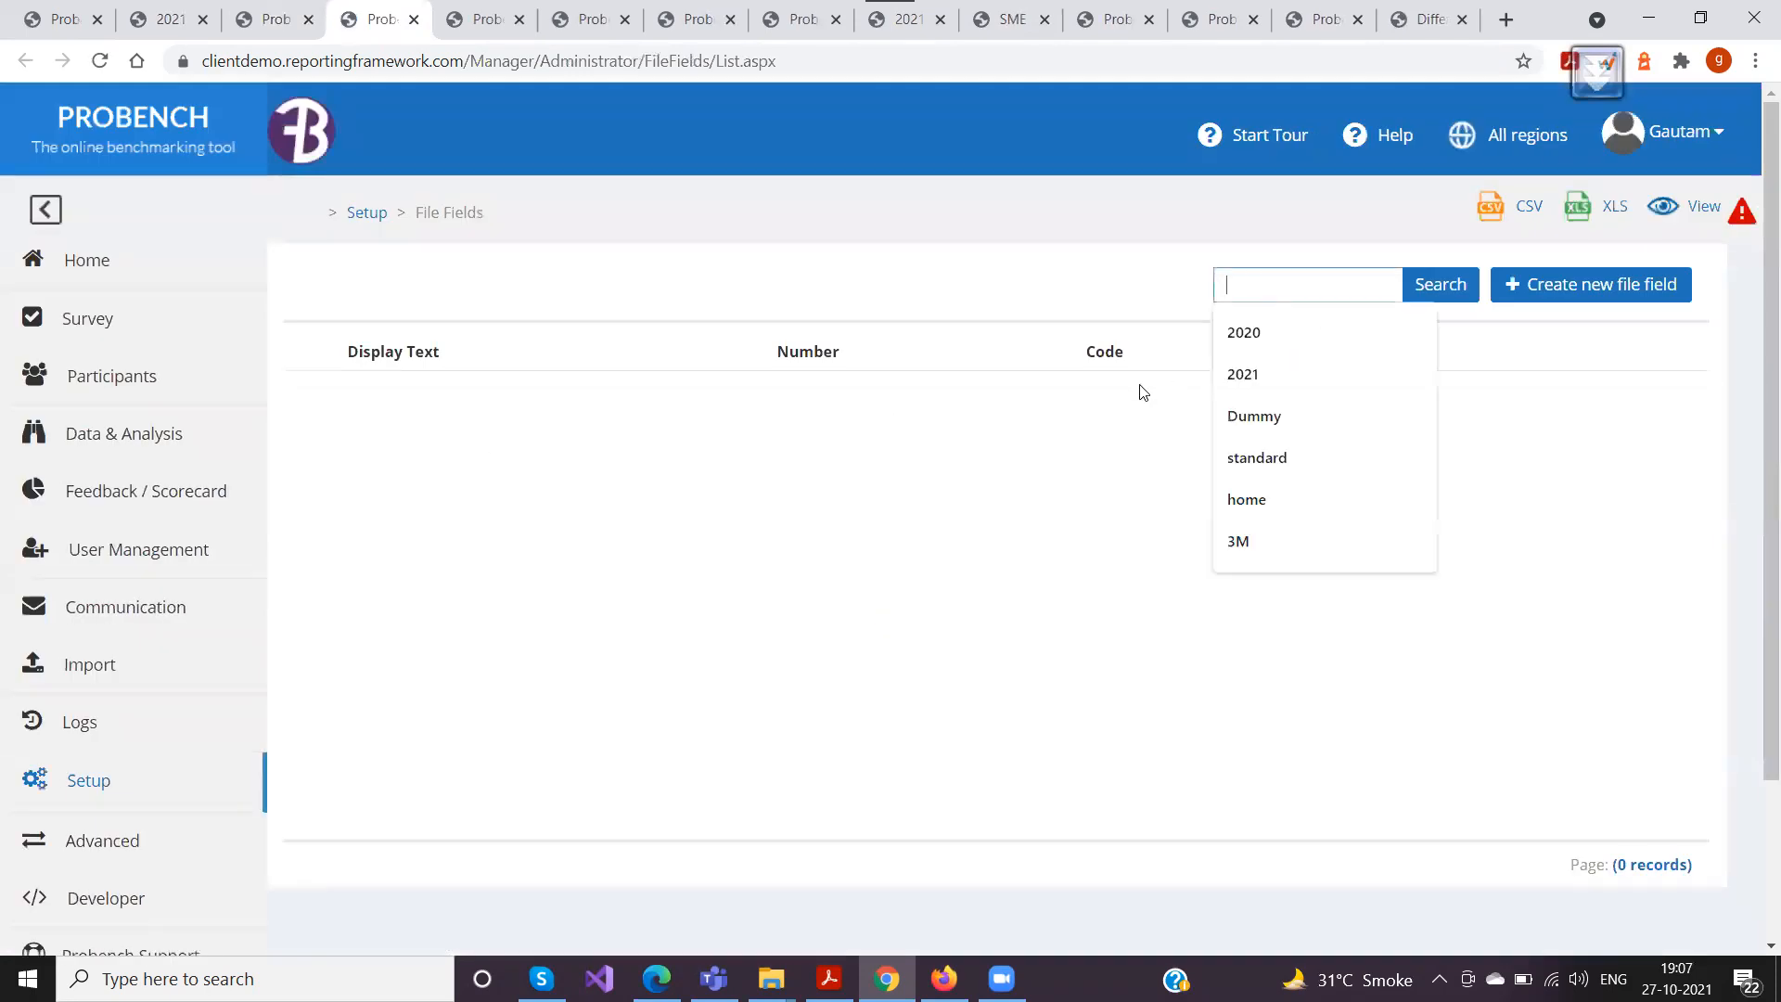
left_click(1065, 560)
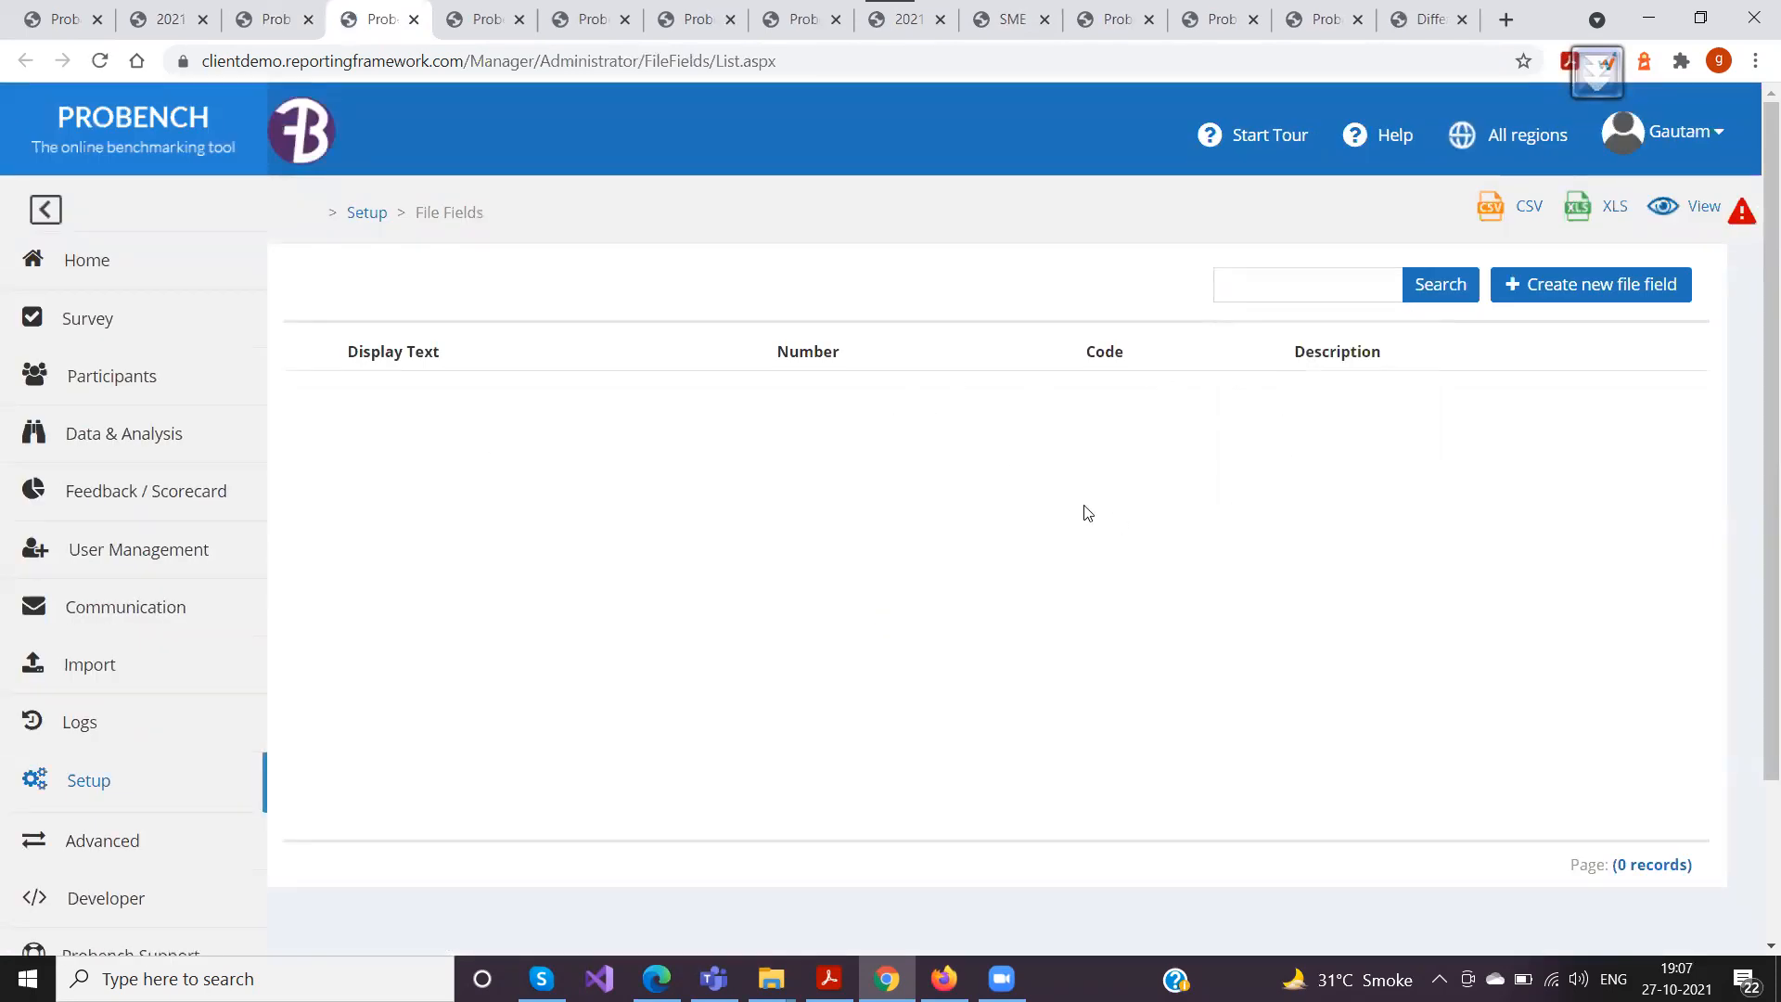
Start a new file field and enter "Evidence Date" as its code
left_click(1578, 286)
left_click(916, 354)
type("SOURCE")
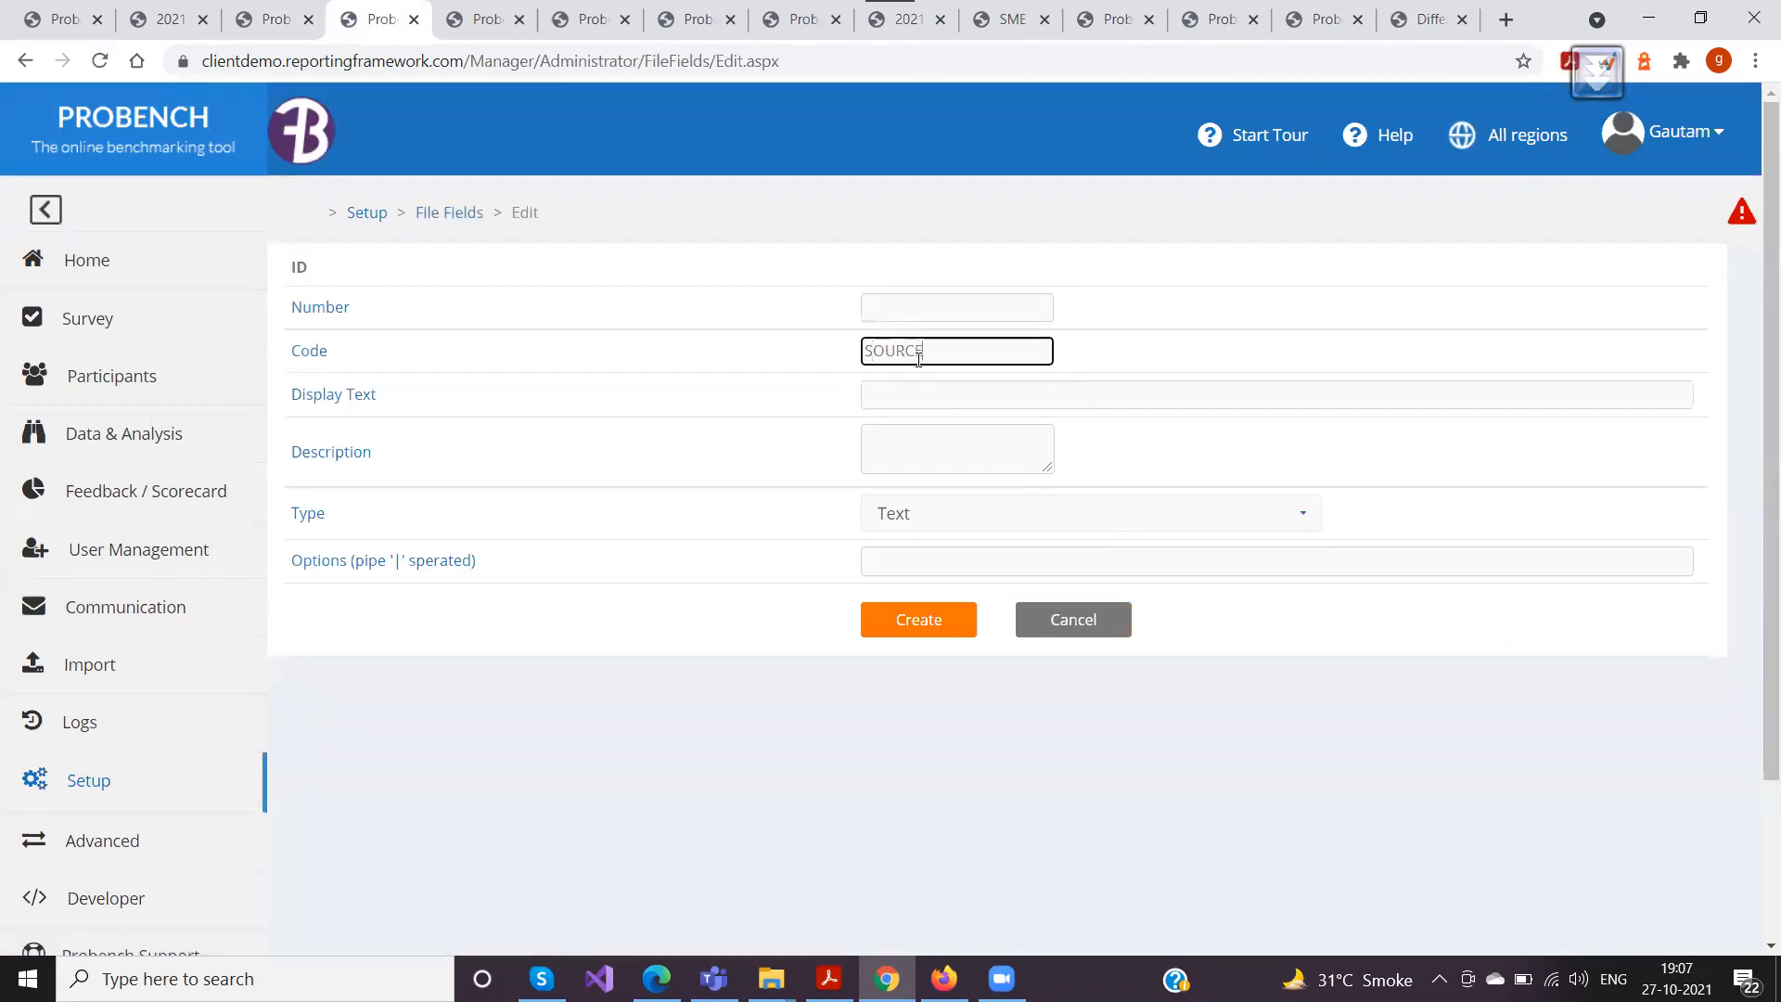
key("BackSpace")
key("BackSpace")
key("BackSpace")
key("BackSpace")
key("BackSpace")
key("BackSpace")
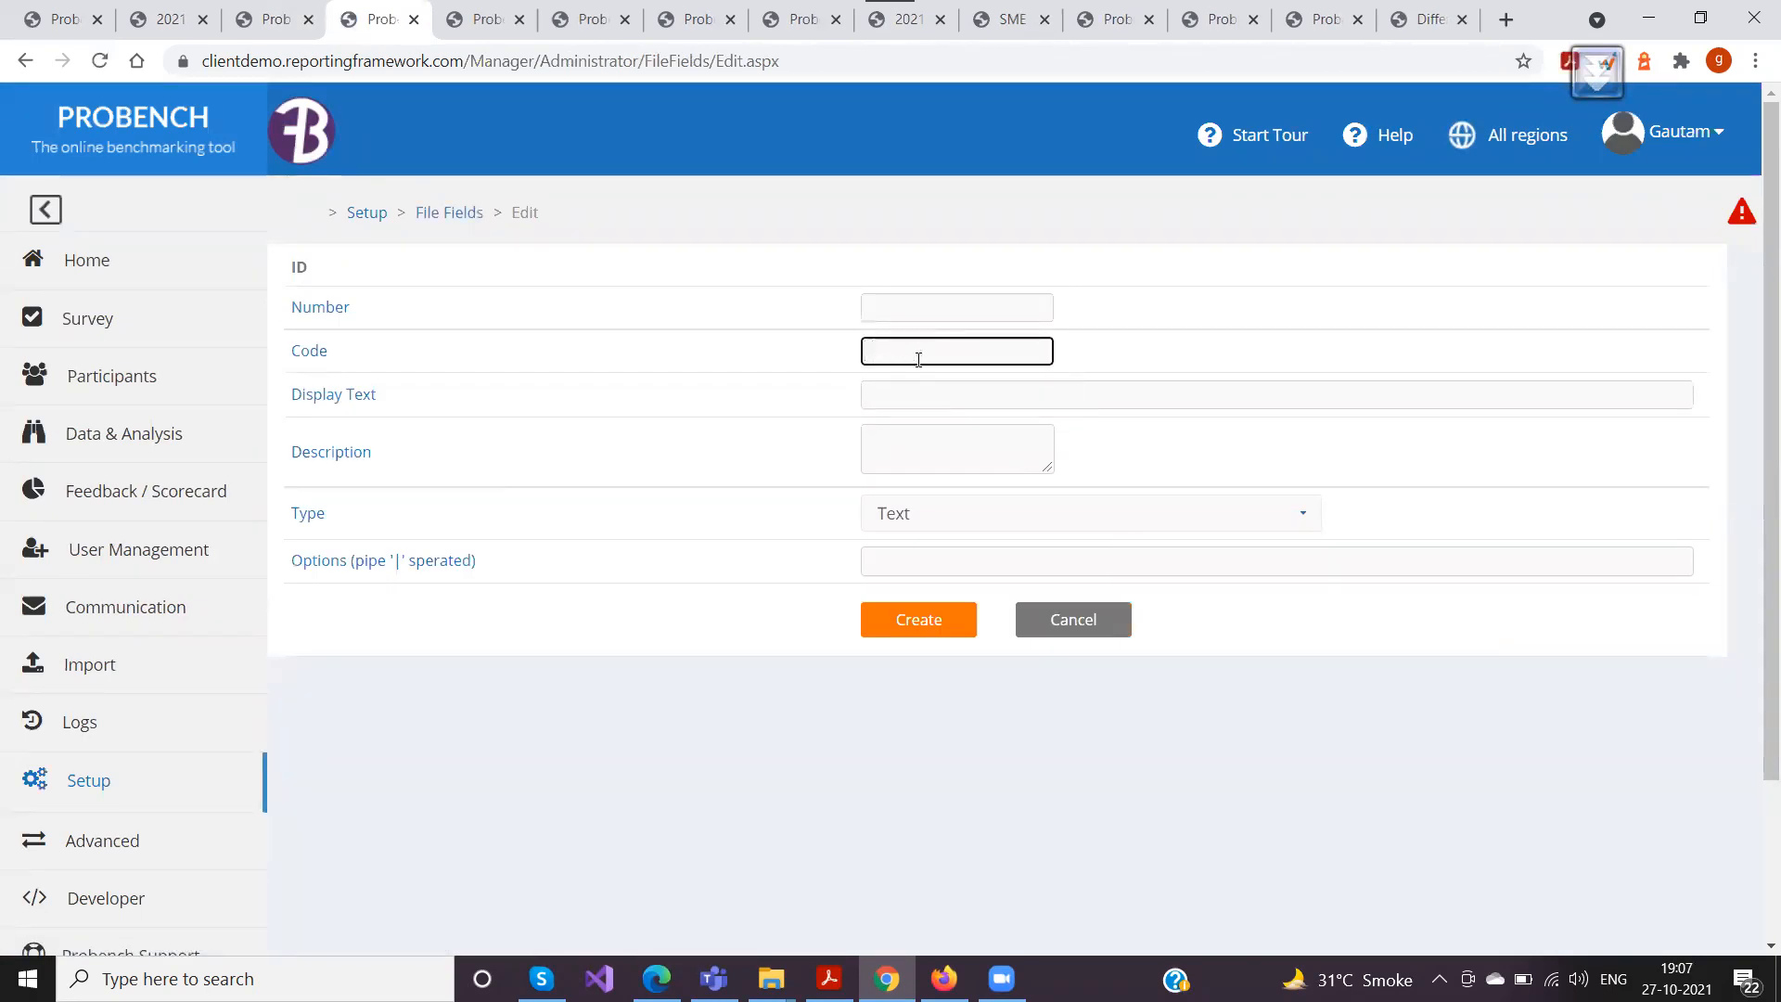
type("Evidence Date")
Set the file field's display text to "Evidence Date" and replace its code with "DATE"
left_click(891, 404)
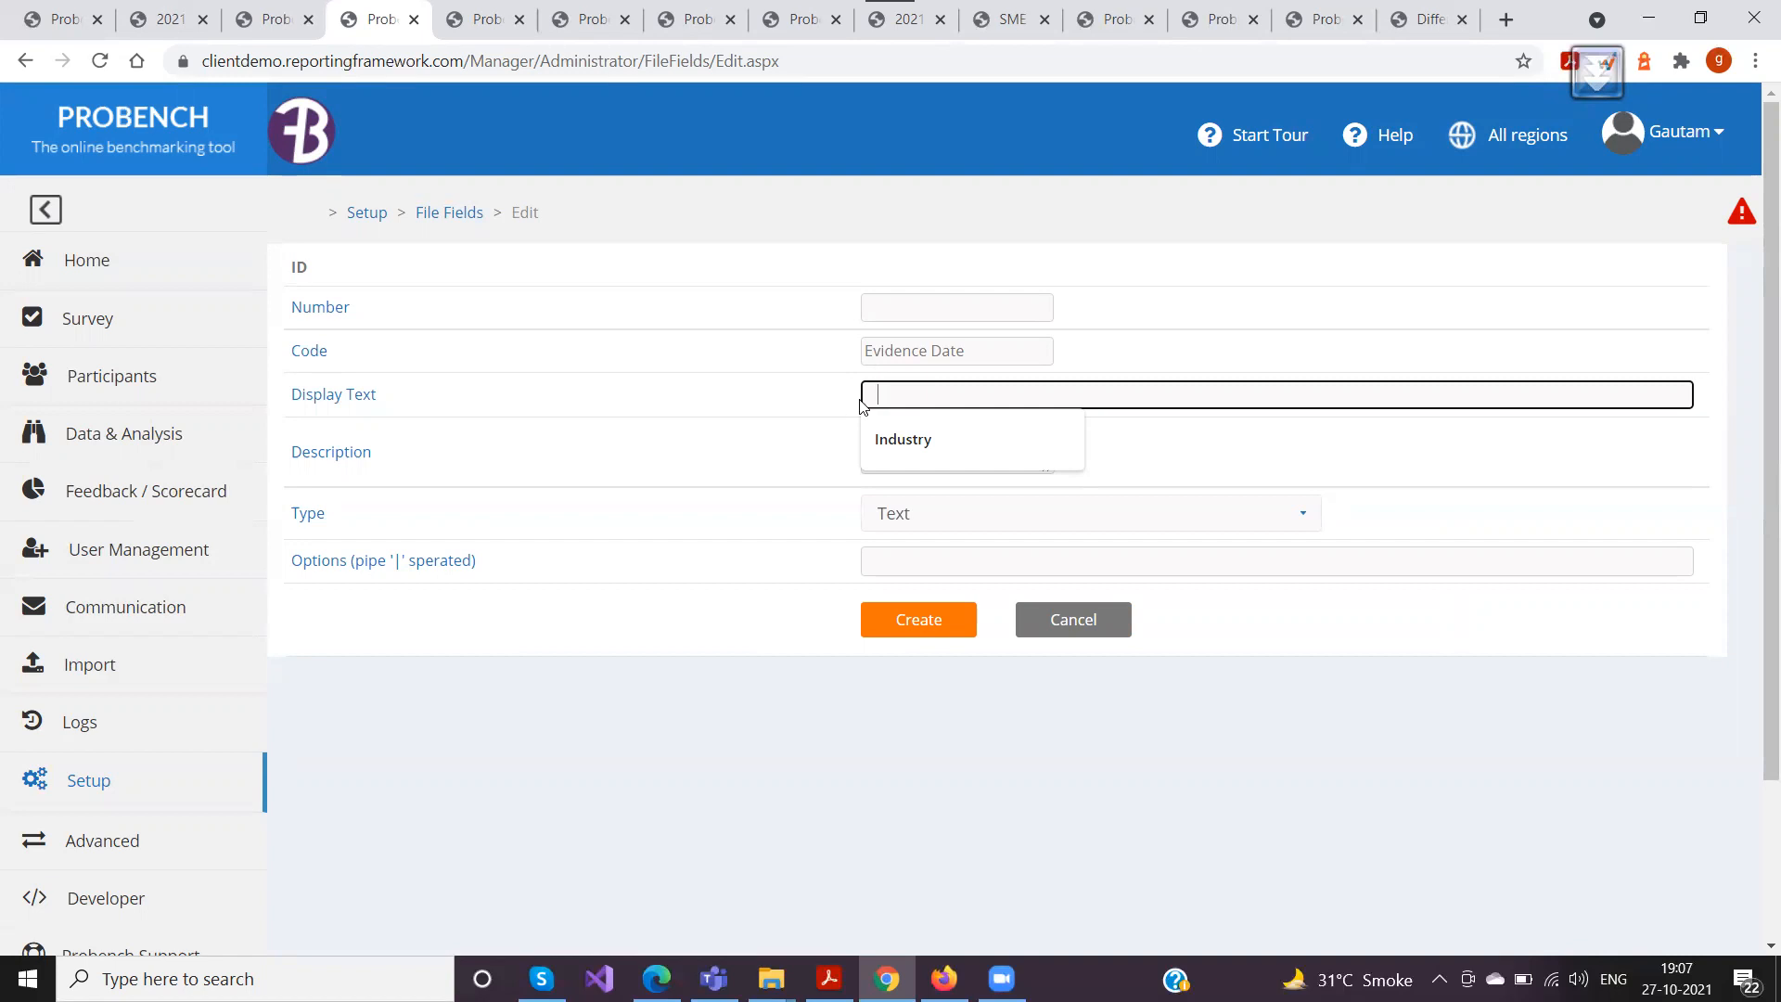
left_click(922, 374)
left_click(906, 389)
type("Evidence")
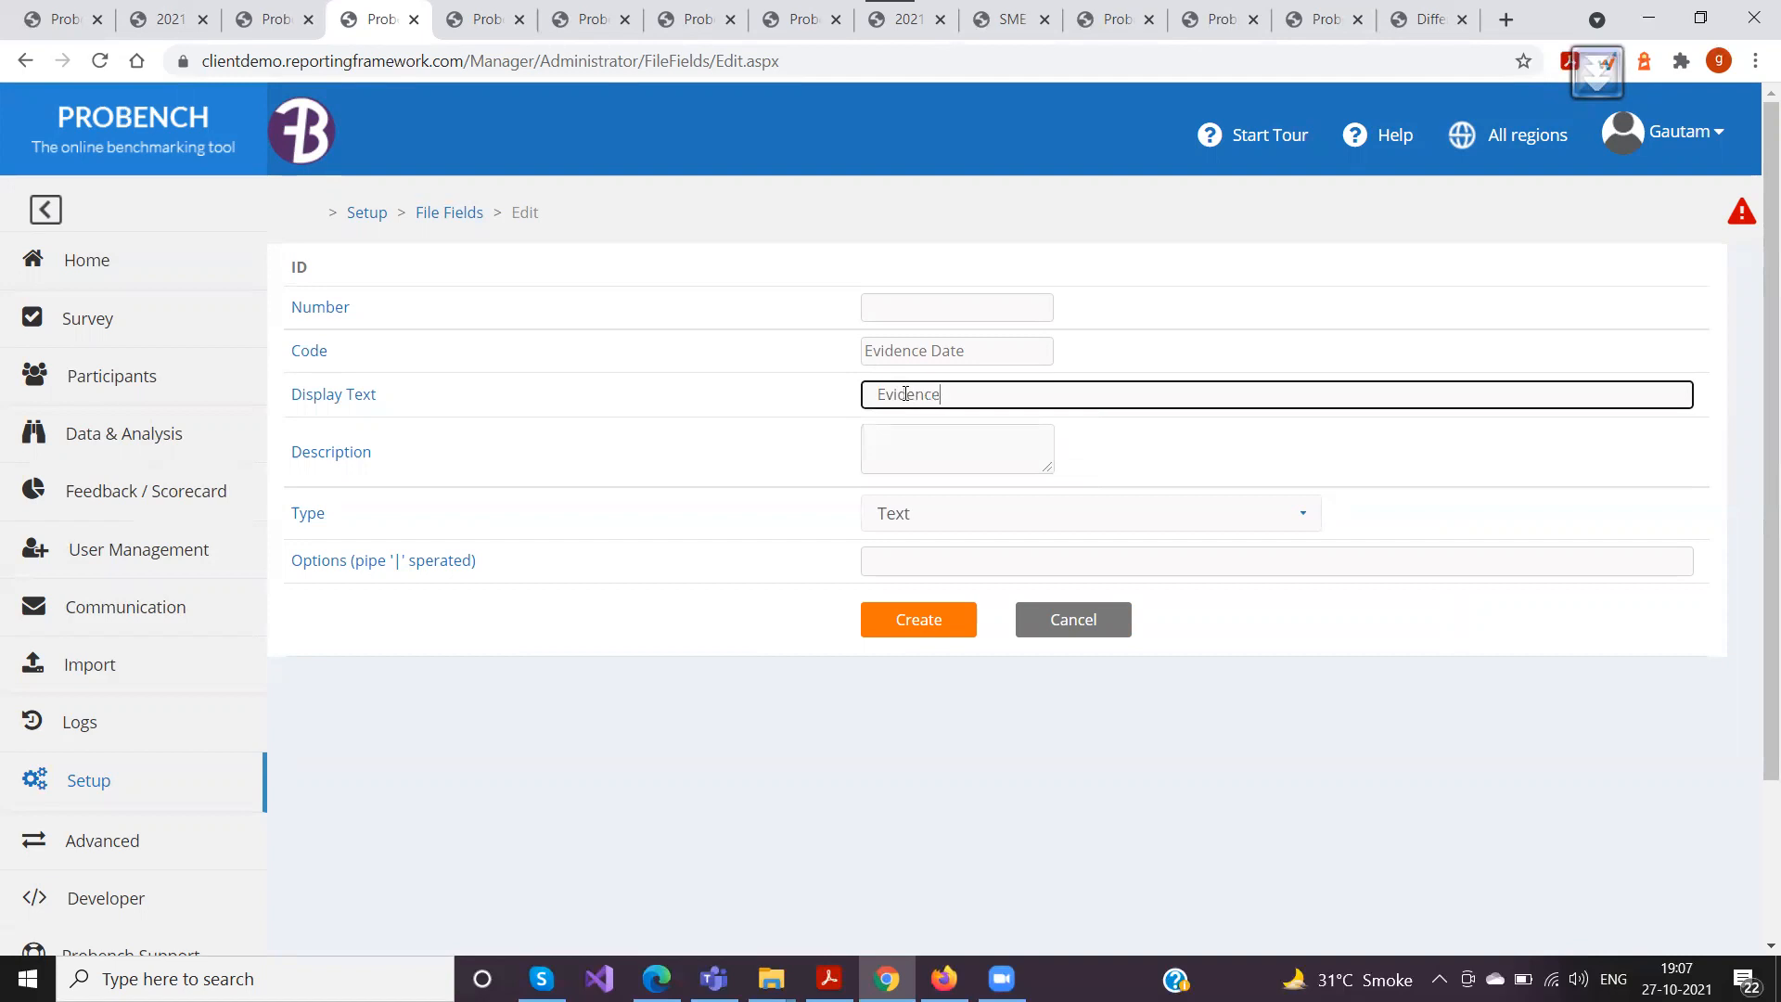
type(" Date")
key("shift+Tab")
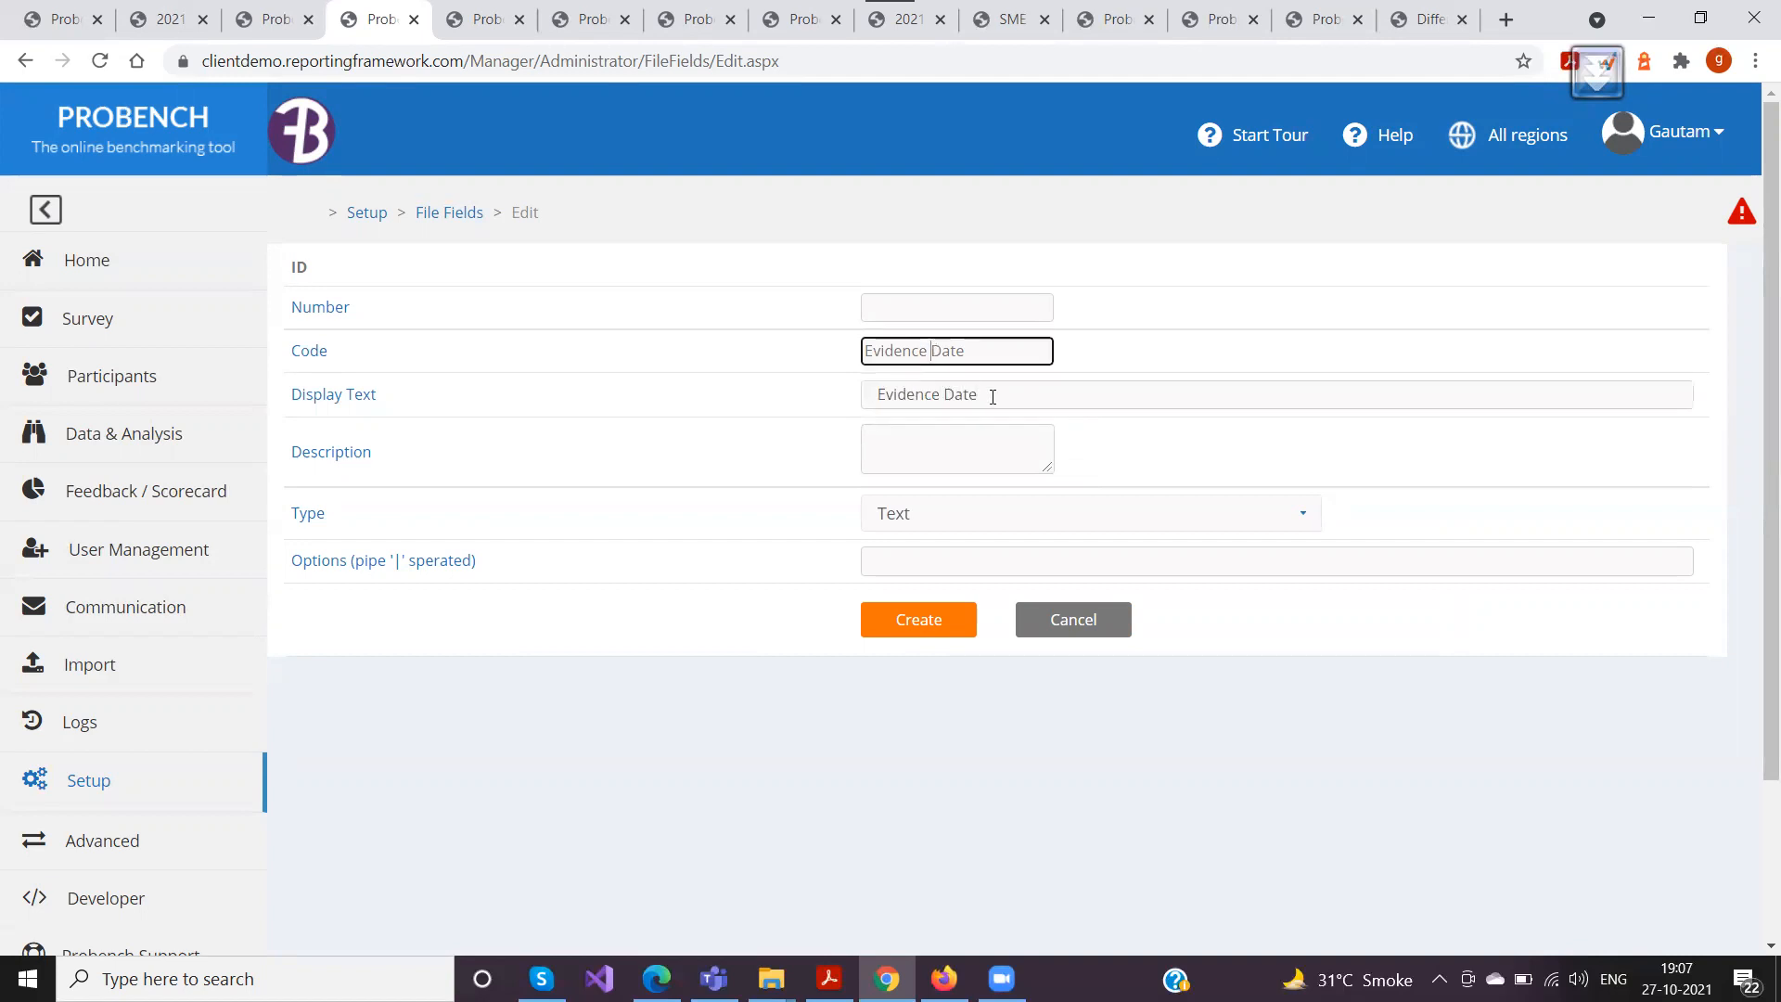
key("ctrl+a")
type("DATE")
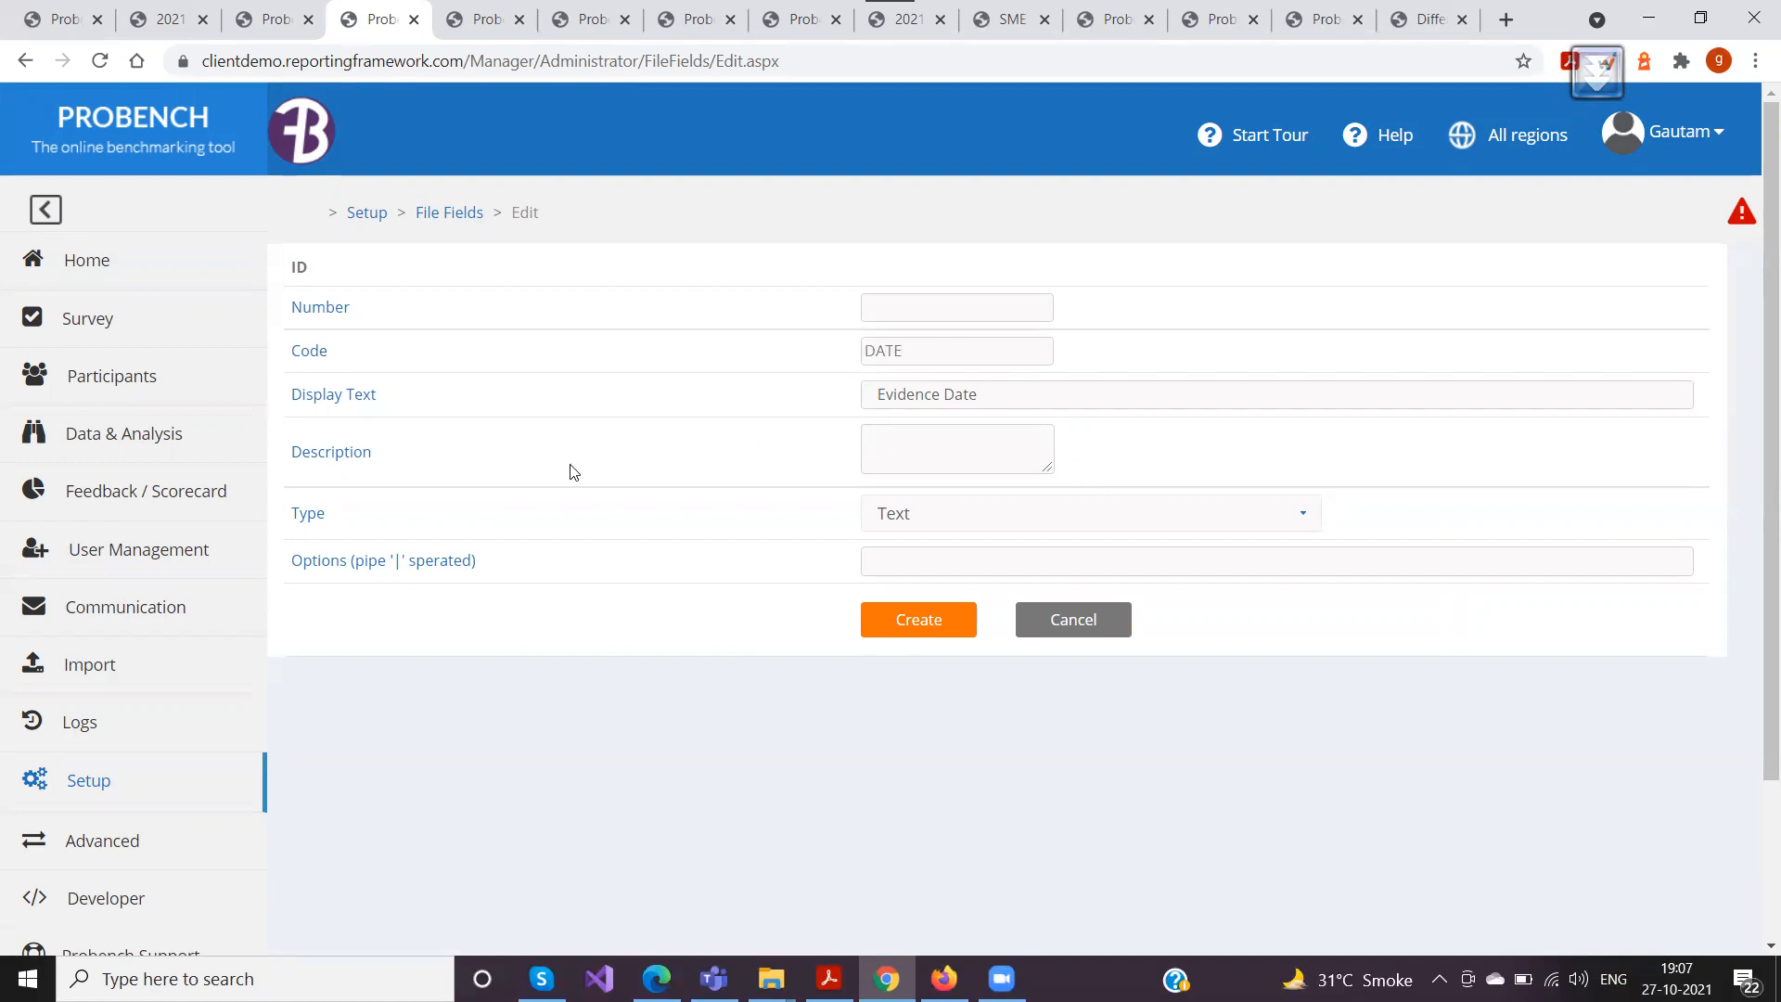
Enter the file field's description "Add the date when the evidence was created"
left_click(892, 455)
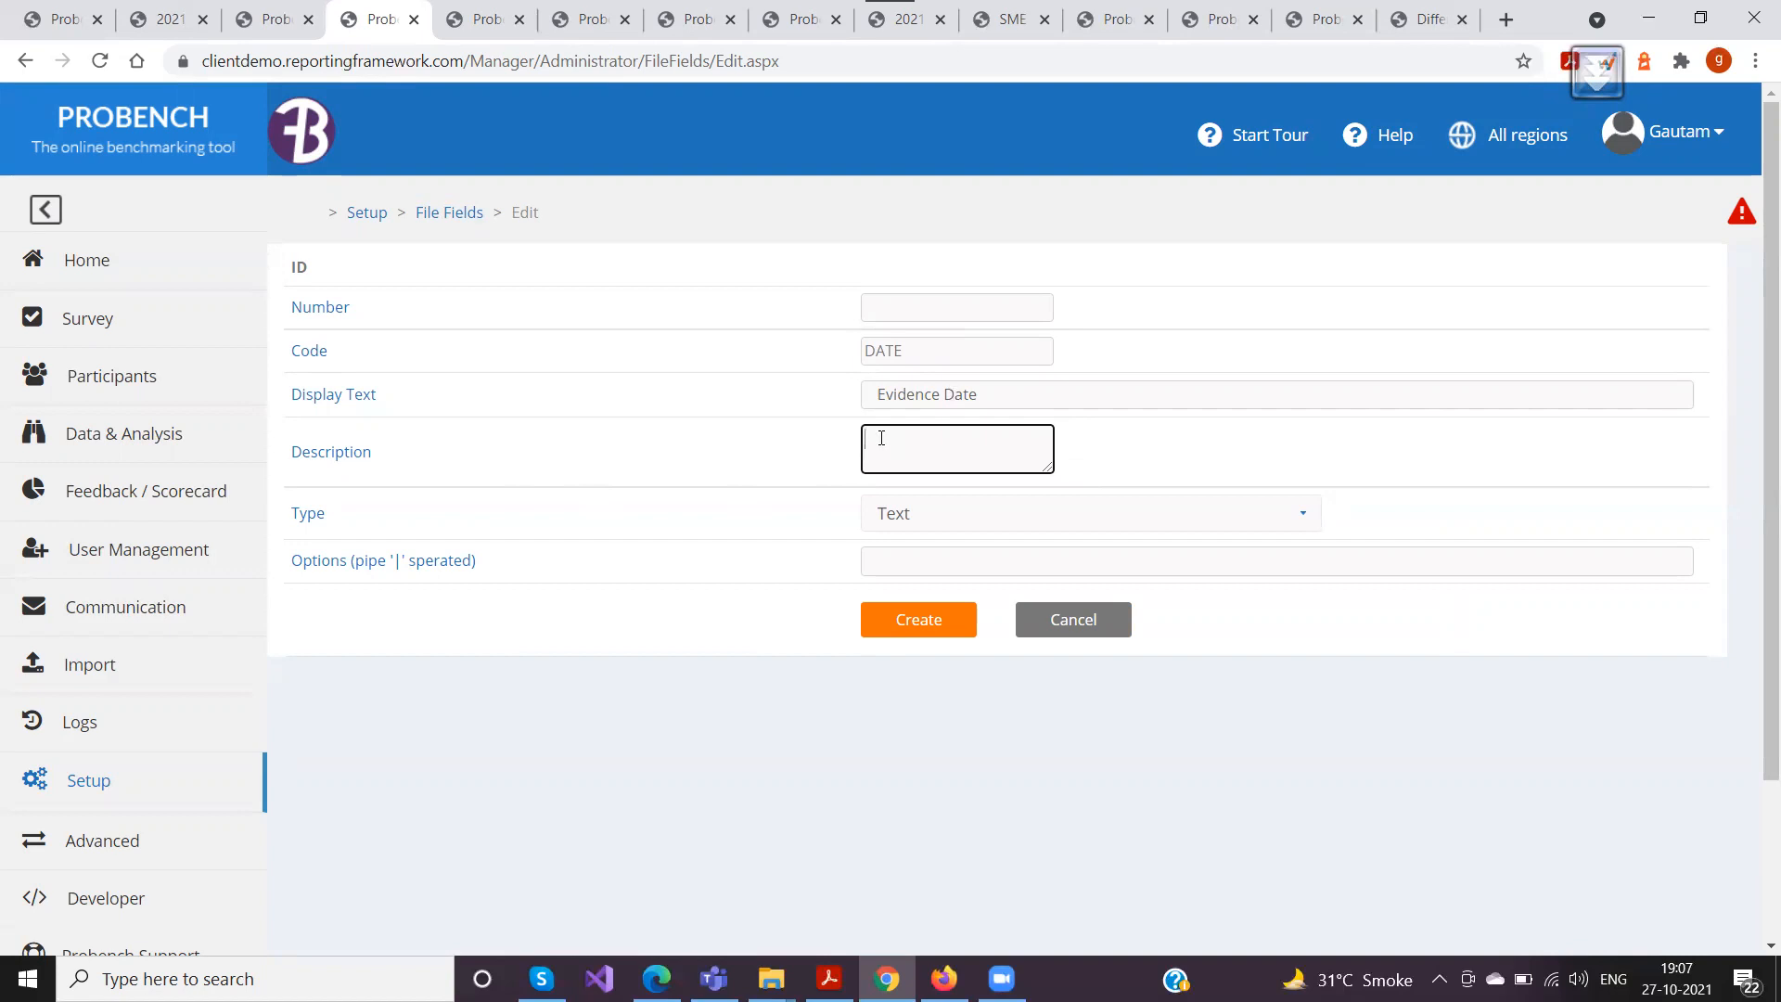
type("E")
type("Add the date ")
type("of the d")
key("BackSpace")
key("BackSpace")
key("BackSpace")
key("BackSpace")
key("BackSpace")
key("BackSpace")
key("BackSpace")
key("BackSpace")
type("when the evidence ")
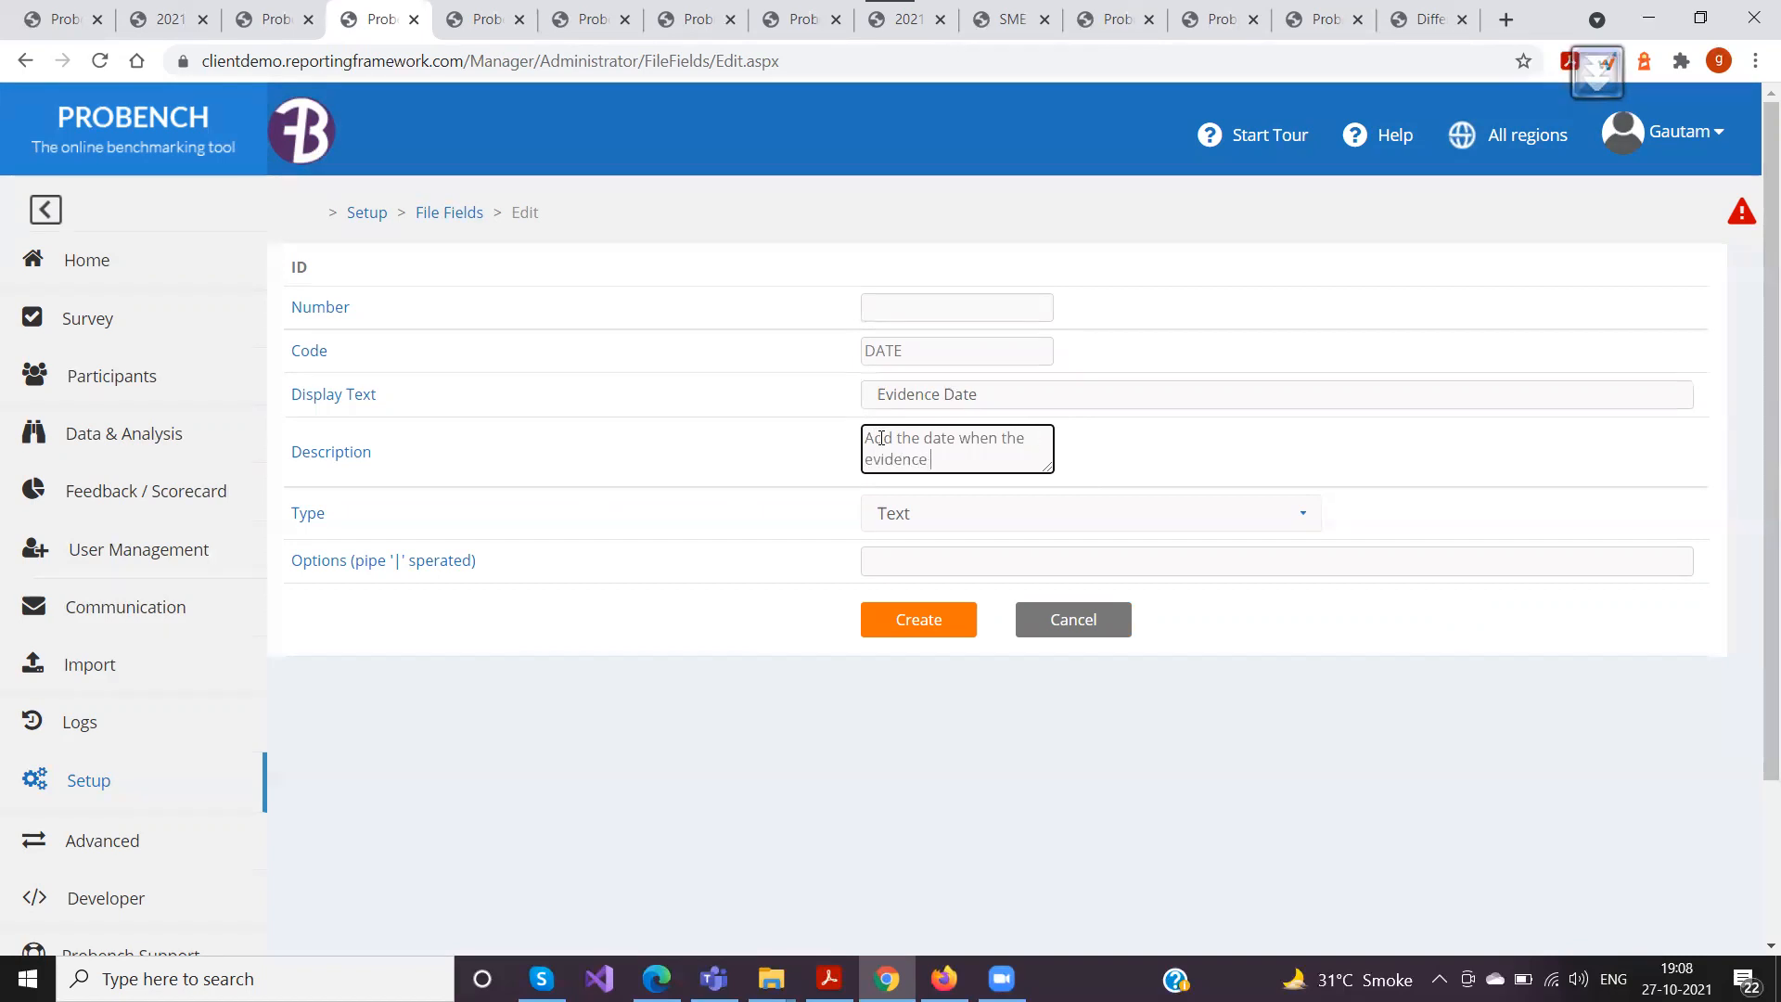
type("was created")
Set the file field's type to DATE and create it, returning to the File Fields list to check the entry
left_click(918, 524)
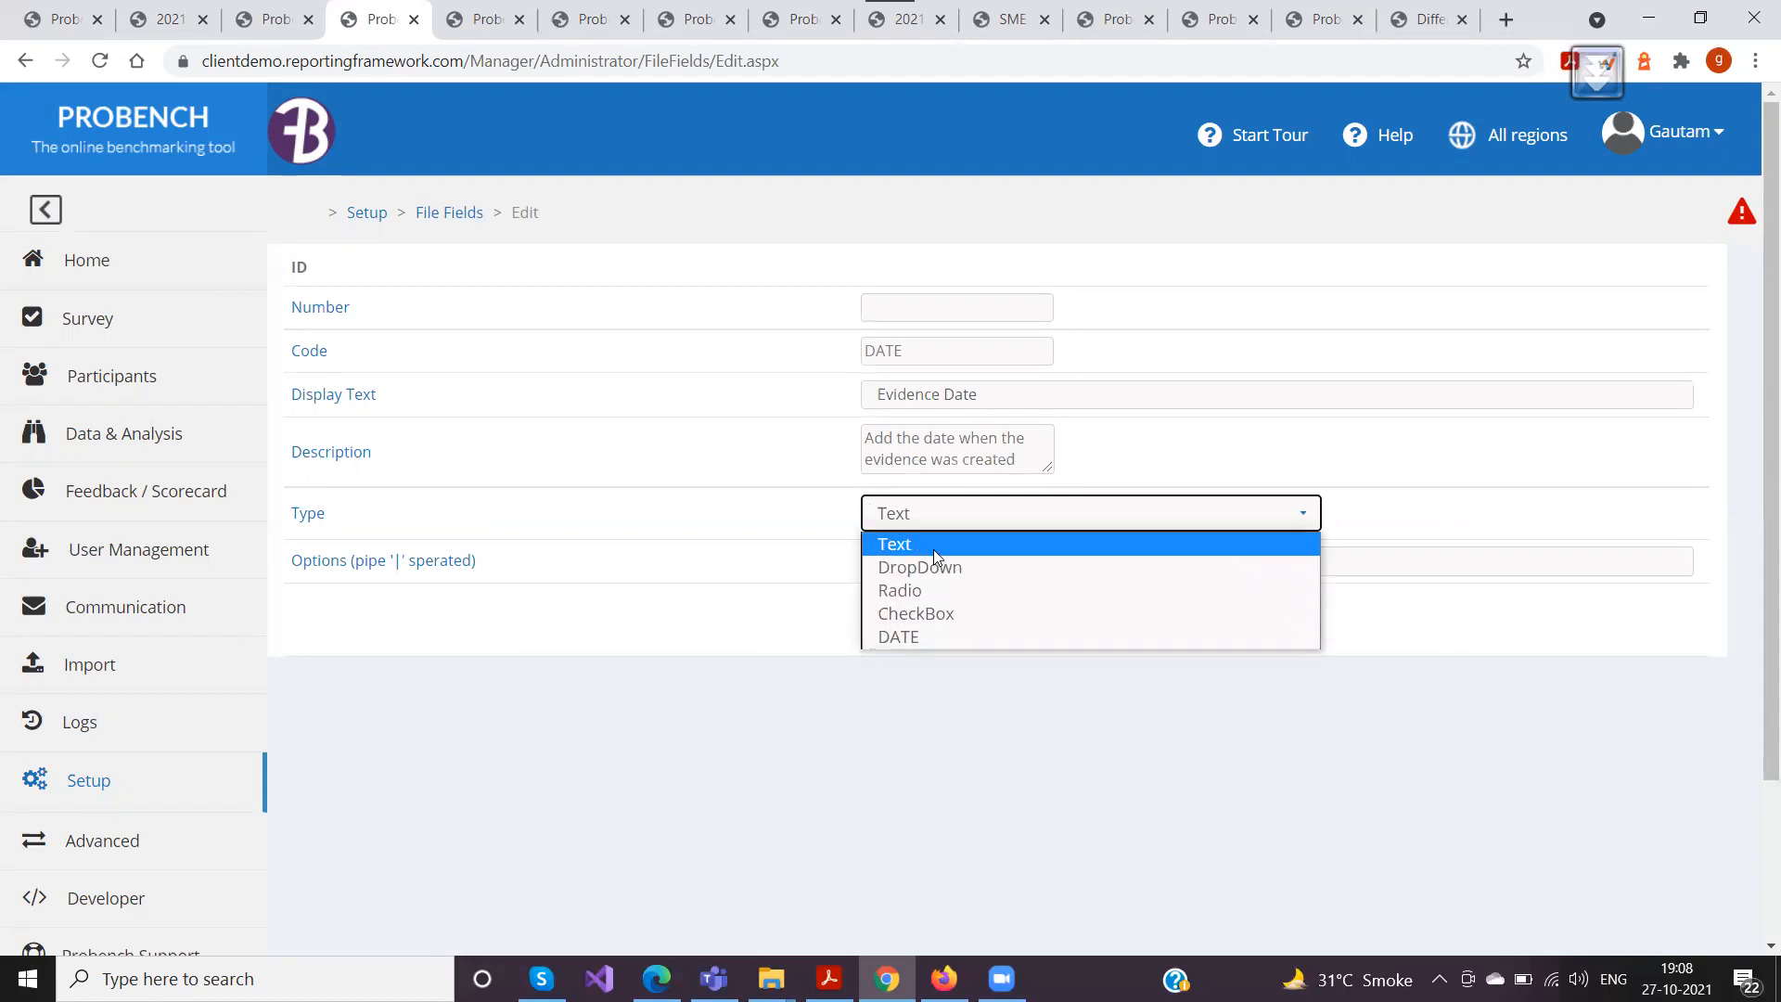
left_click(921, 637)
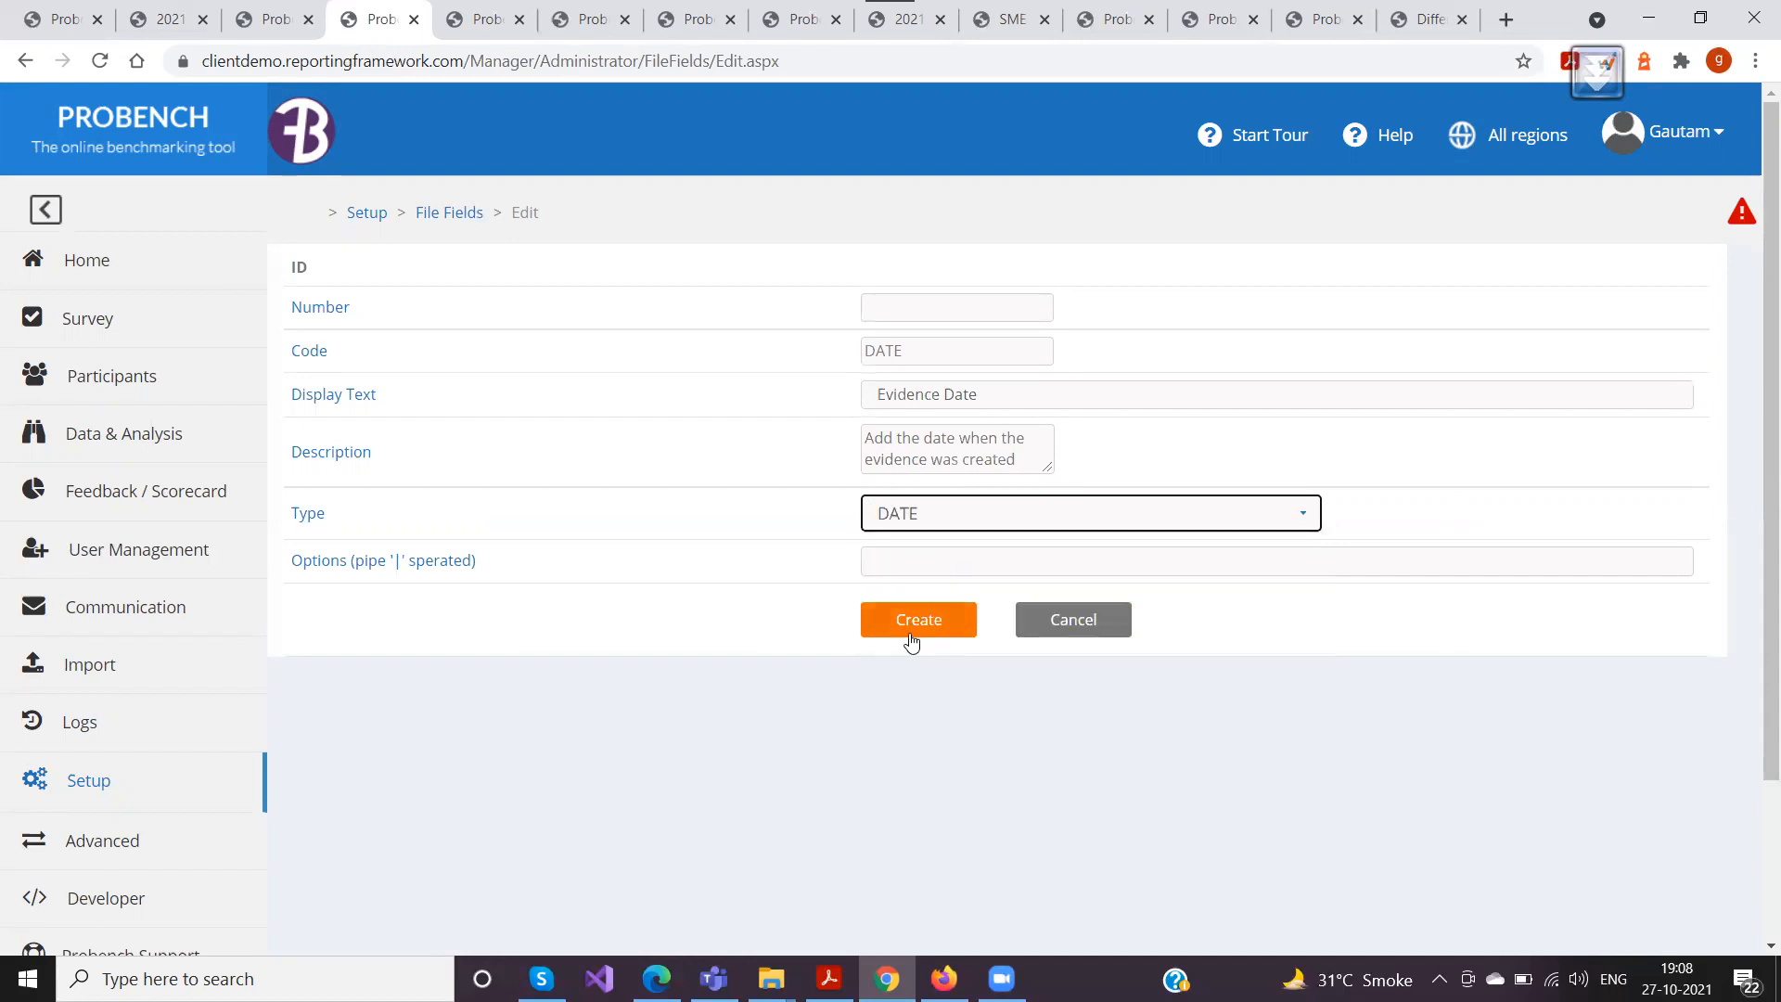
left_click(913, 630)
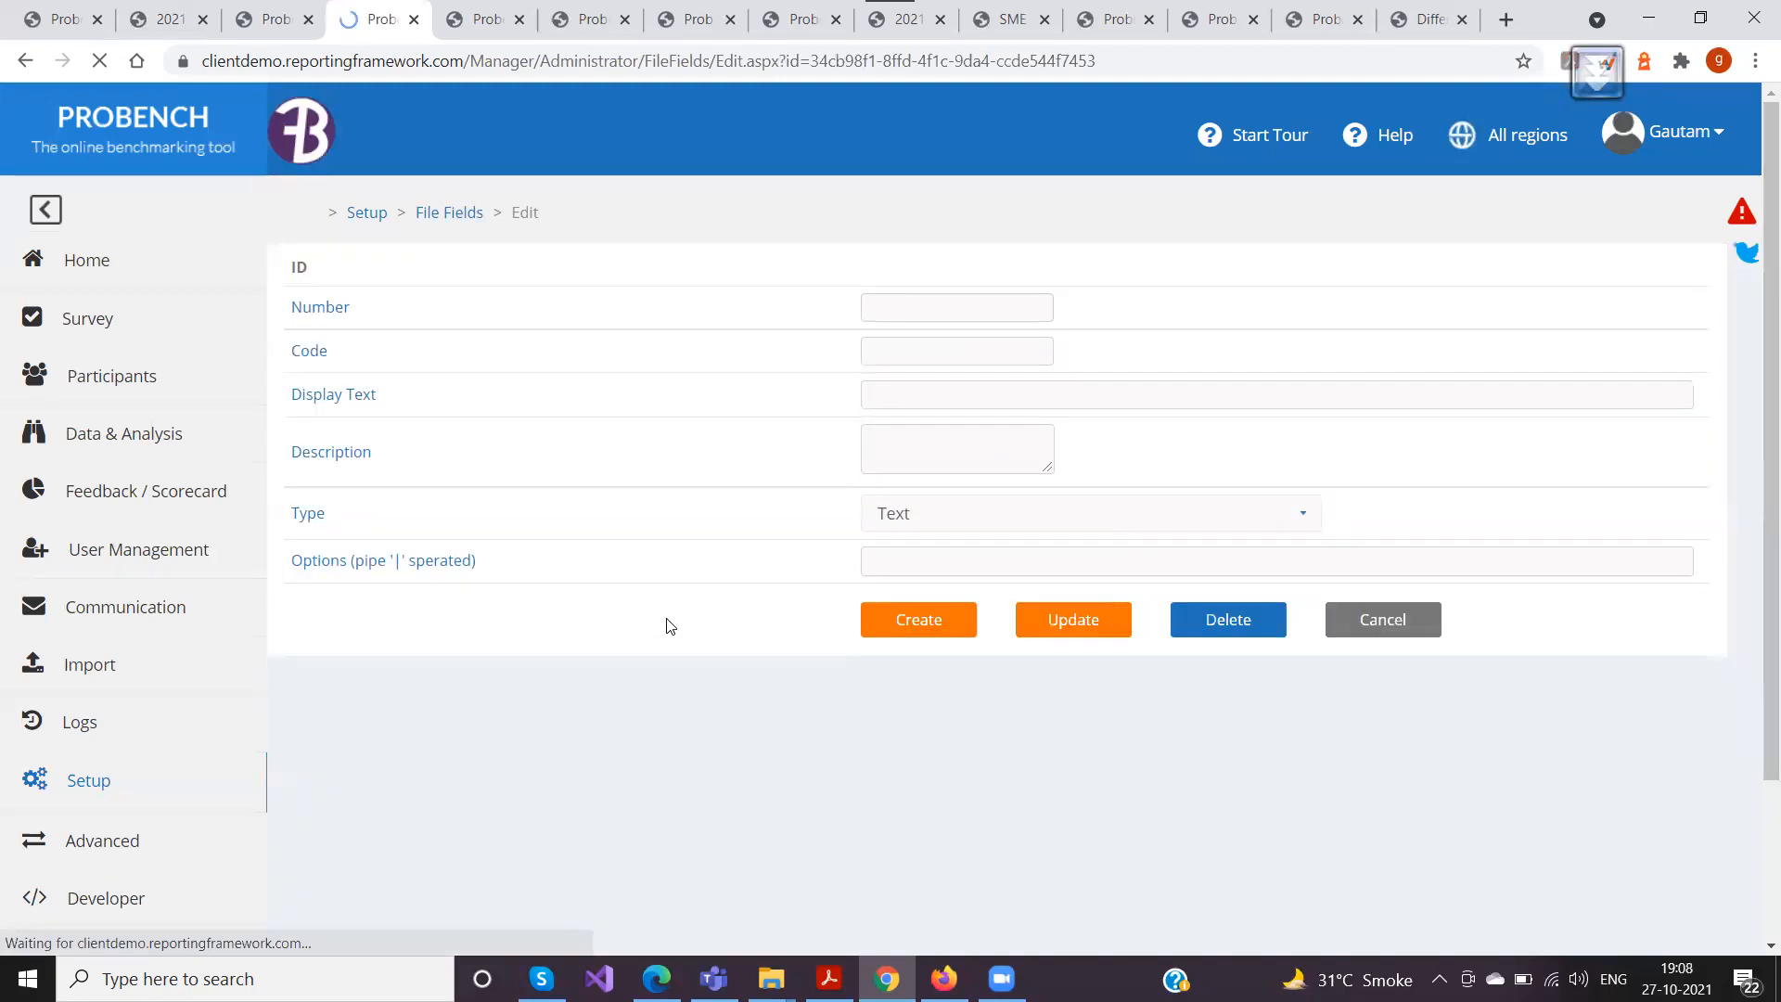
left_click(428, 215)
left_click_drag(344, 393, 501, 409)
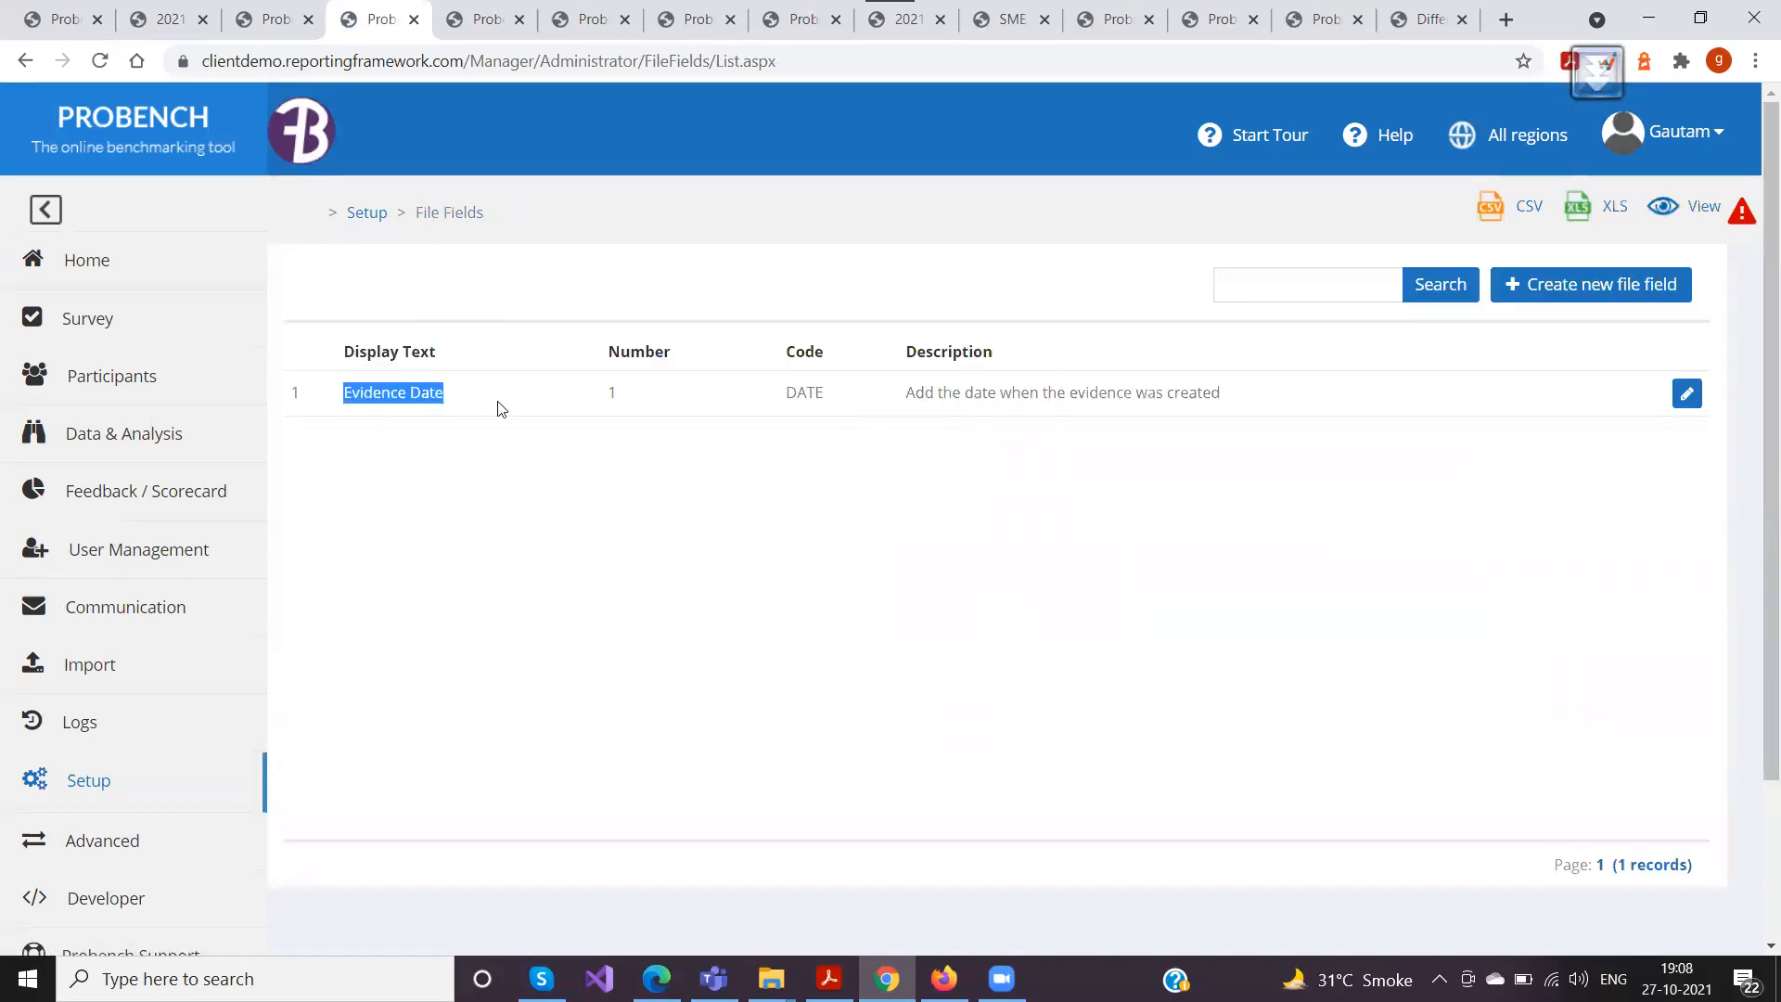
Close the File Attachment Library on the survey page and rebuild the page, leaving without saving changes
left_click(881, 25)
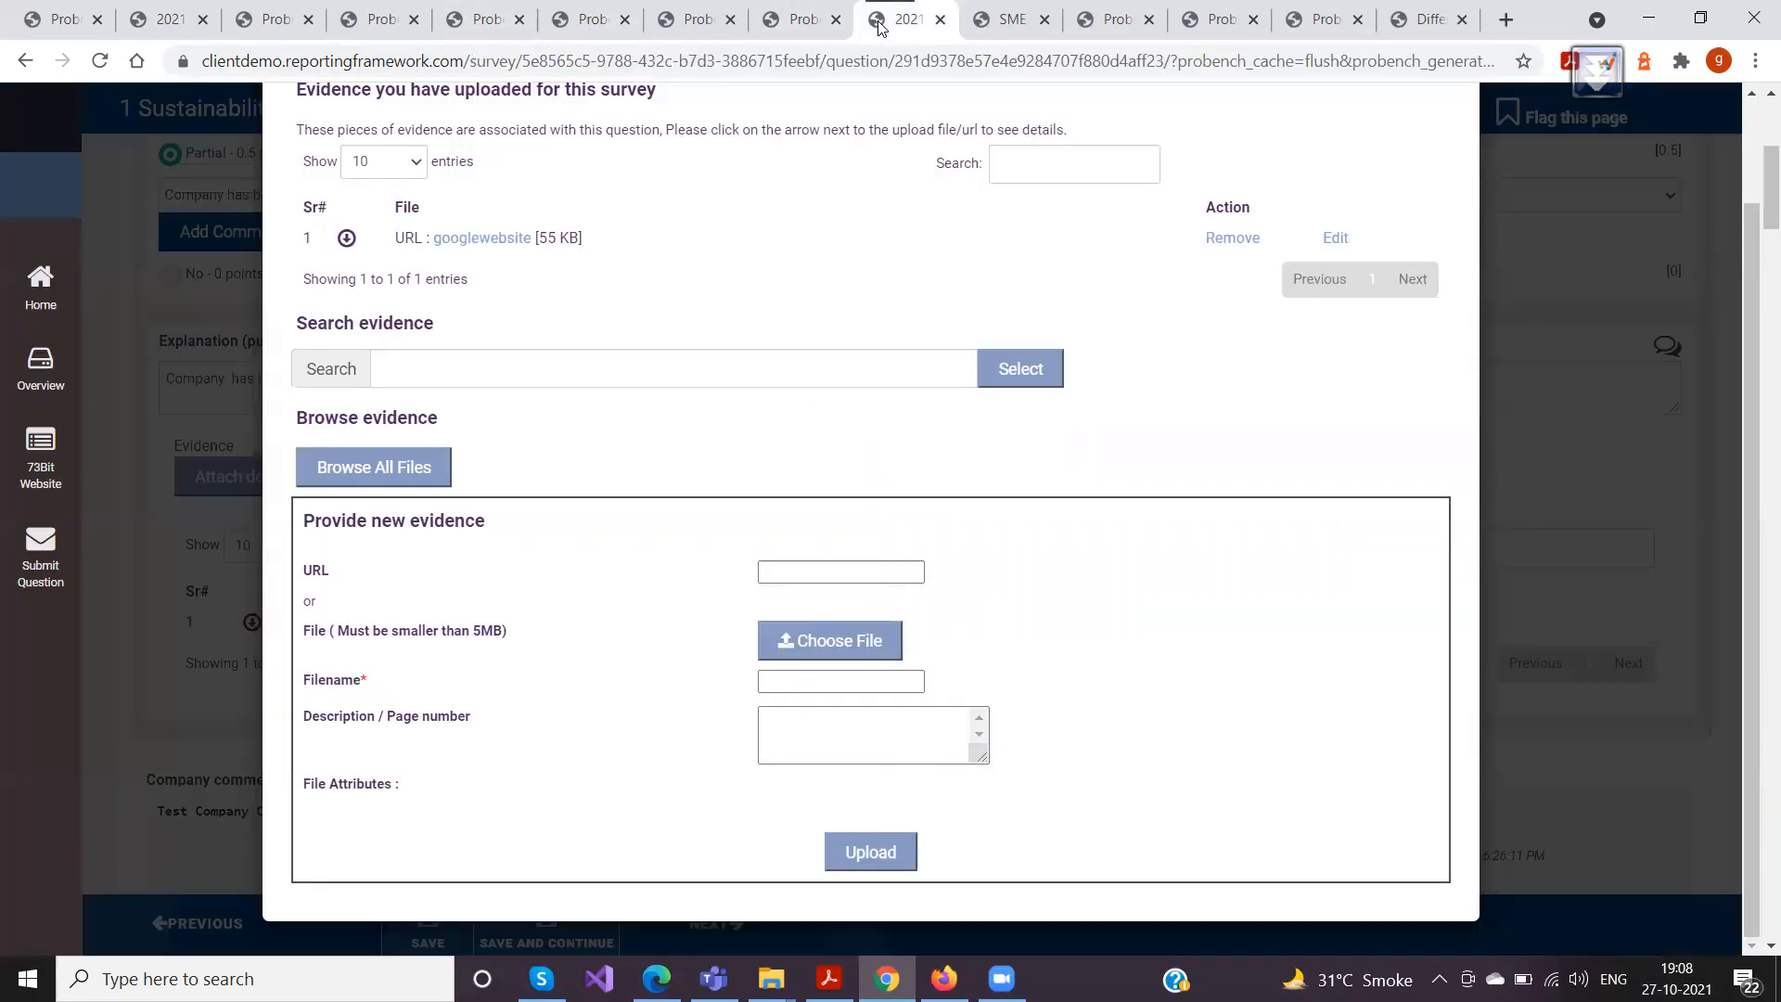
scroll(1173, 421, "up", 2)
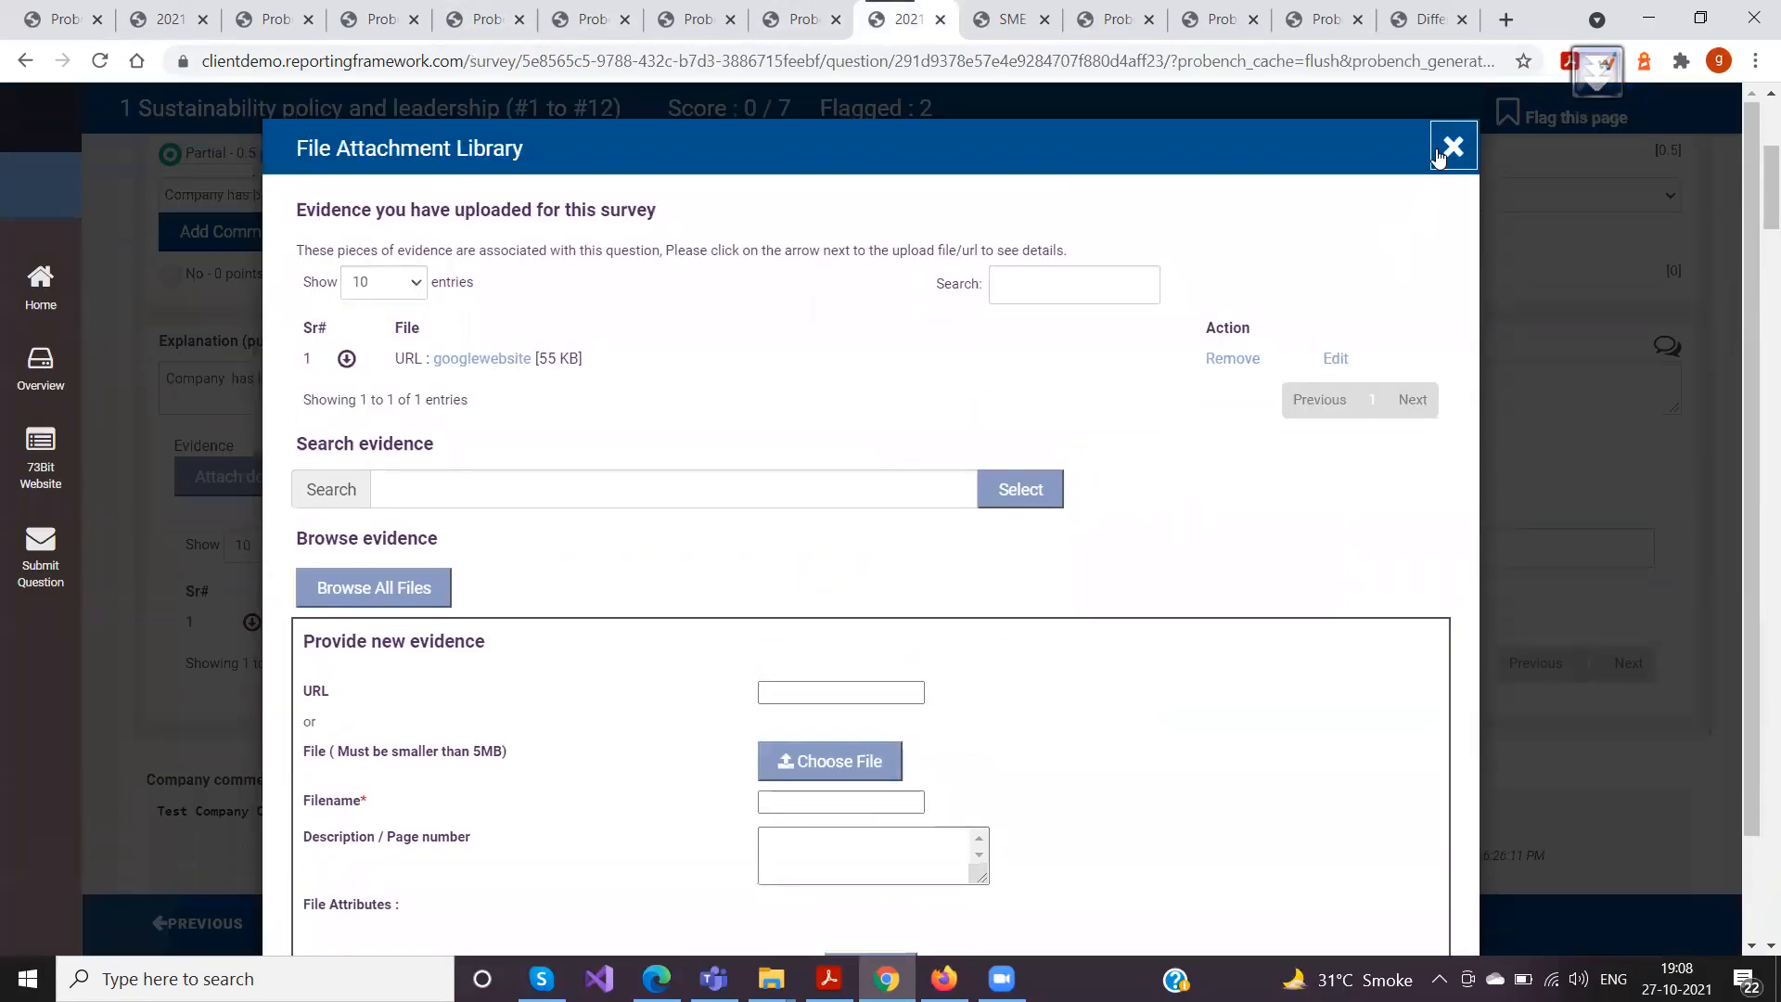
left_click(1449, 151)
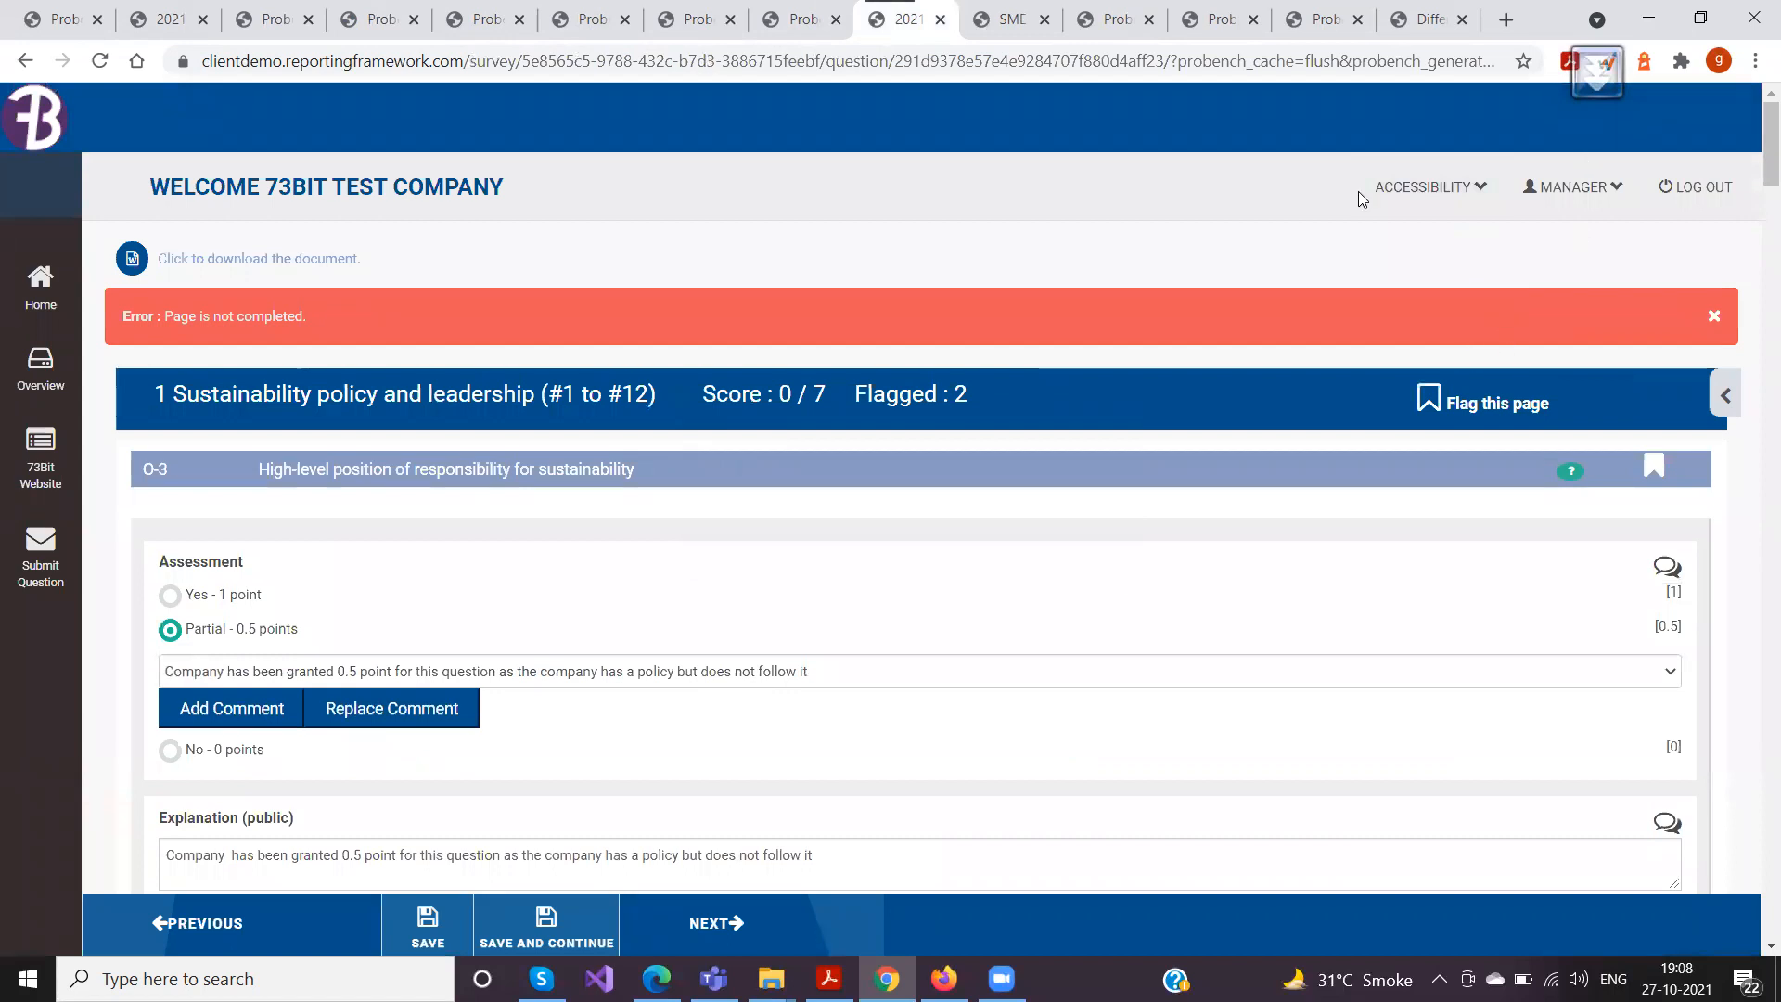
left_click(1574, 187)
left_click(1450, 290)
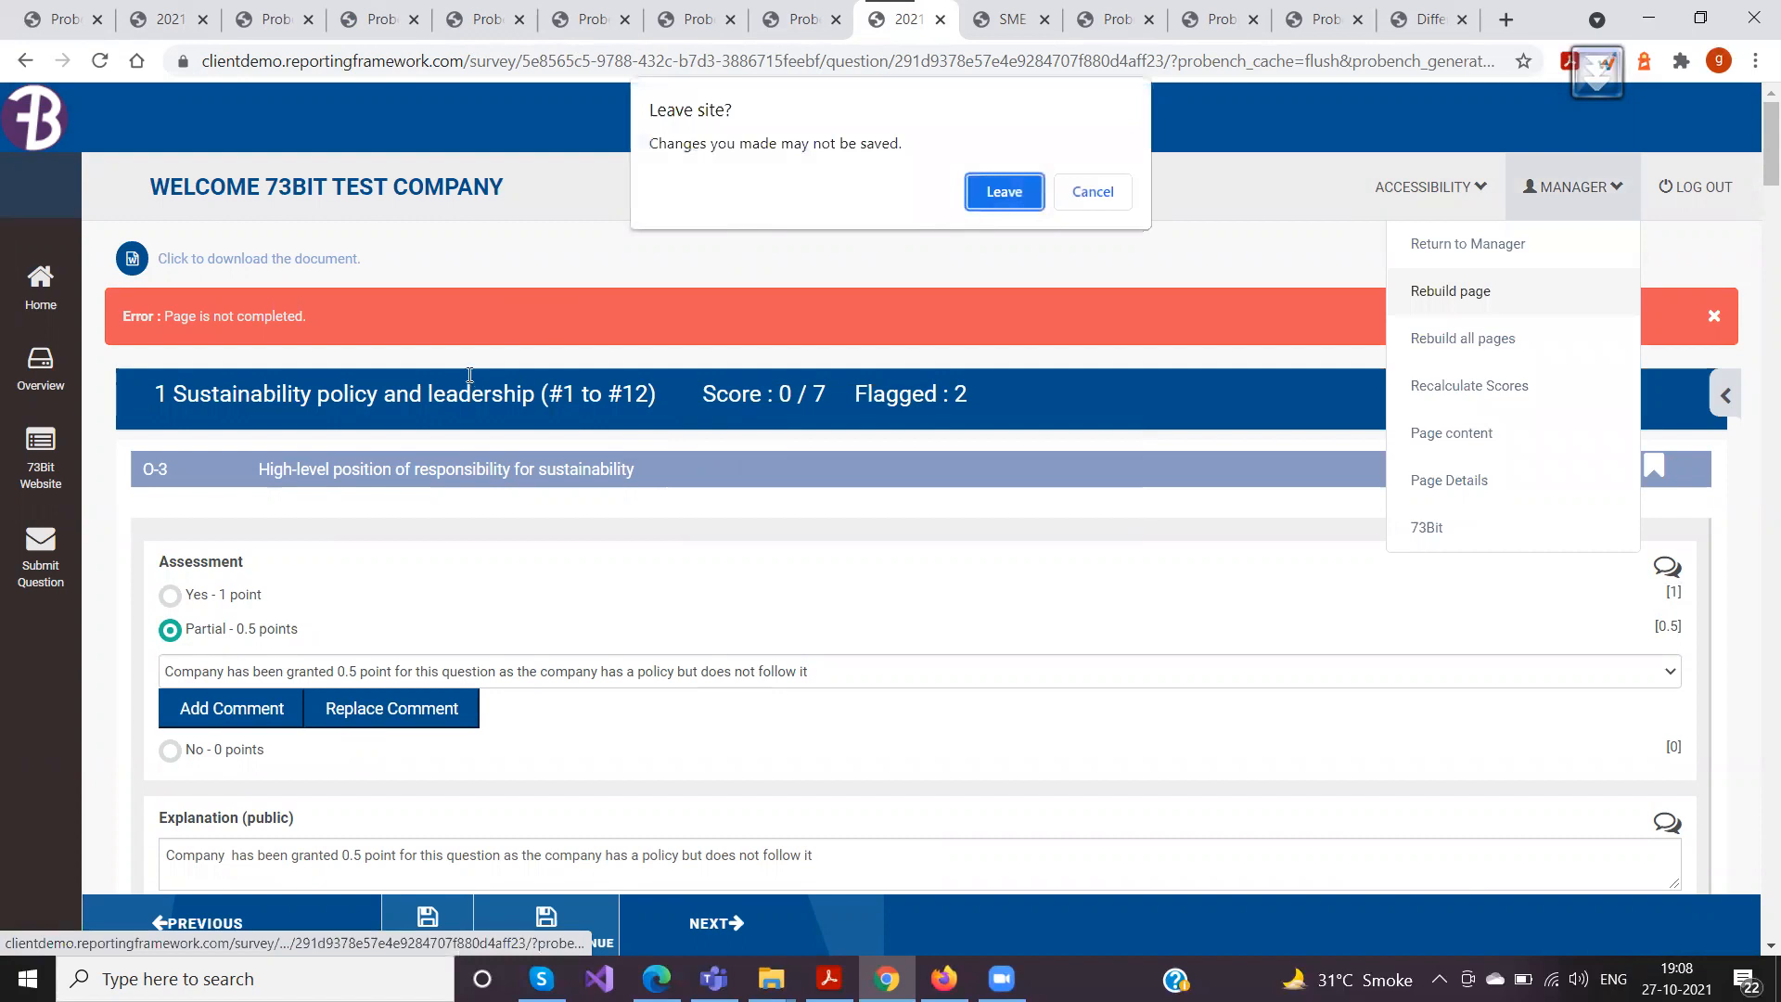
left_click(1005, 192)
Reopen the attachment library of the question holding the googlewebsite evidence and examine the Evidence Date file attribute
scroll(469, 376, "down", 5)
scroll(577, 393, "up", 1)
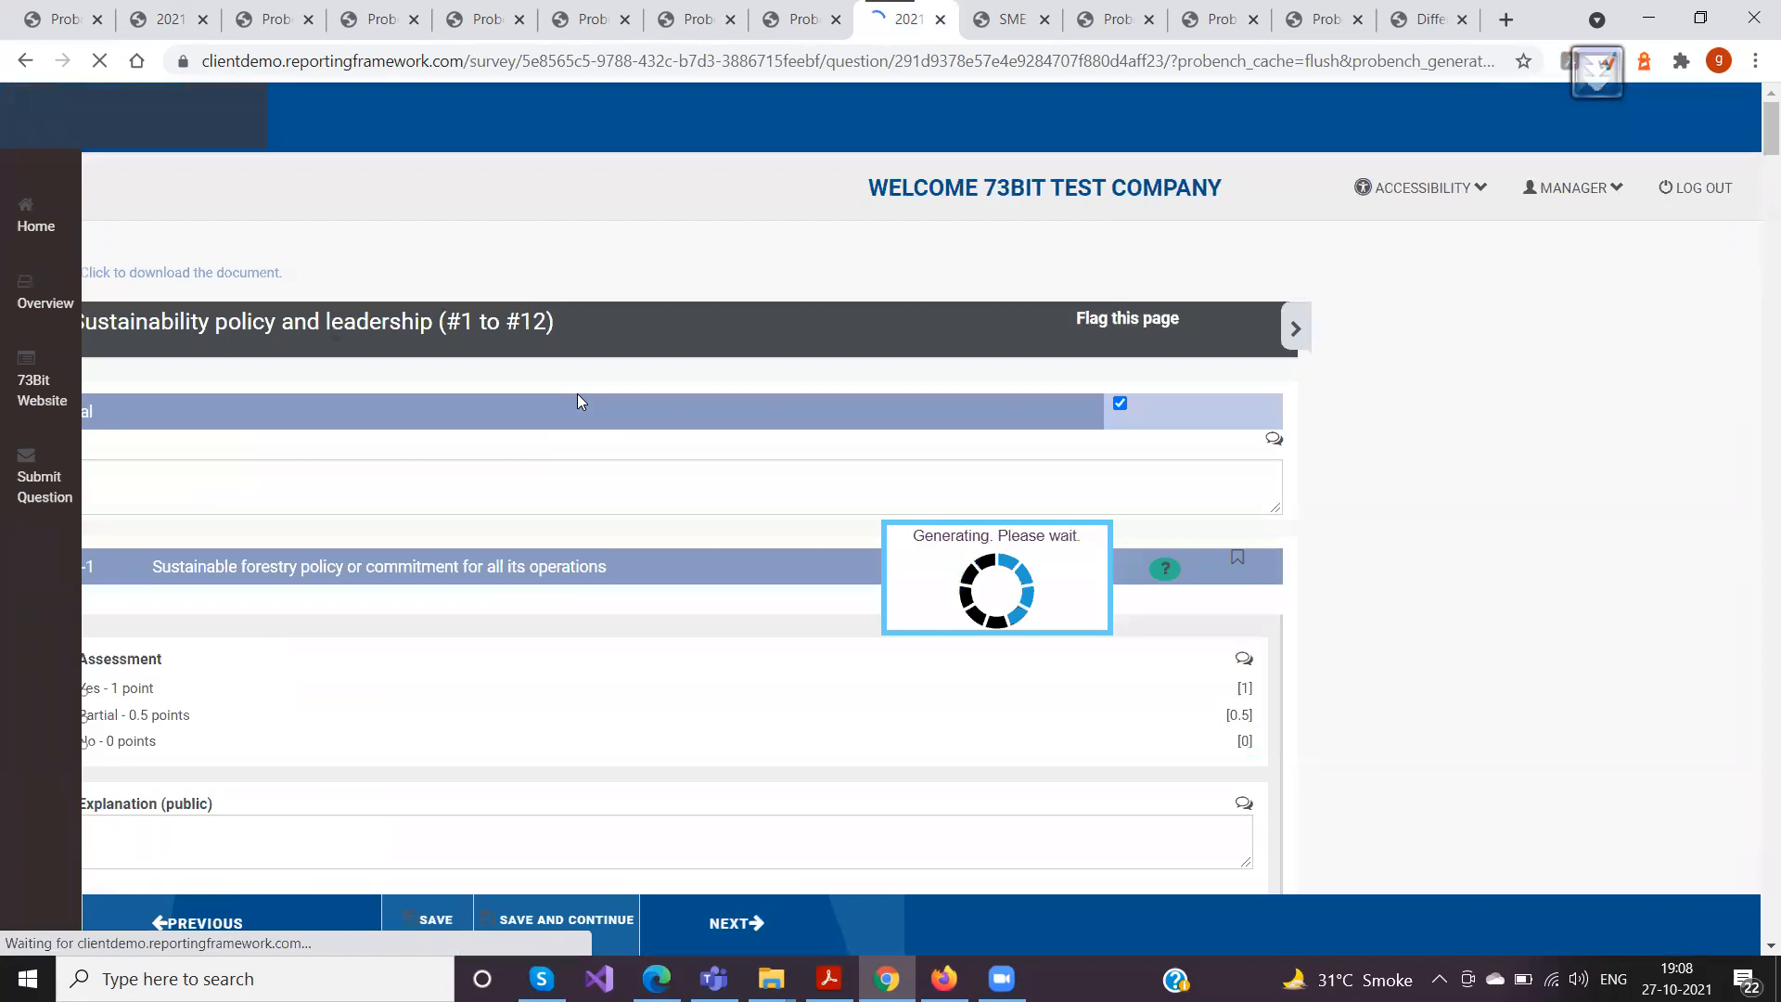
scroll(577, 393, "down", 6)
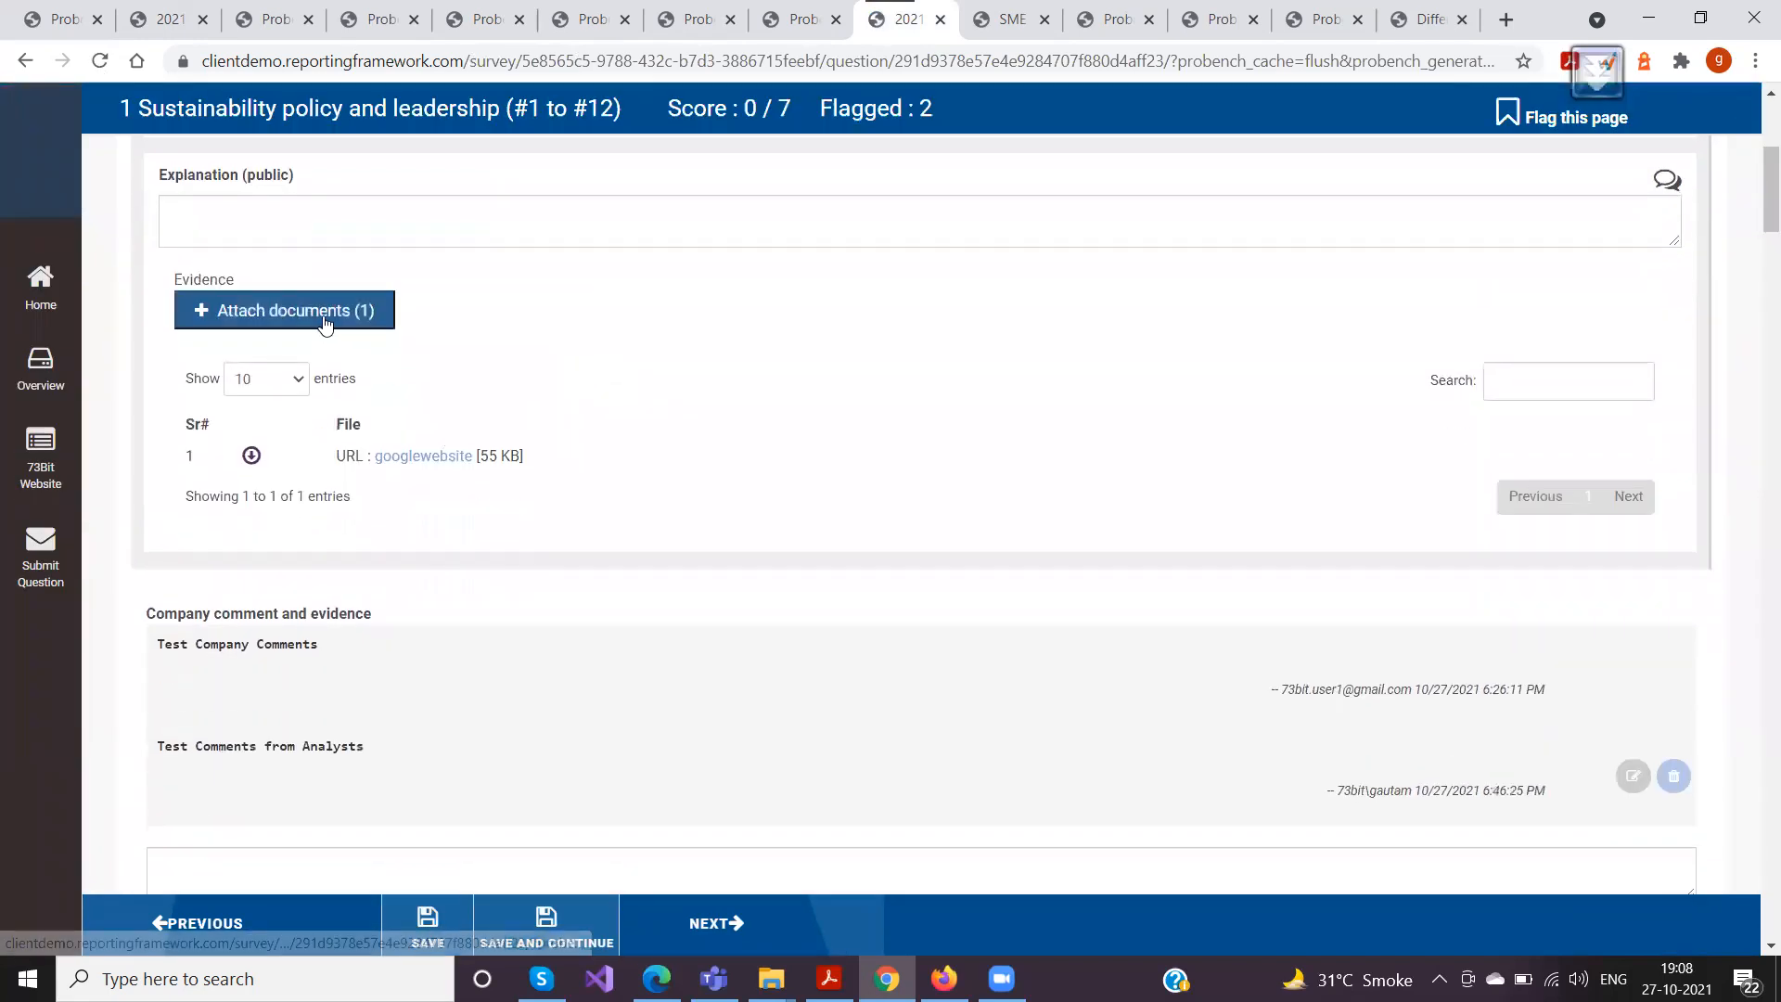
left_click(323, 322)
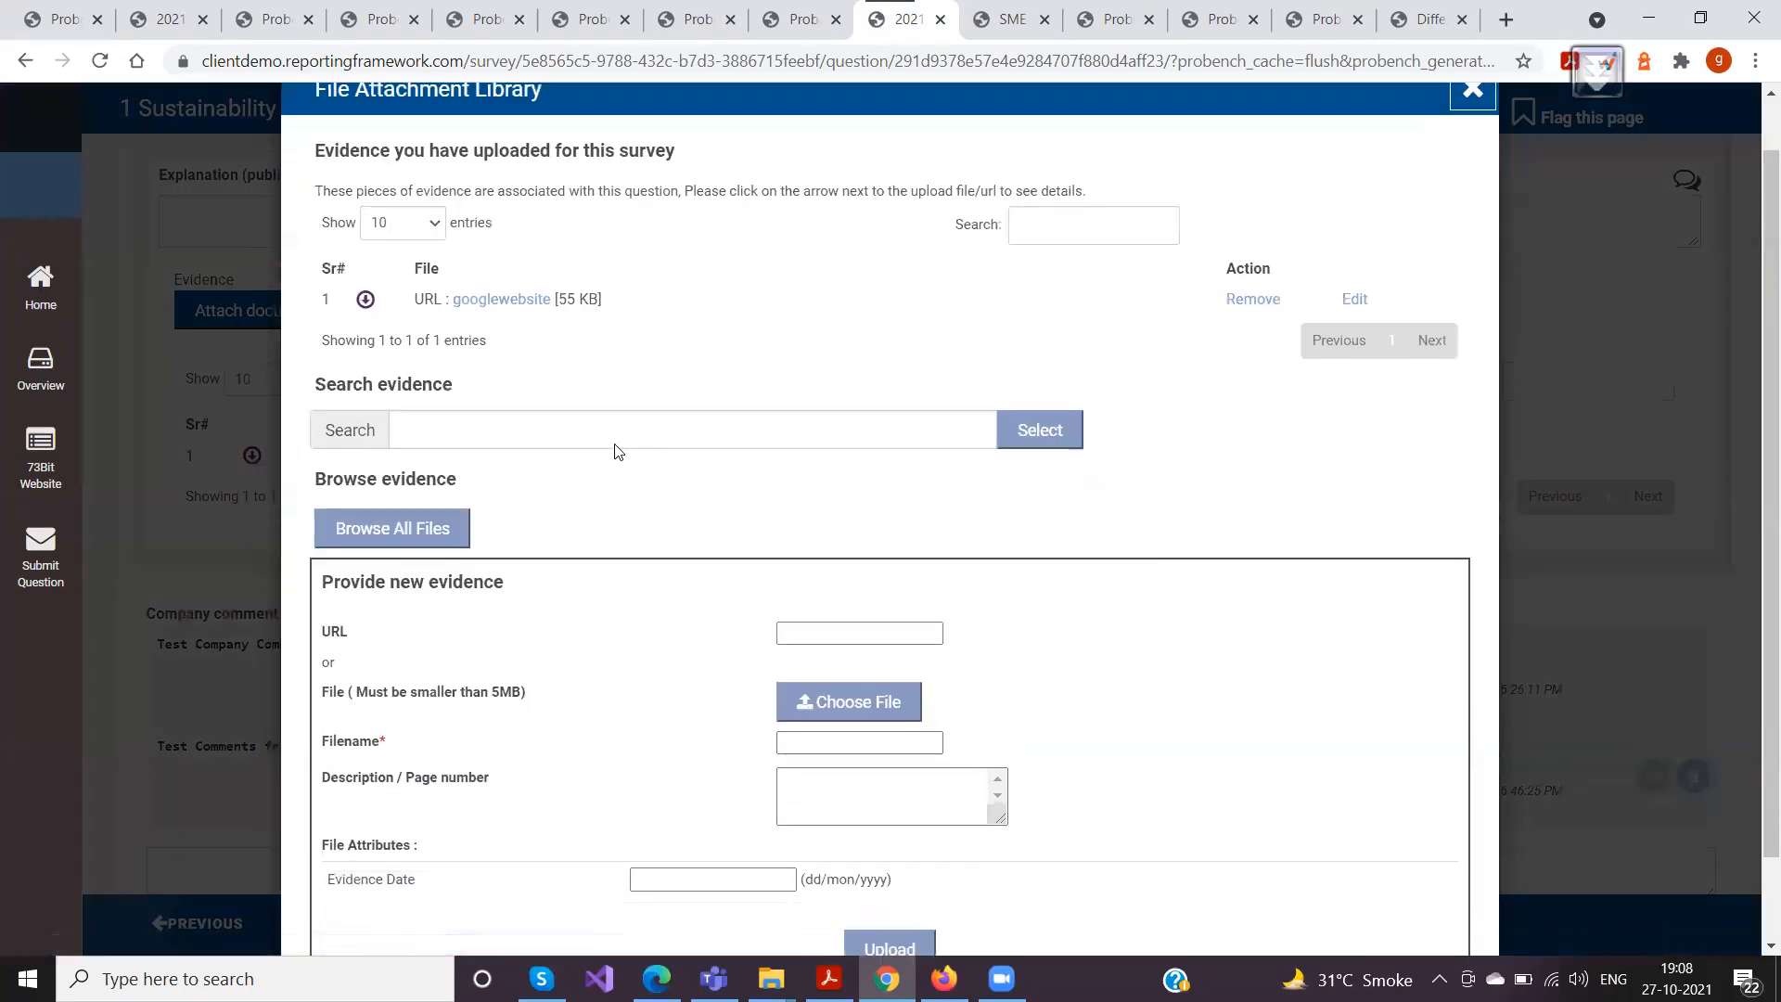
scroll(619, 452, "down", 1)
left_click_drag(334, 782, 458, 784)
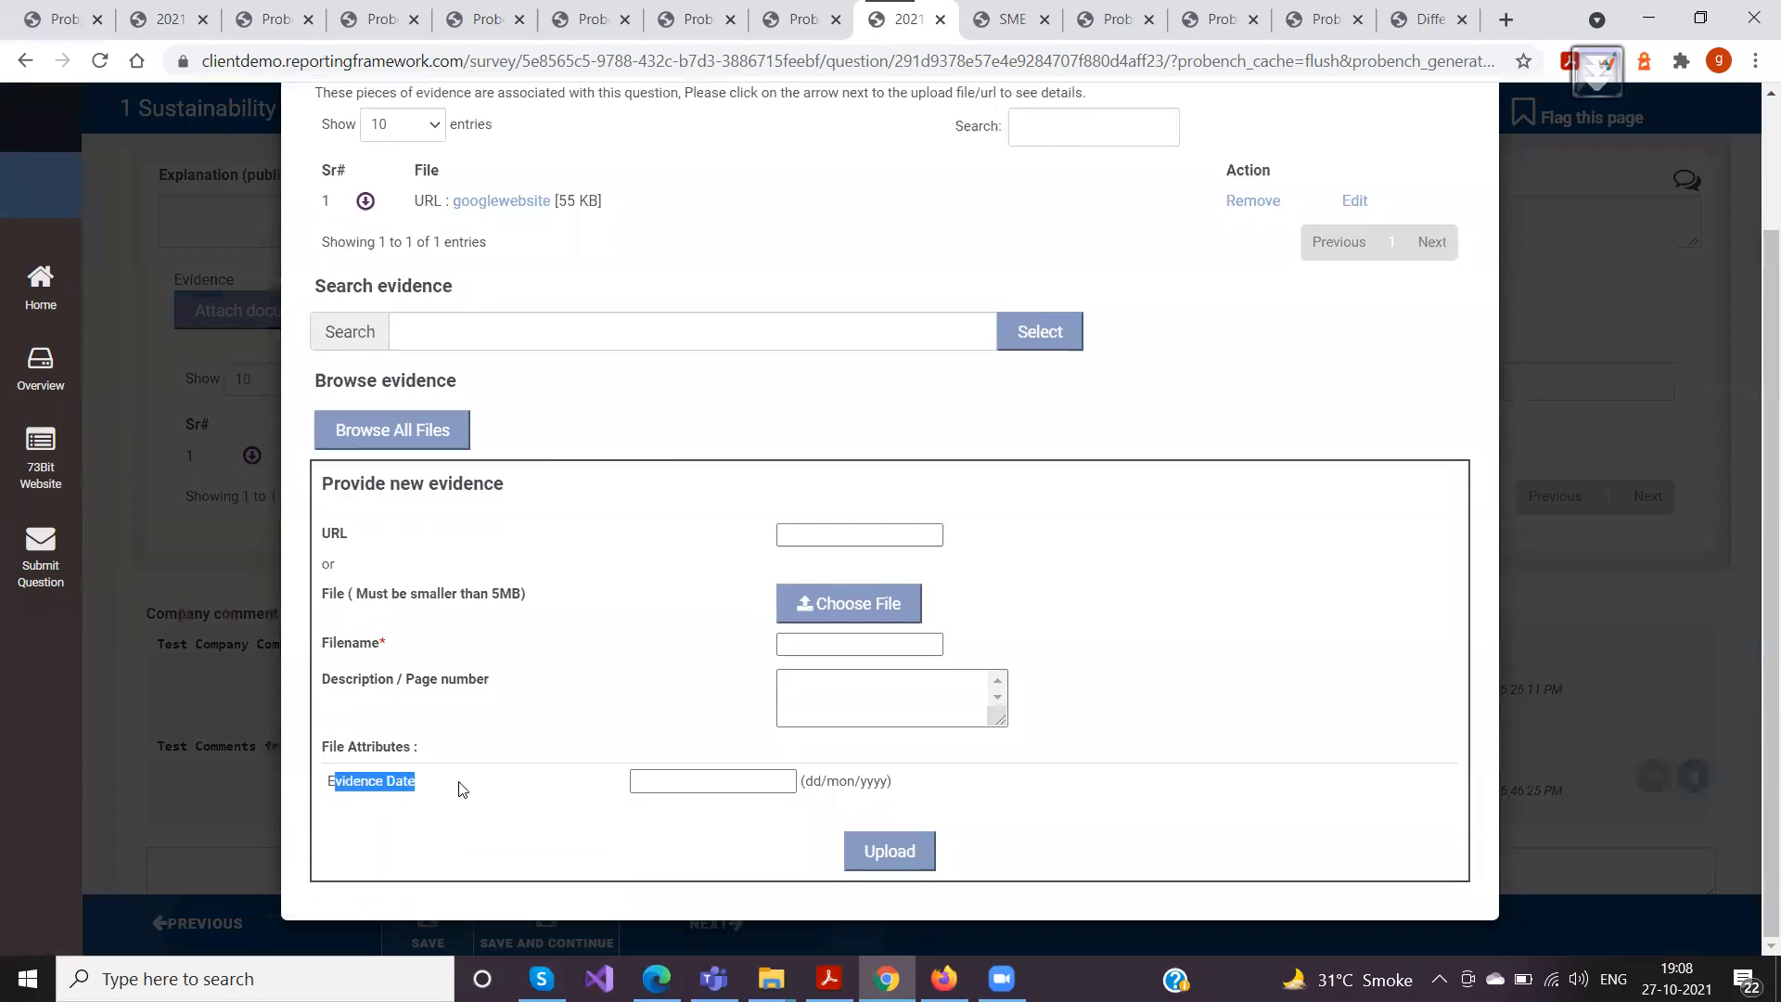
left_click(354, 806)
left_click_drag(331, 781, 428, 787)
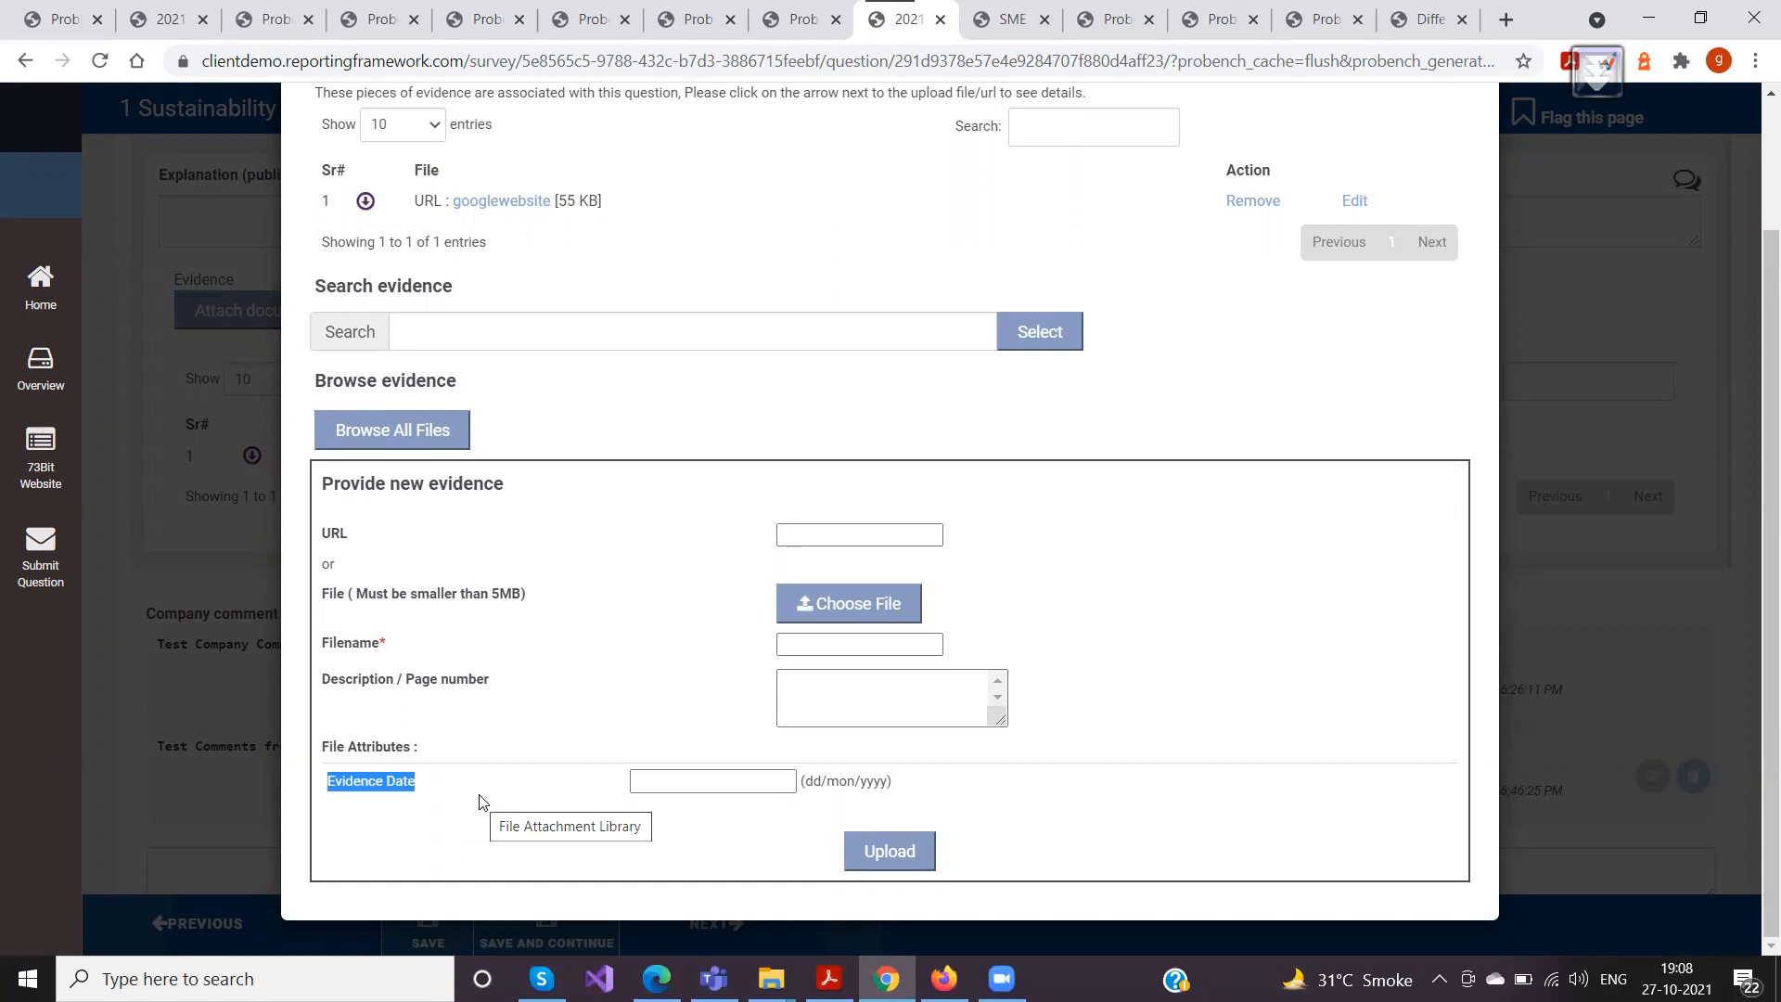
Set the Evidence Date of the new evidence to 04/Oct/2021
left_click(640, 782)
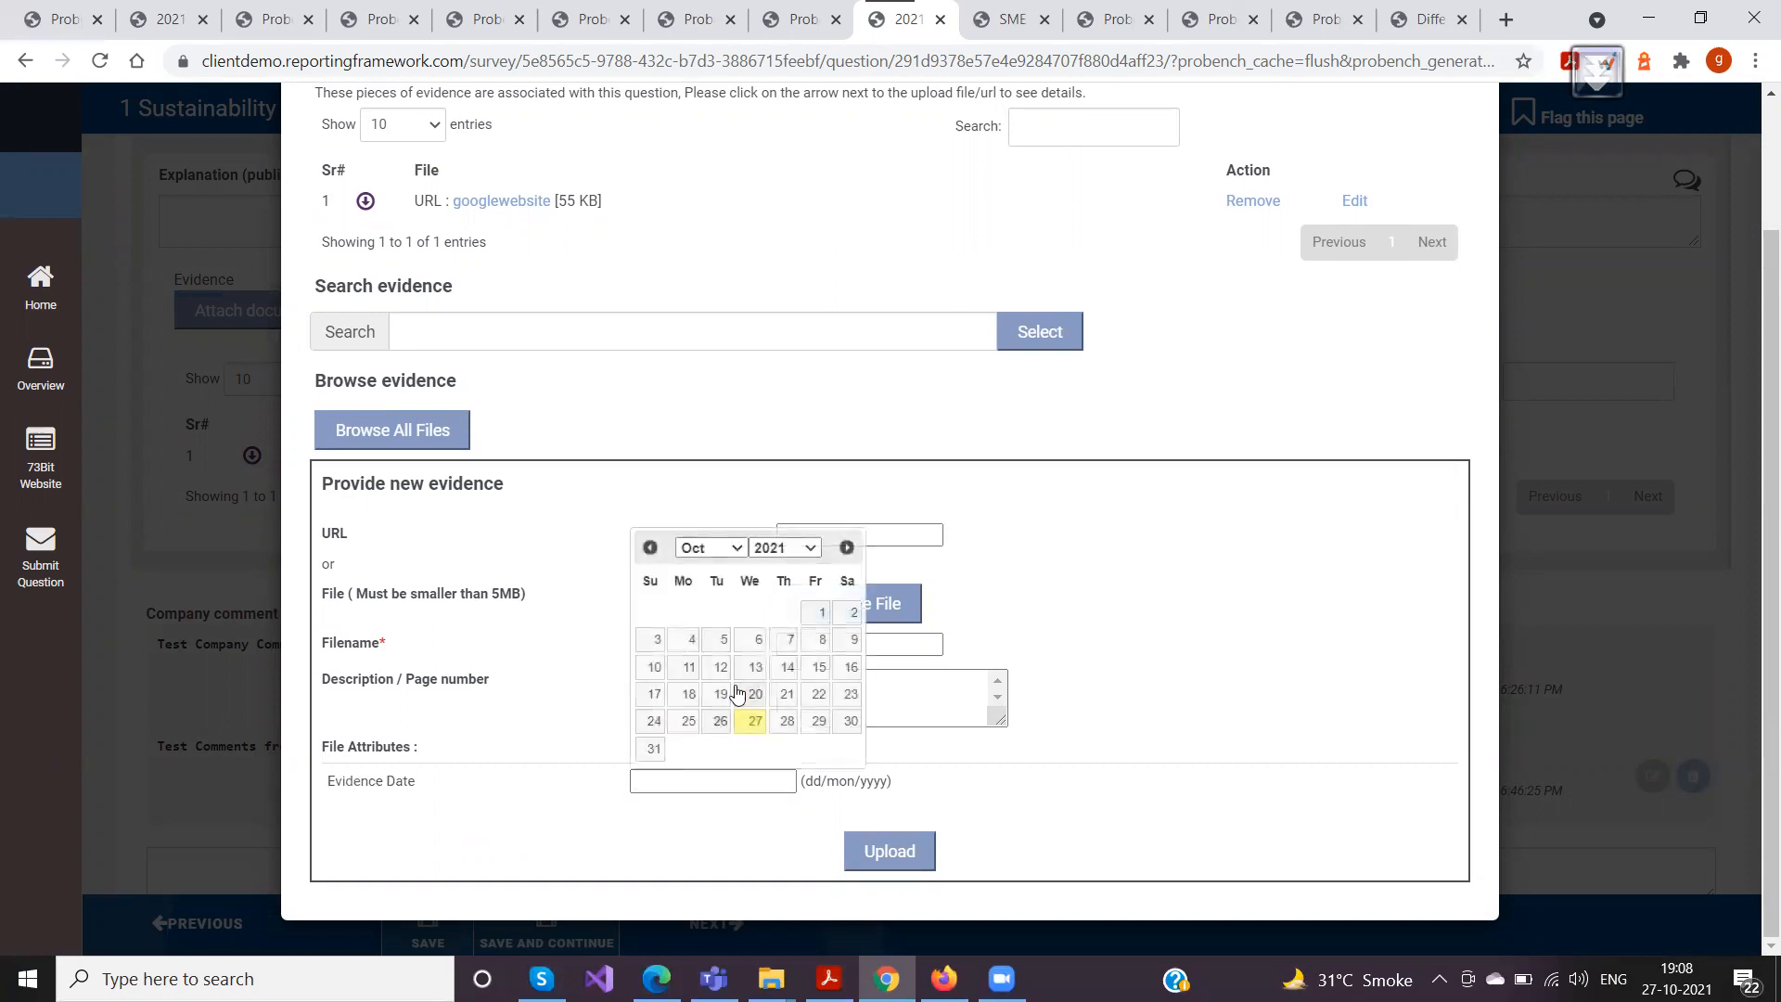
left_click(691, 640)
scroll(430, 600, "up", 2)
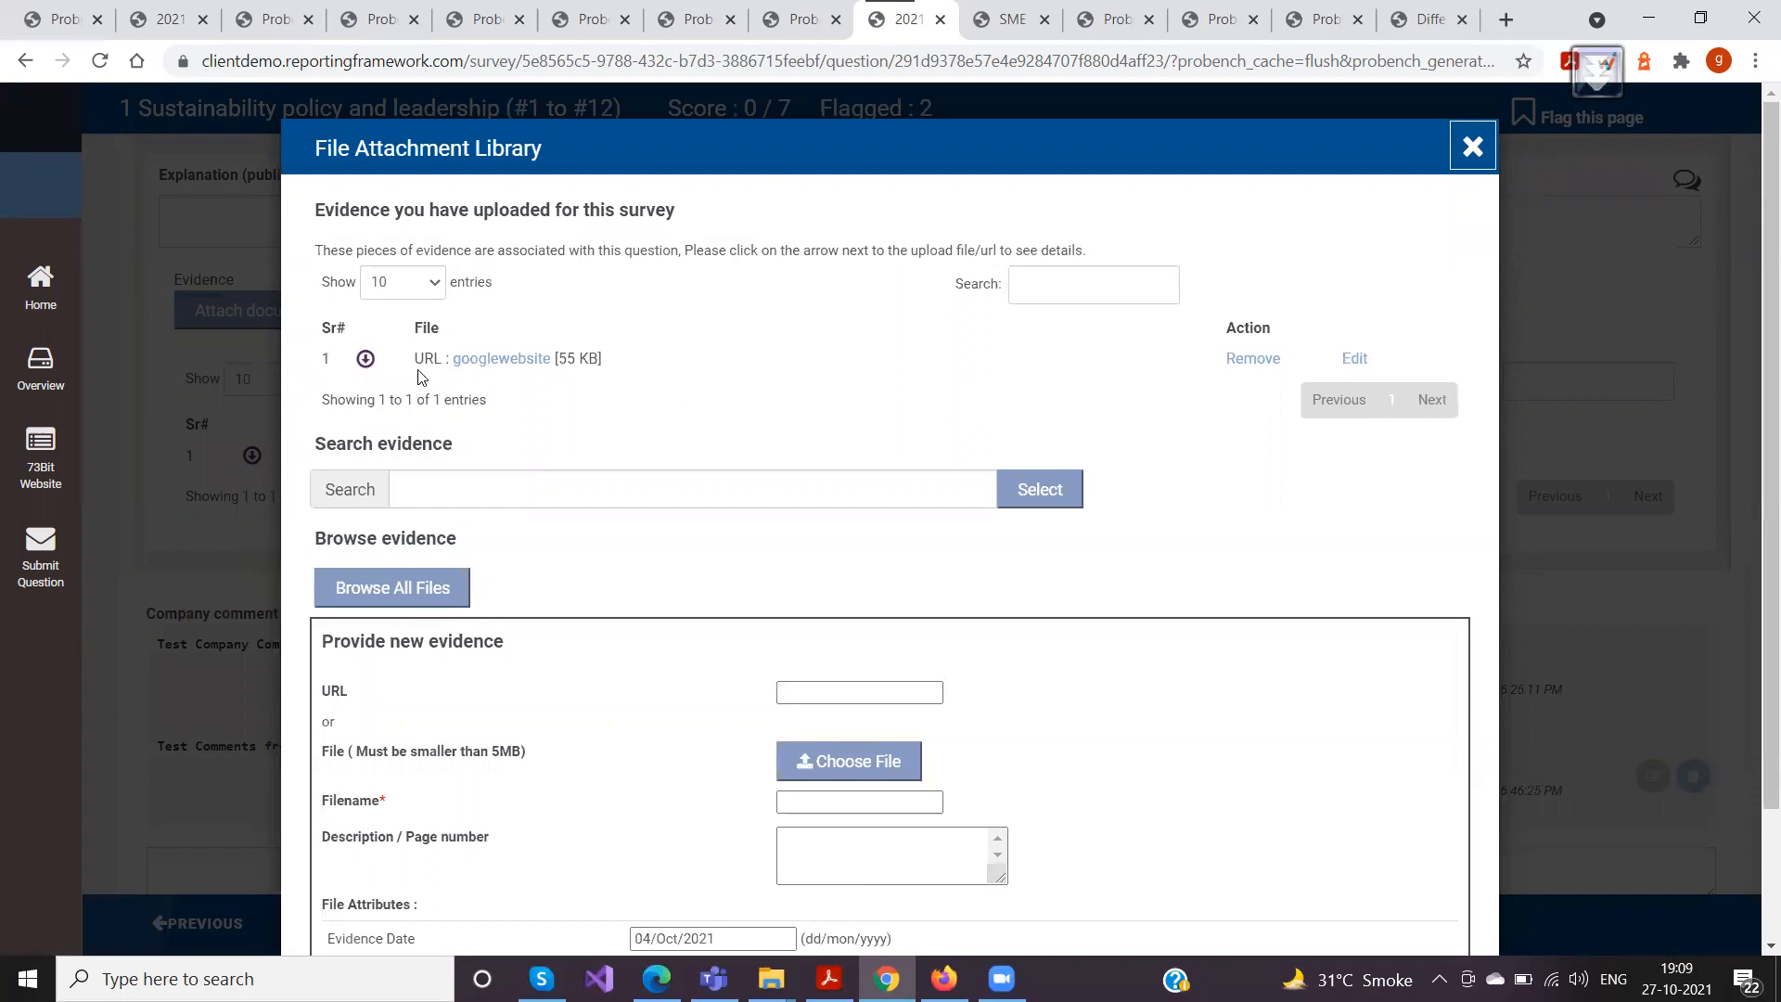
Edit the googlewebsite evidence of O-3, set its Evidence Date to 04/Oct/2021, save it and review the evidence details
left_click(365, 359)
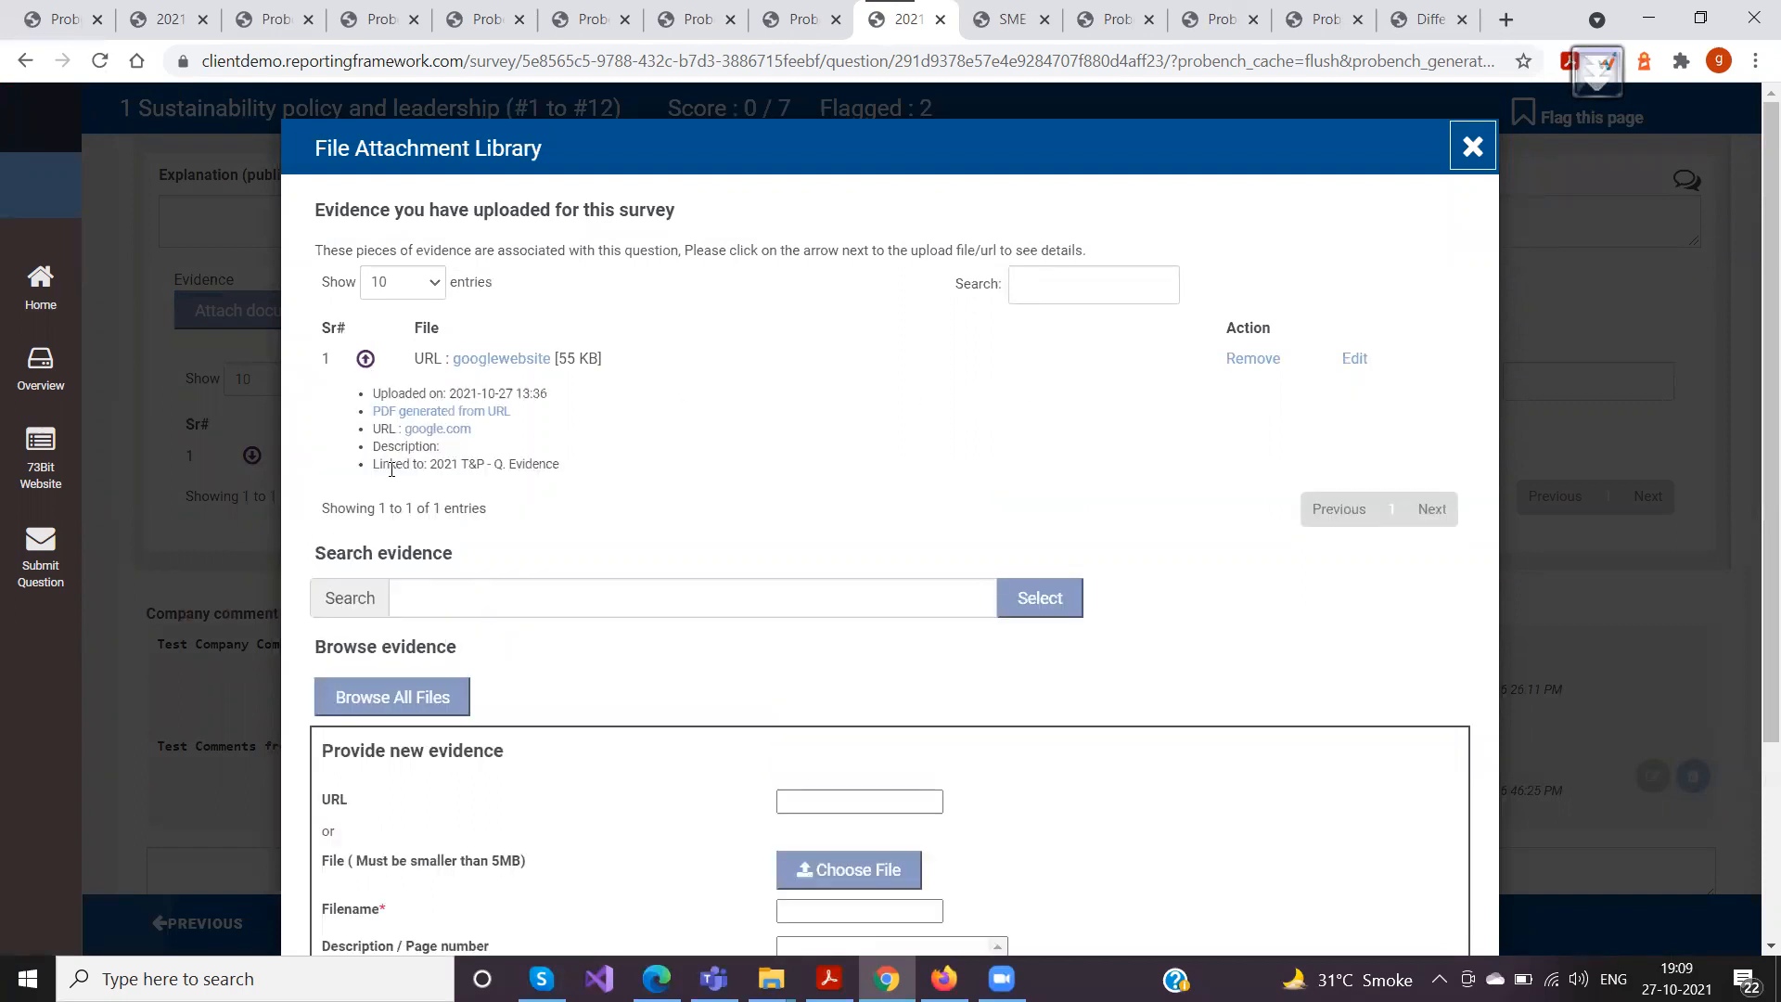
left_click(1357, 368)
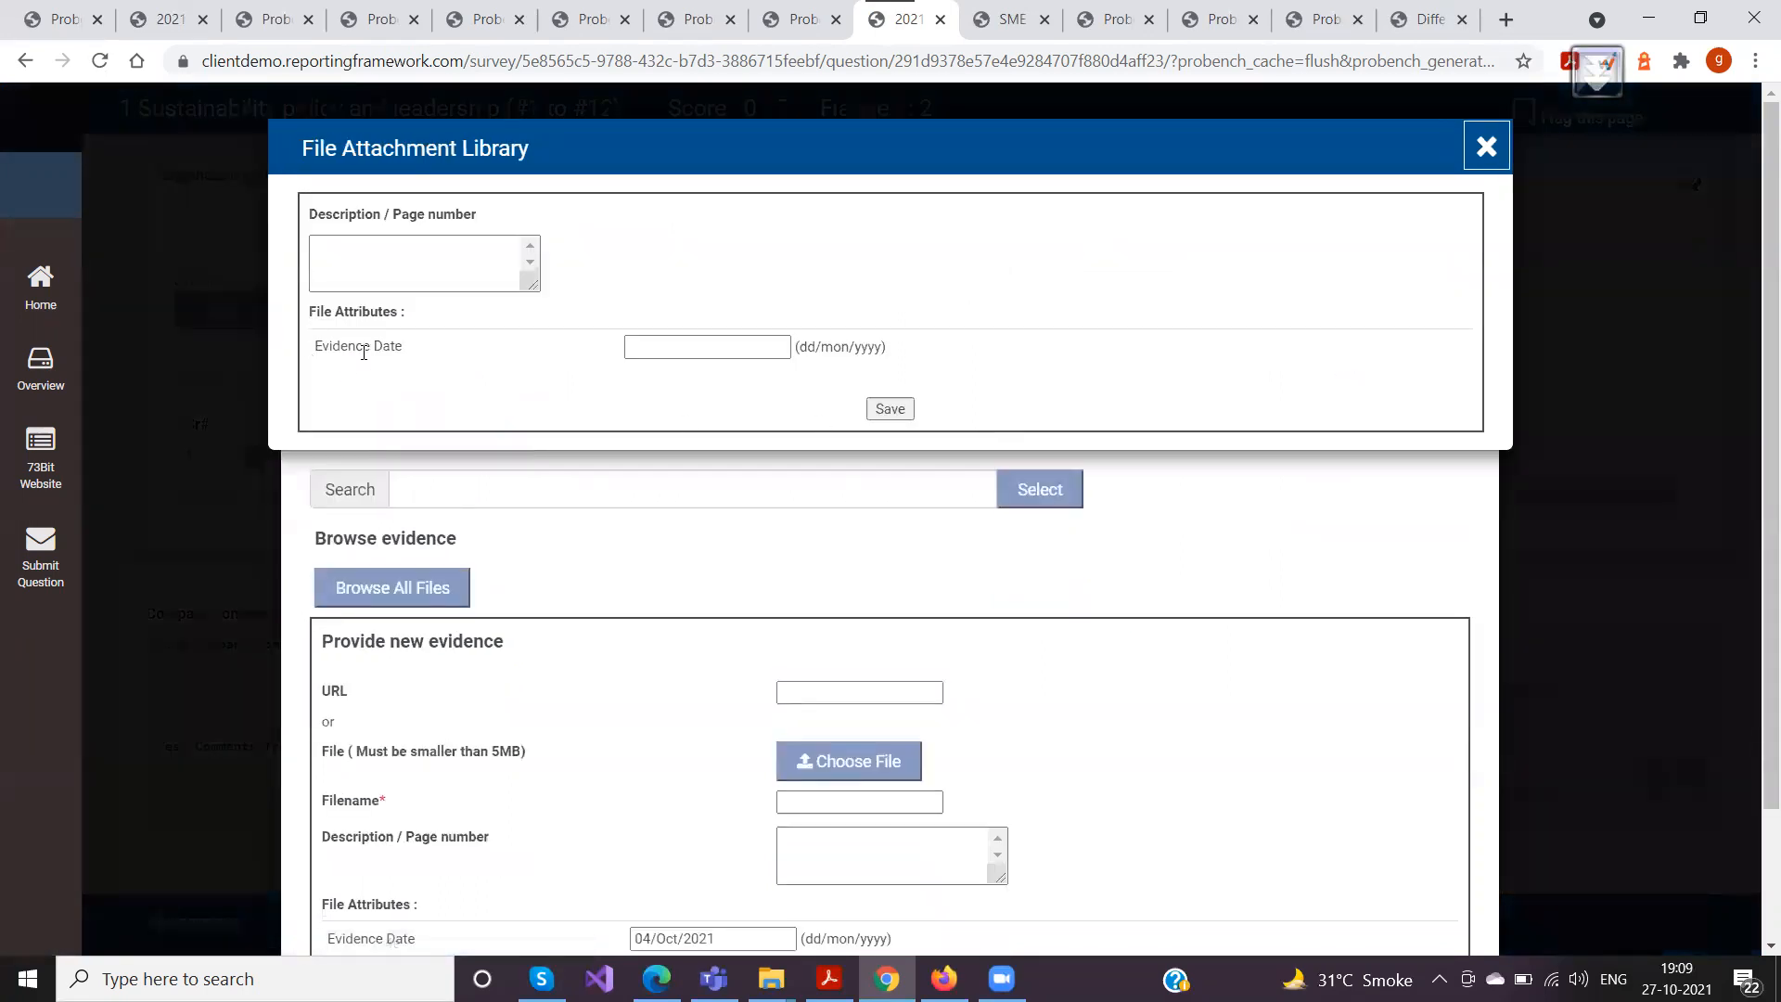
left_click(641, 347)
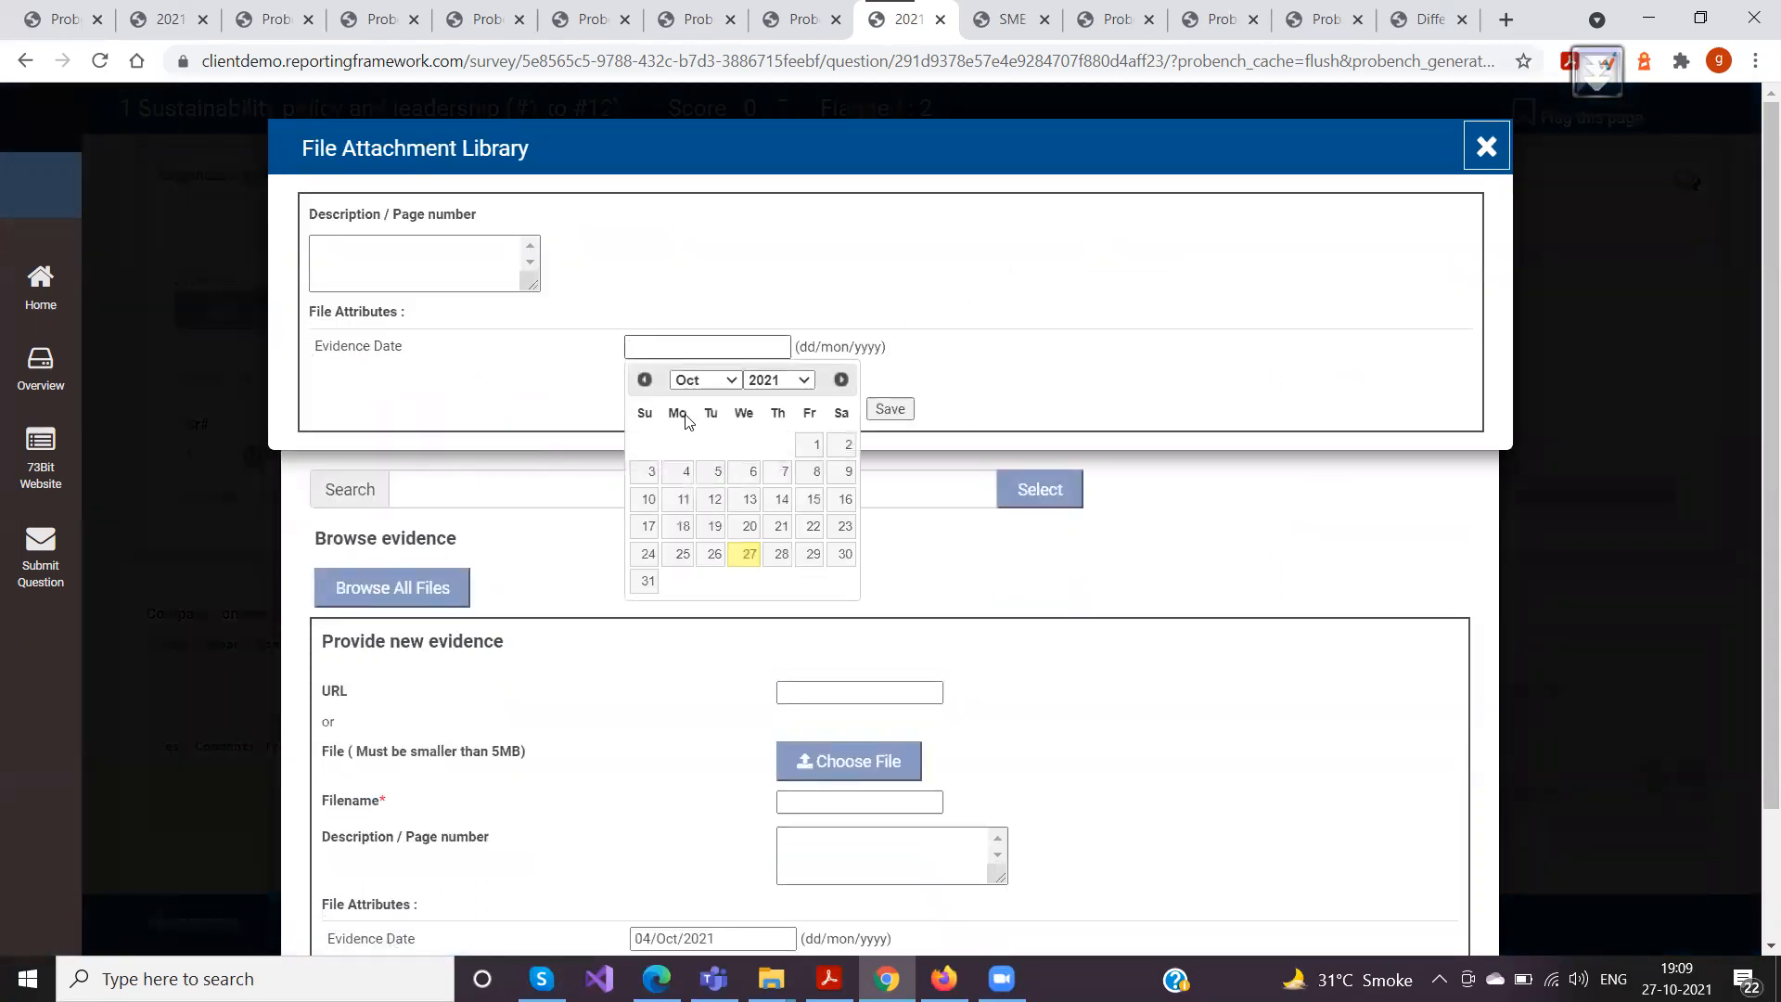
left_click(687, 475)
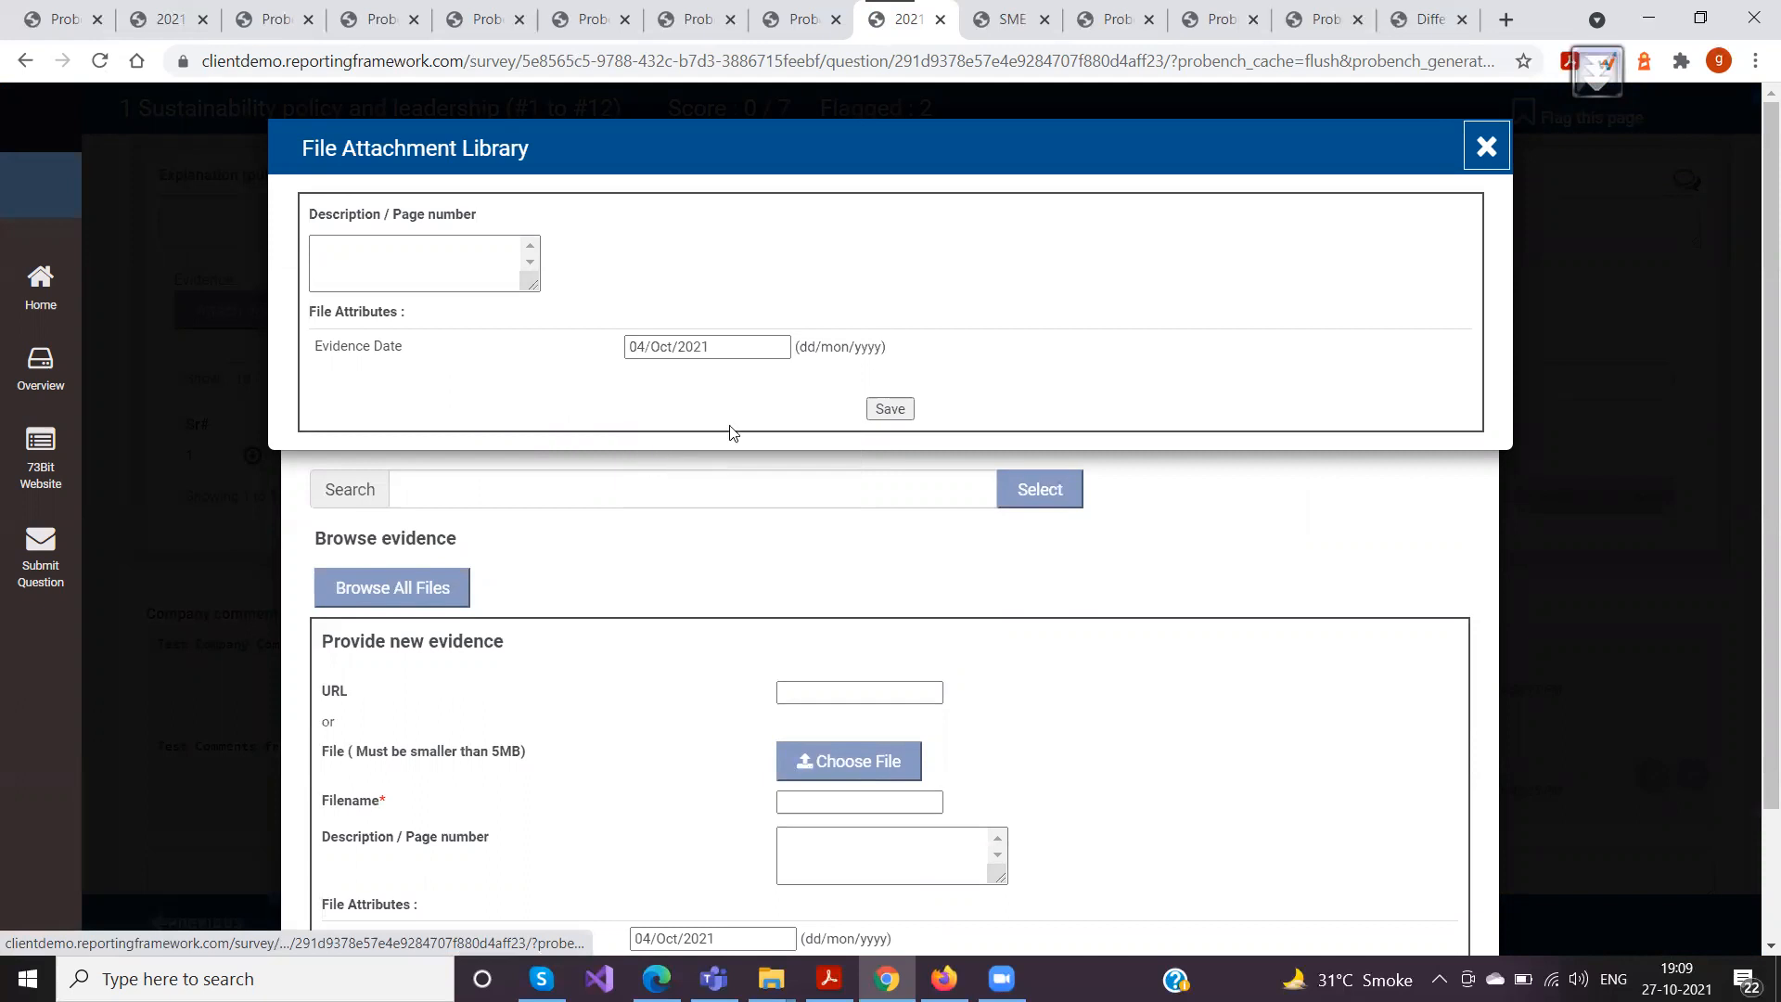
left_click(890, 409)
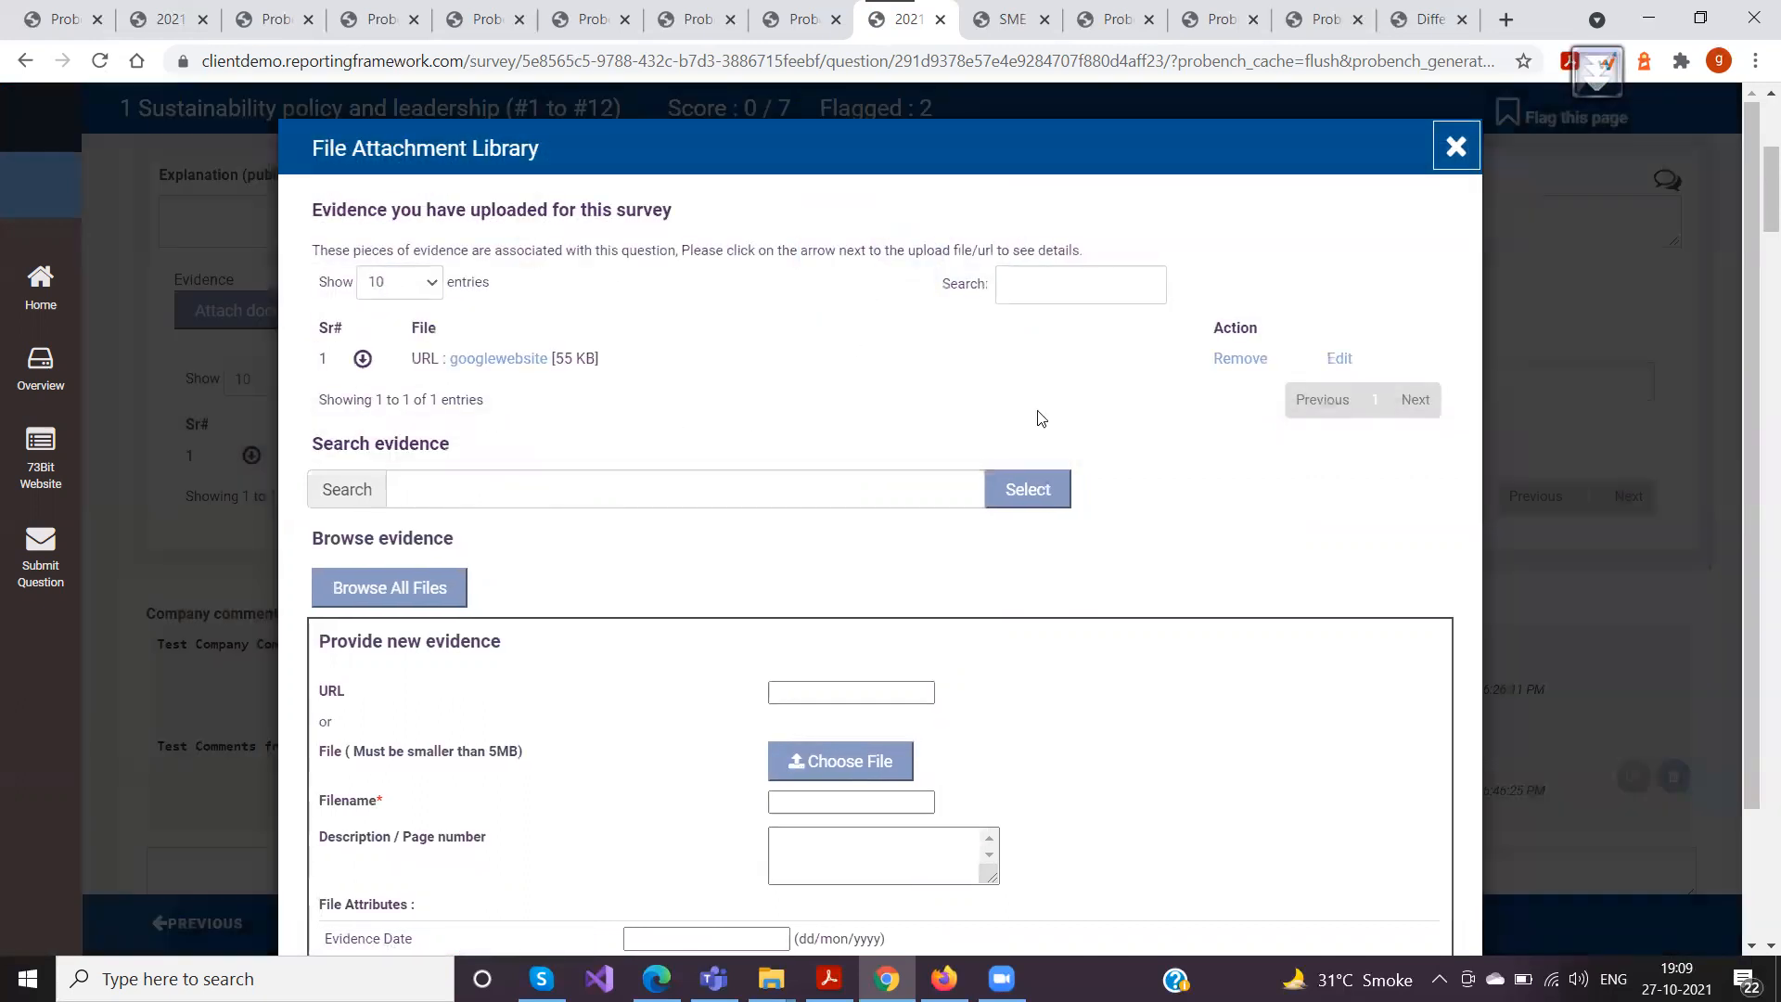
left_click(363, 359)
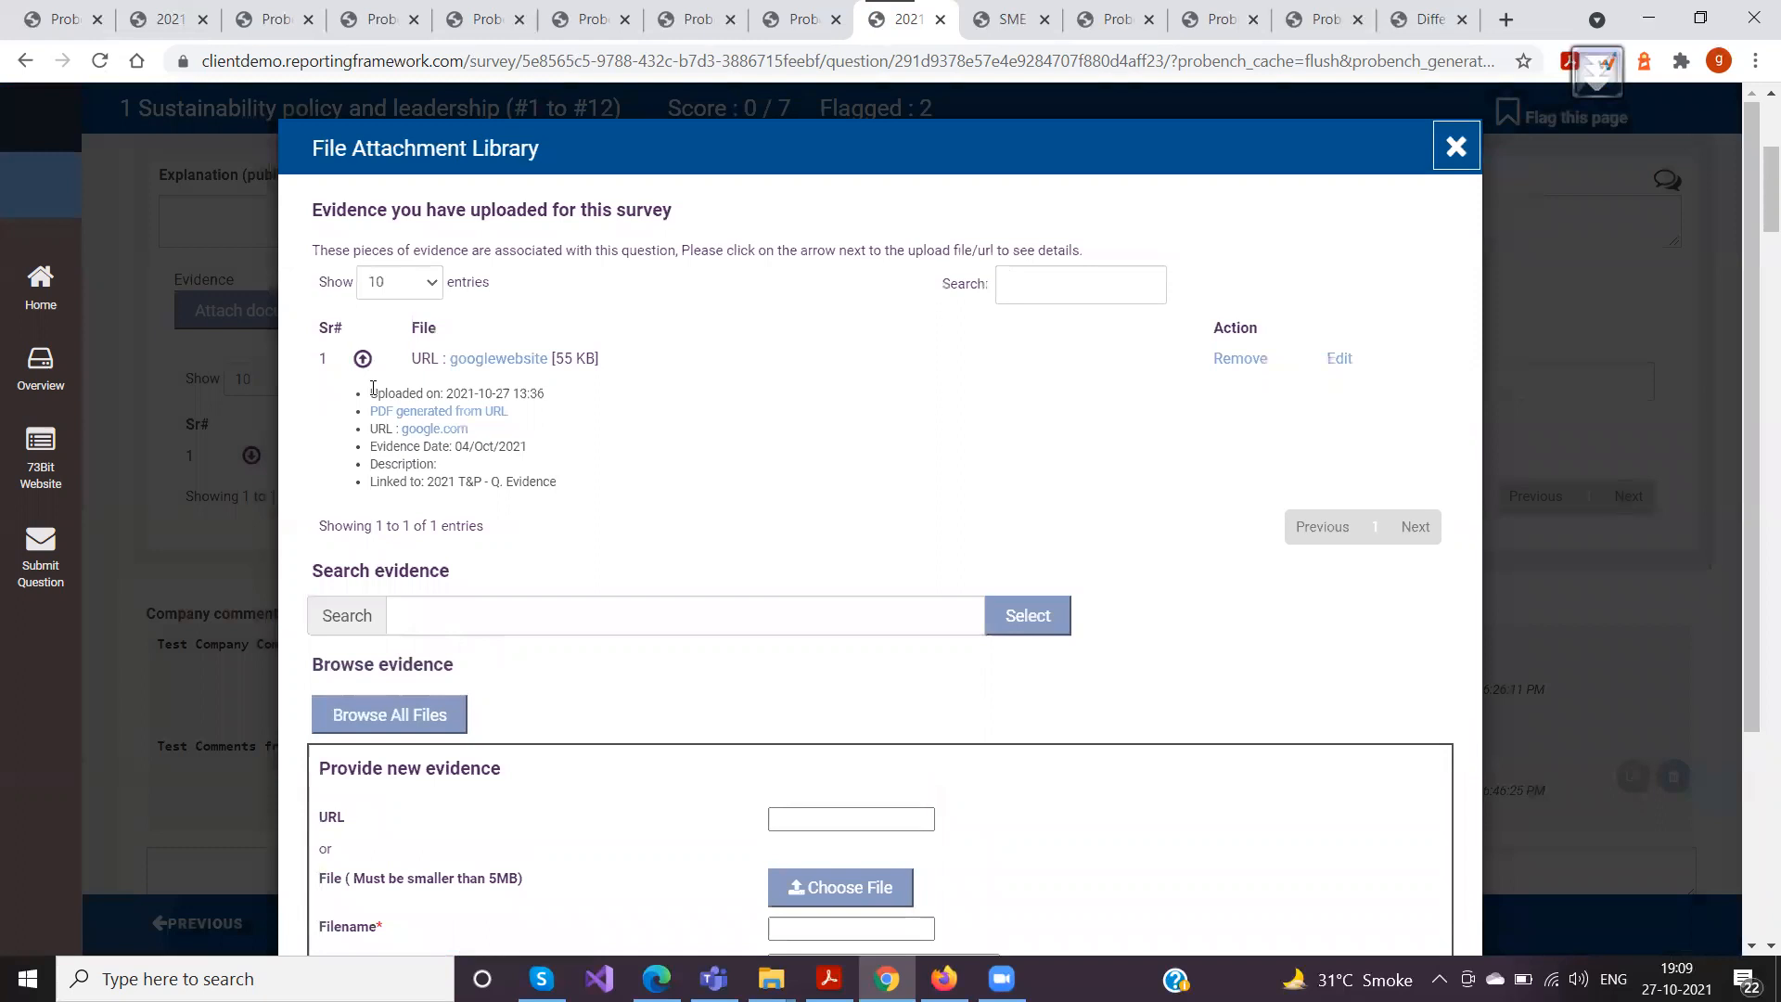
left_click_drag(545, 455, 363, 457)
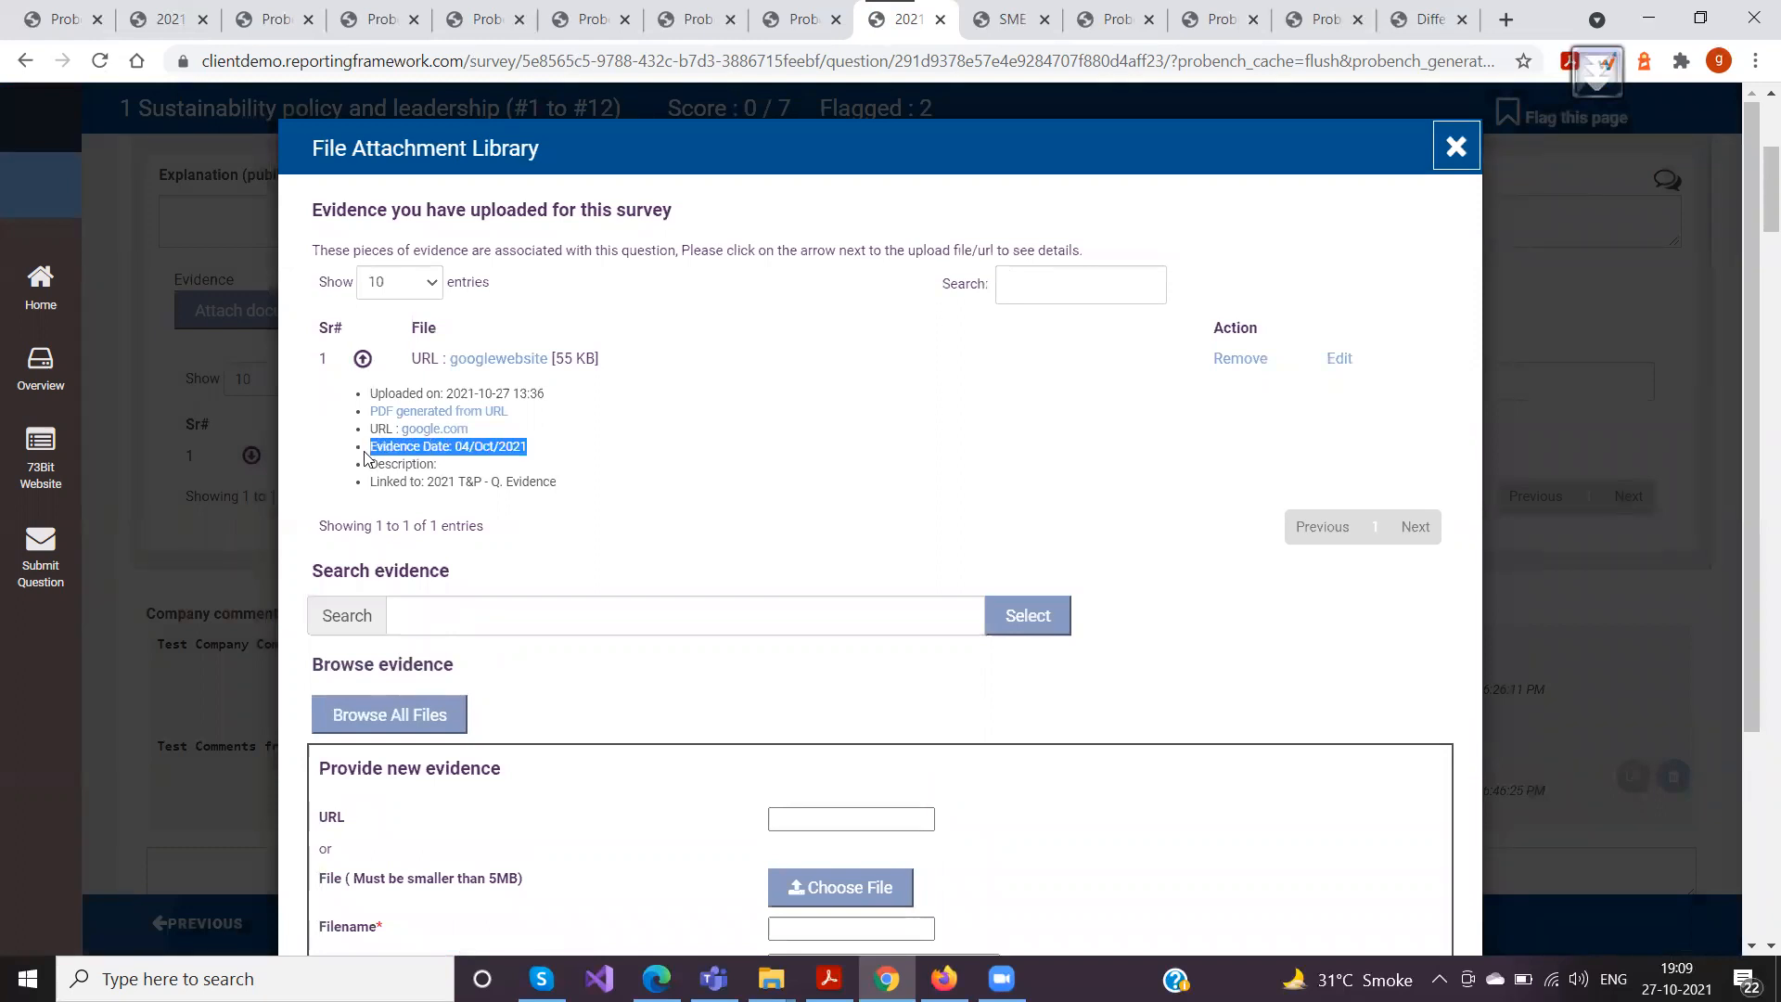
left_click(606, 531)
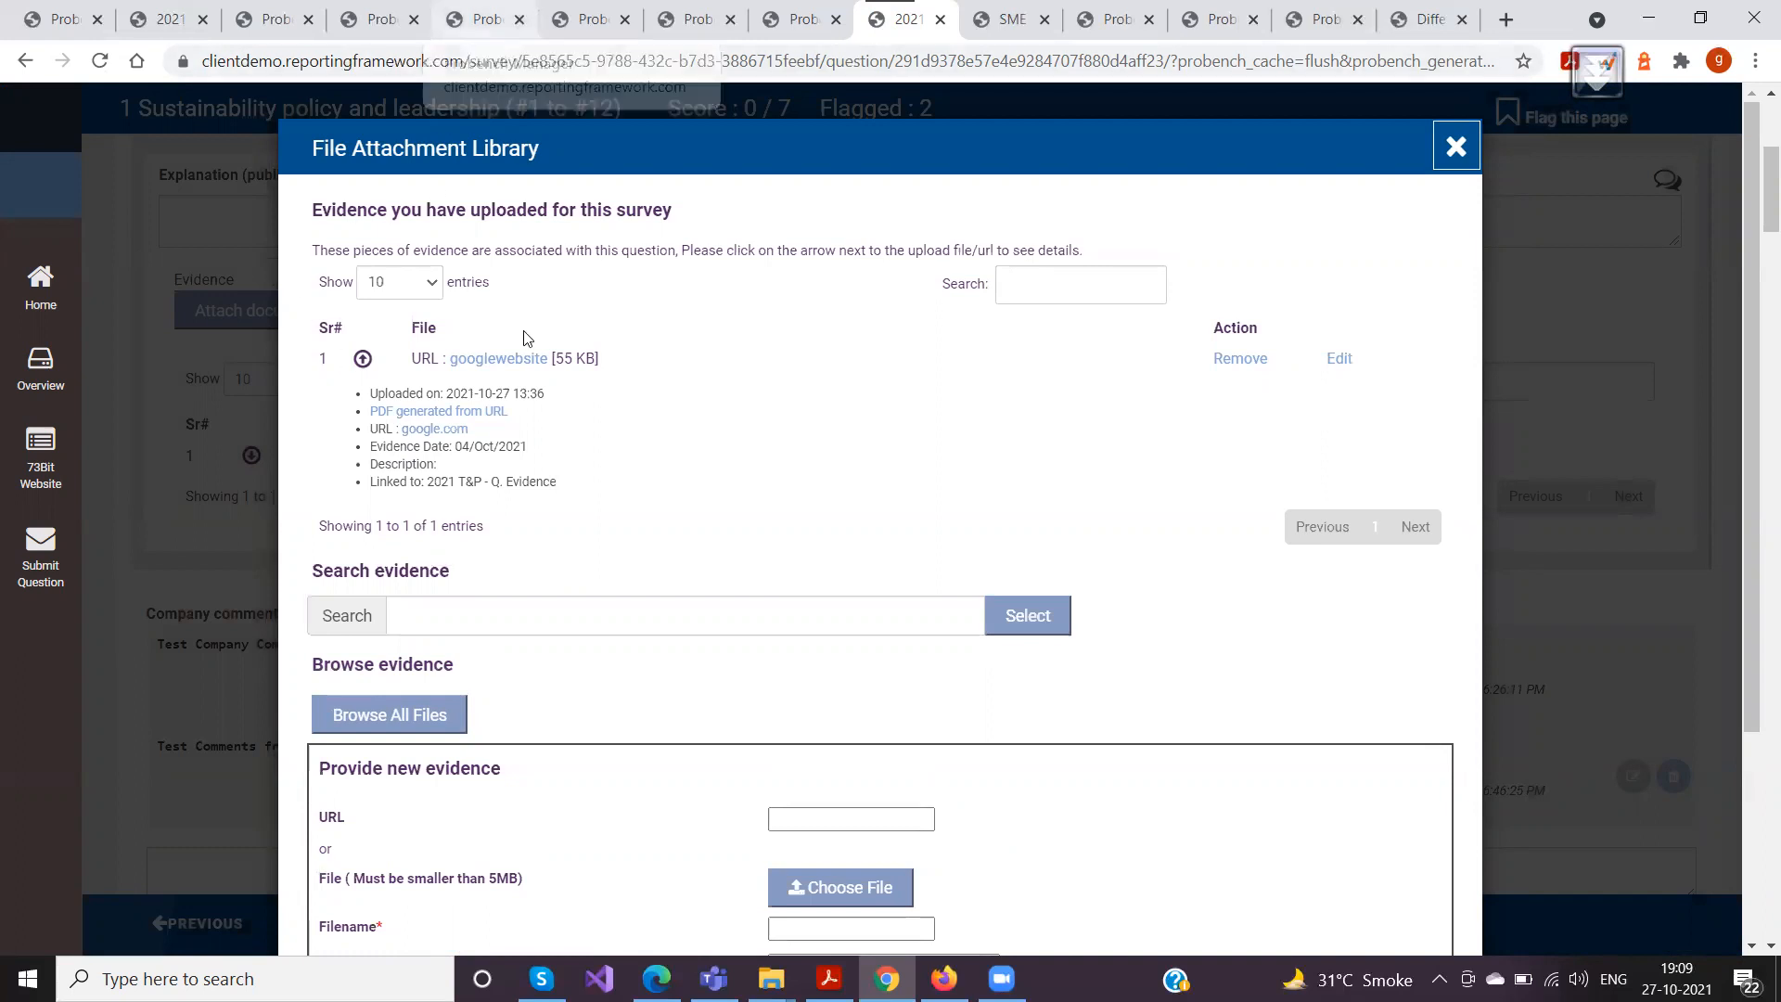
Browse all files in the File Attachment Library of O-3, then close the library
scroll(596, 515, "down", 1)
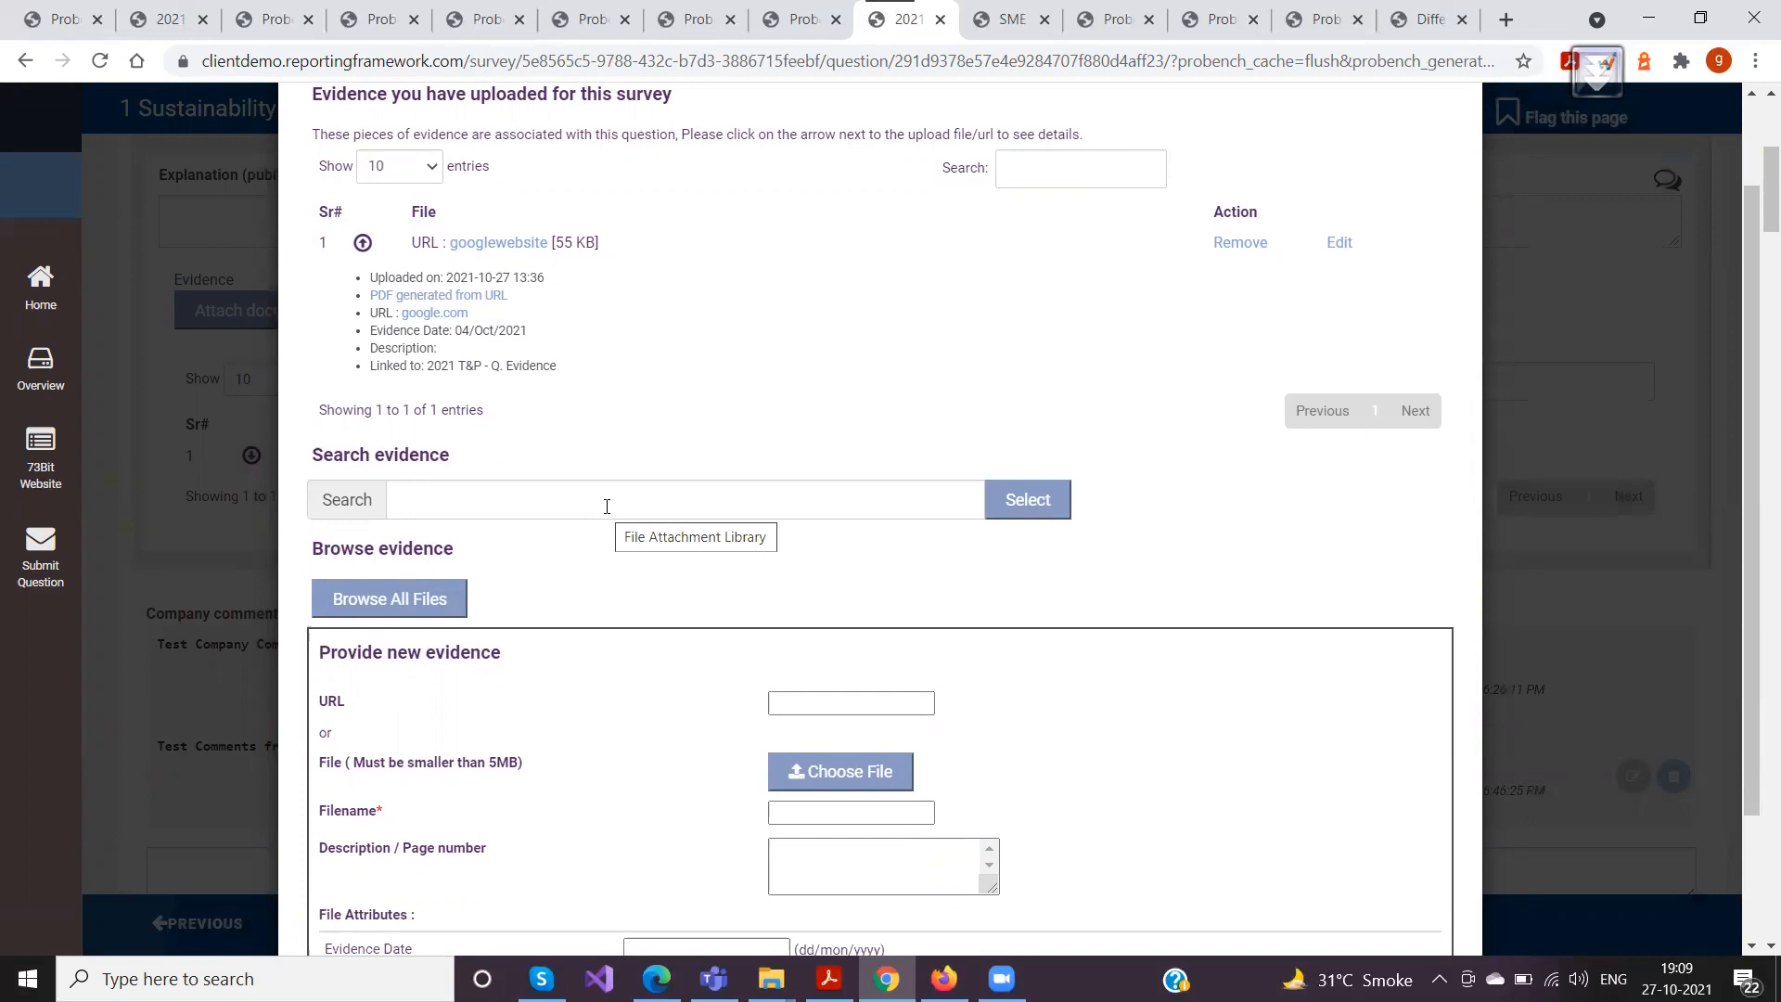
left_click(607, 506)
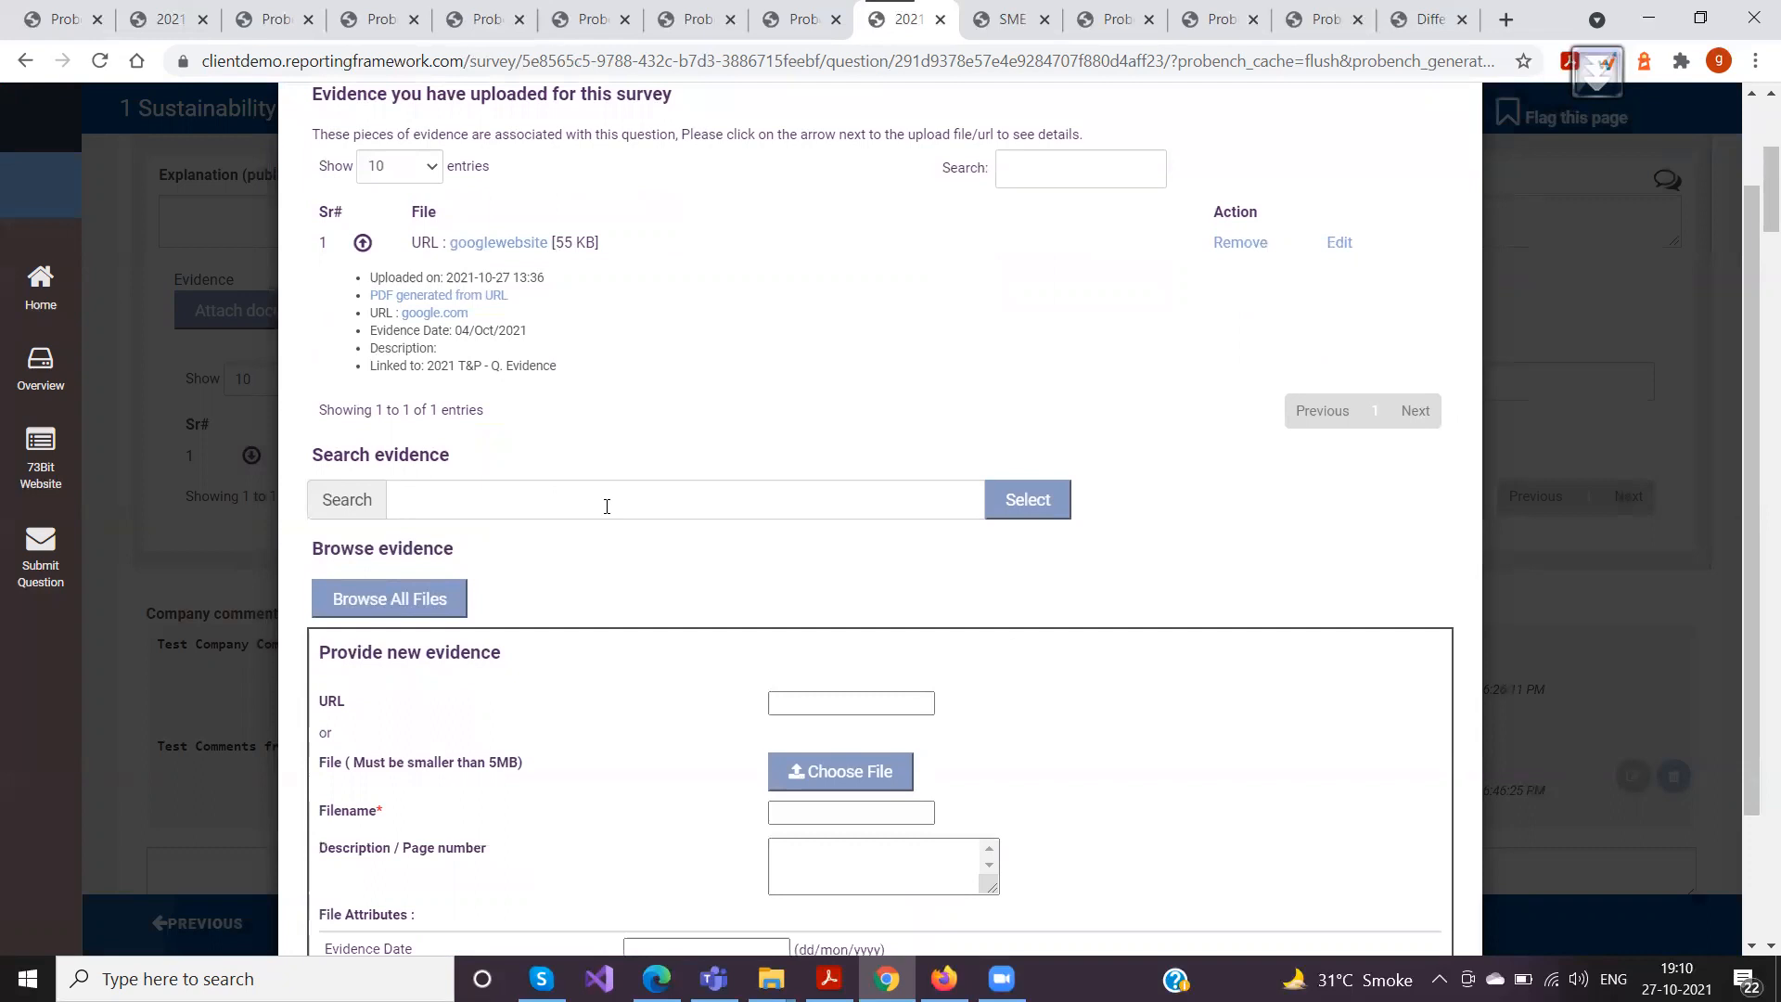
left_click(363, 604)
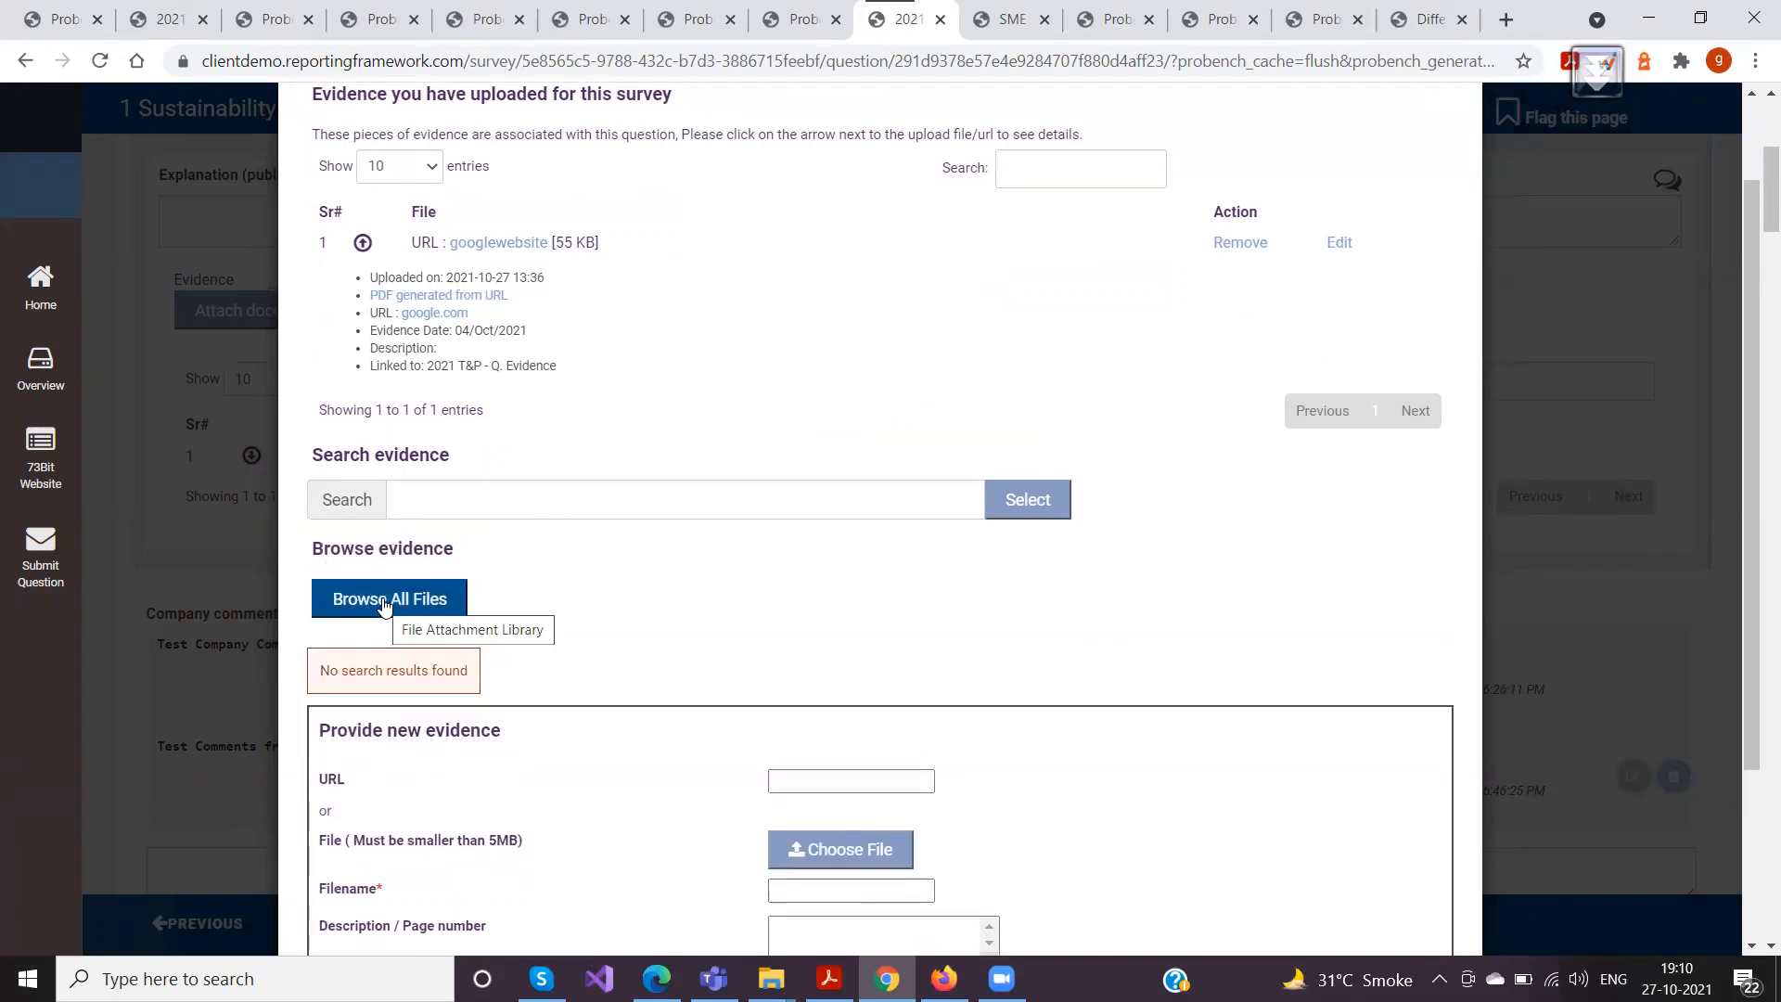
scroll(537, 529, "up", 1)
left_click(1450, 149)
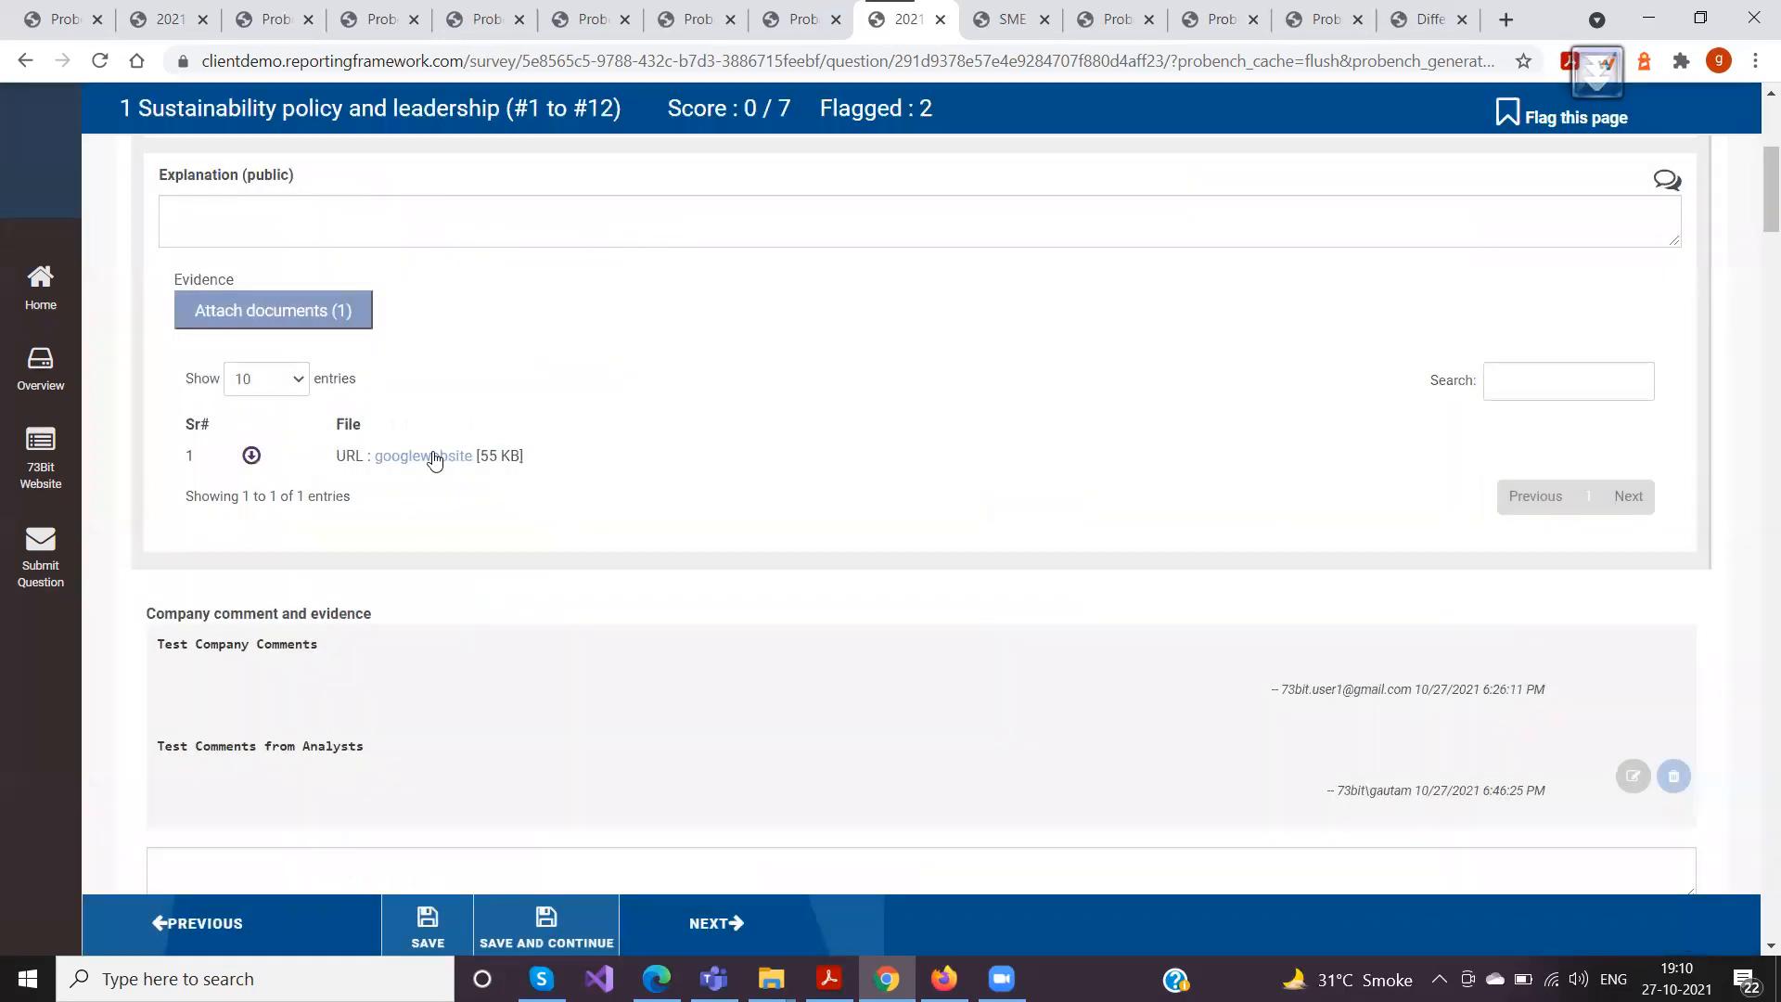
Attach the existing googlewebsite evidence to question O-5 from the list of all library files and close the library
scroll(371, 555, "down", 10)
scroll(376, 555, "down", 3)
left_click(289, 510)
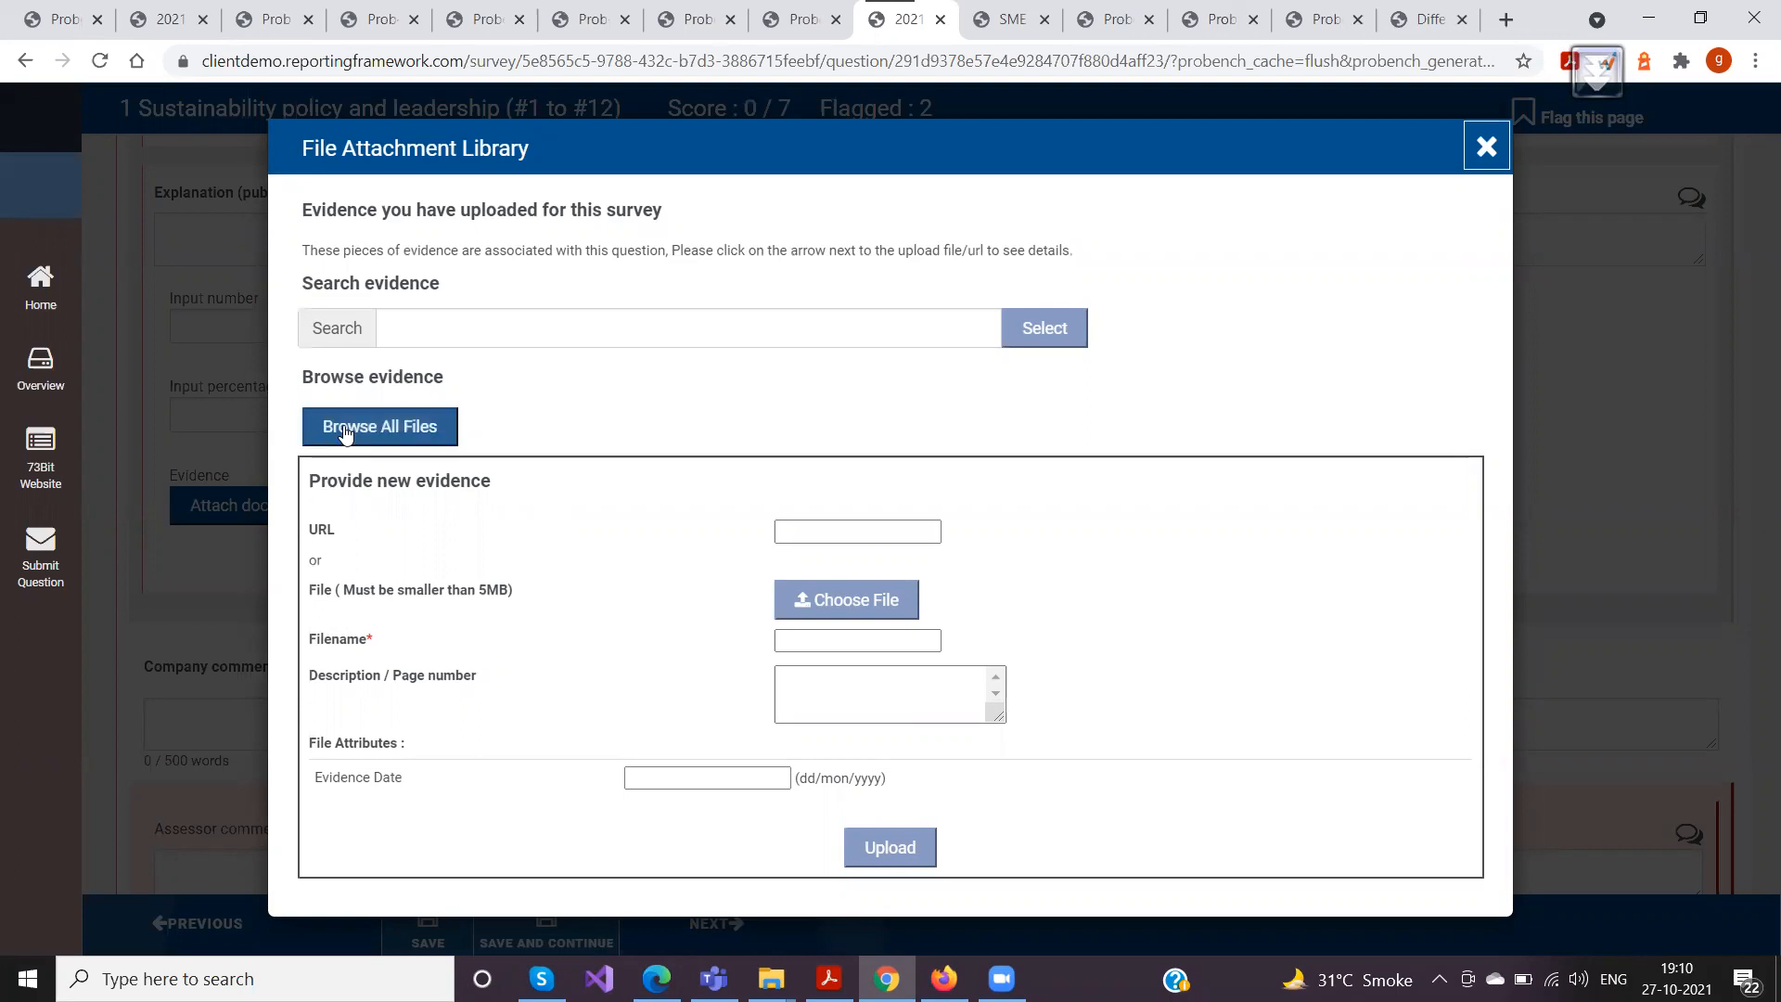
left_click(374, 436)
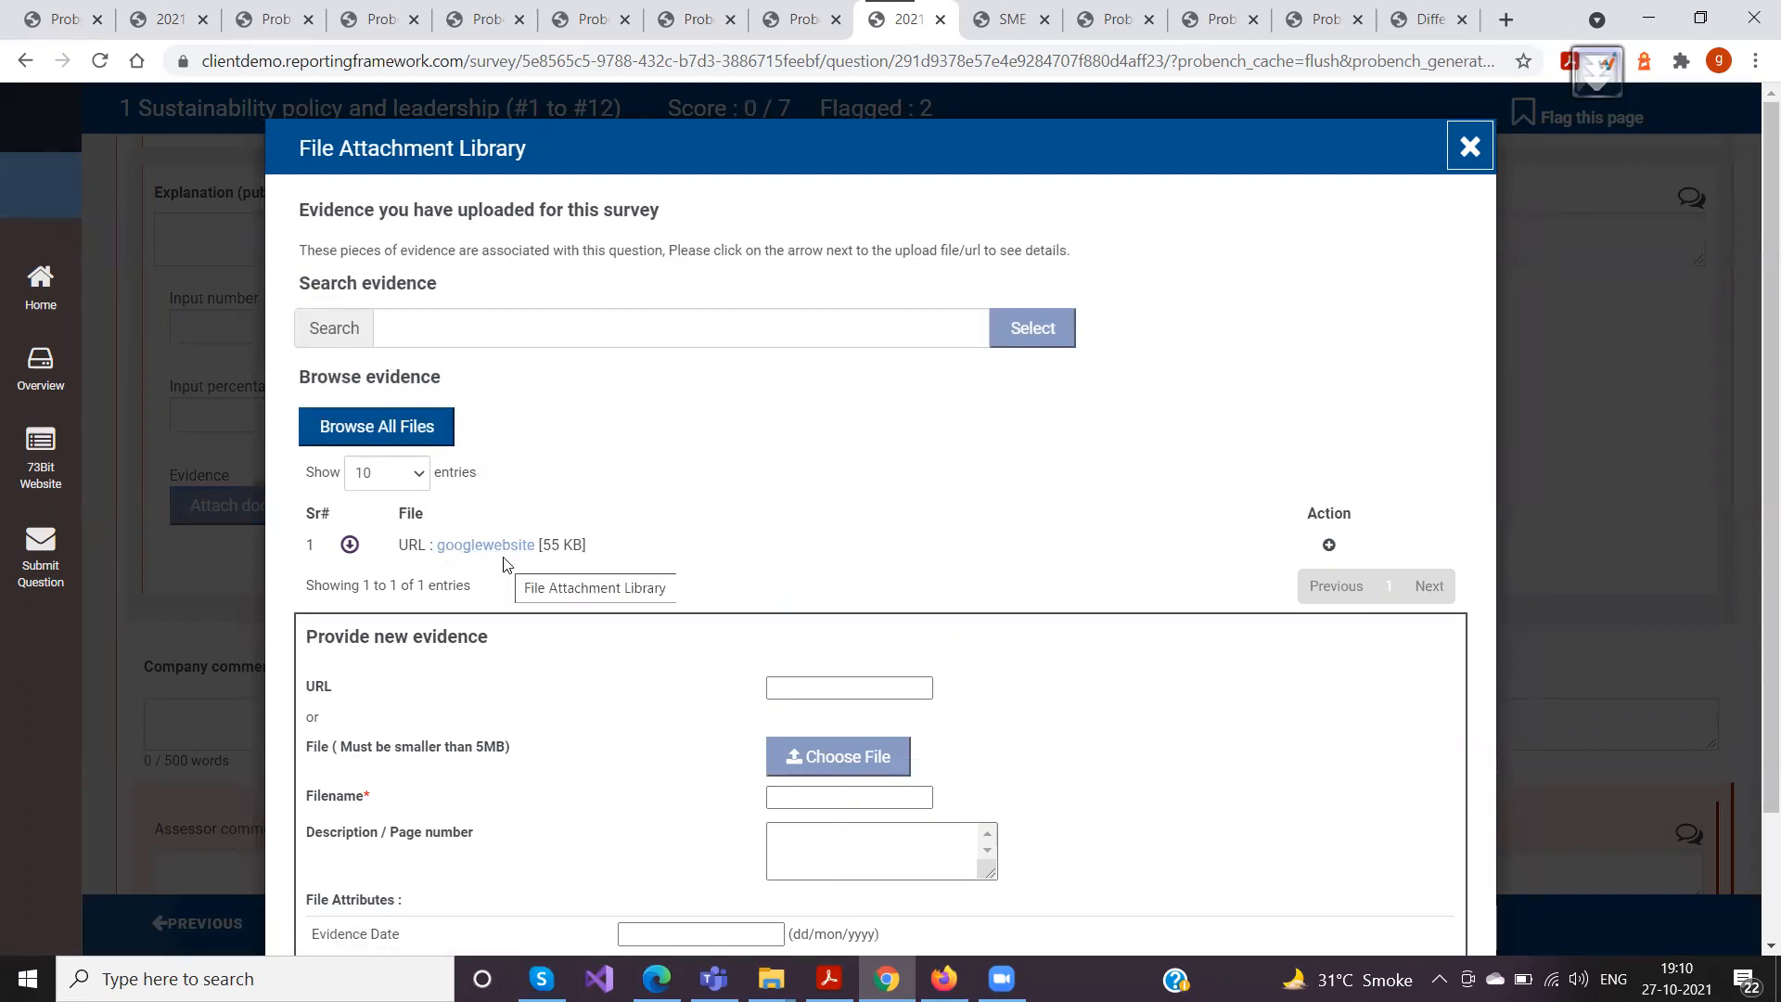
left_click(1330, 547)
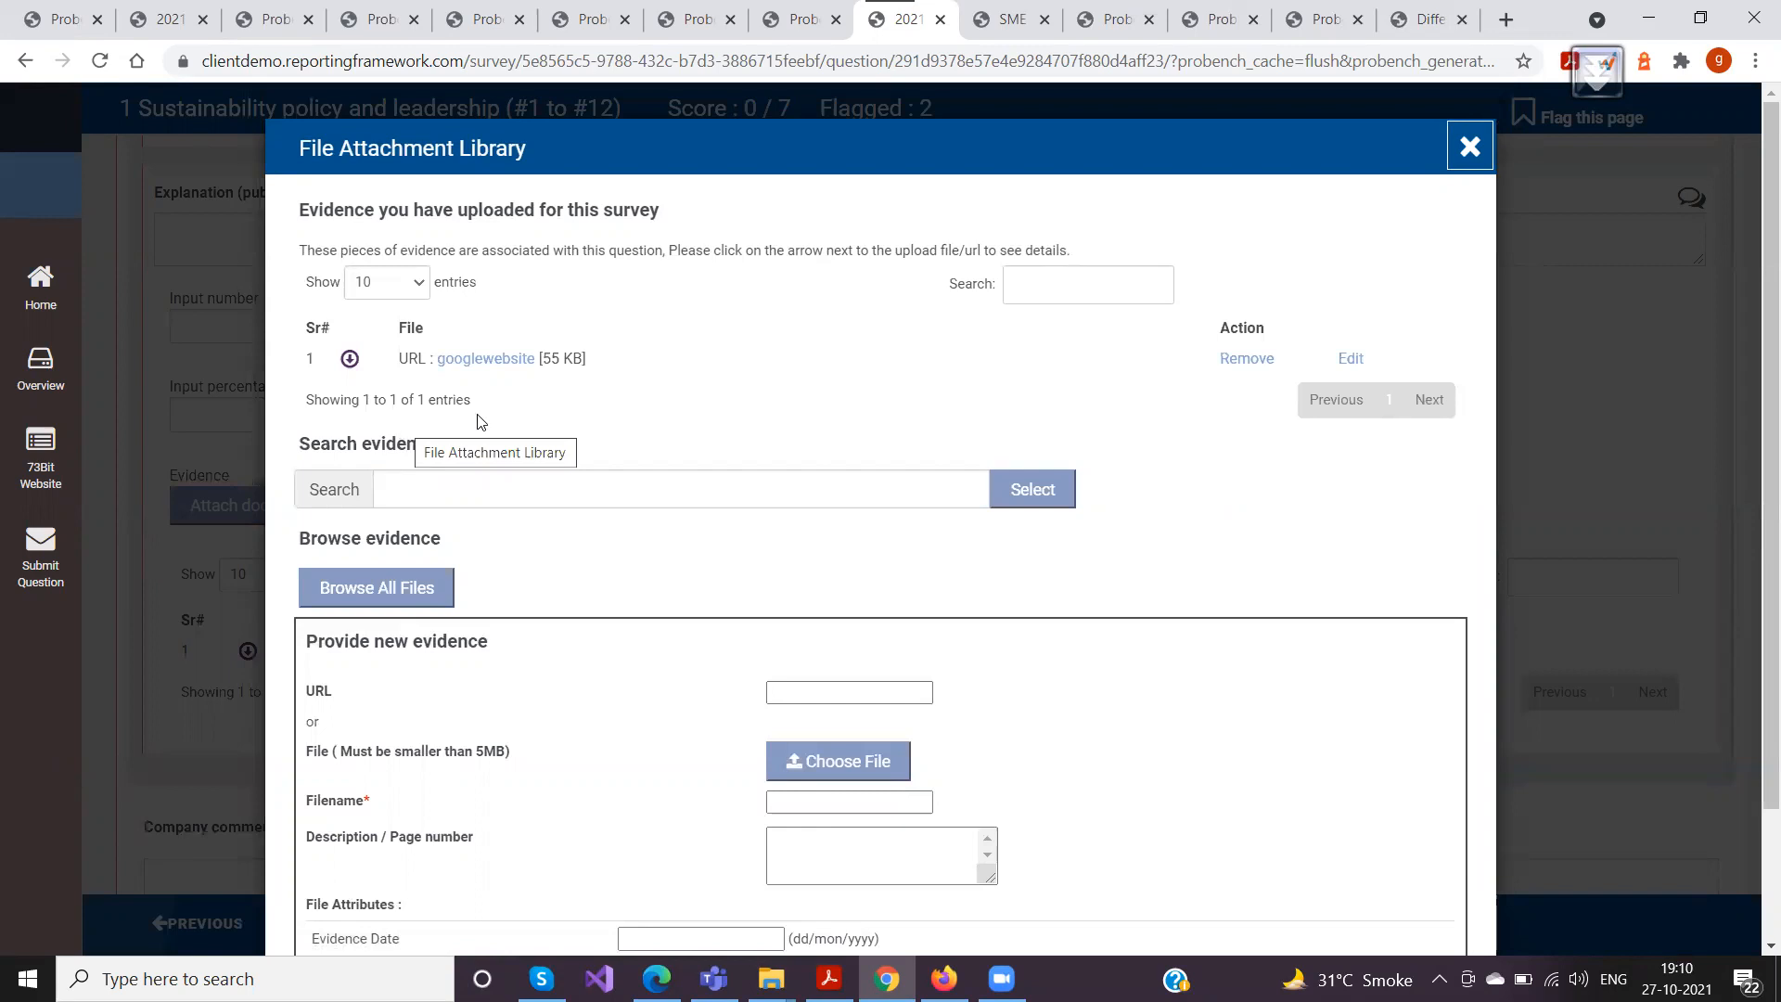
left_click(1470, 147)
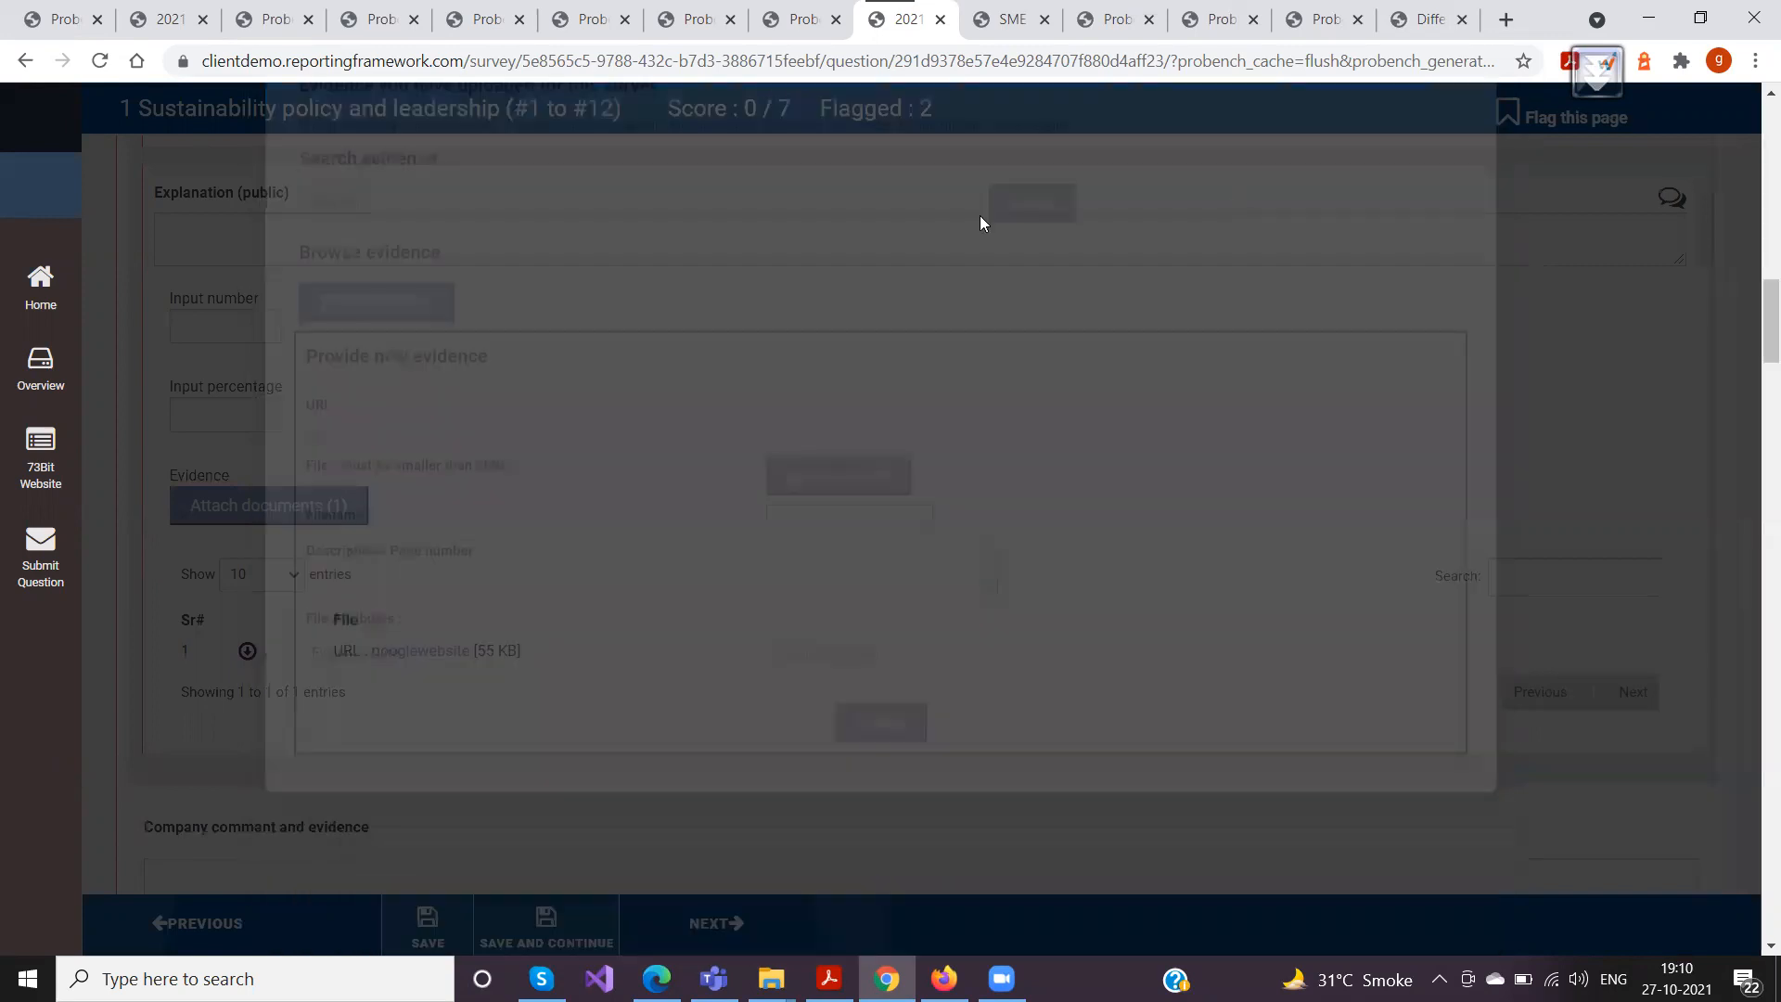
Search the attachment library of question Pr-7 for "google" and attach the googlewebsite evidence to it
scroll(345, 423, "down", 10)
scroll(352, 420, "down", 5)
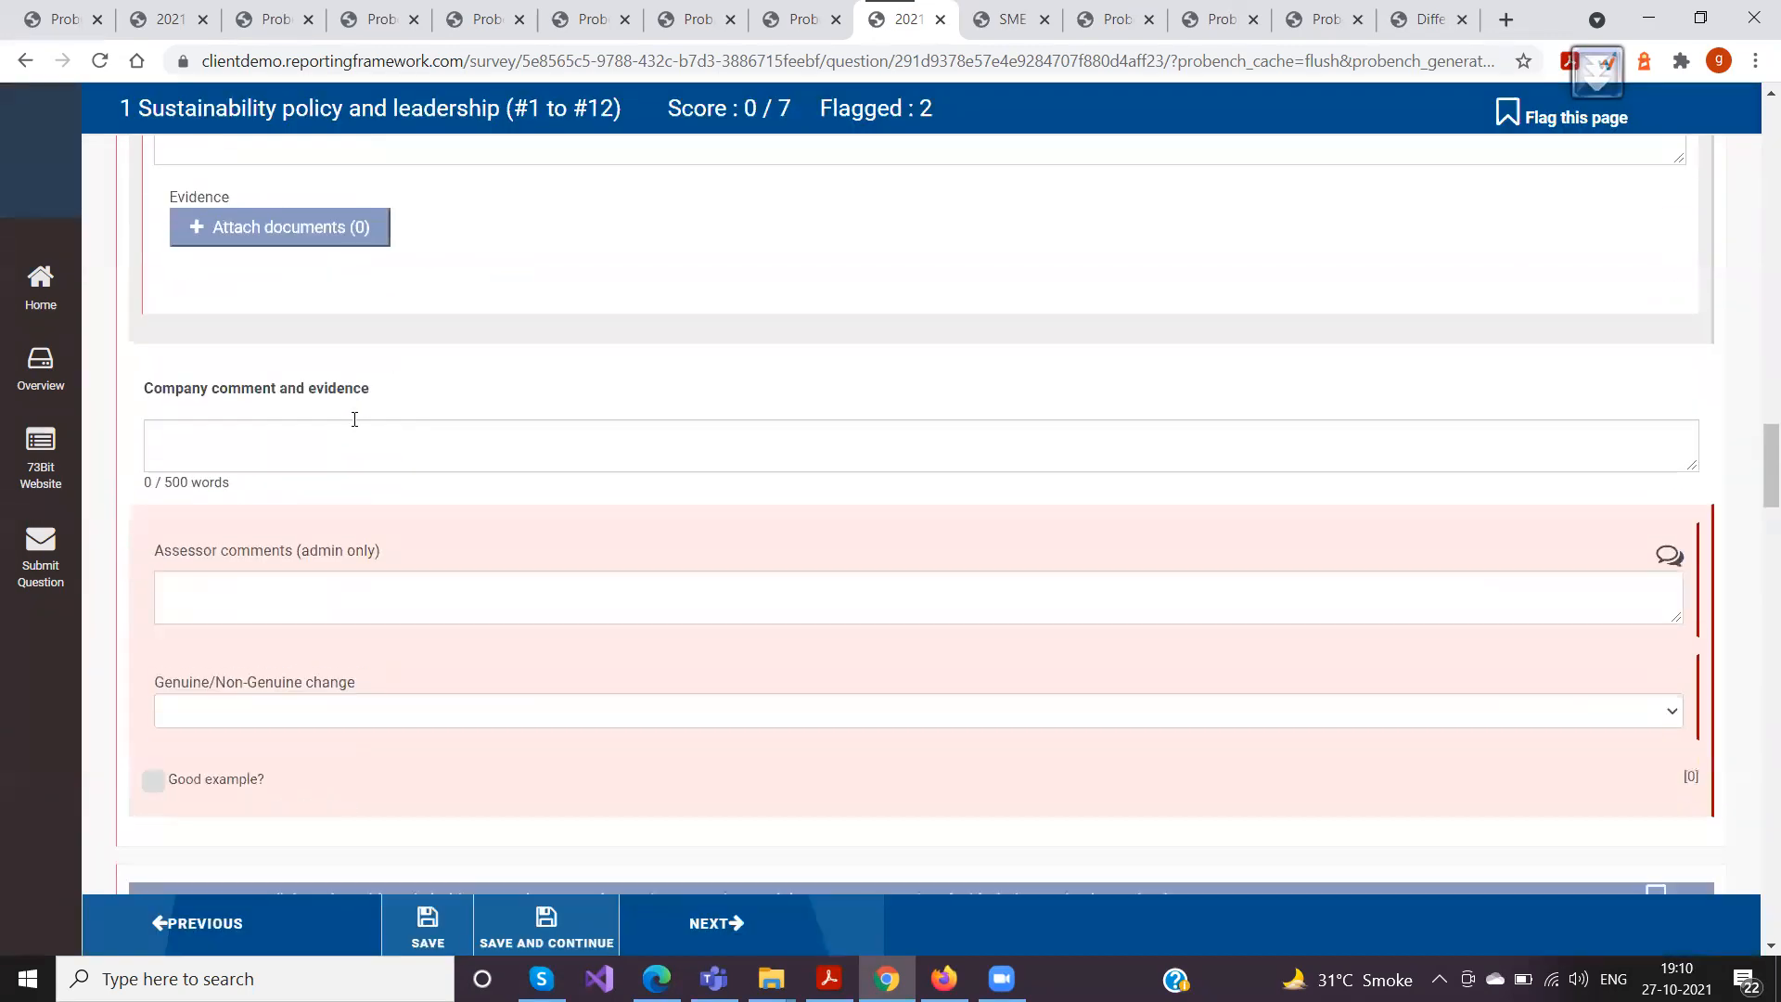
scroll(354, 414, "up", 1)
left_click(289, 357)
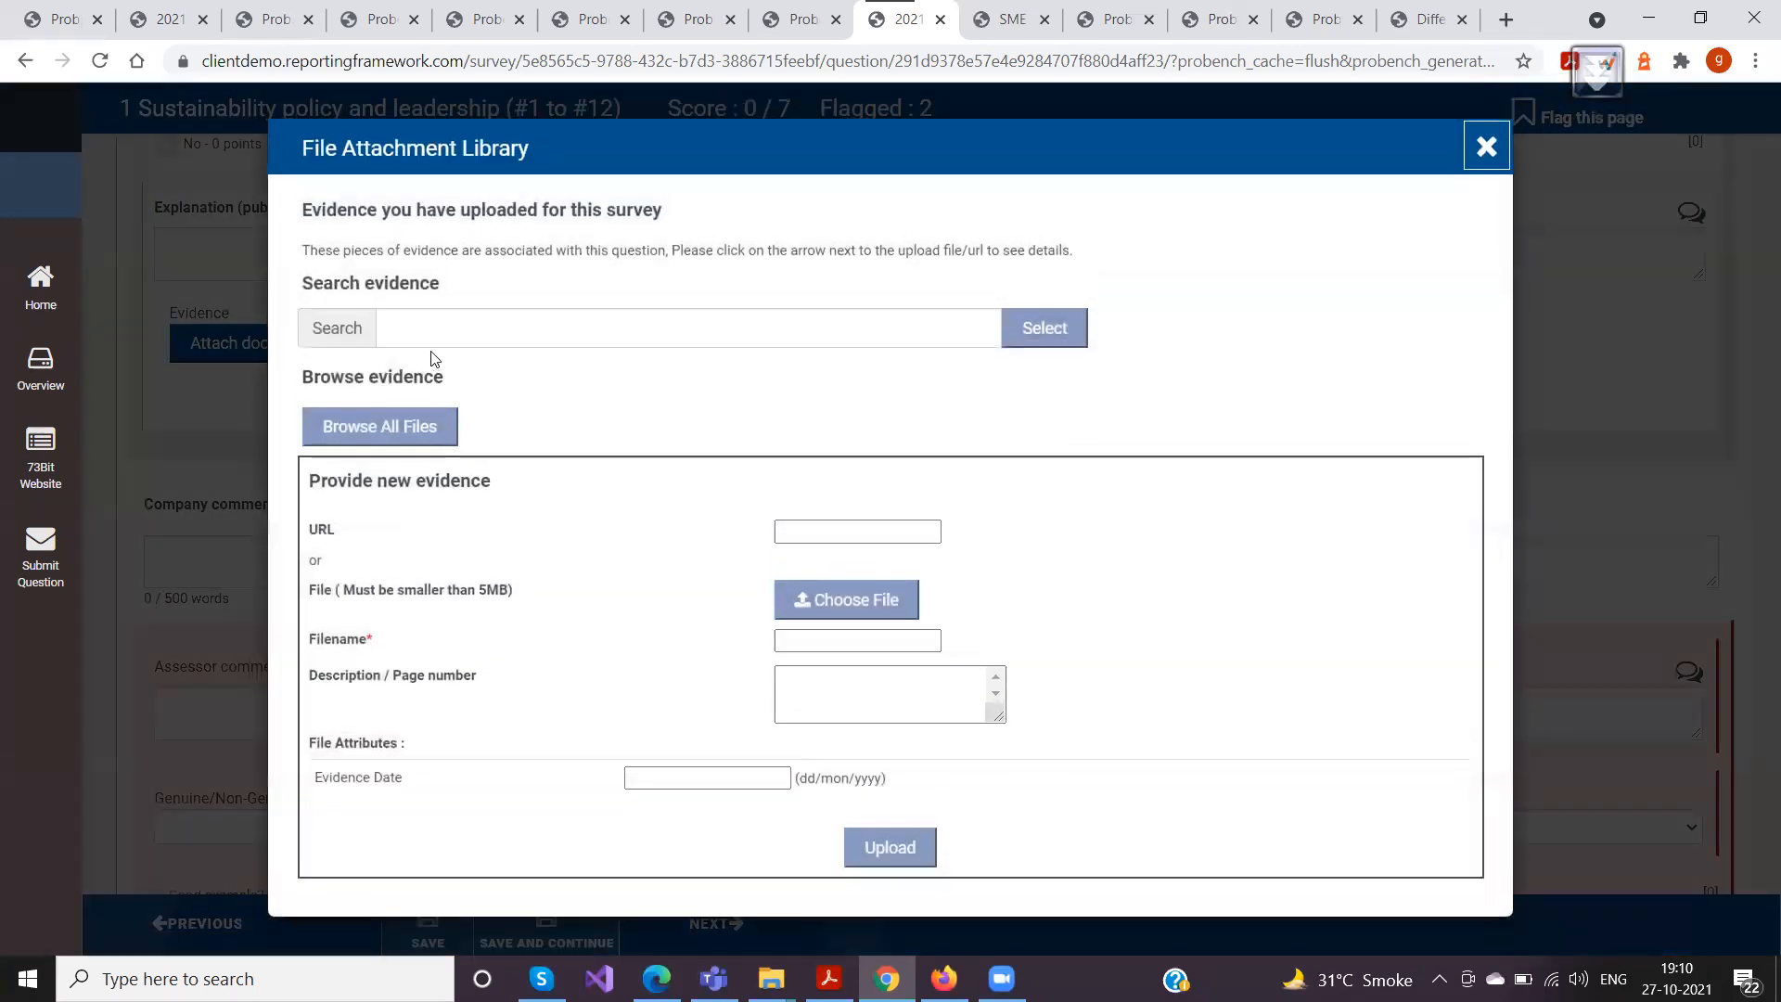
left_click(440, 324)
type("google")
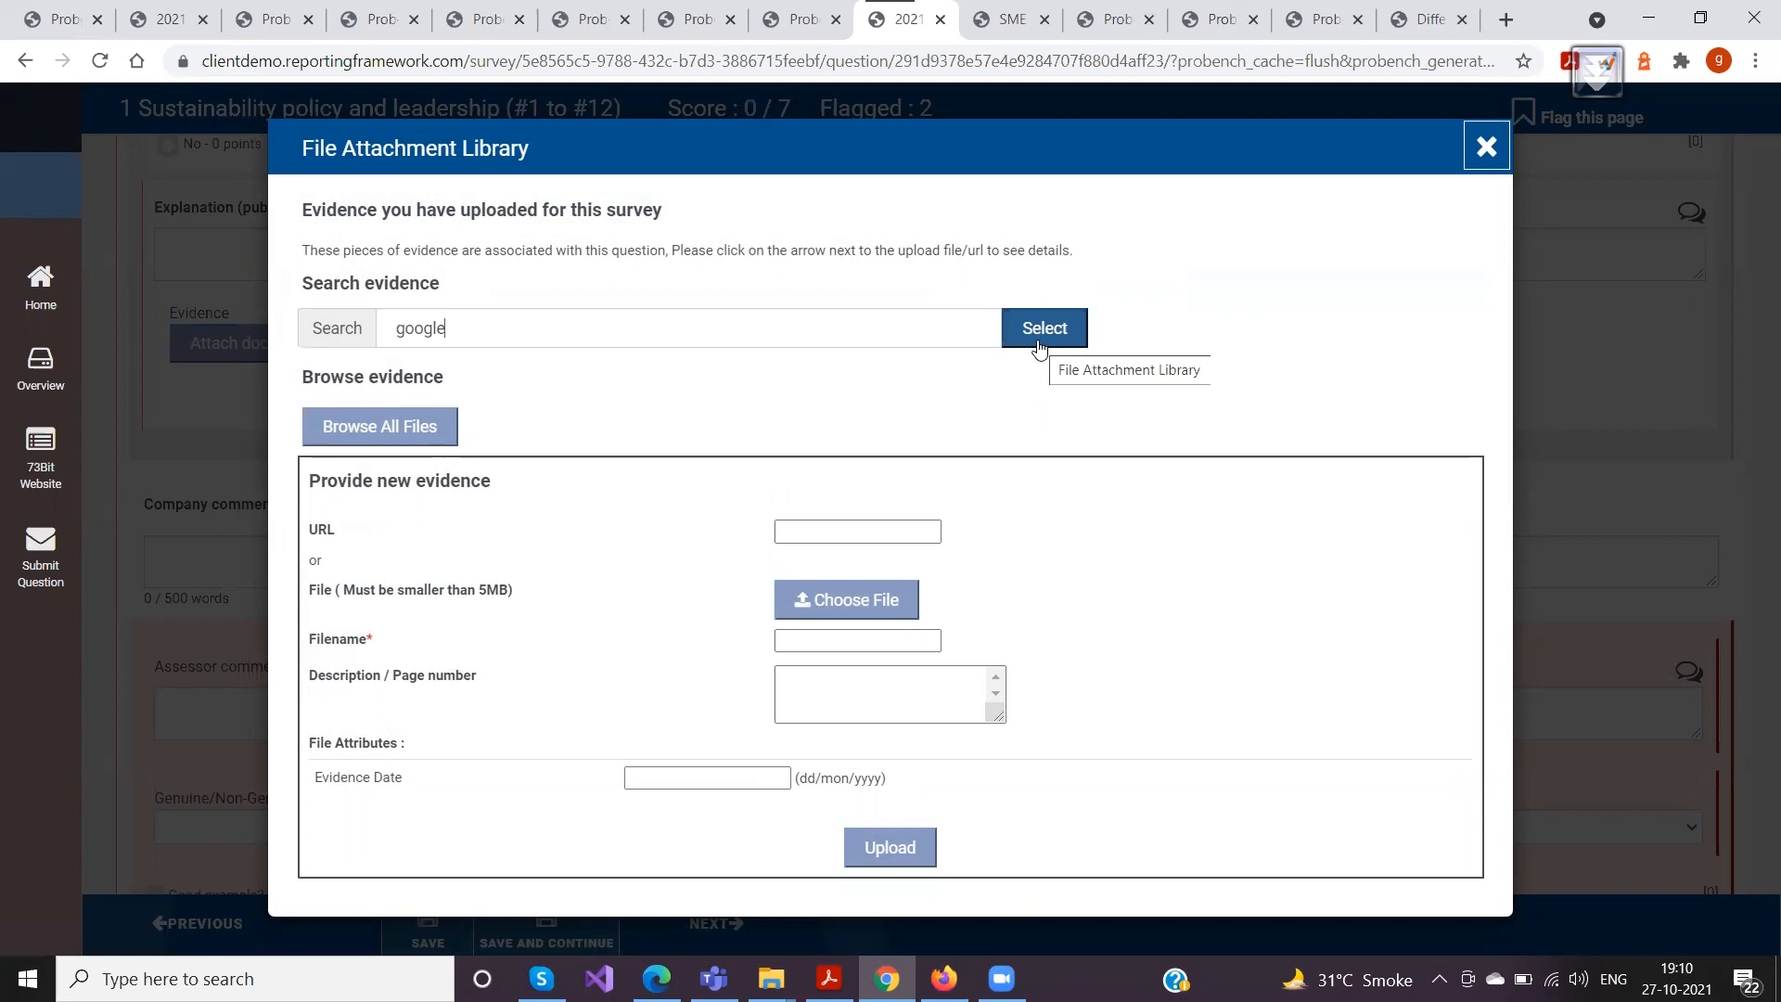
left_click(1039, 349)
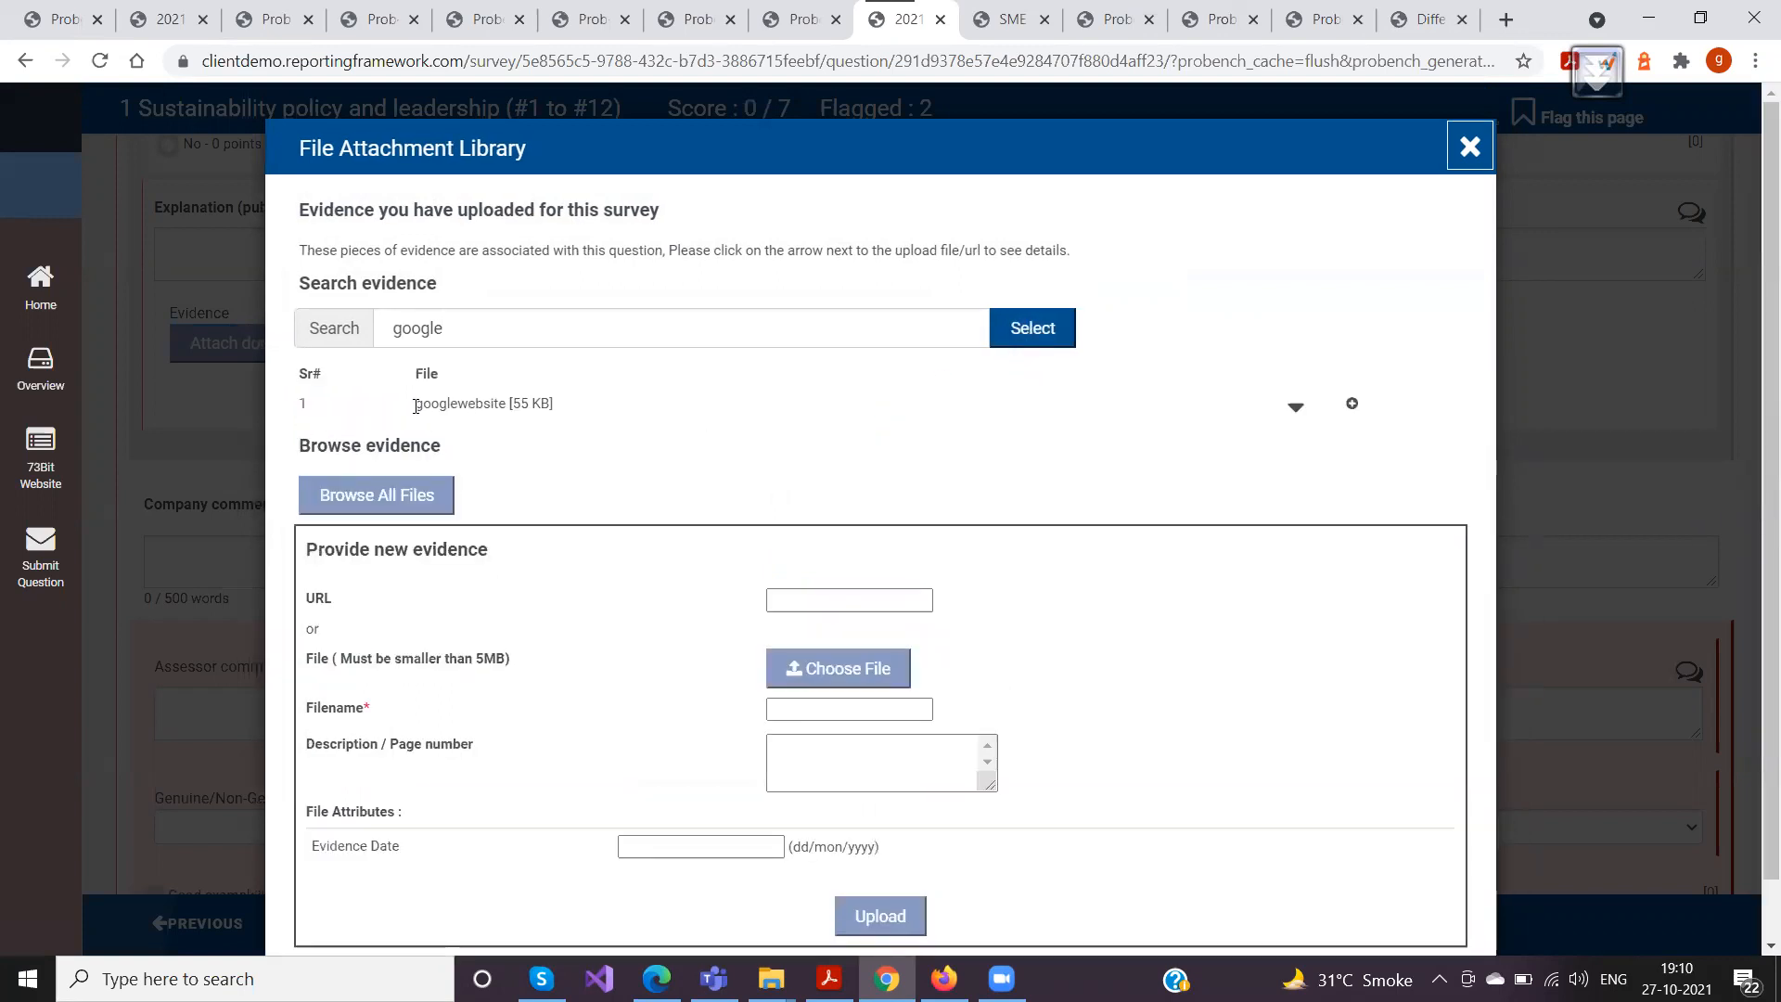
left_click(1351, 408)
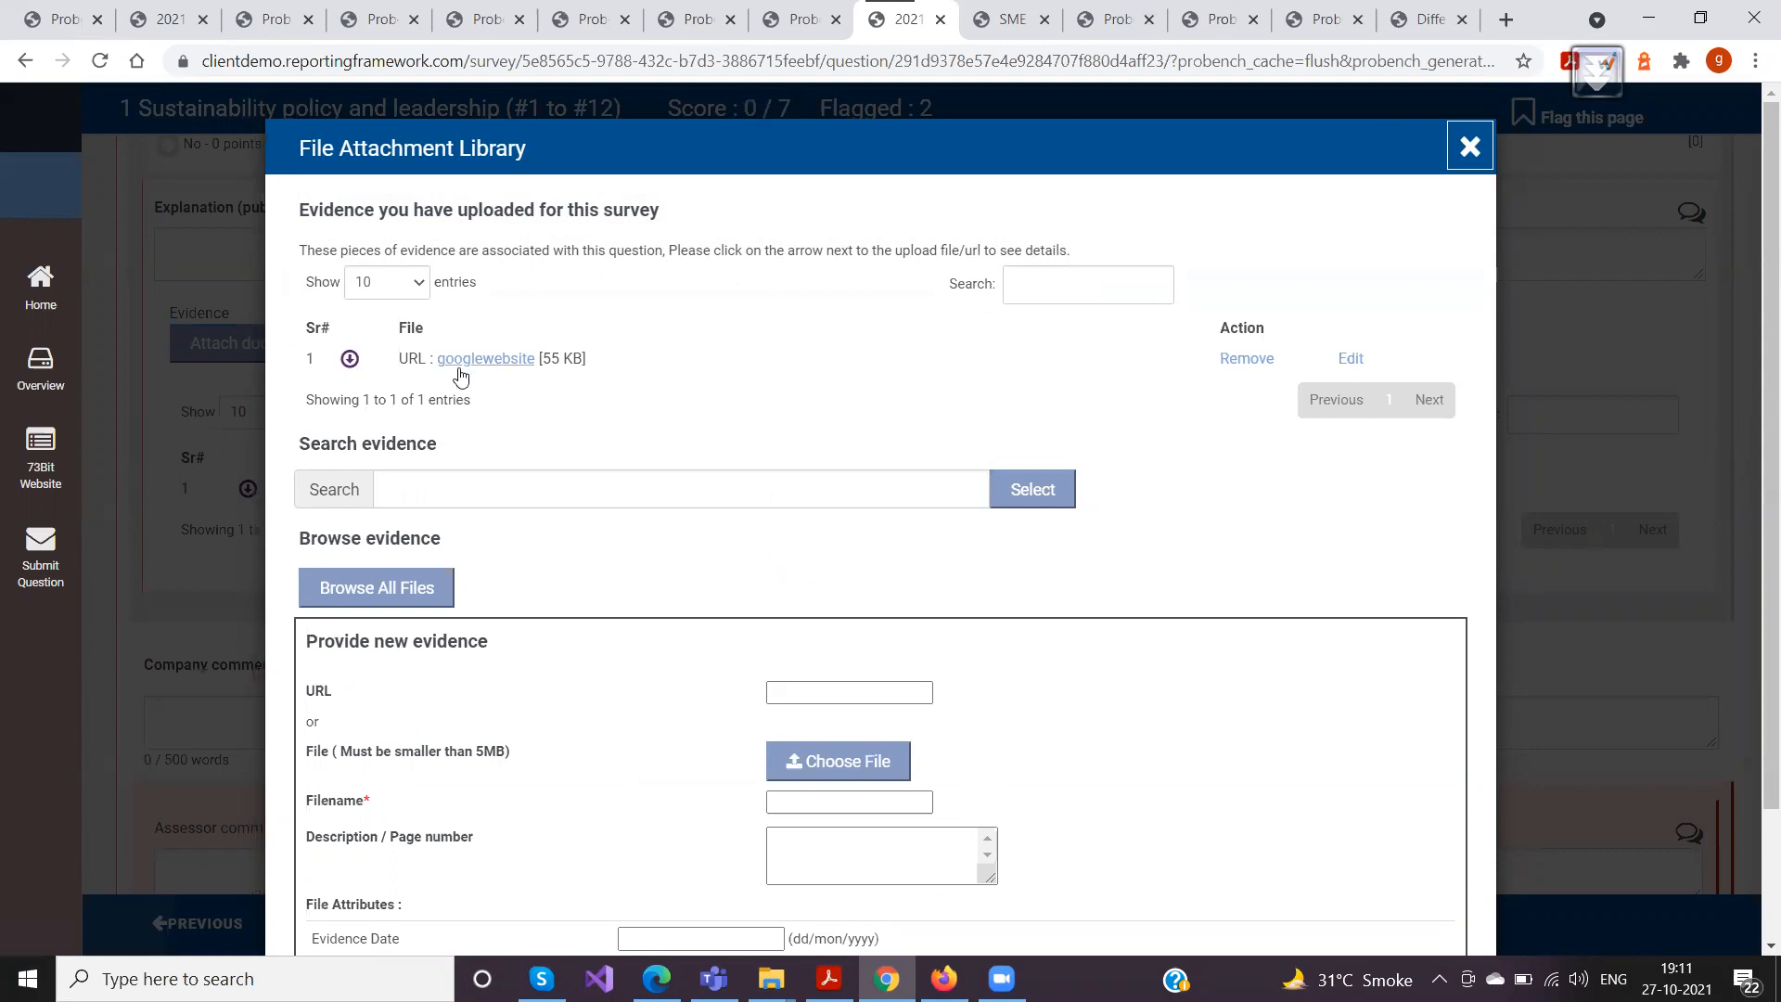
Describe the evidence attached to Pr-7 as "Refer to Page 40", save it, review its details and close the library
left_click(1352, 360)
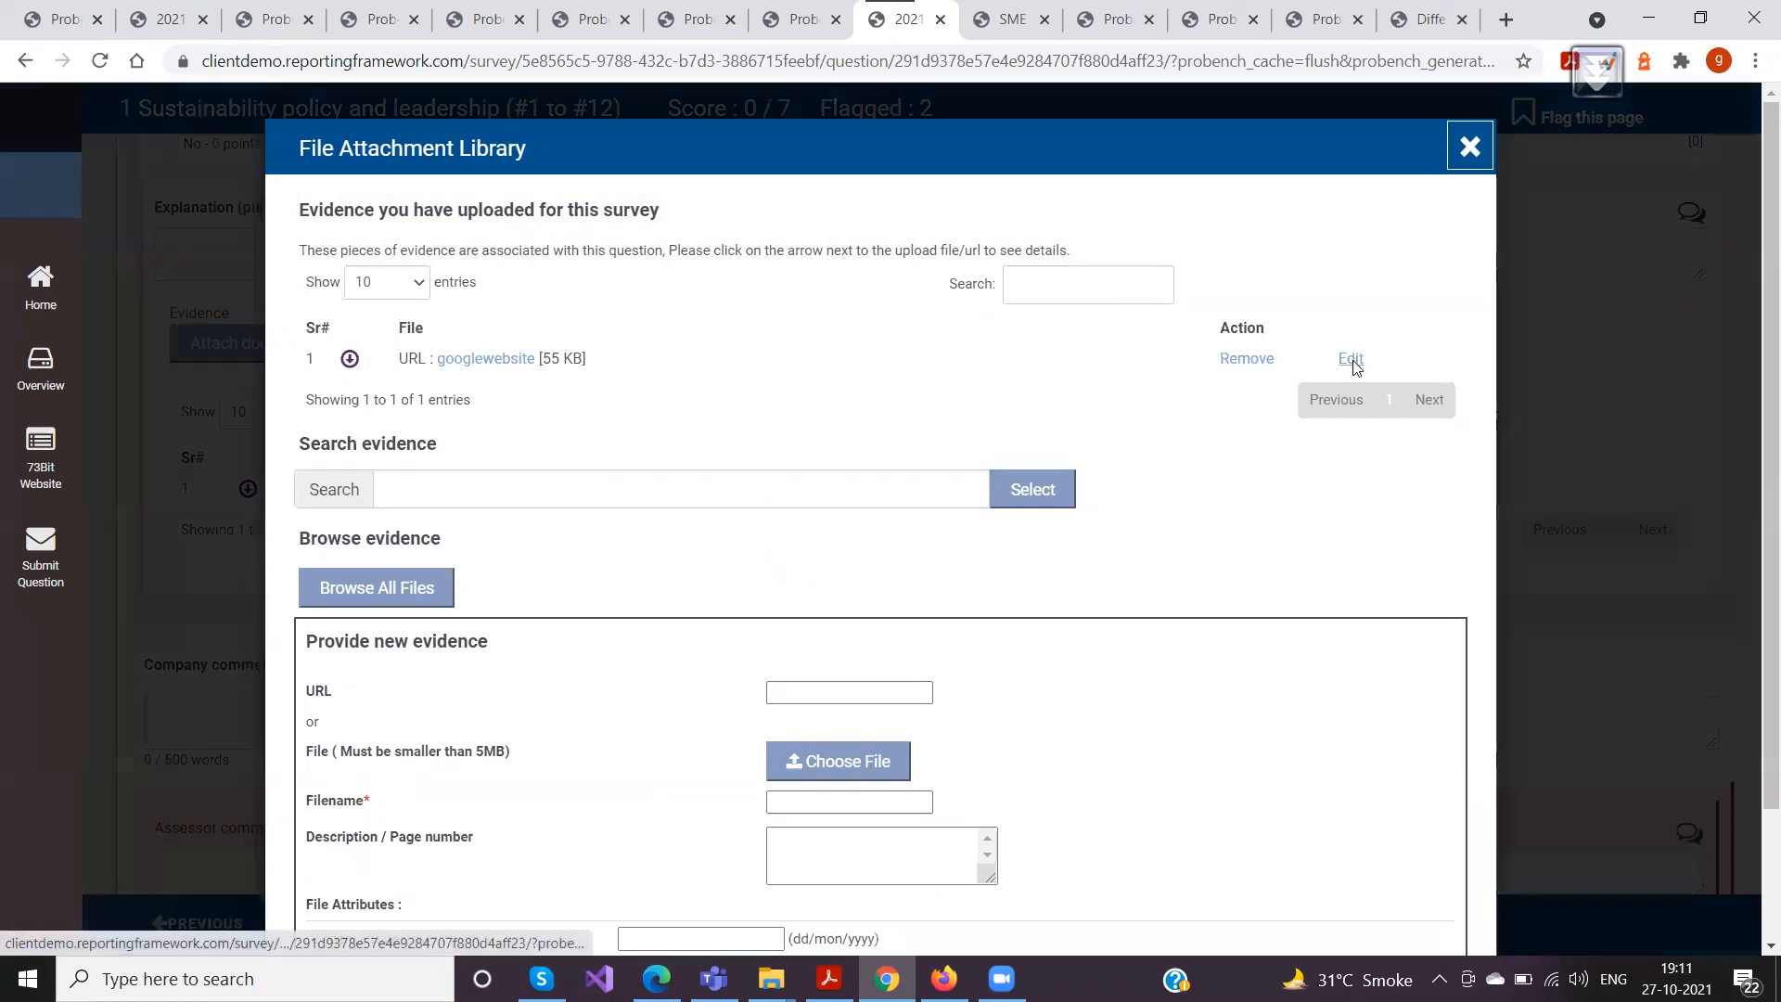
left_click(378, 258)
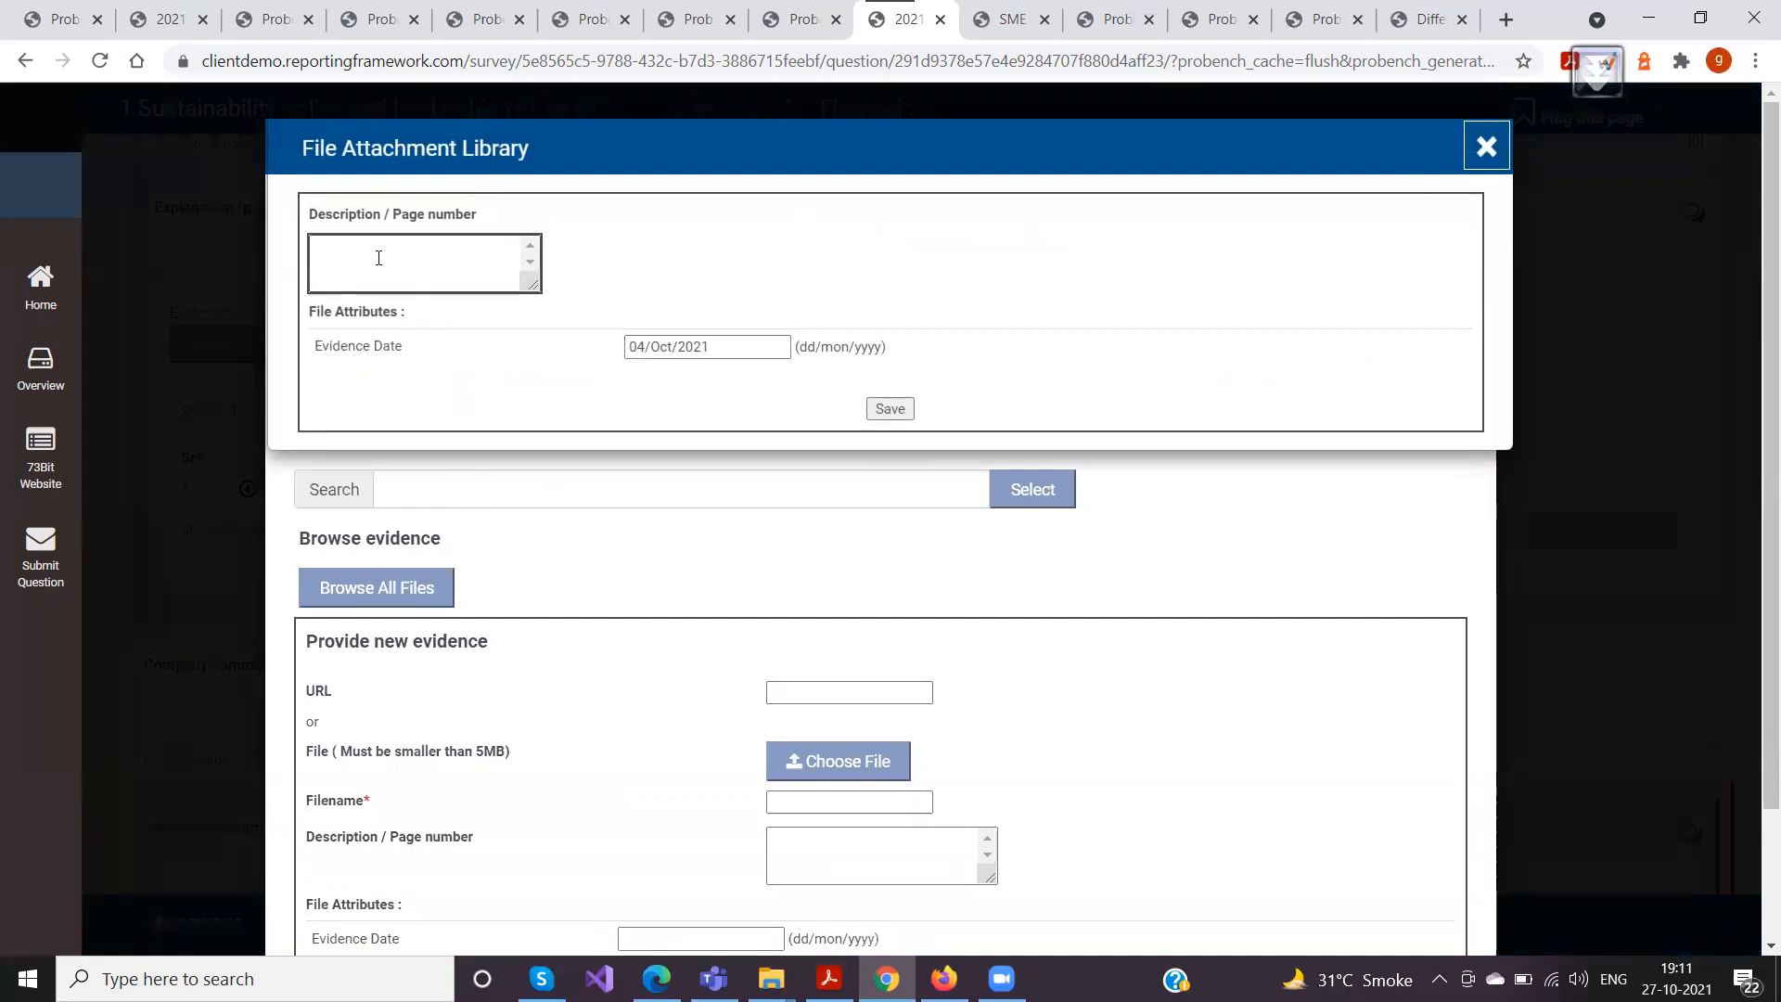
type("Refer to page 40")
left_click(892, 410)
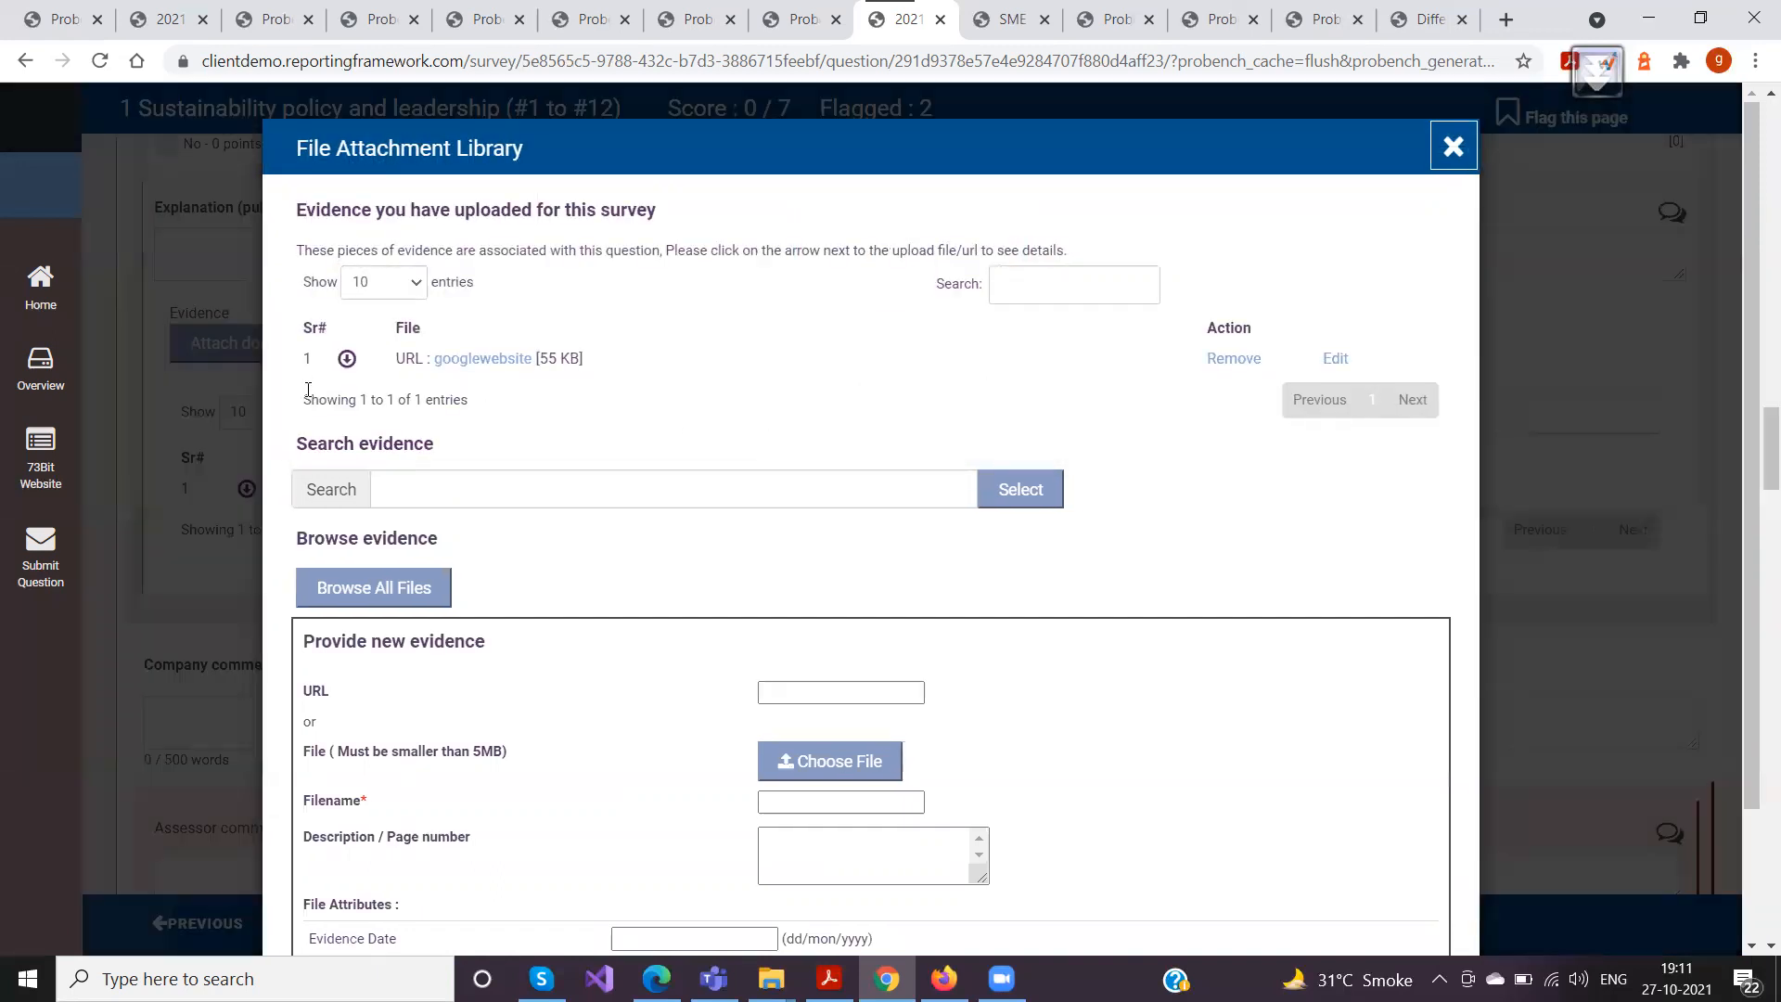
left_click(347, 359)
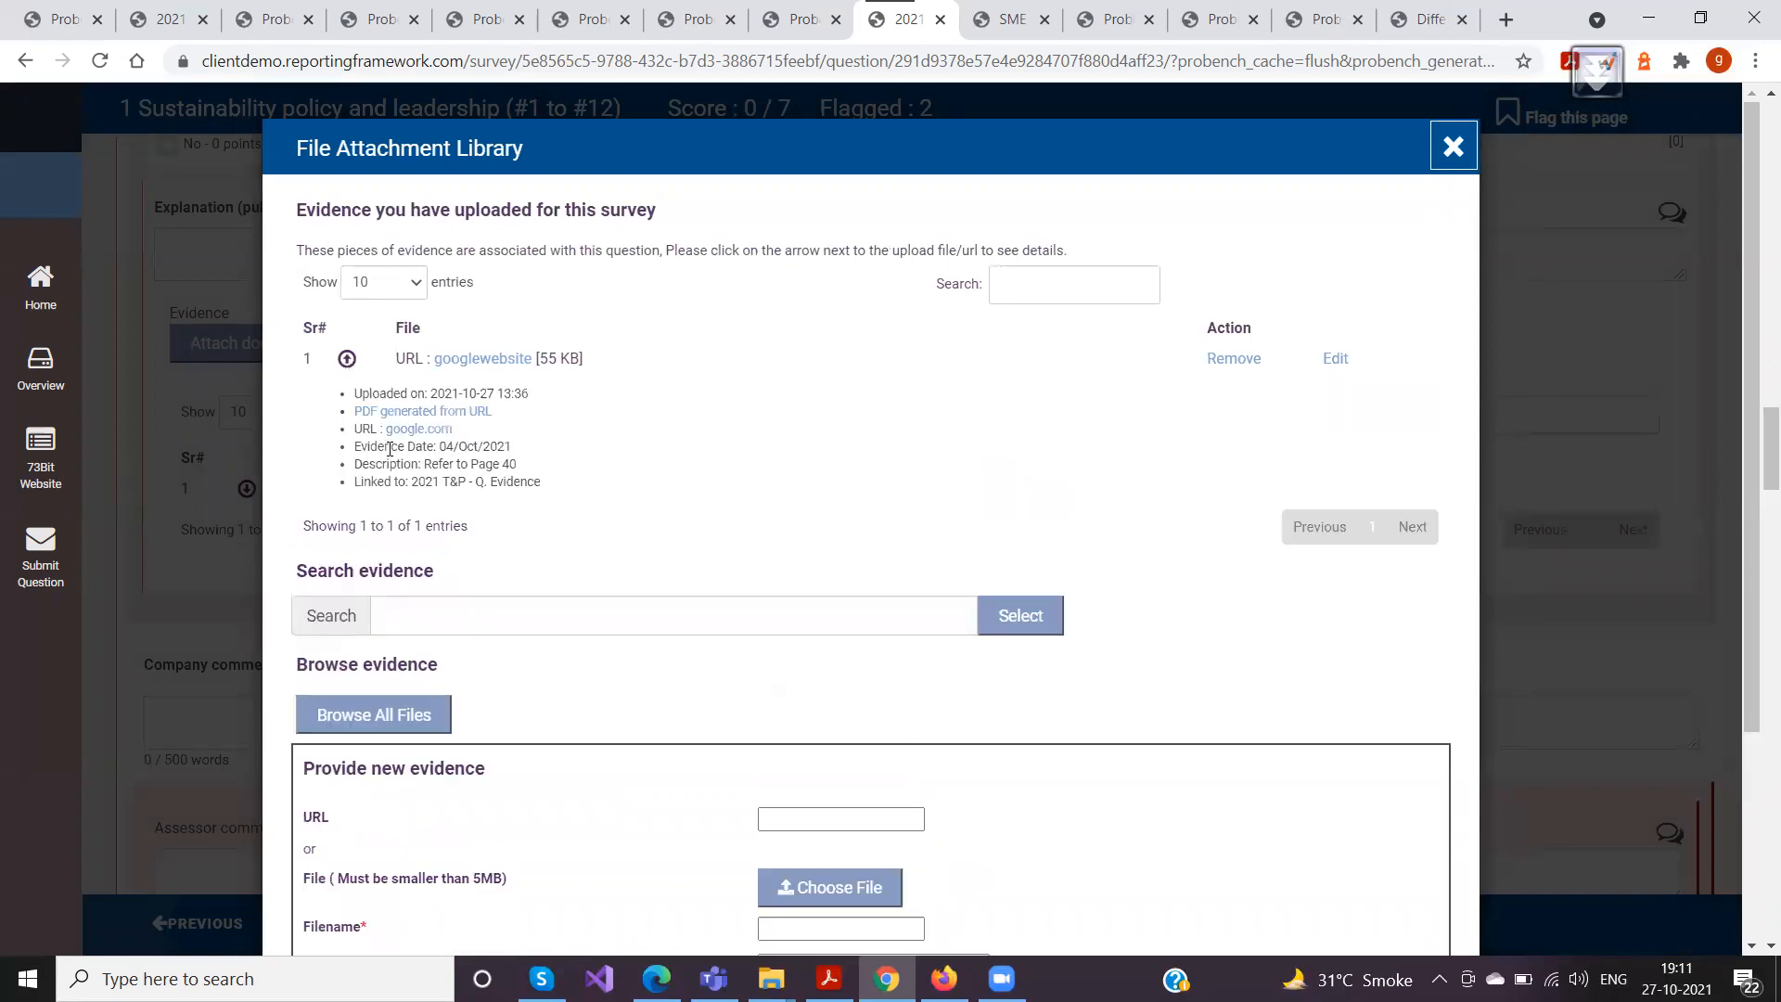
left_click_drag(523, 465, 352, 467)
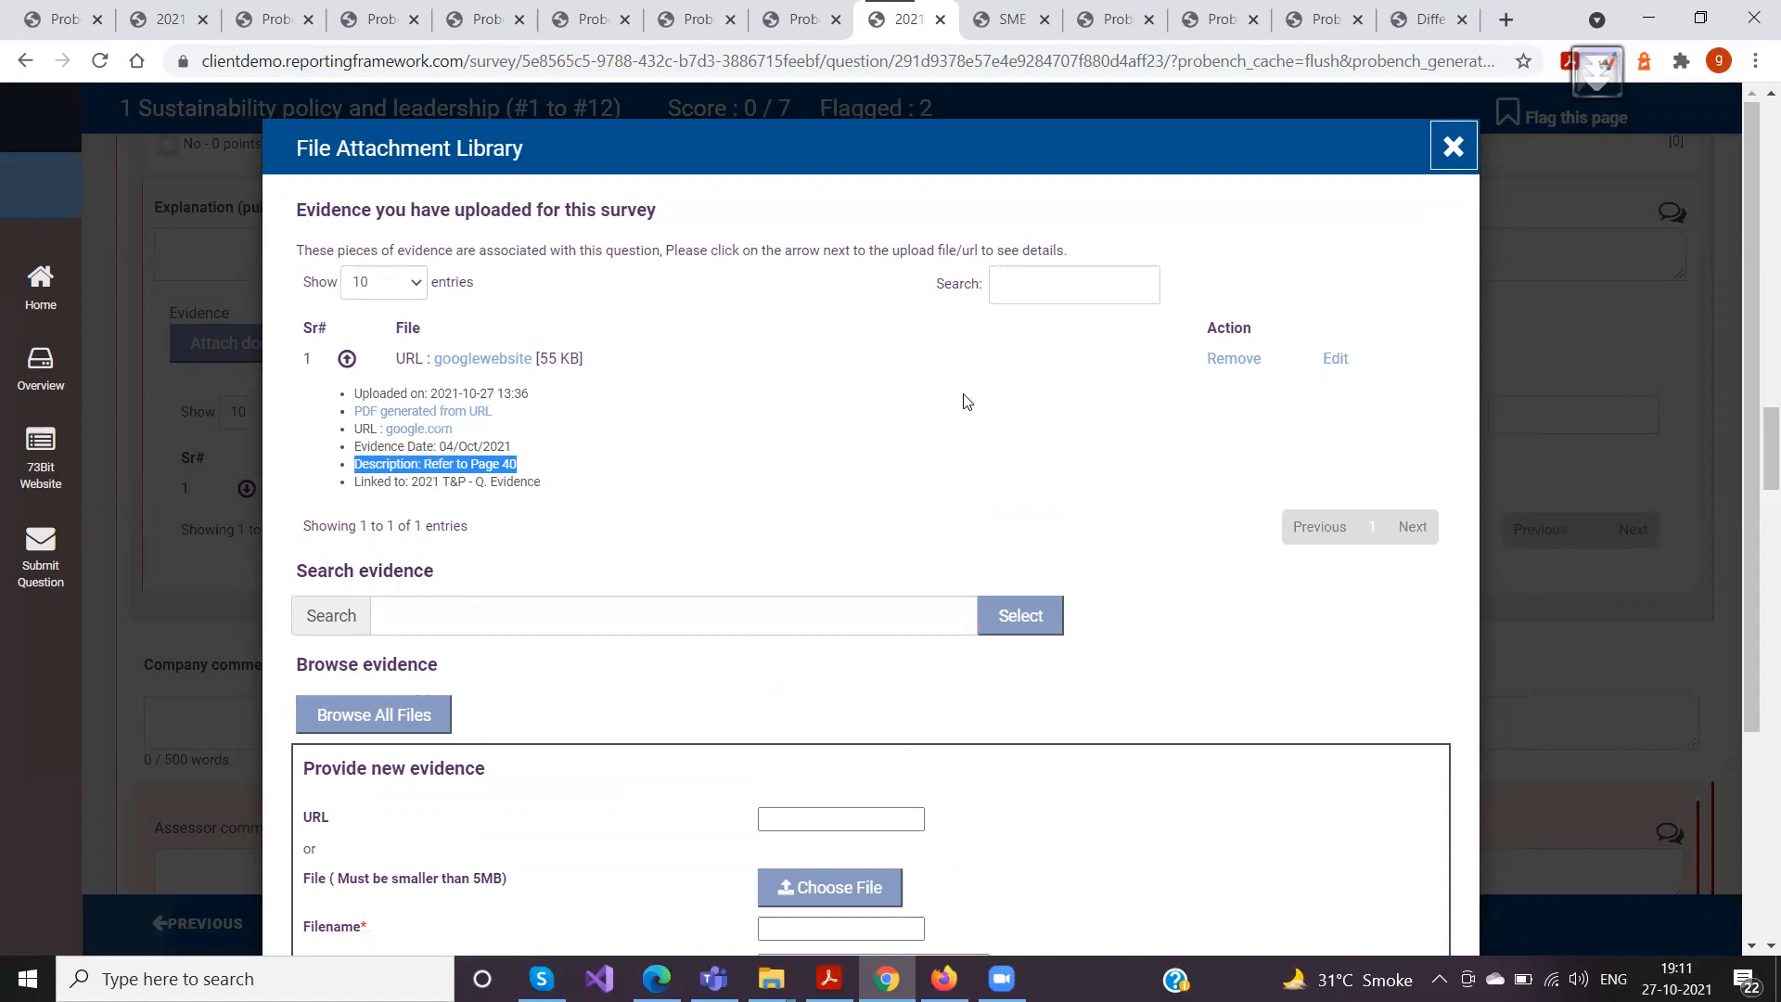
left_click(1454, 147)
Return to question O-3, examine the details of its googlewebsite evidence in the attachment library and close the library
scroll(494, 522, "up", 6)
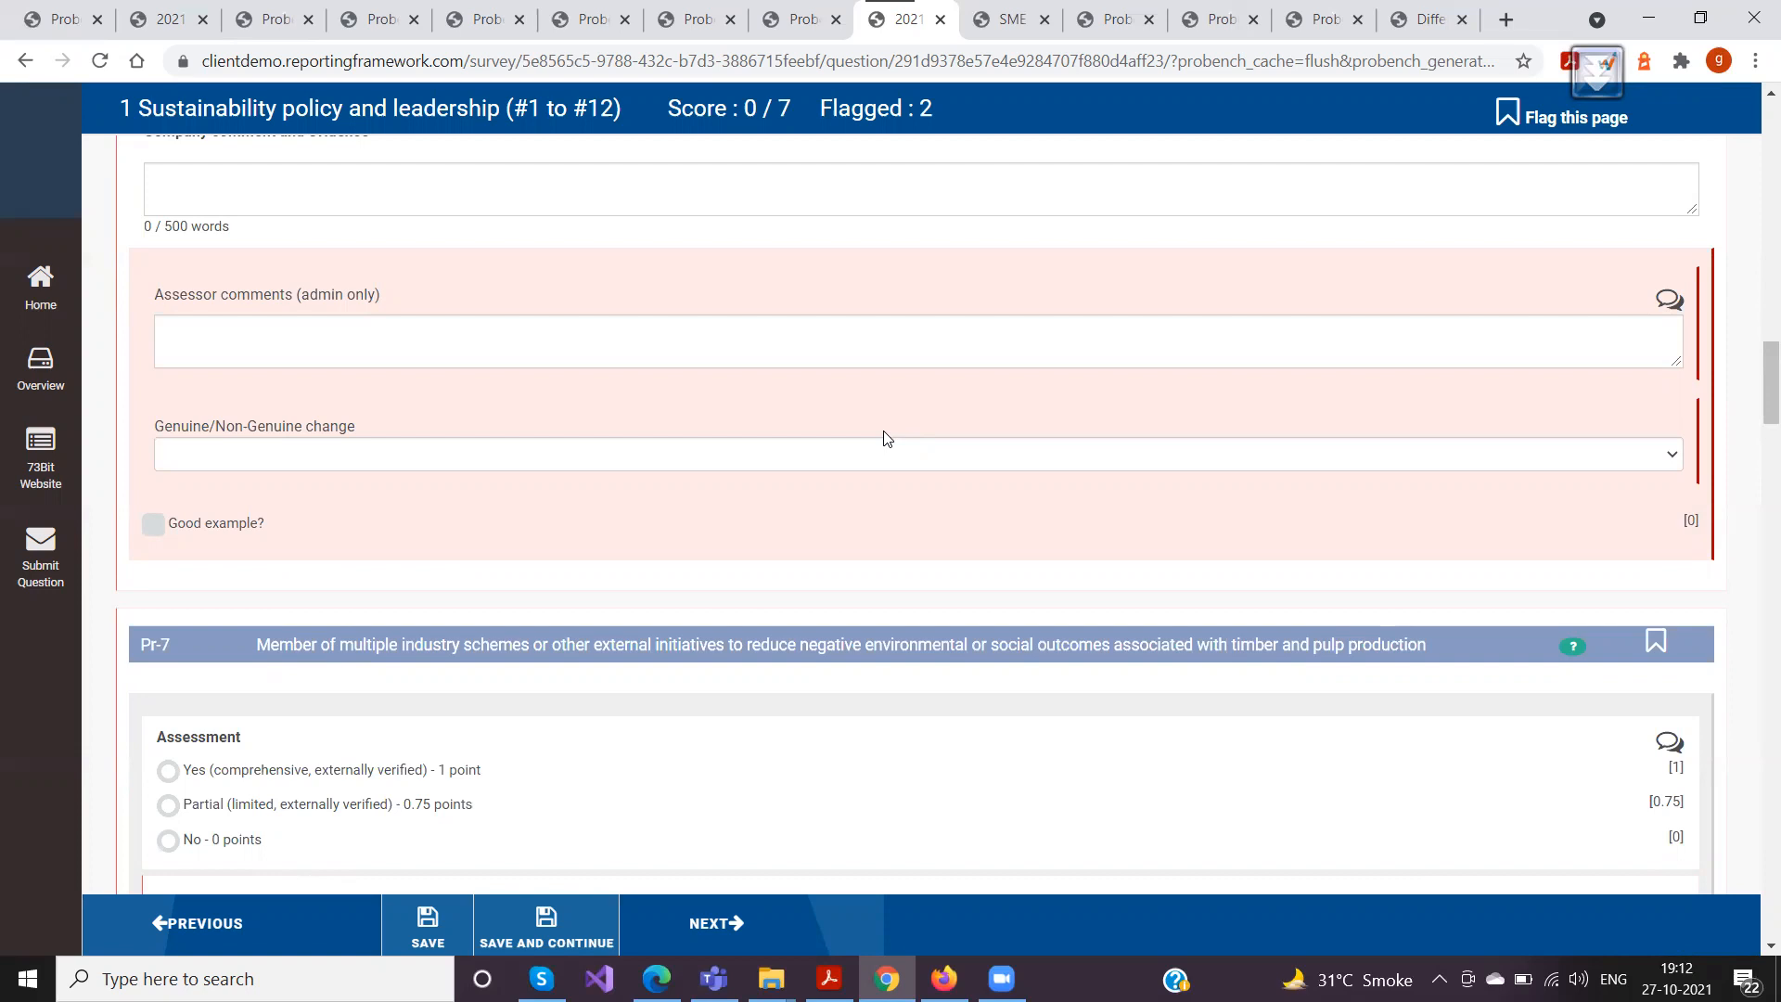
scroll(628, 371, "up", 15)
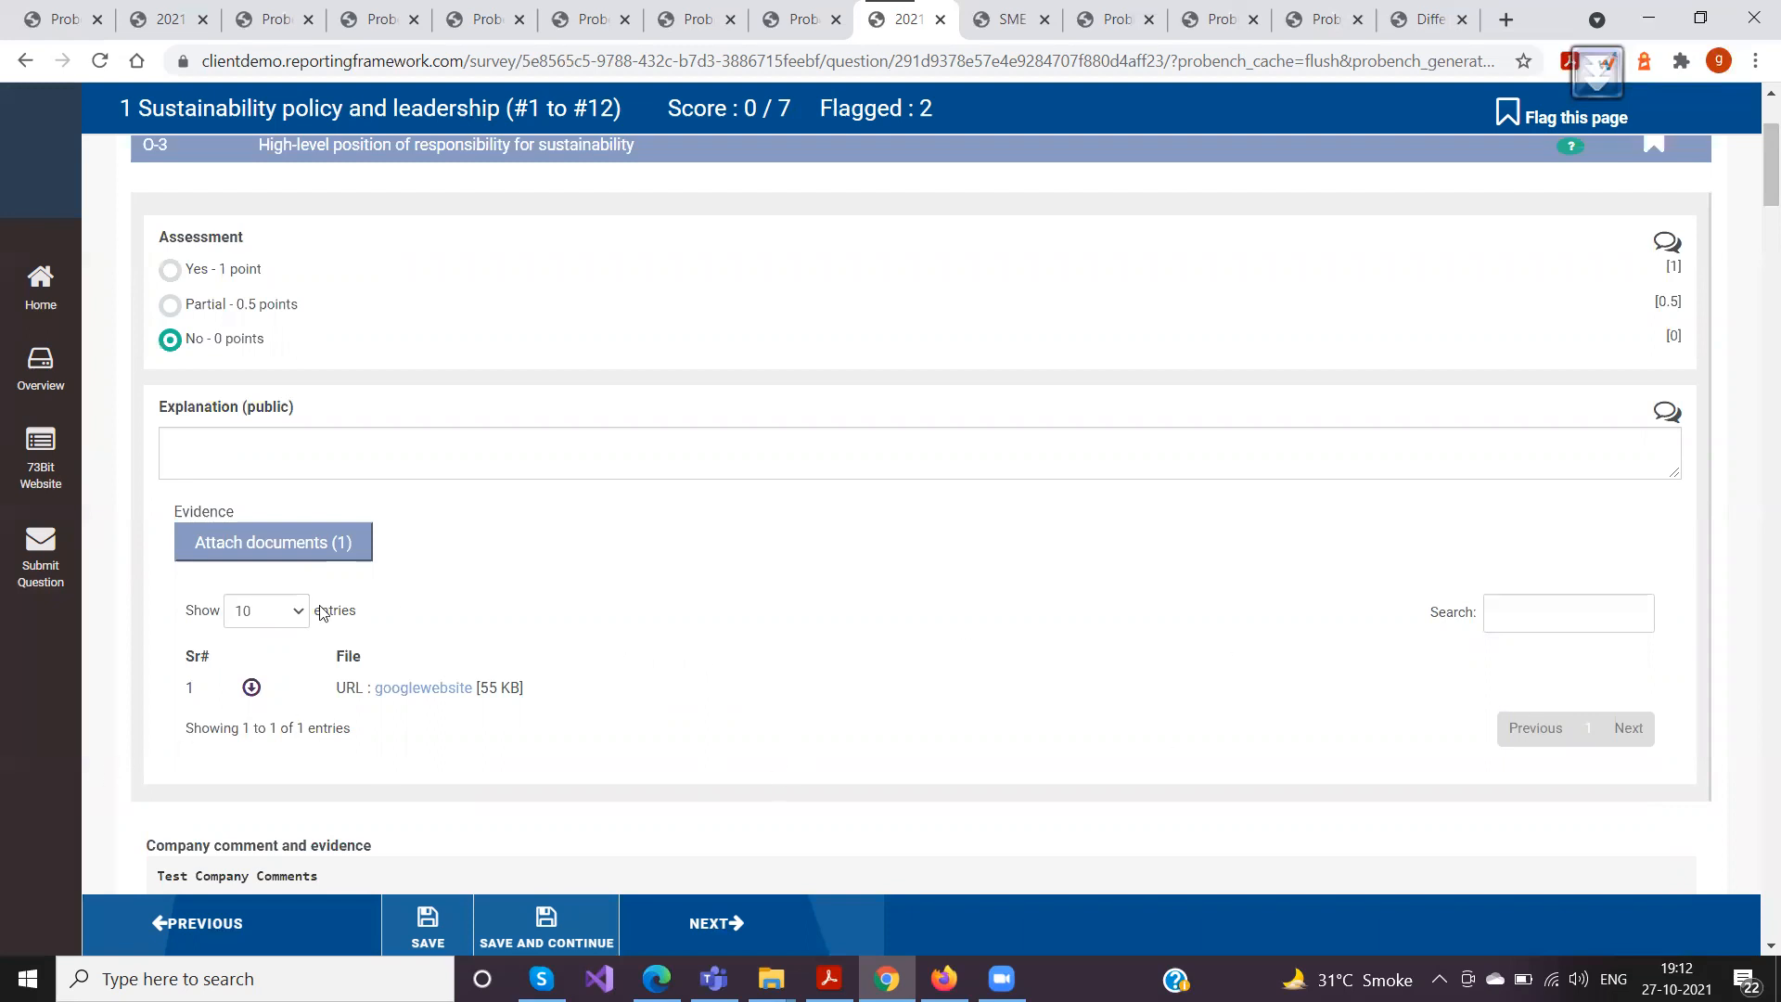
left_click(258, 553)
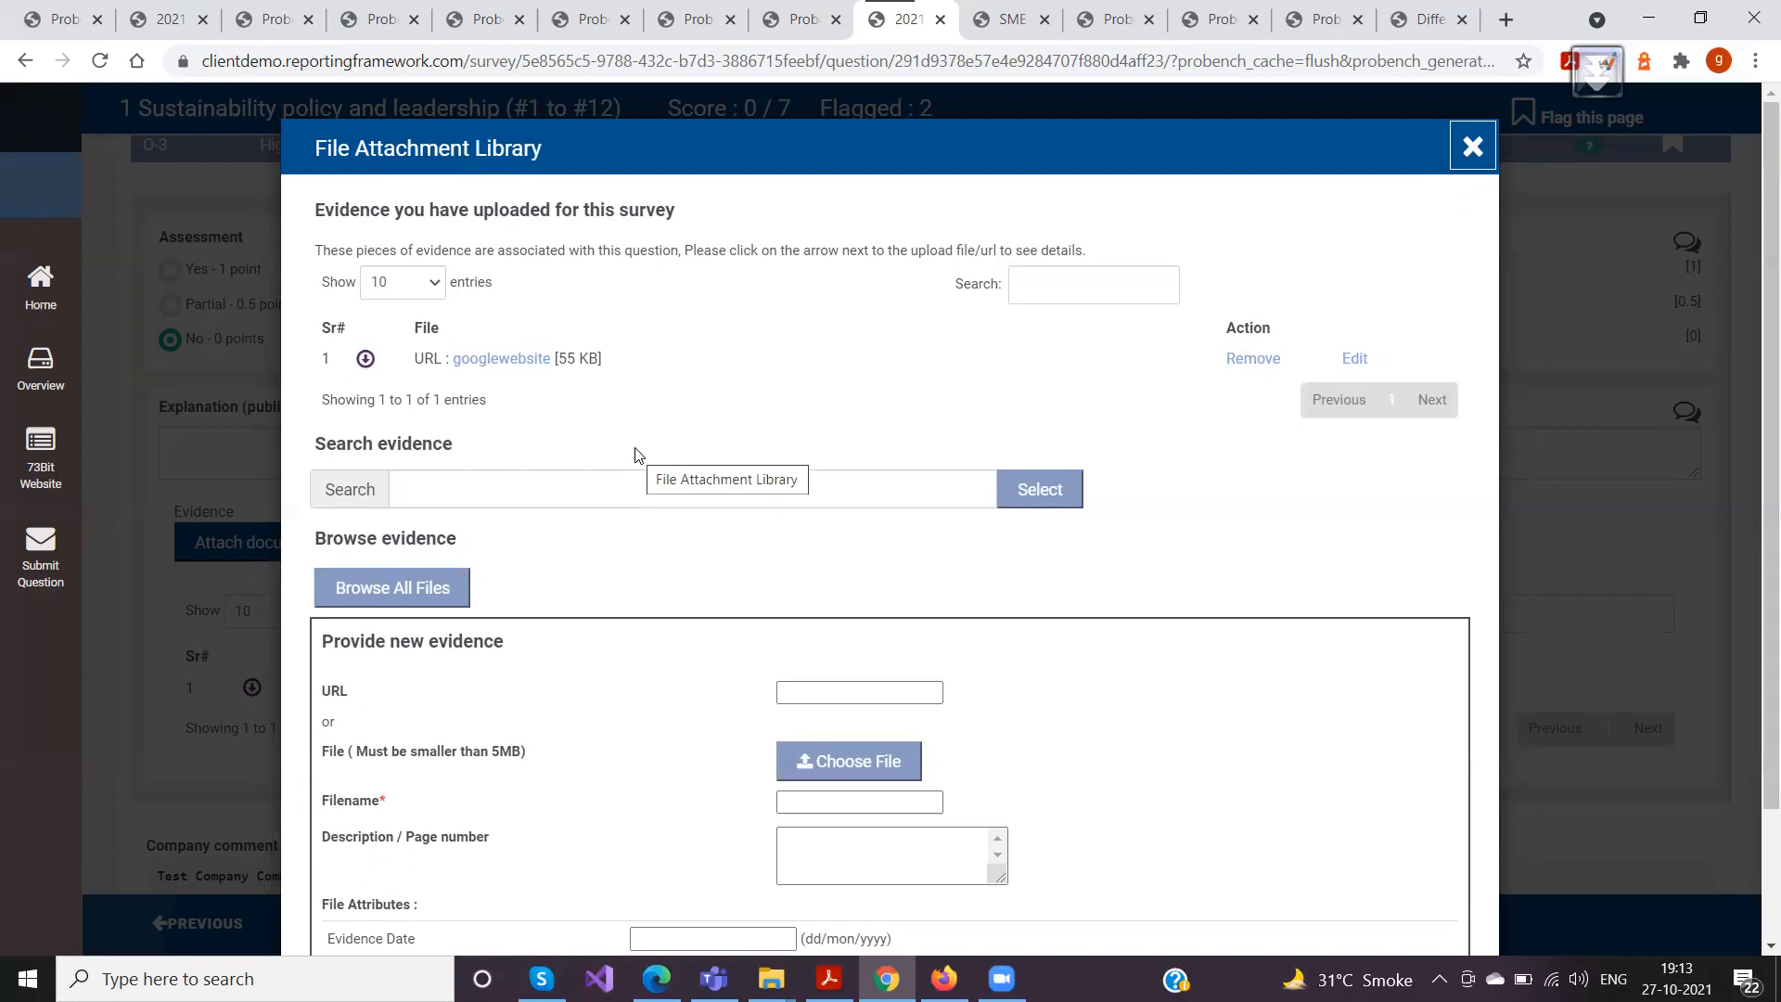
left_click(366, 358)
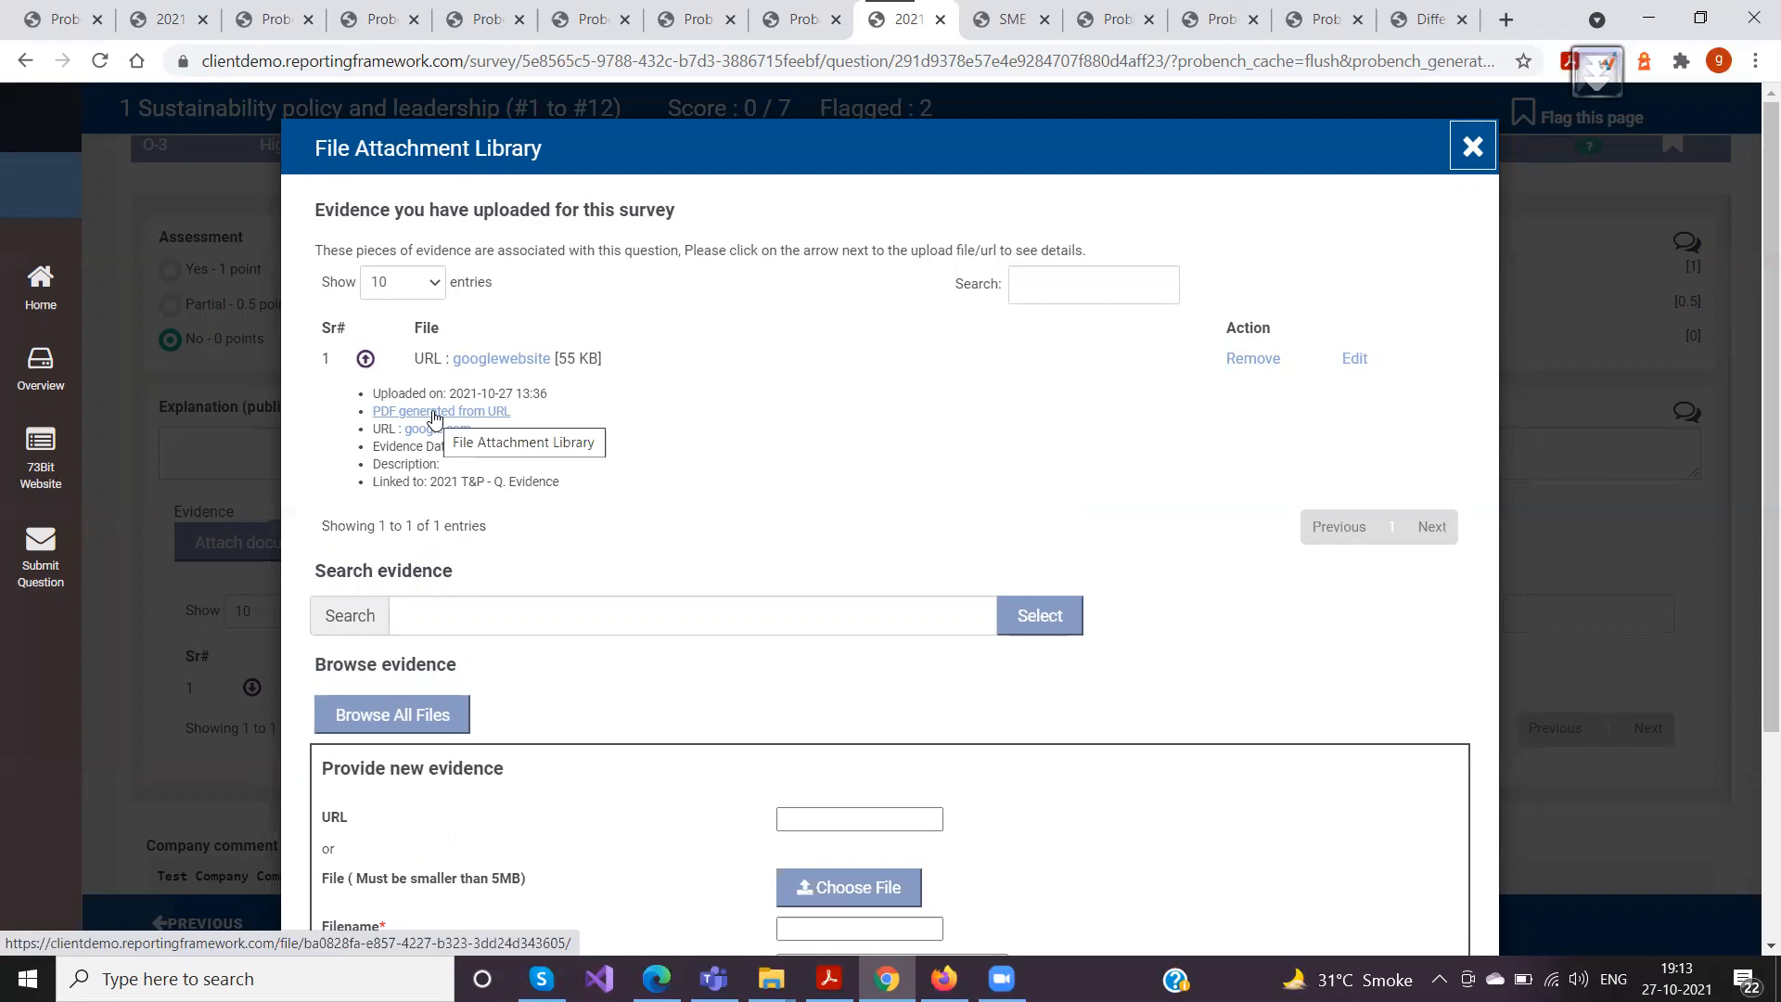
left_click(1473, 147)
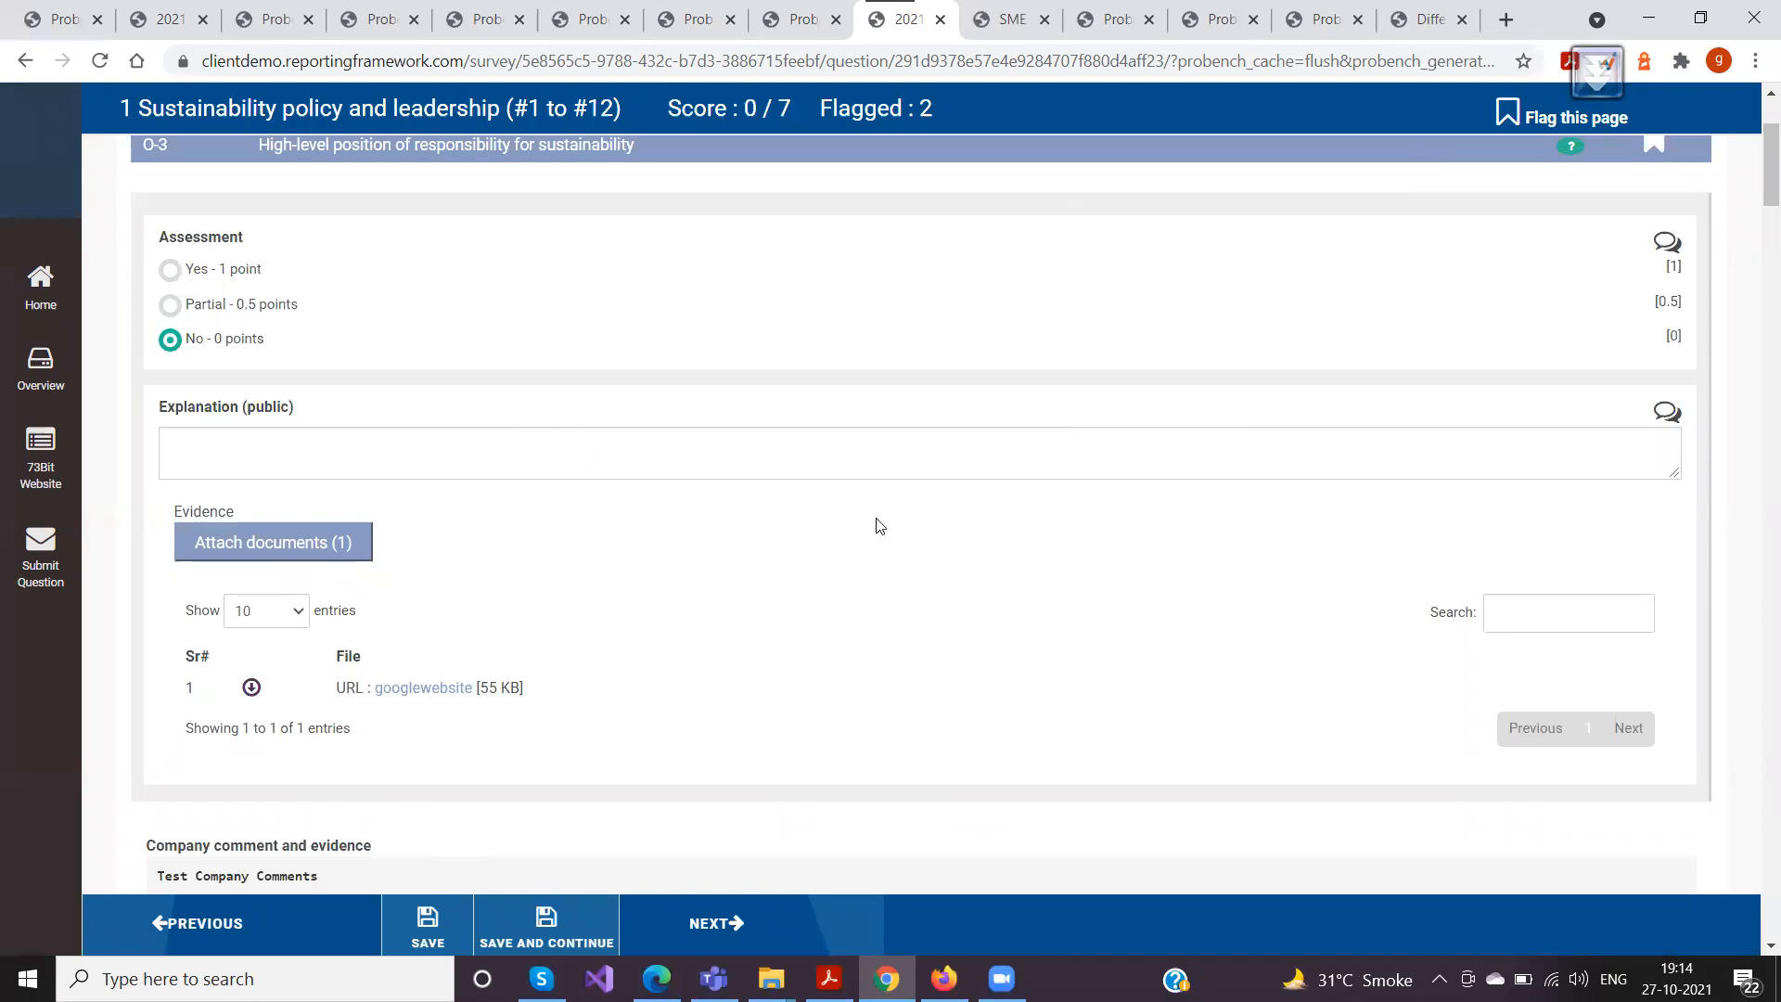
Look over the O-3 and O-5 questions and switch to the PDF slides listing the training topics
scroll(879, 526, "up", 3)
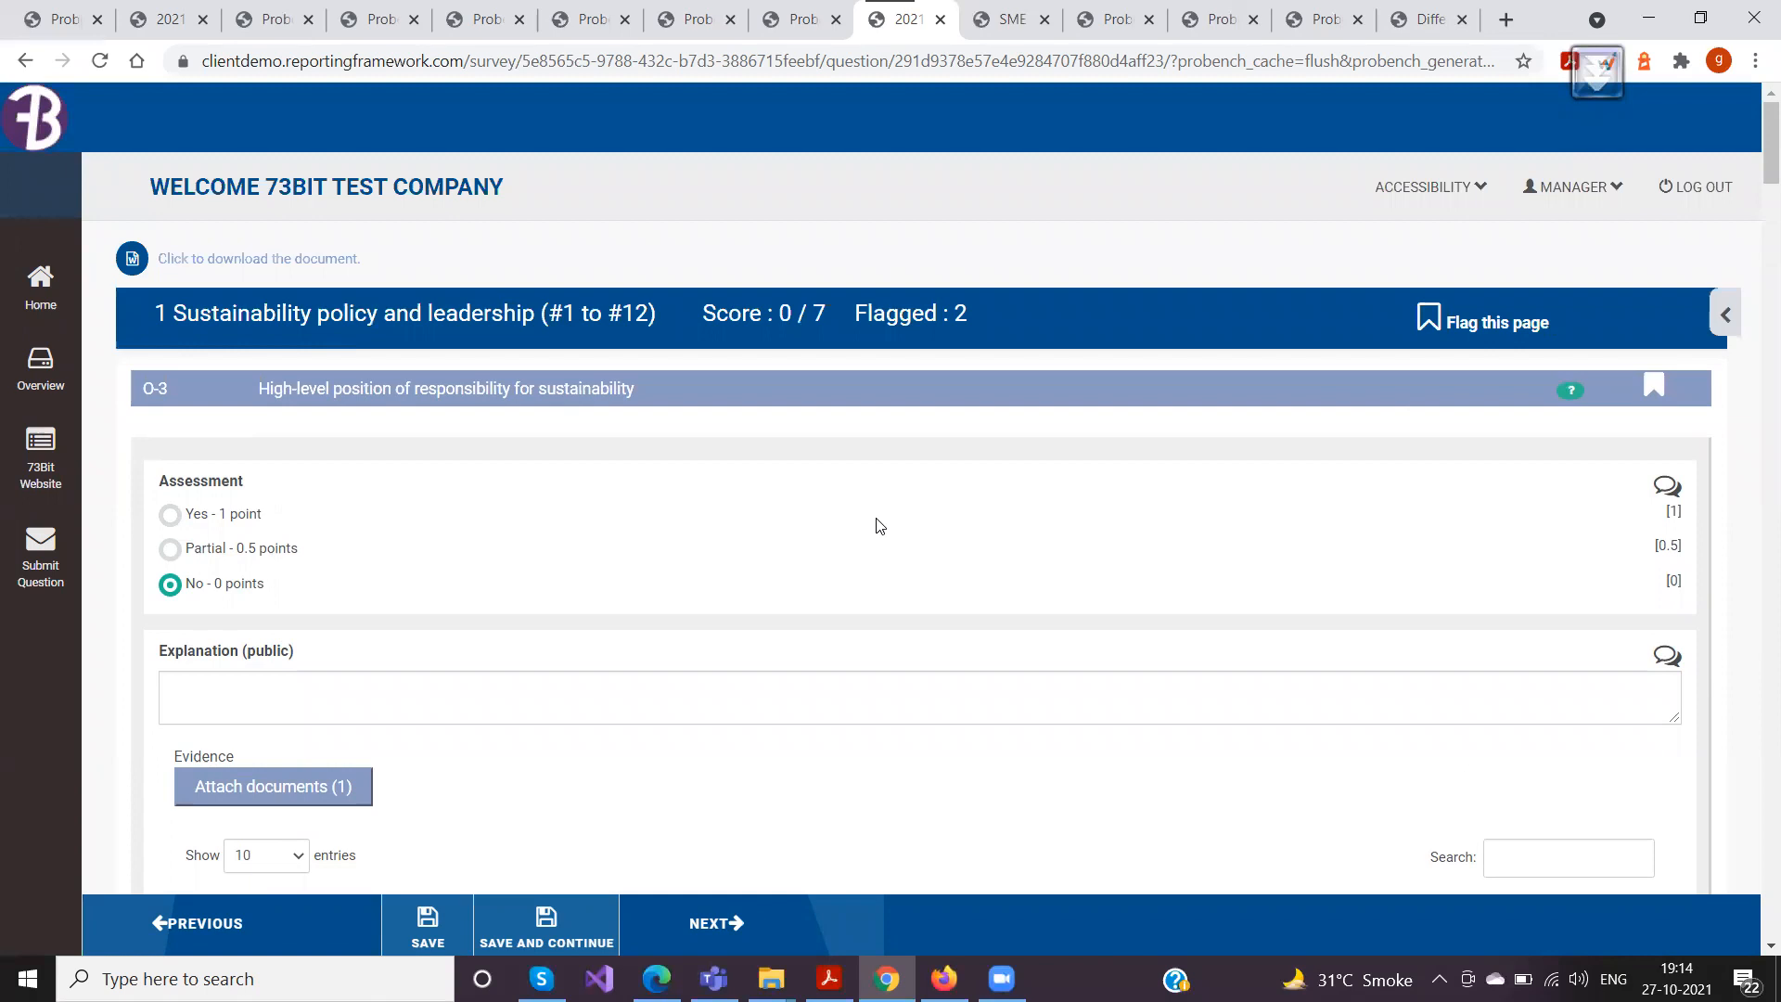
scroll(880, 526, "down", 15)
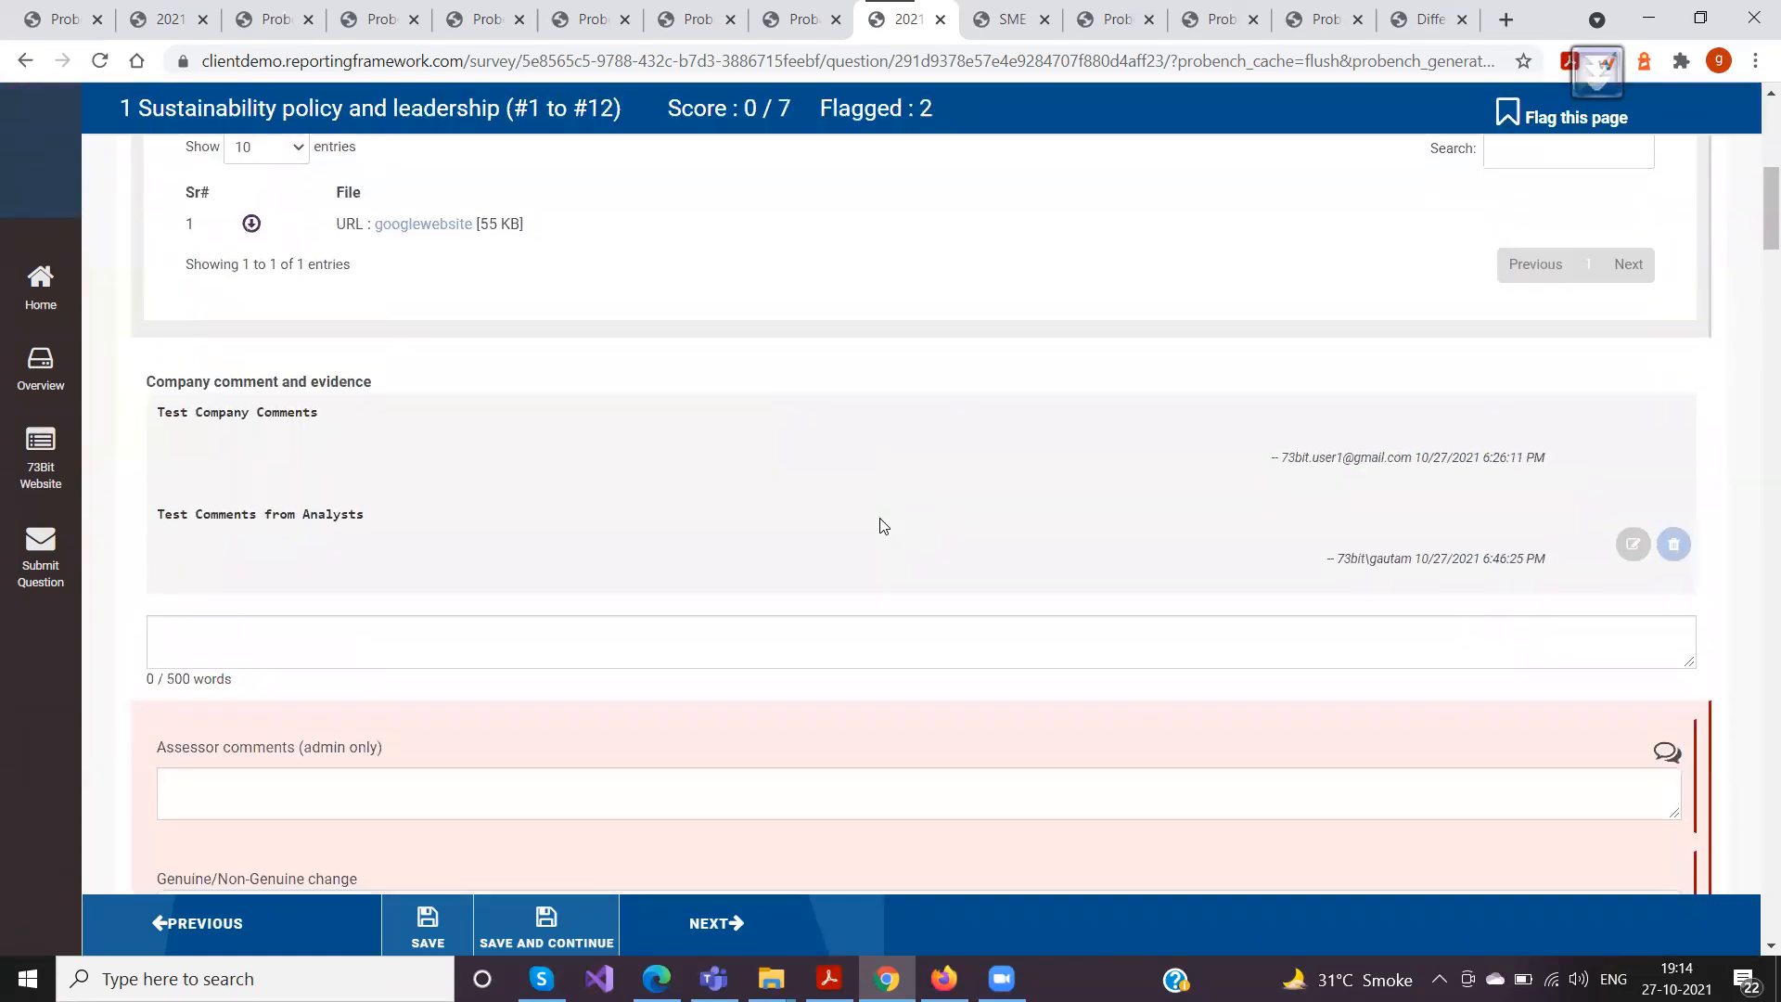
scroll(886, 526, "down", 1)
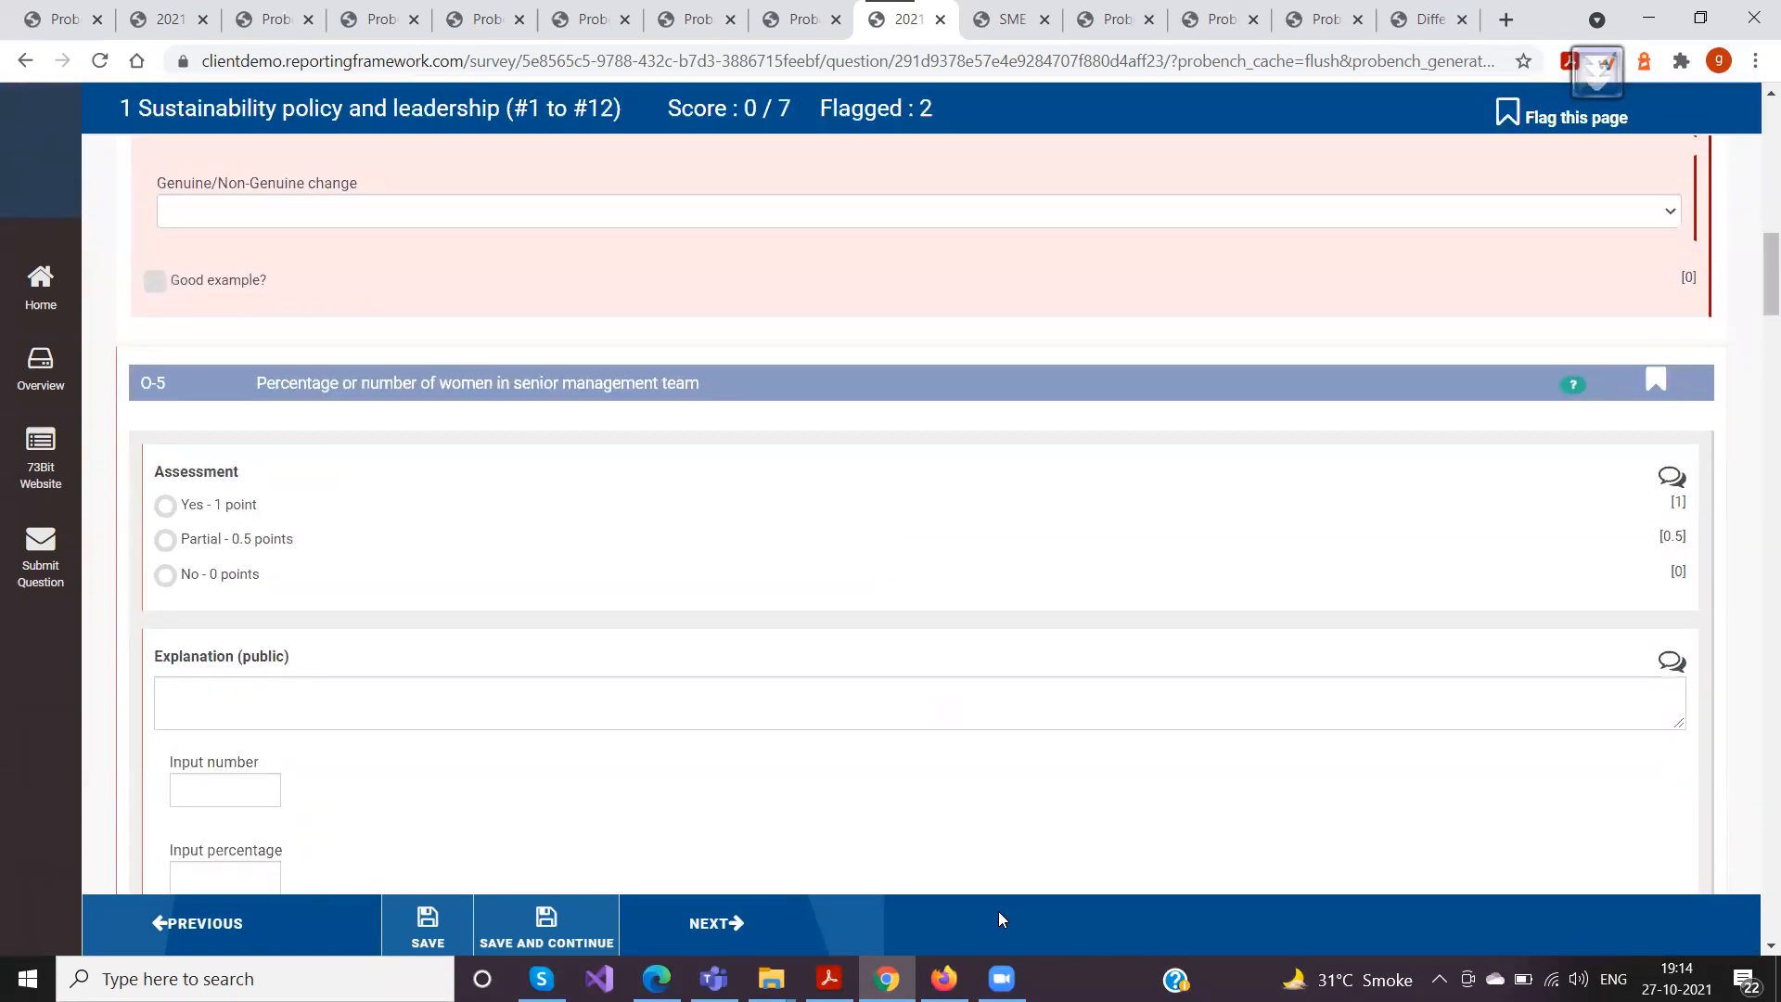
left_click(828, 978)
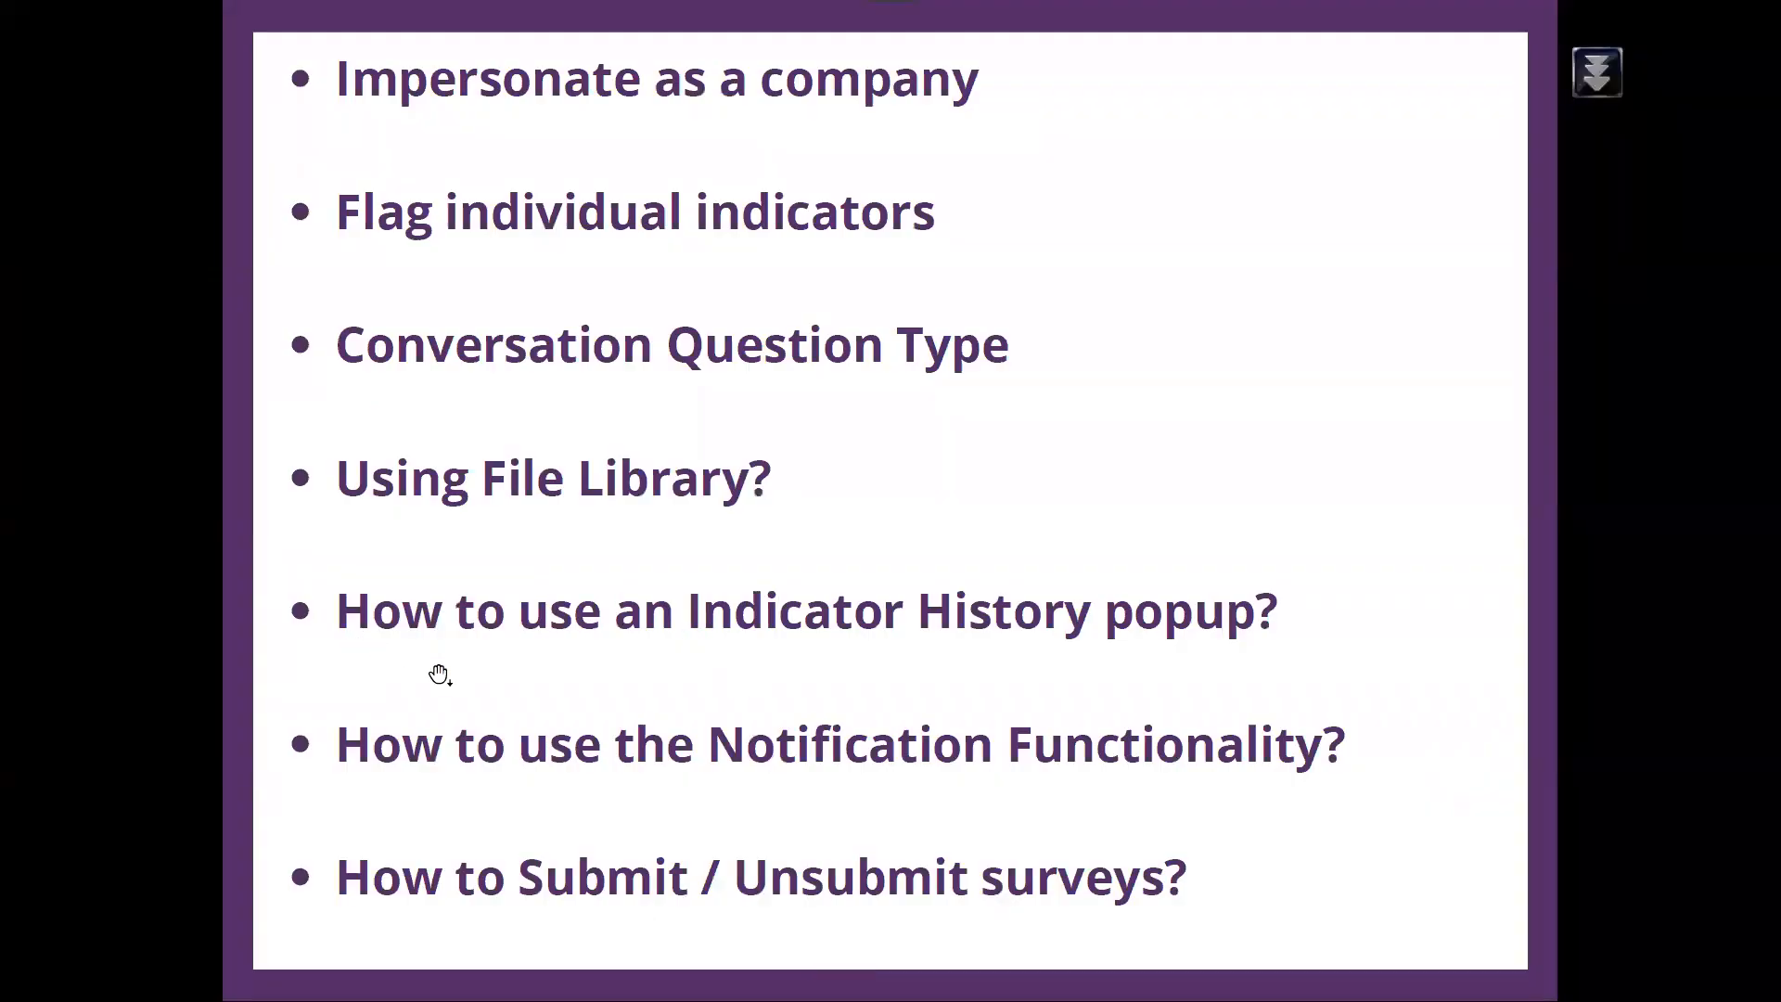
Look over the training topics in the slides, return to the survey and examine the company comment and evidence conversation of O-3
scroll(935, 728, "up", 1)
scroll(935, 731, "down", 1)
key("alt+Tab")
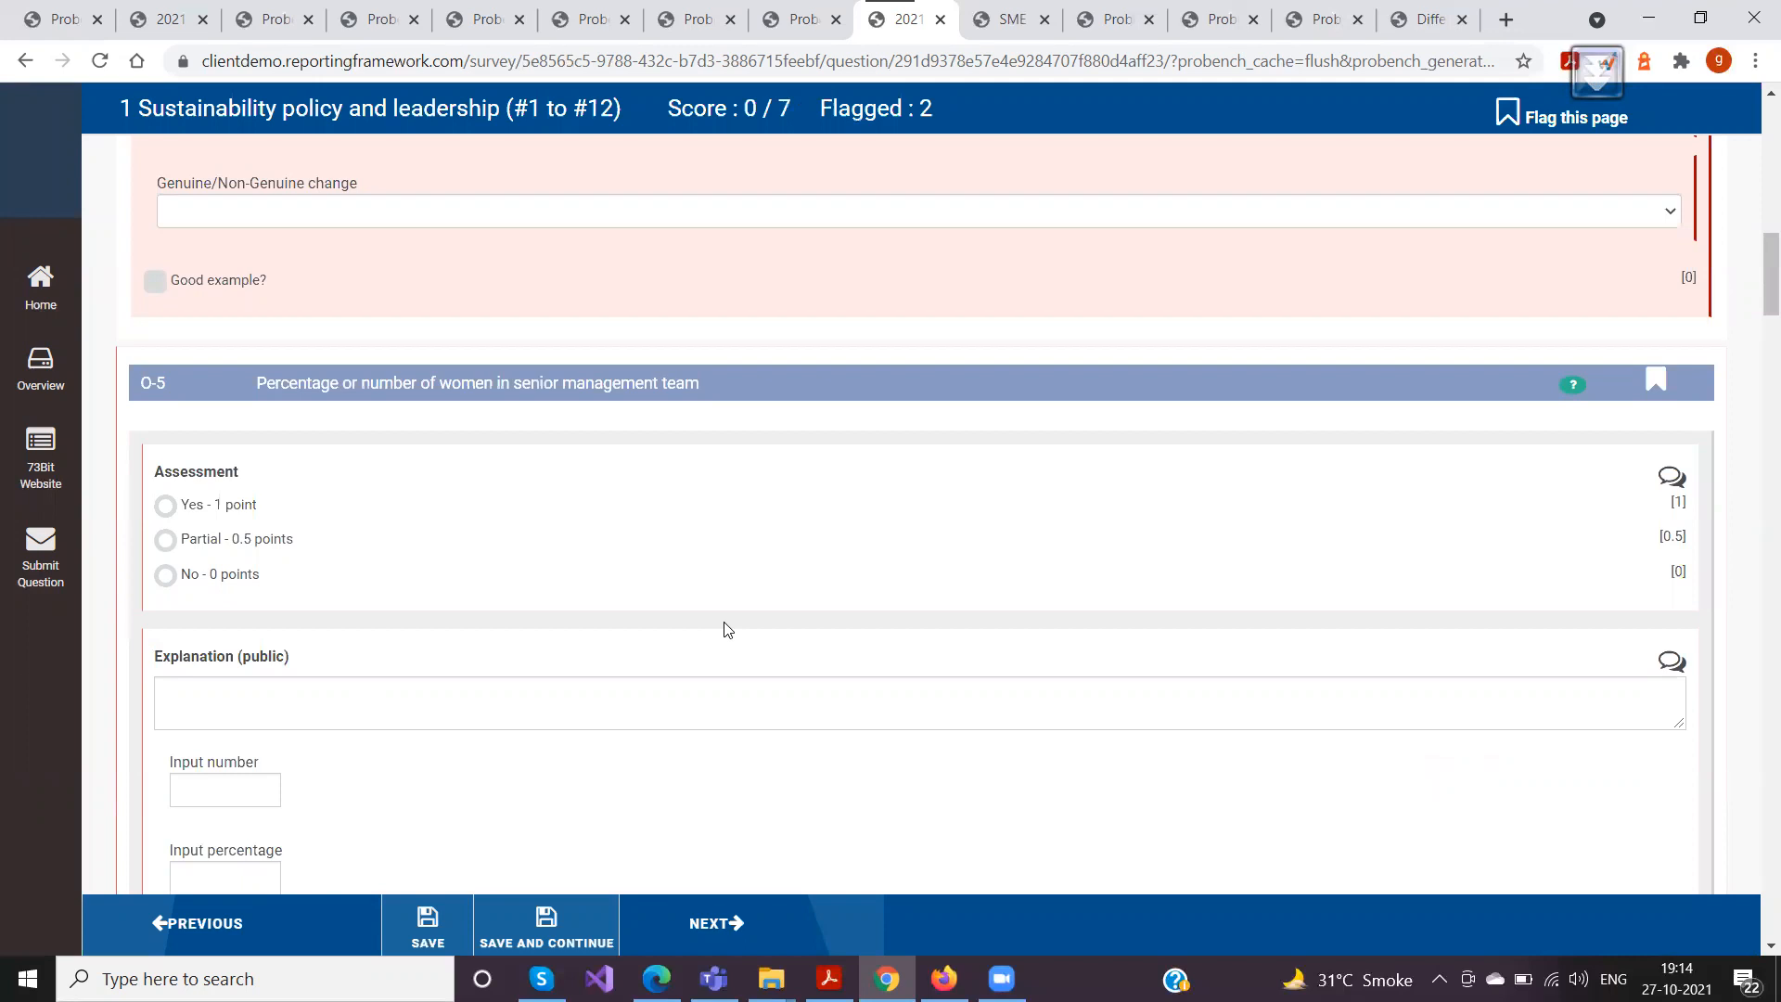
scroll(727, 630, "up", 4)
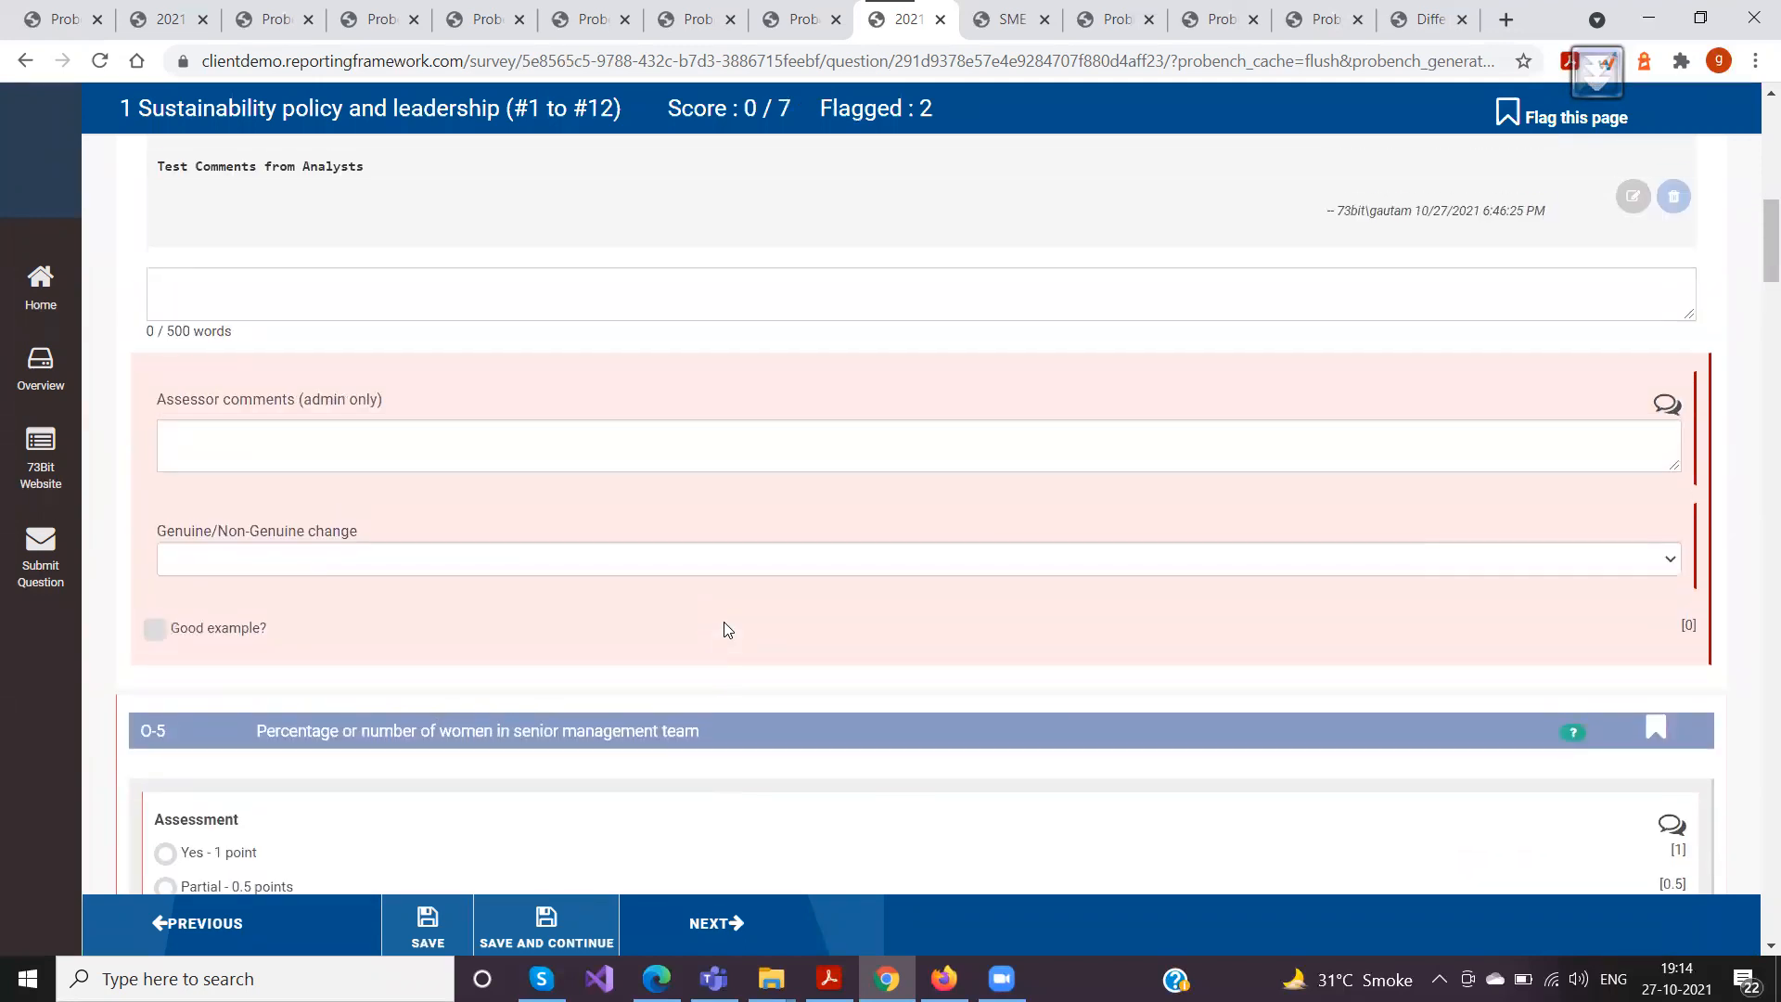
scroll(726, 623, "up", 4)
scroll(726, 624, "up", 3)
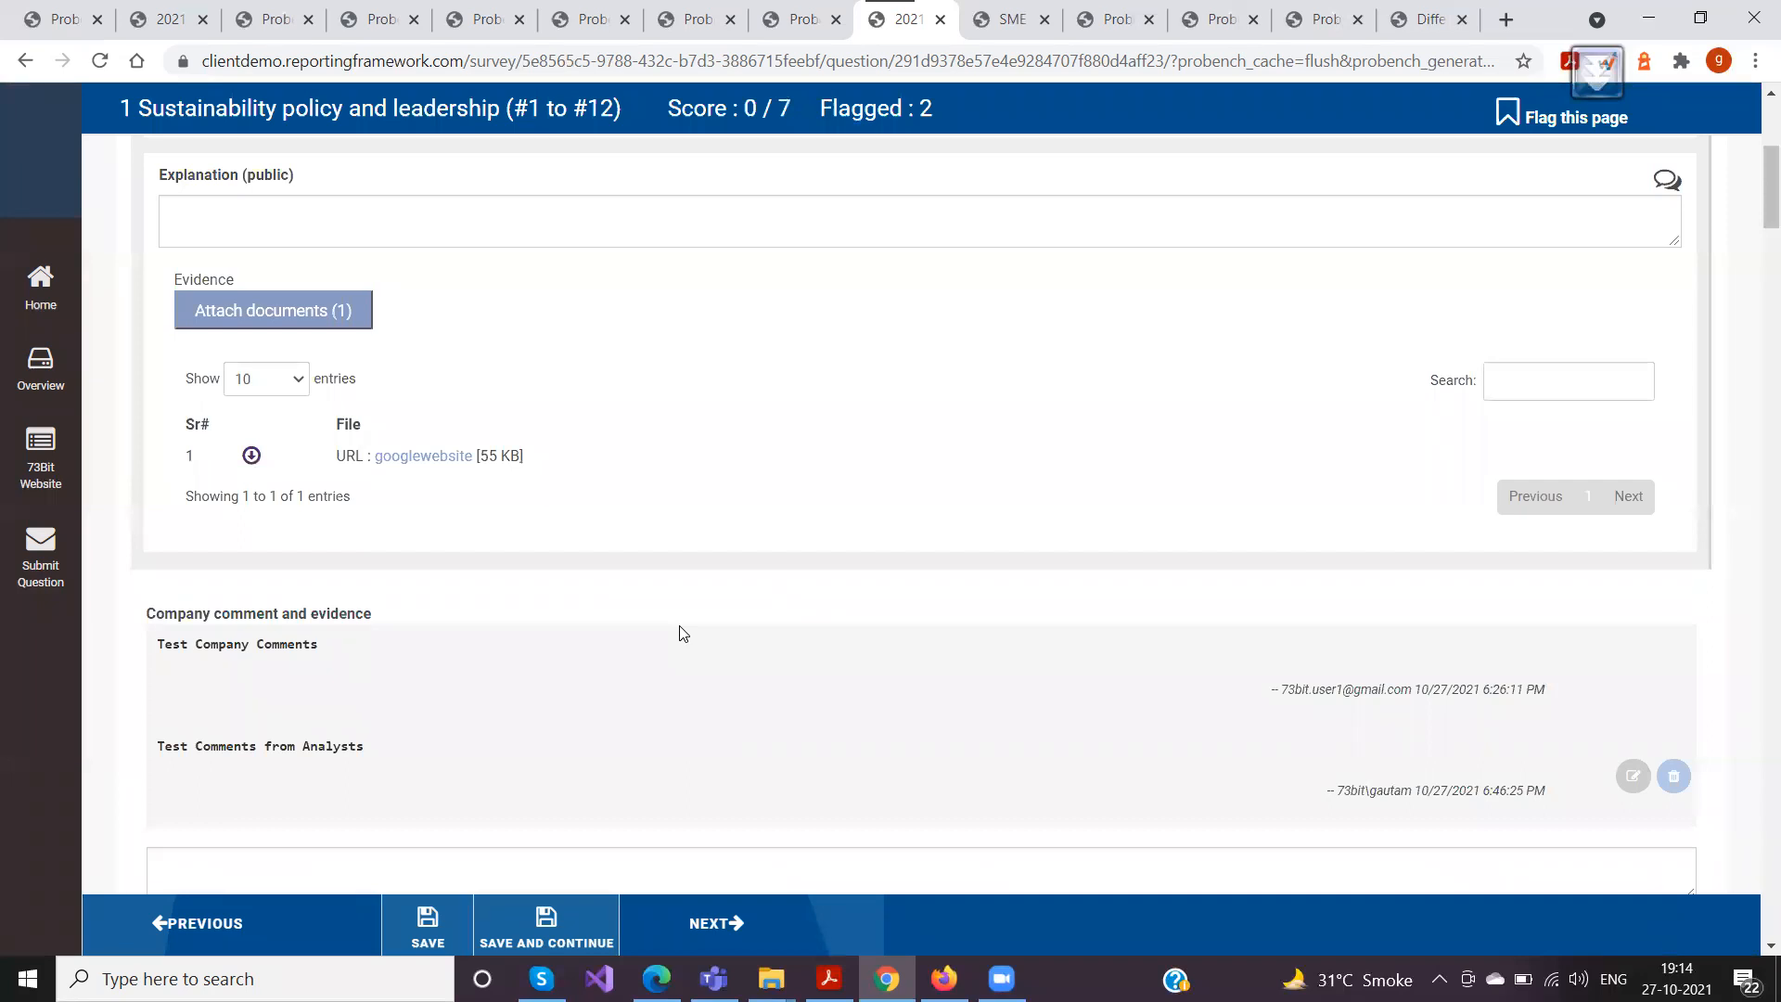
scroll(639, 480, "up", 3)
scroll(638, 480, "up", 3)
scroll(639, 481, "down", 10)
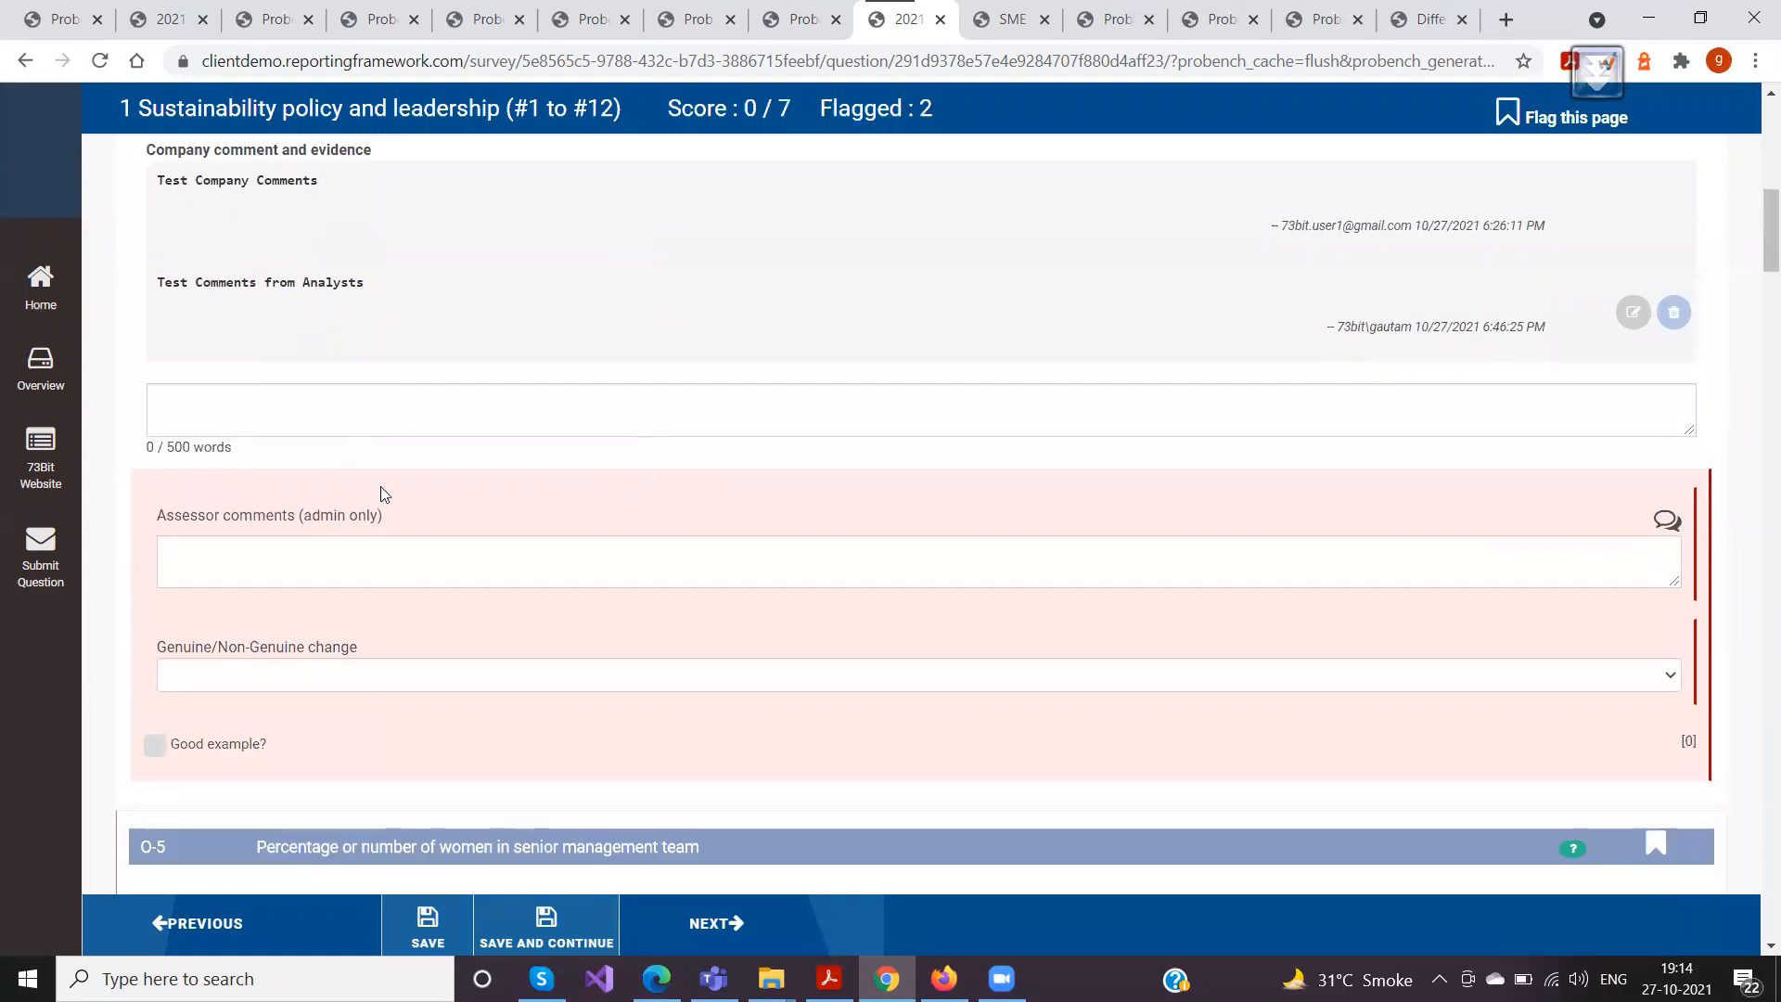
scroll(243, 567, "up", 1)
left_click(193, 512)
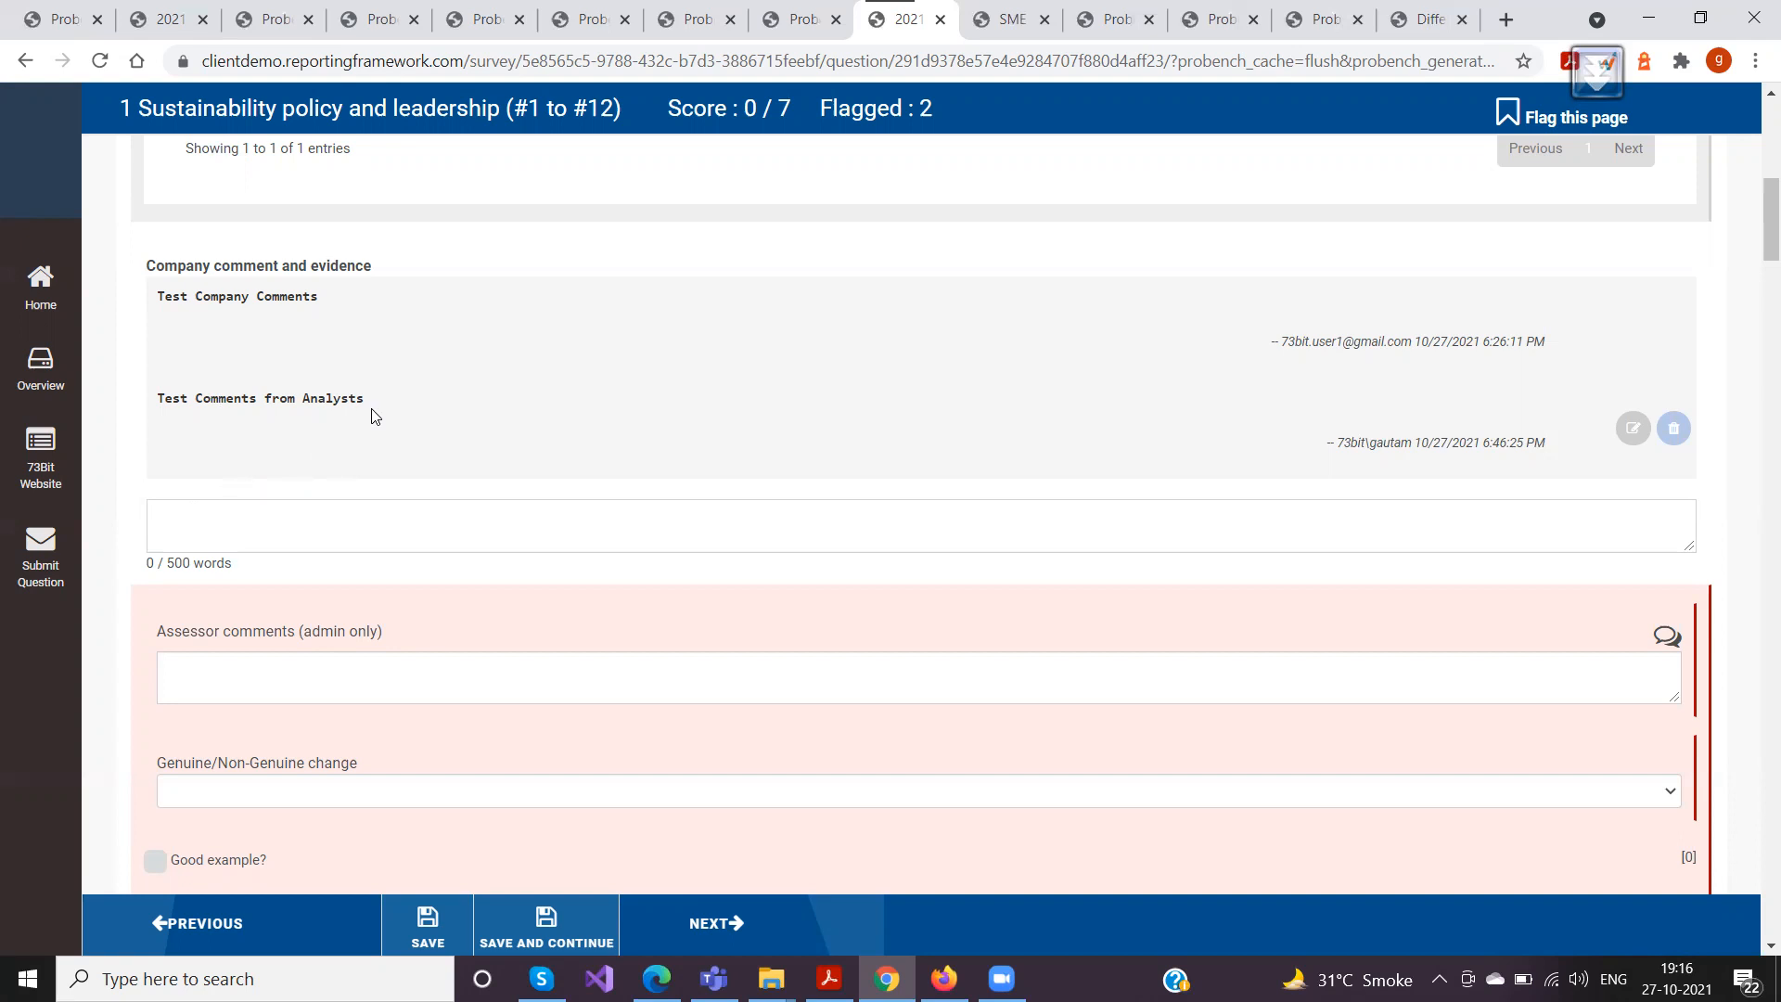
Locate question O-3 in the T&P 2021 template editor and collapse its NOT(IS_MANAGER()) read-only condition
left_click(170, 25)
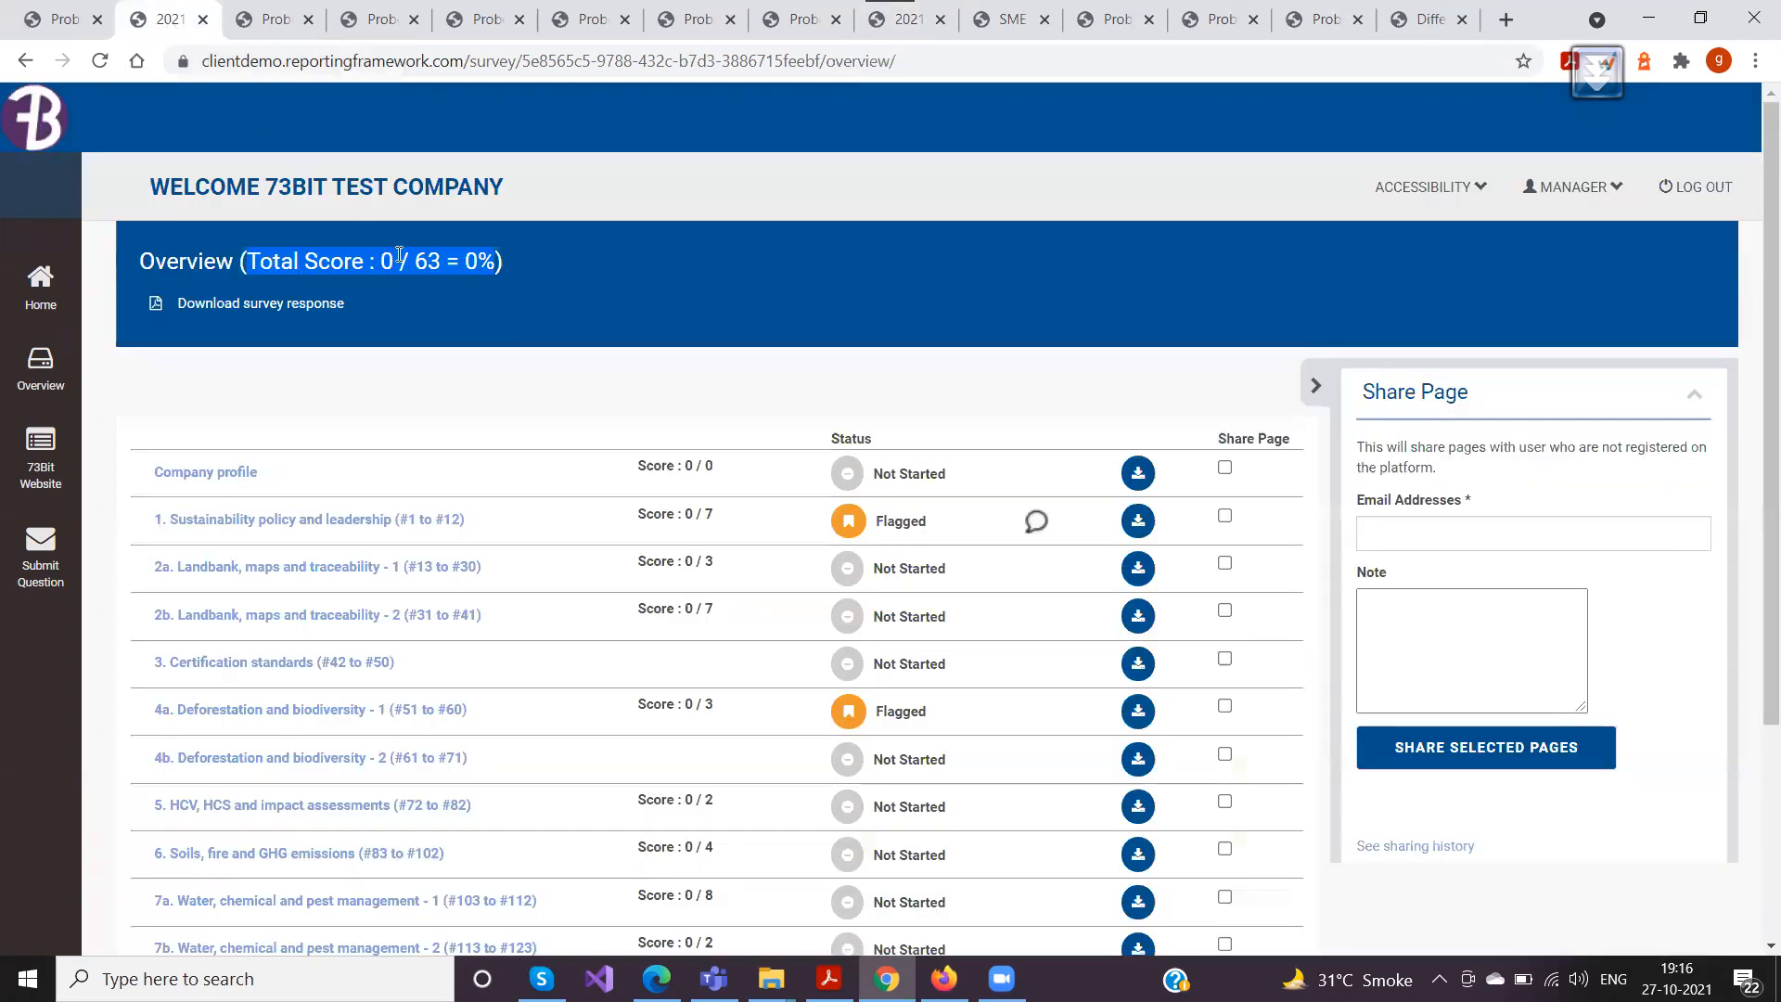
left_click(490, 22)
left_click(577, 21)
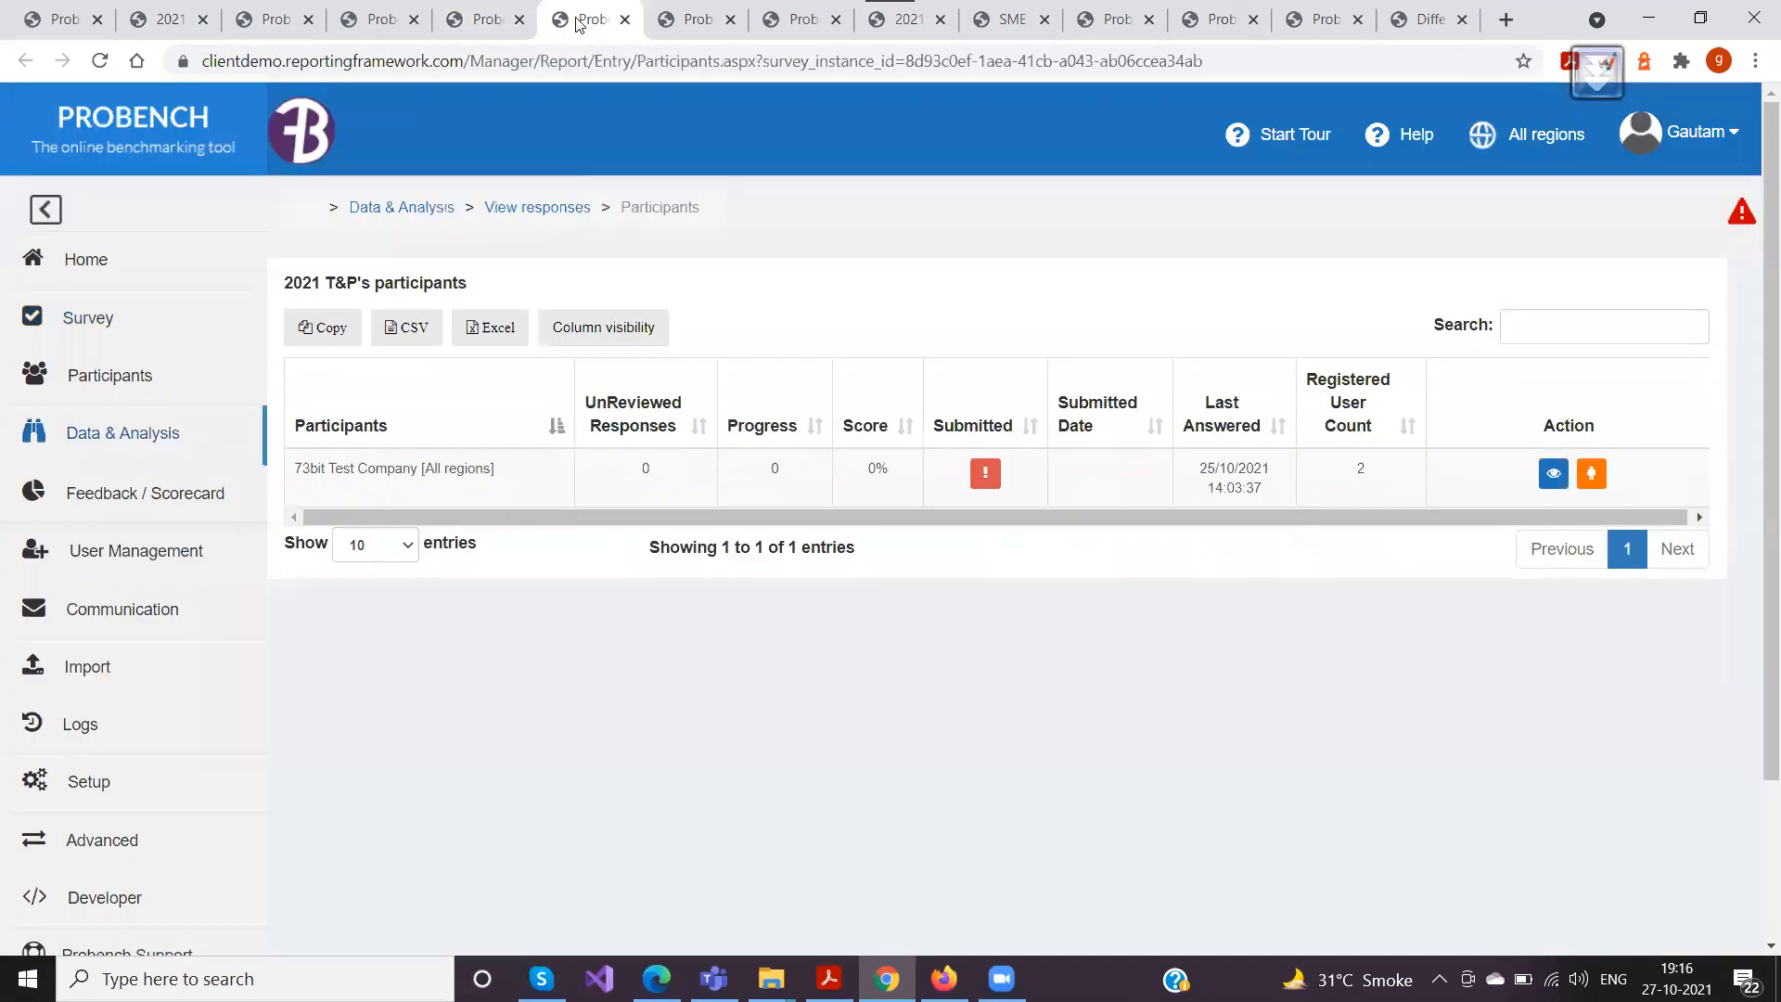
left_click(668, 23)
mouse_move(622, 384)
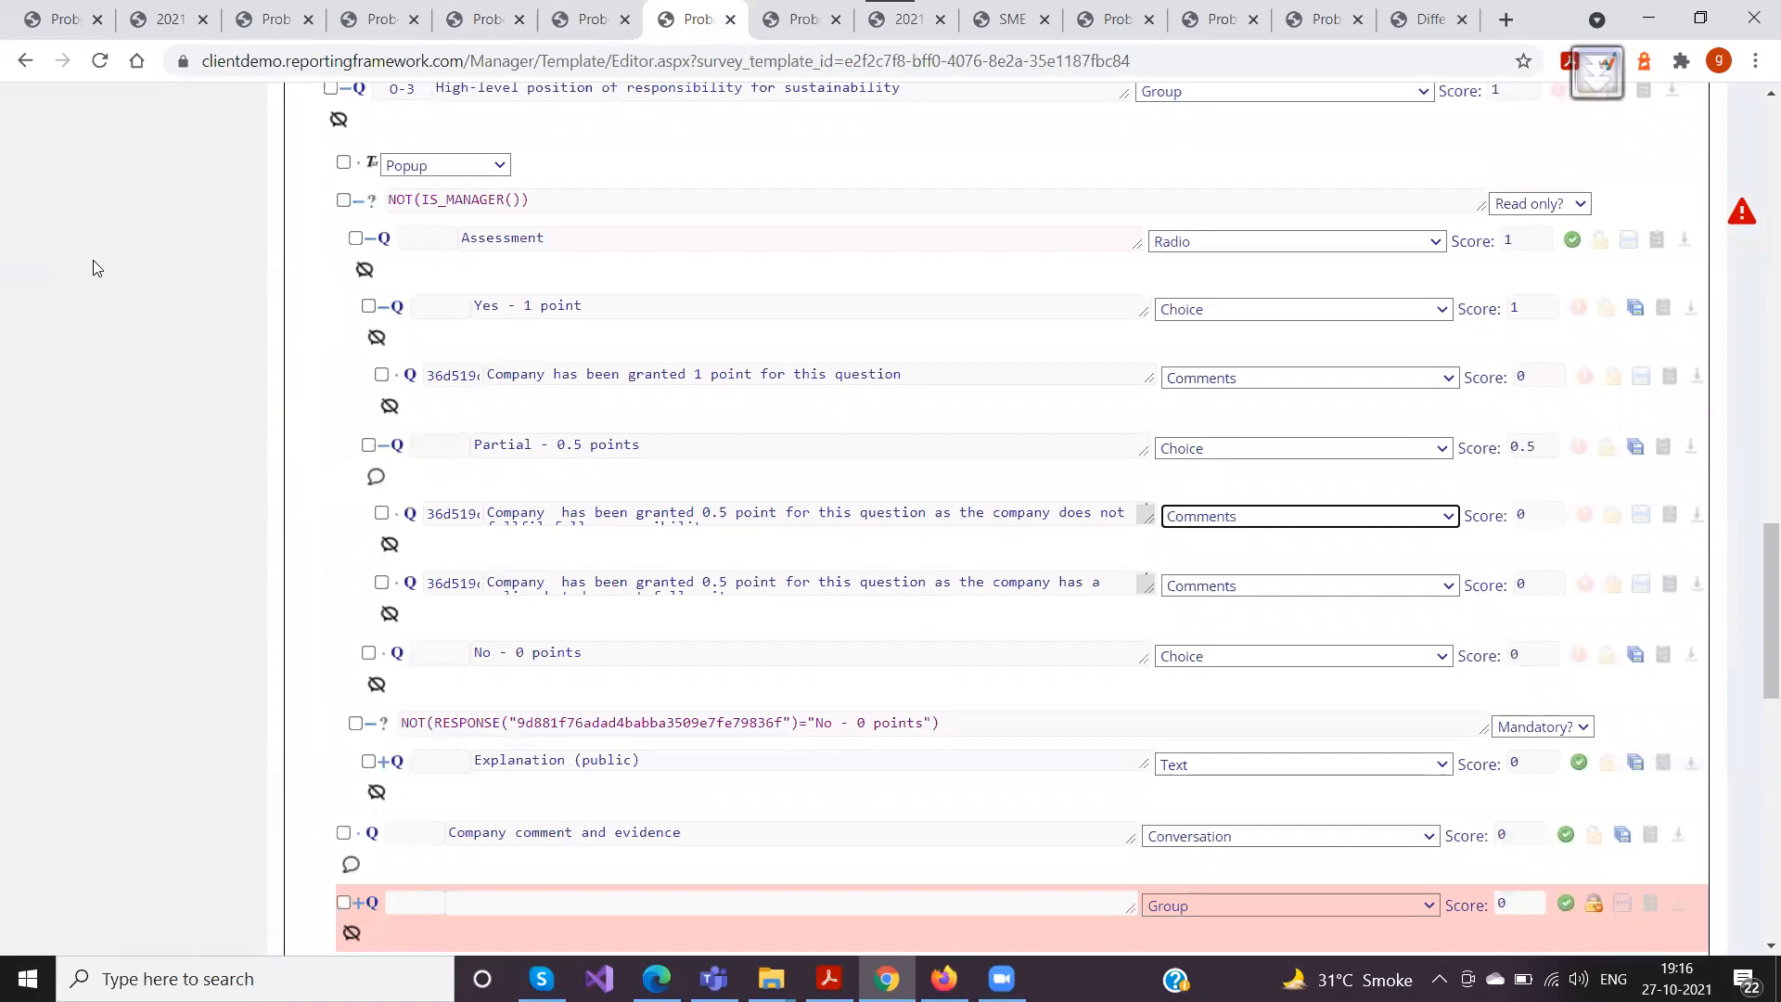
scroll(96, 268, "up", 10)
scroll(97, 268, "up", 9)
left_click(41, 219)
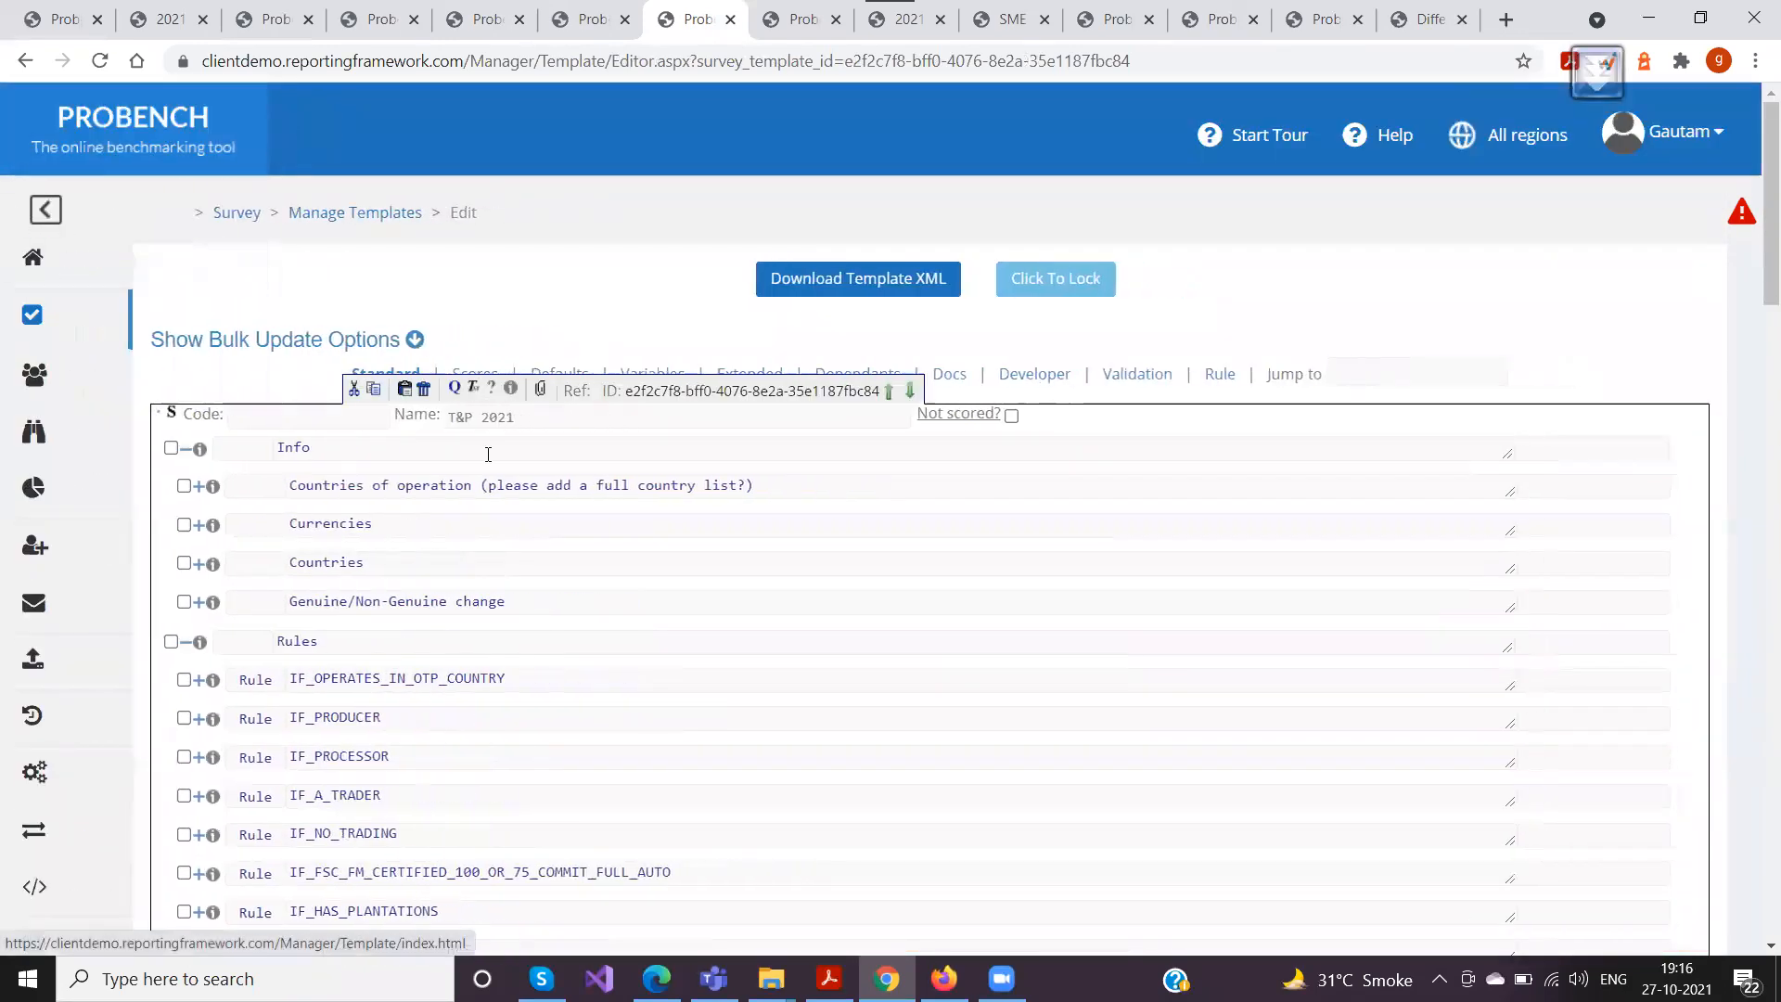
scroll(541, 412, "down", 4)
scroll(542, 412, "down", 12)
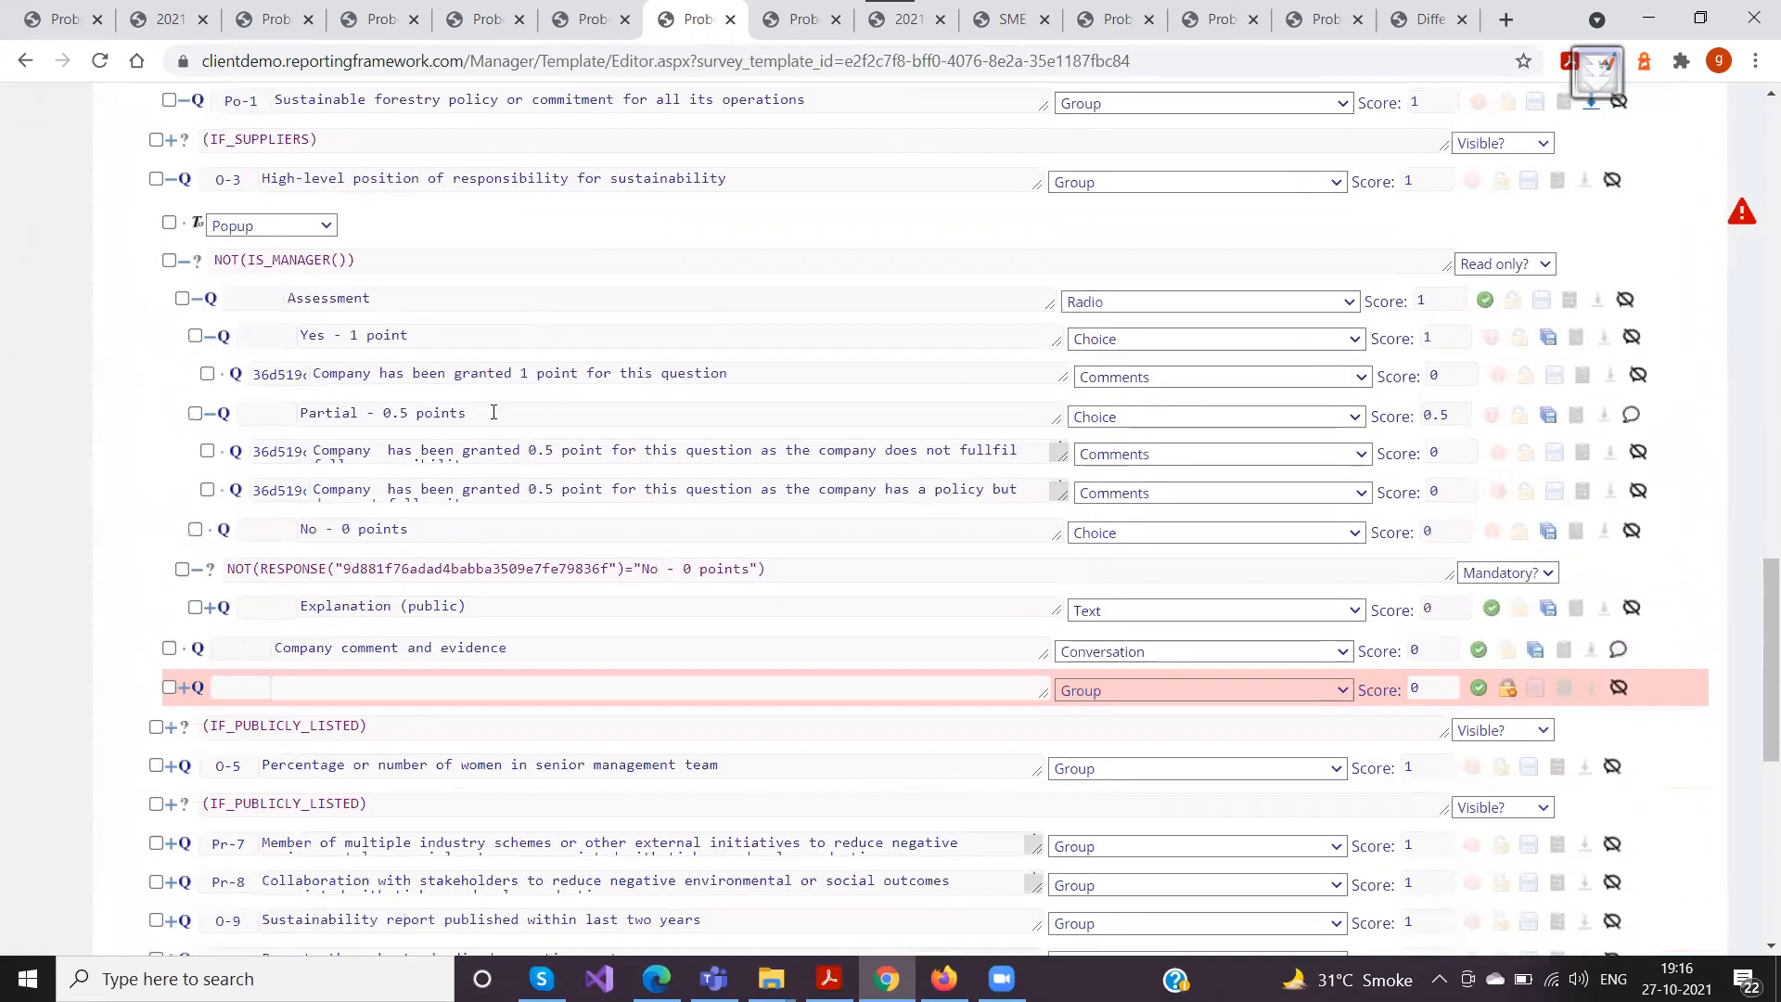
left_click(182, 262)
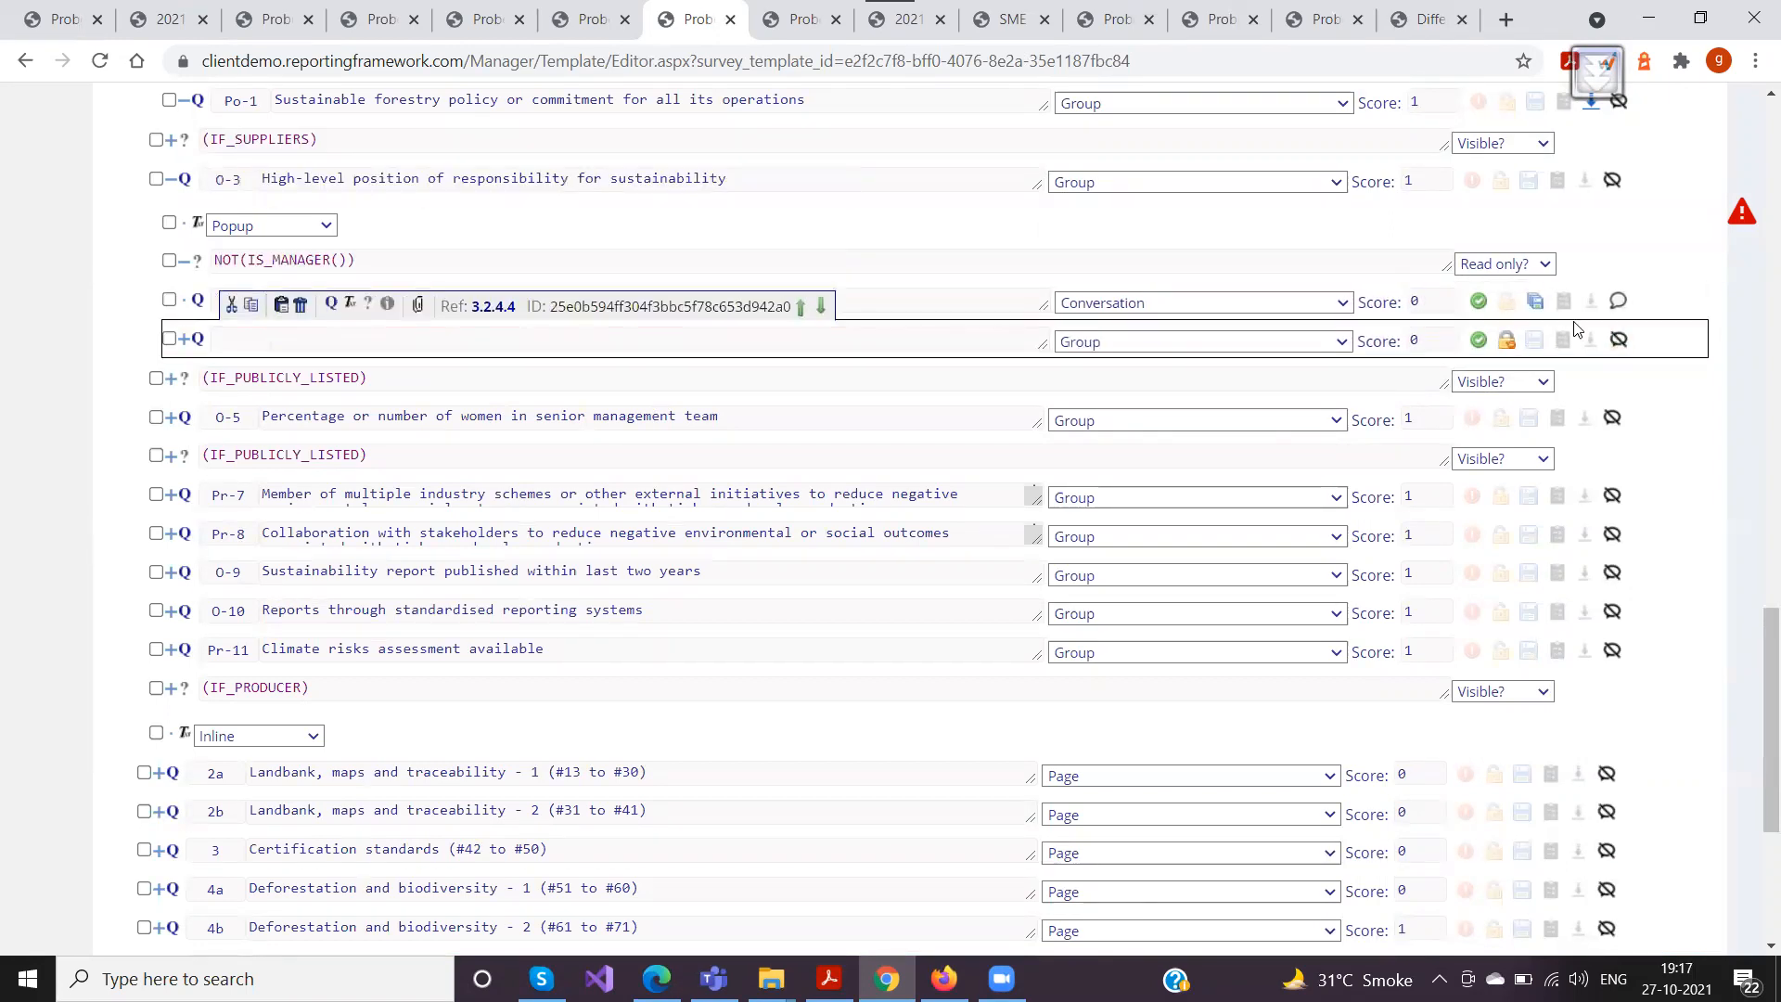
Examine the review setting of the Company comment and evidence conversation question under O-3 in the template
left_click(1617, 303)
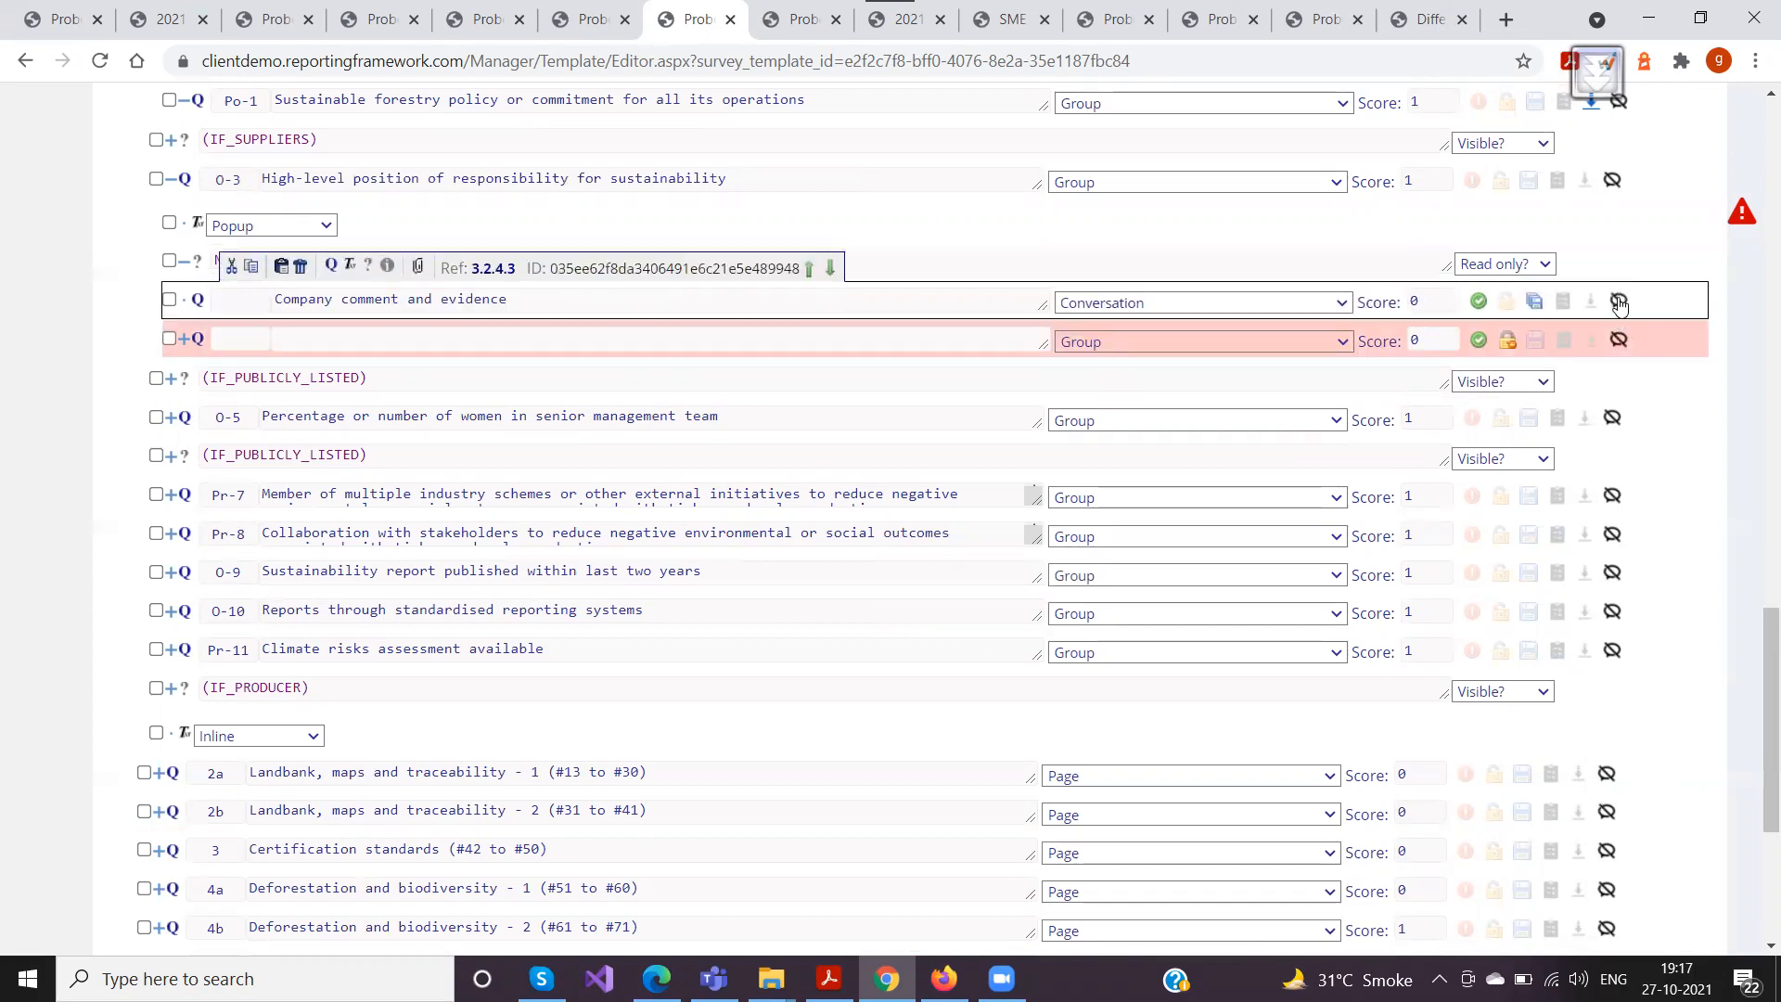
left_click(1618, 302)
left_click(756, 249)
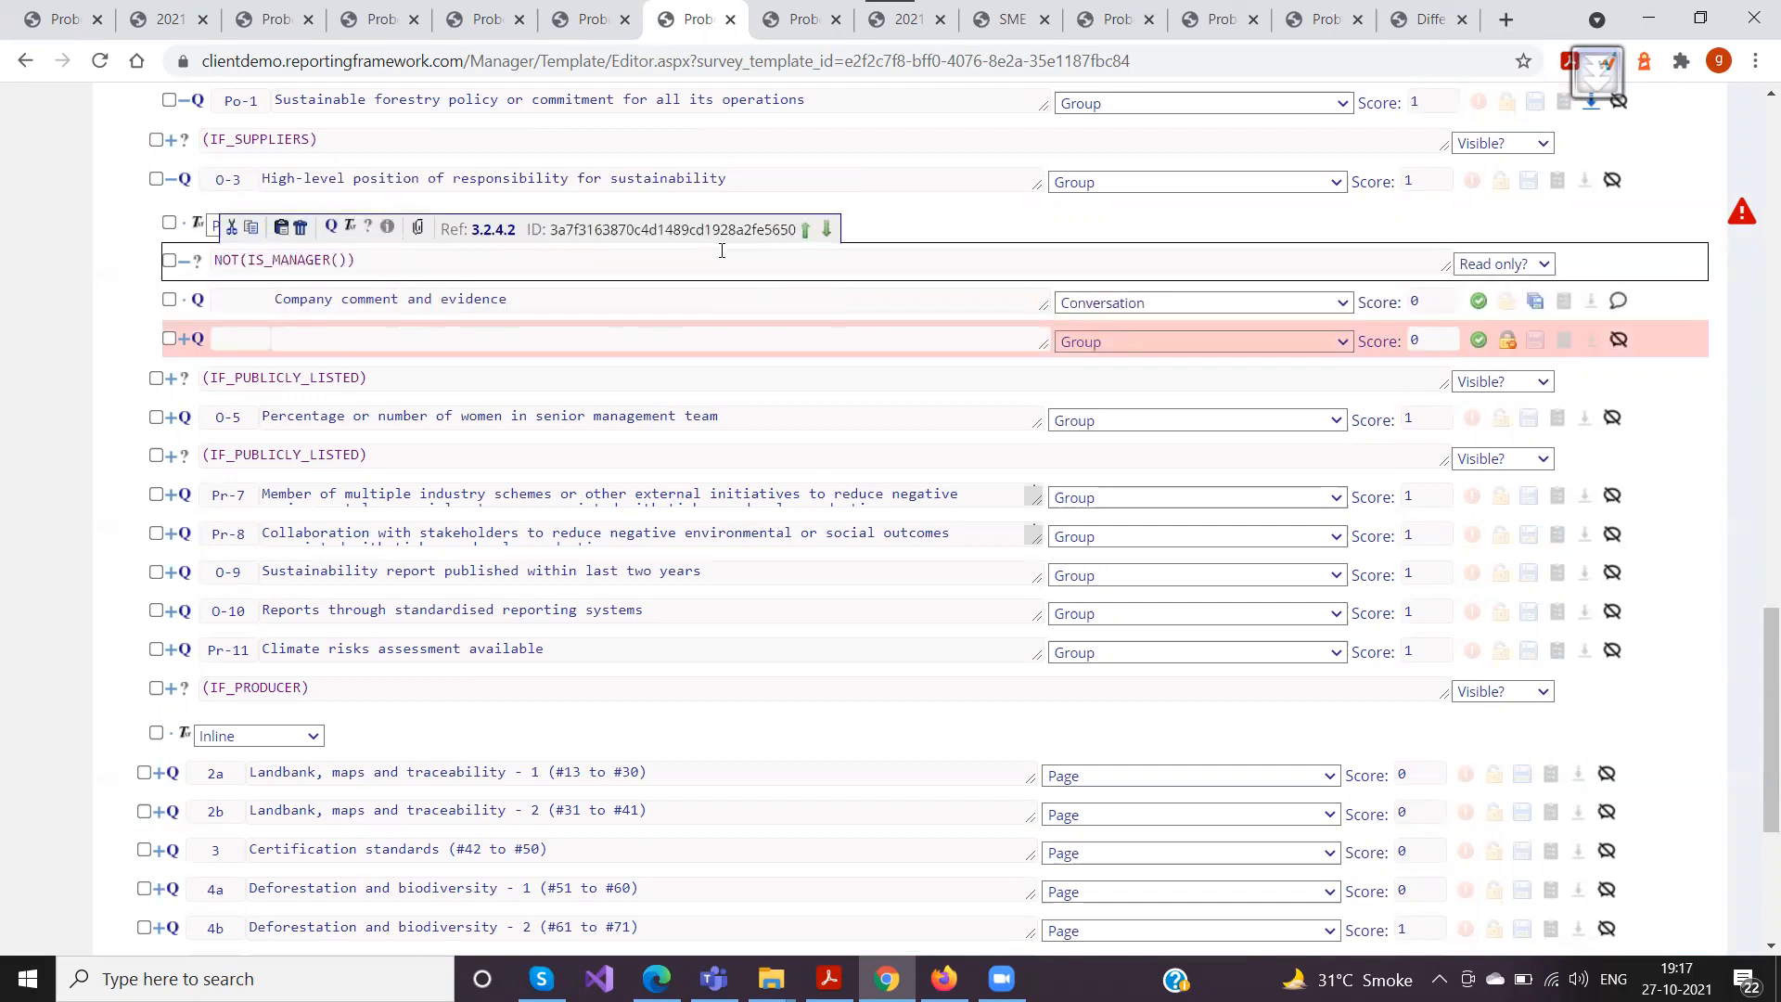
left_click(752, 204)
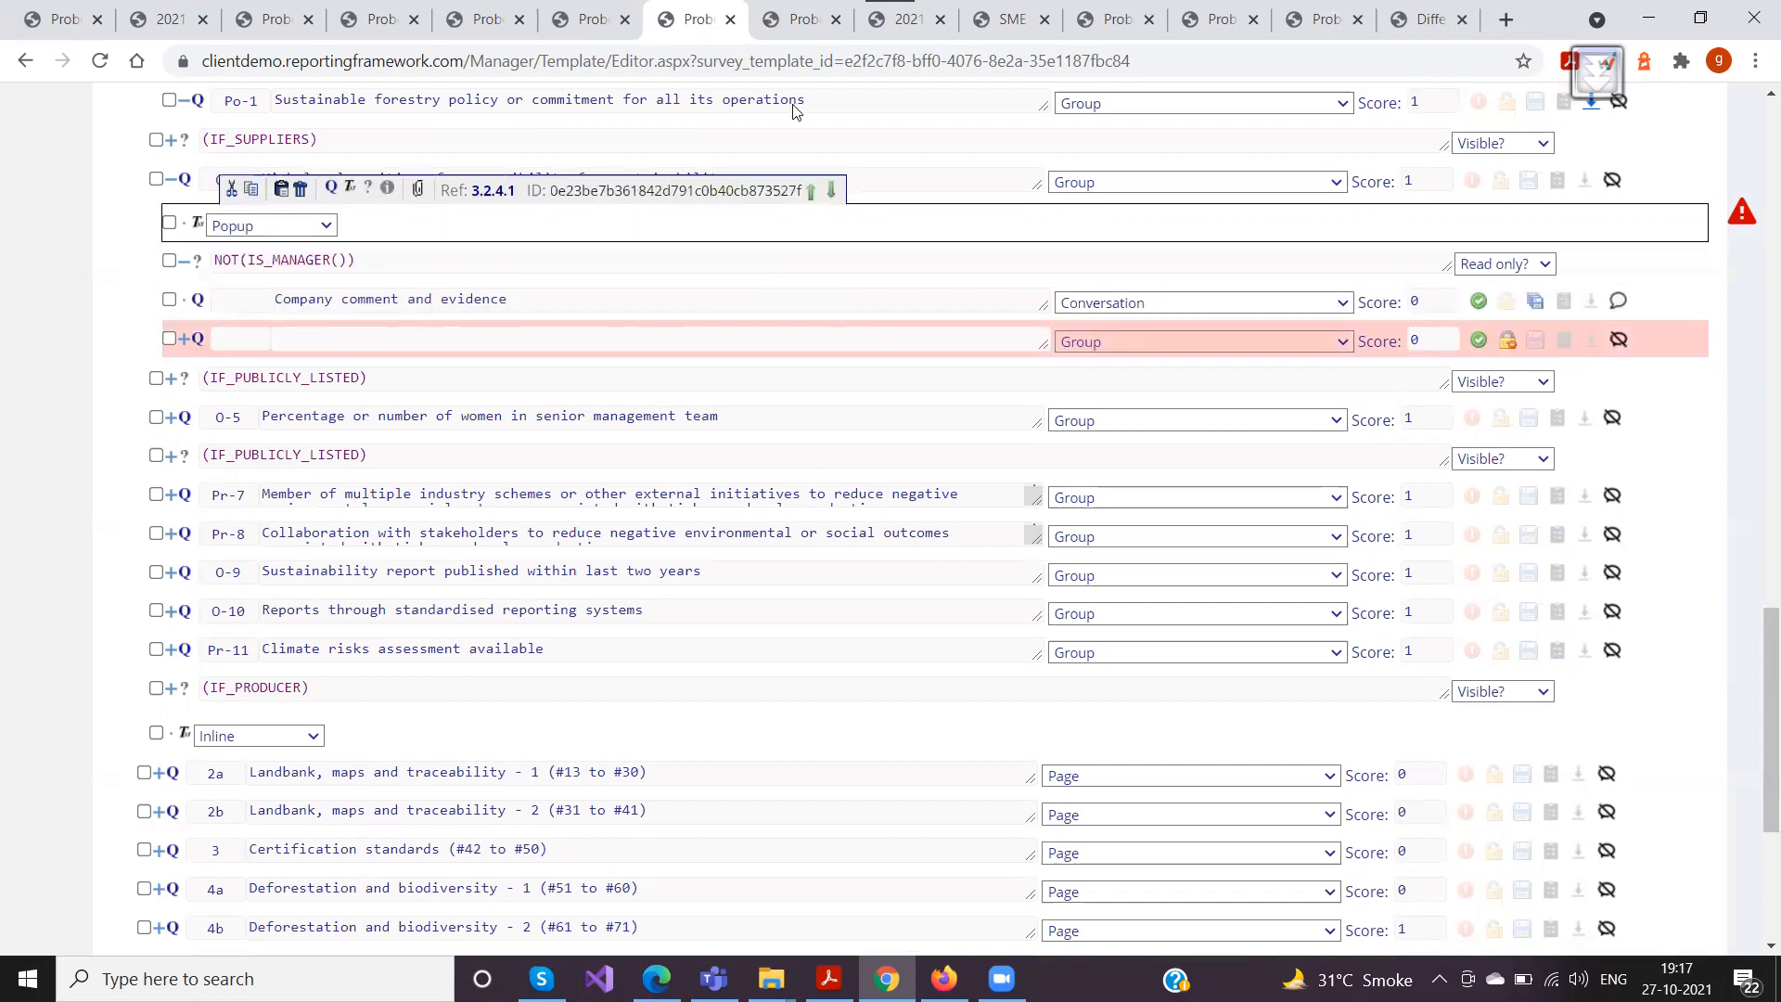
Return to the survey response, check the section statuses in the overview, close it and look at O-5's company comment field
left_click(887, 25)
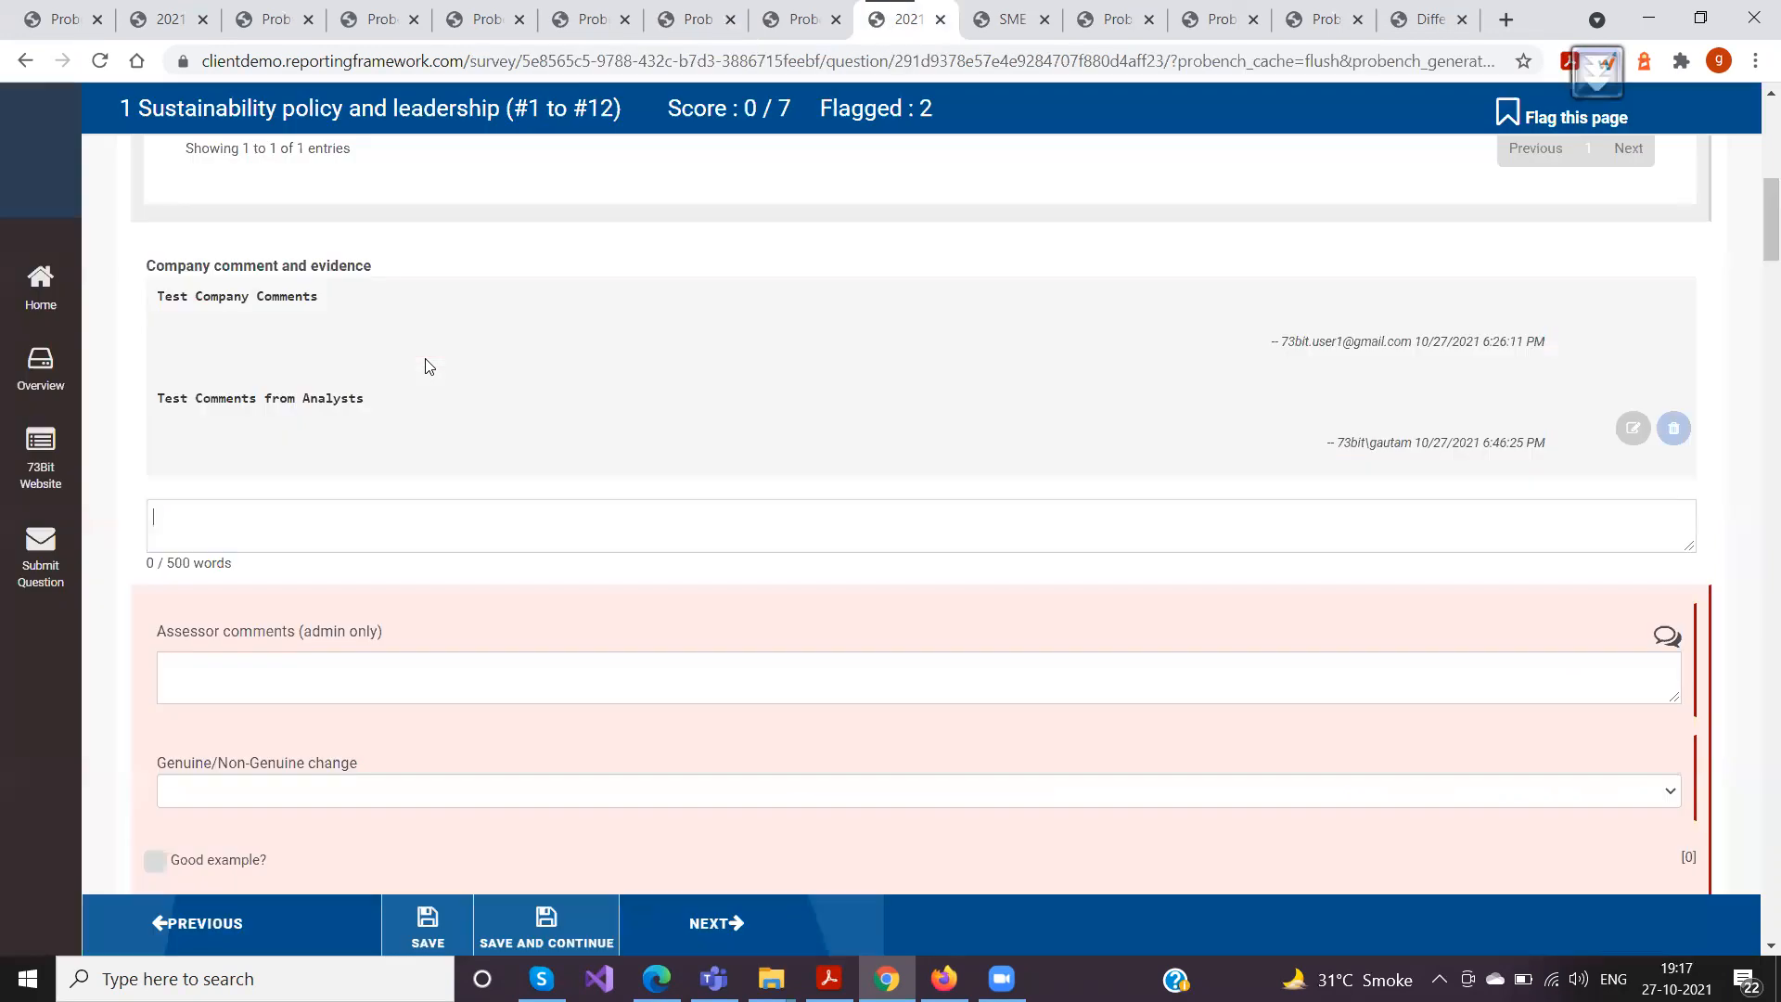
left_click(41, 371)
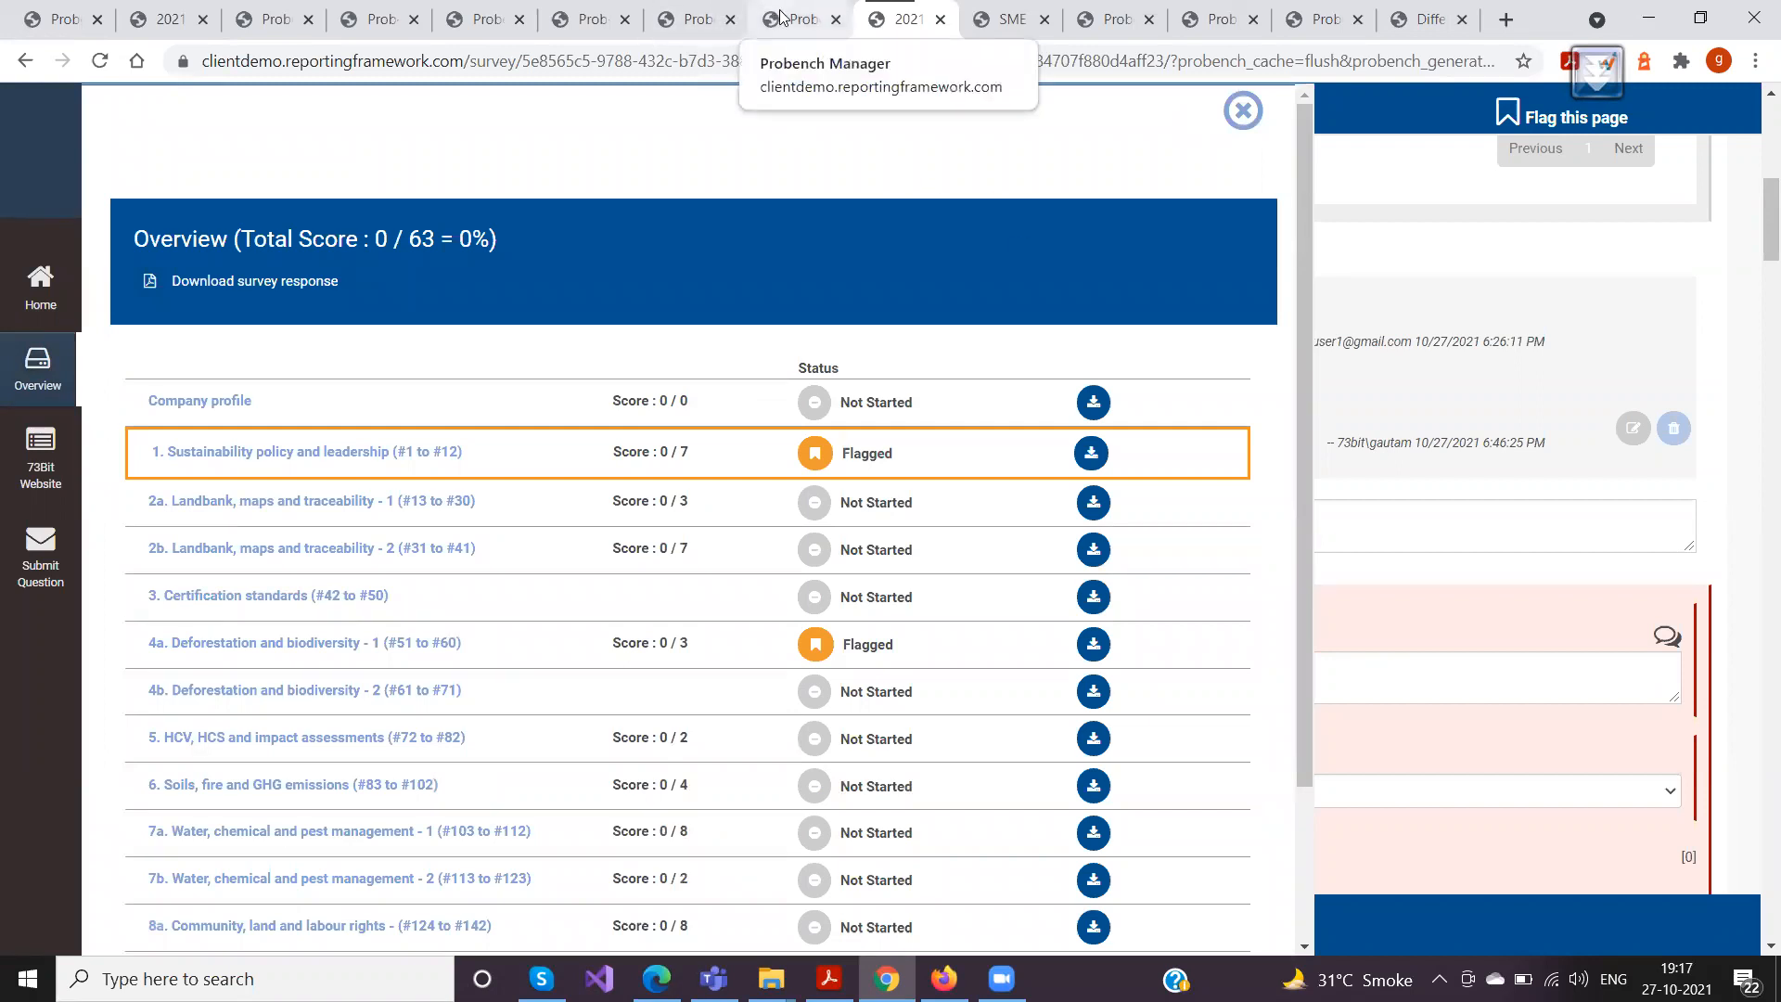
left_click(1259, 113)
scroll(572, 458, "down", 10)
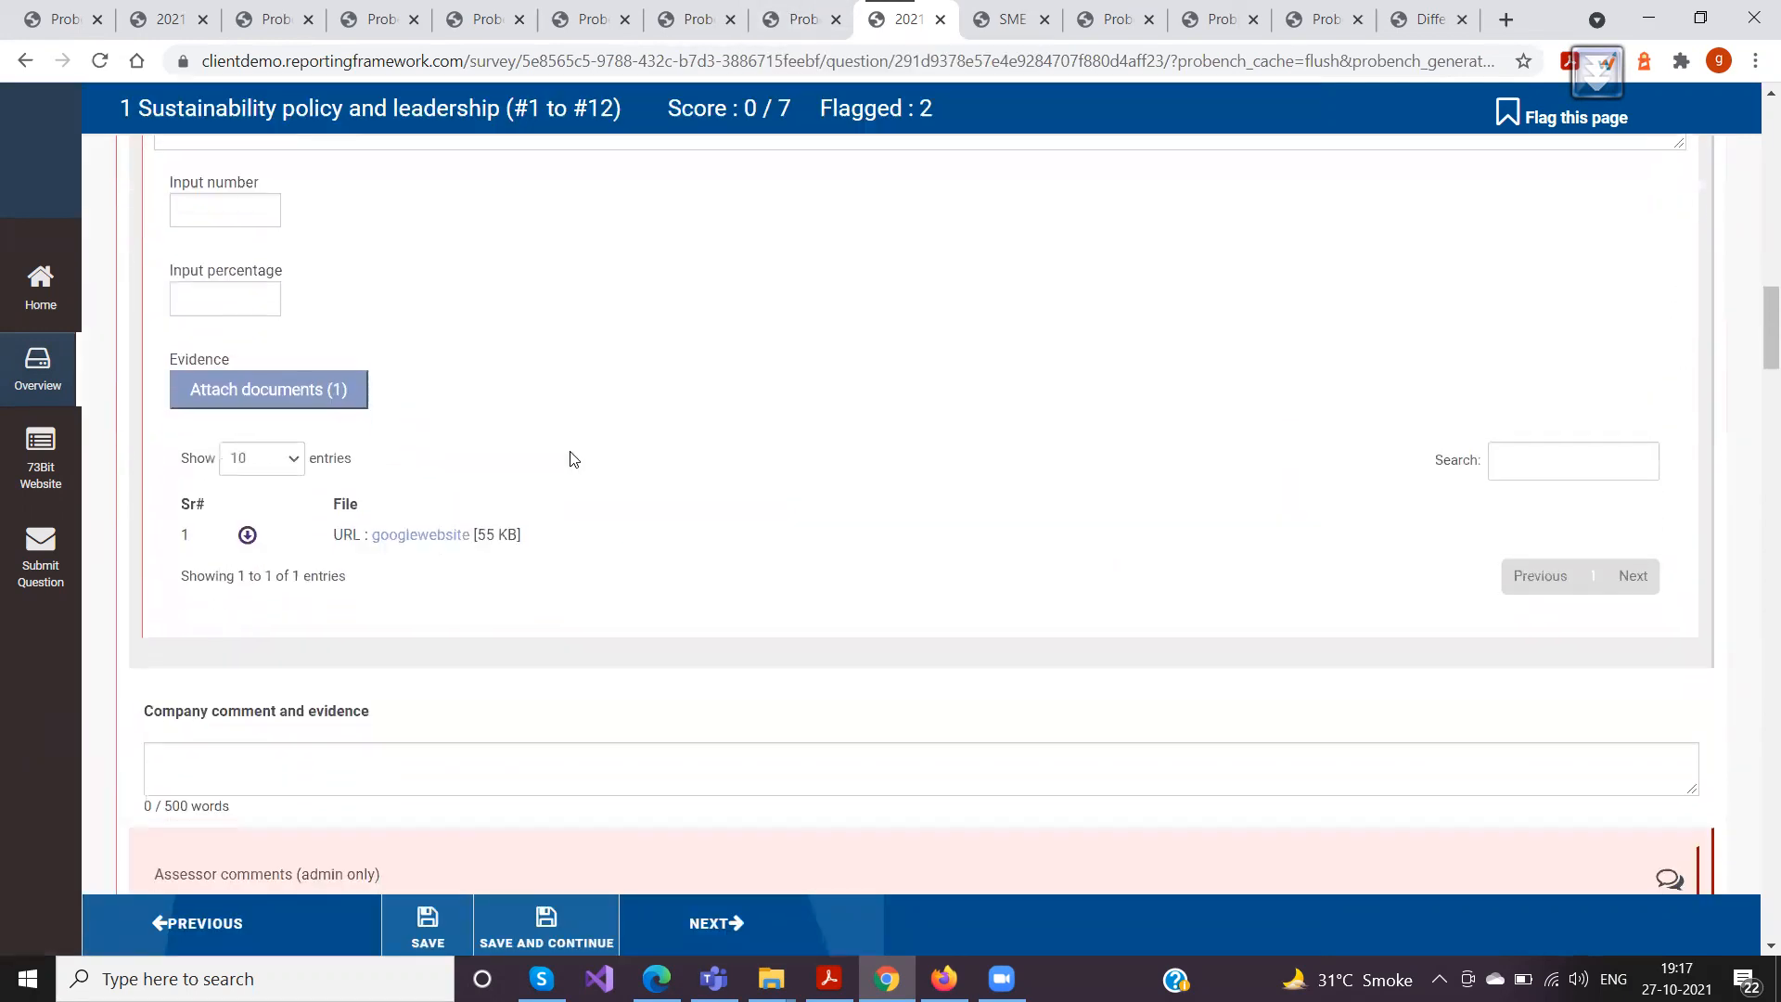
scroll(574, 459, "down", 1)
In Firefox, enter "Test Comment By the company" as the company comment and evidence for O-5 and save the page
left_click(945, 979)
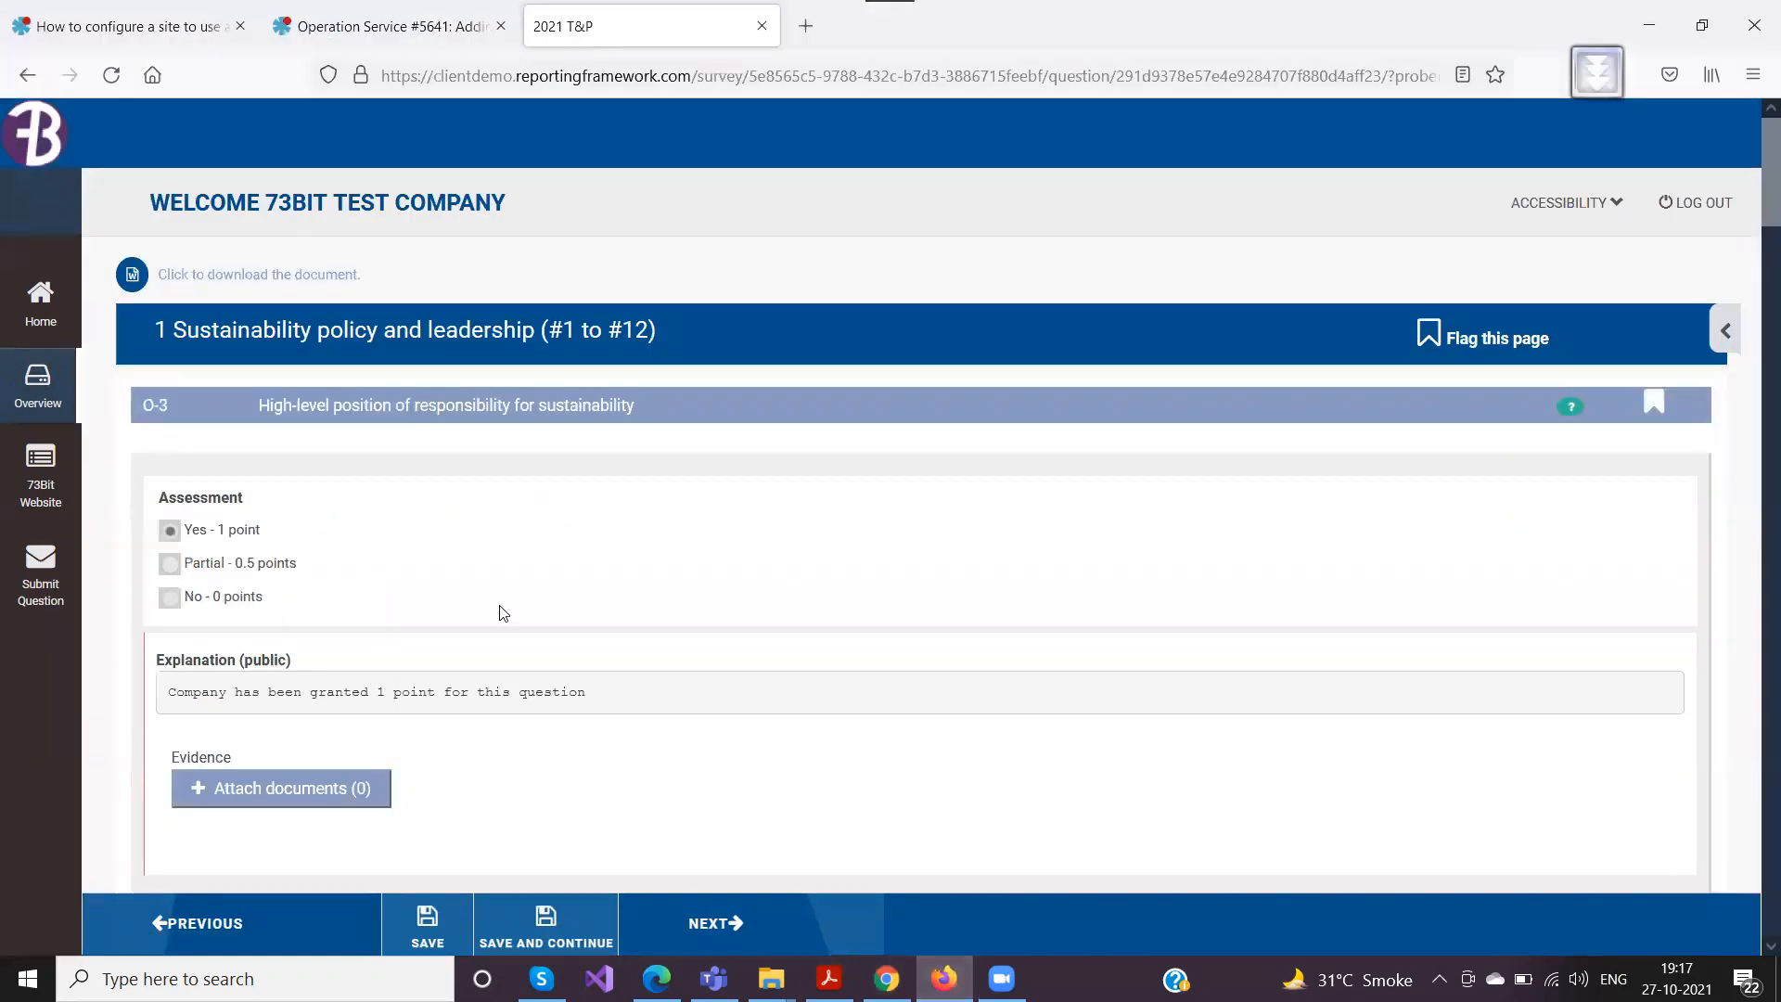
scroll(503, 613, "down", 5)
scroll(502, 614, "down", 5)
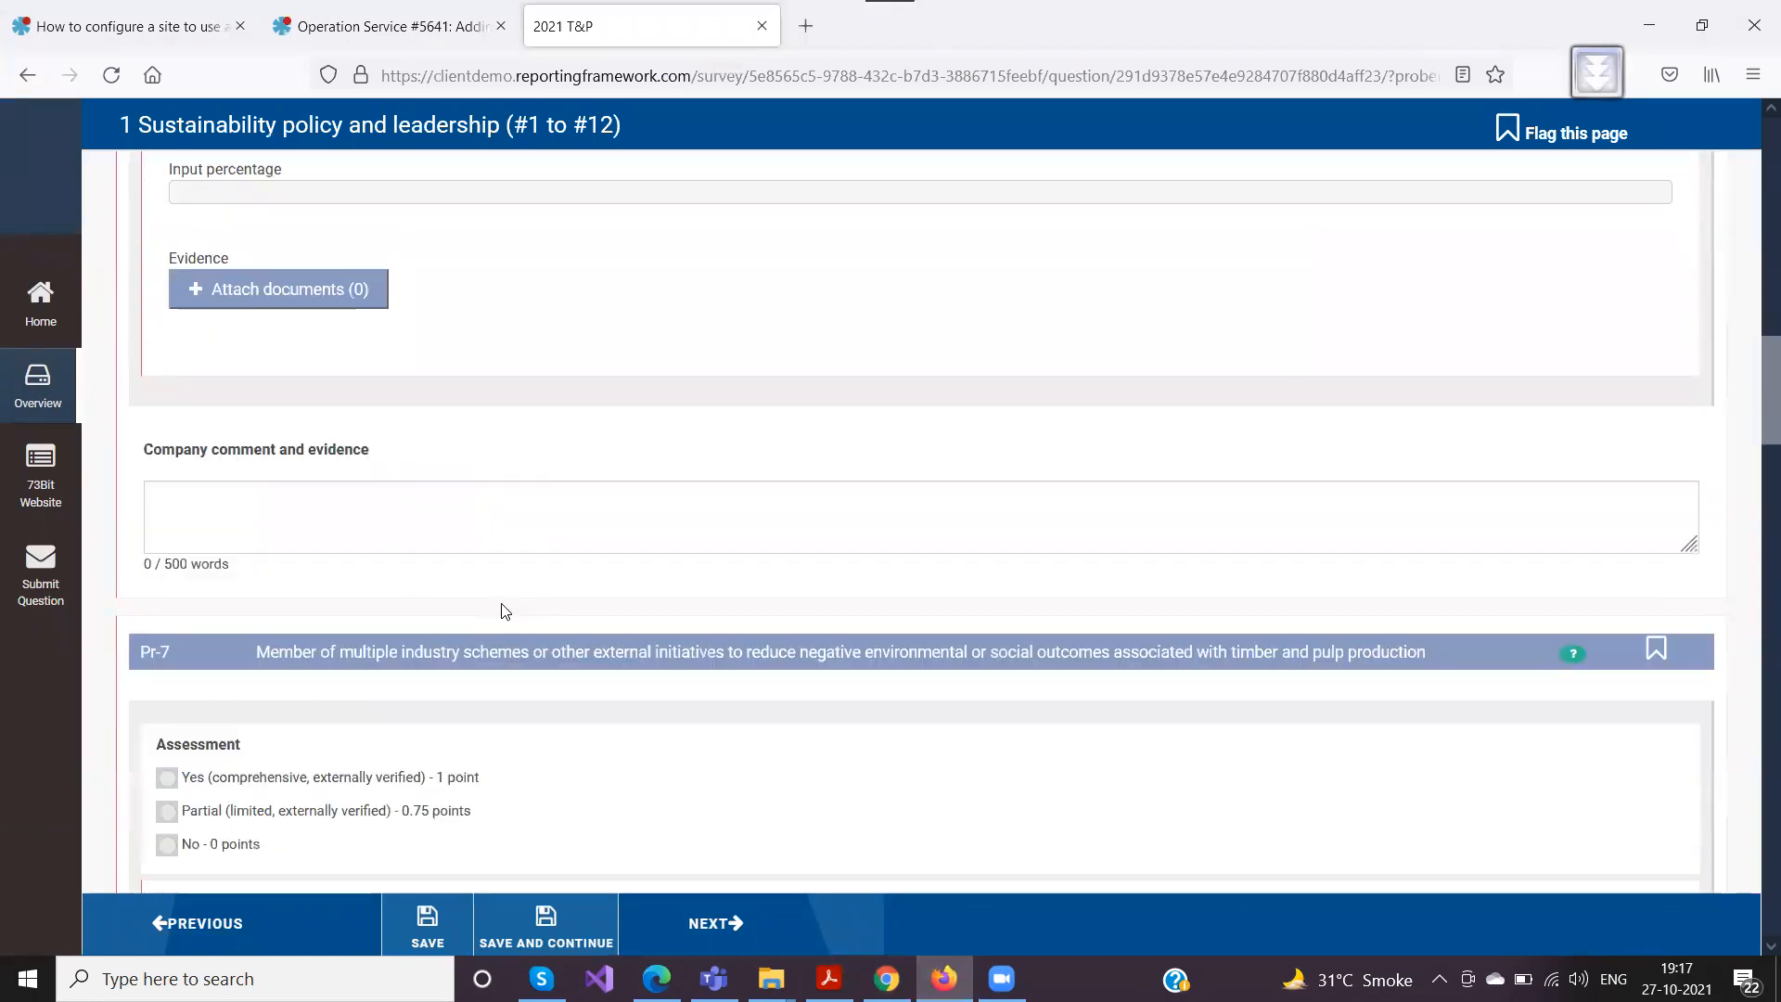
left_click(318, 518)
type("Test")
right_click(318, 521)
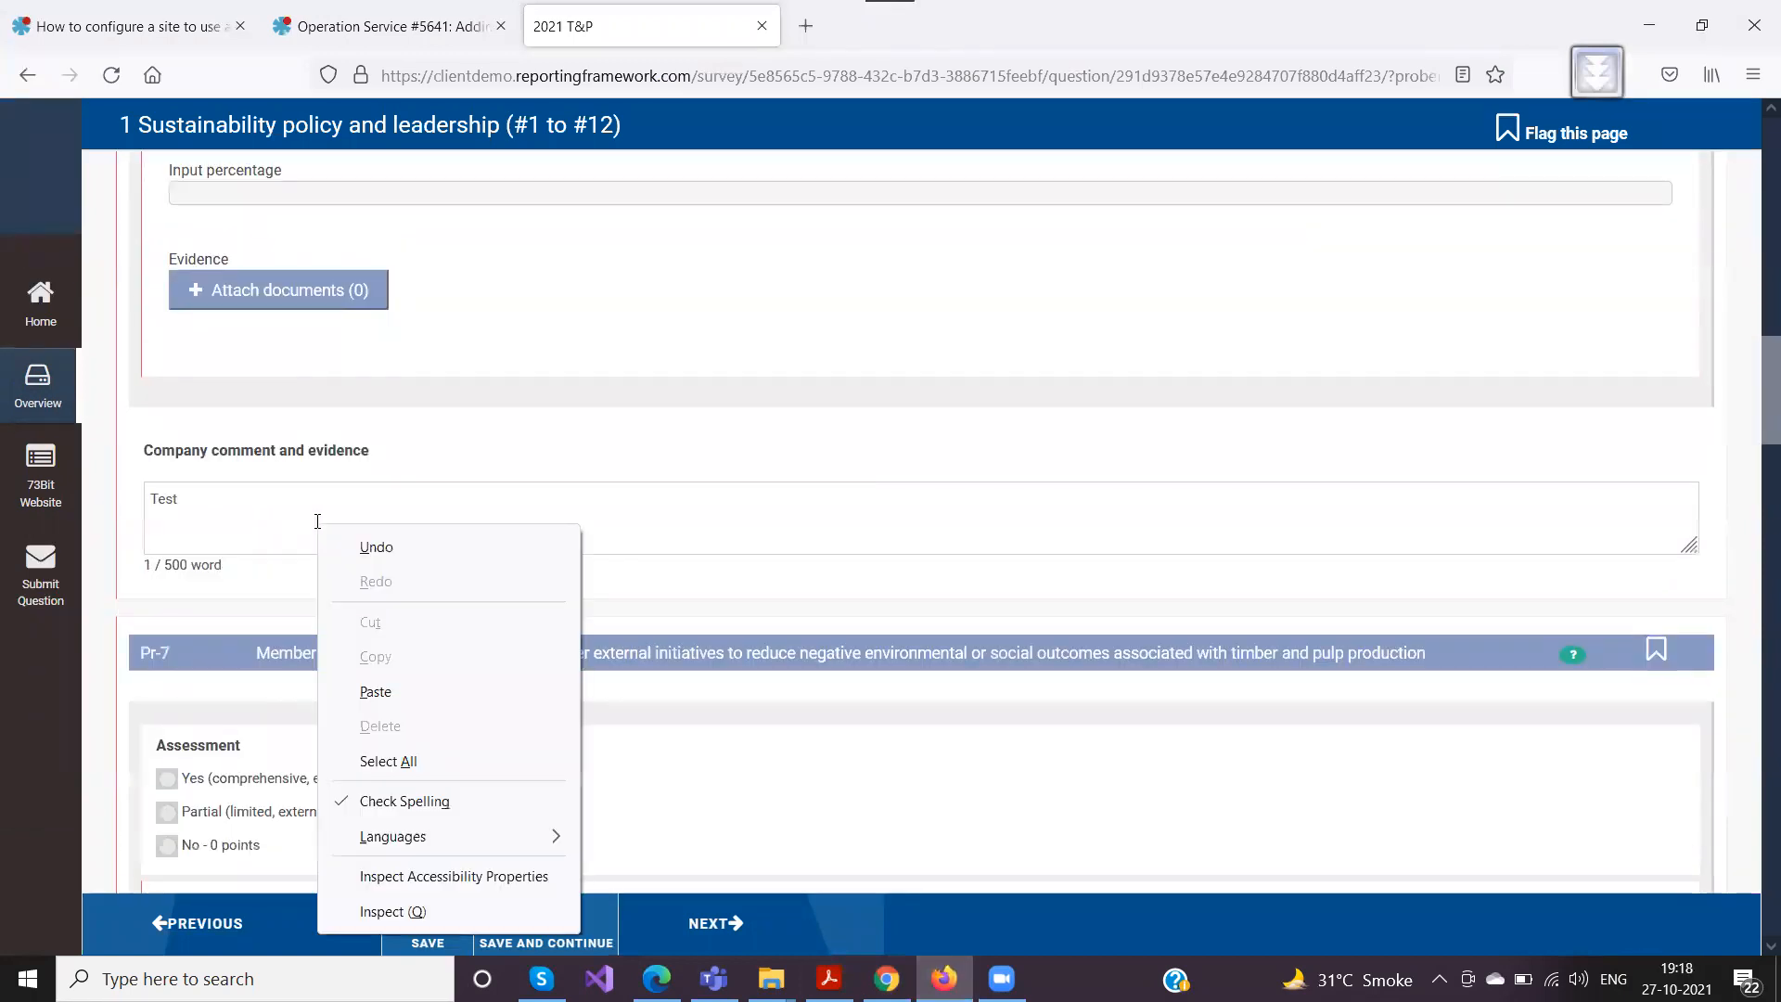
key("Escape")
key("BackSpace")
type("t Comment No")
key("BackSpace")
key("BackSpace")
type("By the company")
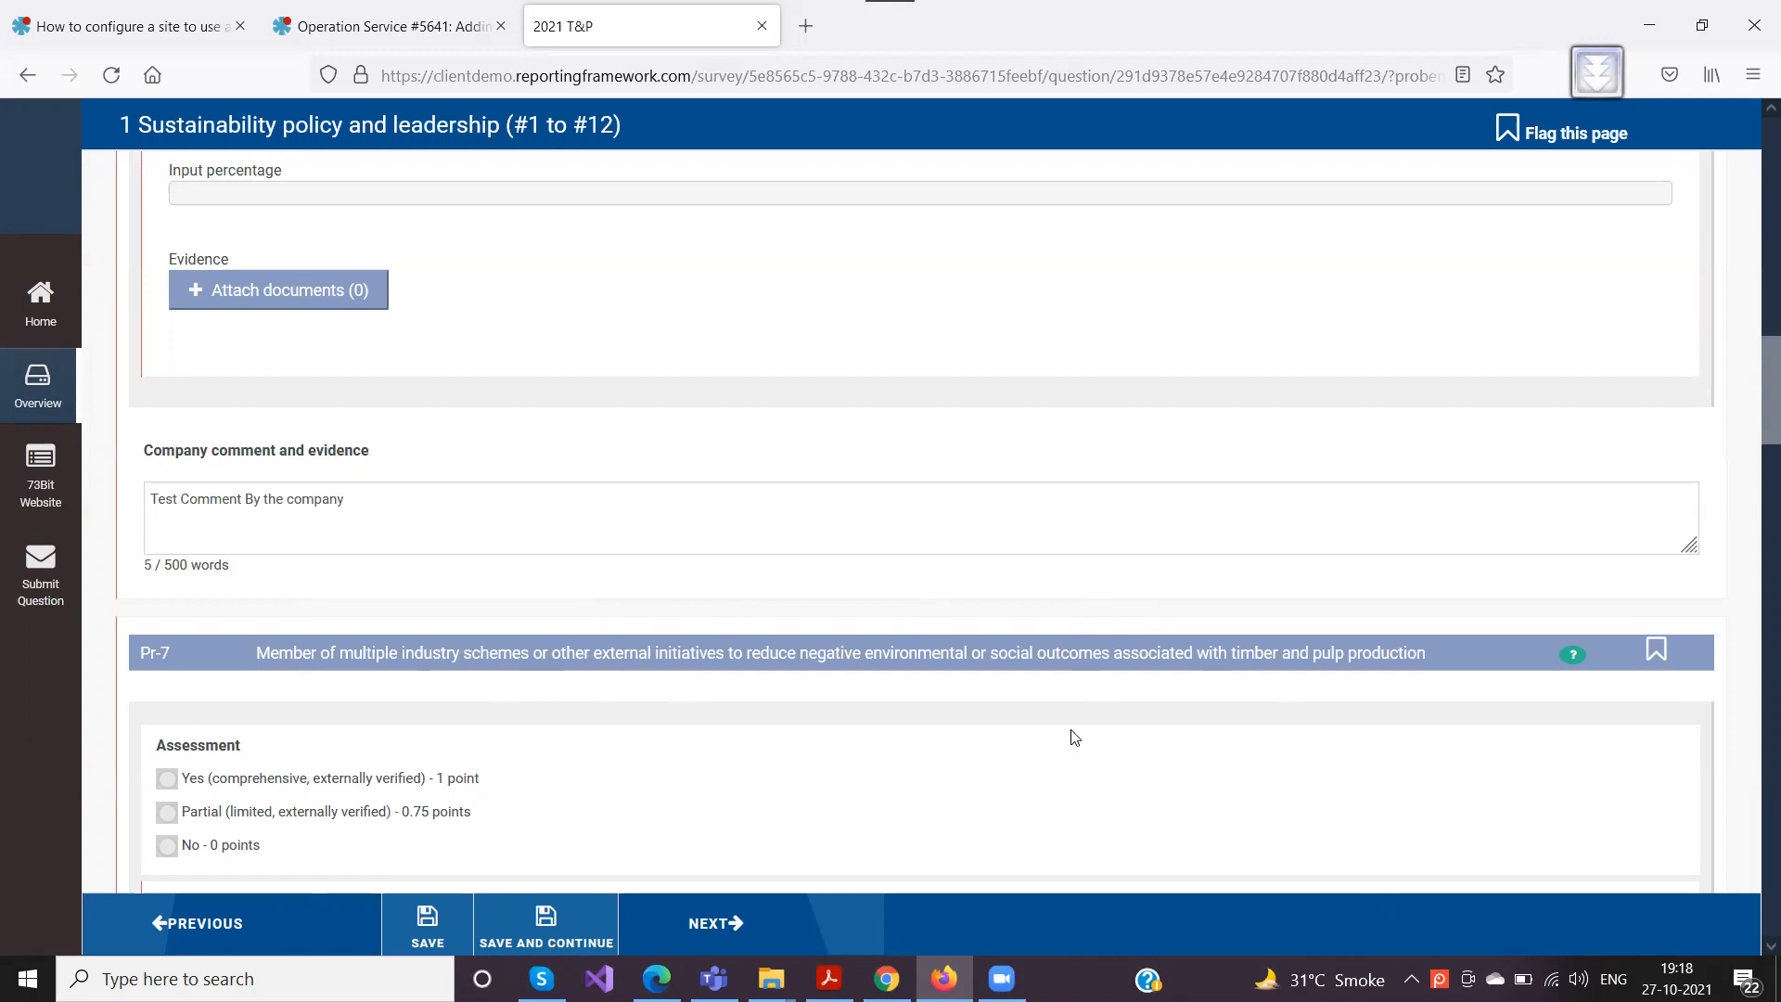
left_click(426, 924)
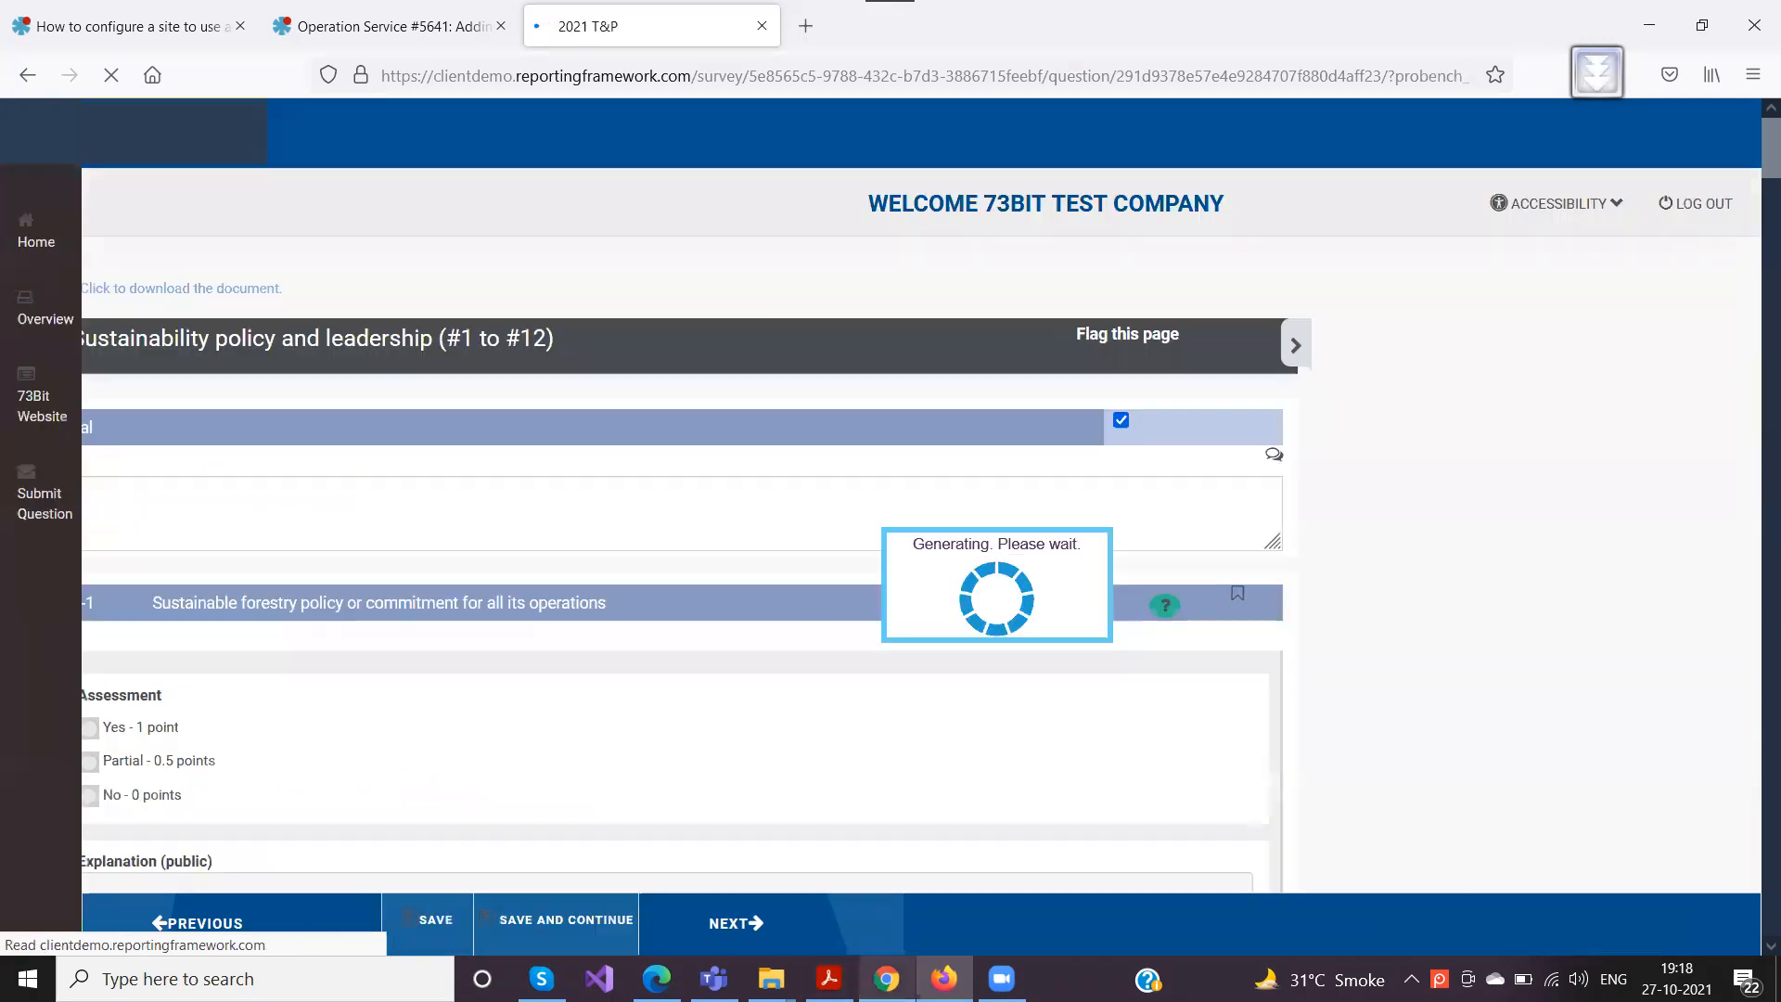
scroll(442, 465, "down", 10)
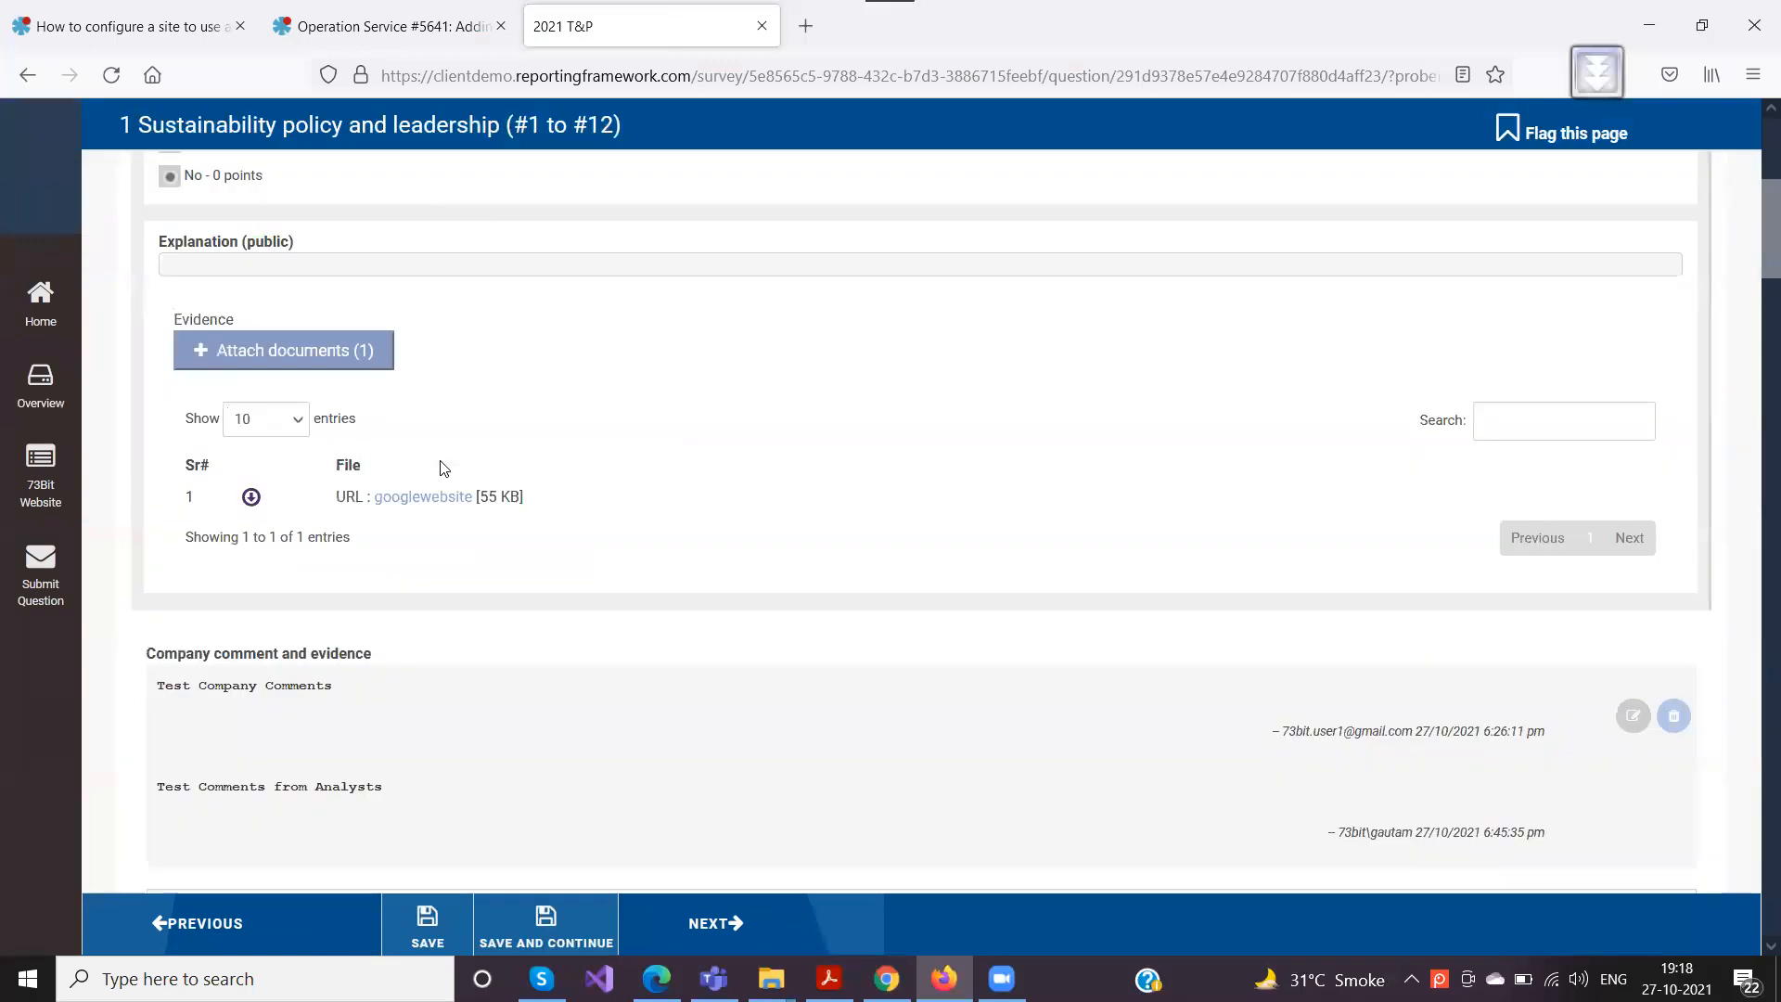
Switch to Chrome, reload the survey page, check section 1's review marker in the overview and close the overview
left_click(887, 978)
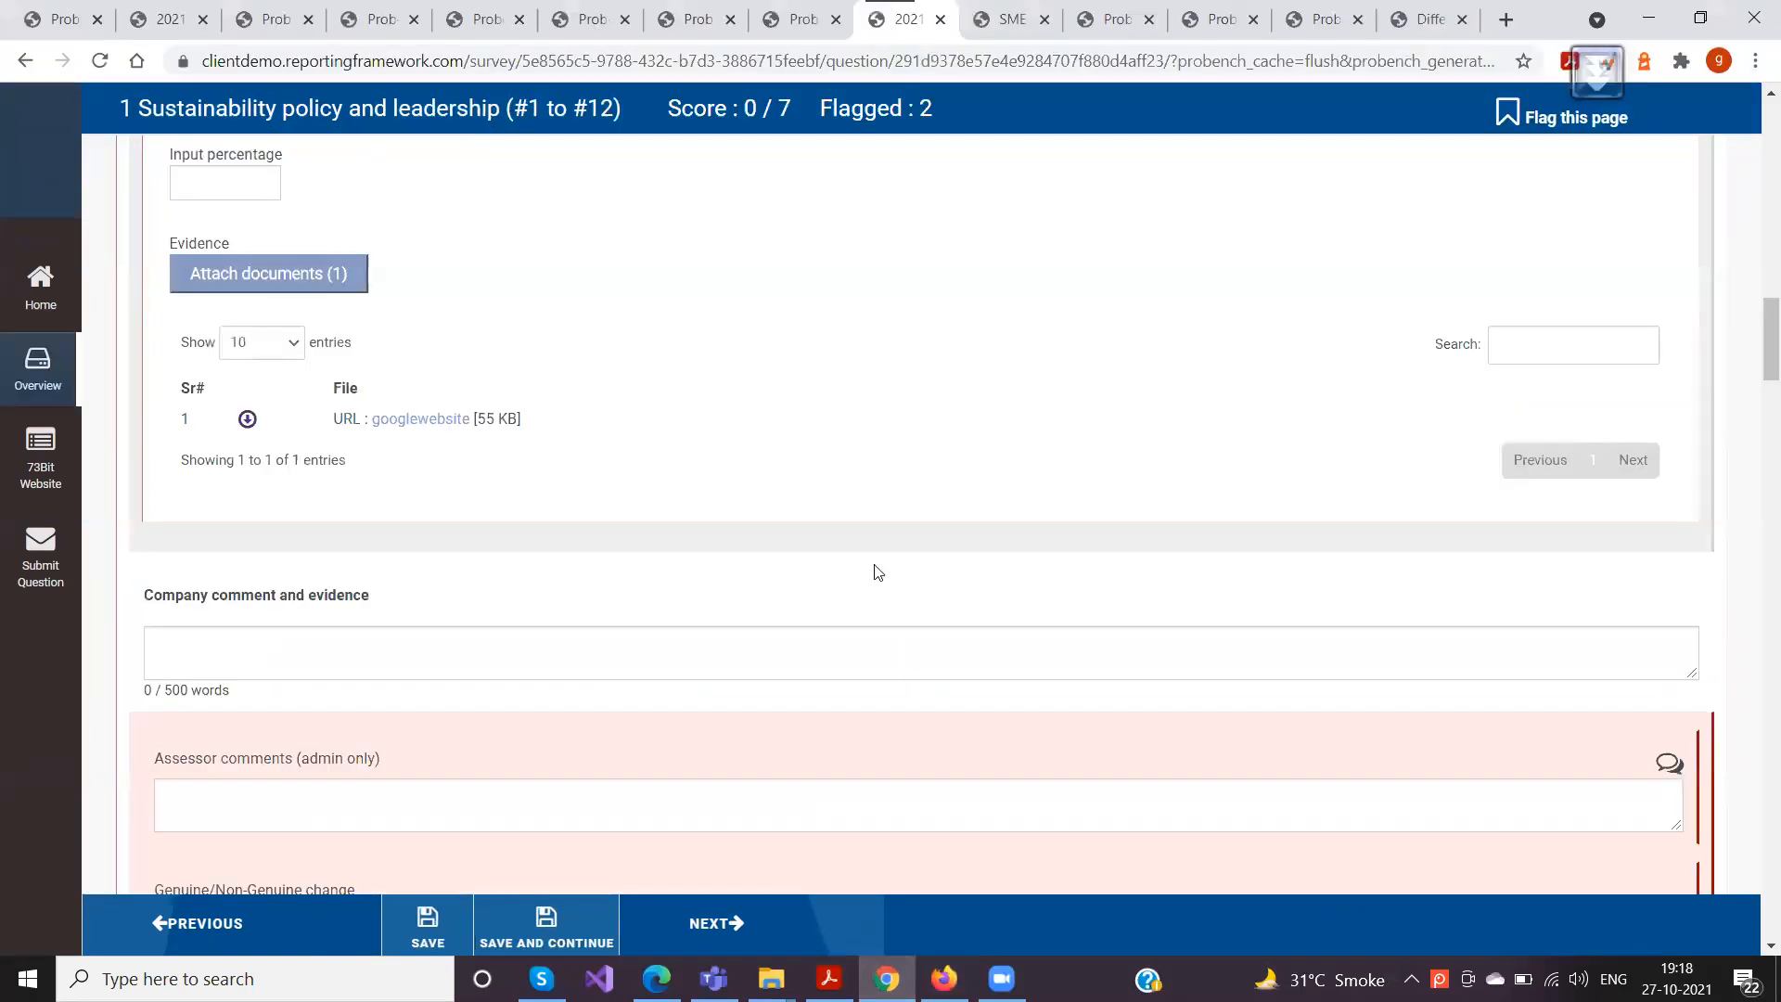
left_click(640, 61)
key("Return")
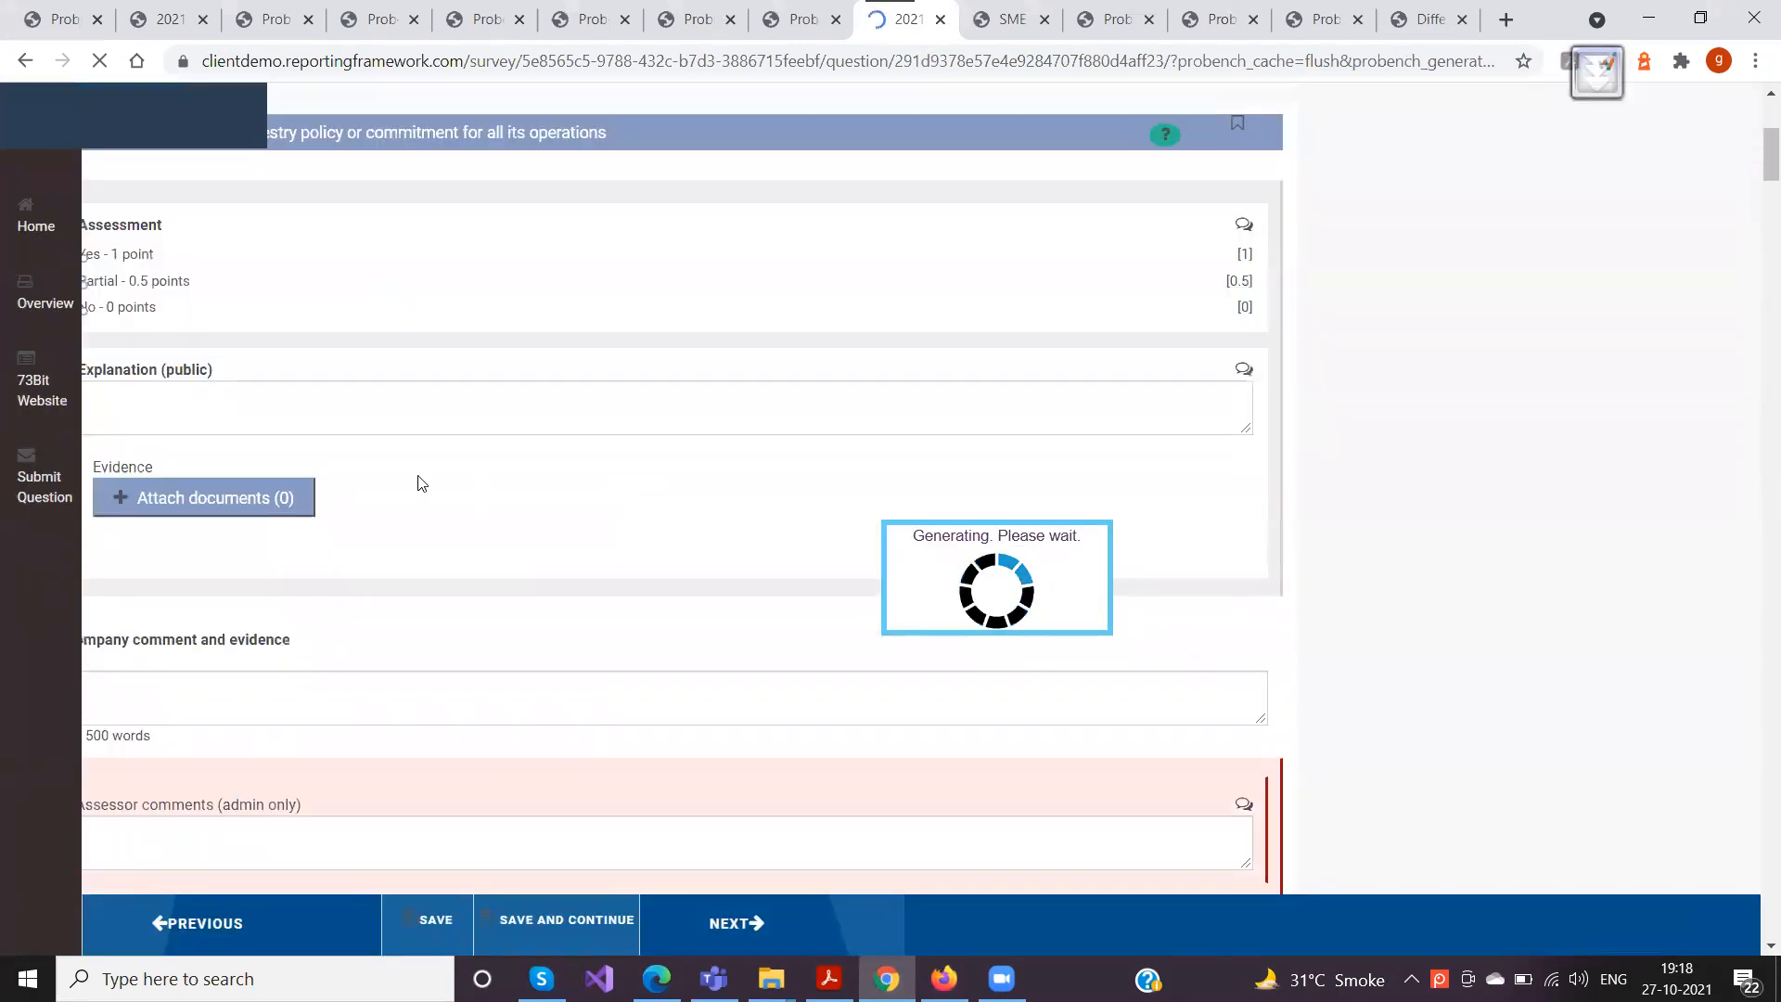
scroll(448, 462, "down", 1)
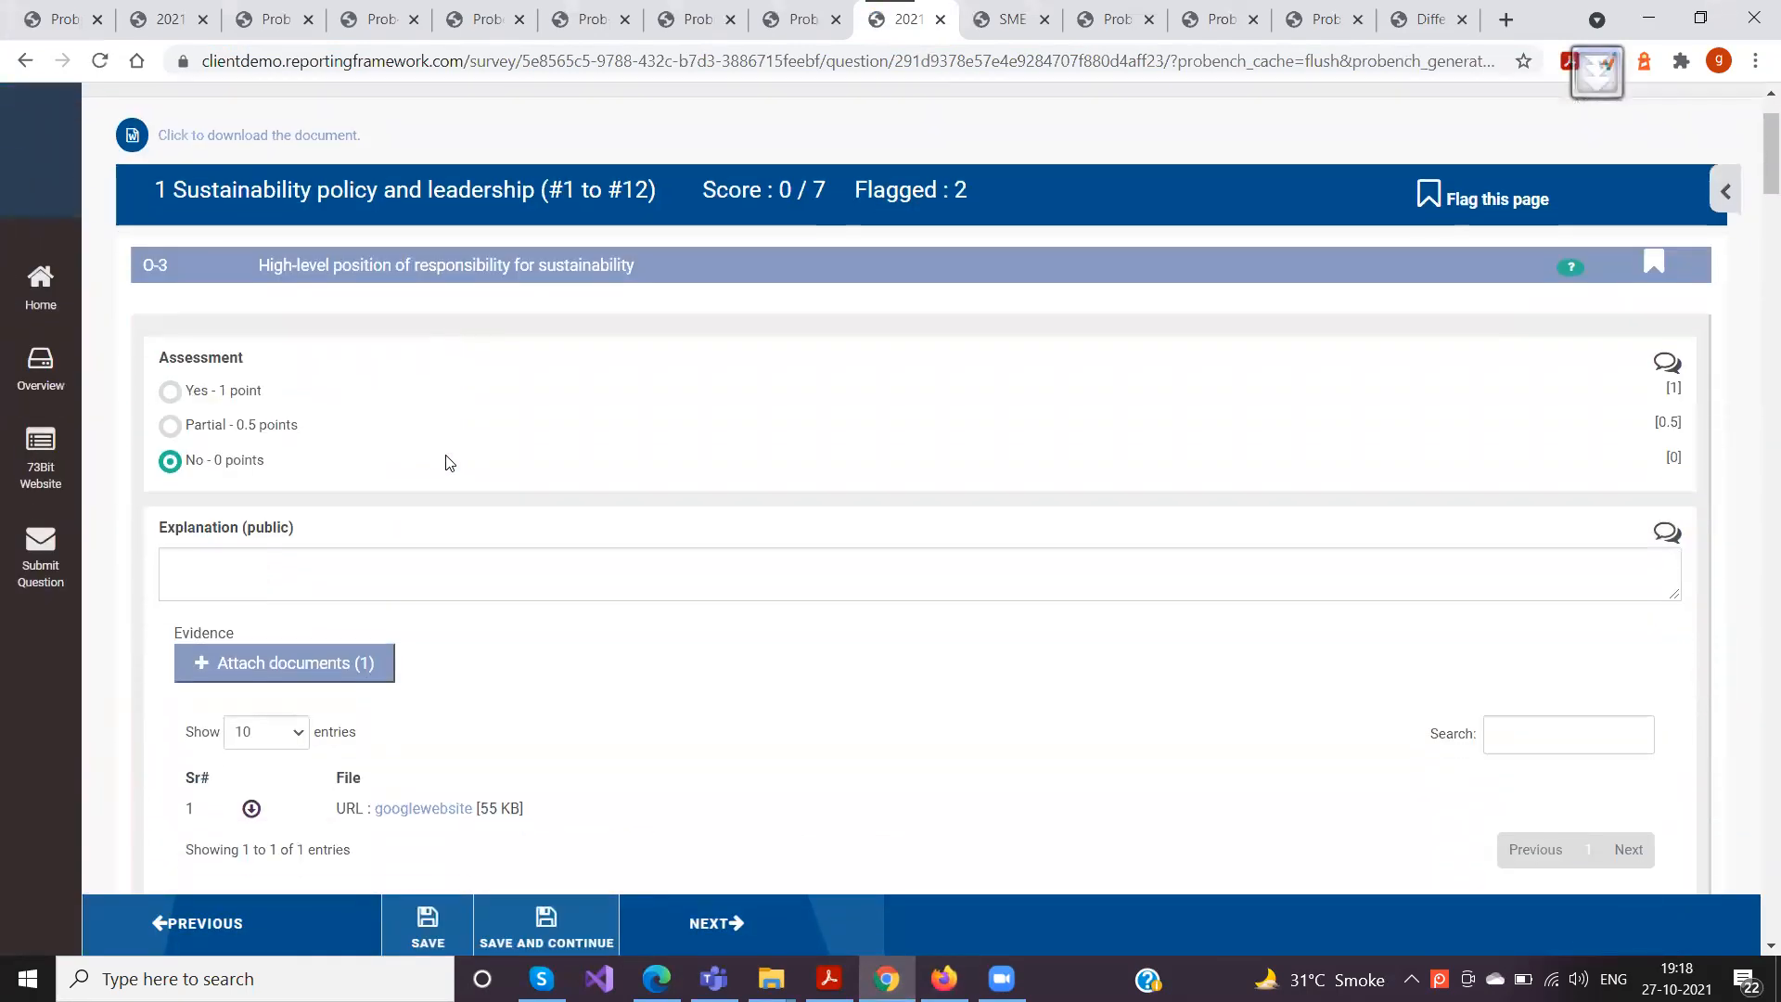
left_click(40, 370)
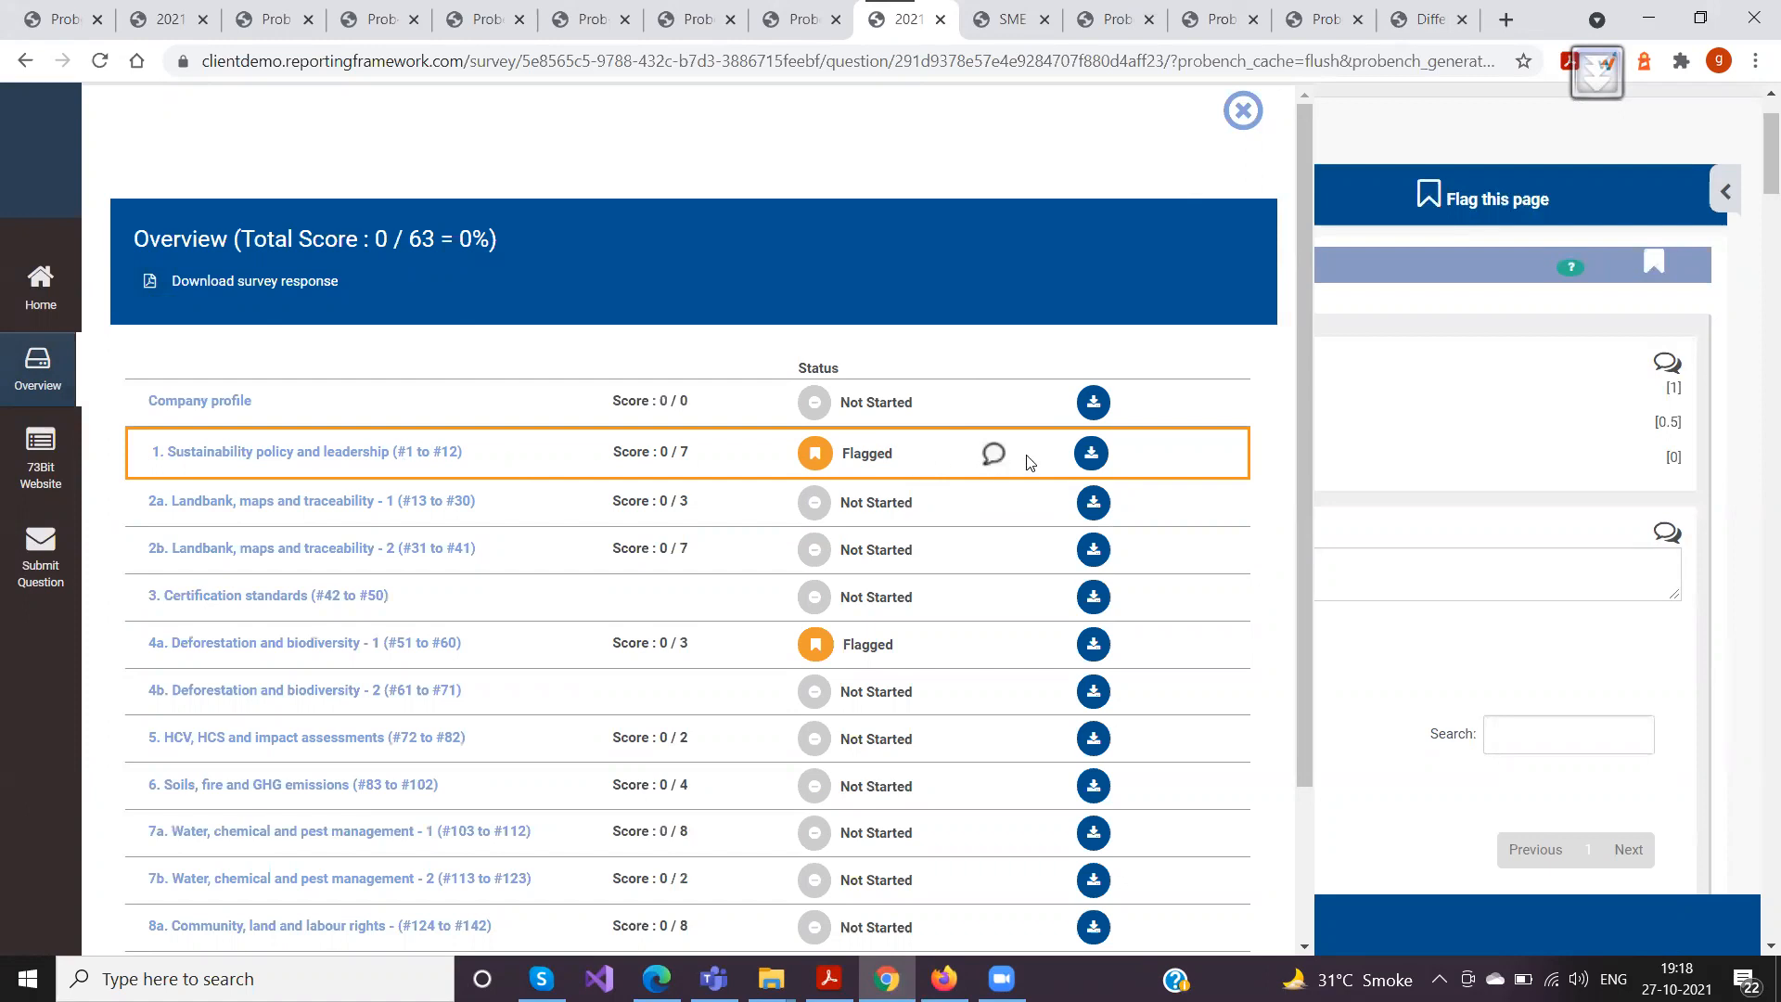
left_click(1247, 130)
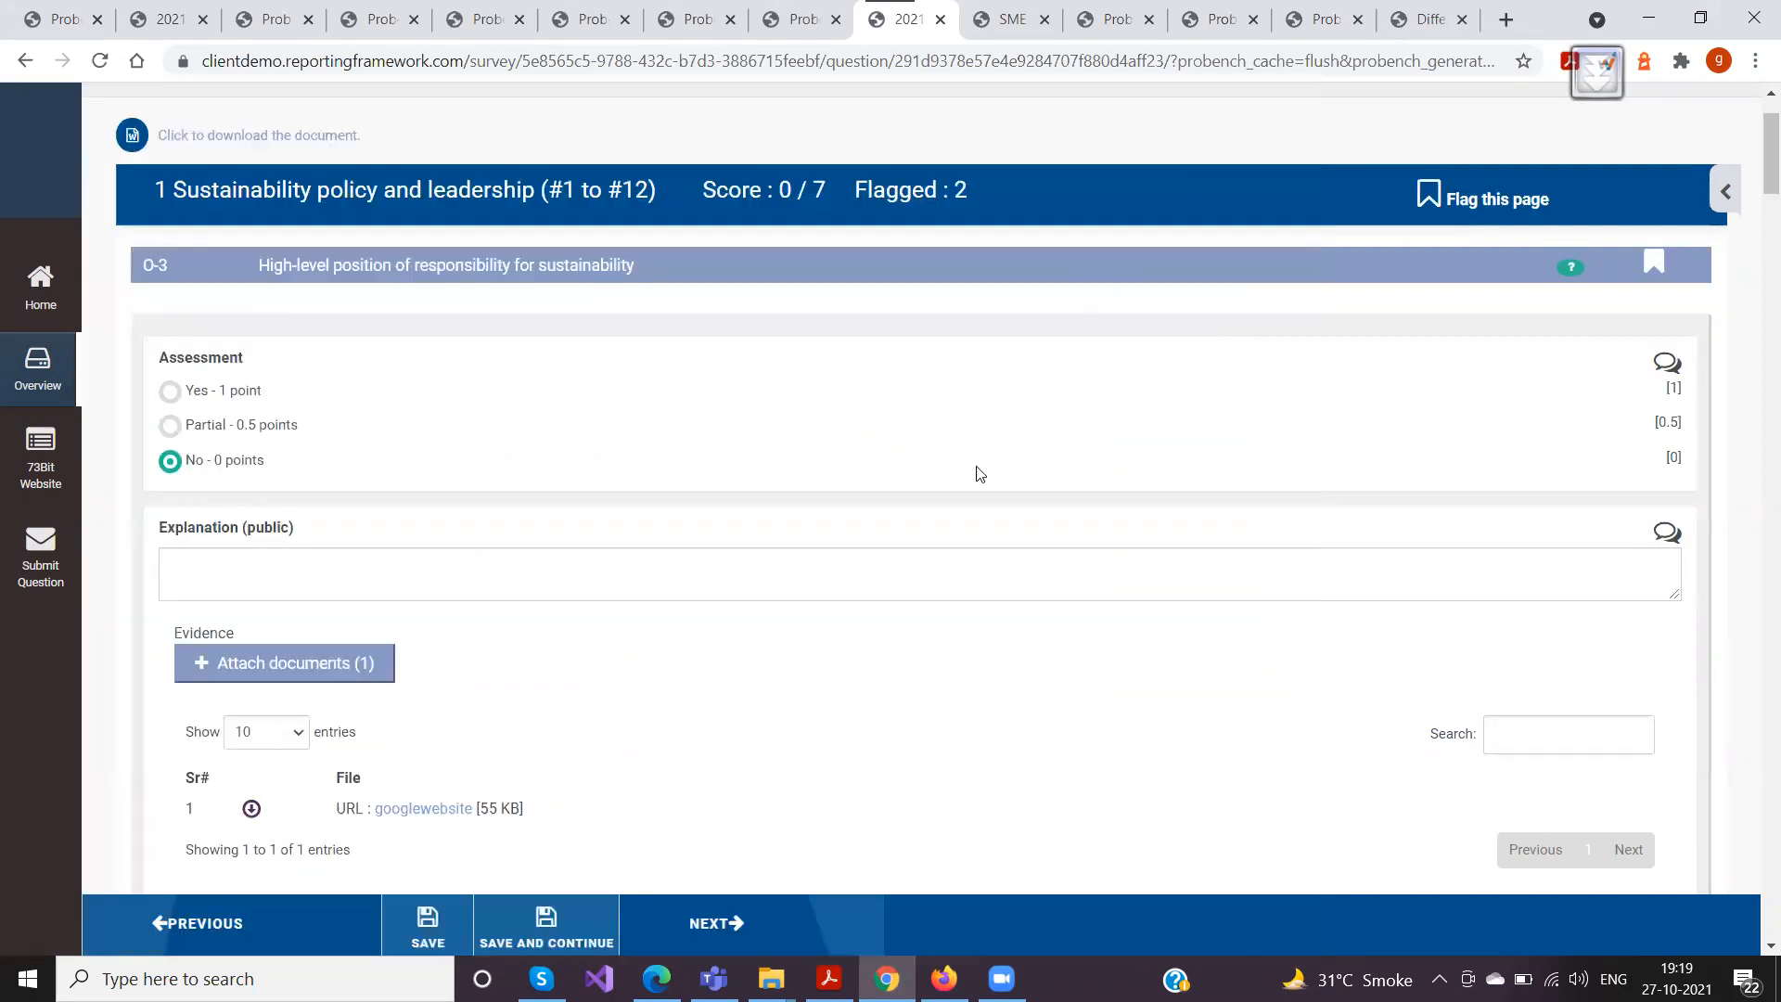
Look through questions O-5 and O-3 and examine the company and analyst comments recorded under O-3
scroll(969, 471, "down", 14)
scroll(965, 475, "down", 9)
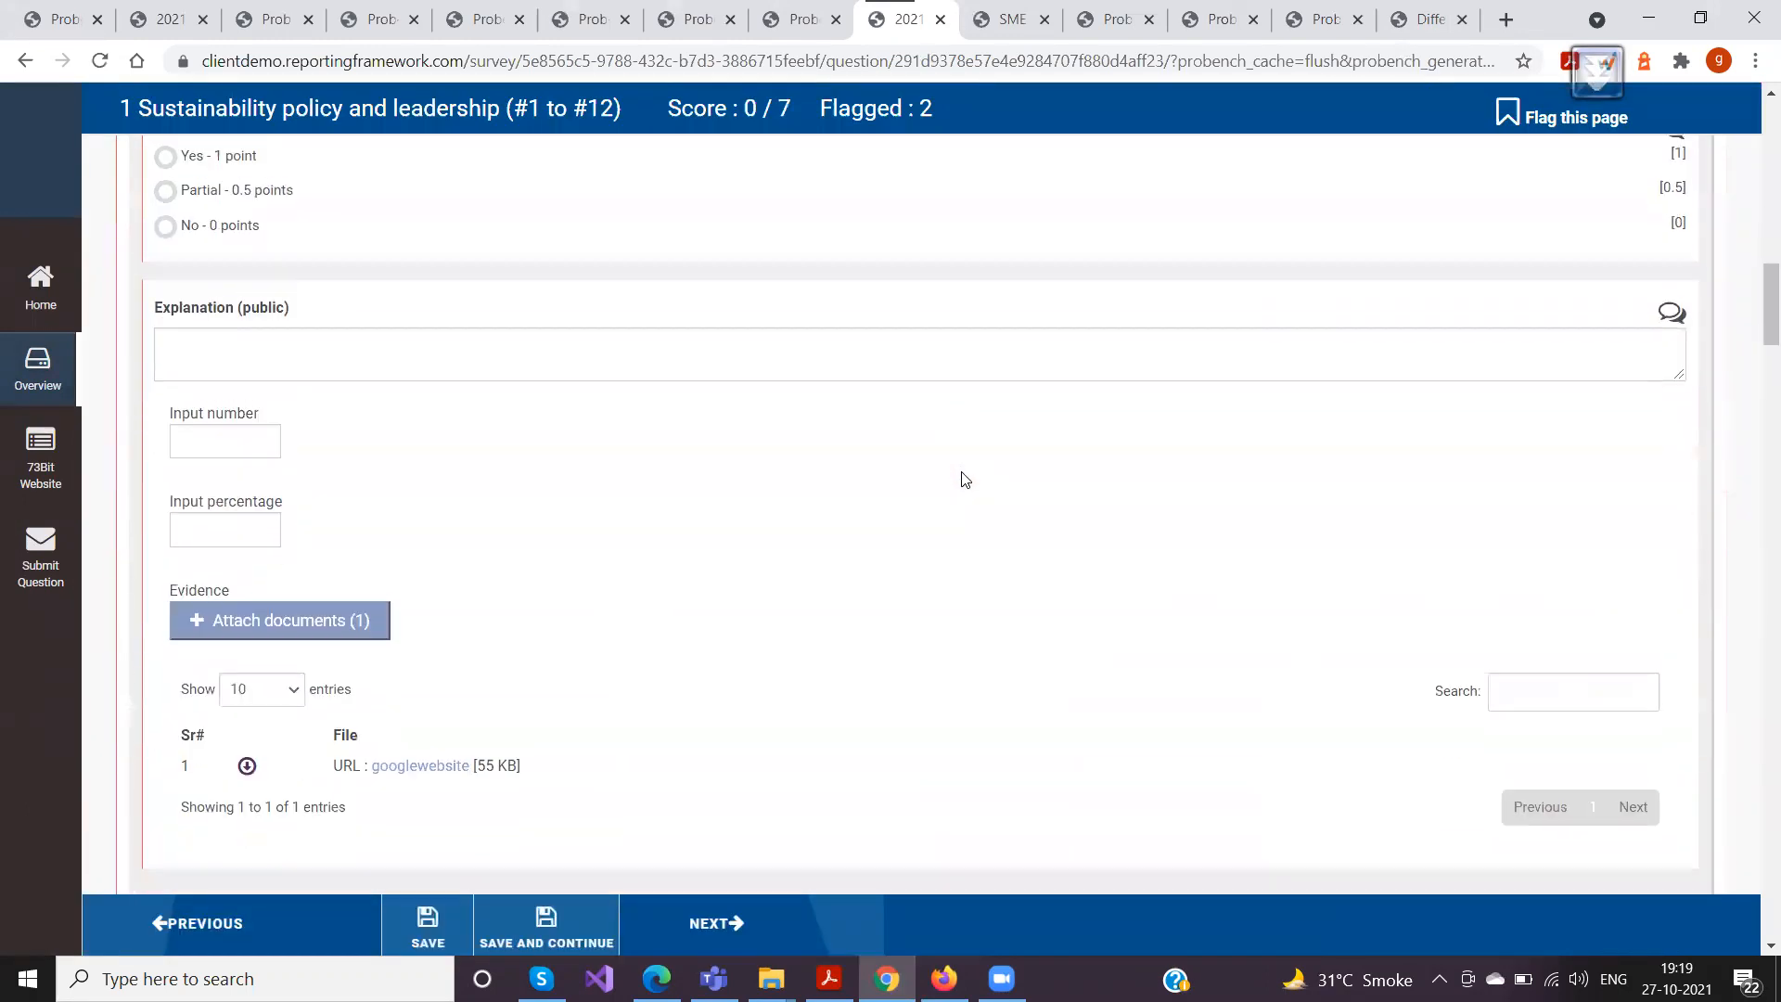
left_click_drag(156, 385, 405, 387)
scroll(444, 482, "up", 7)
scroll(442, 483, "up", 9)
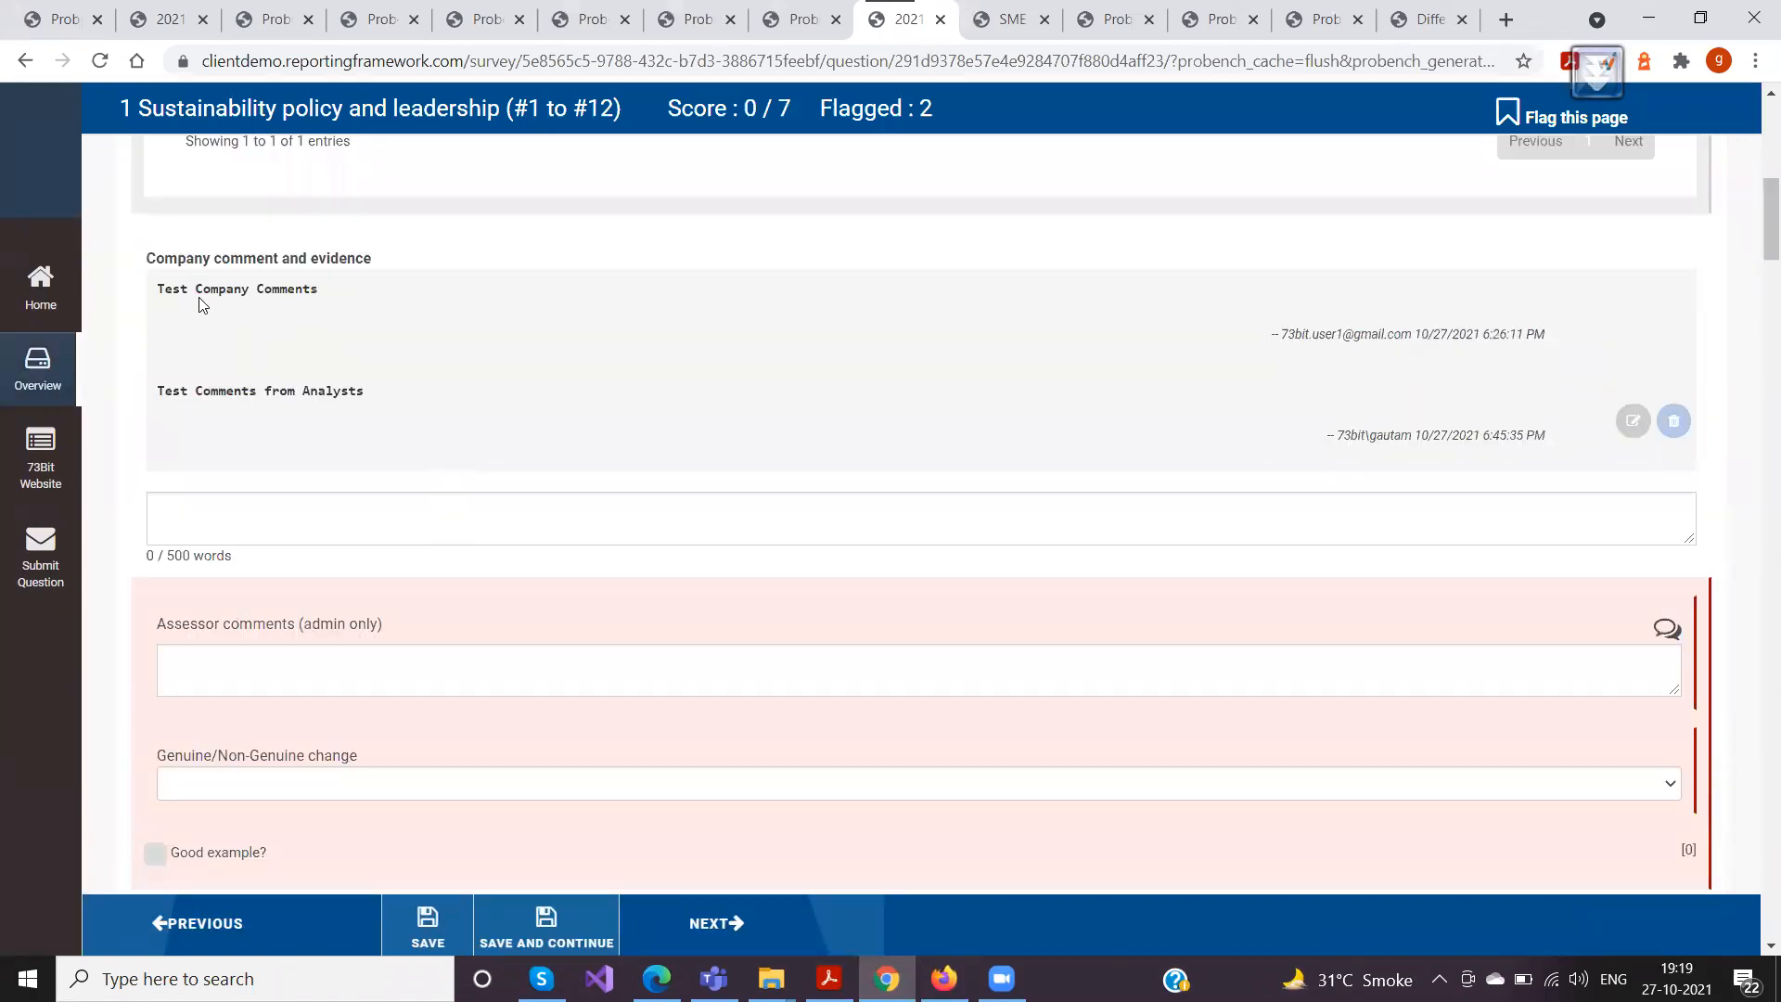
left_click_drag(146, 259, 380, 370)
left_click(380, 371)
left_click_drag(156, 390, 508, 394)
left_click(508, 393)
Examine the new company comment under O-5 and place the cursor in its reply field
scroll(464, 461, "down", 7)
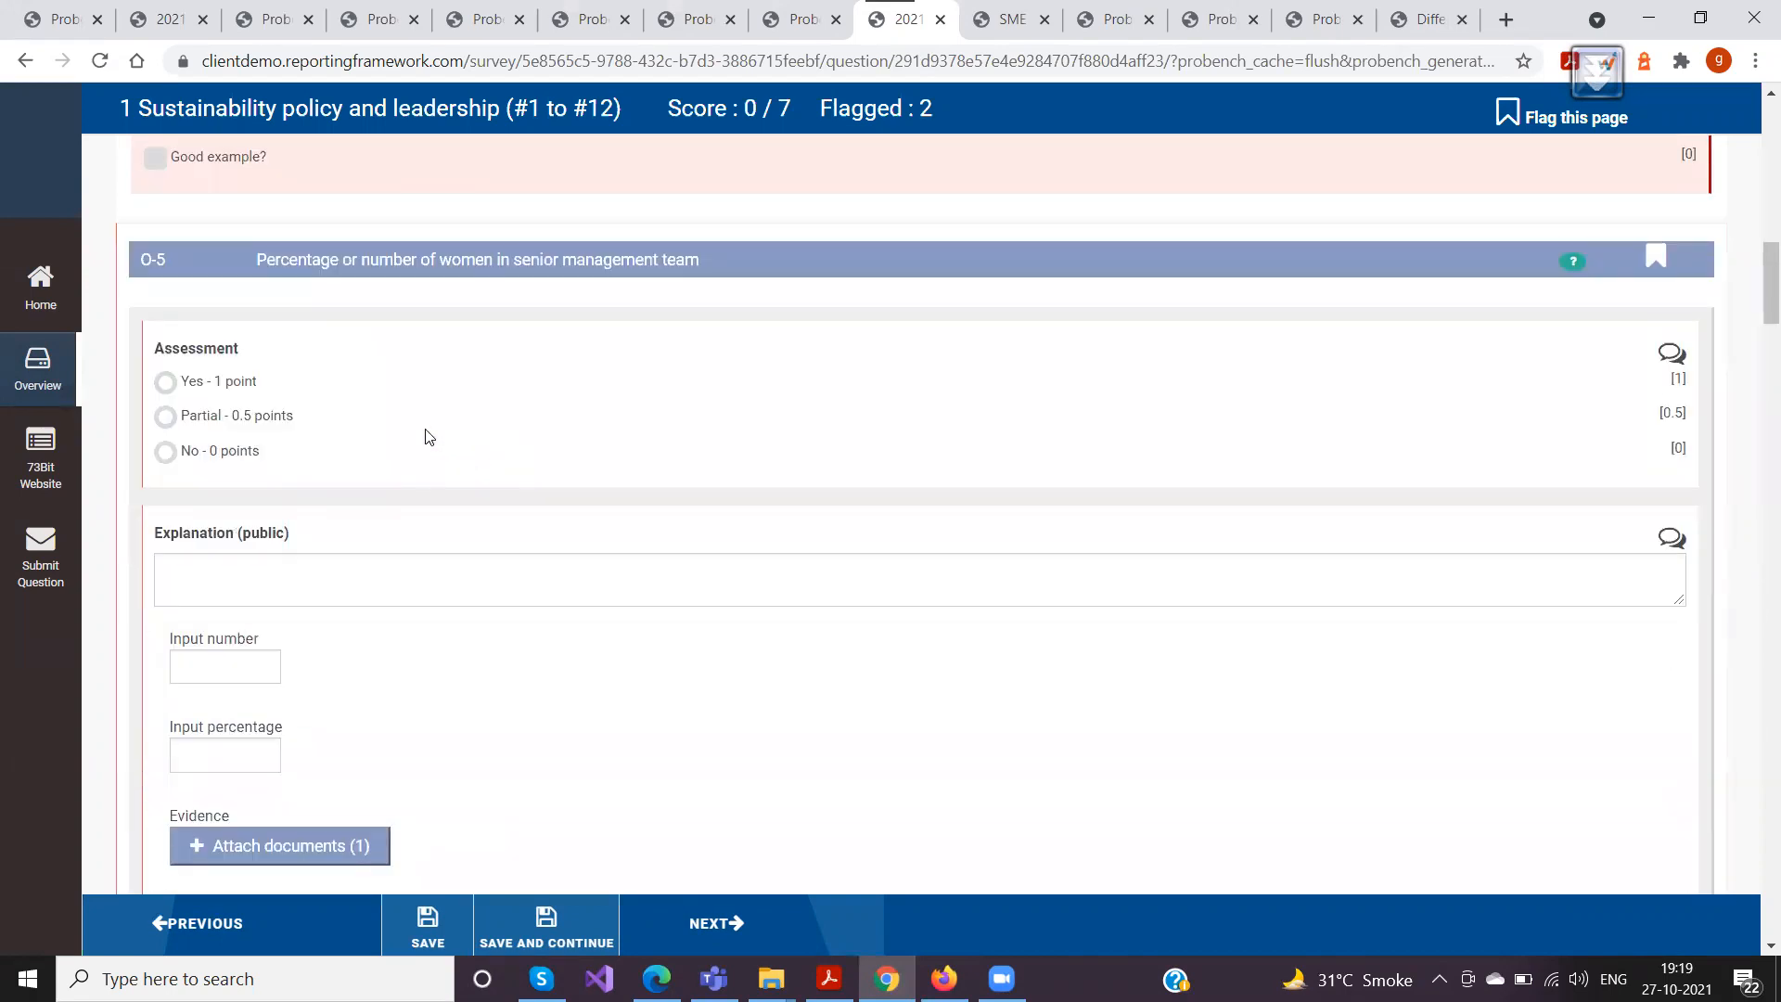
scroll(506, 539, "down", 5)
scroll(505, 539, "down", 5)
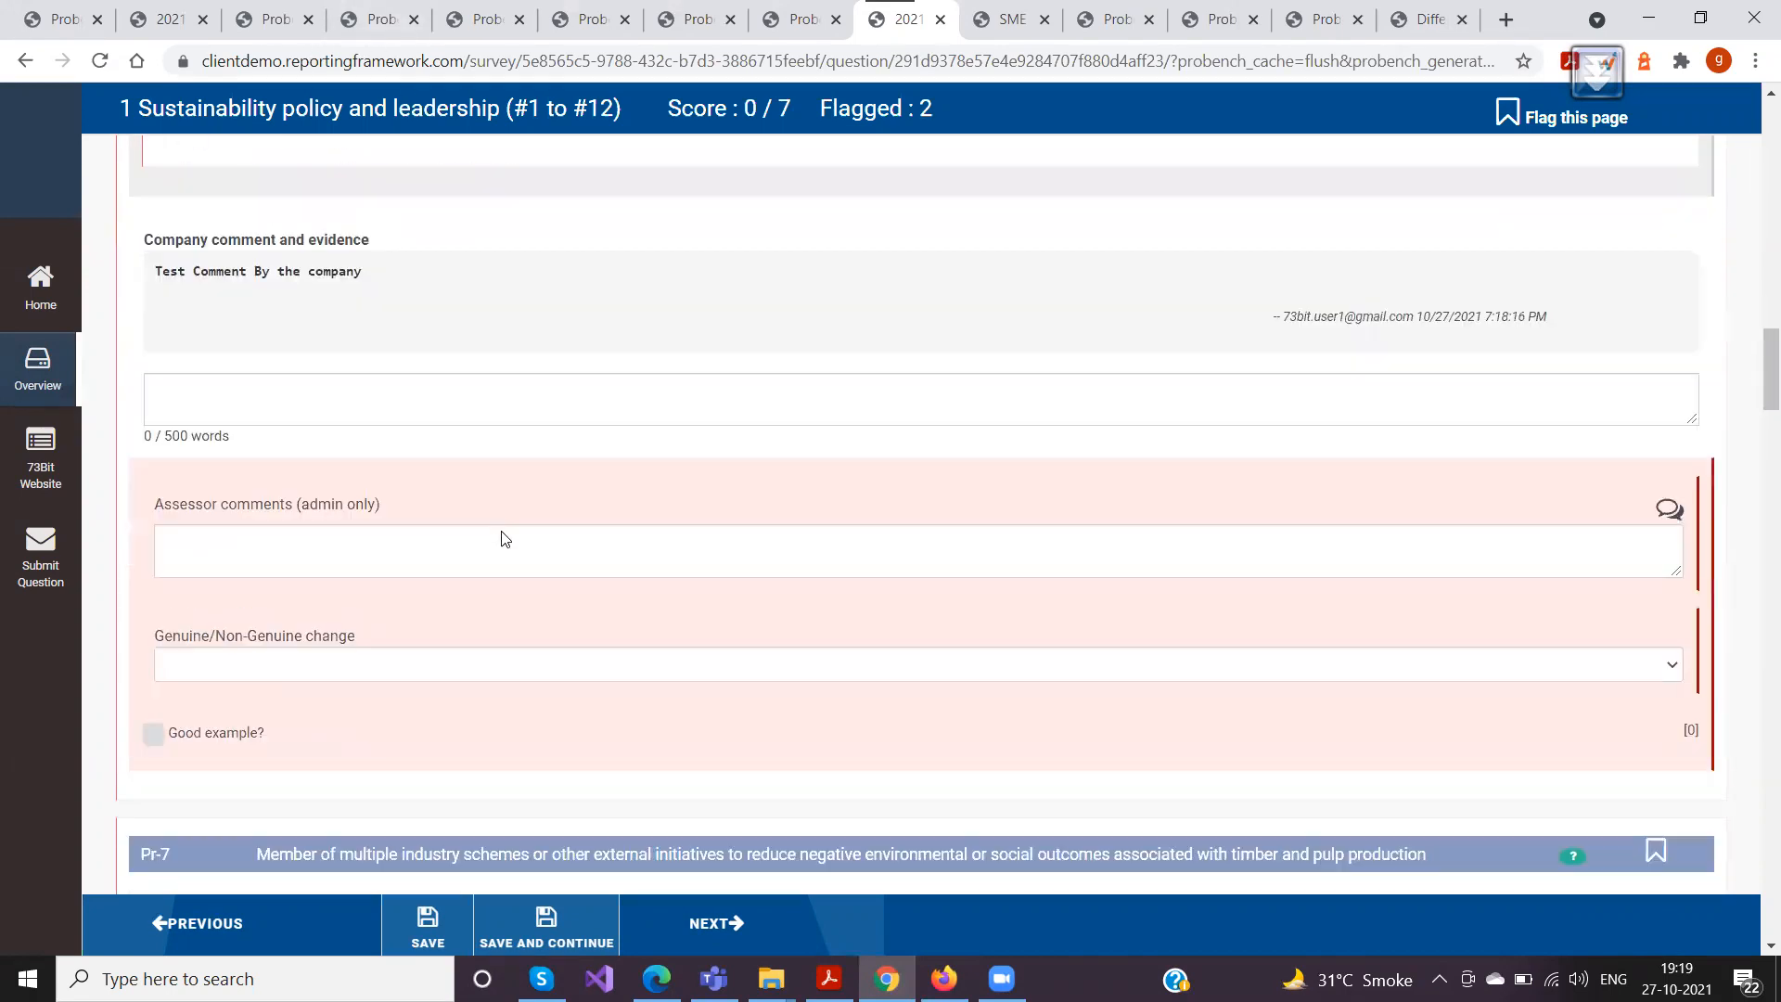
left_click(195, 404)
scroll(196, 402, "up", 1)
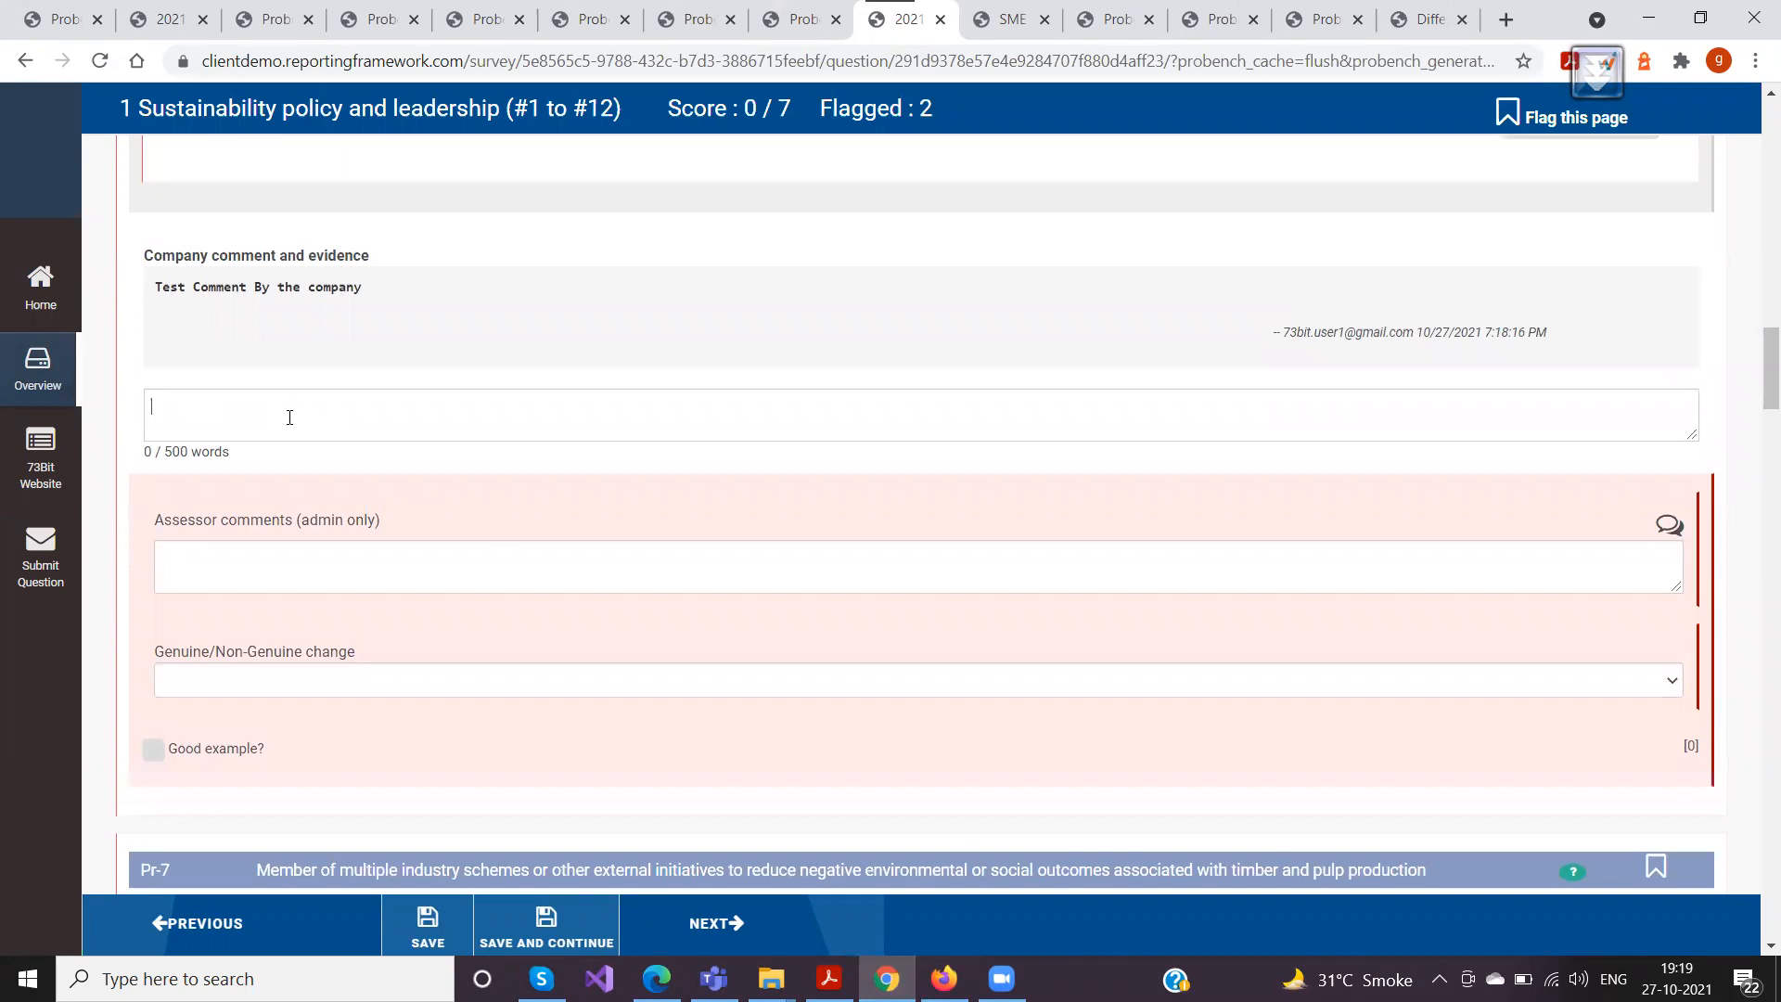
Check section 1's review marker in the overview and examine the unreviewed responses in 2021 T&P's participant progress report
left_click(37, 376)
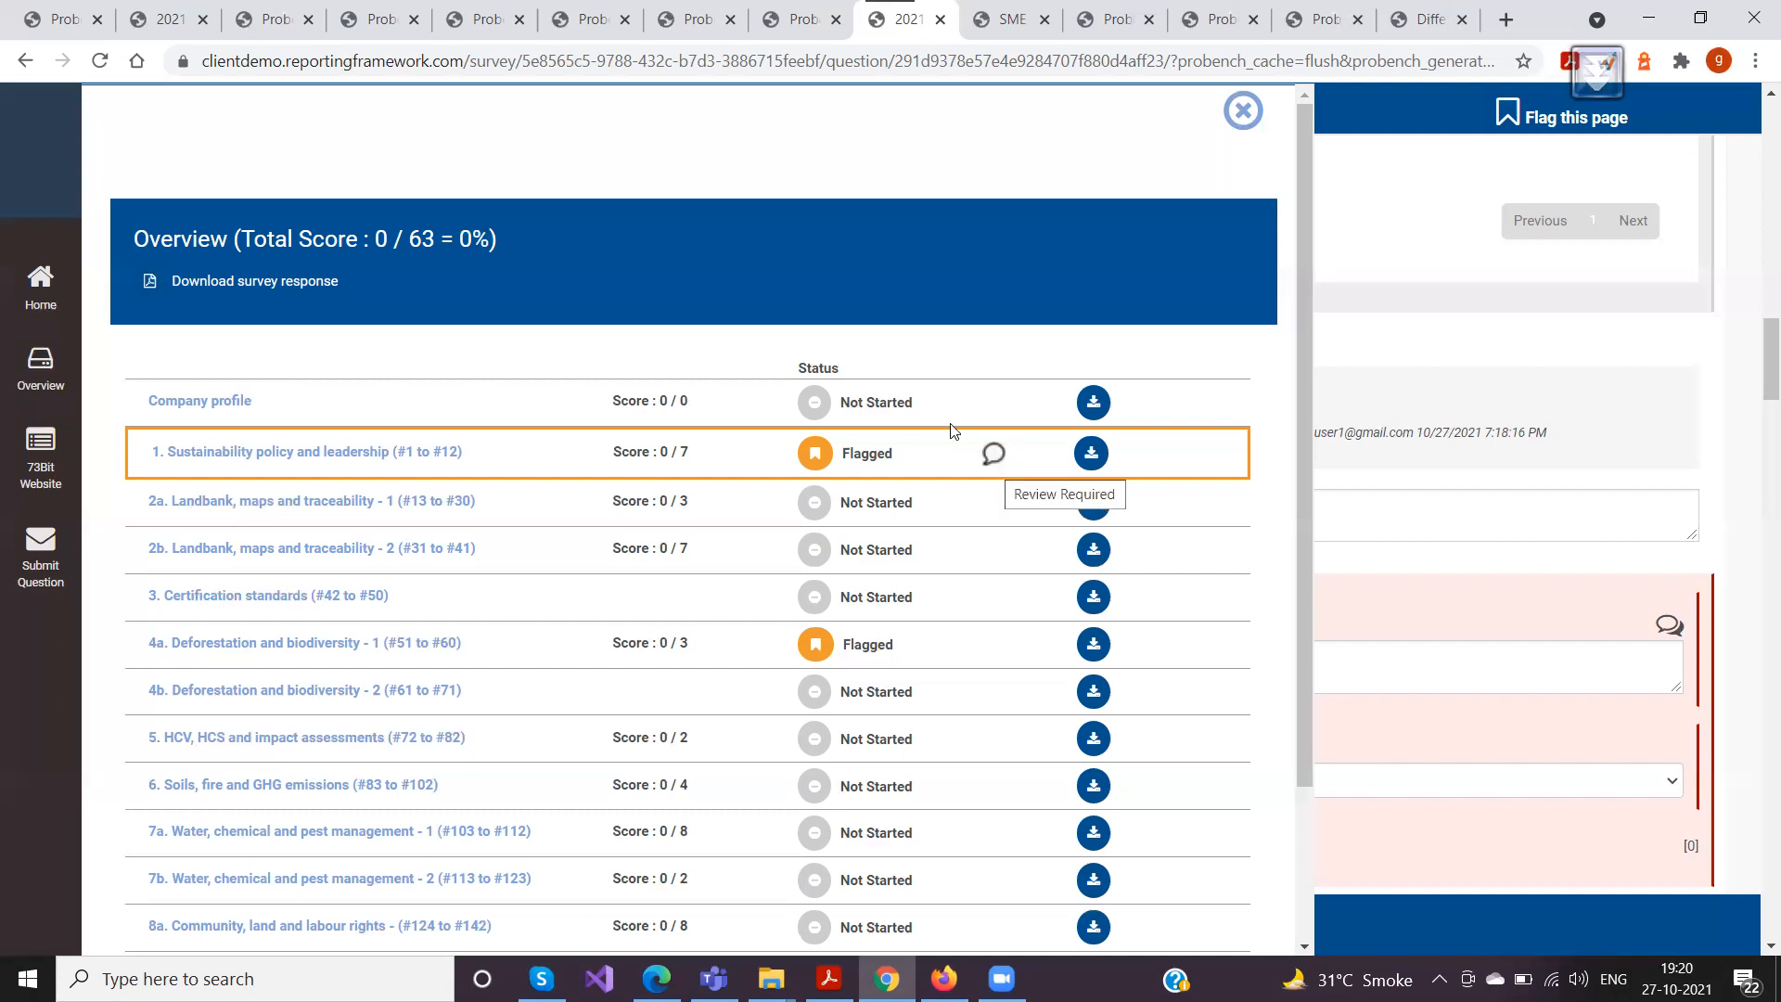
left_click(381, 23)
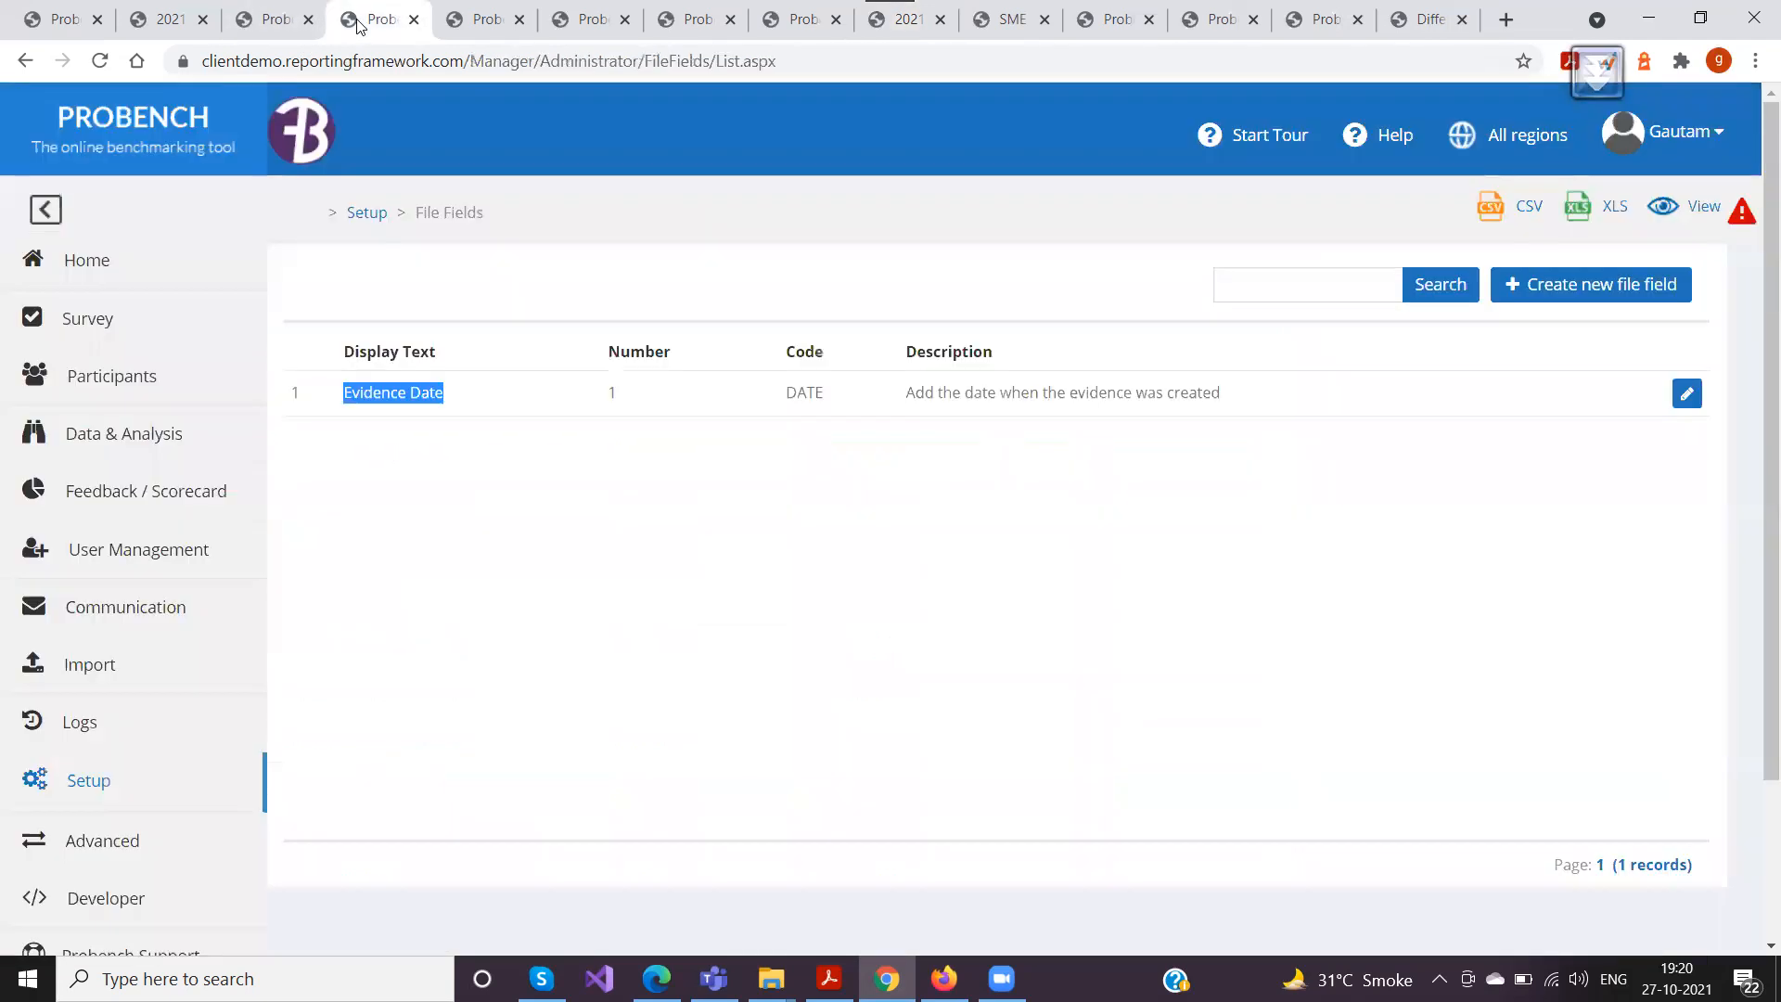
left_click(488, 21)
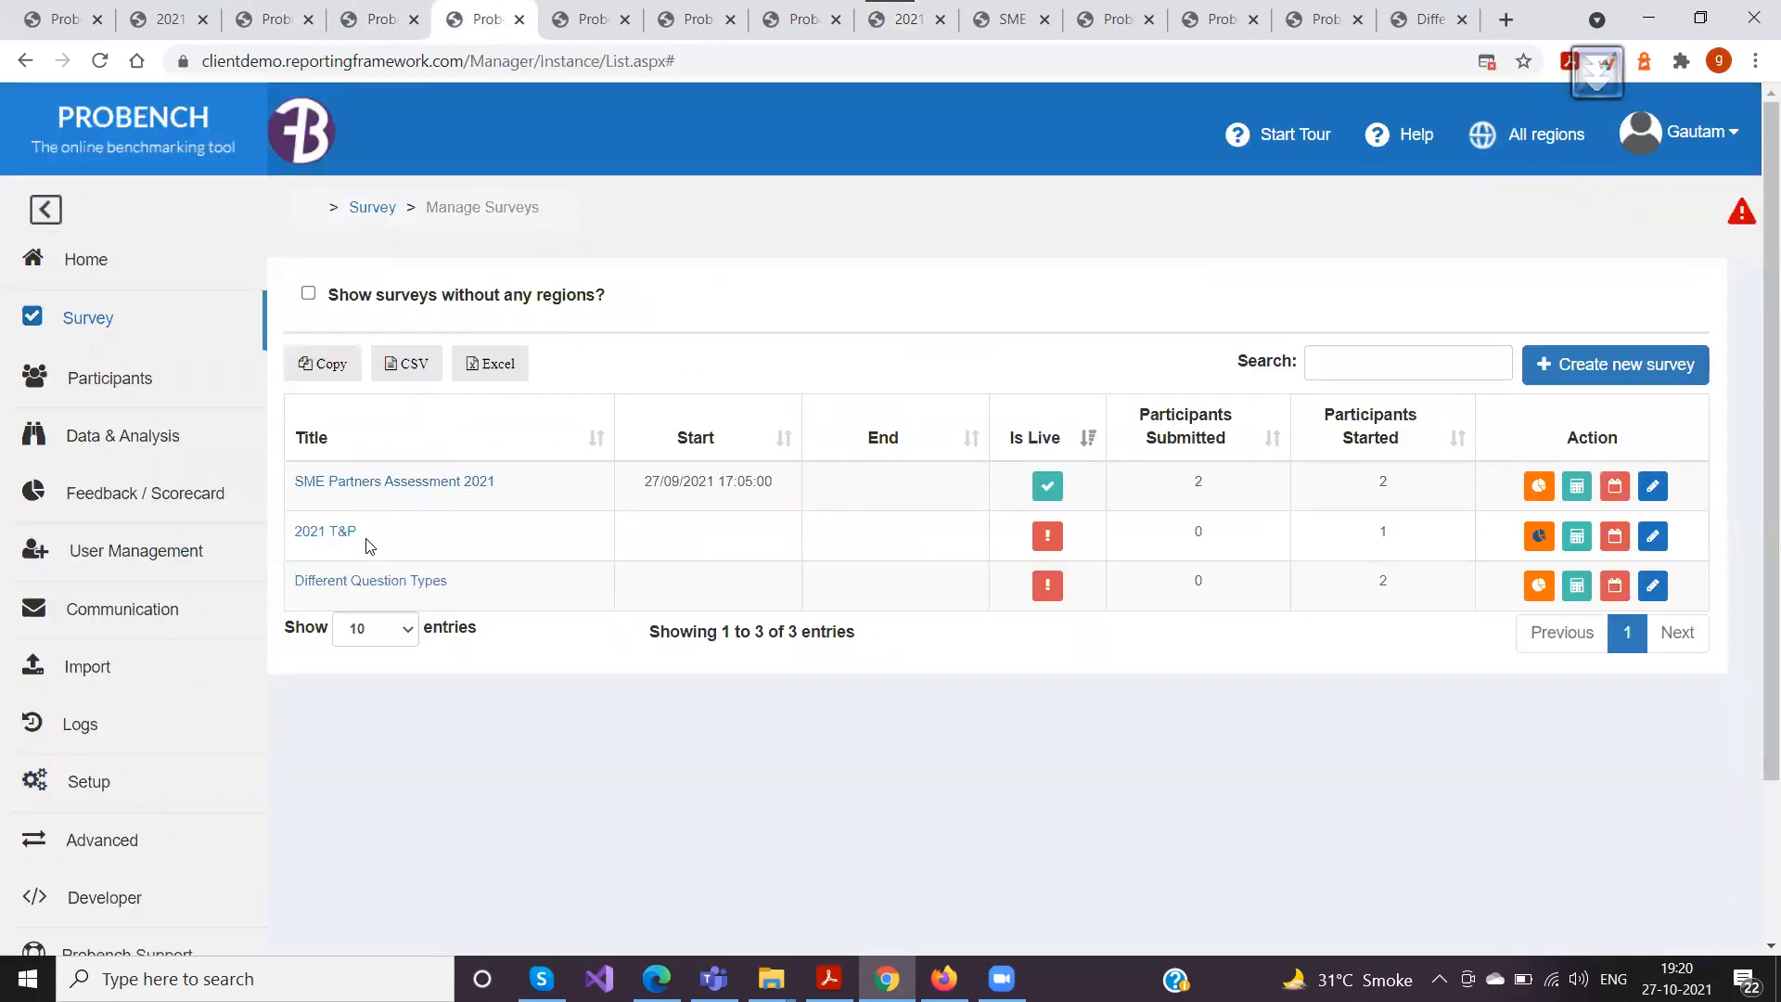
left_click(1537, 538)
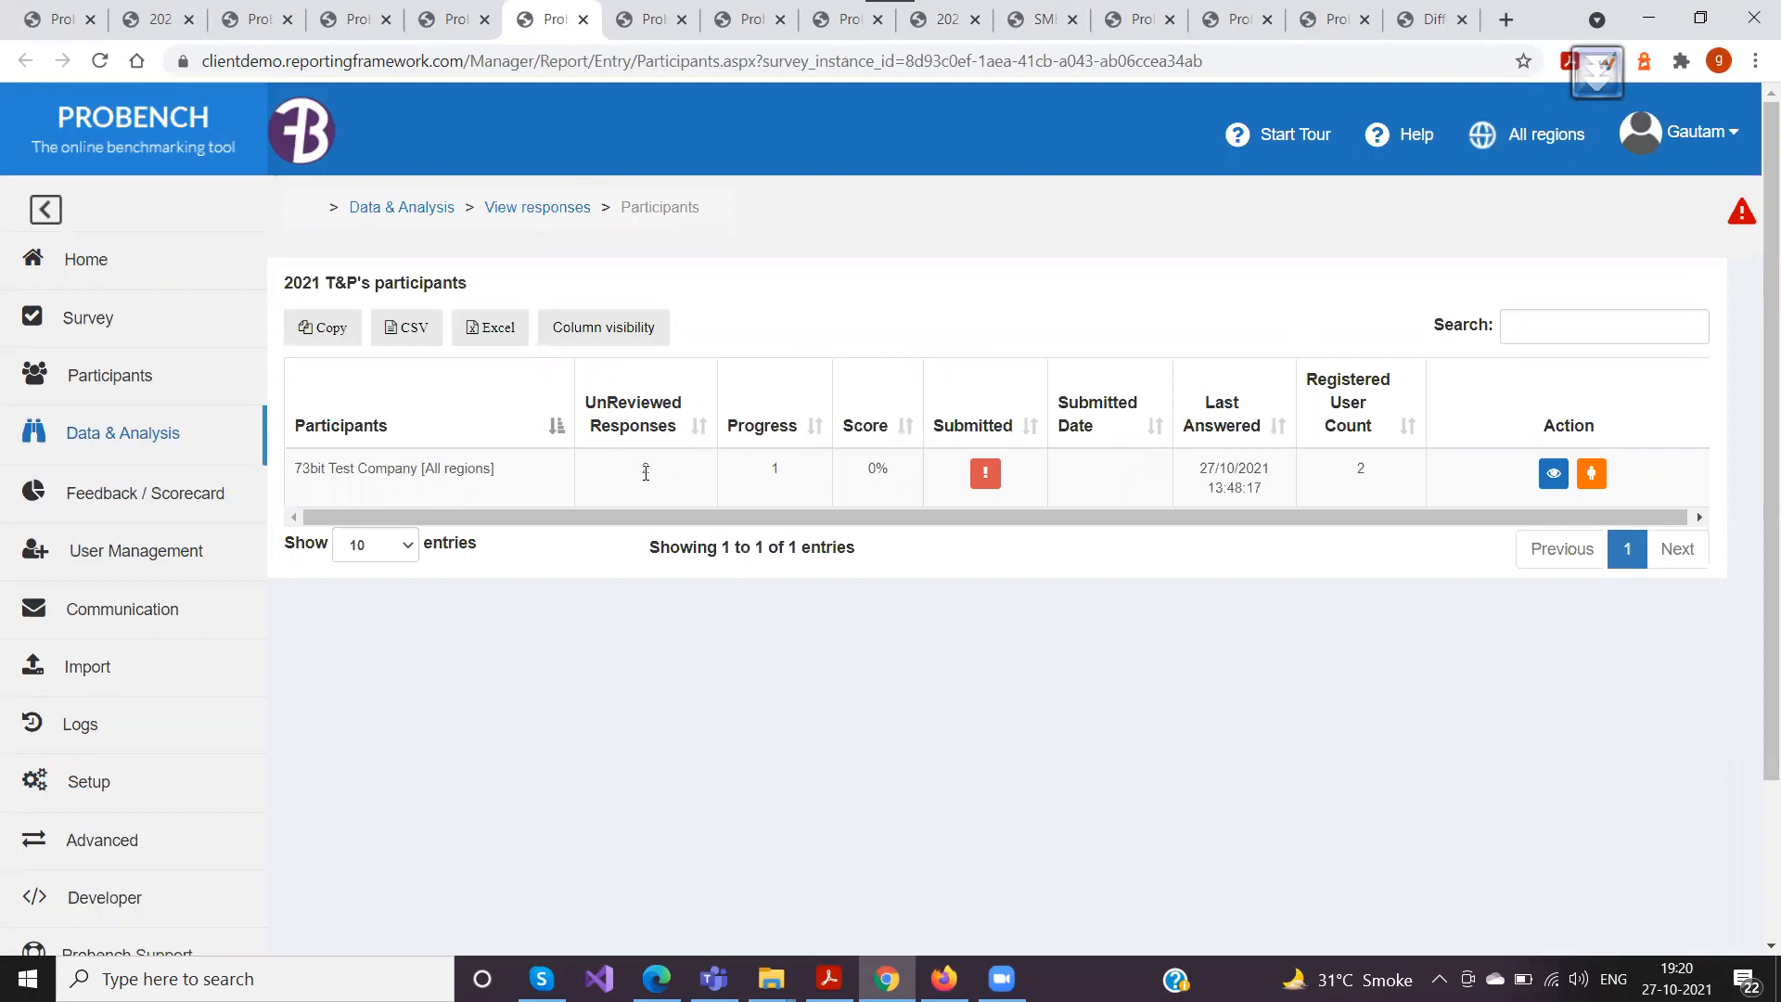
double_click(647, 469)
left_click(680, 482)
Return to the survey list, reopen the progress report for 2021 T&P and examine its UnReviewed Responses column
left_click(464, 23)
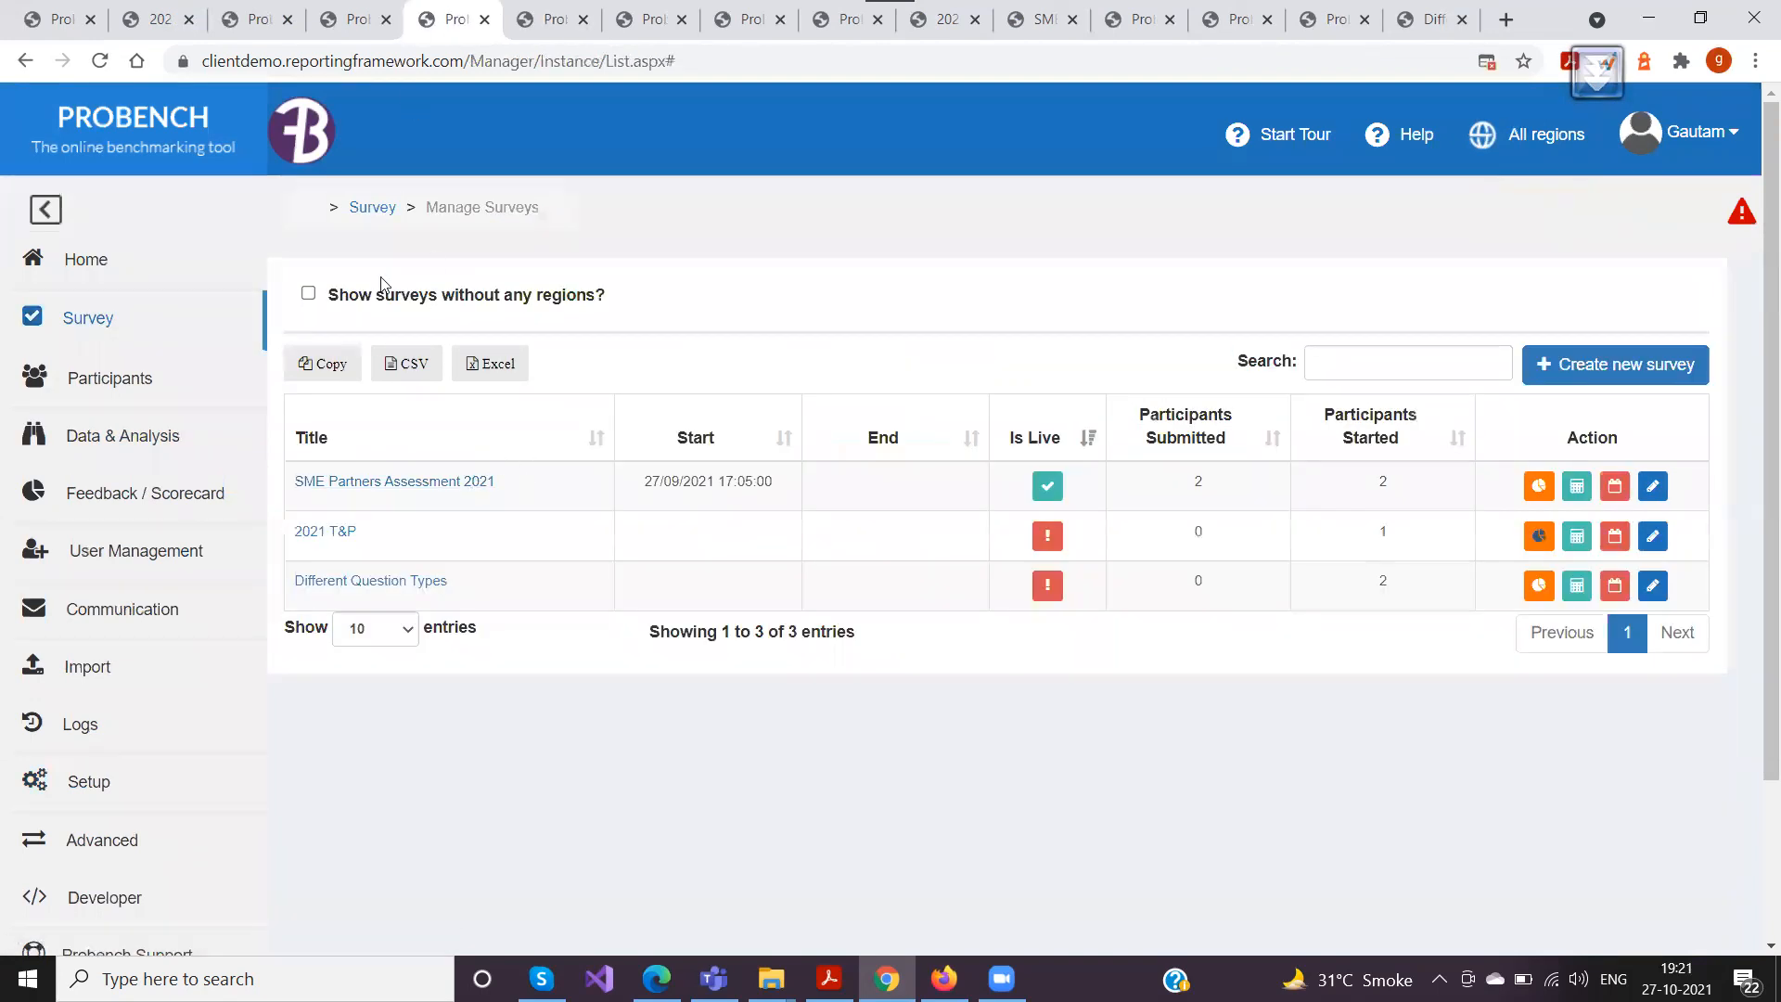
left_click_drag(542, 212, 325, 212)
left_click(91, 311)
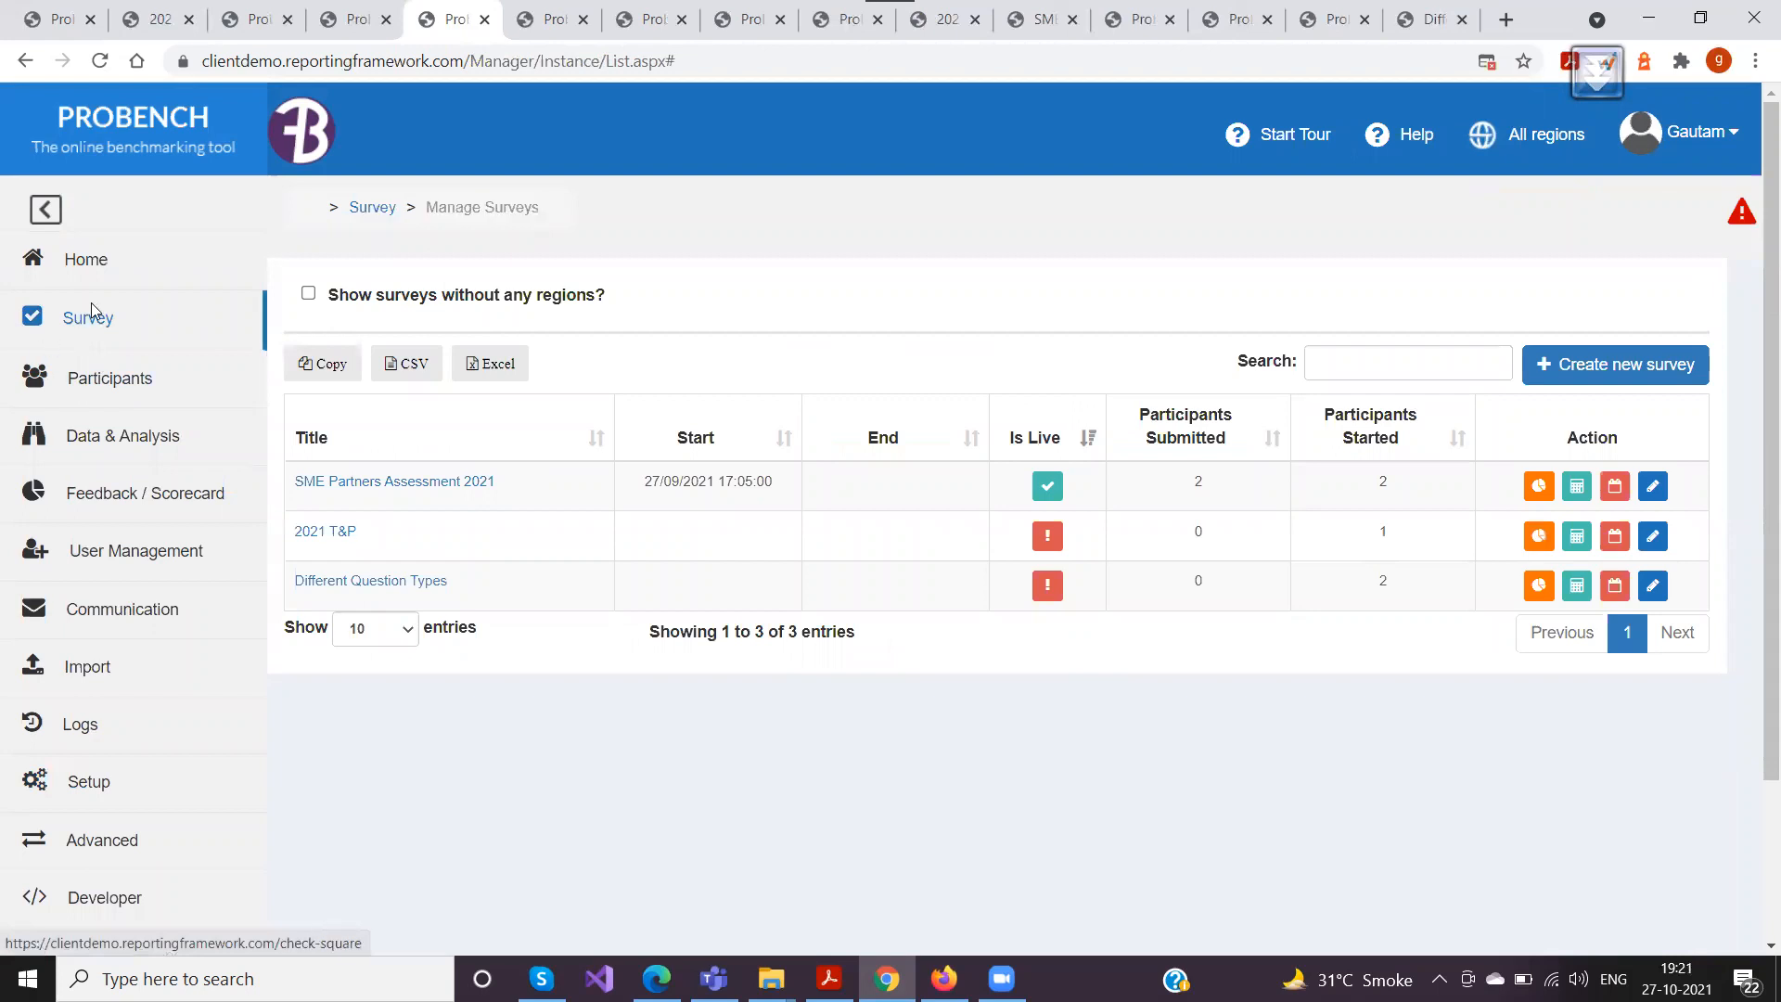
left_click(87, 318)
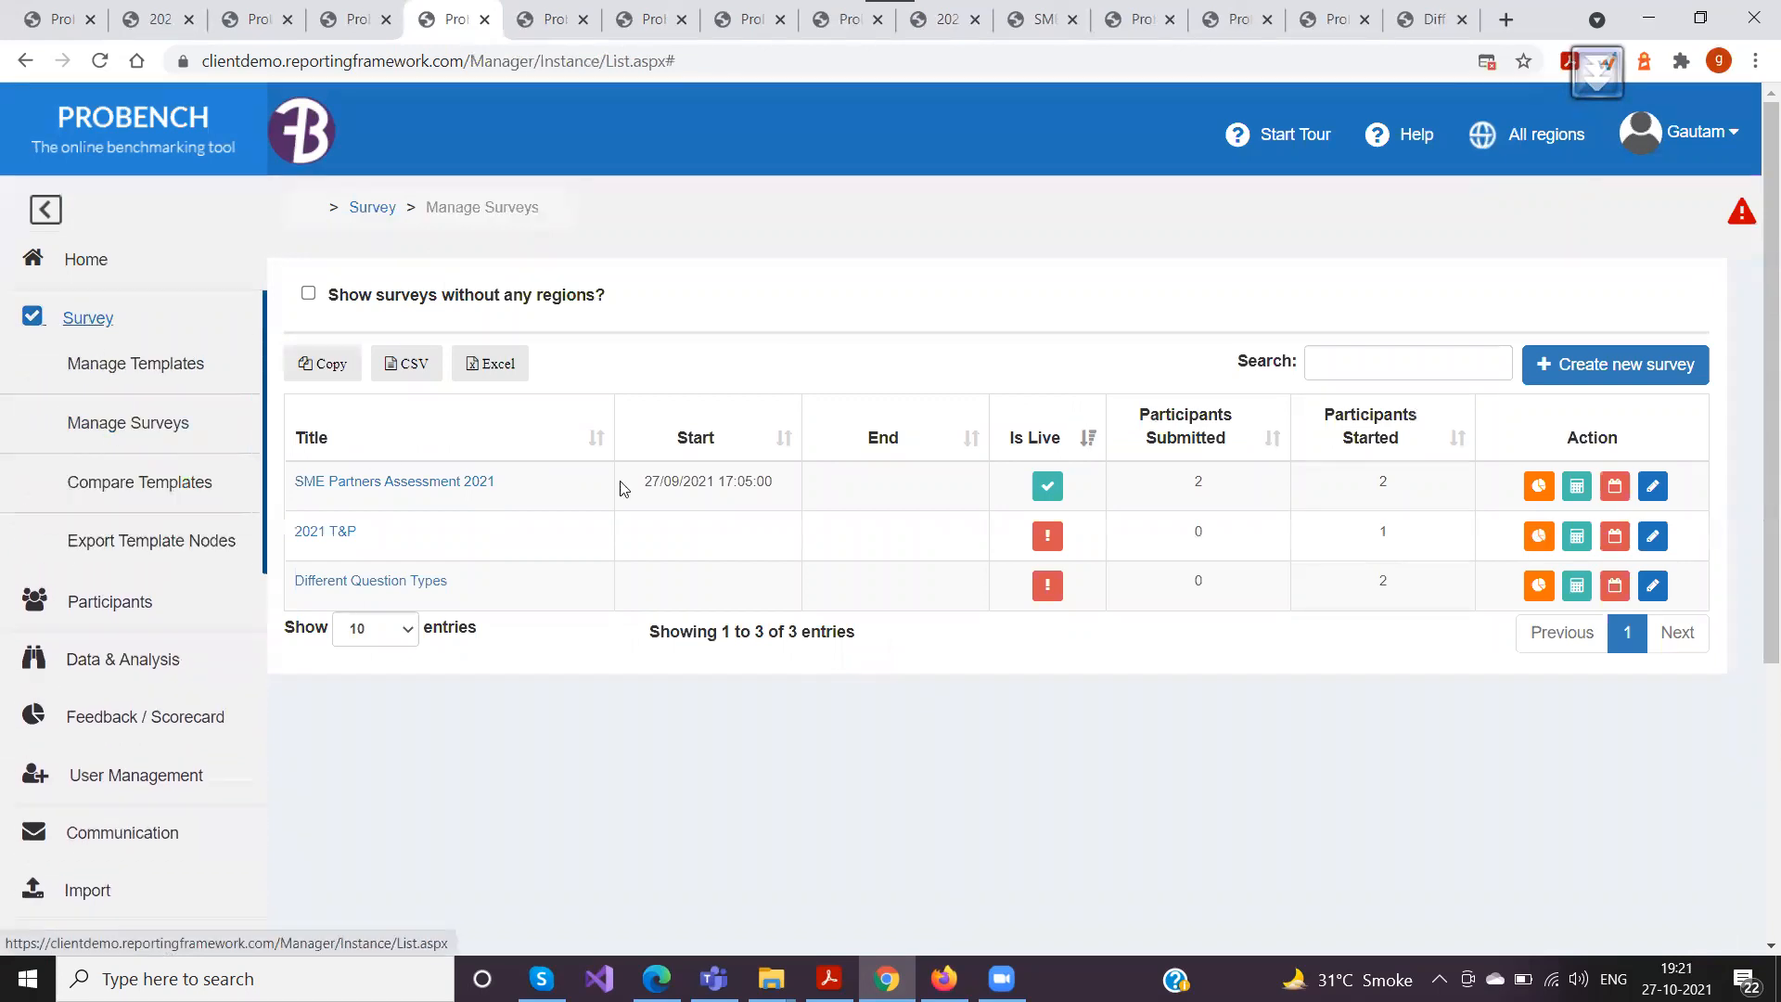
triple_click(348, 537)
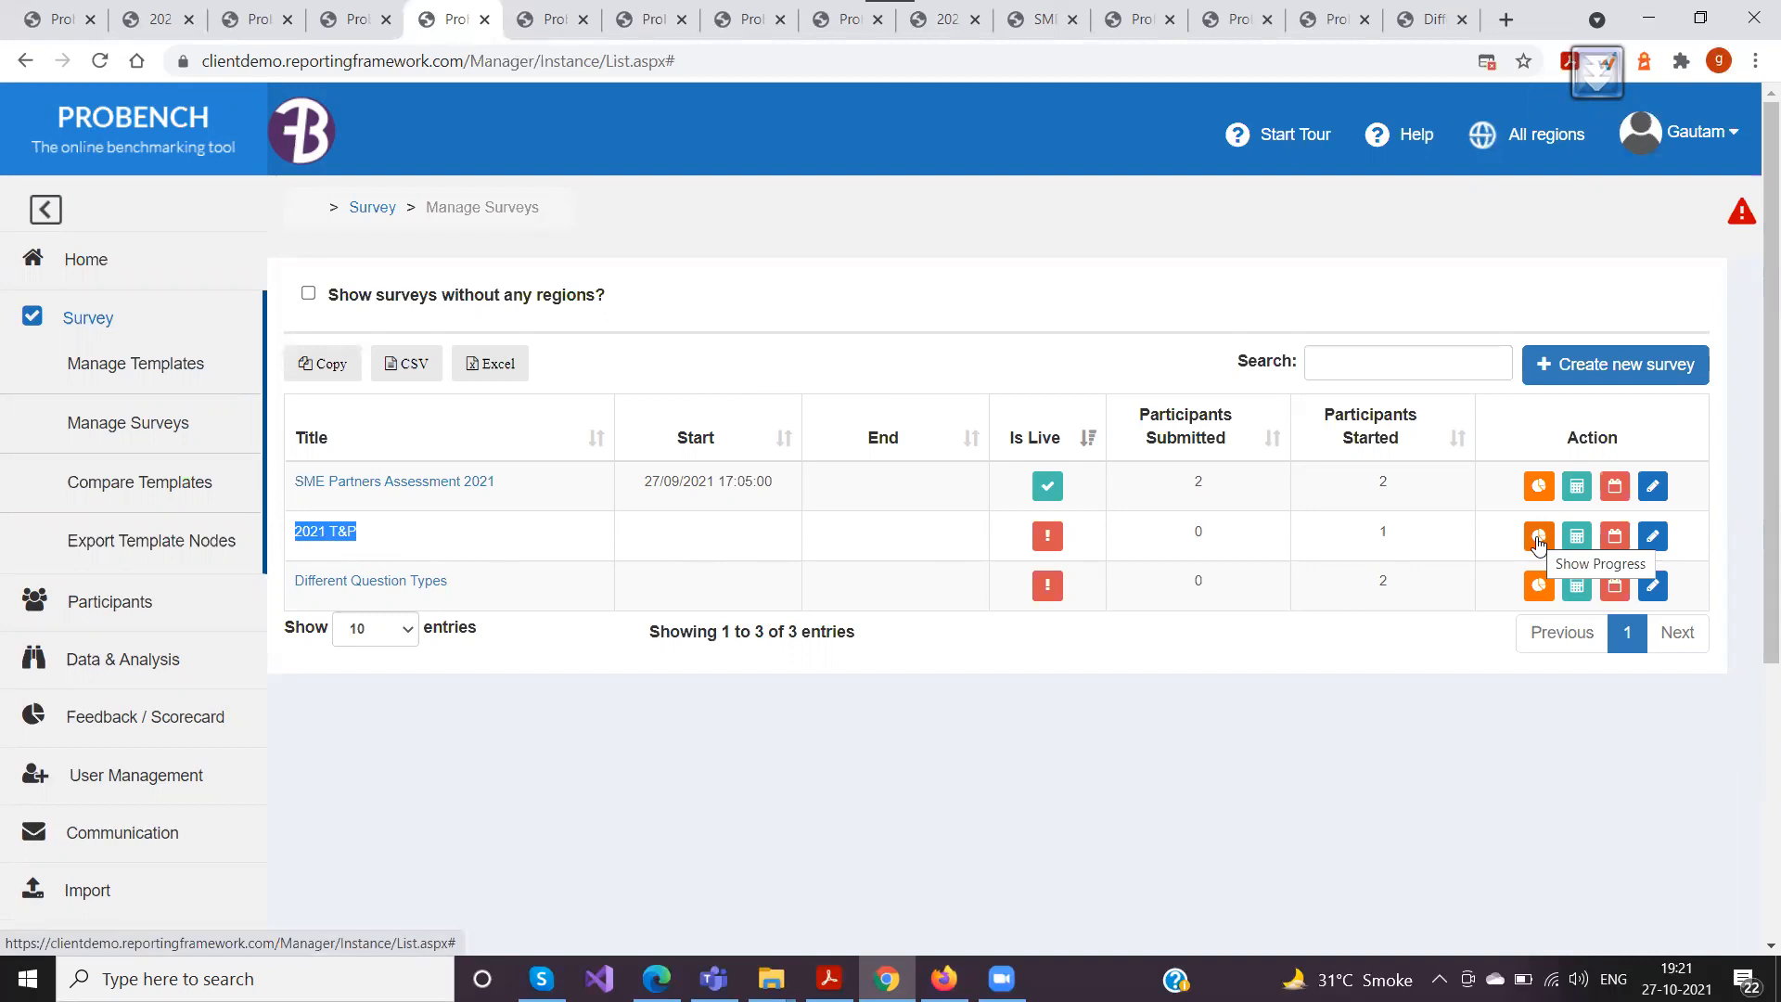
left_click(1539, 538)
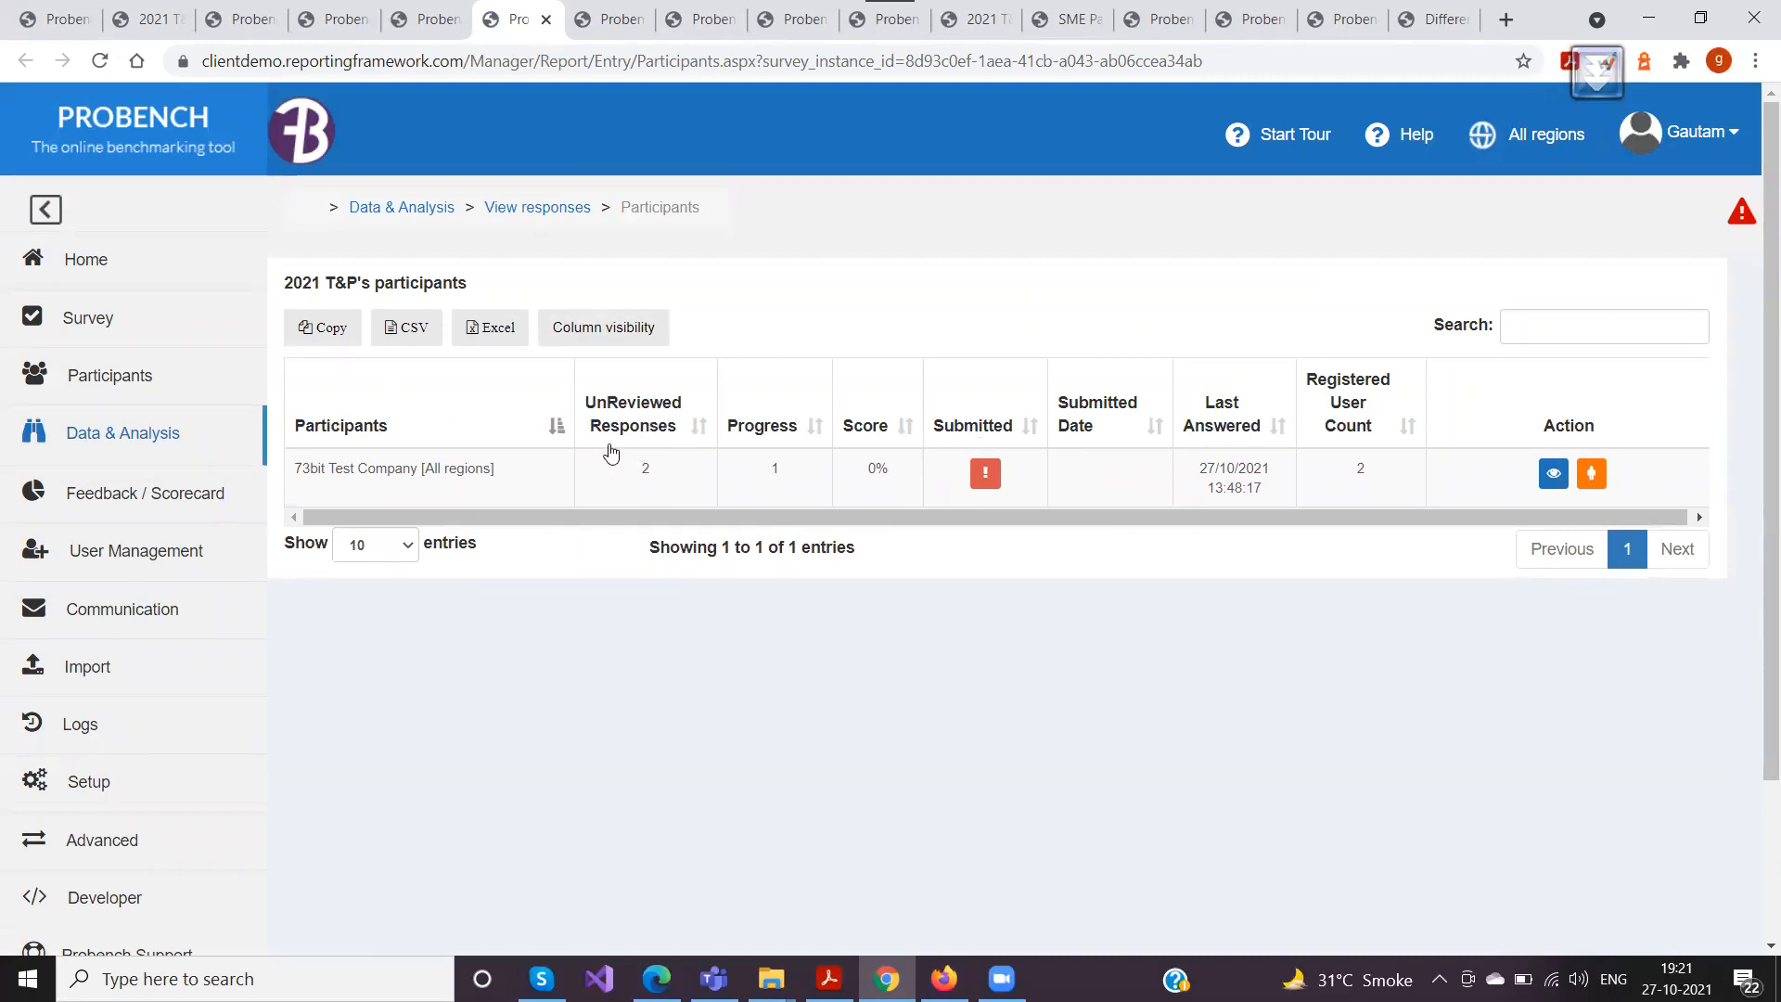
double_click(650, 473)
left_click(696, 427)
Back in the survey response, reply "Thanks I will change the scores" to the company comment under O-5 and save the page
left_click(425, 20)
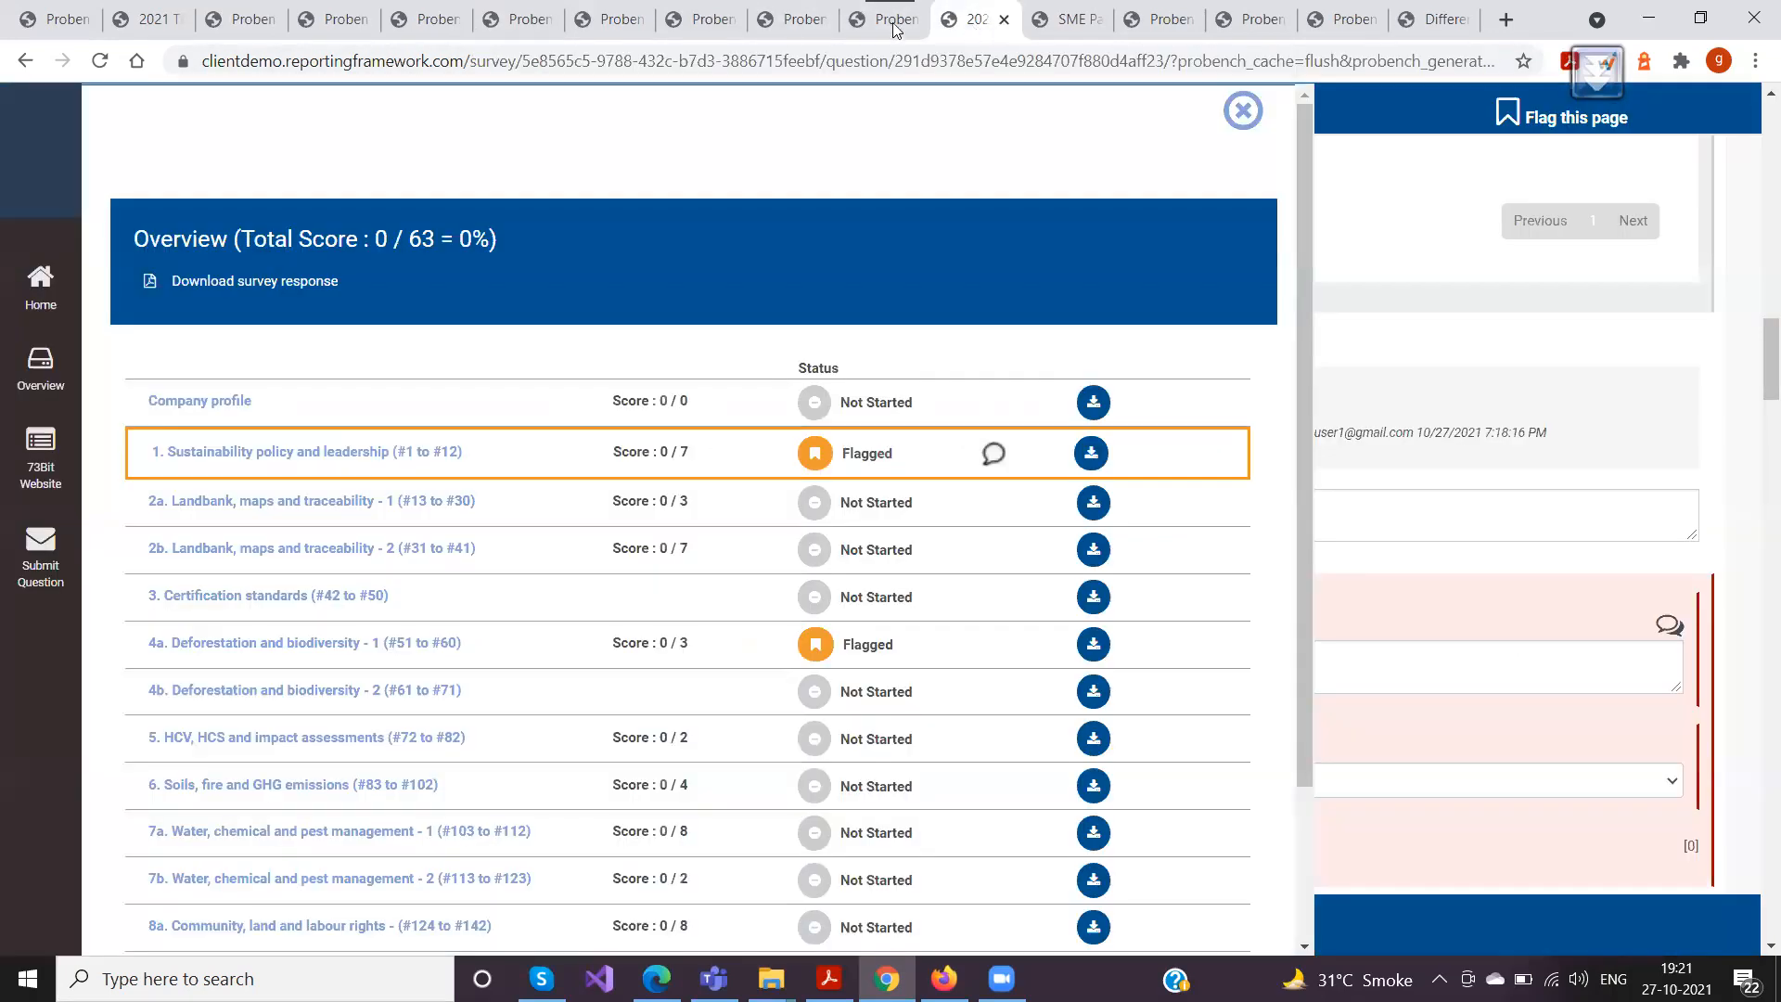
left_click(941, 28)
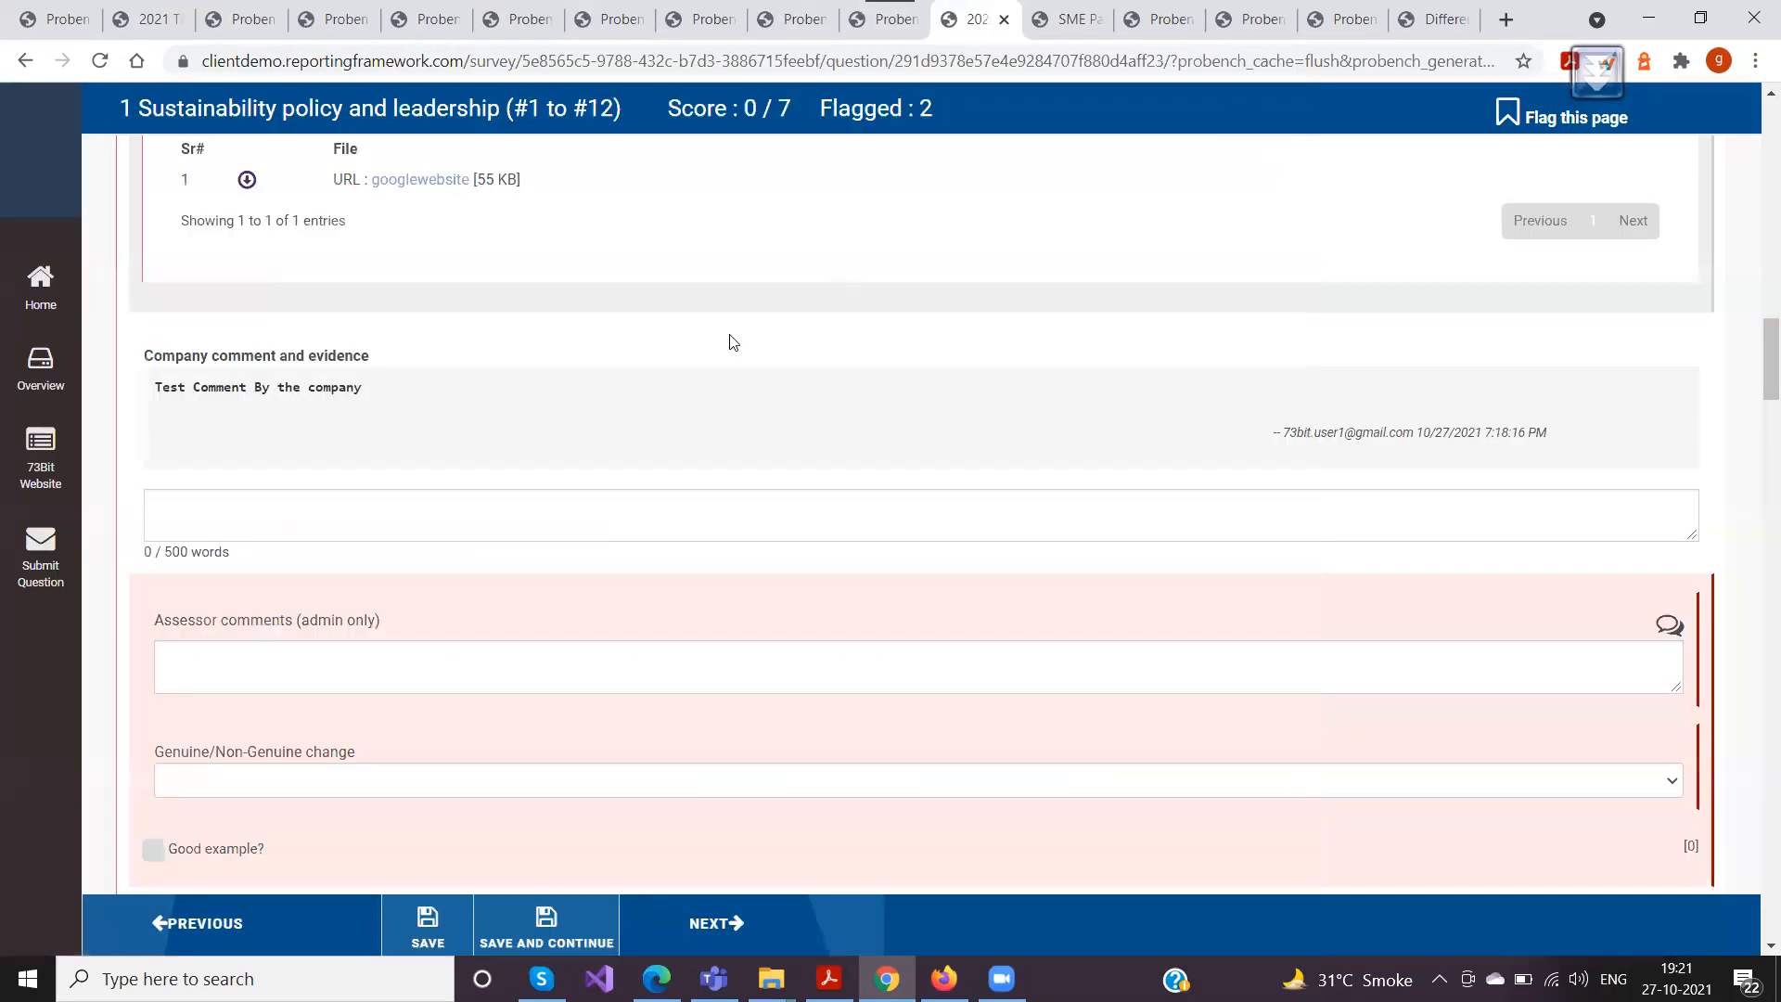
left_click(1243, 110)
type("Test")
key("BackSpace")
key("BackSpace")
key("BackSpace")
key("BackSpace")
type("hanks I will change the scores")
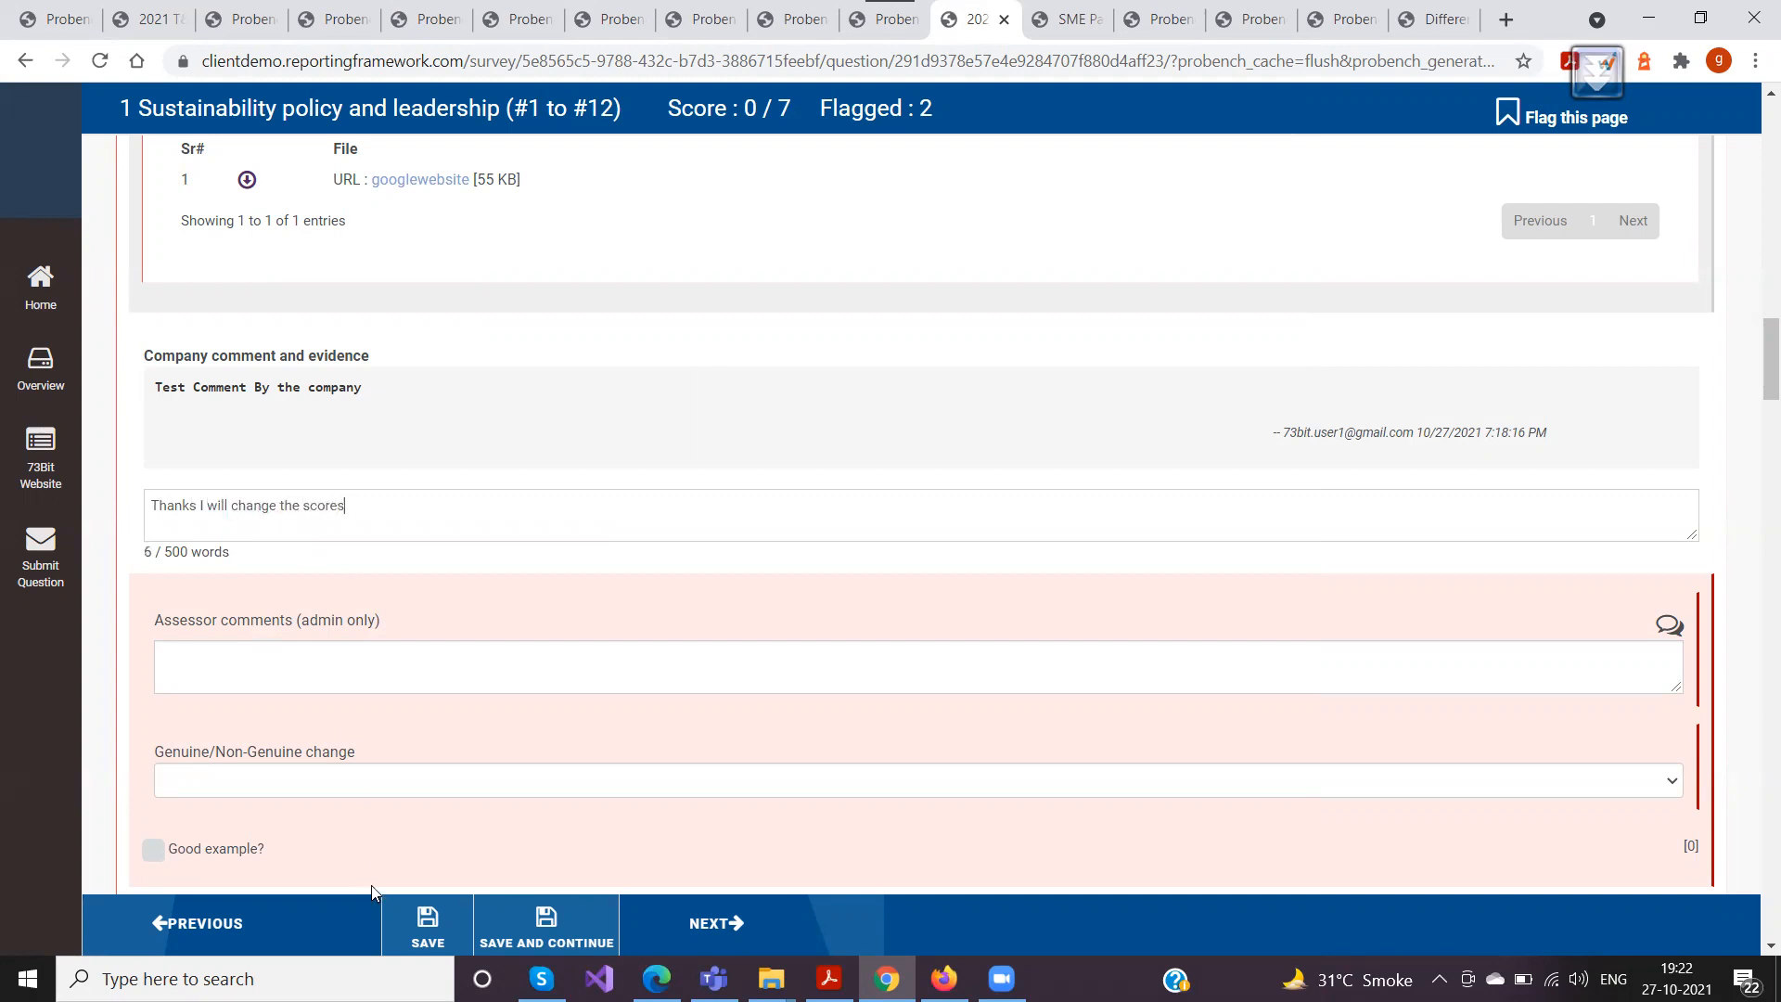
left_click(428, 923)
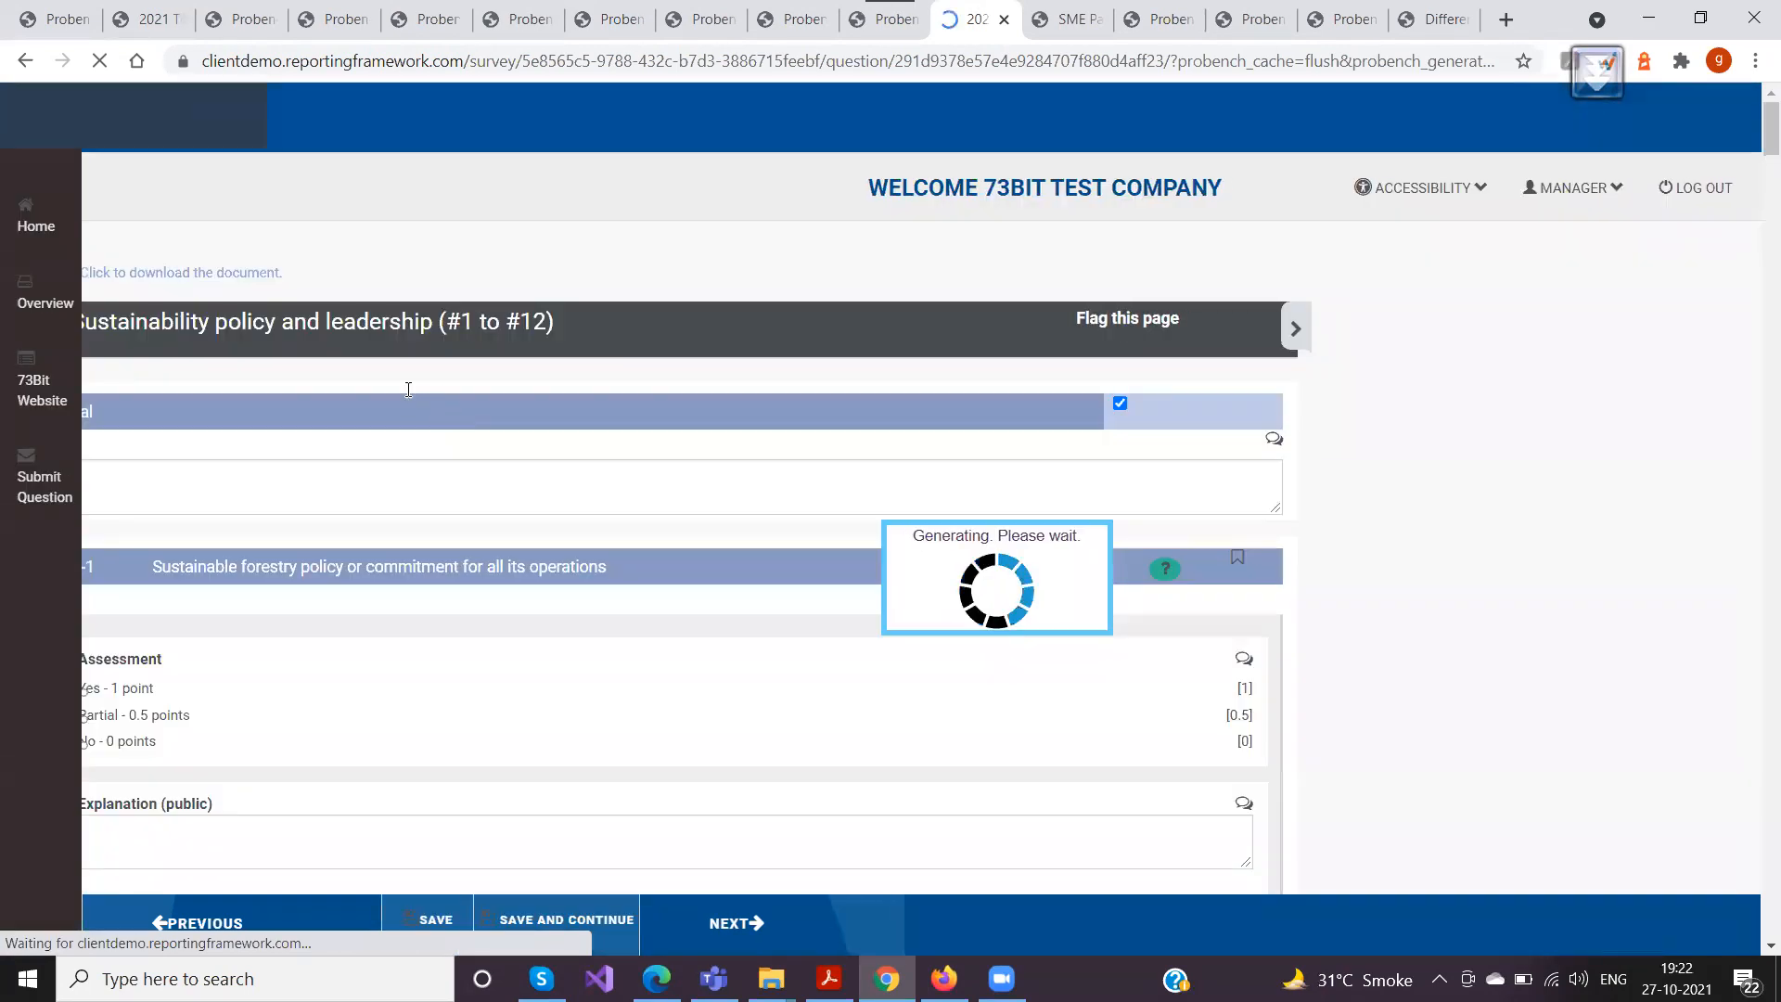
Check section 1's review marker in the overview, close the overview and reload the survey page
left_click(43, 362)
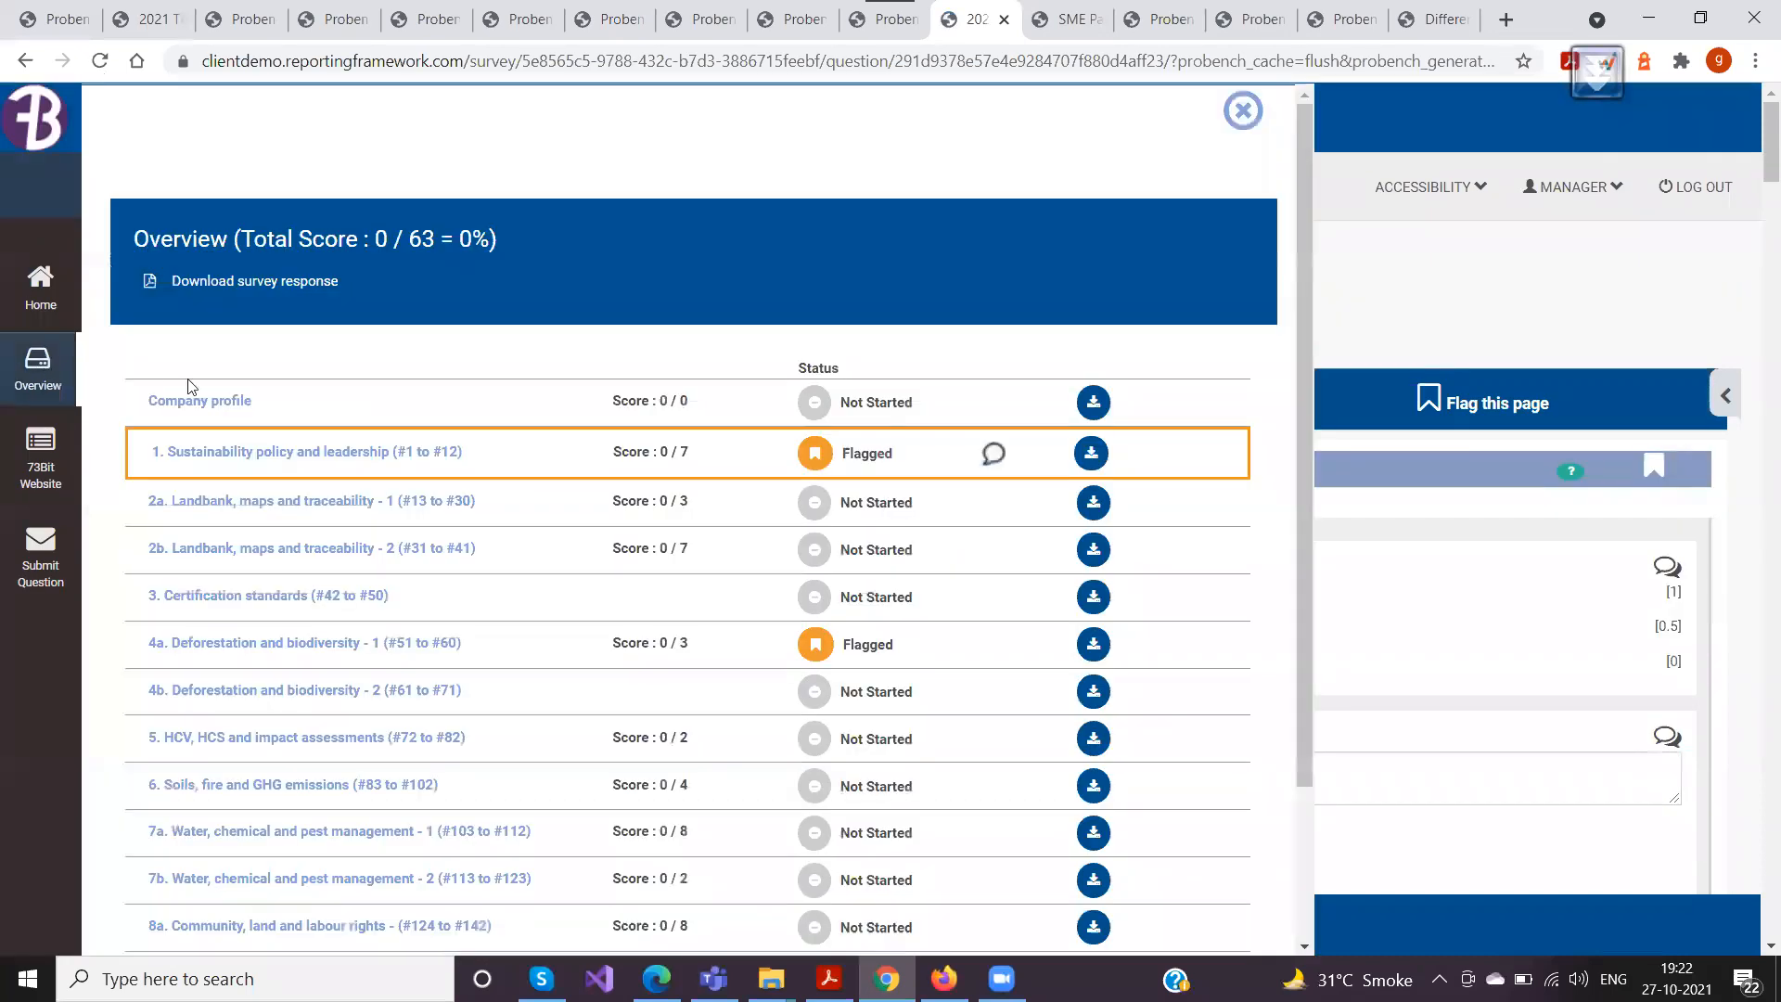
left_click(1243, 110)
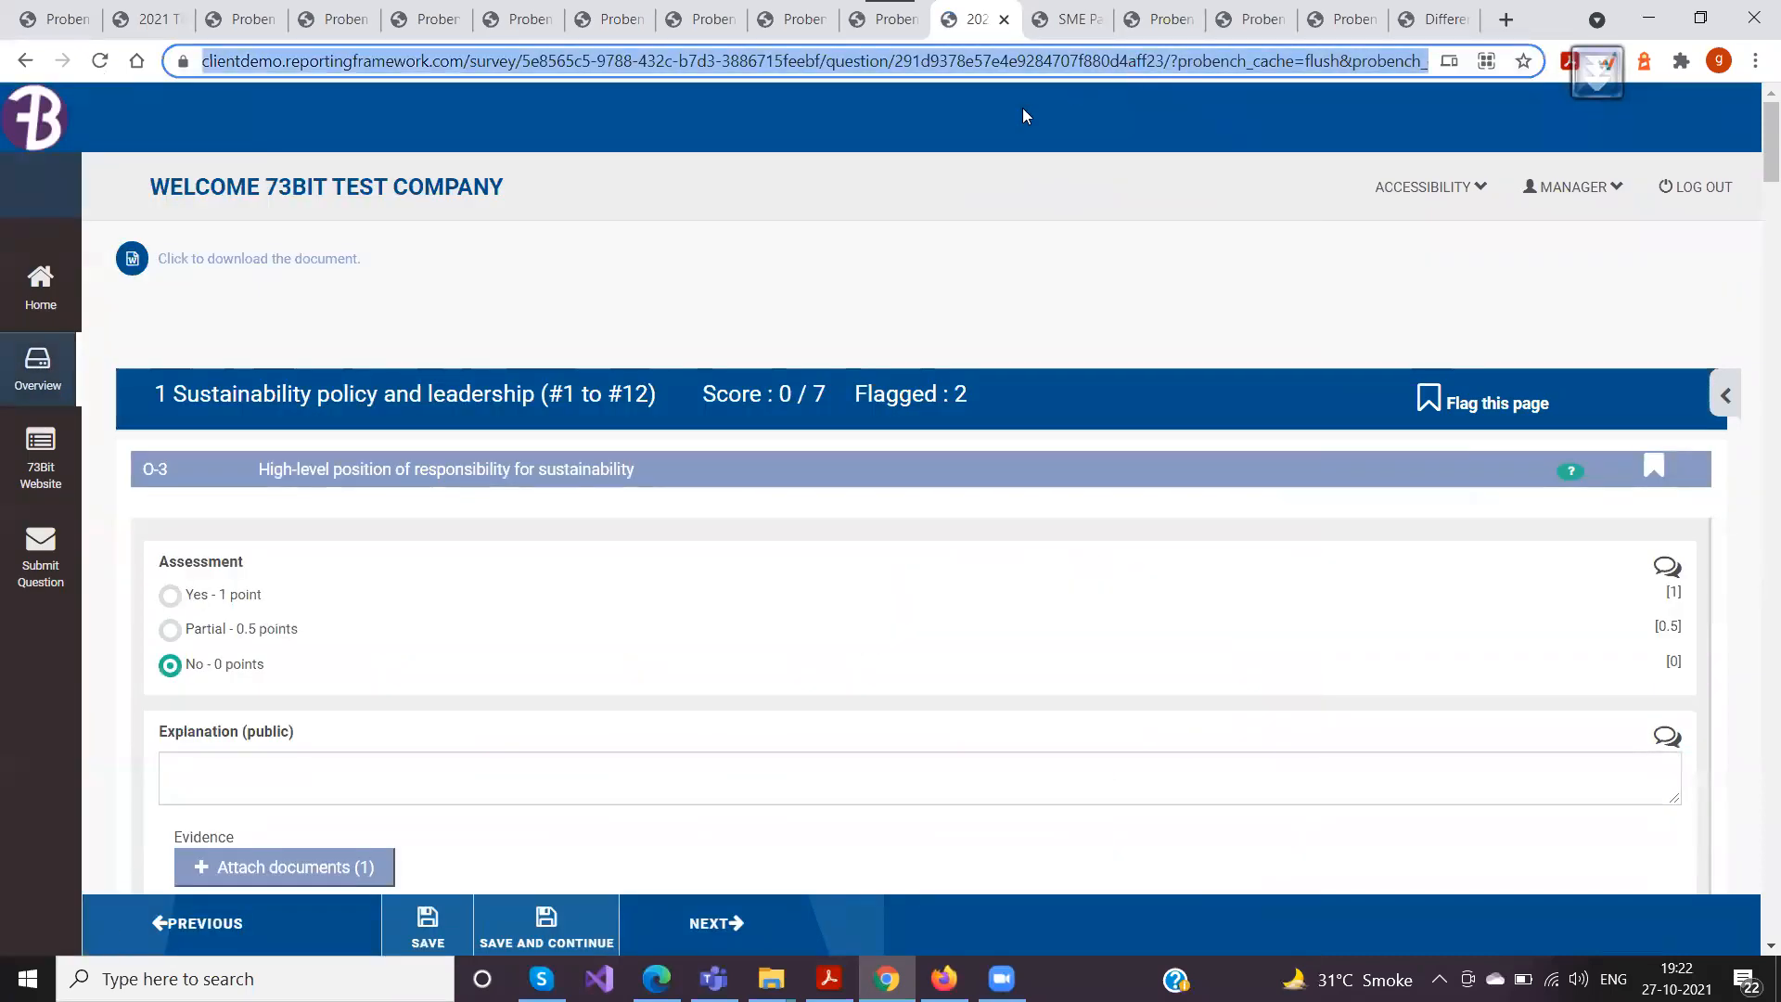
key("Return")
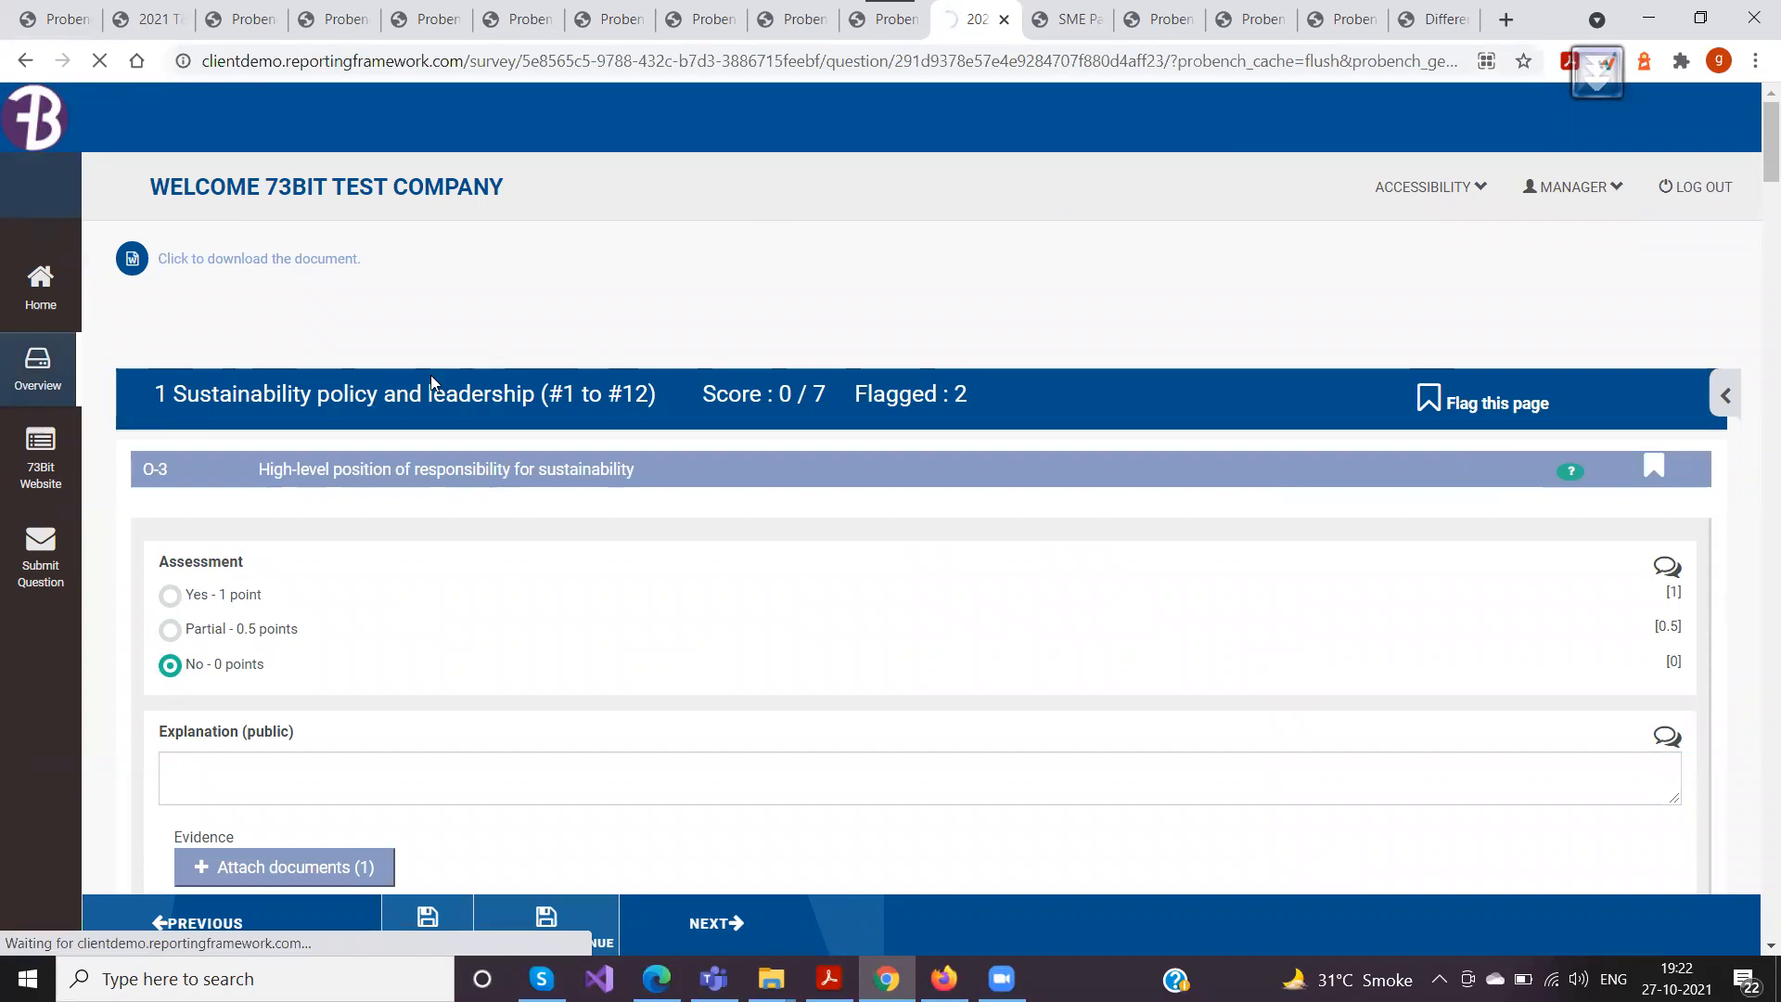
Look through the comment threads under O-3 and O-5, rechecking section 1's review marker in the overview
scroll(431, 375, "down", 5)
scroll(440, 375, "down", 2)
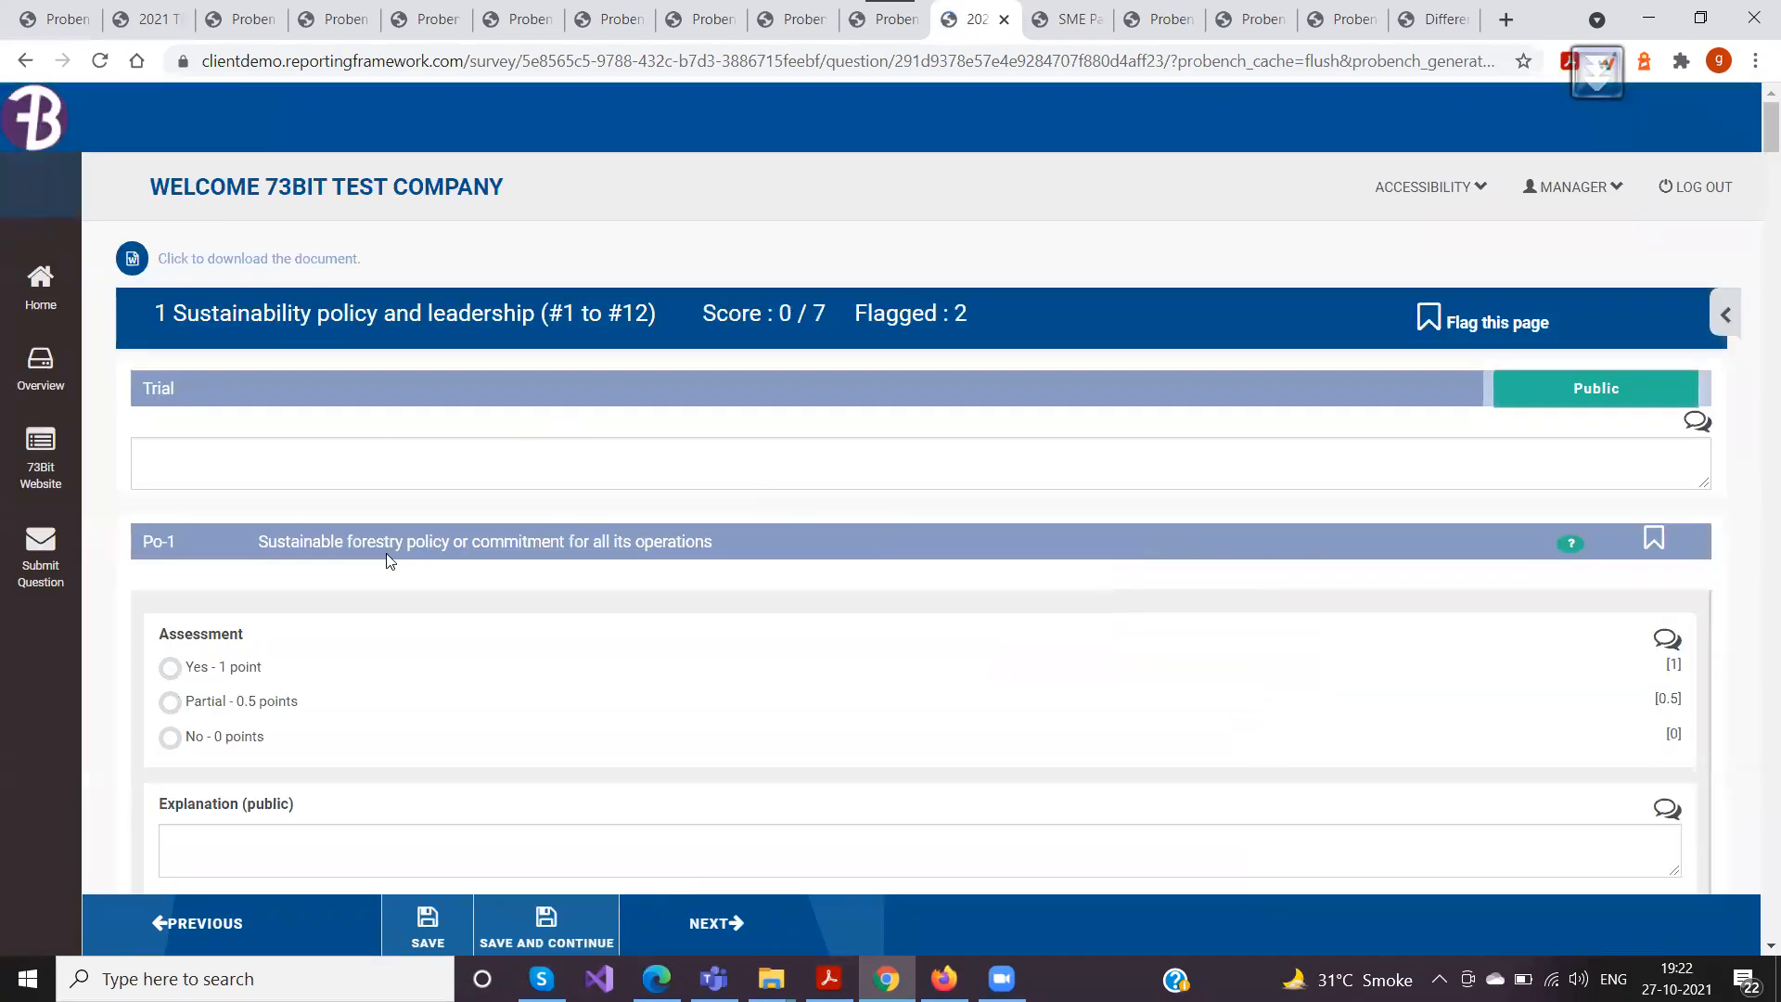
scroll(387, 560, "down", 10)
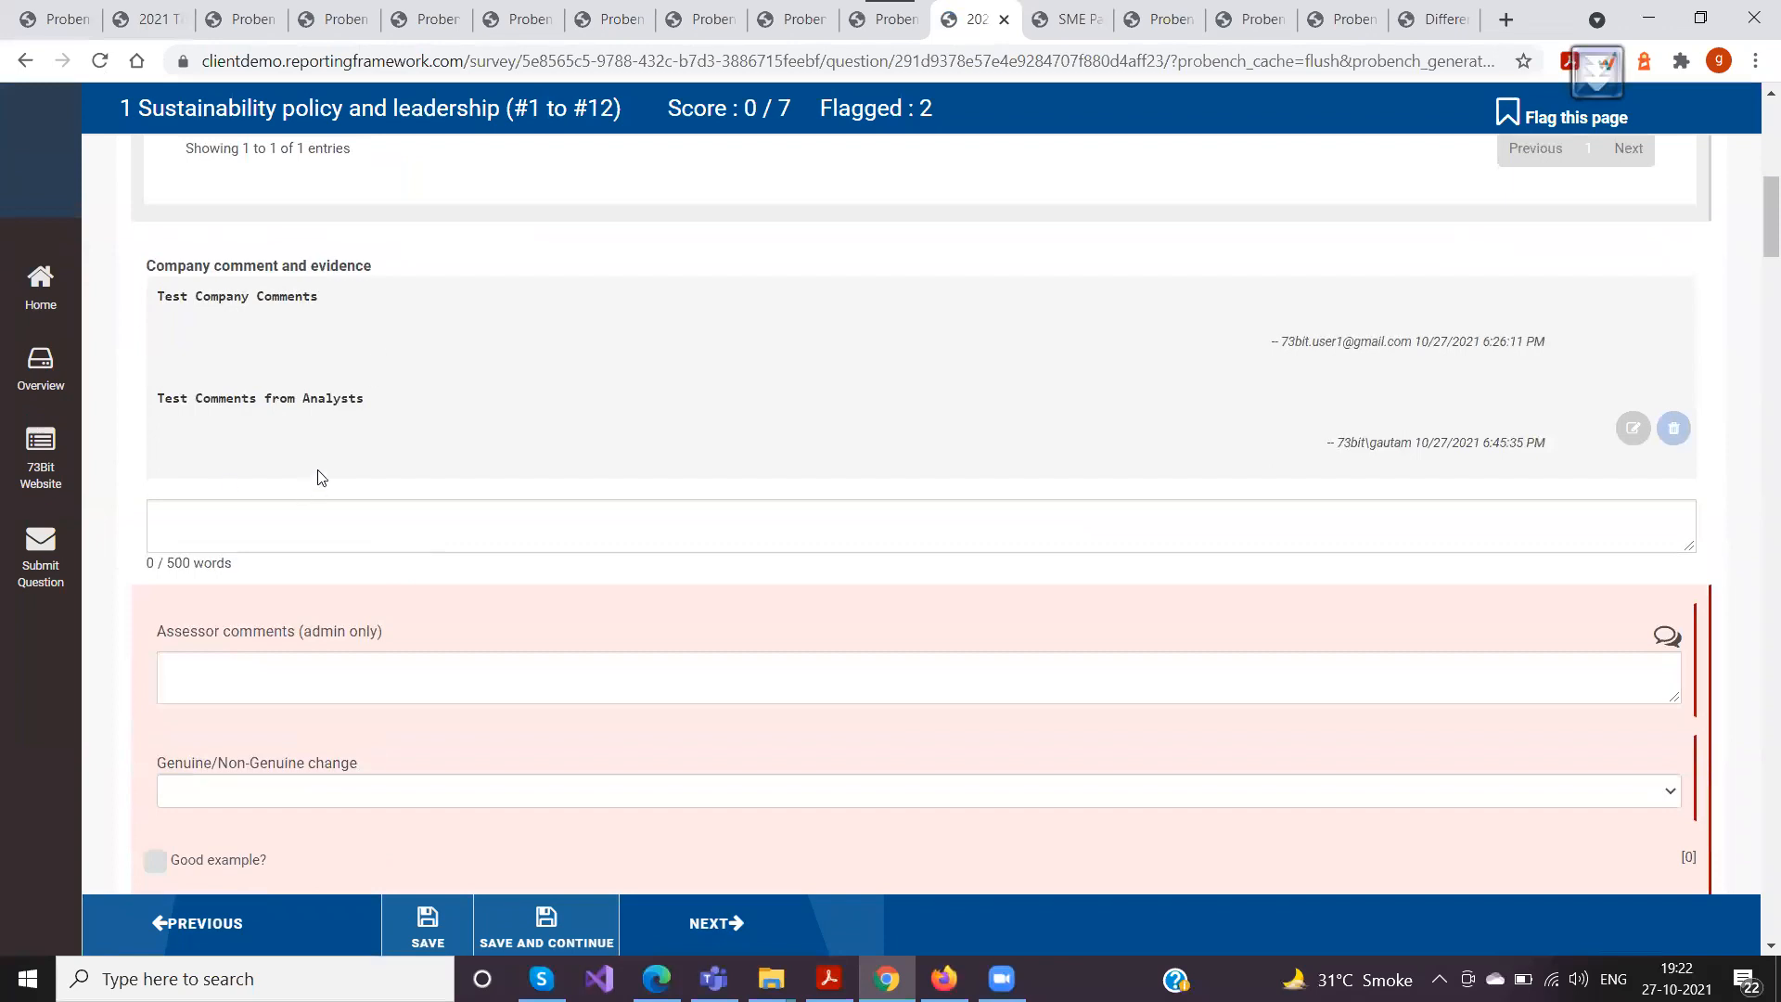
scroll(247, 432, "down", 3)
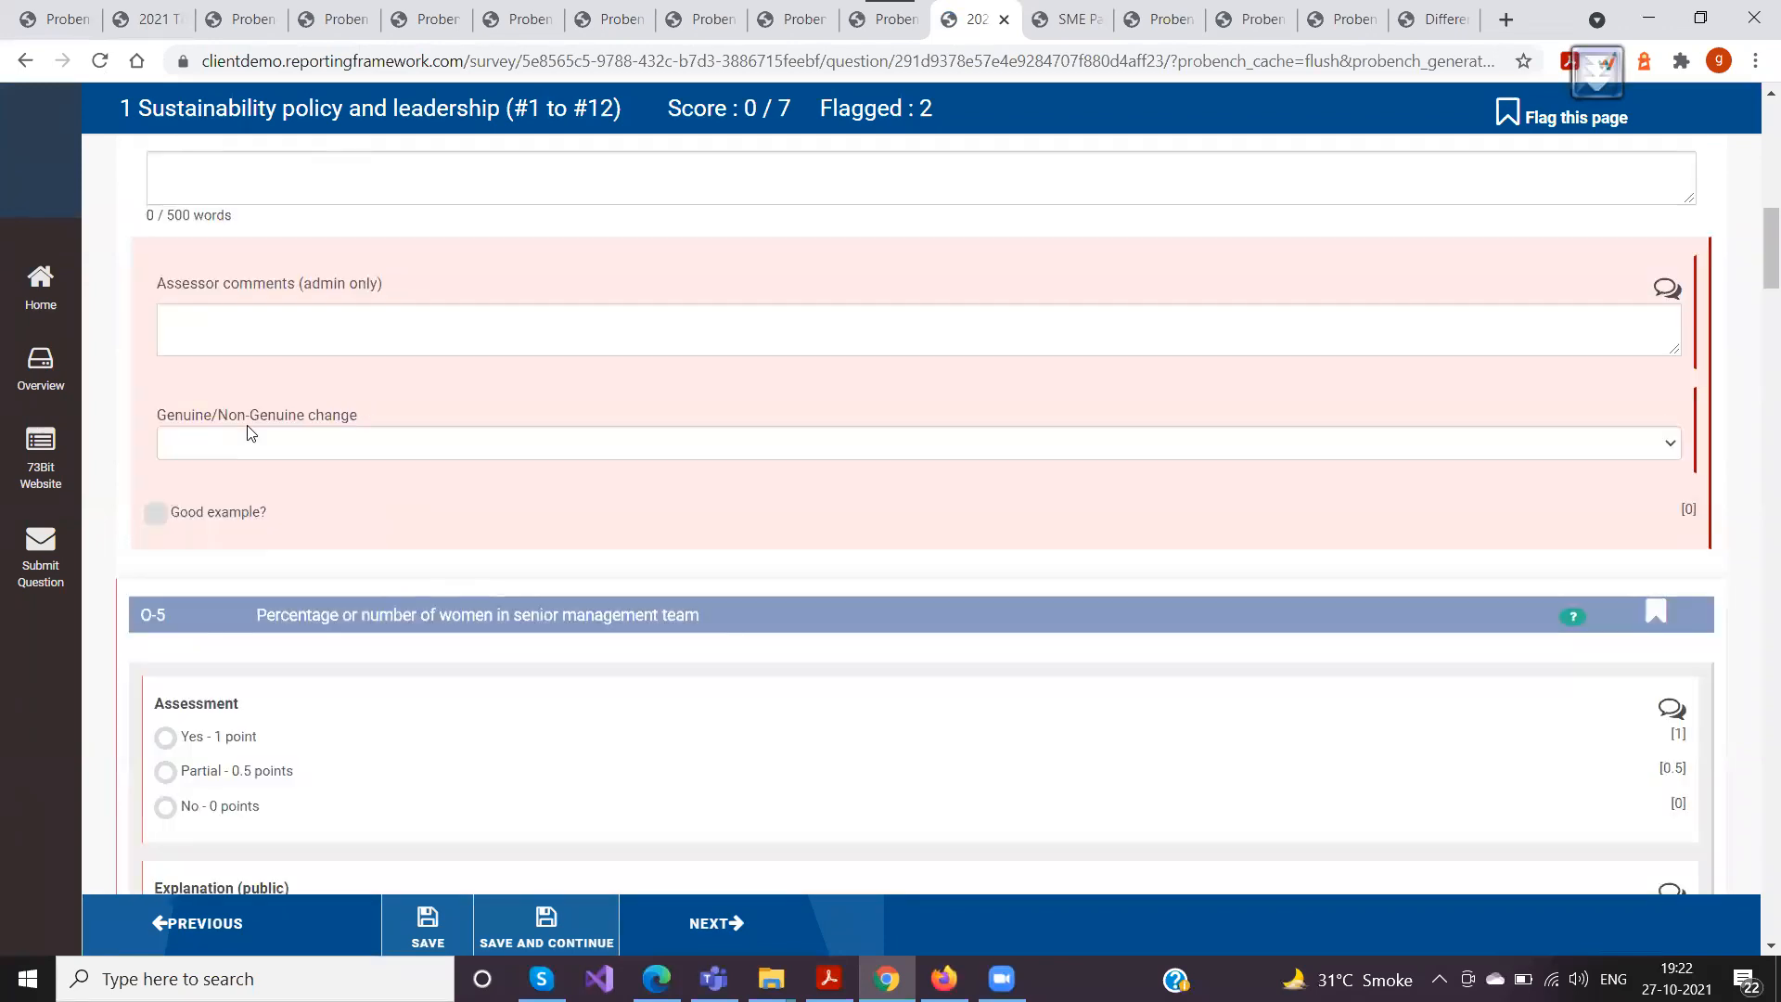
scroll(246, 432, "down", 4)
left_click(41, 367)
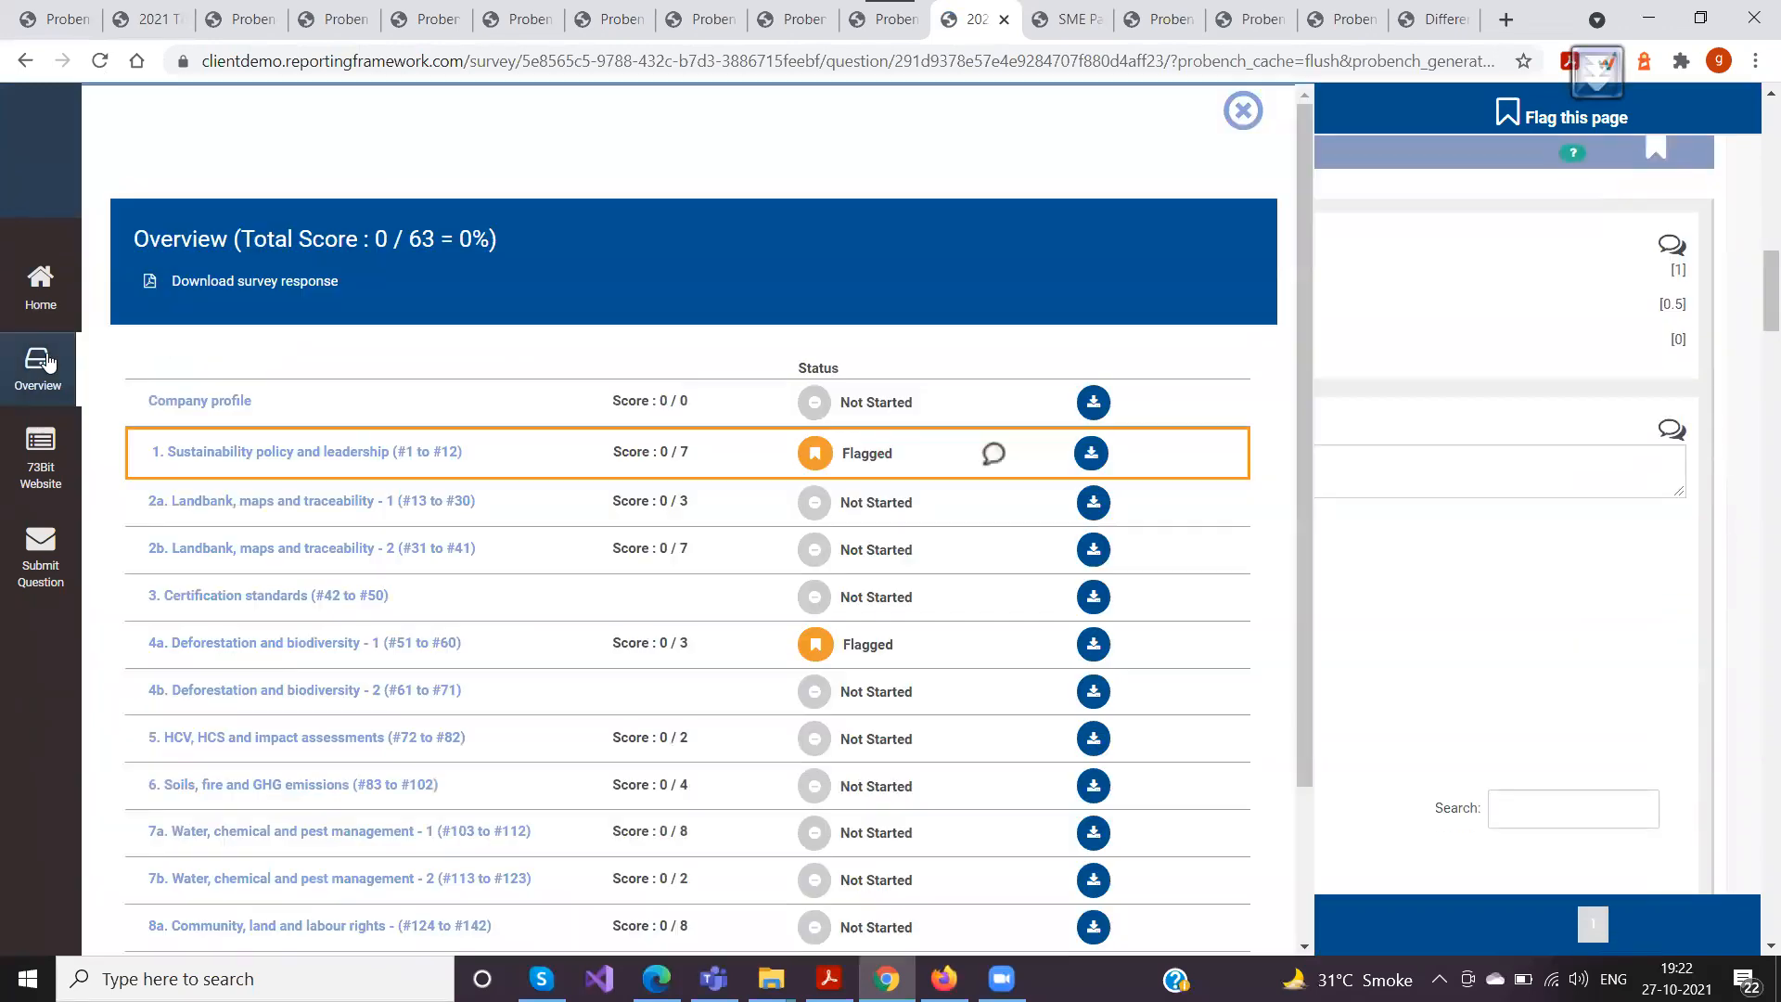
left_click(1244, 129)
scroll(603, 566, "down", 6)
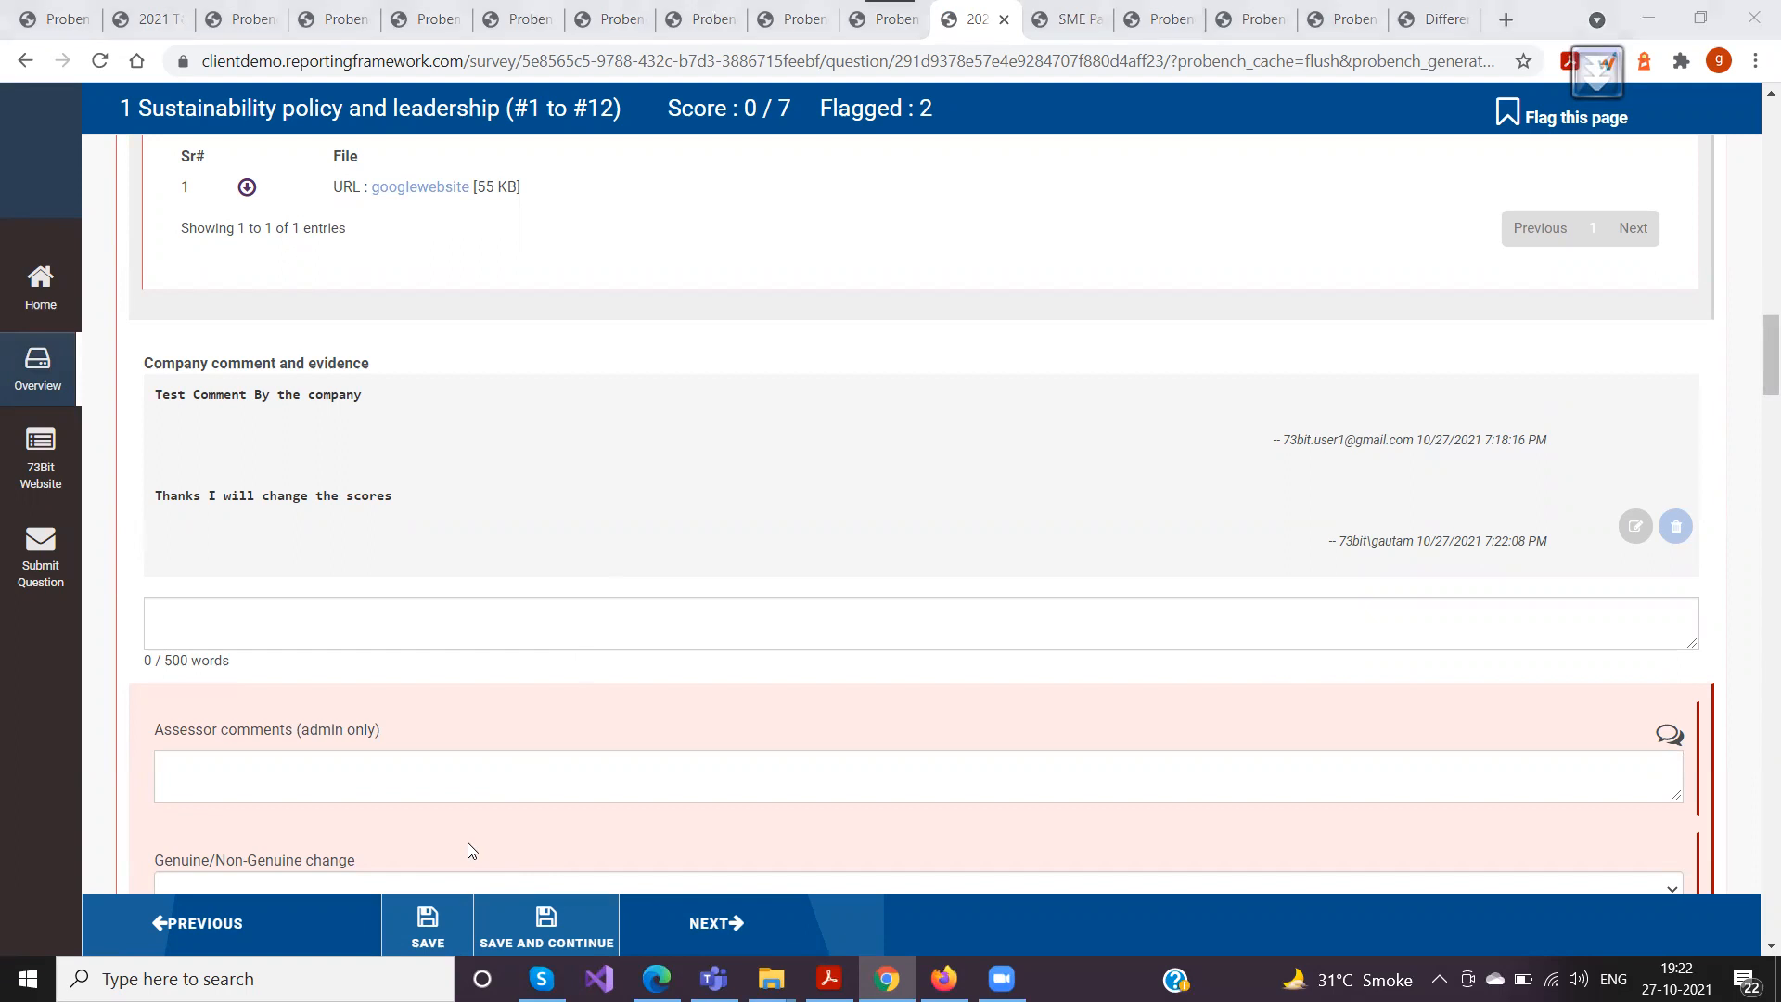
scroll(506, 506, "down", 5)
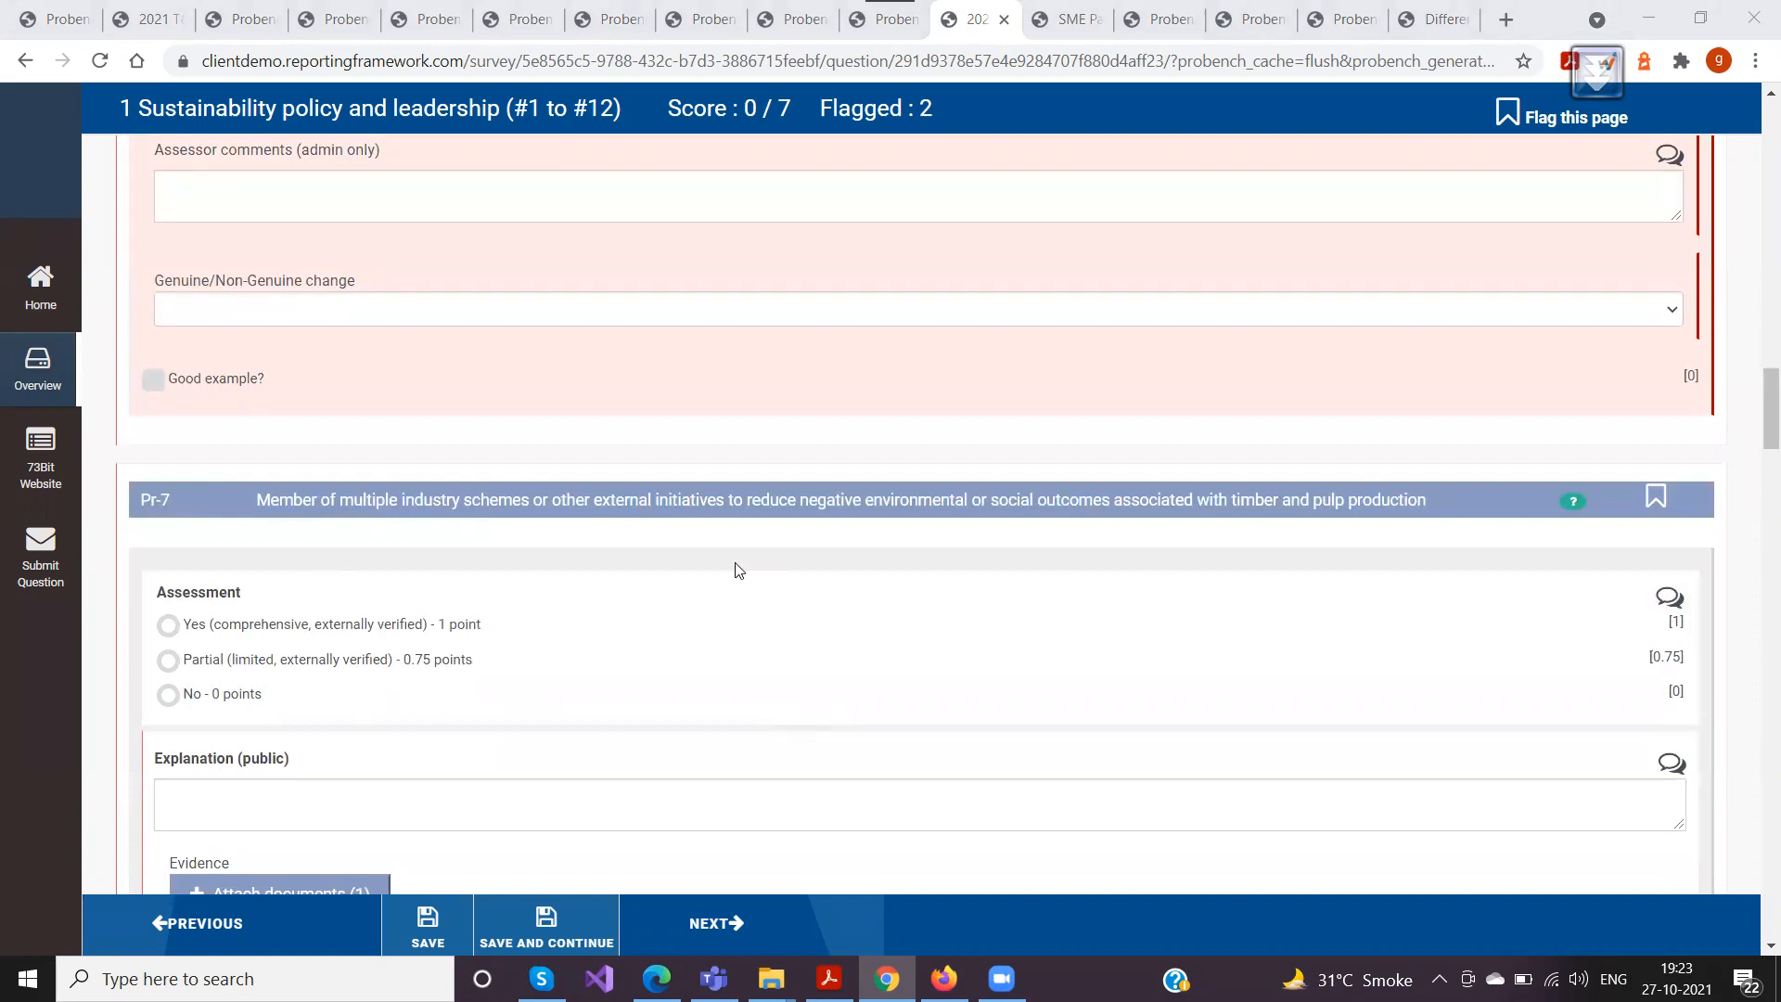
Open the Submission section, review the unconfirmed mandatory indicators, mark the survey as submitted and confirm the page
left_click(50, 363)
scroll(336, 560, "down", 3)
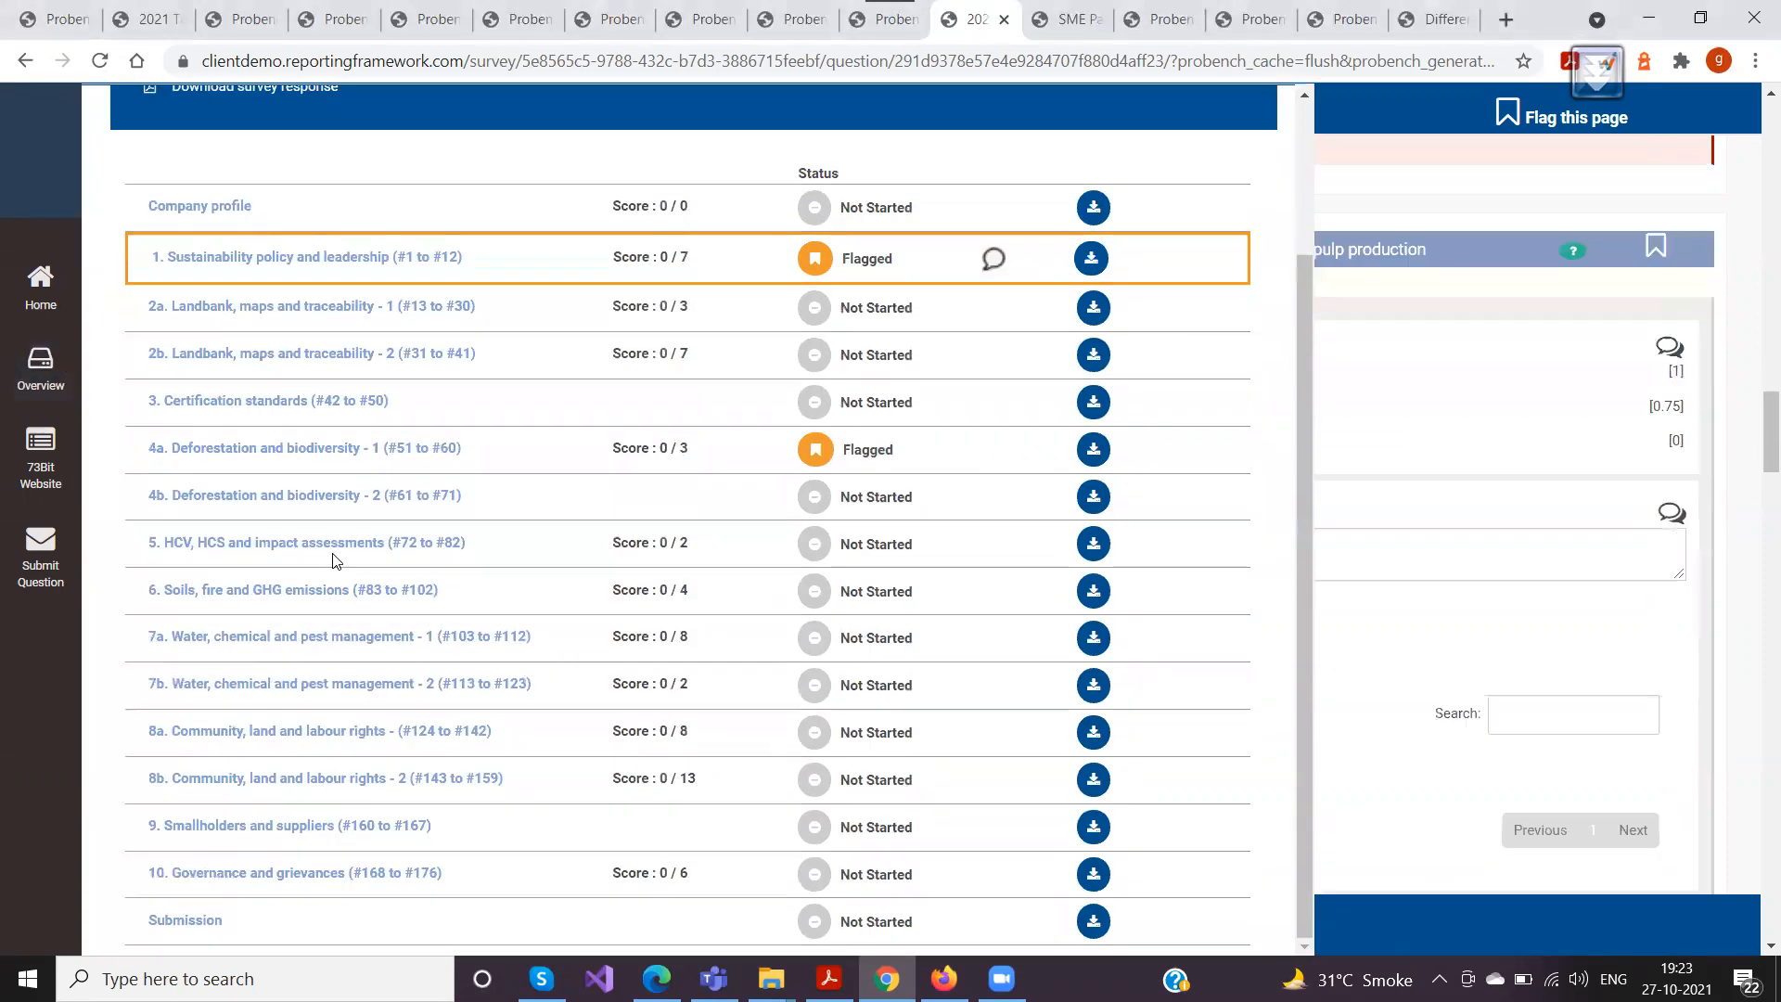
left_click(178, 919)
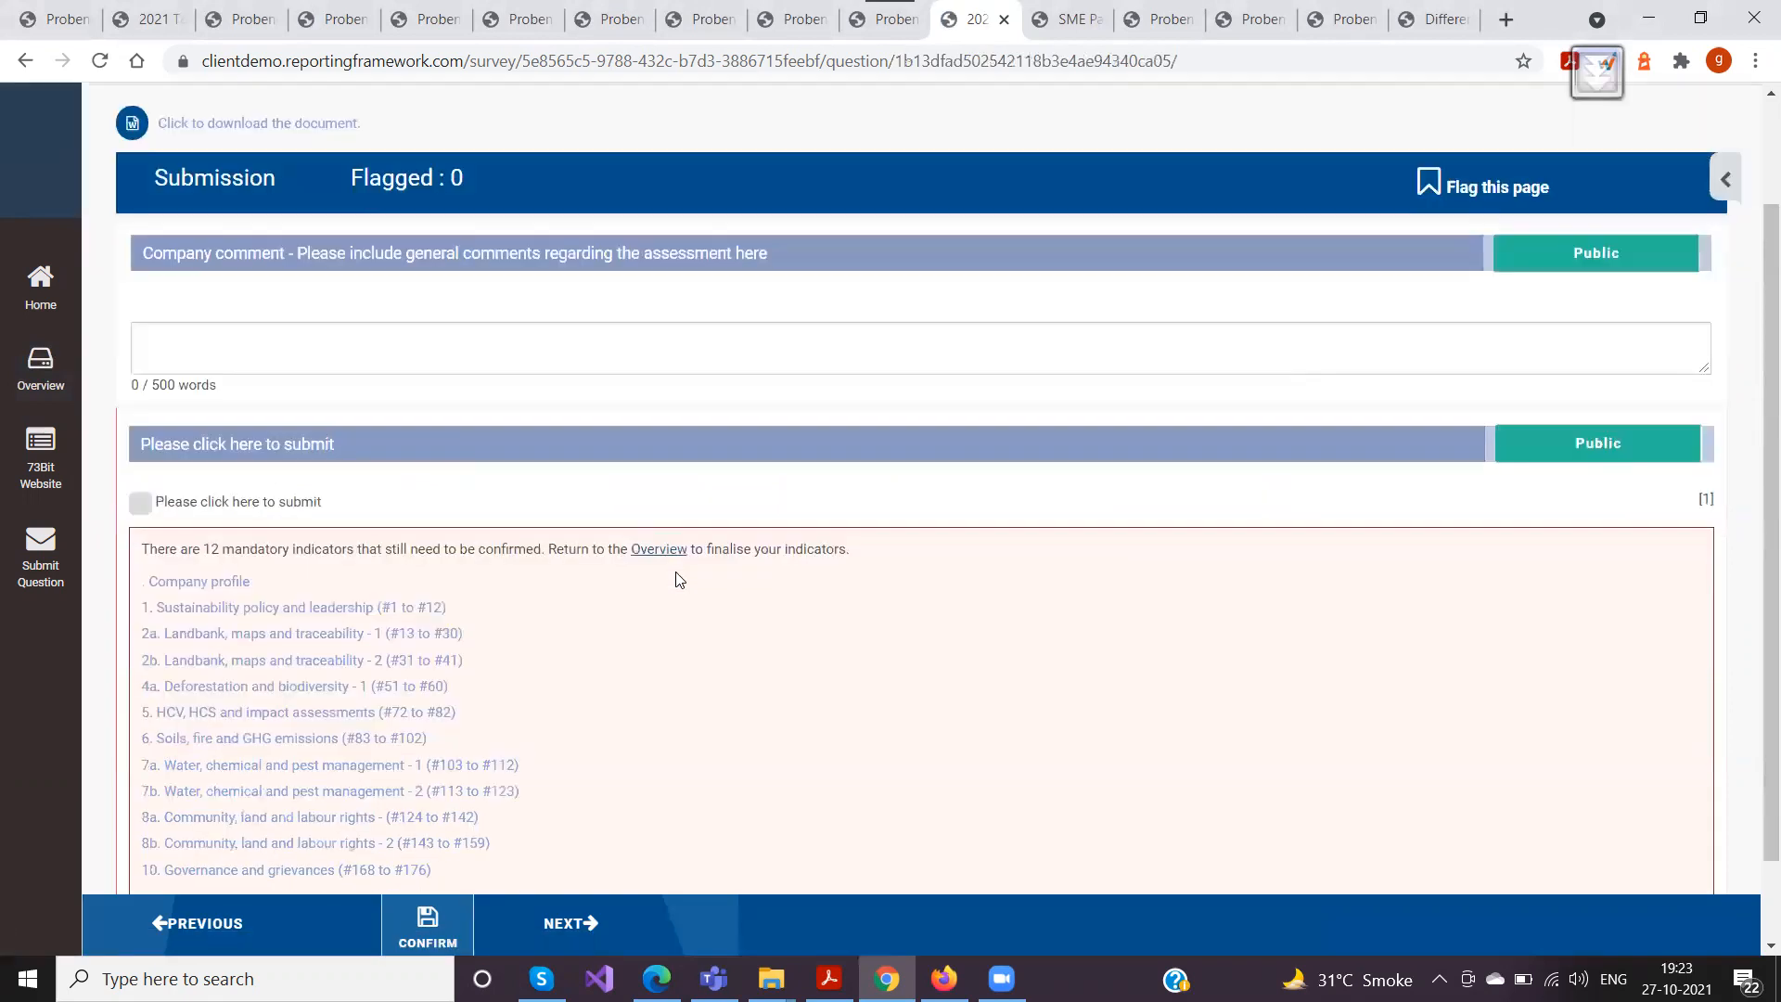
scroll(680, 580, "down", 1)
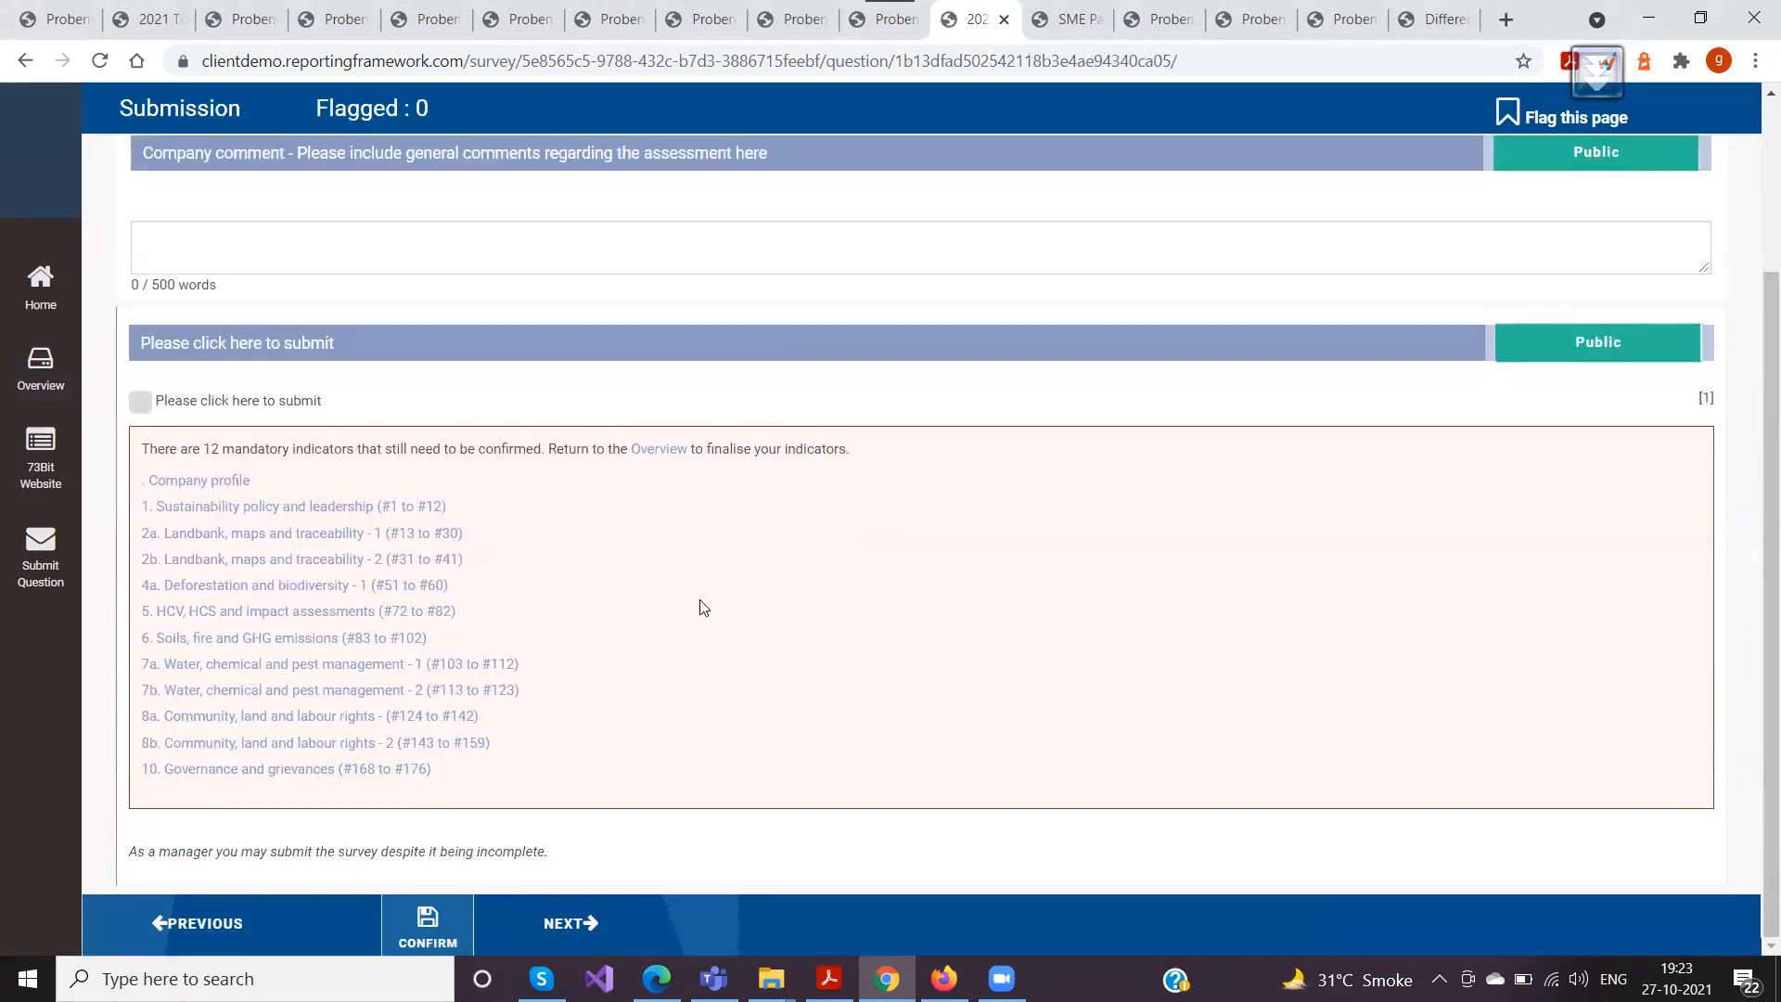
scroll(703, 608, "up", 3)
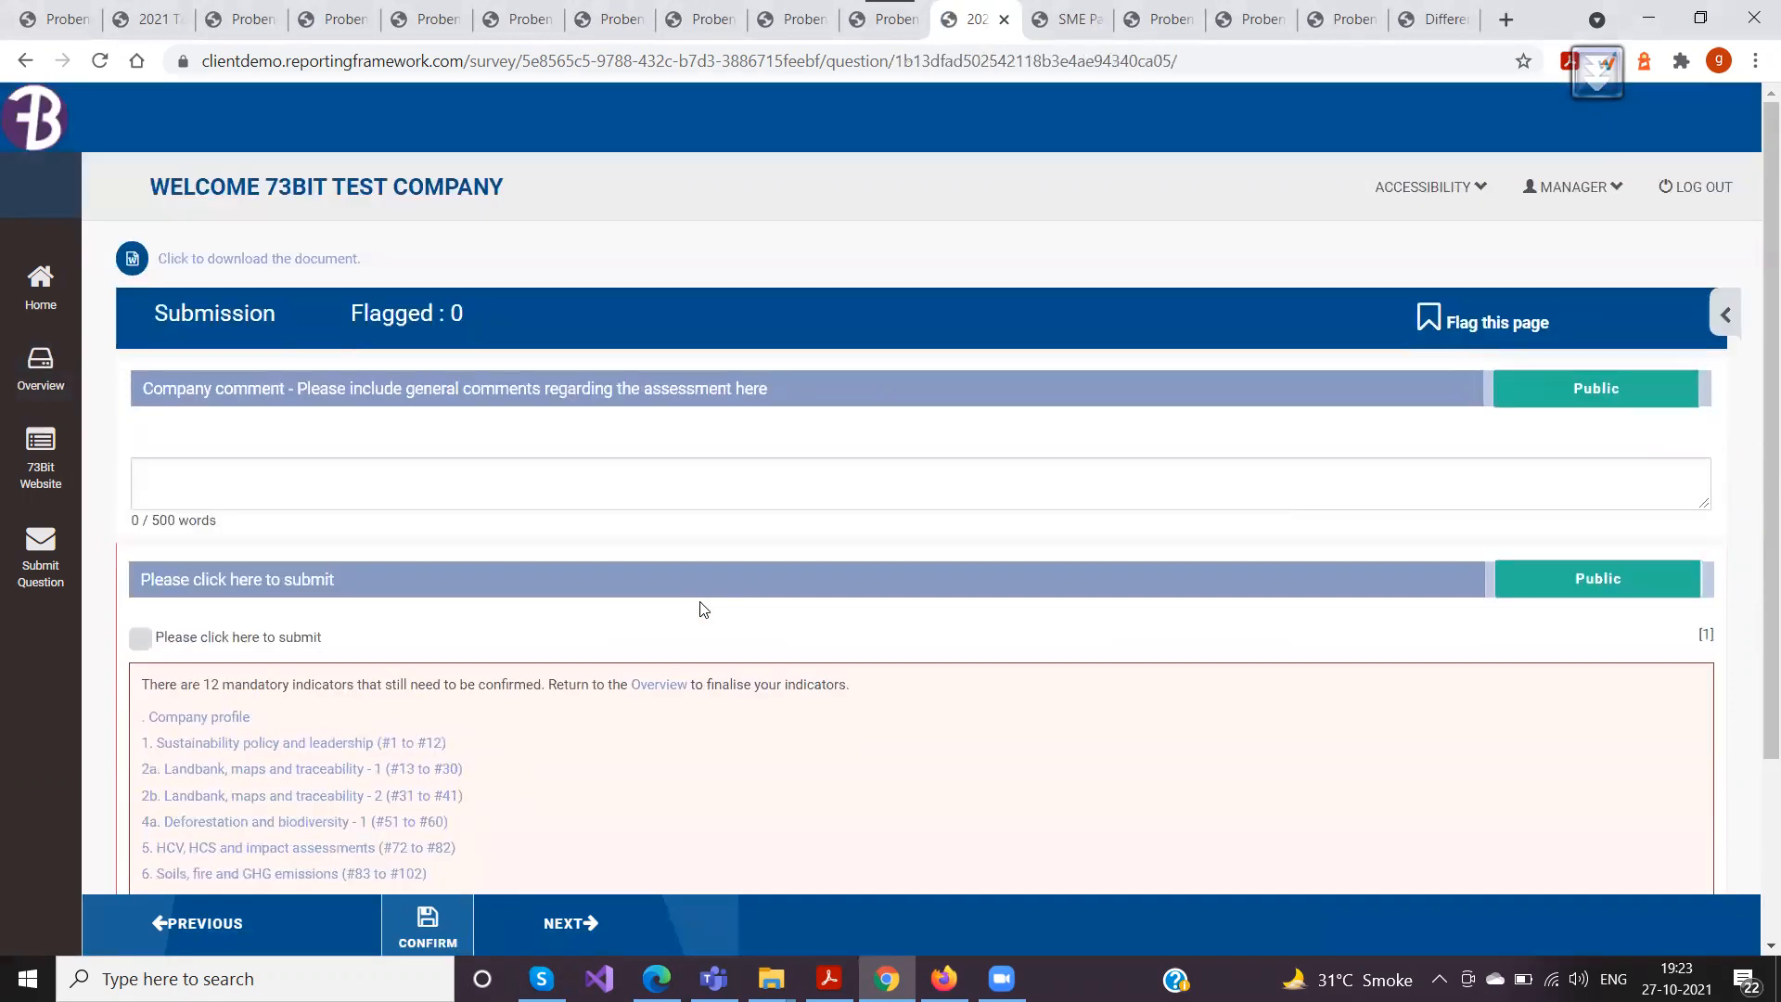
scroll(703, 608, "down", 3)
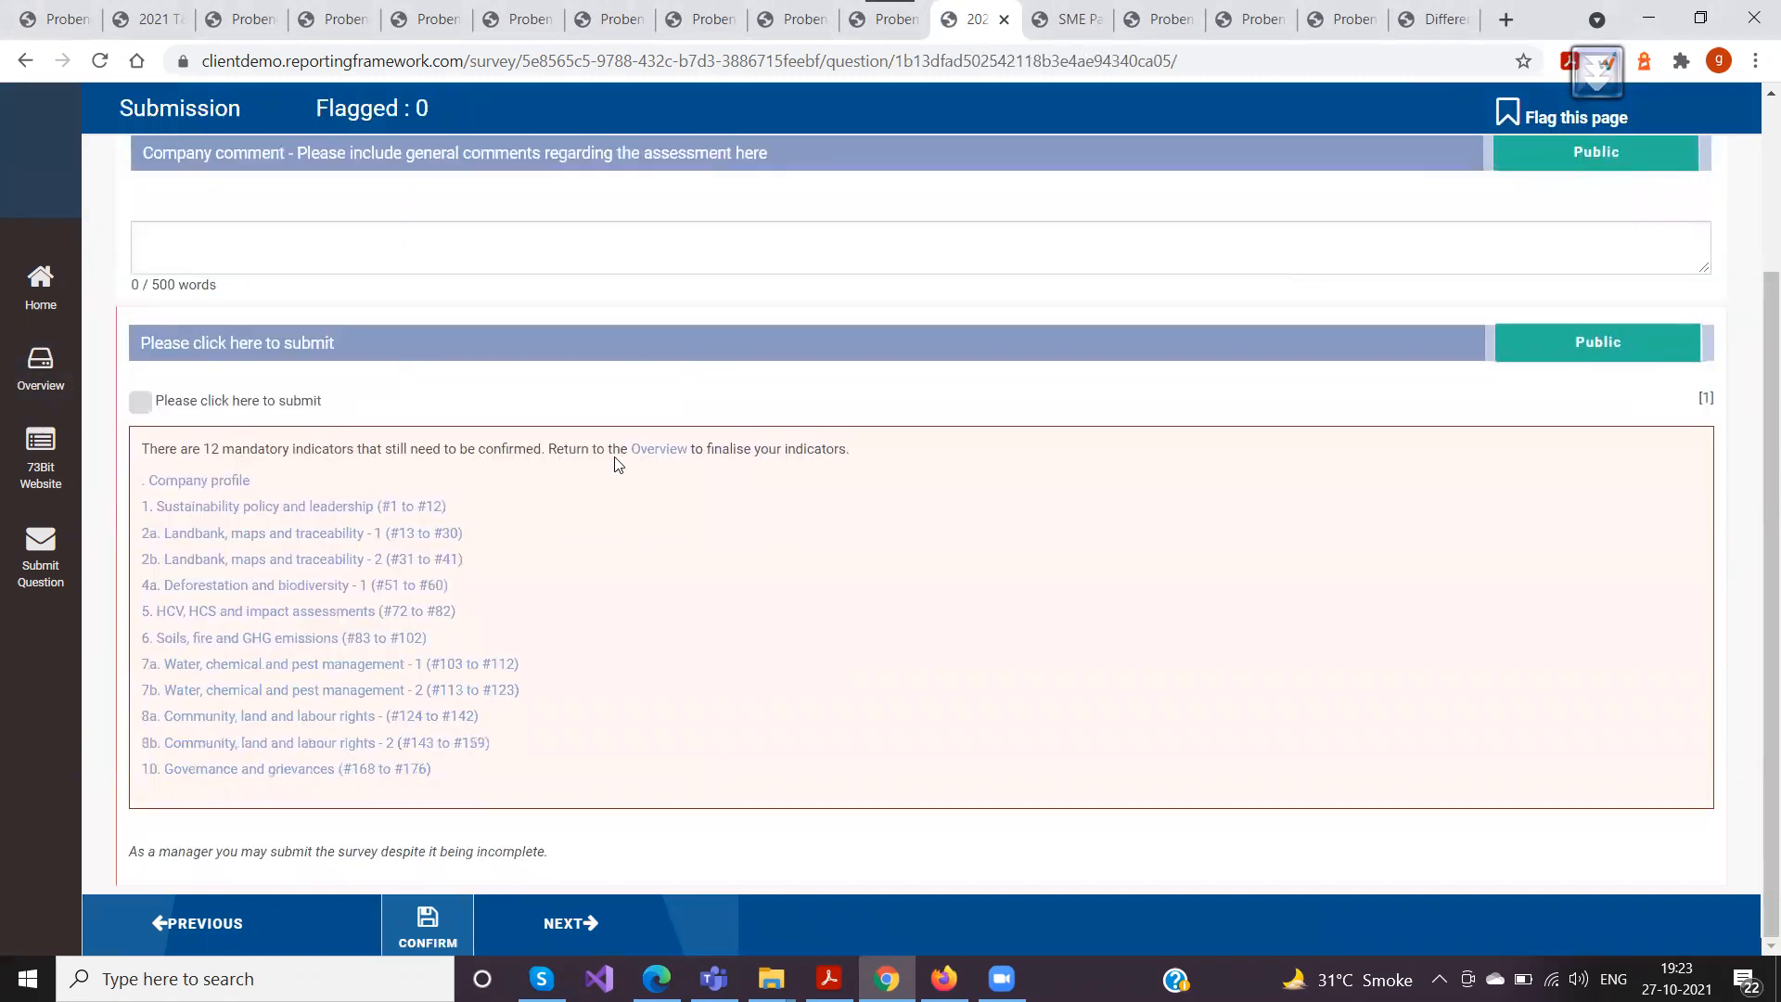
left_click(140, 405)
left_click_drag(144, 448, 974, 454)
left_click(939, 491)
left_click(425, 920)
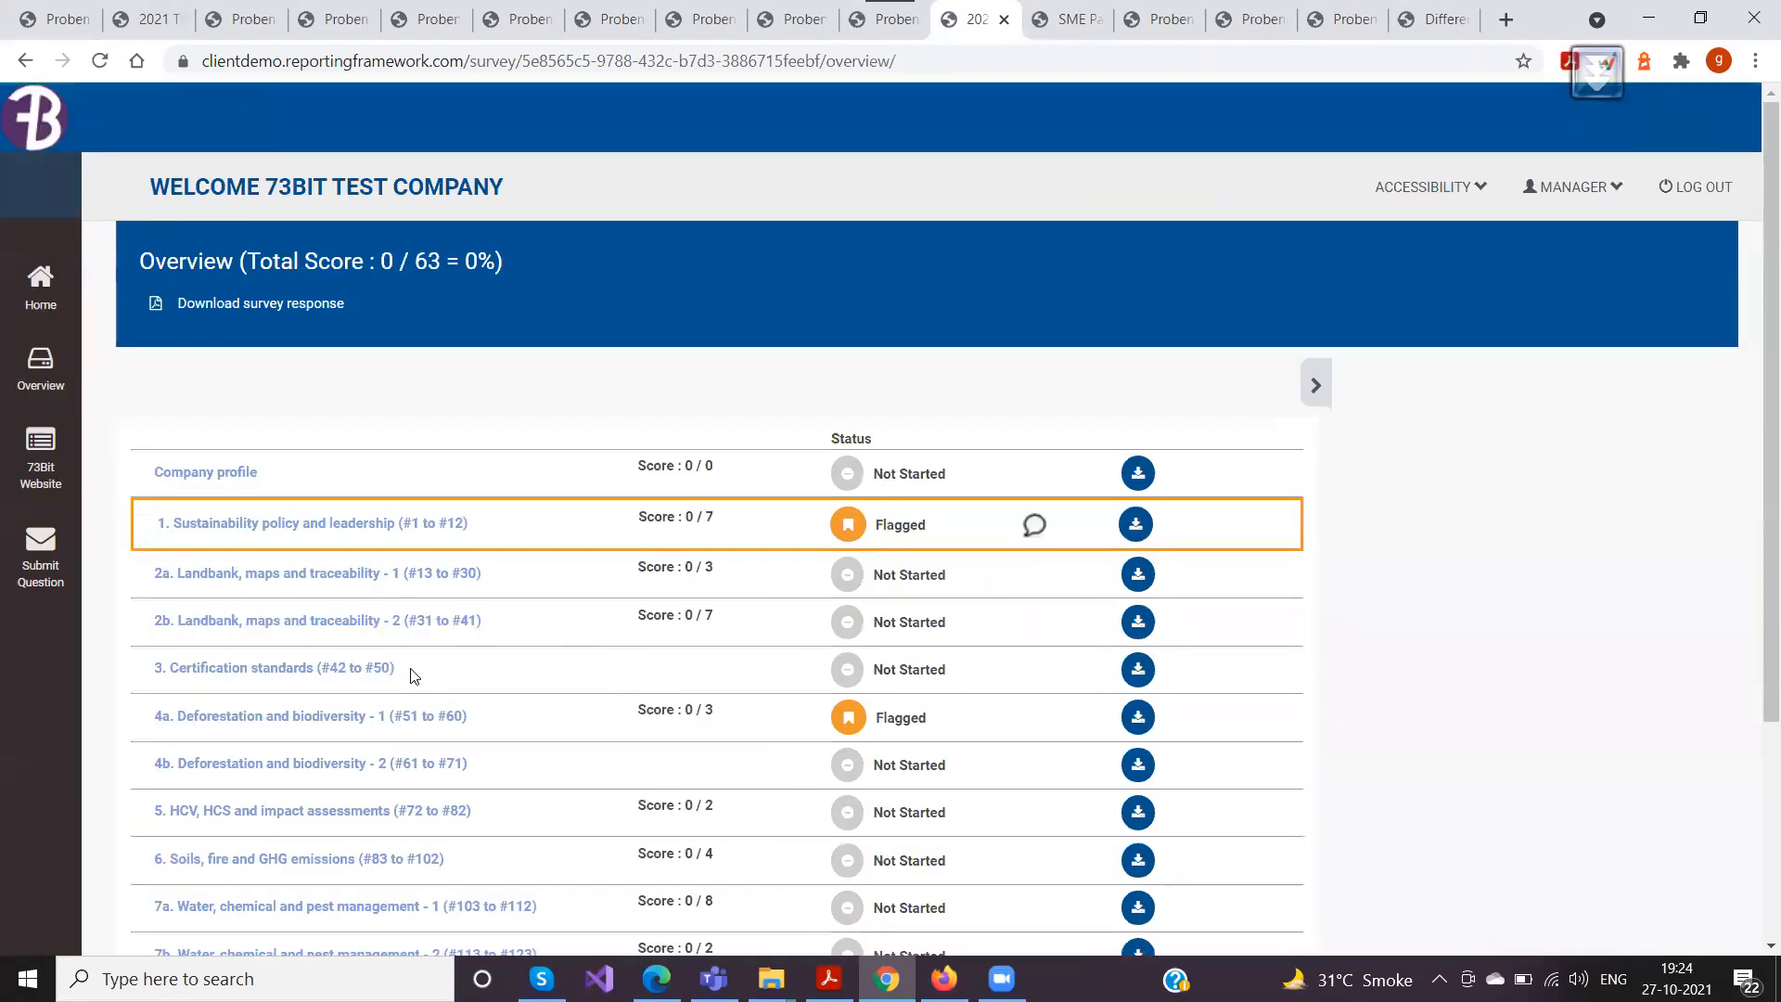
Reopen the Submission section, unsubmit the survey and mark it as submitted again
scroll(413, 677, "down", 3)
left_click(202, 893)
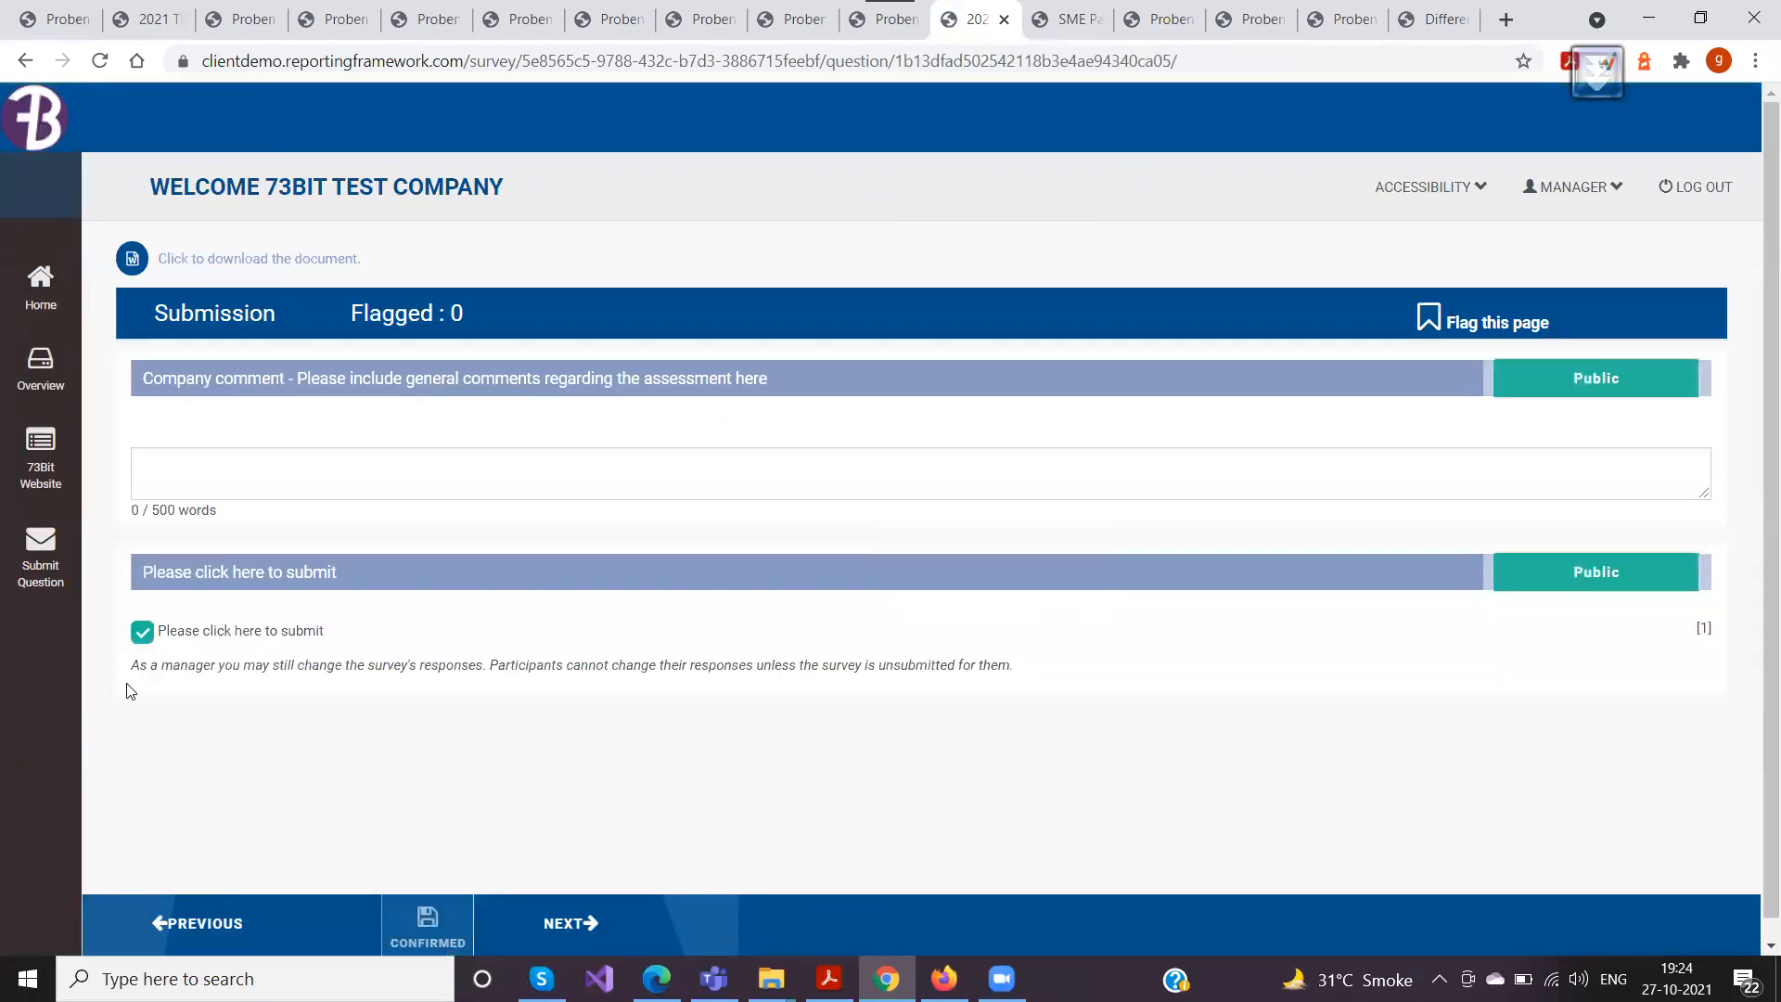
left_click(143, 635)
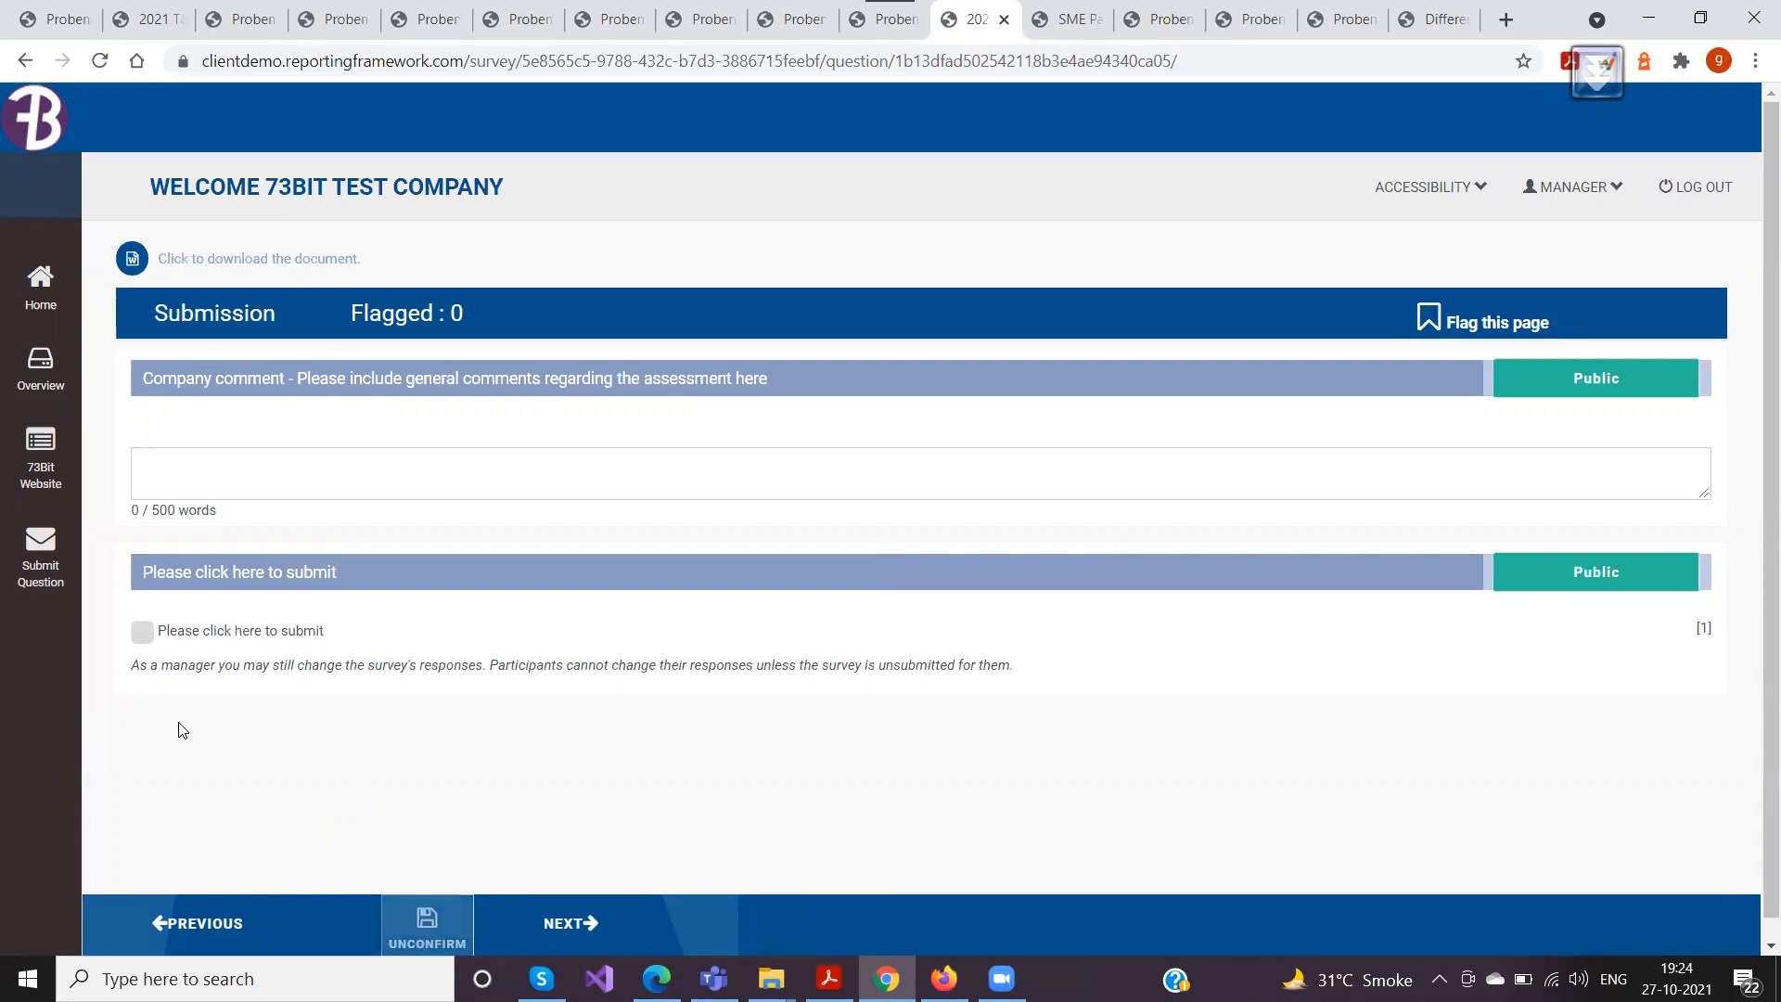
left_click(139, 636)
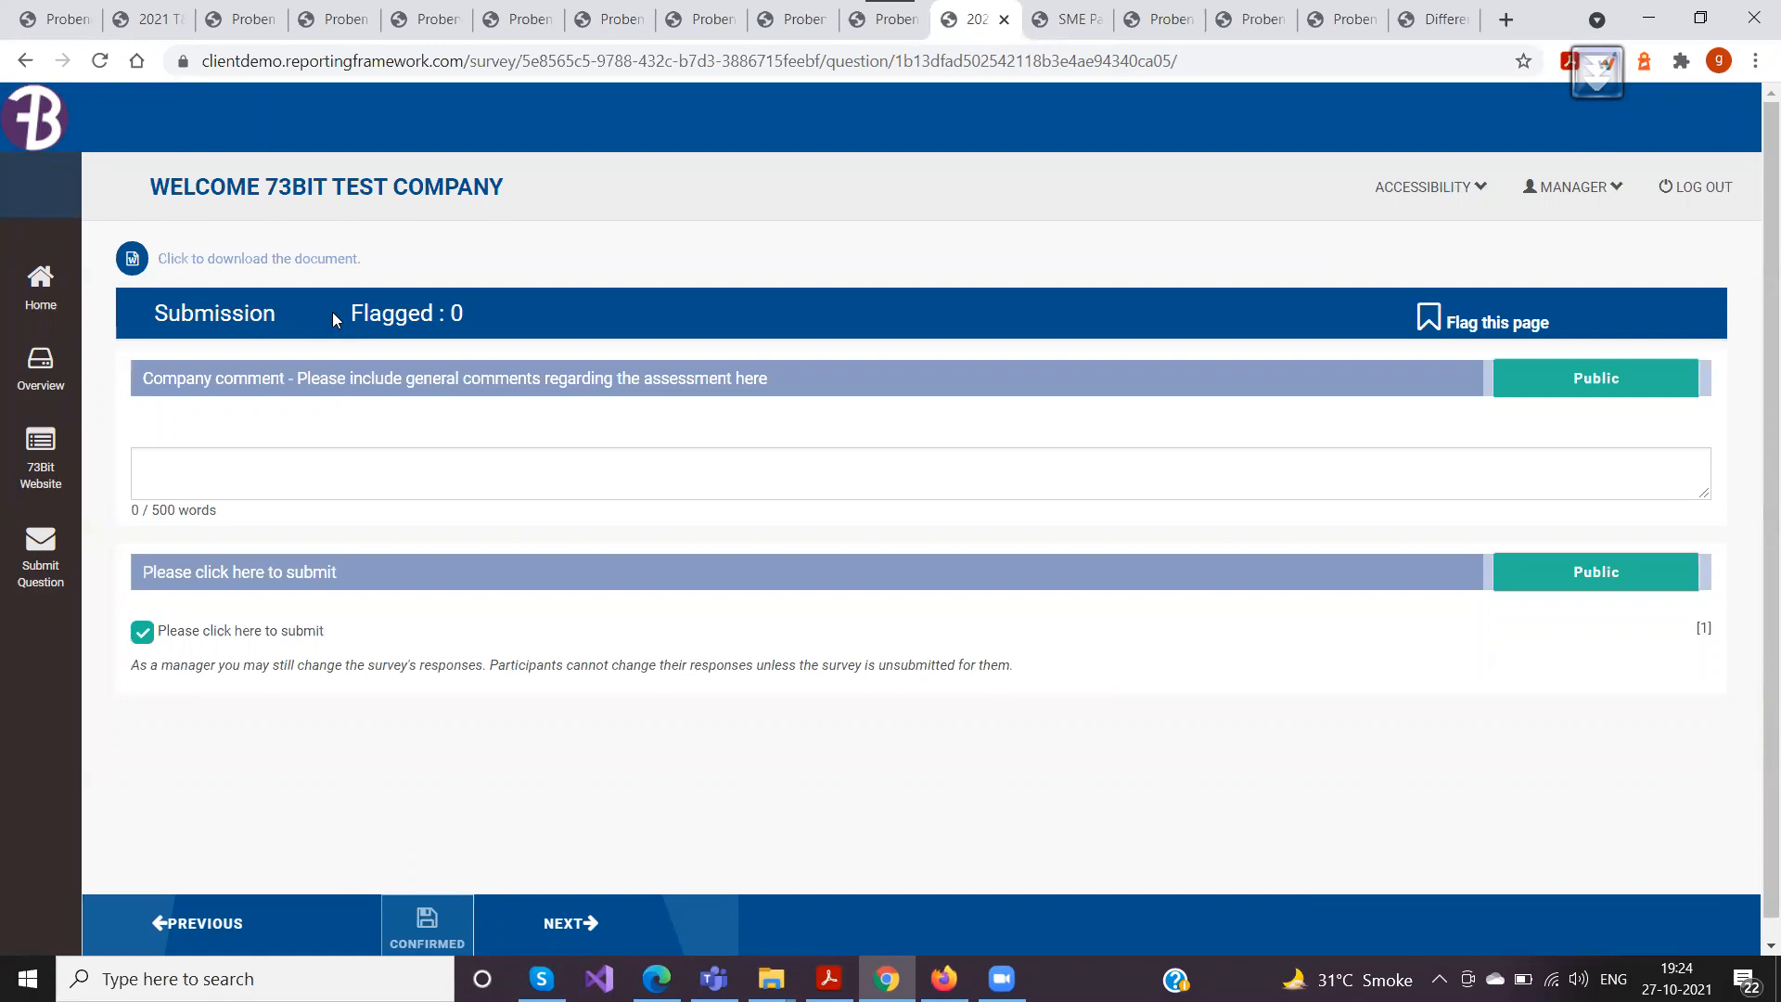
Go to the survey list in the manager site and open the settings of 2021 T&P for editing
left_click(248, 26)
scroll(311, 529, "up", 5)
scroll(311, 529, "up", 2)
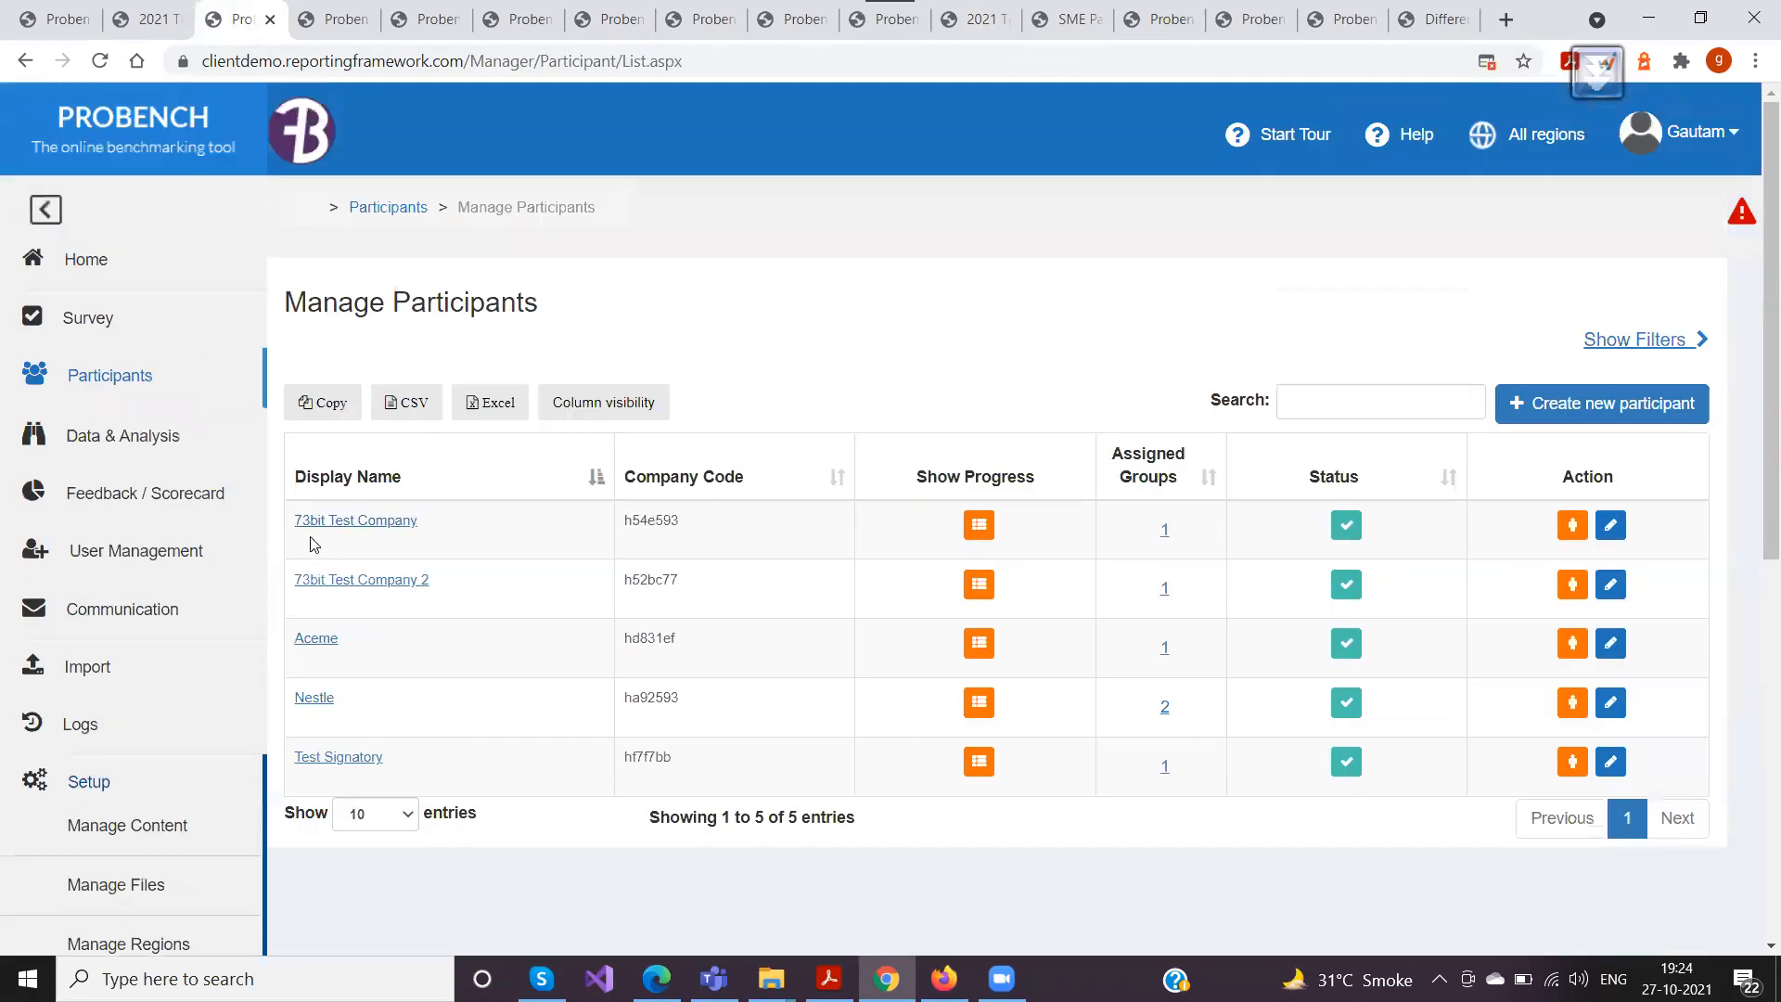
left_click(327, 20)
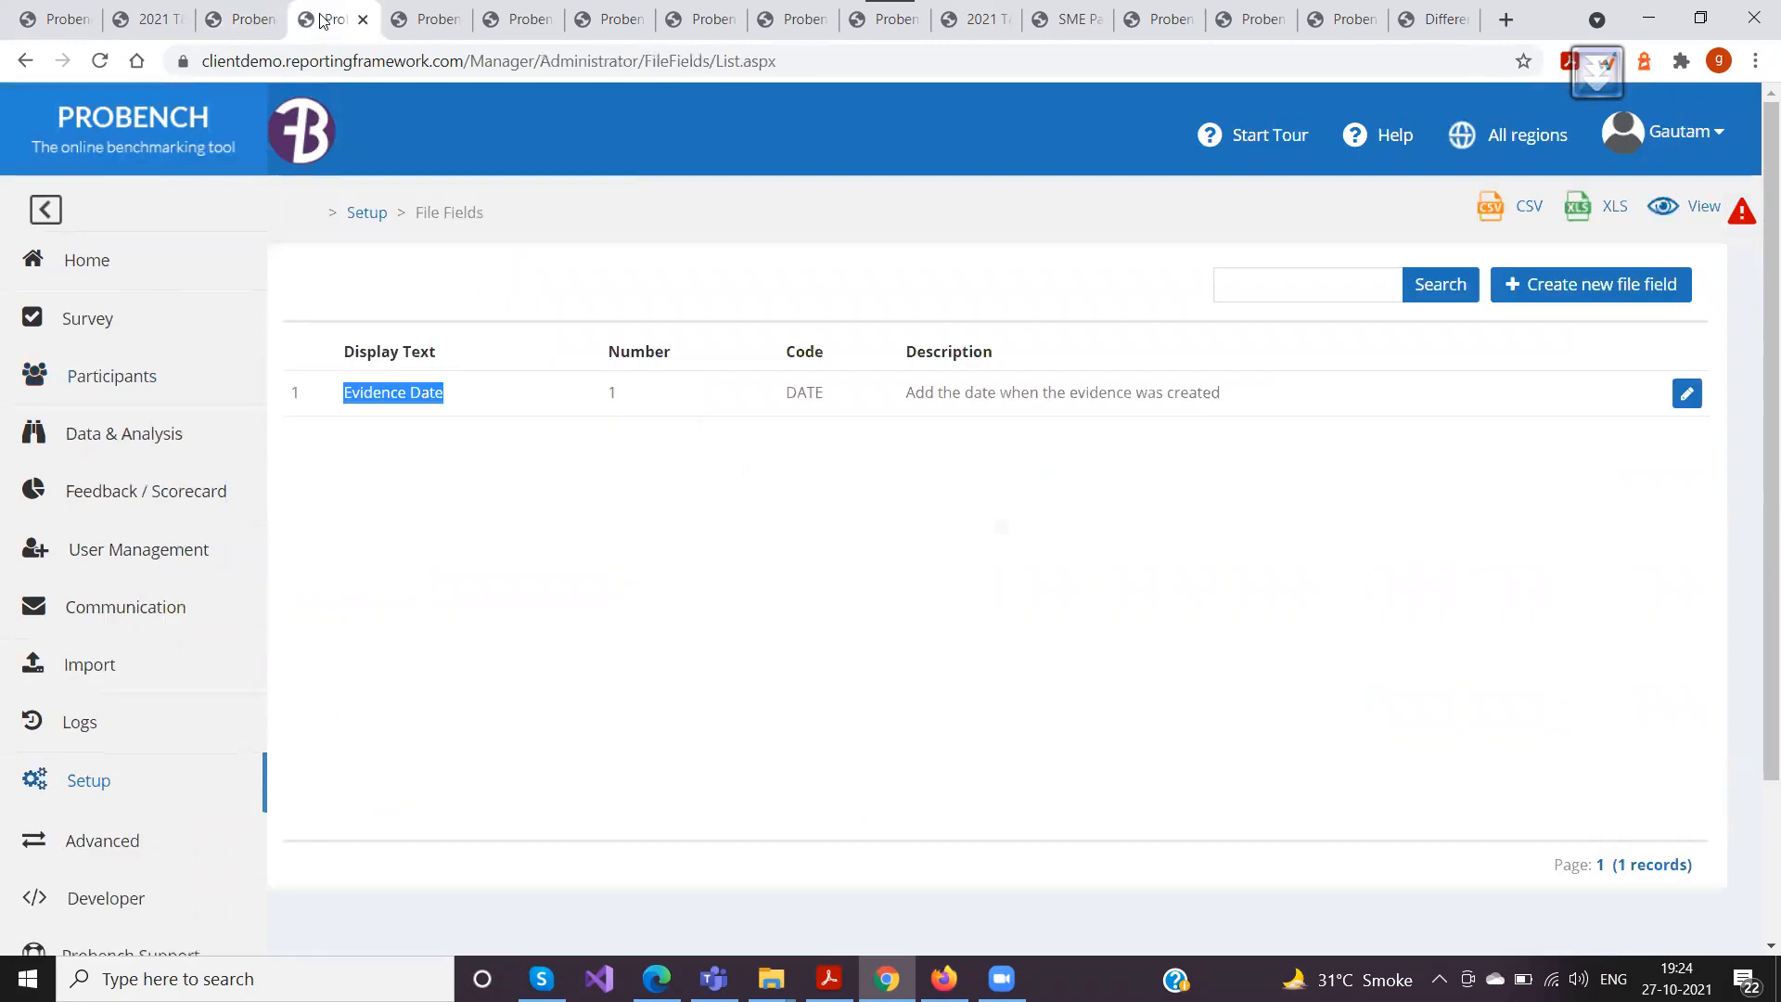
left_click(102, 322)
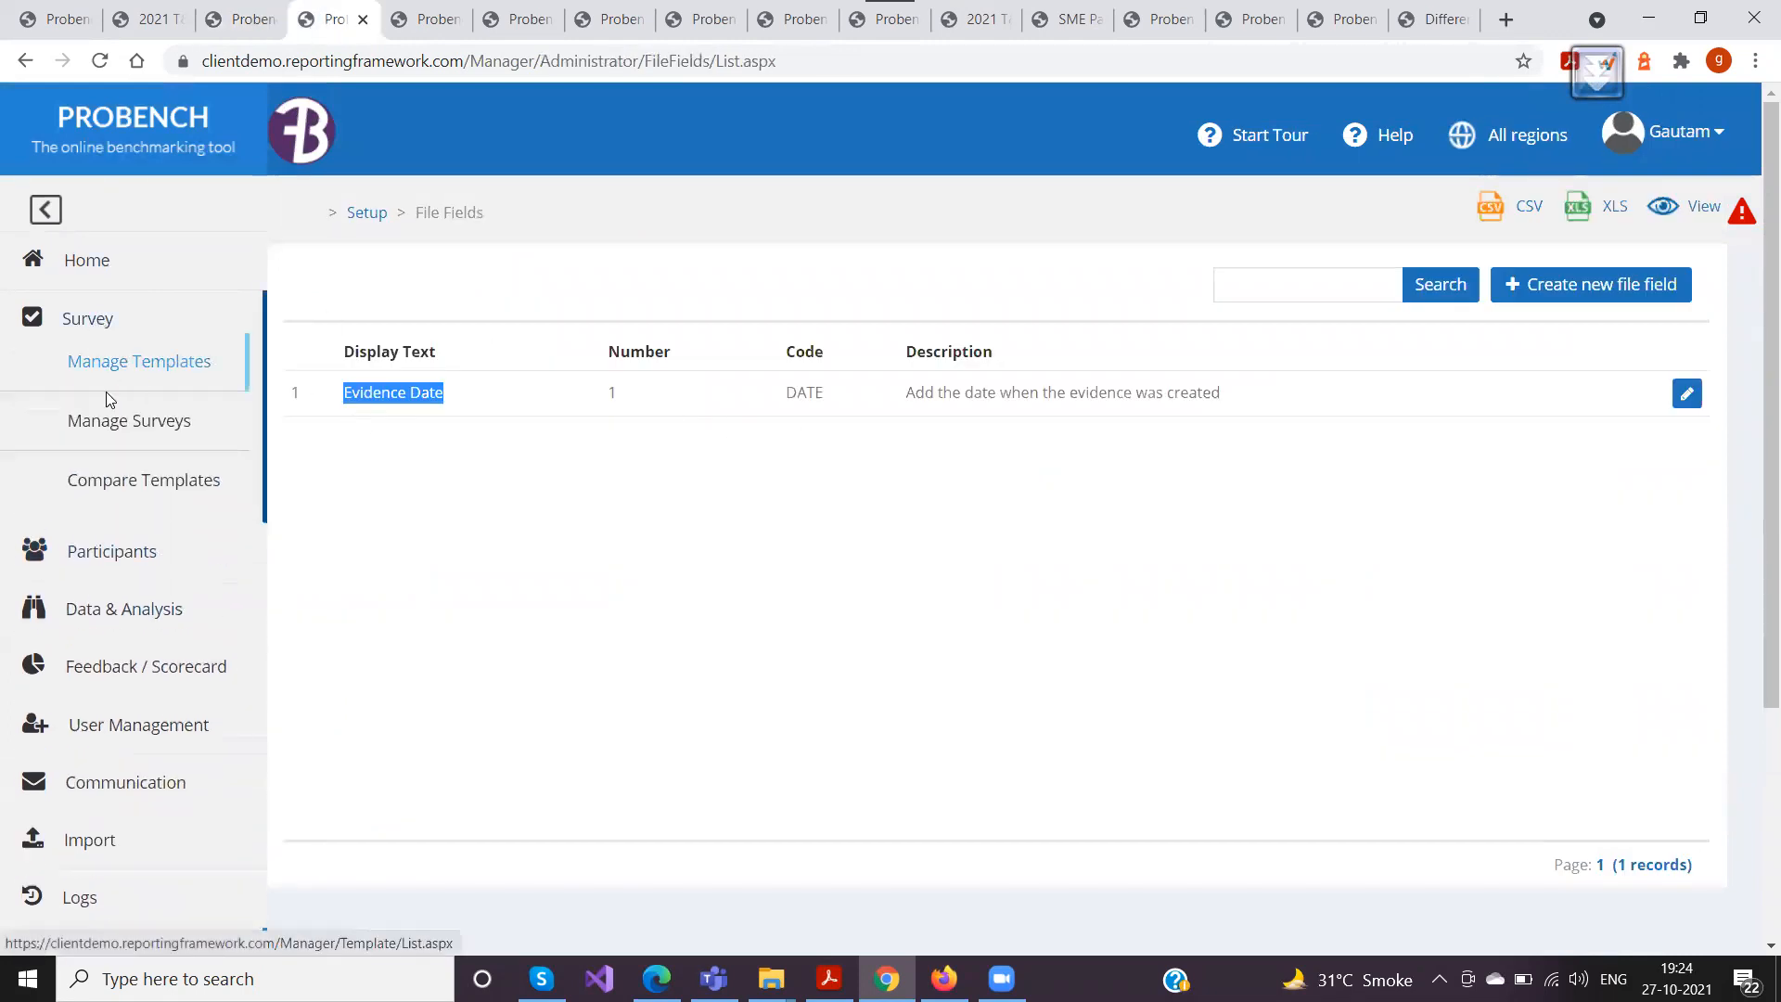
left_click(111, 420)
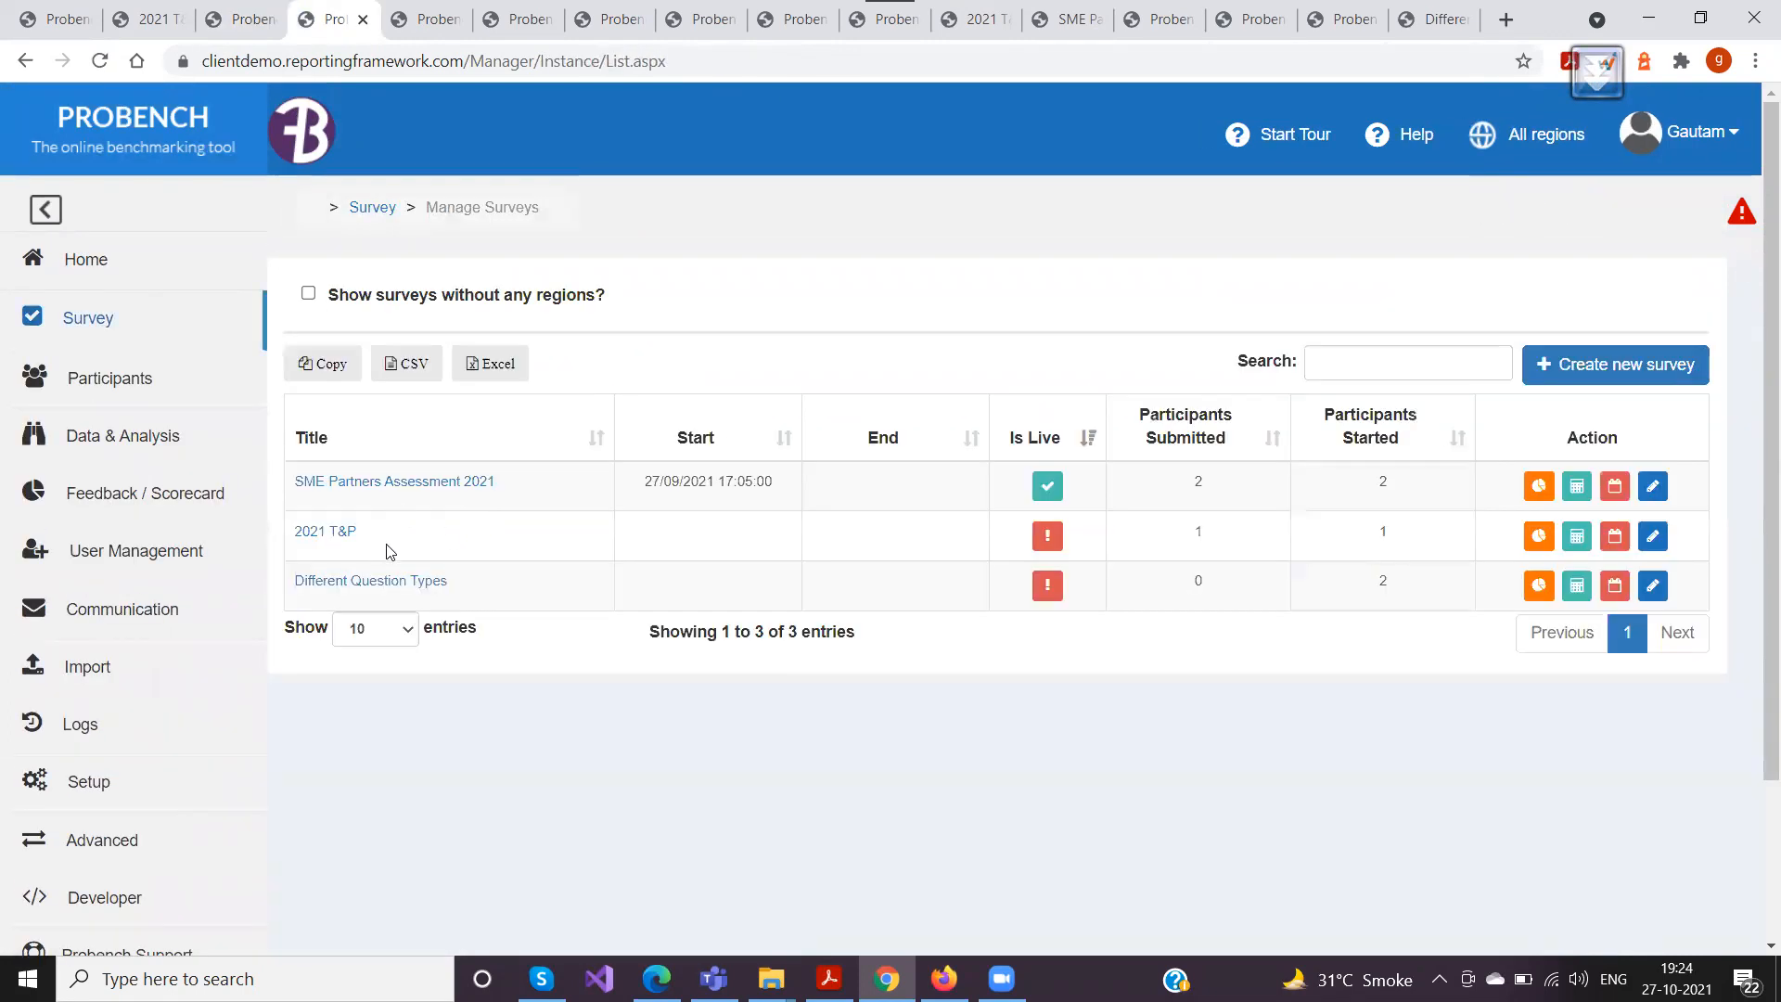
left_click(1648, 538)
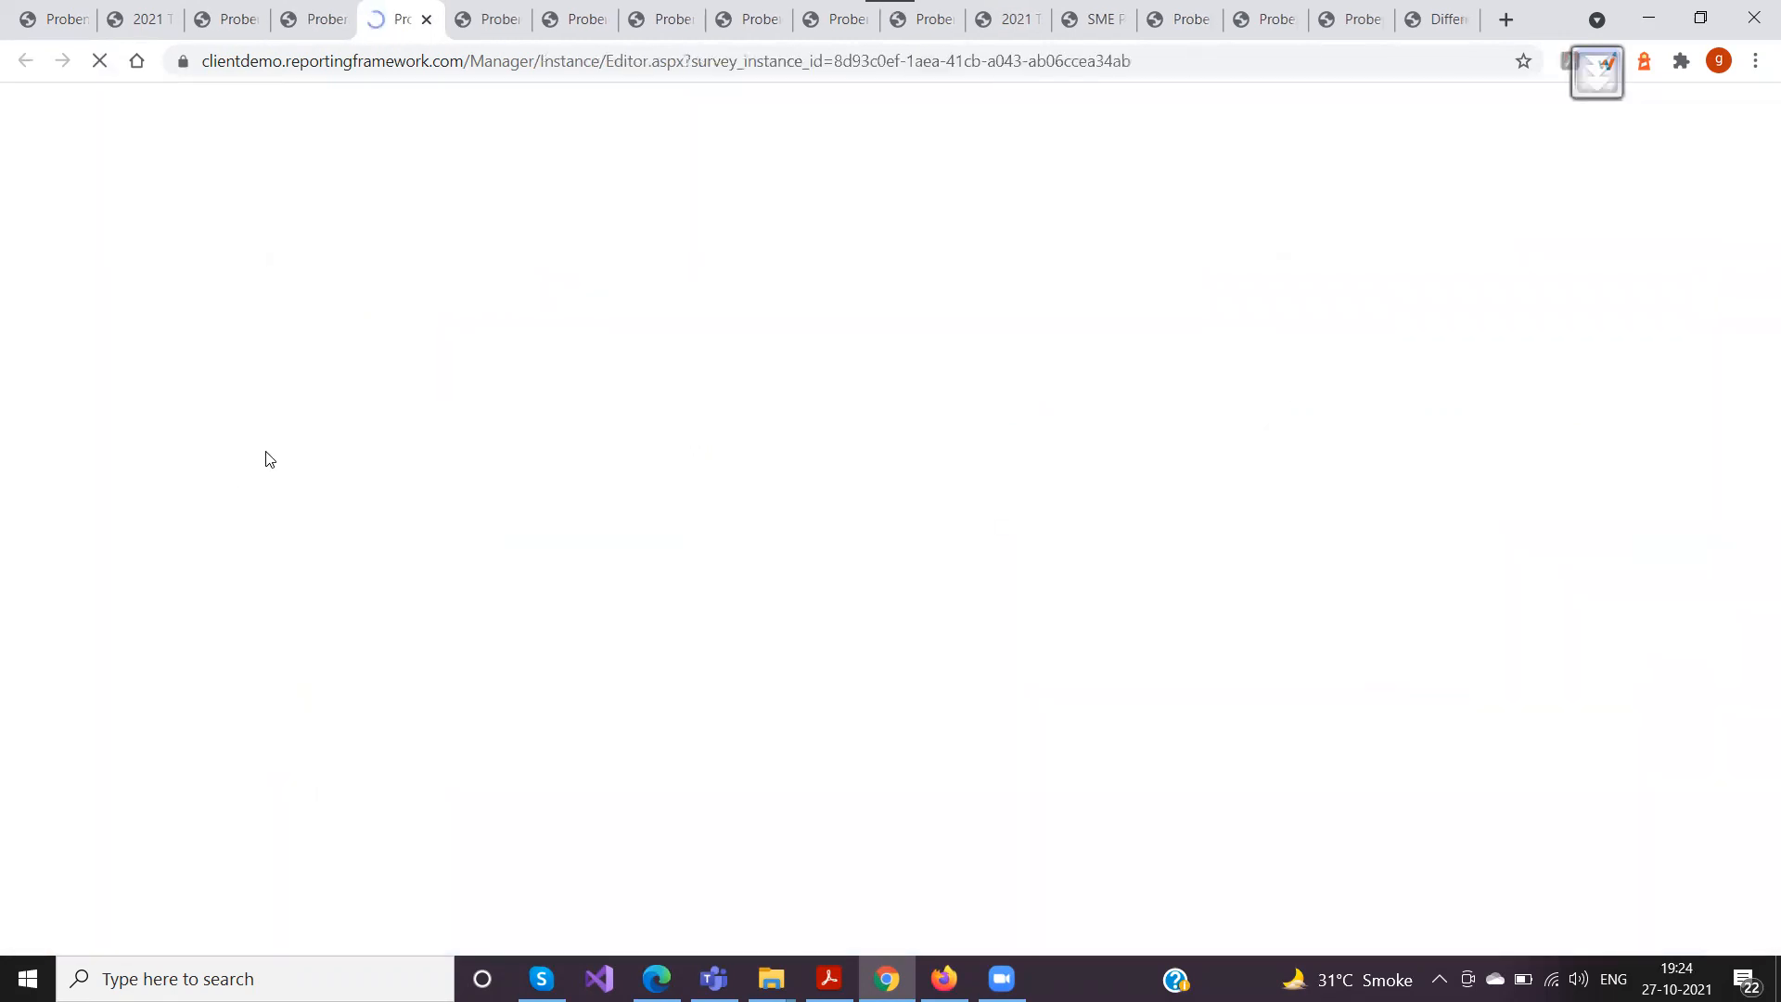
Examine the "Email on submit" setting of the 2021 T&P survey without entering an address
scroll(511, 512, "down", 7)
scroll(507, 512, "up", 3)
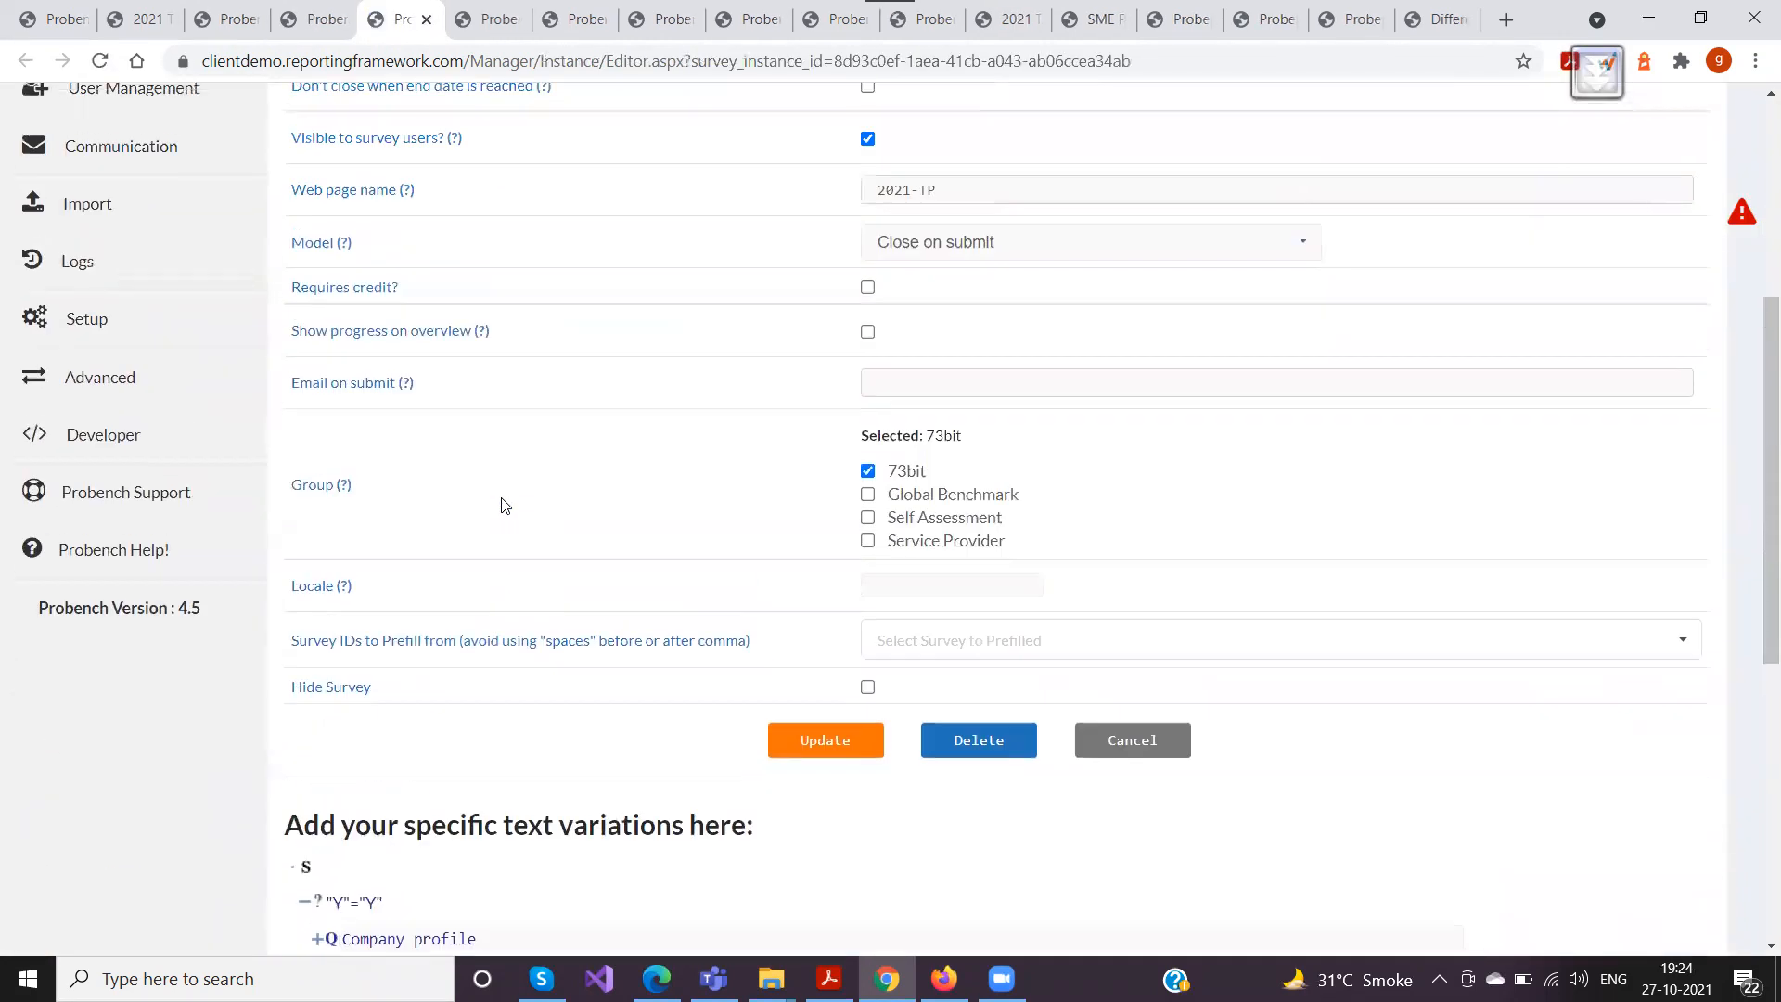
left_click(595, 388)
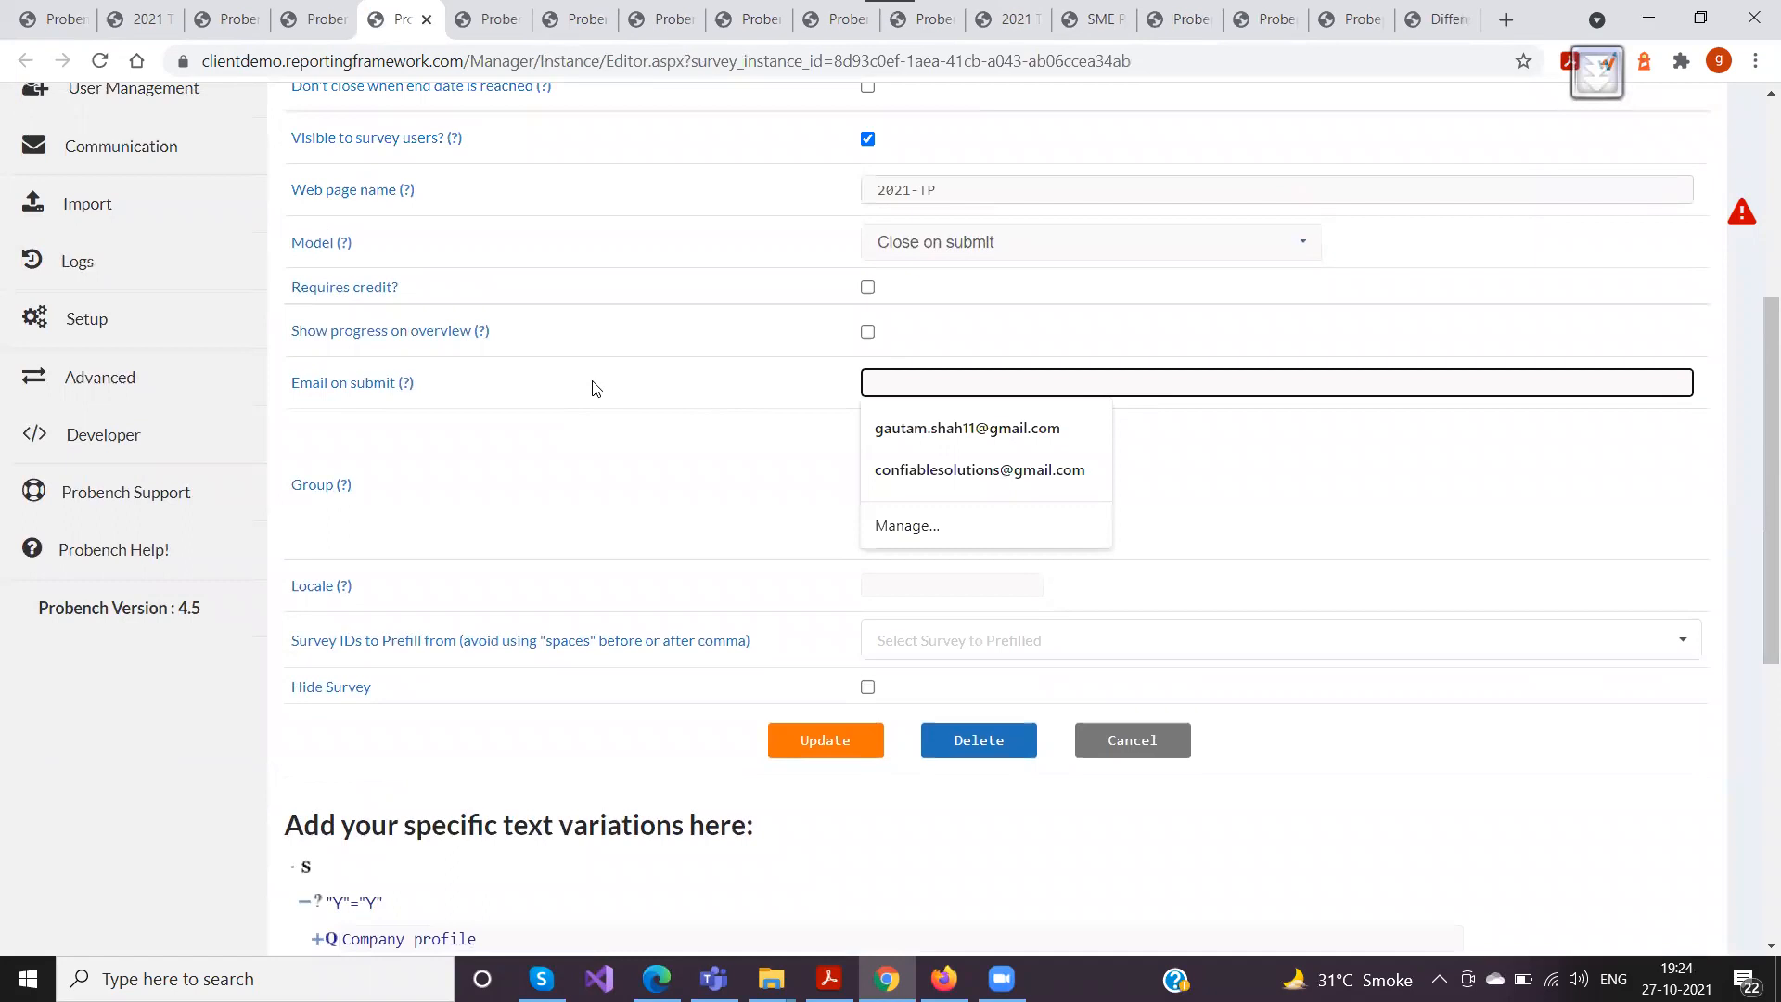
left_click(599, 389)
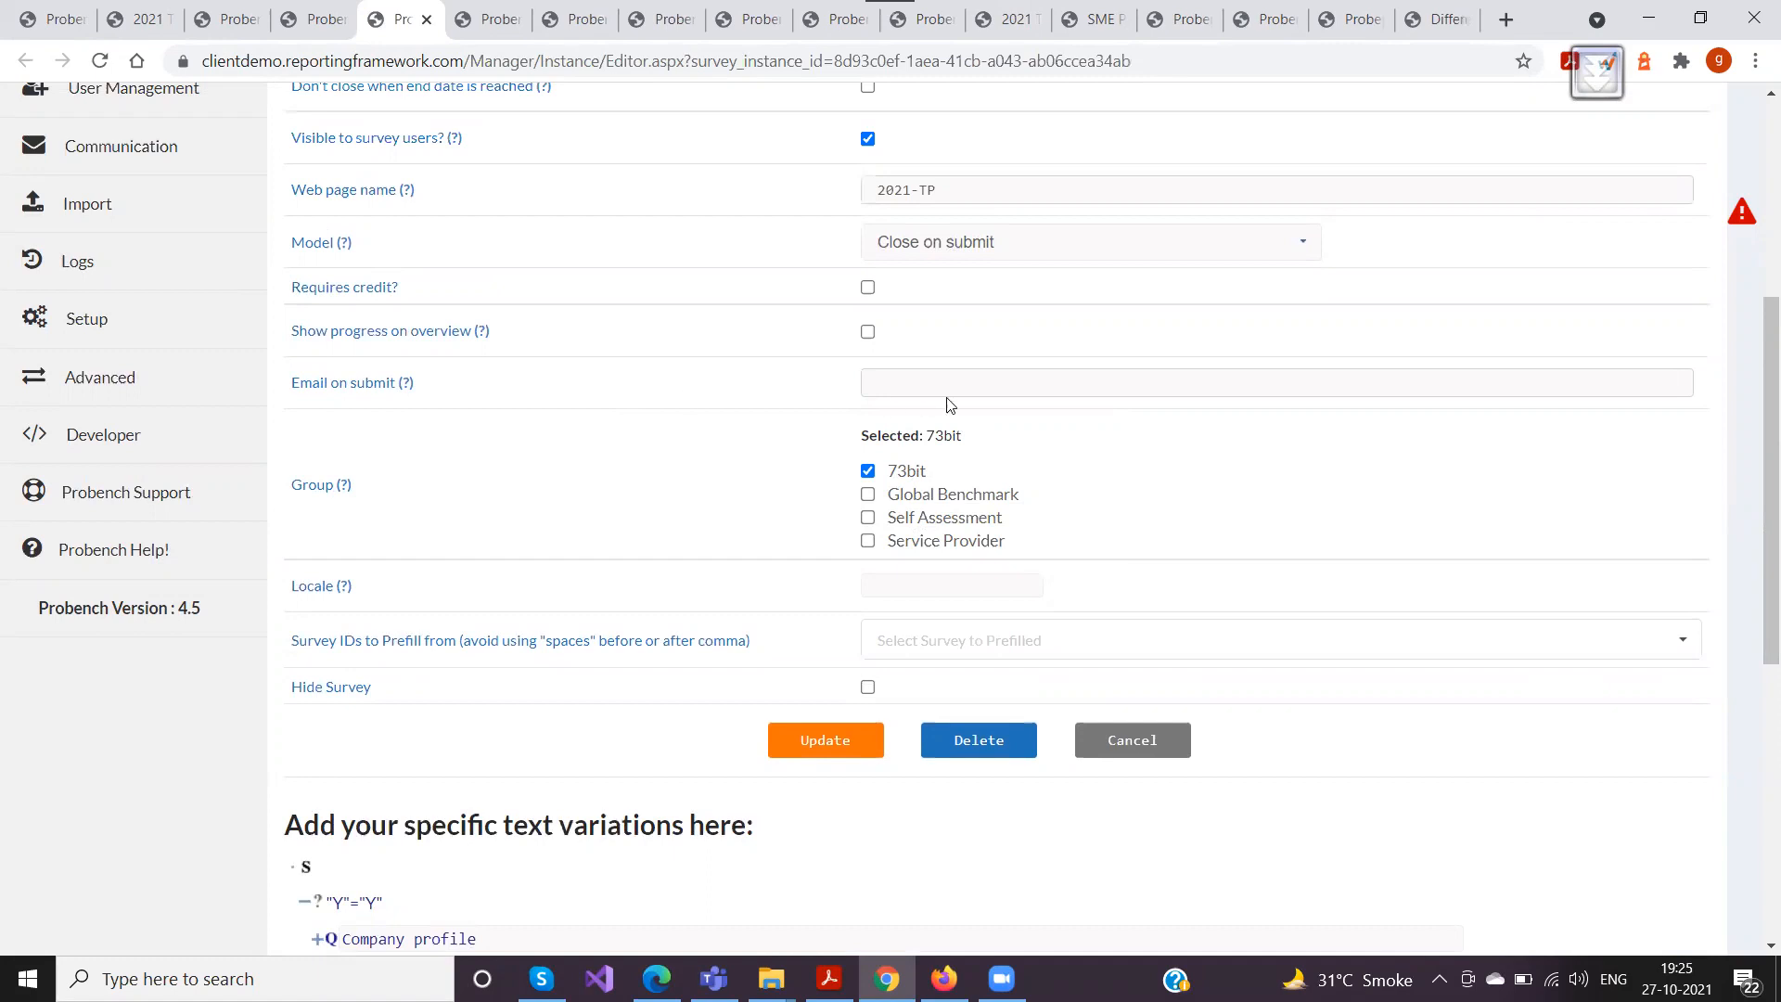
left_click(872, 388)
left_click(606, 409)
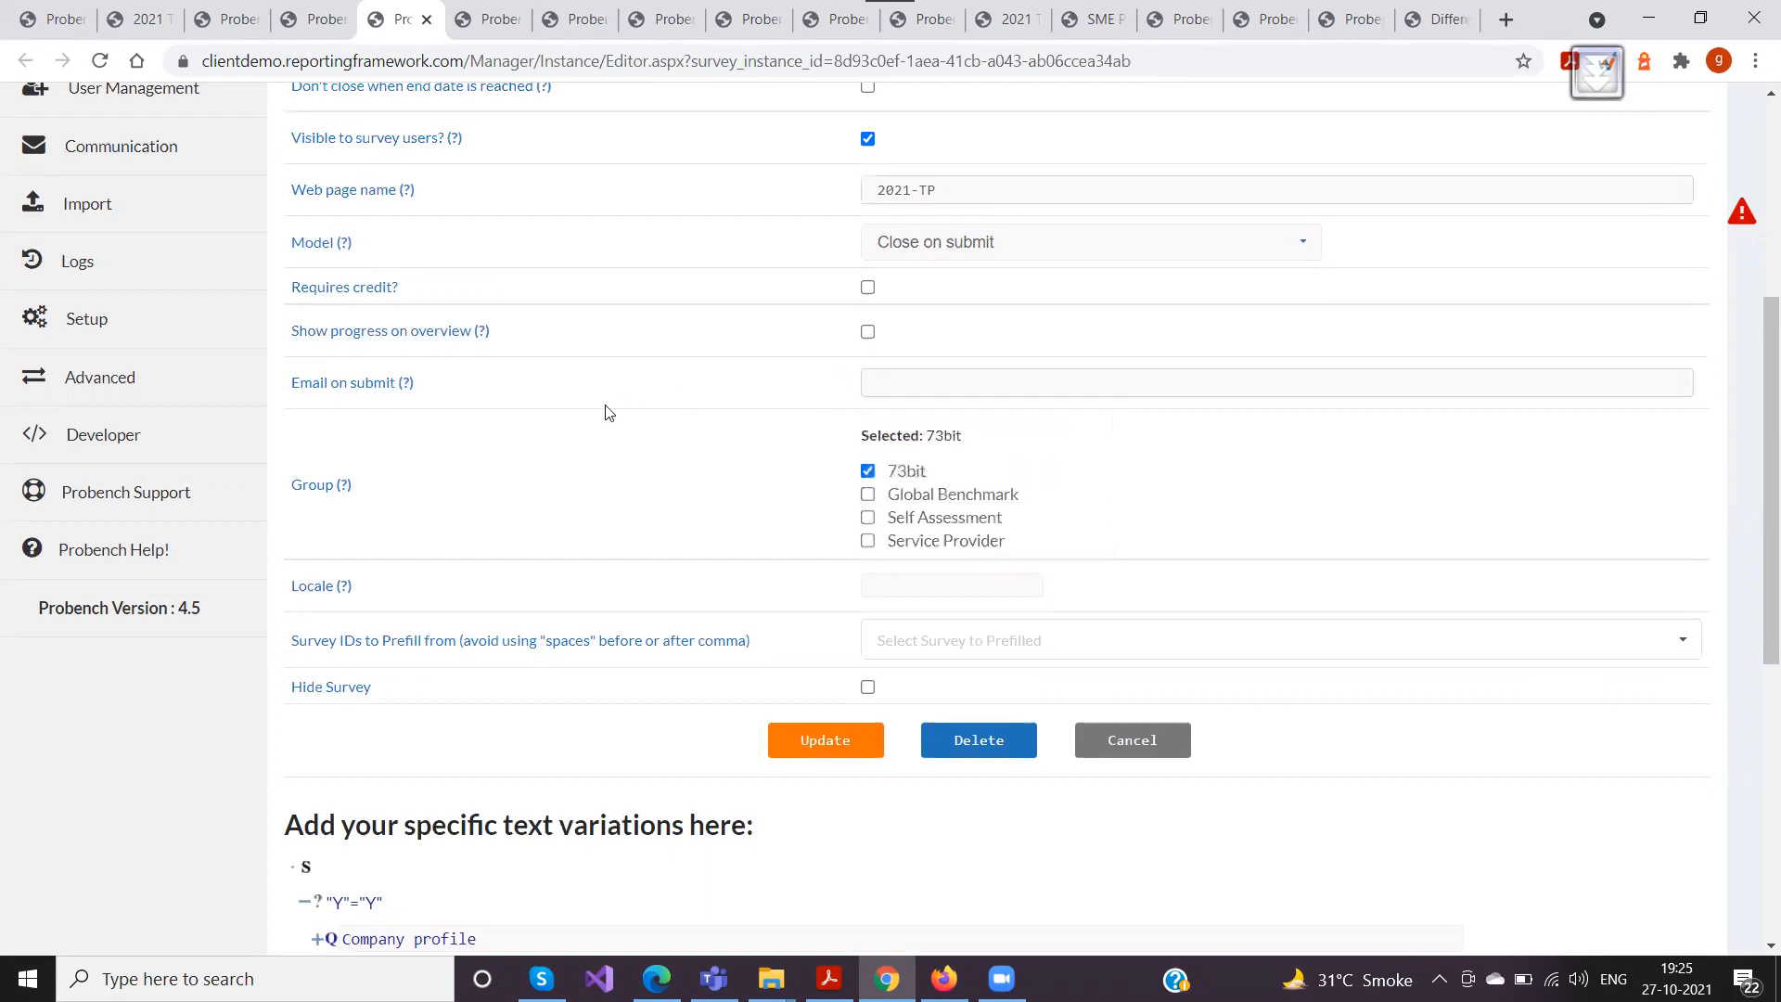
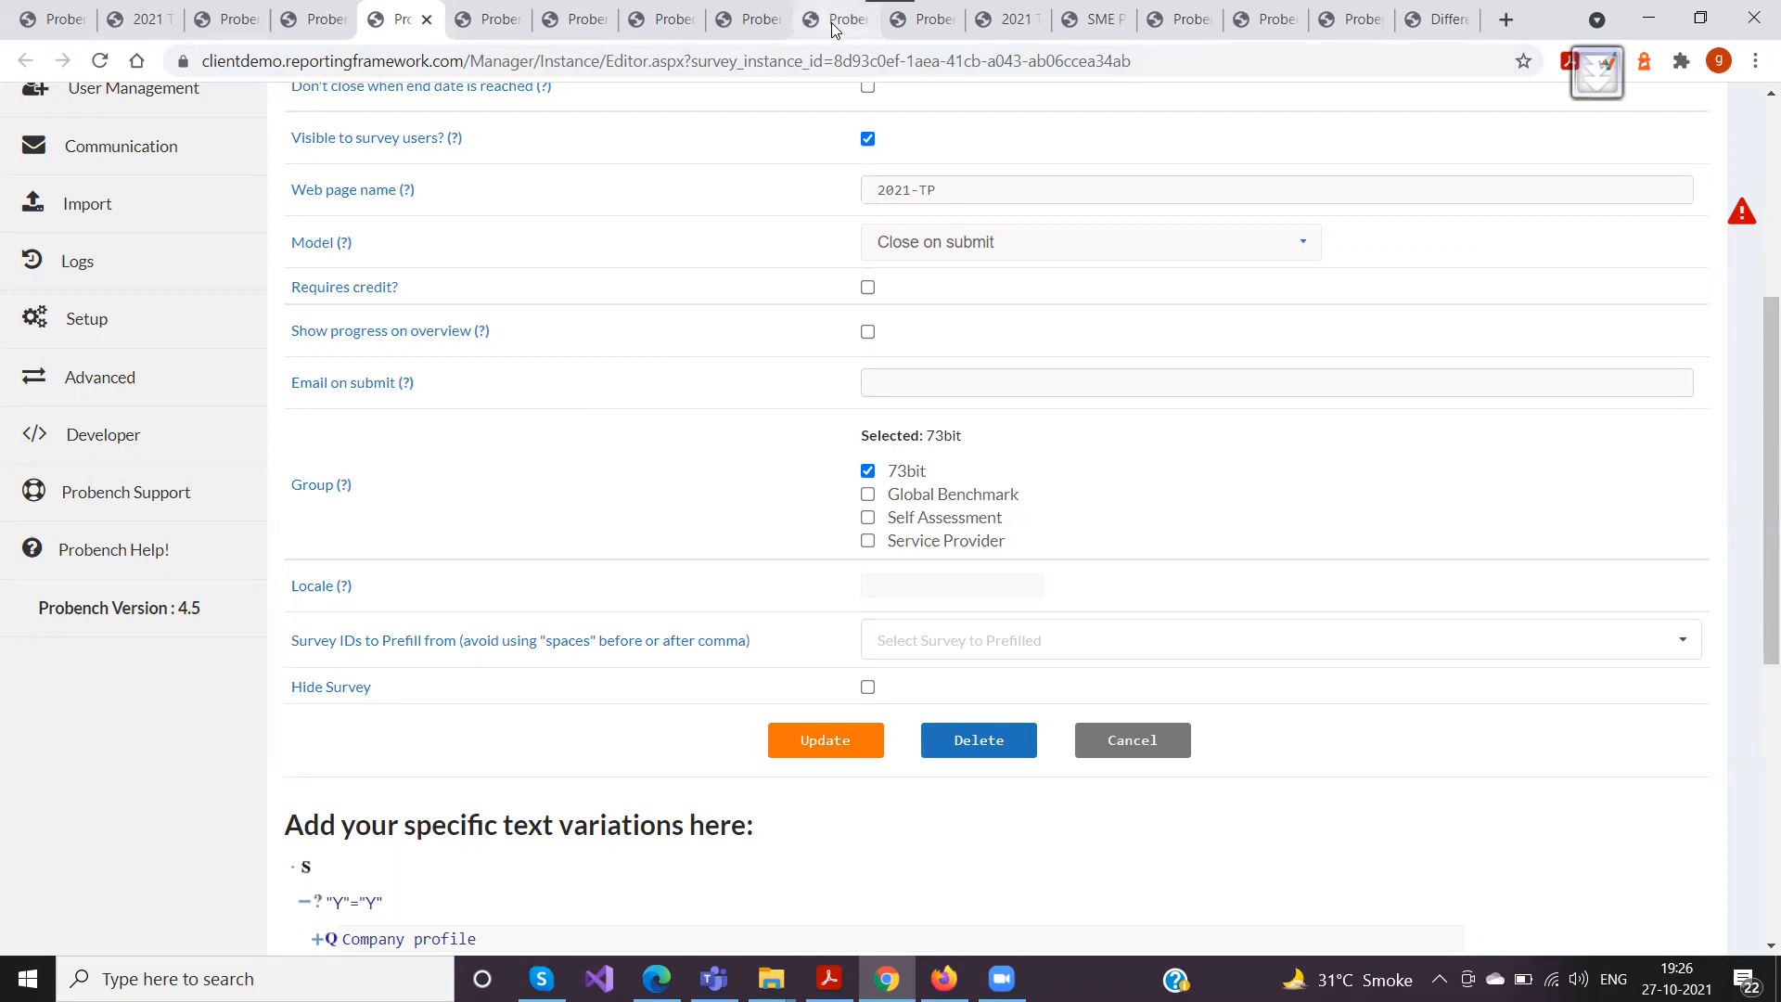
Return to the survey's Submission page and toggle the company comment and submit indicators between Public and Private, leaving both Public
left_click(1007, 20)
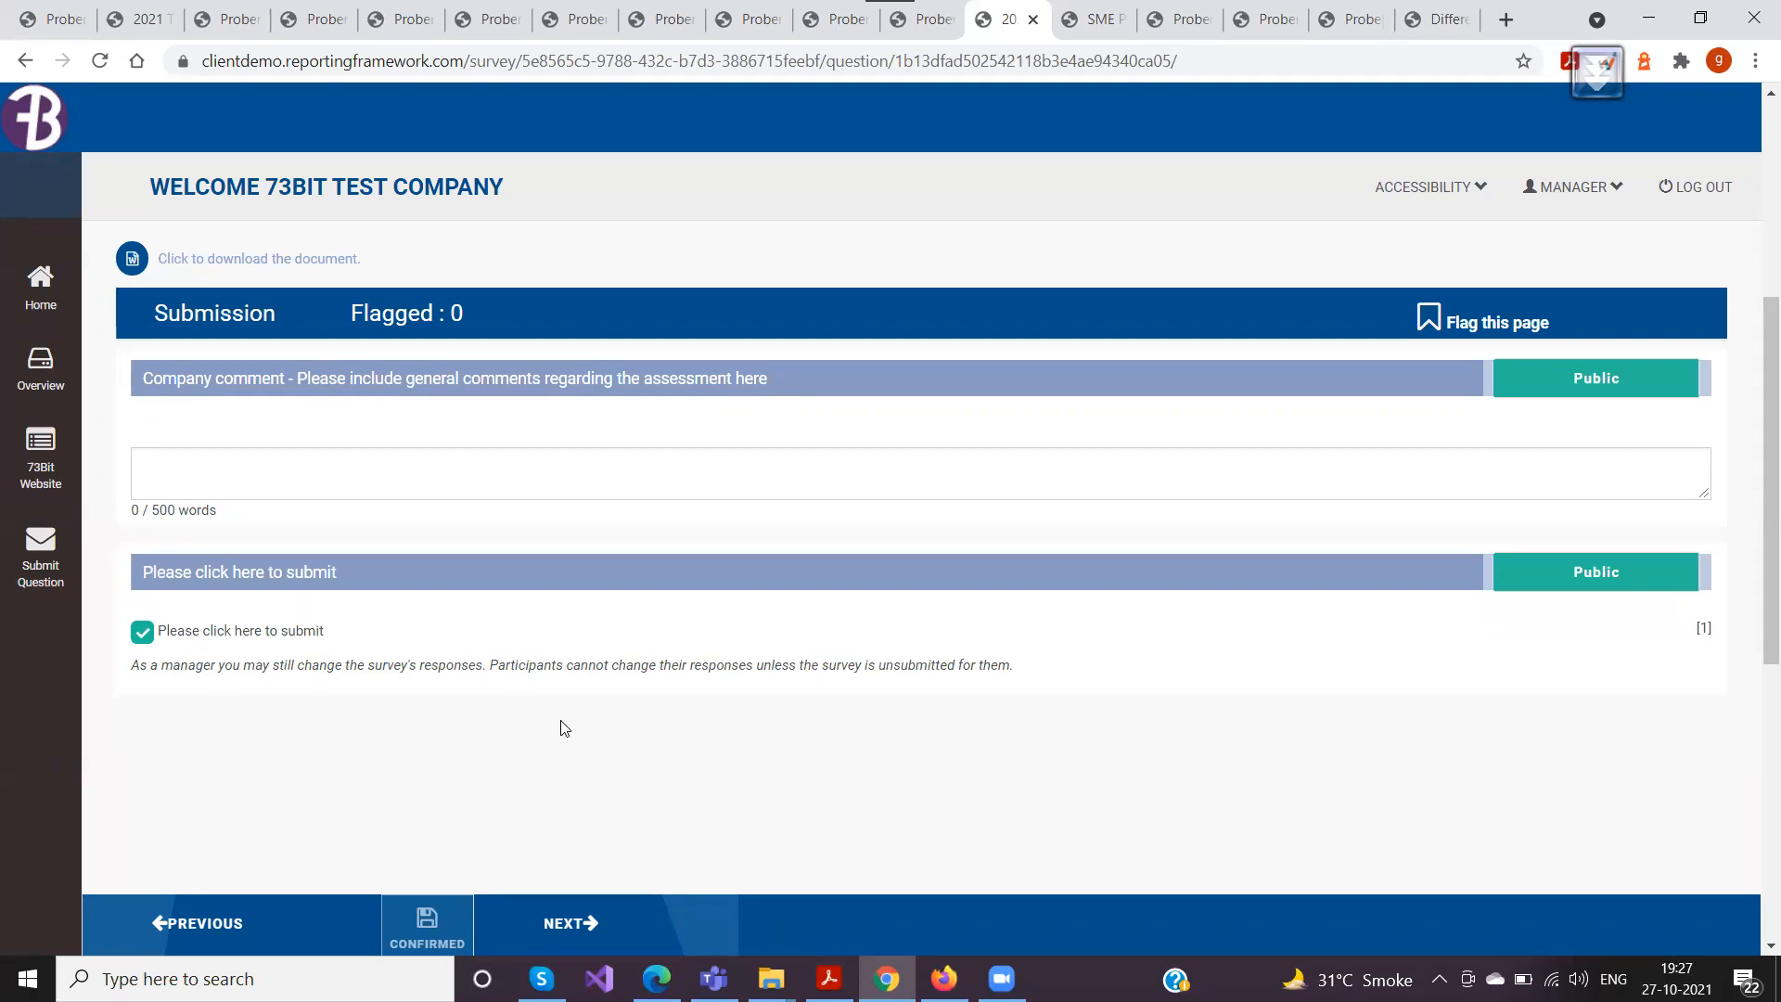
left_click(1541, 384)
left_click(1541, 384)
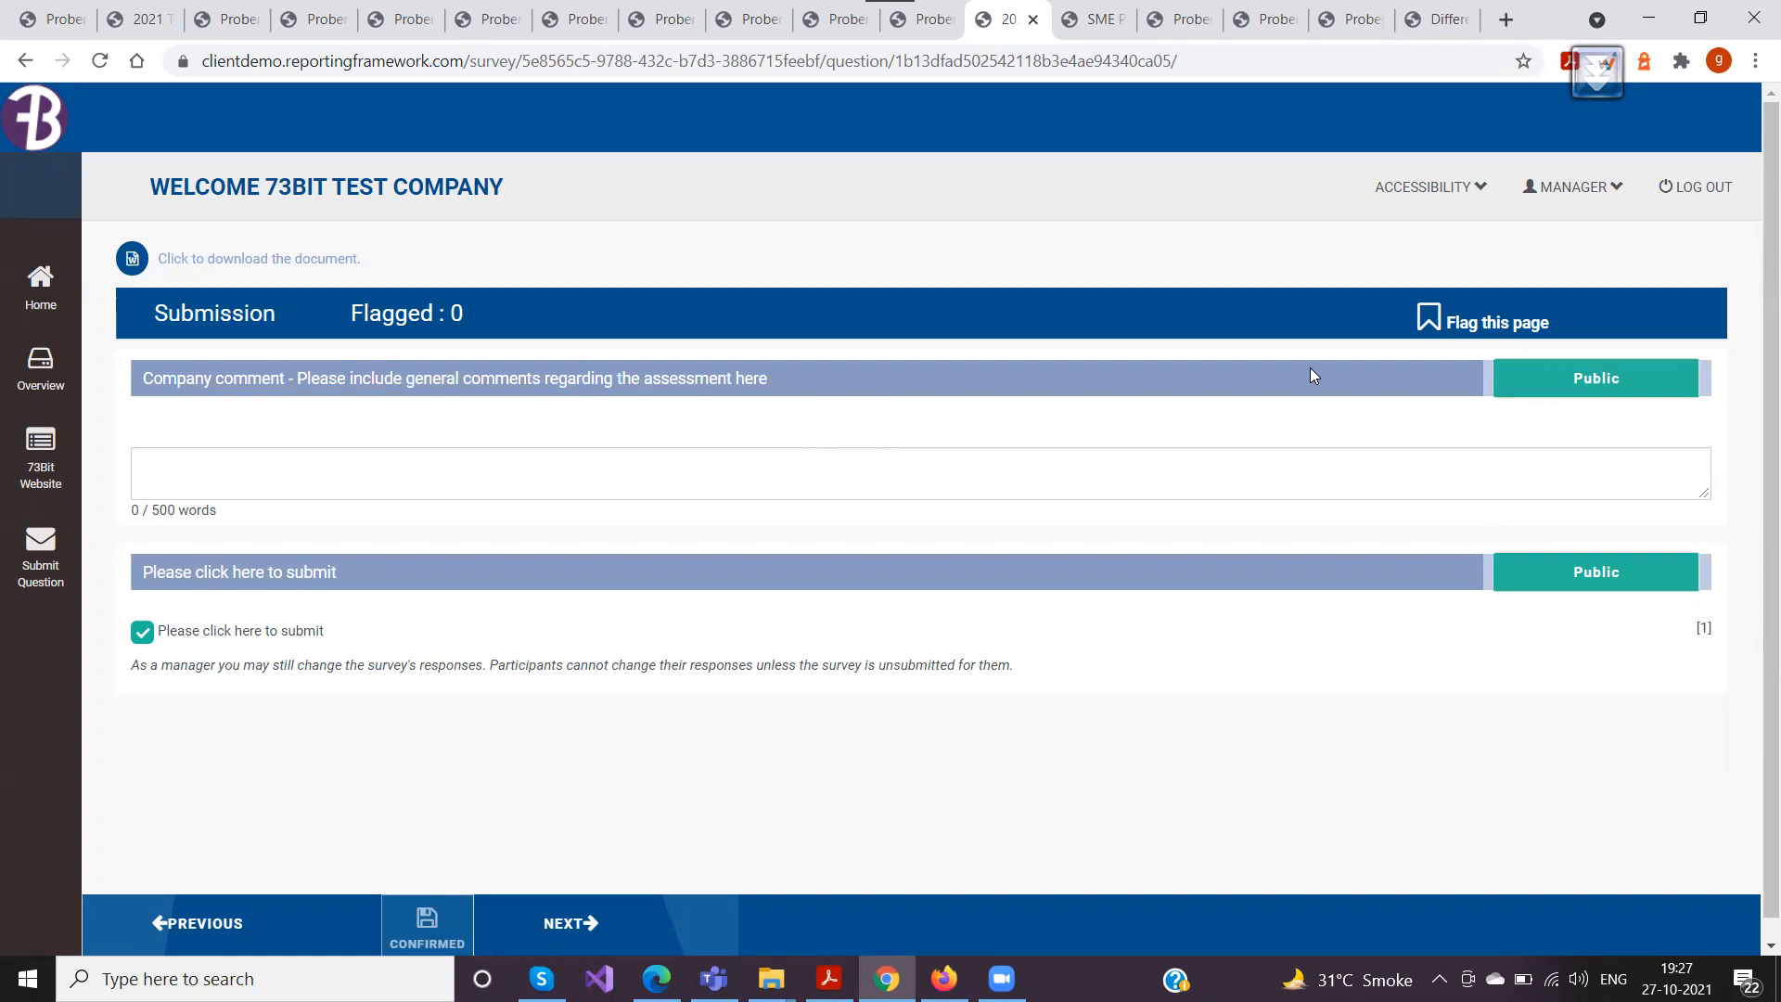
left_click(1524, 391)
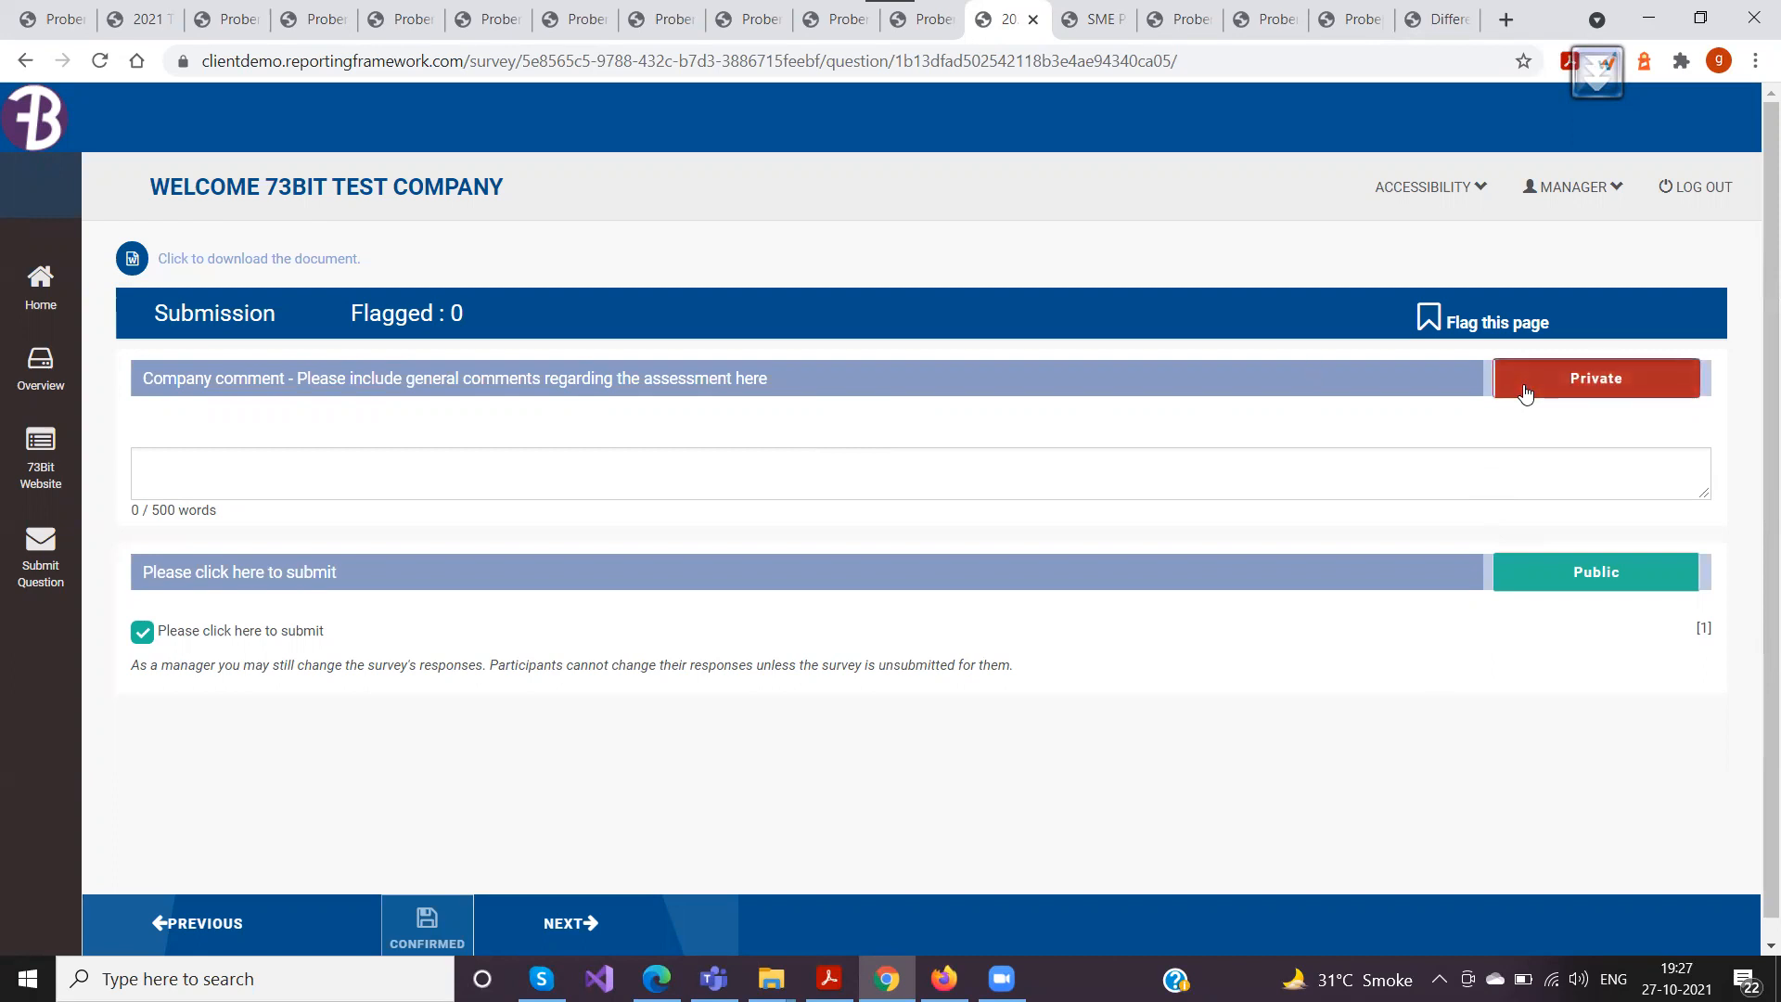
left_click(1524, 390)
left_click(1524, 391)
left_click(1578, 399)
left_click(1577, 399)
left_click(1577, 399)
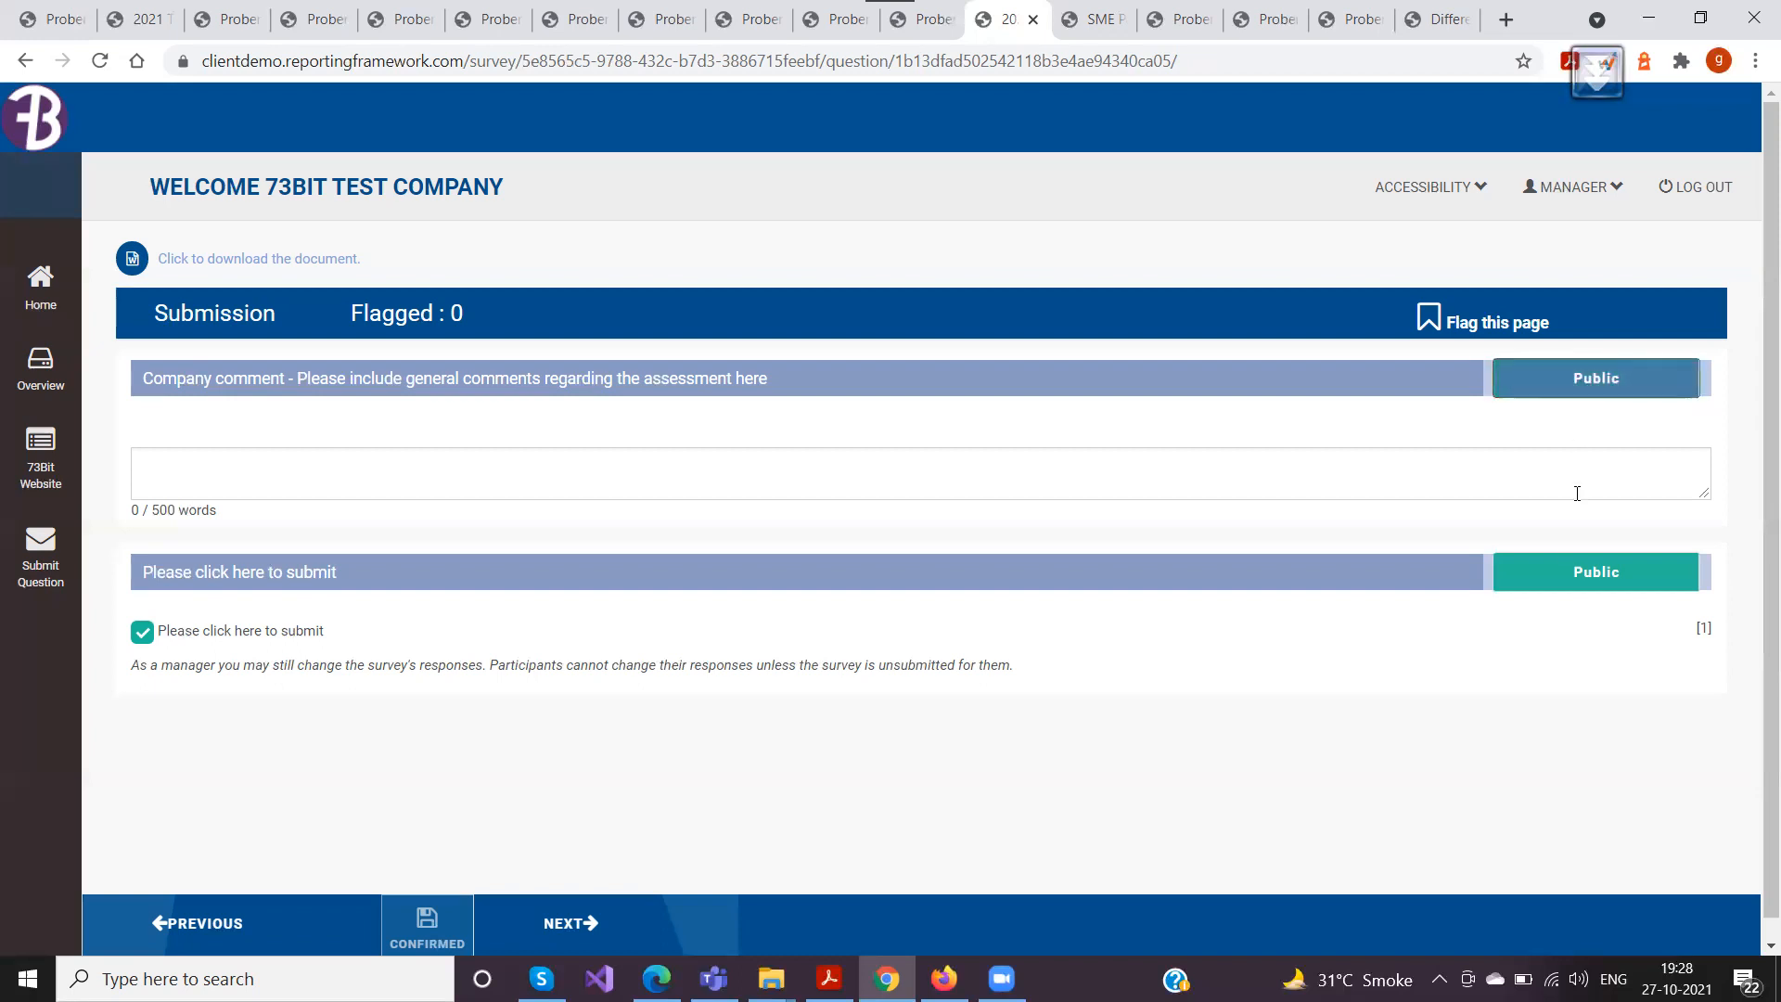
left_click(1563, 572)
left_click(1563, 572)
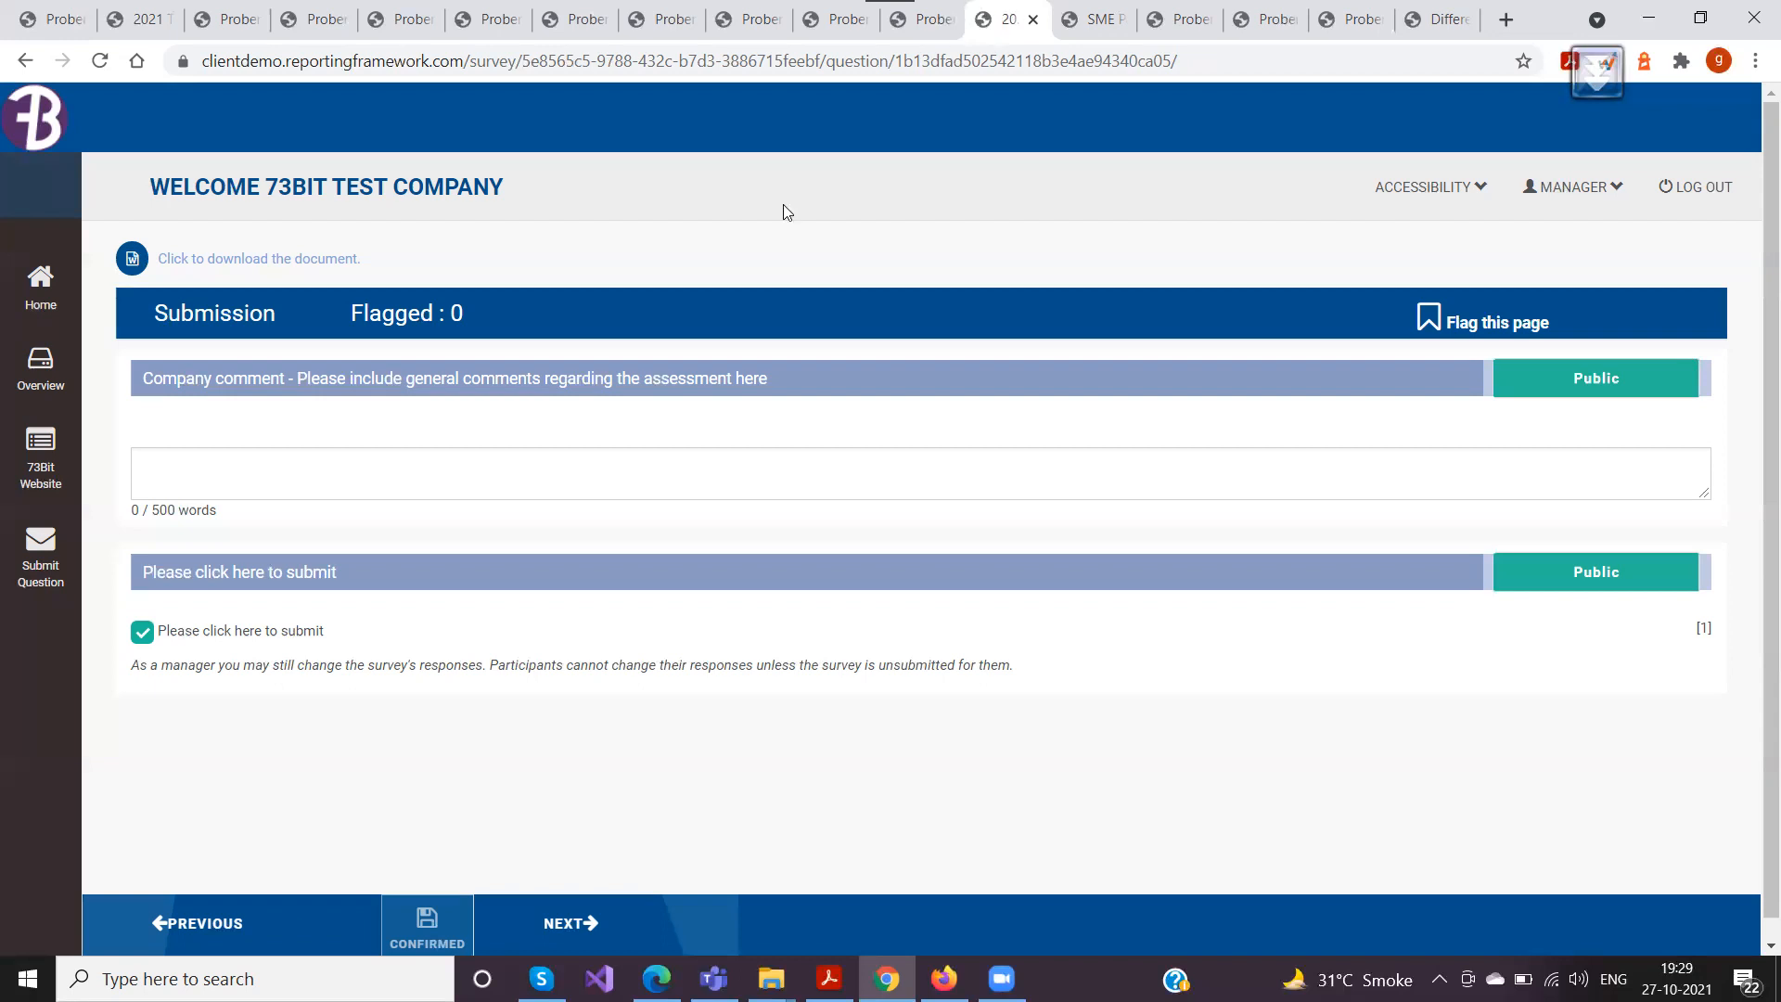
Review the status and score of every survey section in the overview, from Company profile to Submission
scroll(750, 266, "down", 1)
scroll(751, 266, "up", 1)
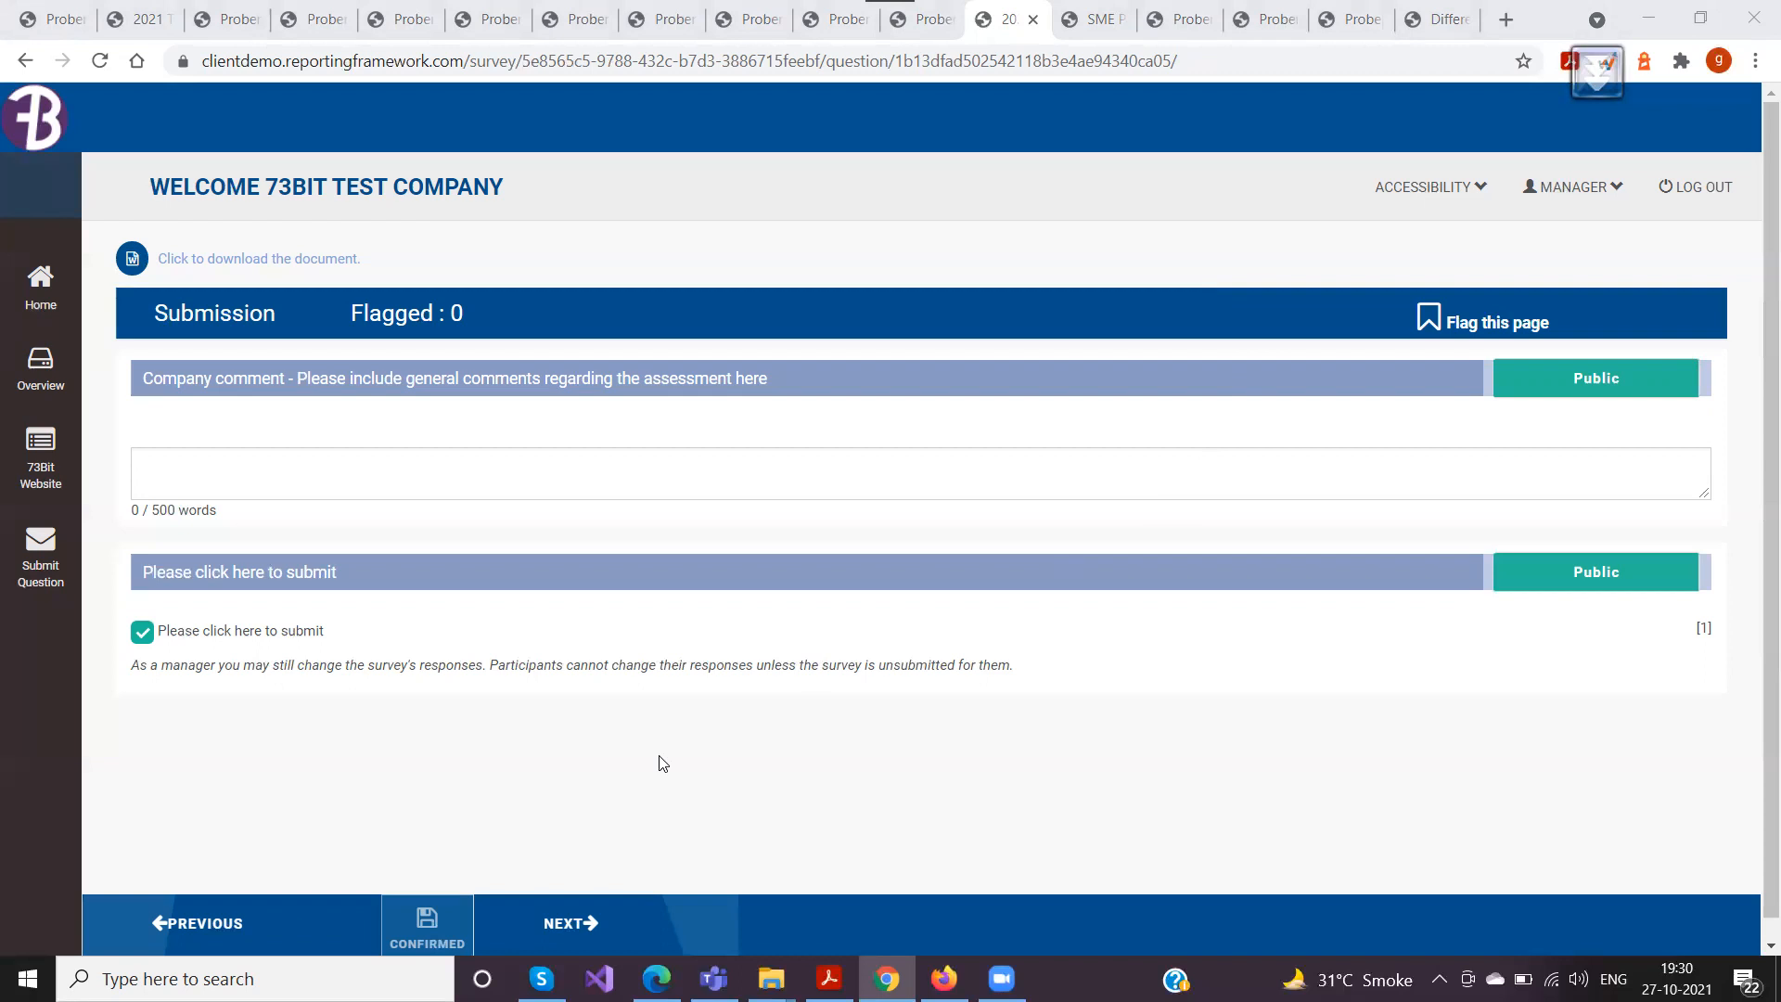
left_click(55, 380)
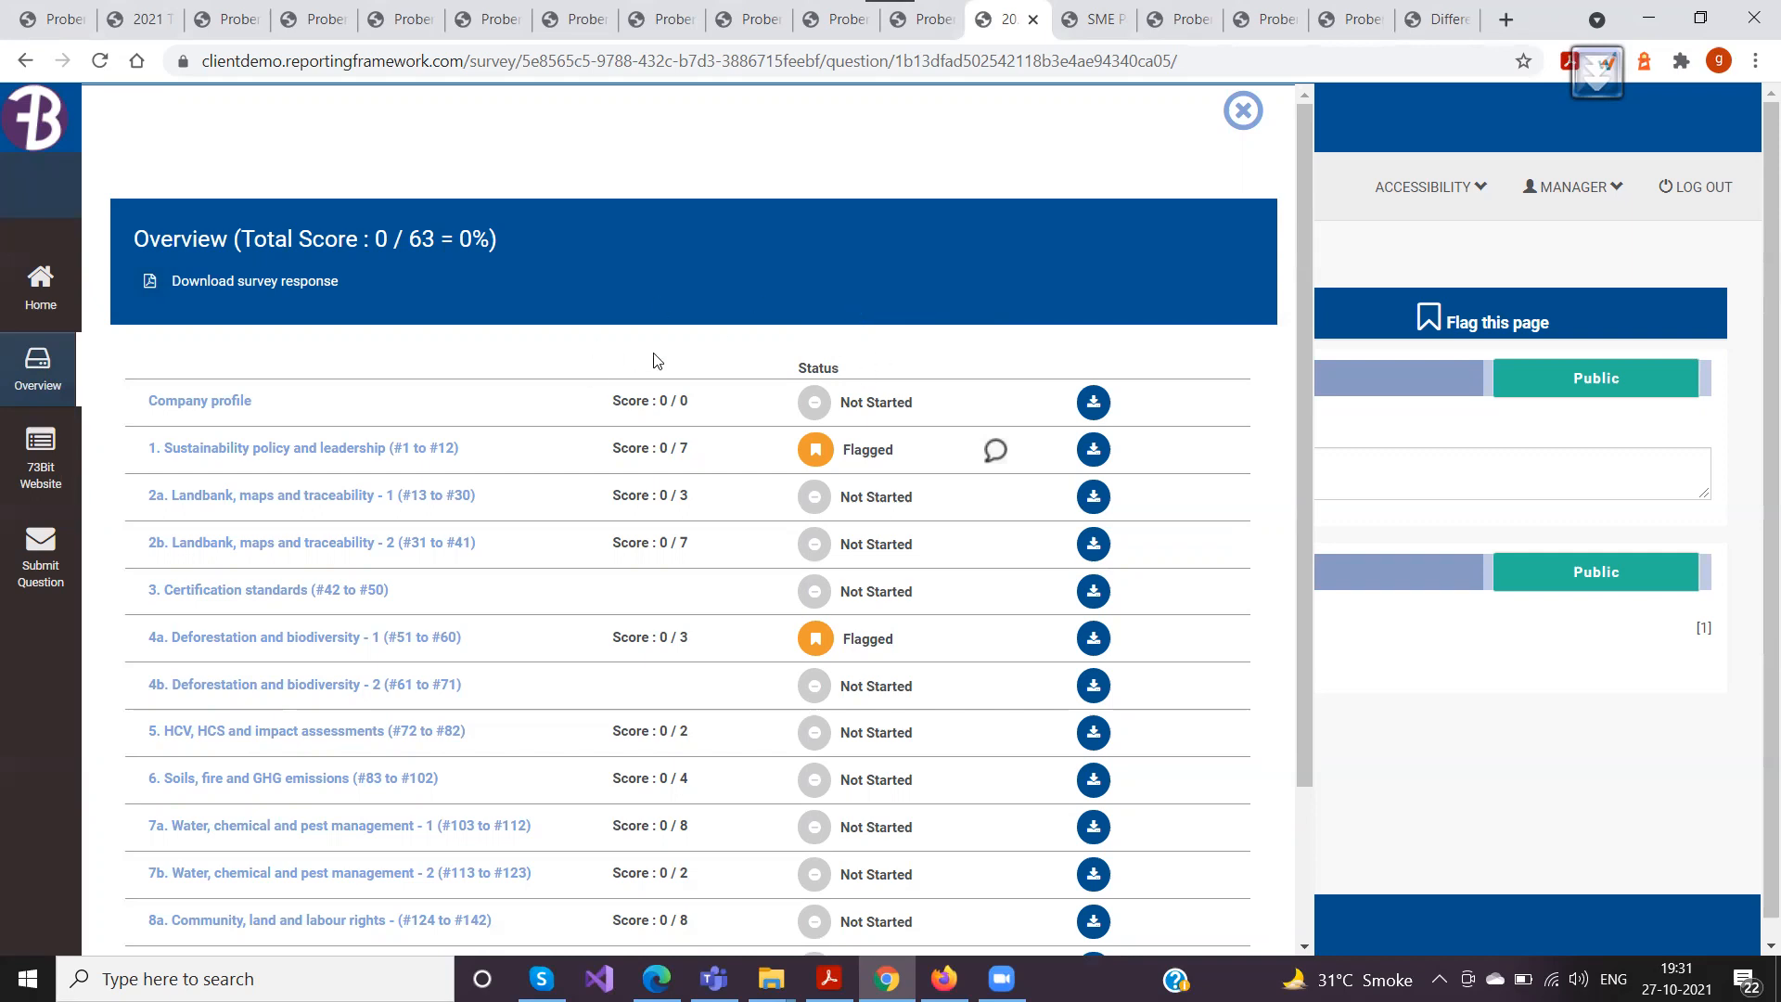
left_click(1243, 113)
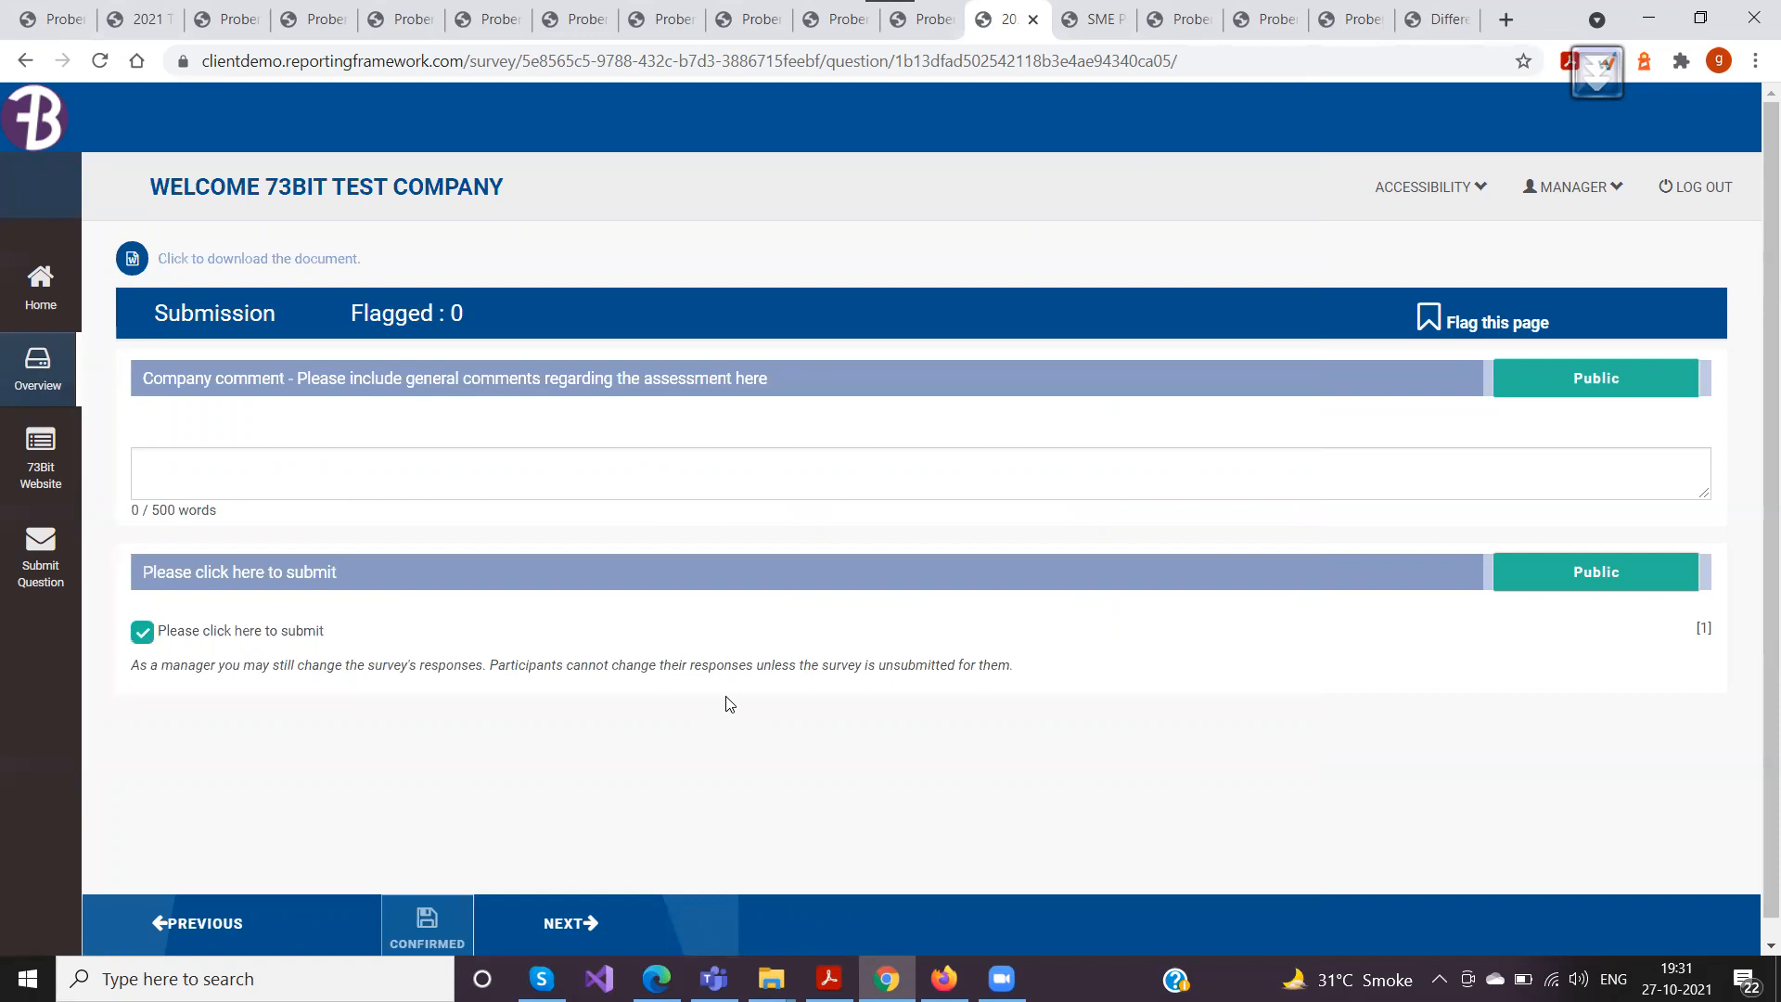
left_click(41, 367)
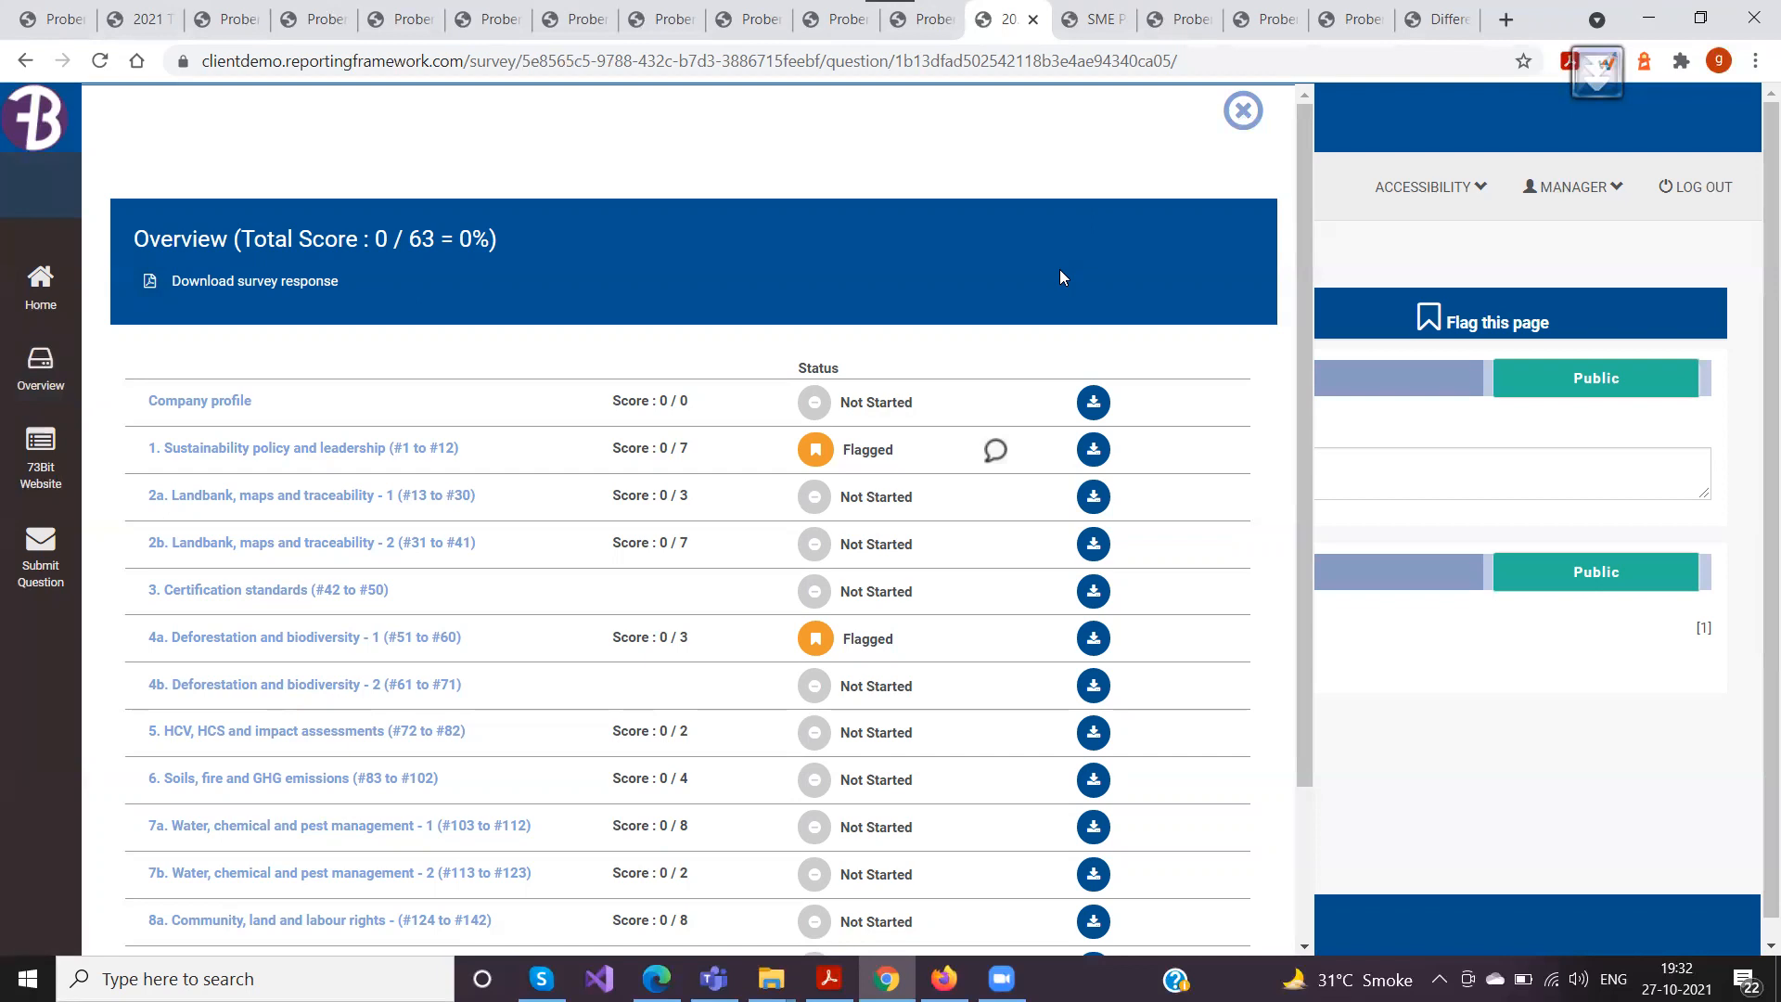
scroll(1062, 277, "down", 2)
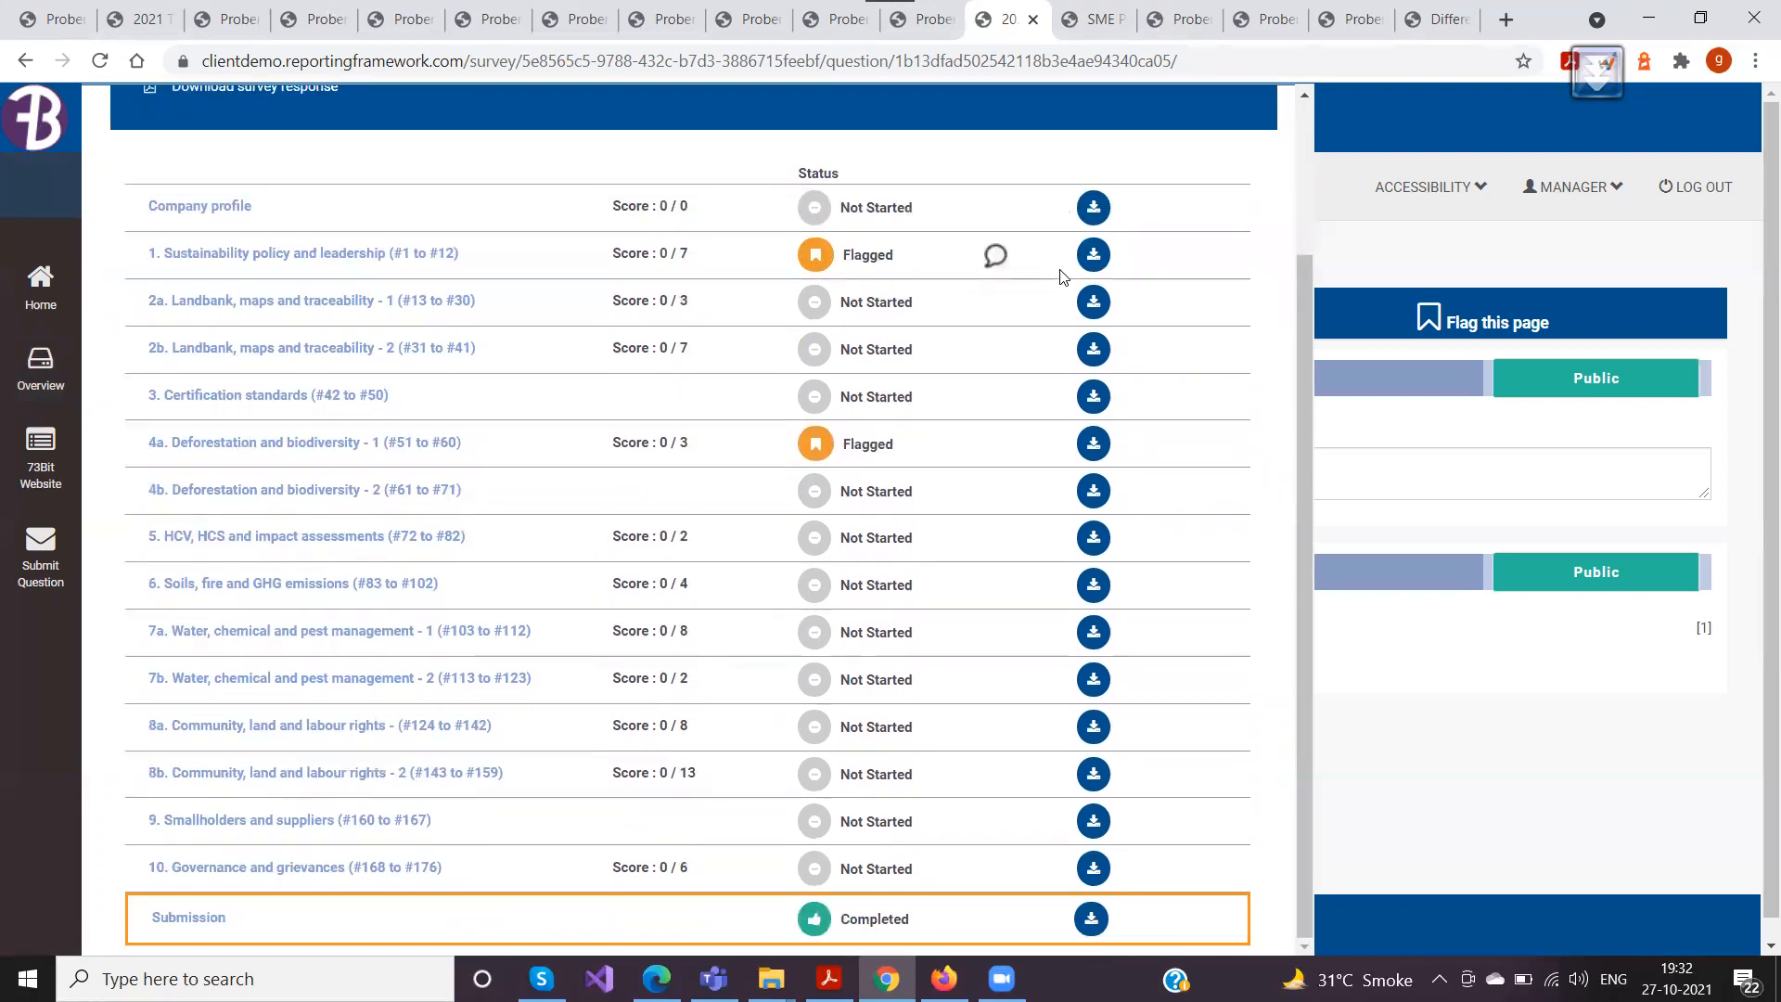
scroll(1059, 269, "up", 3)
left_click(1243, 115)
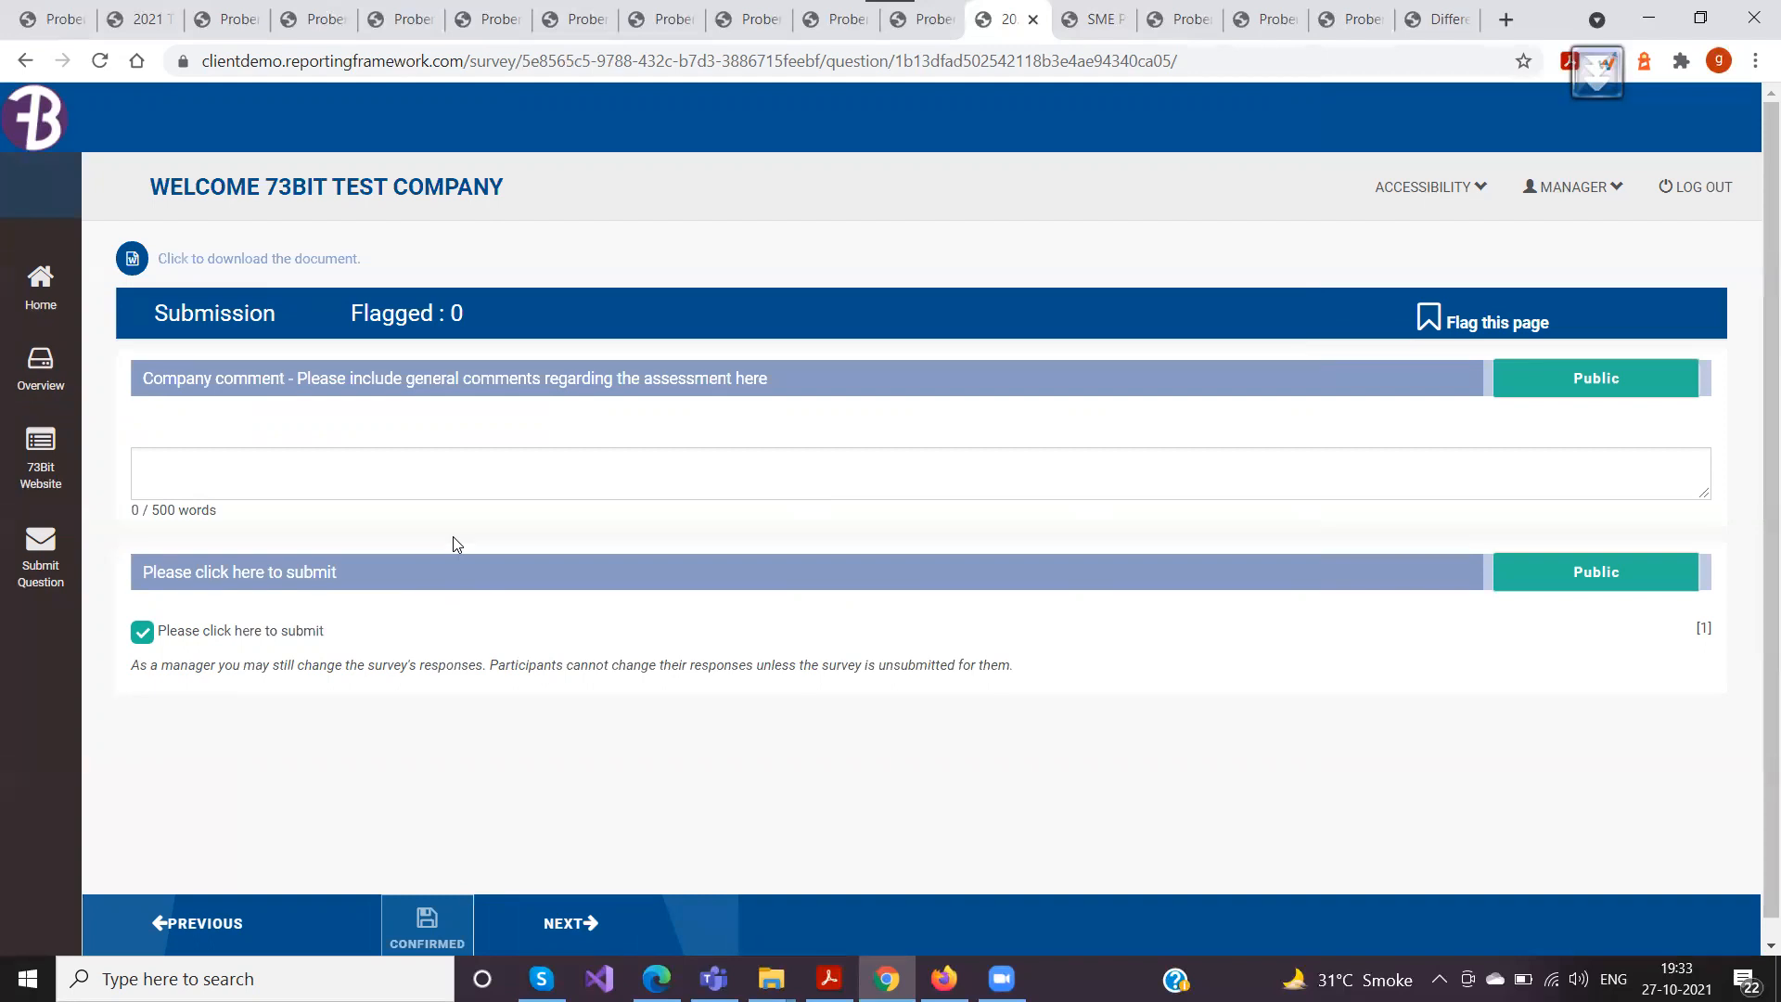
Go to the home page, list the submitted surveys and open 2021 T&P
left_click(46, 293)
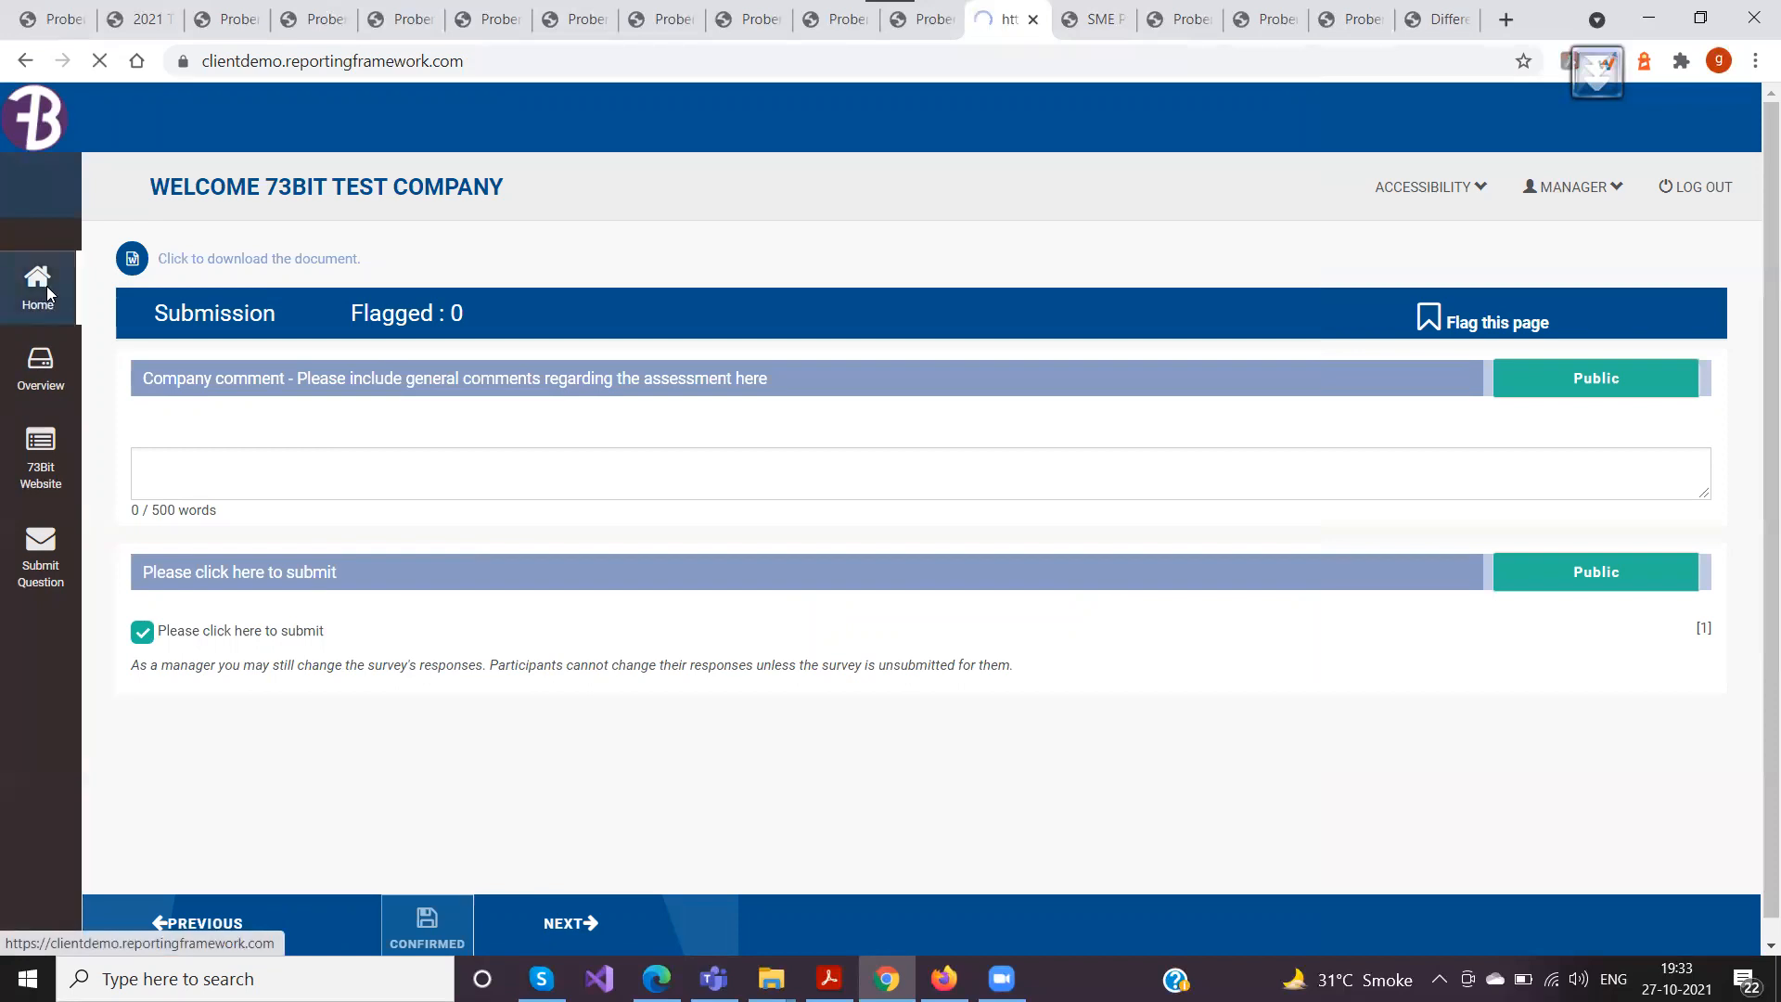
left_click(314, 436)
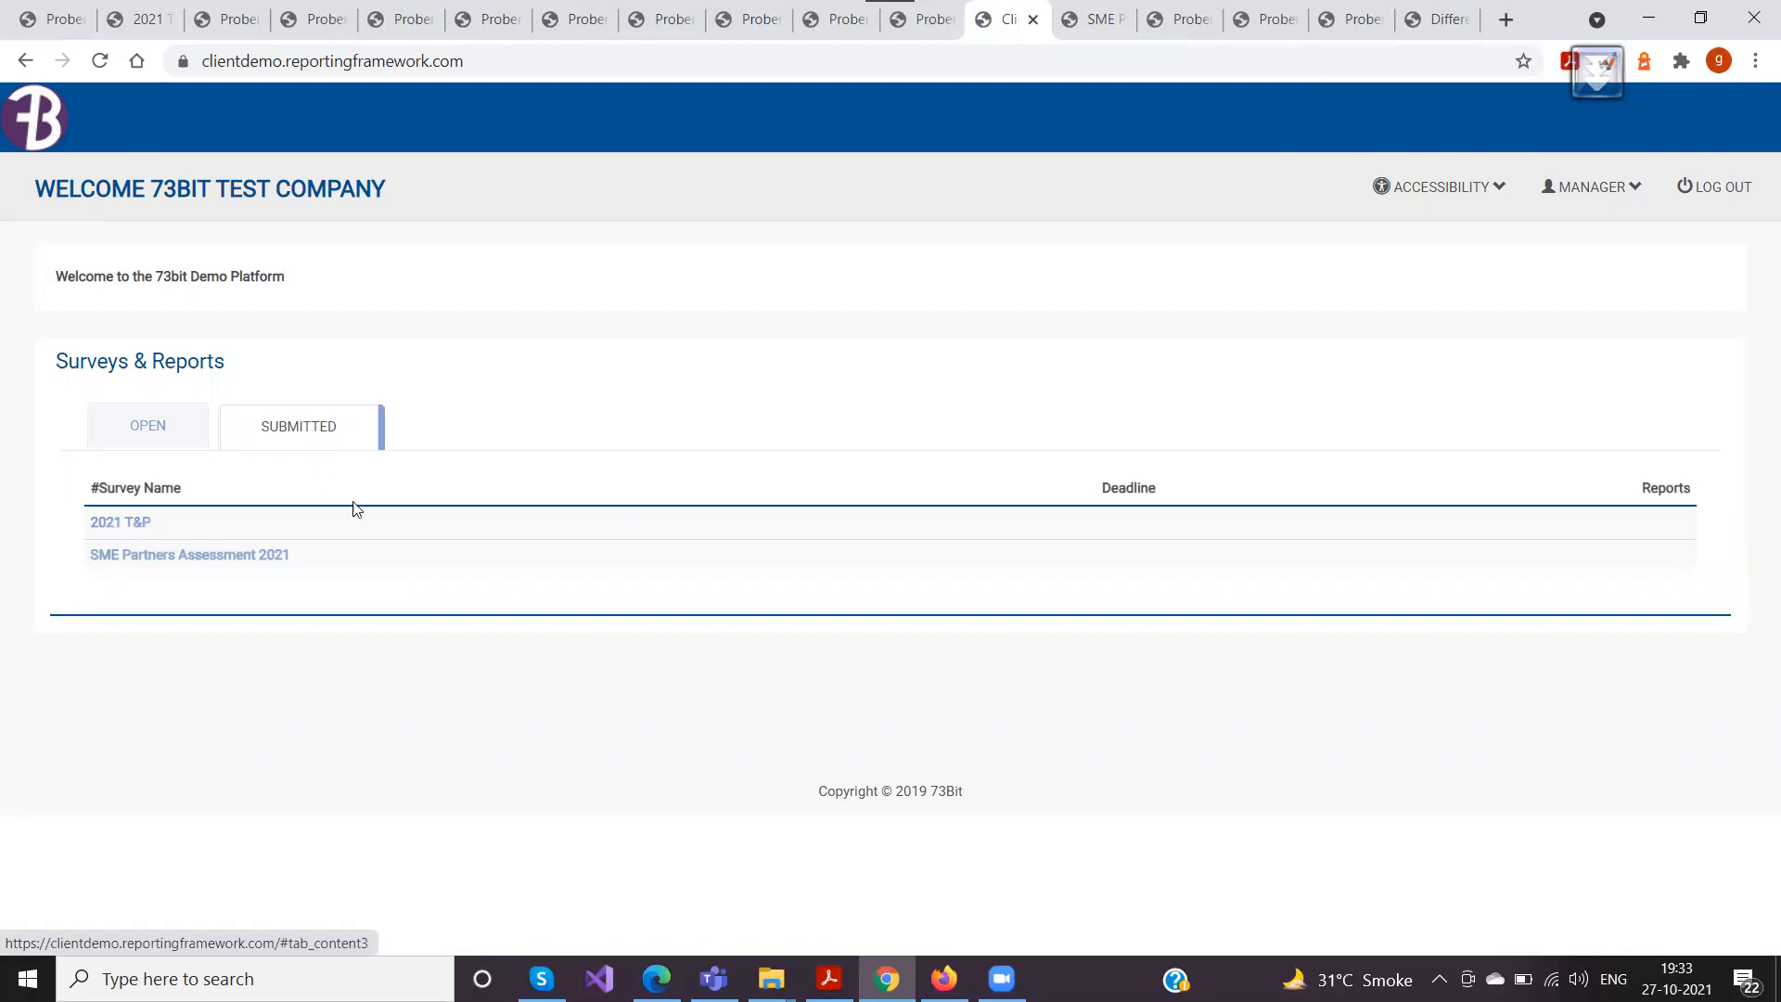
left_click_drag(1101, 486, 1245, 491)
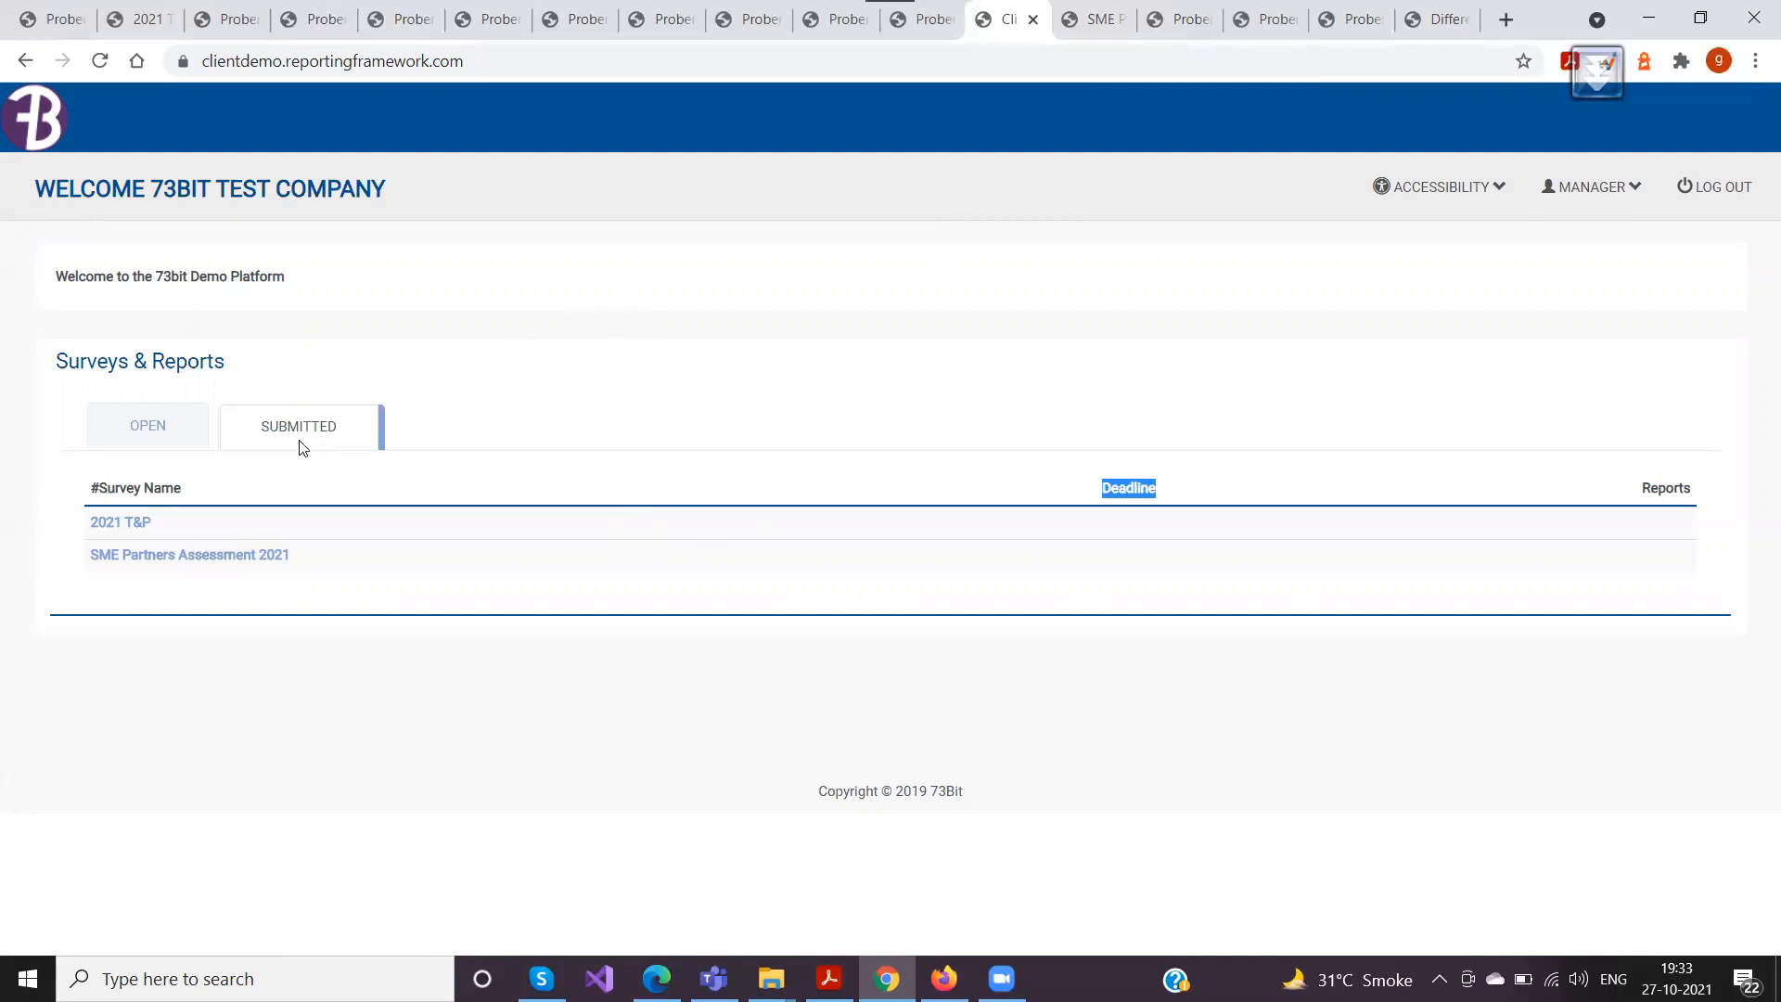
left_click(141, 526)
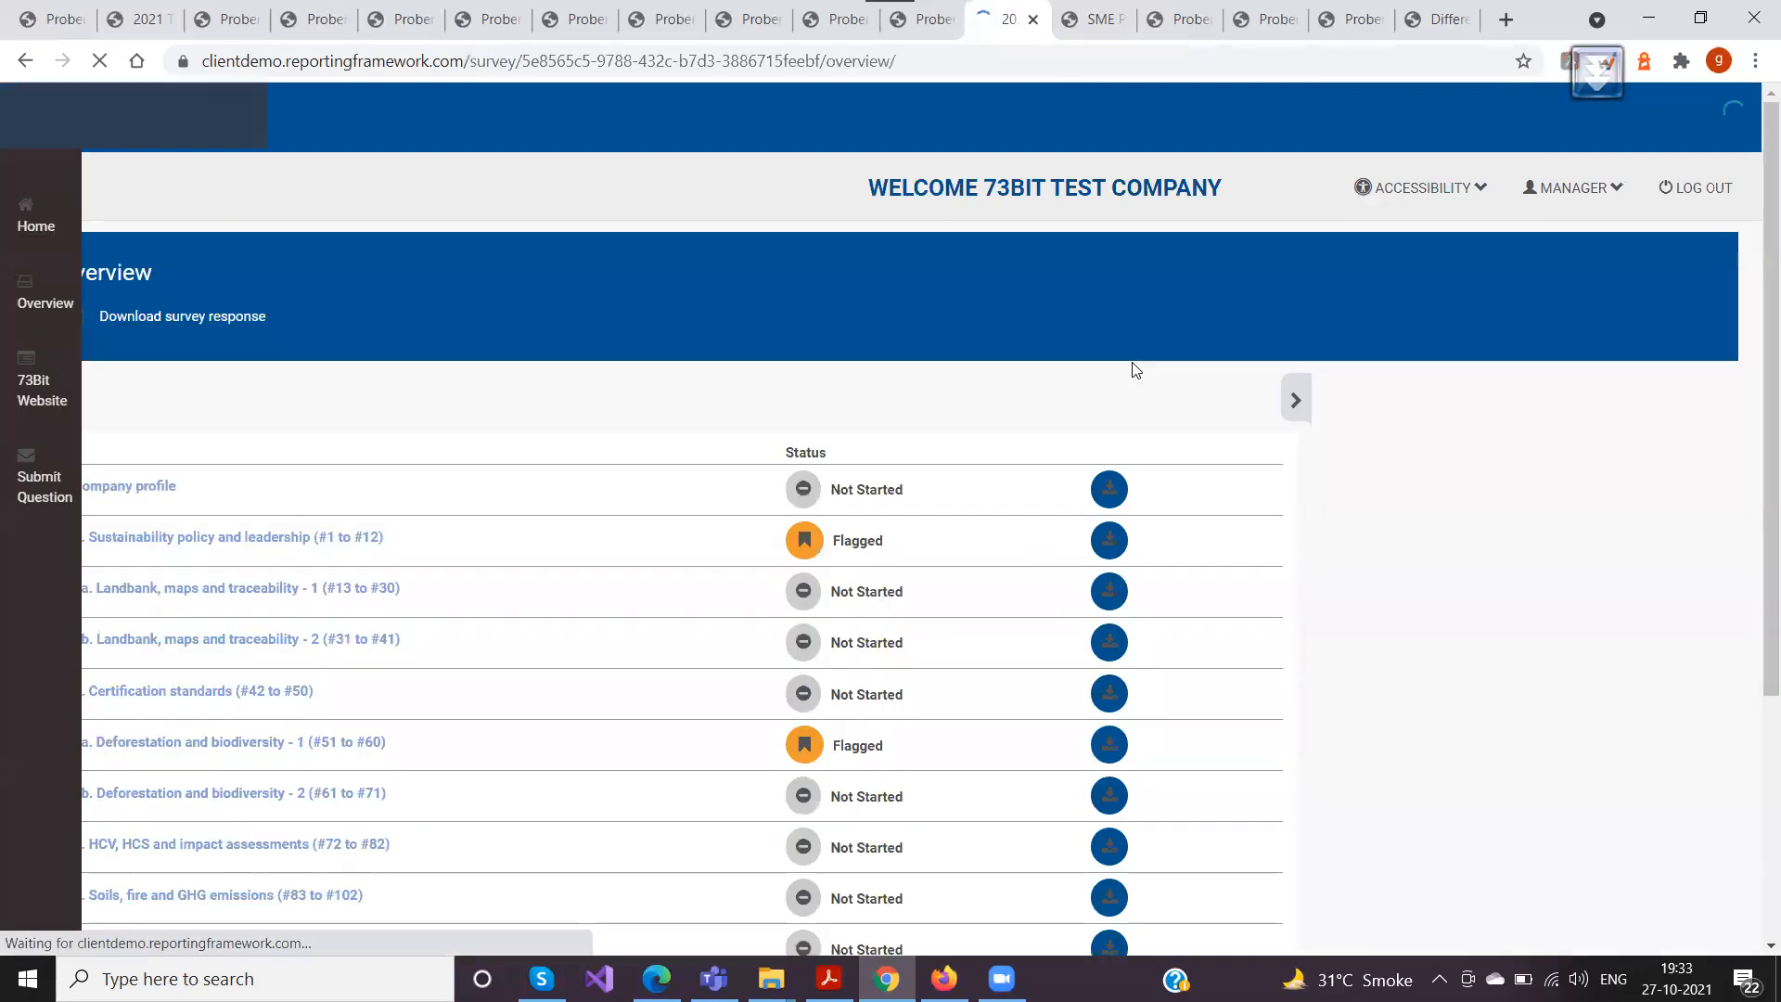
Check the 2021 T&P overview and its expandable side area for page sharing, glancing at the SME Partners Assessment page
left_click(1317, 385)
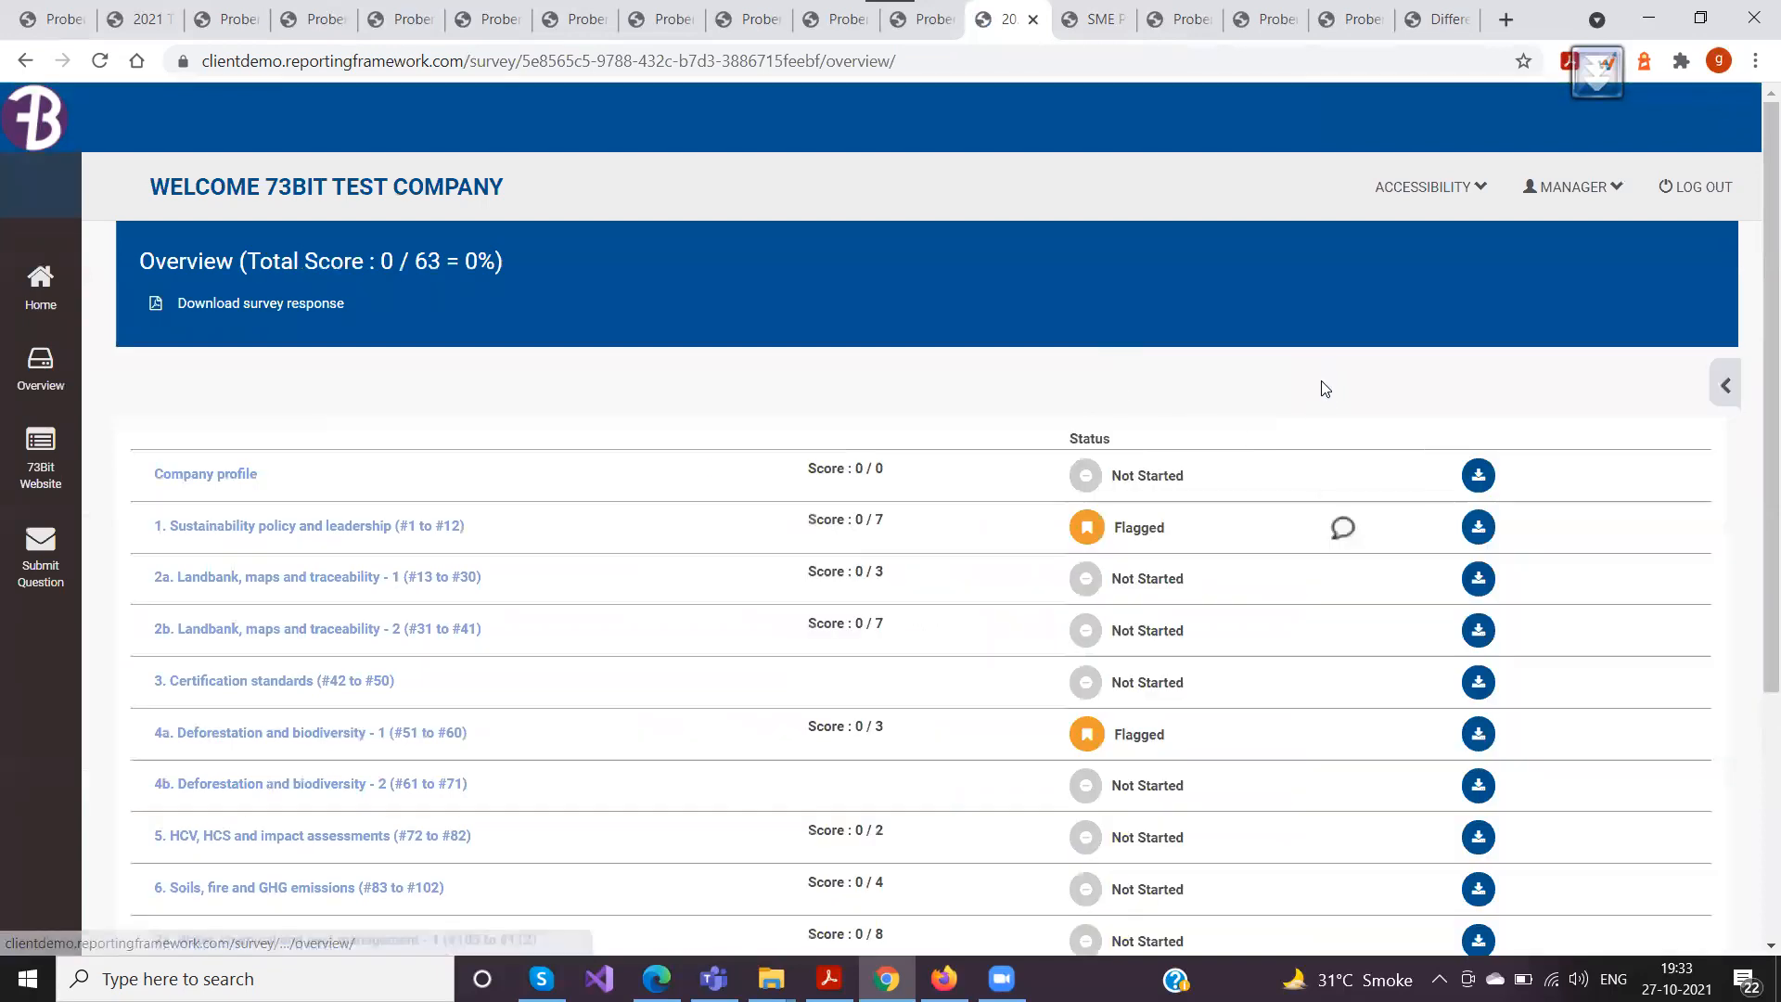
left_click(1728, 384)
scroll(1316, 509, "down", 3)
scroll(1315, 509, "up", 3)
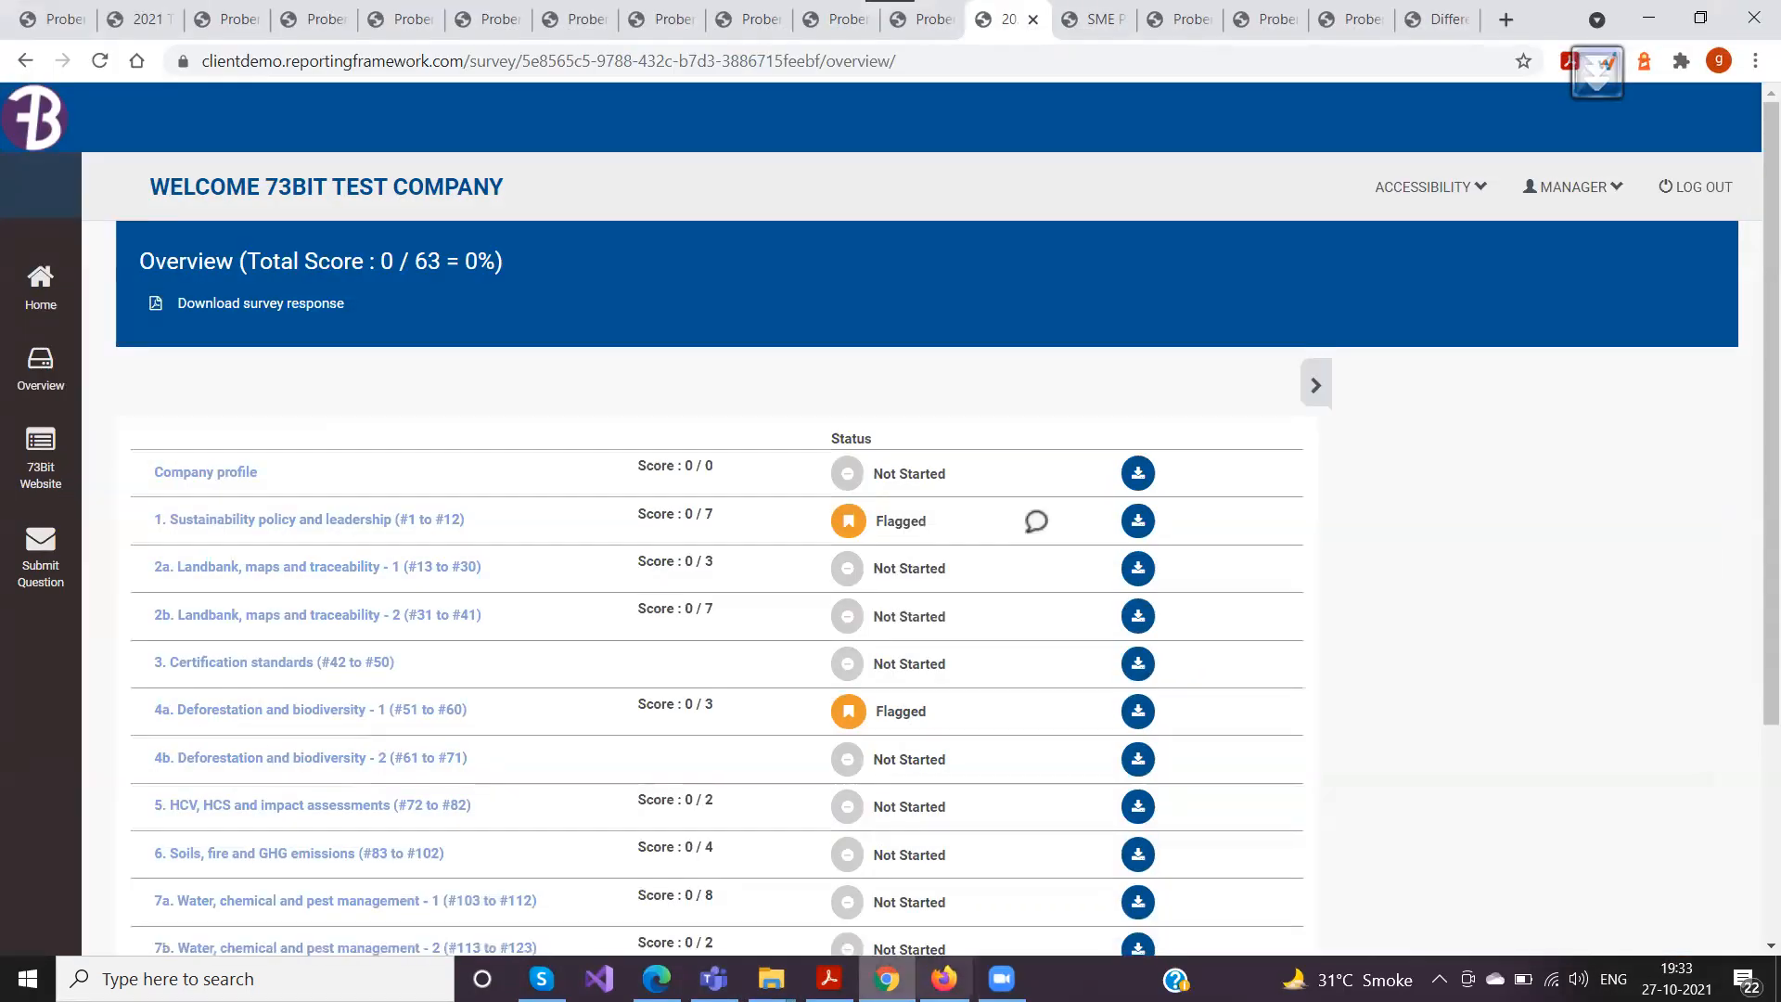
left_click(1095, 19)
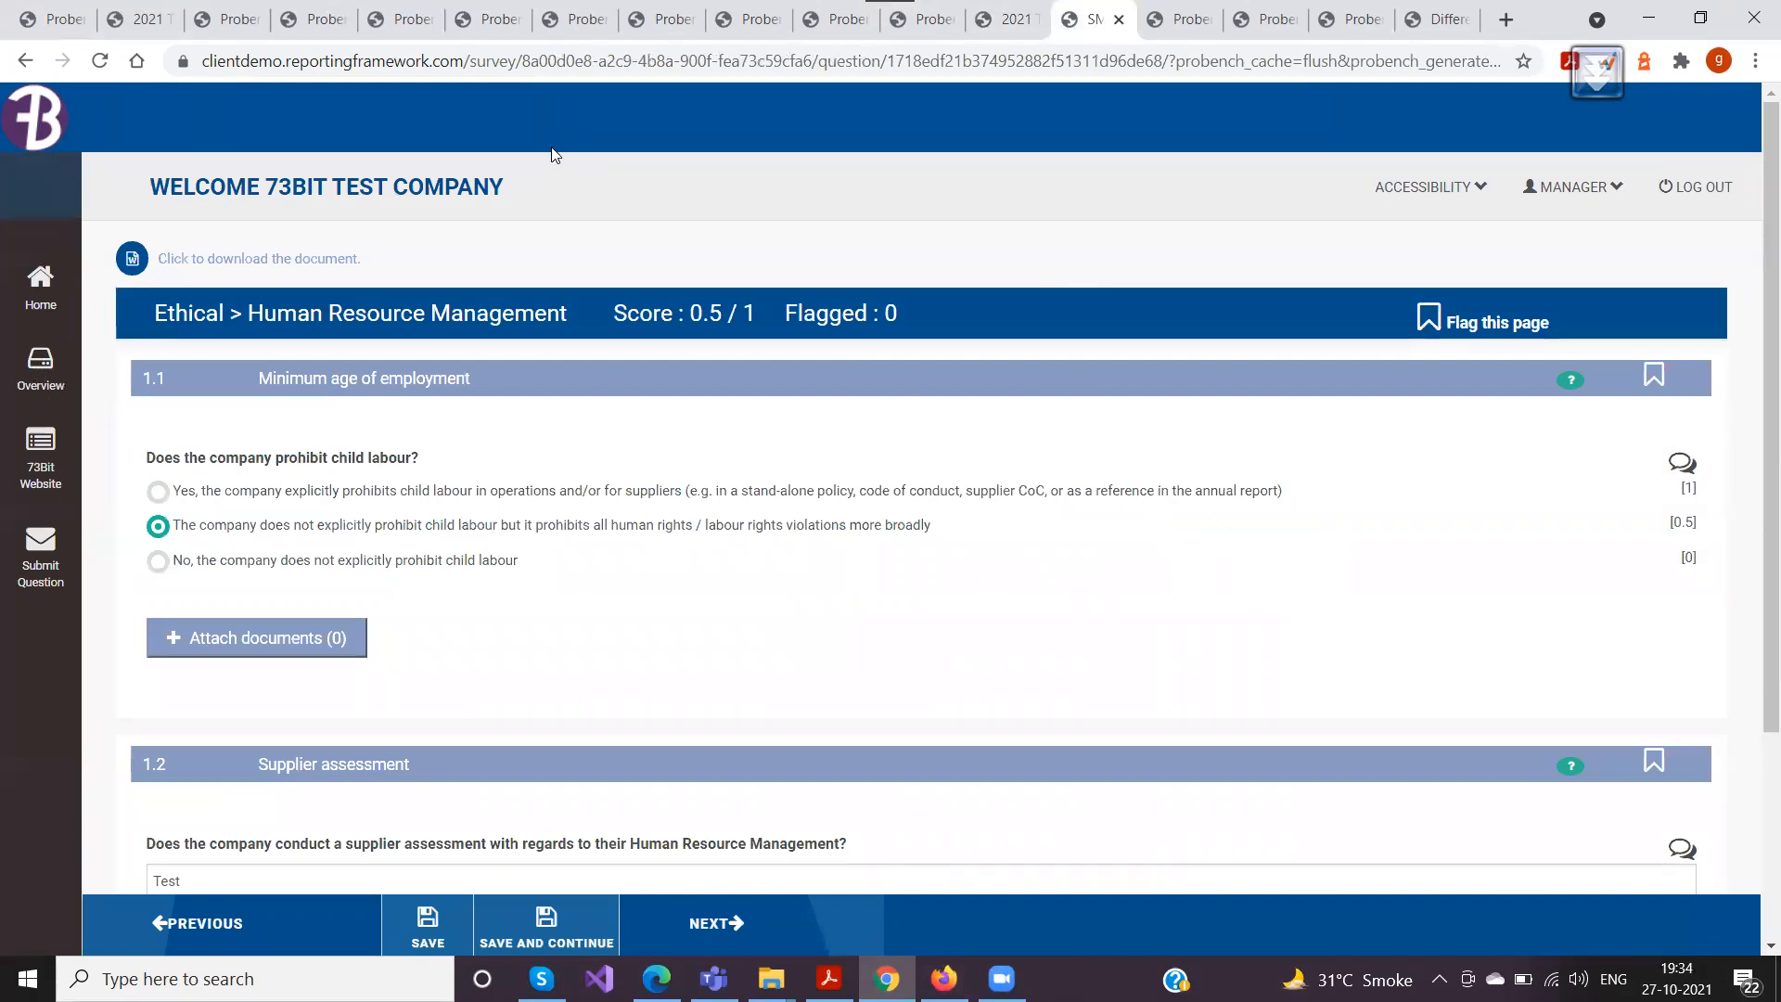
left_click(982, 19)
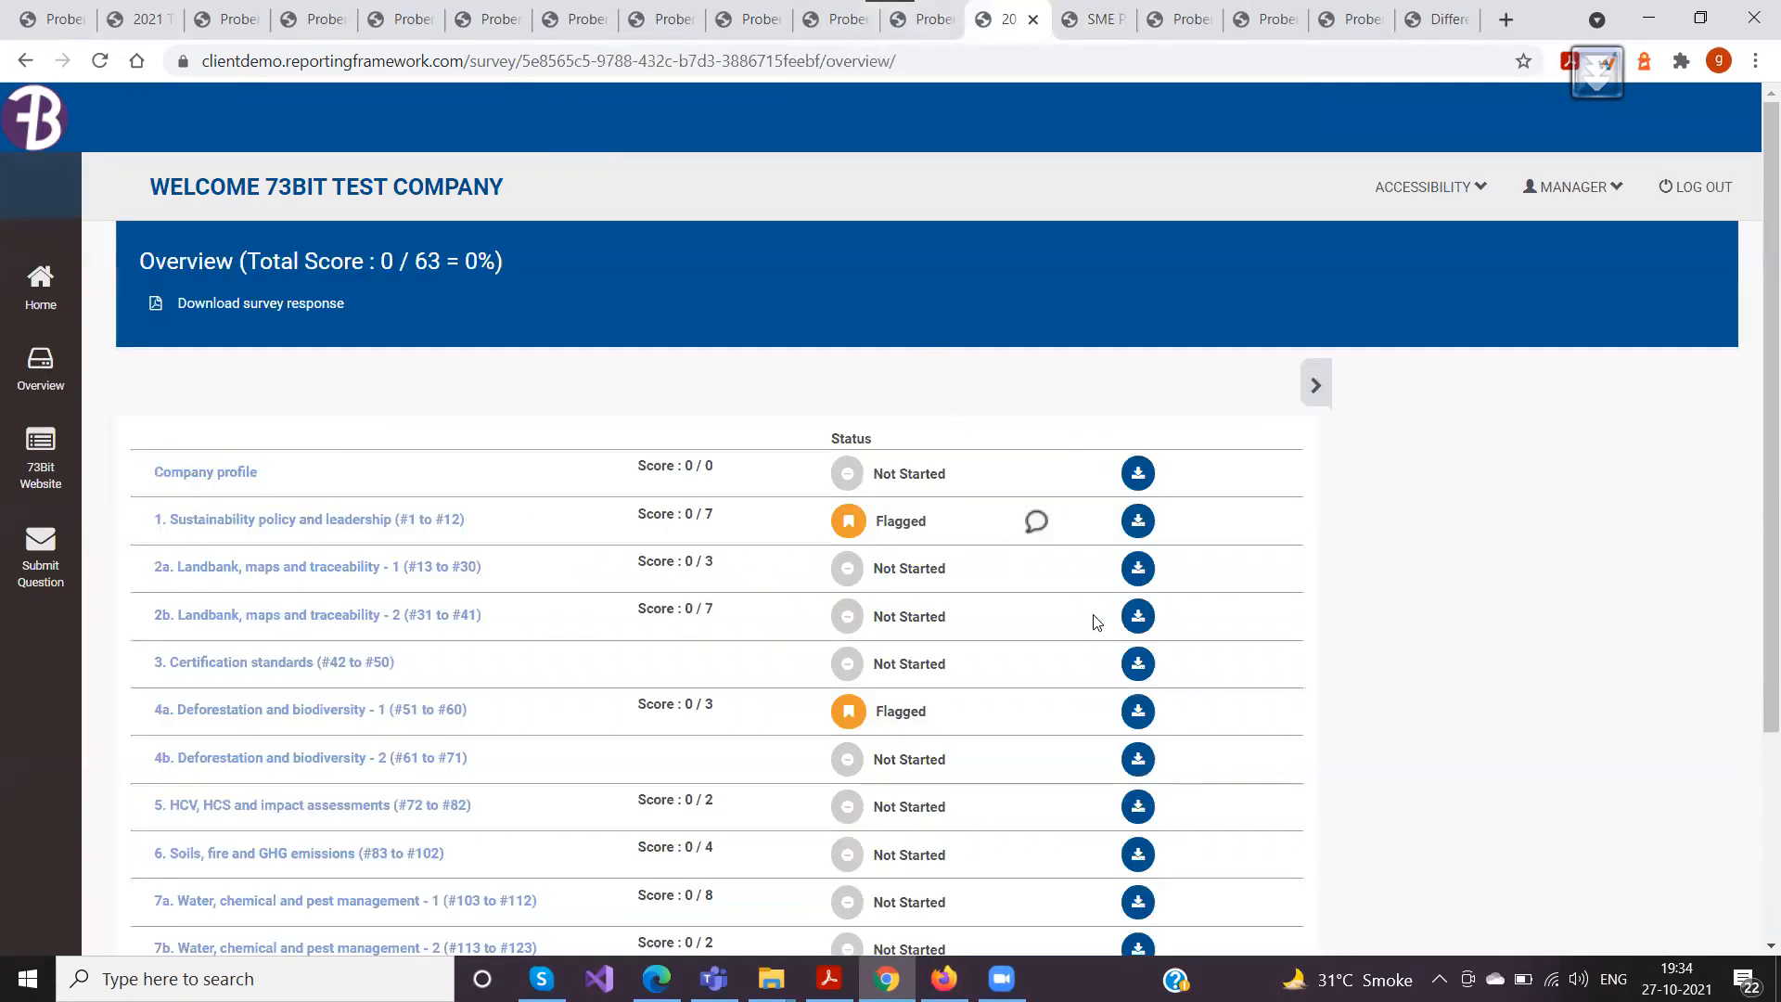
scroll(1094, 620, "down", 2)
scroll(810, 541, "up", 1)
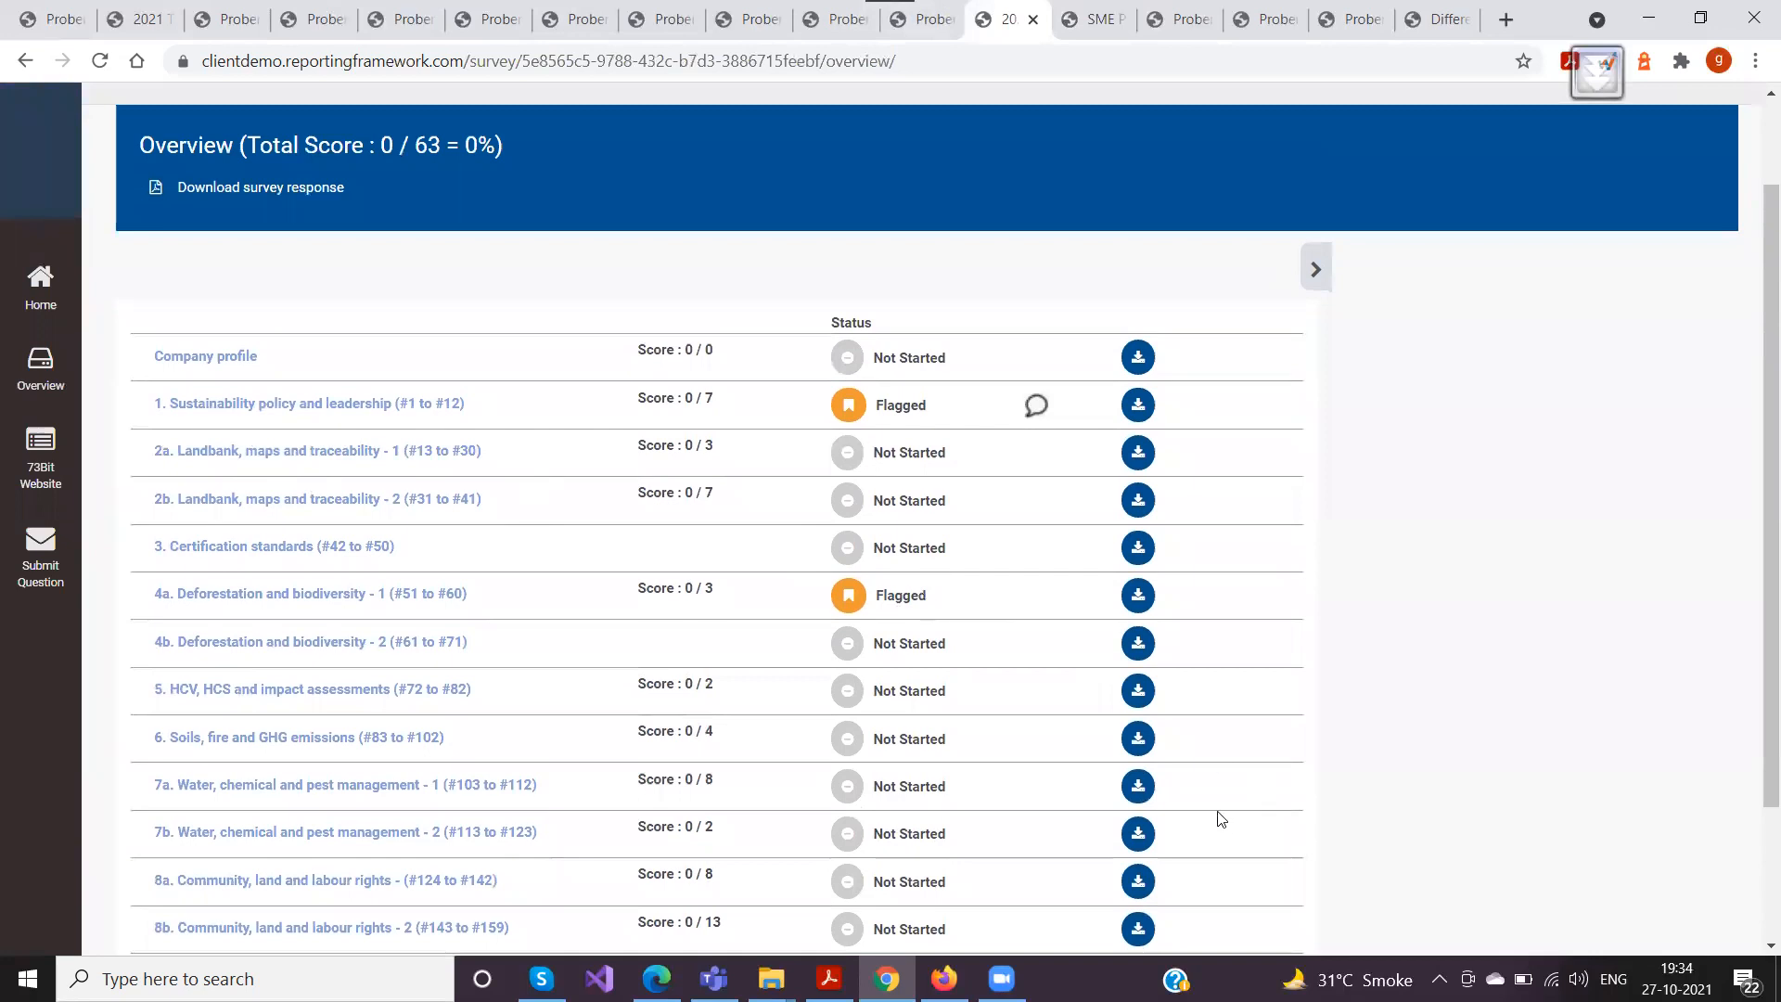
Switch to the company user's session in Firefox, check the survey overview and expand Share Page for section 1
left_click(944, 979)
scroll(796, 678, "down", 4)
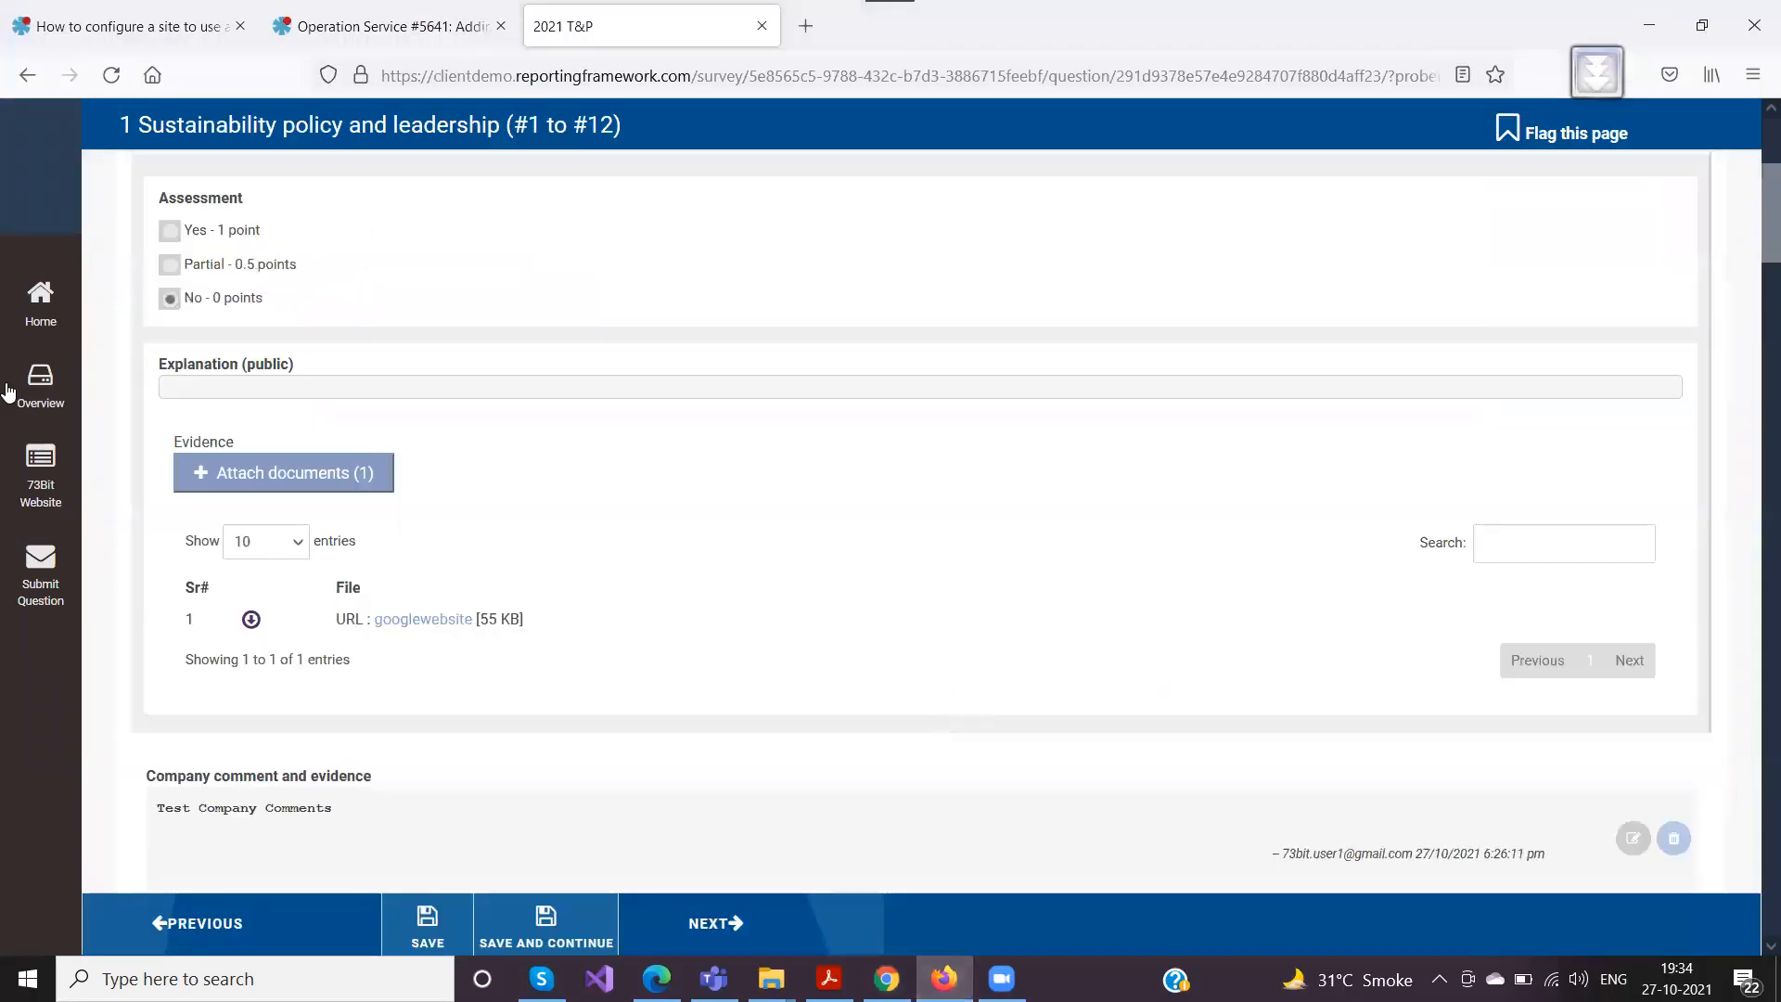
left_click(39, 384)
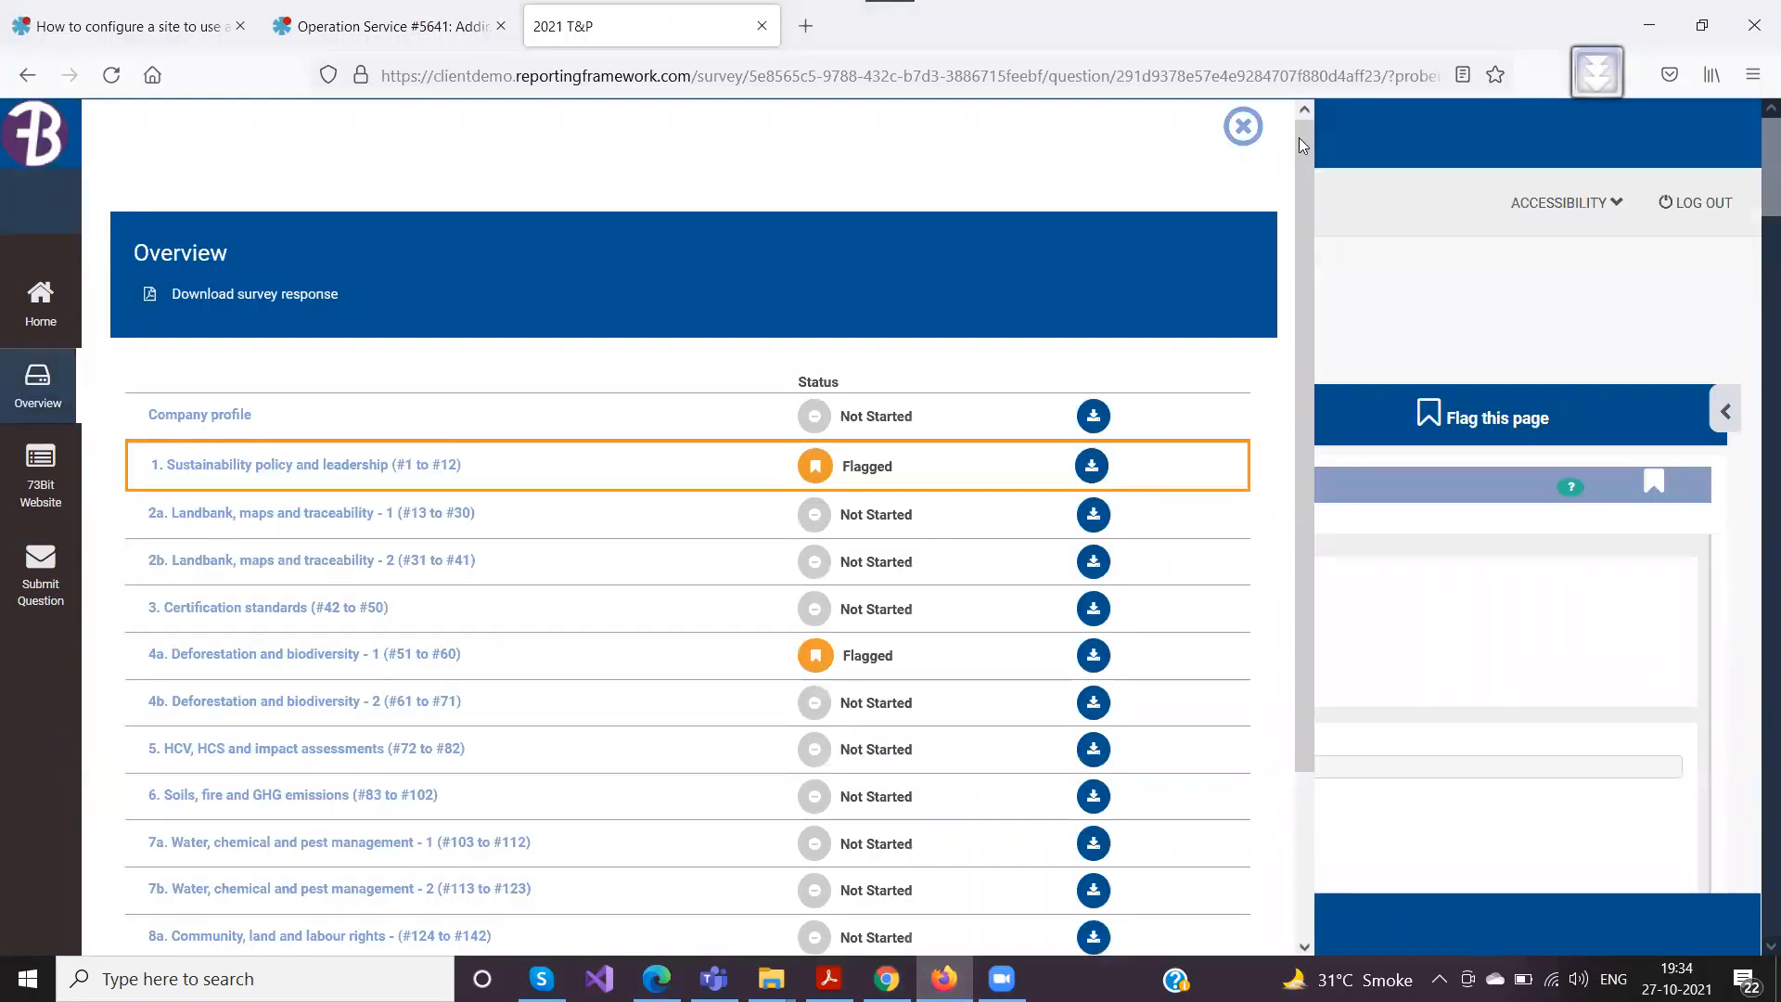
left_click(1243, 126)
left_click(1728, 411)
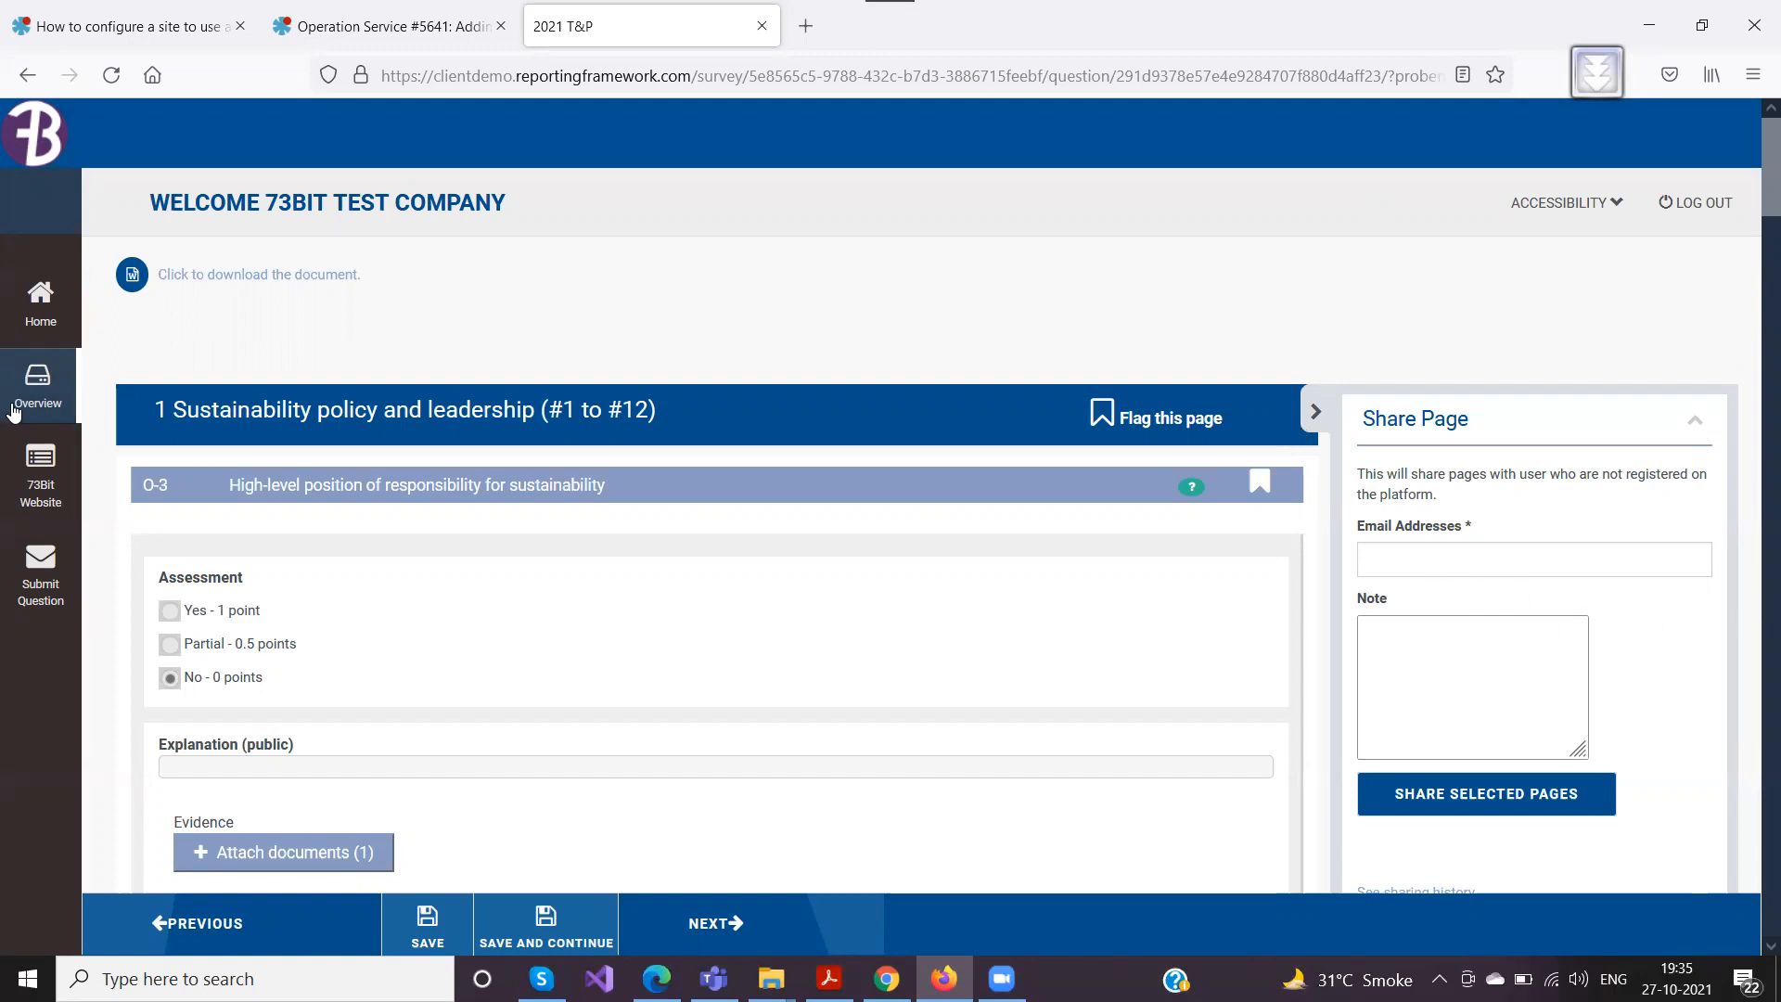
left_click(1395, 562)
Open 2021 T&P from the company's submitted surveys, return to section 1 and examine the Share Page email and note fields
left_click(41, 306)
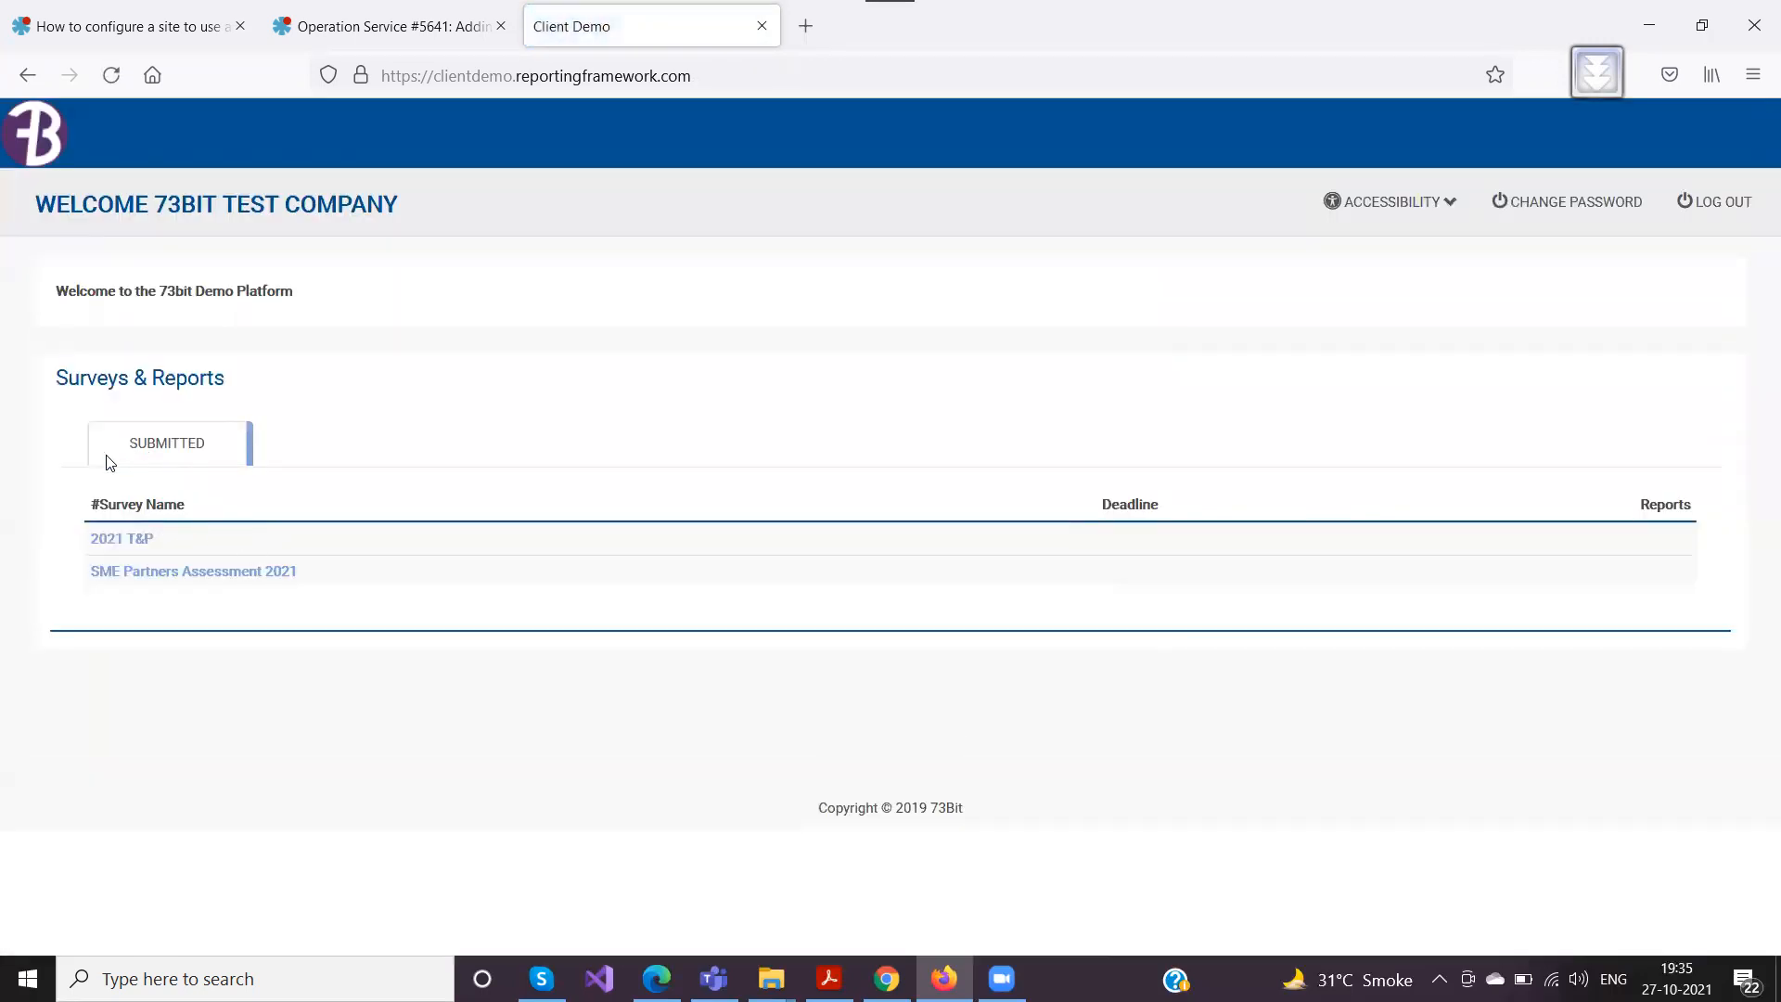
left_click(117, 540)
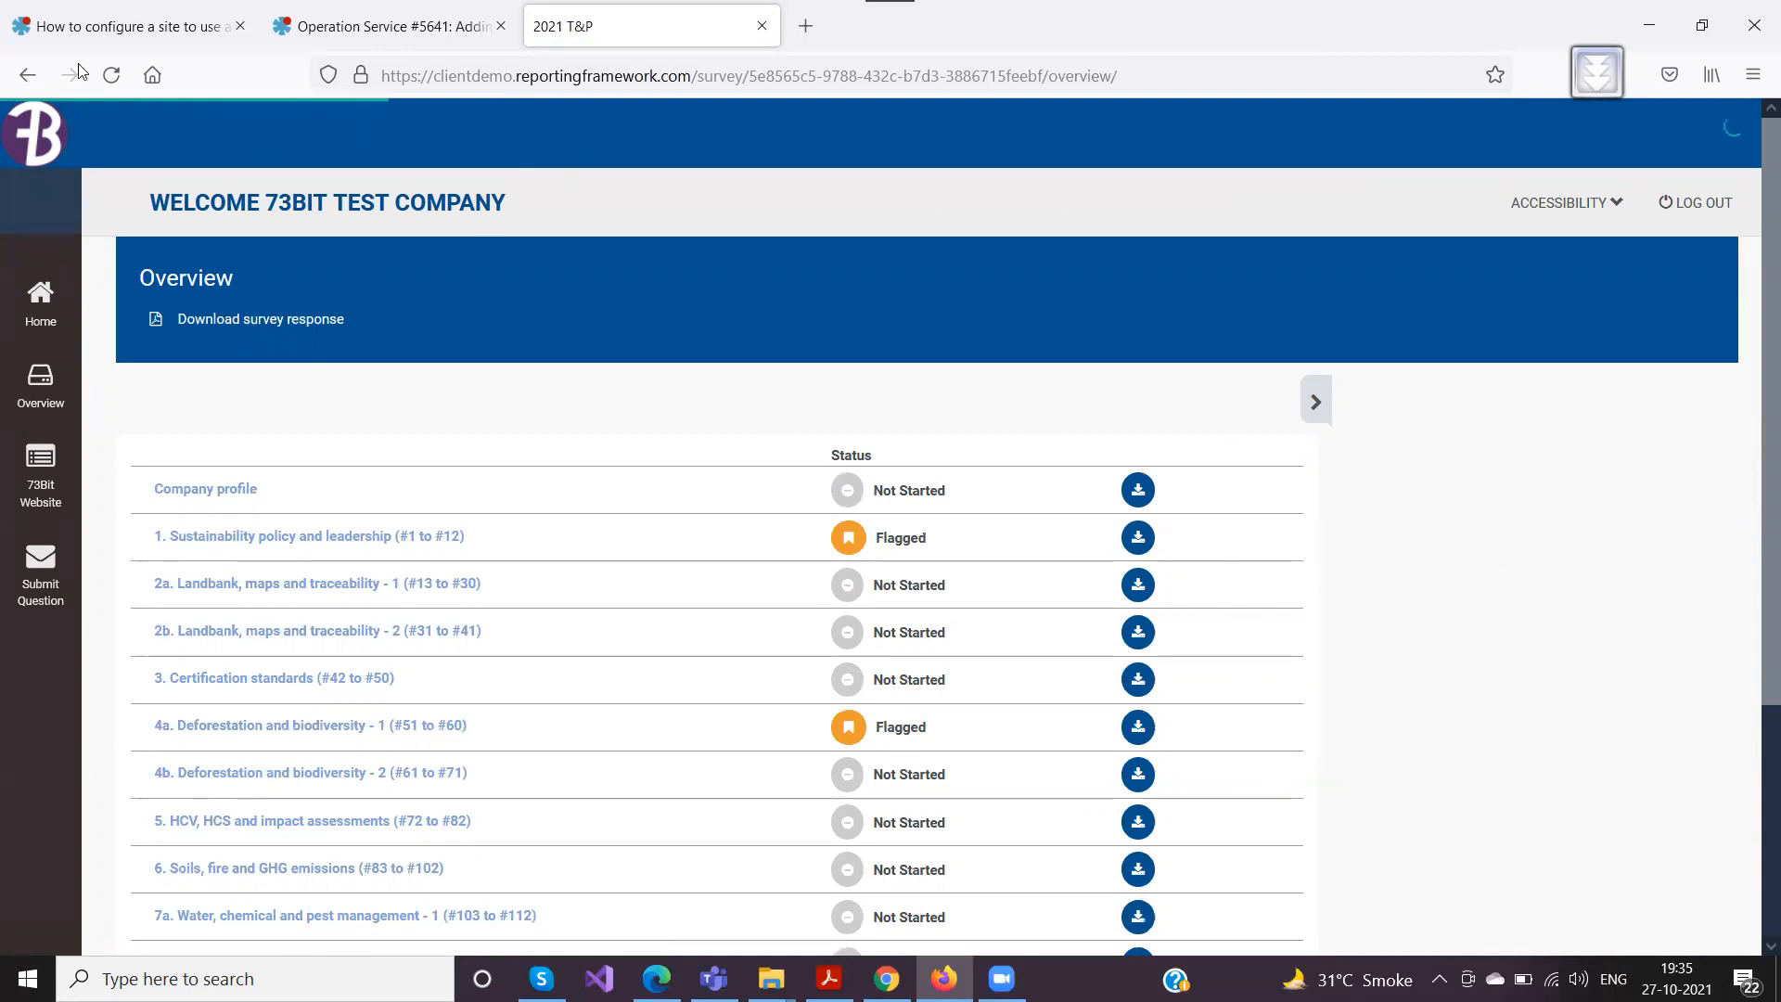
left_click(23, 75)
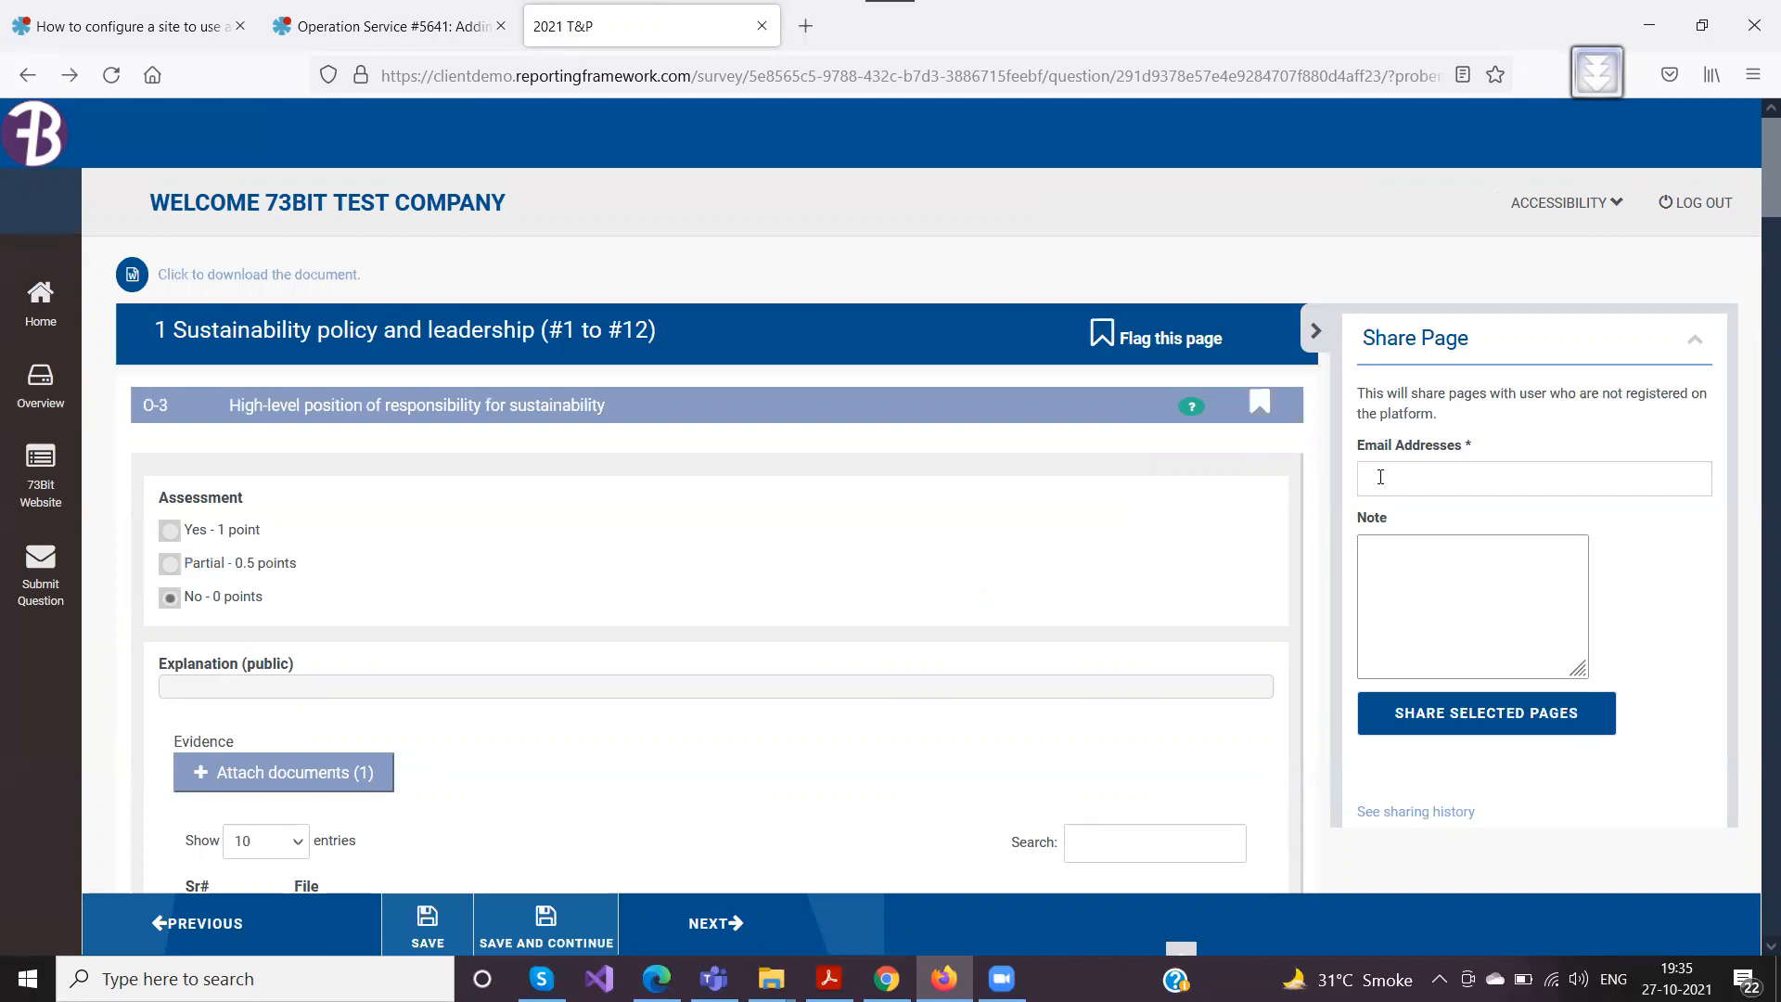
left_click(1381, 477)
left_click(1387, 557)
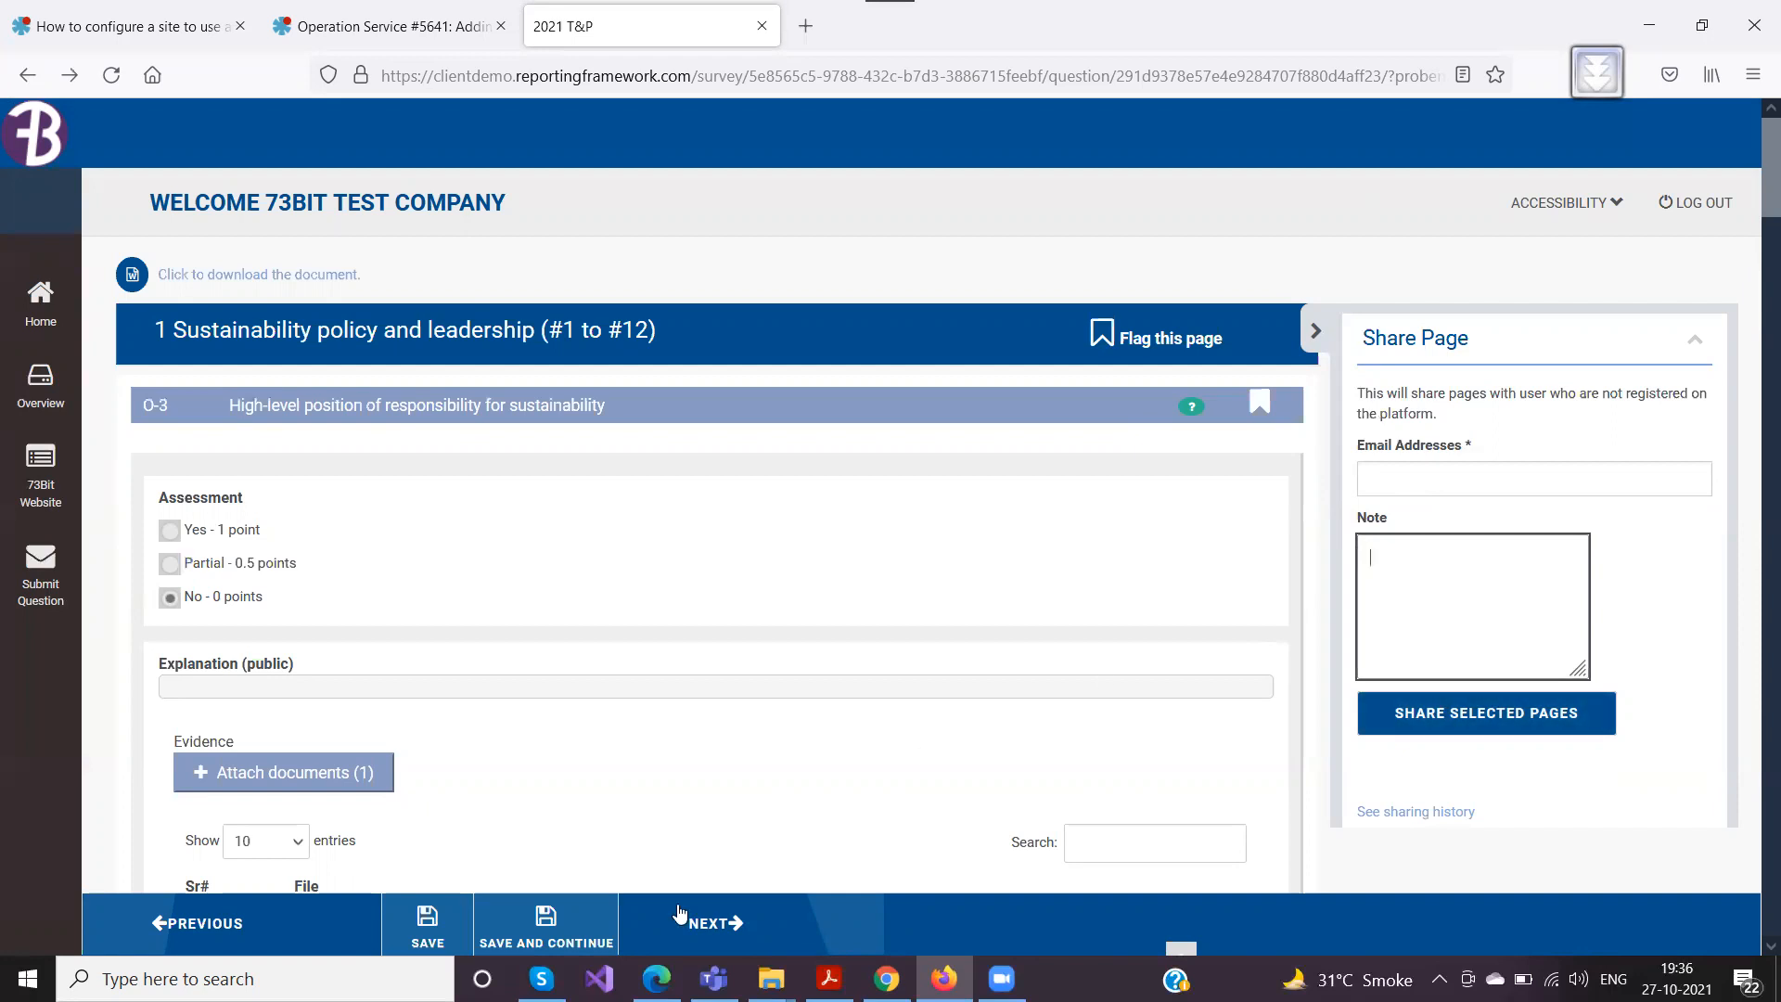
Switch to Gmail in Edge, examine the Shared Link email's message, section links and login details, and return to the Chrome overview
key("alt+Tab")
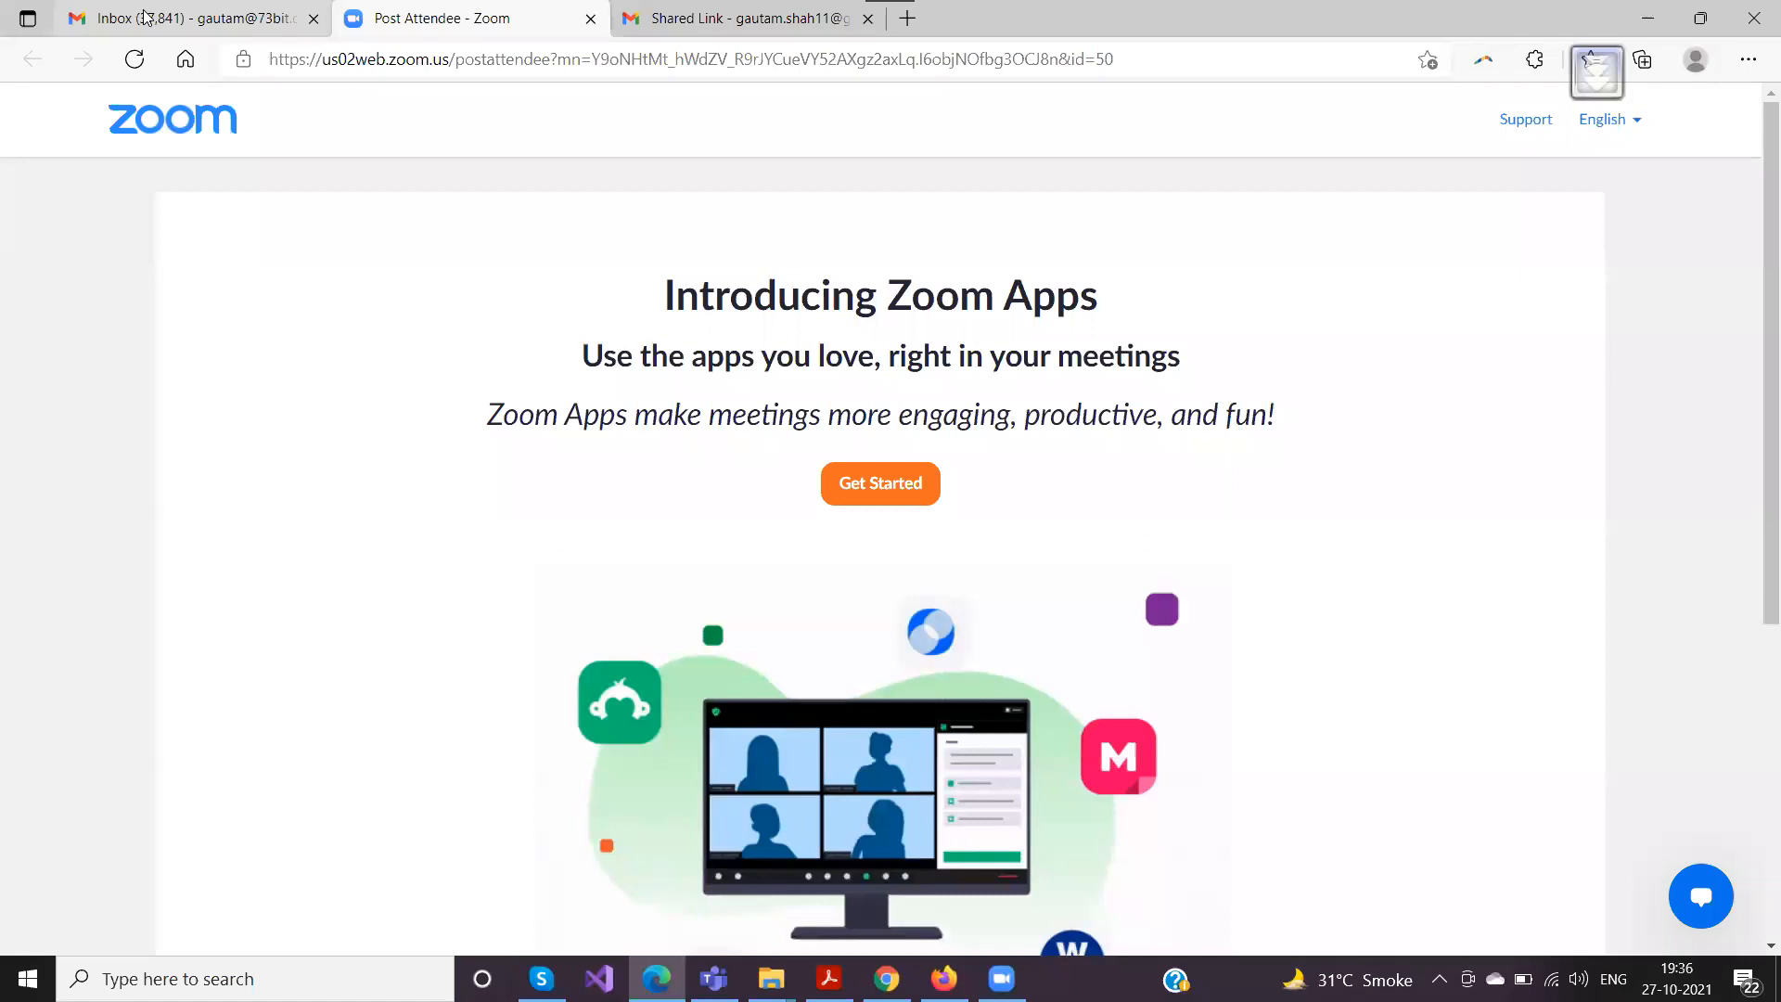
key("ctrl+Tab")
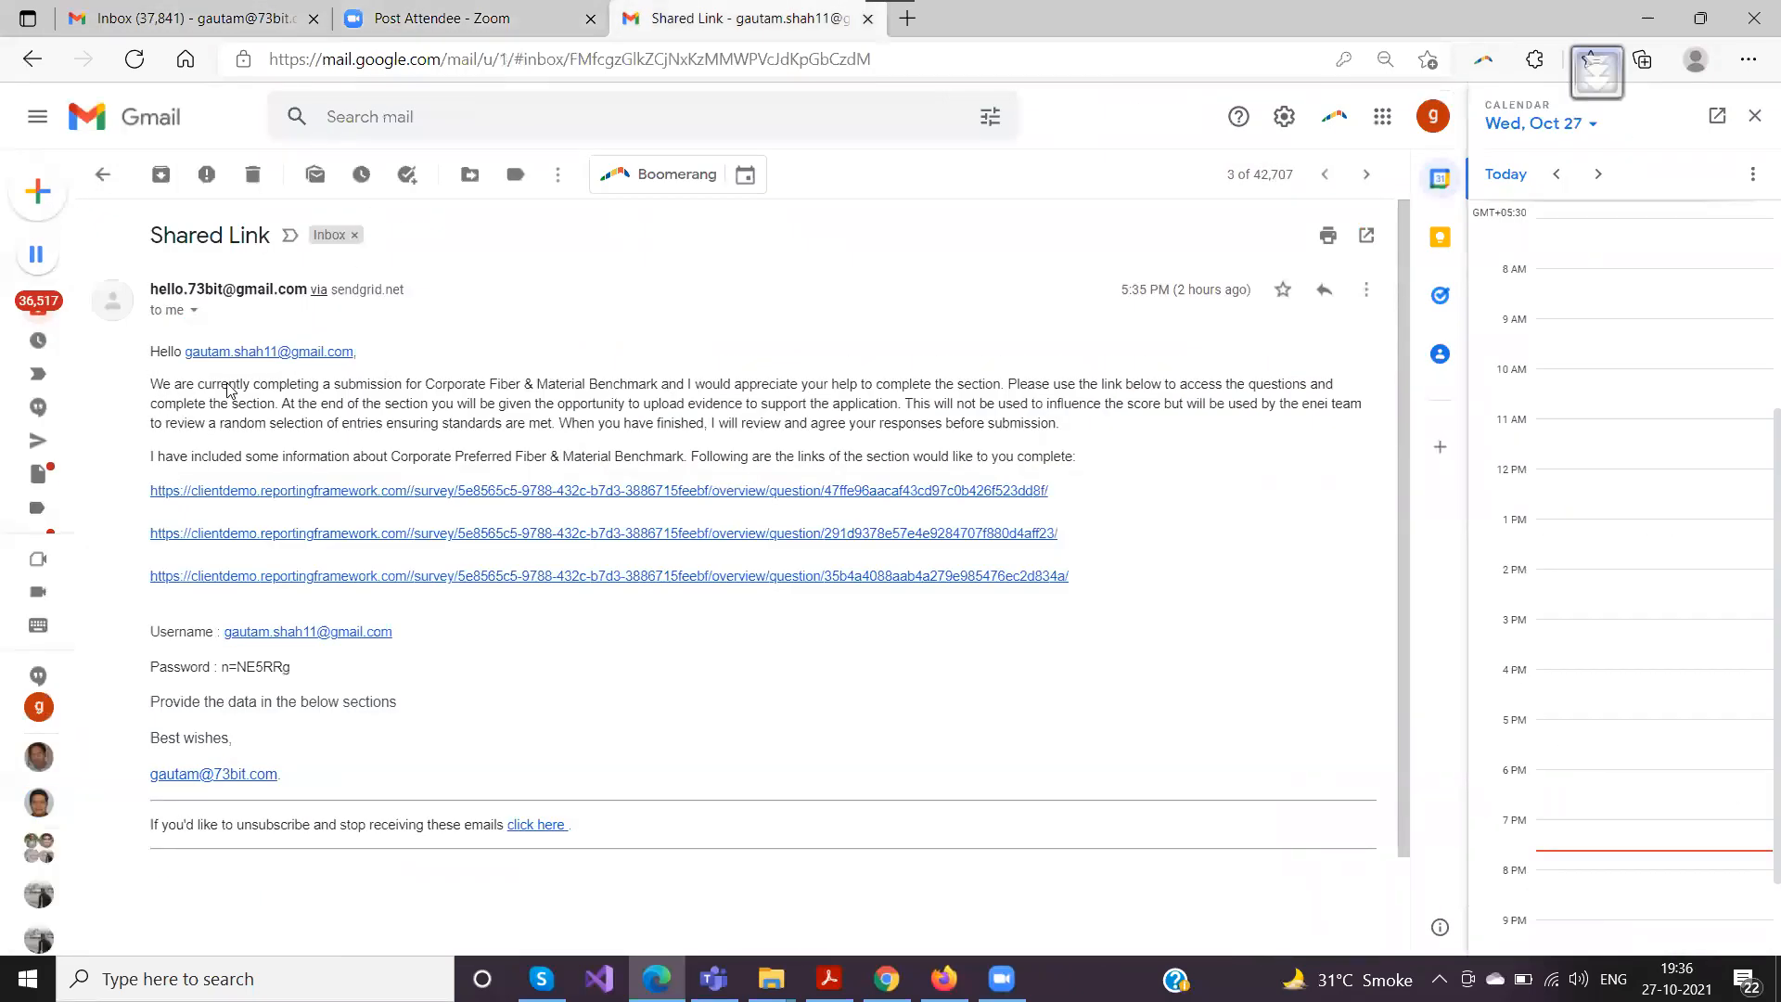
left_click_drag(839, 409, 1183, 409)
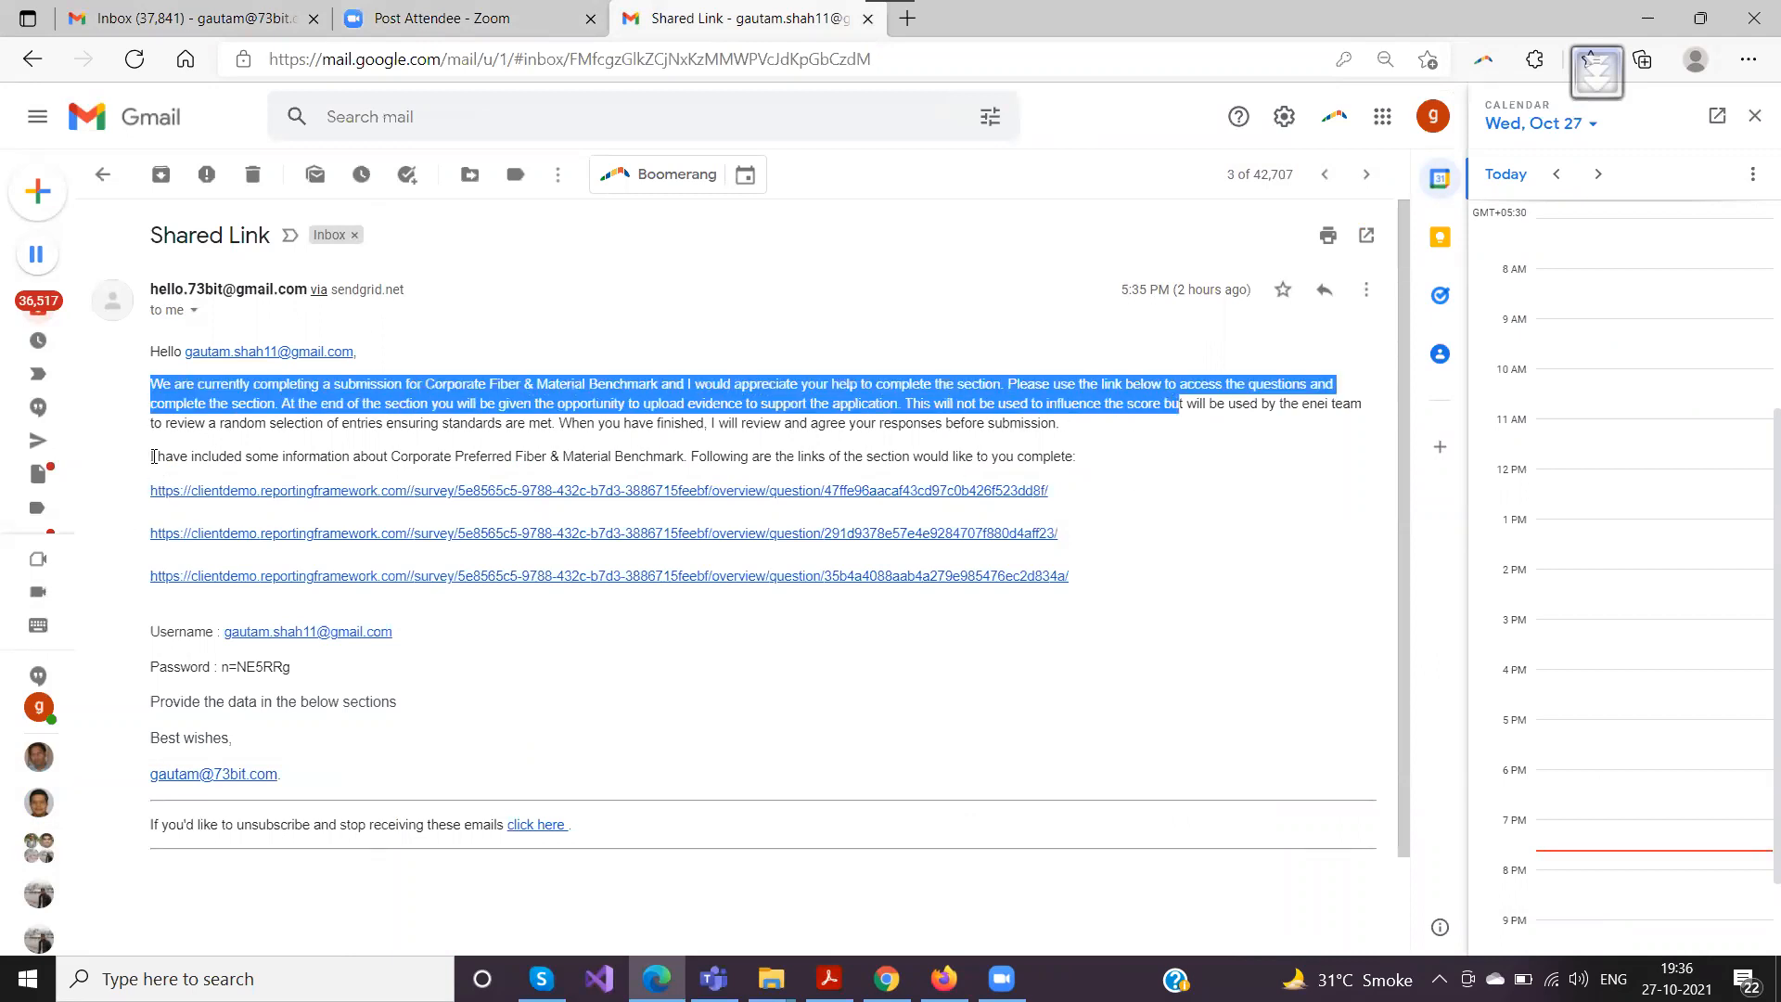
mouse_move(151, 702)
left_mouse_down()
mouse_move(415, 708)
mouse_move(145, 709)
left_mouse_up()
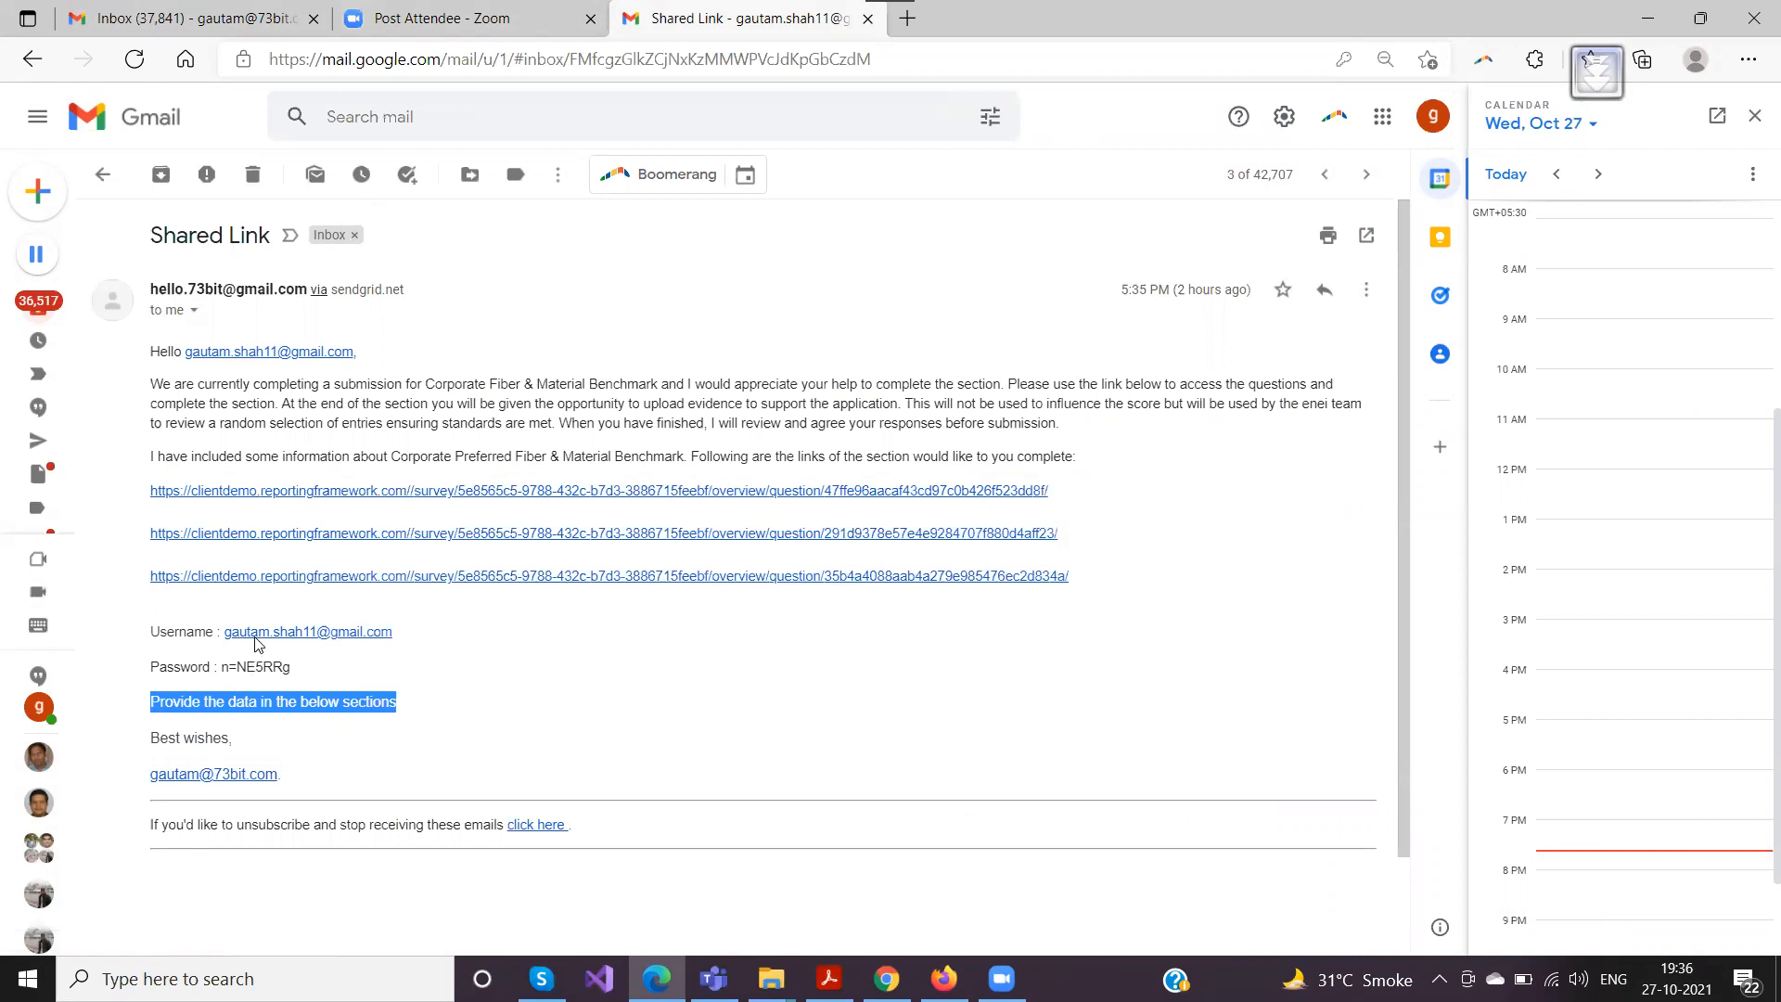
left_click_drag(1087, 591, 128, 517)
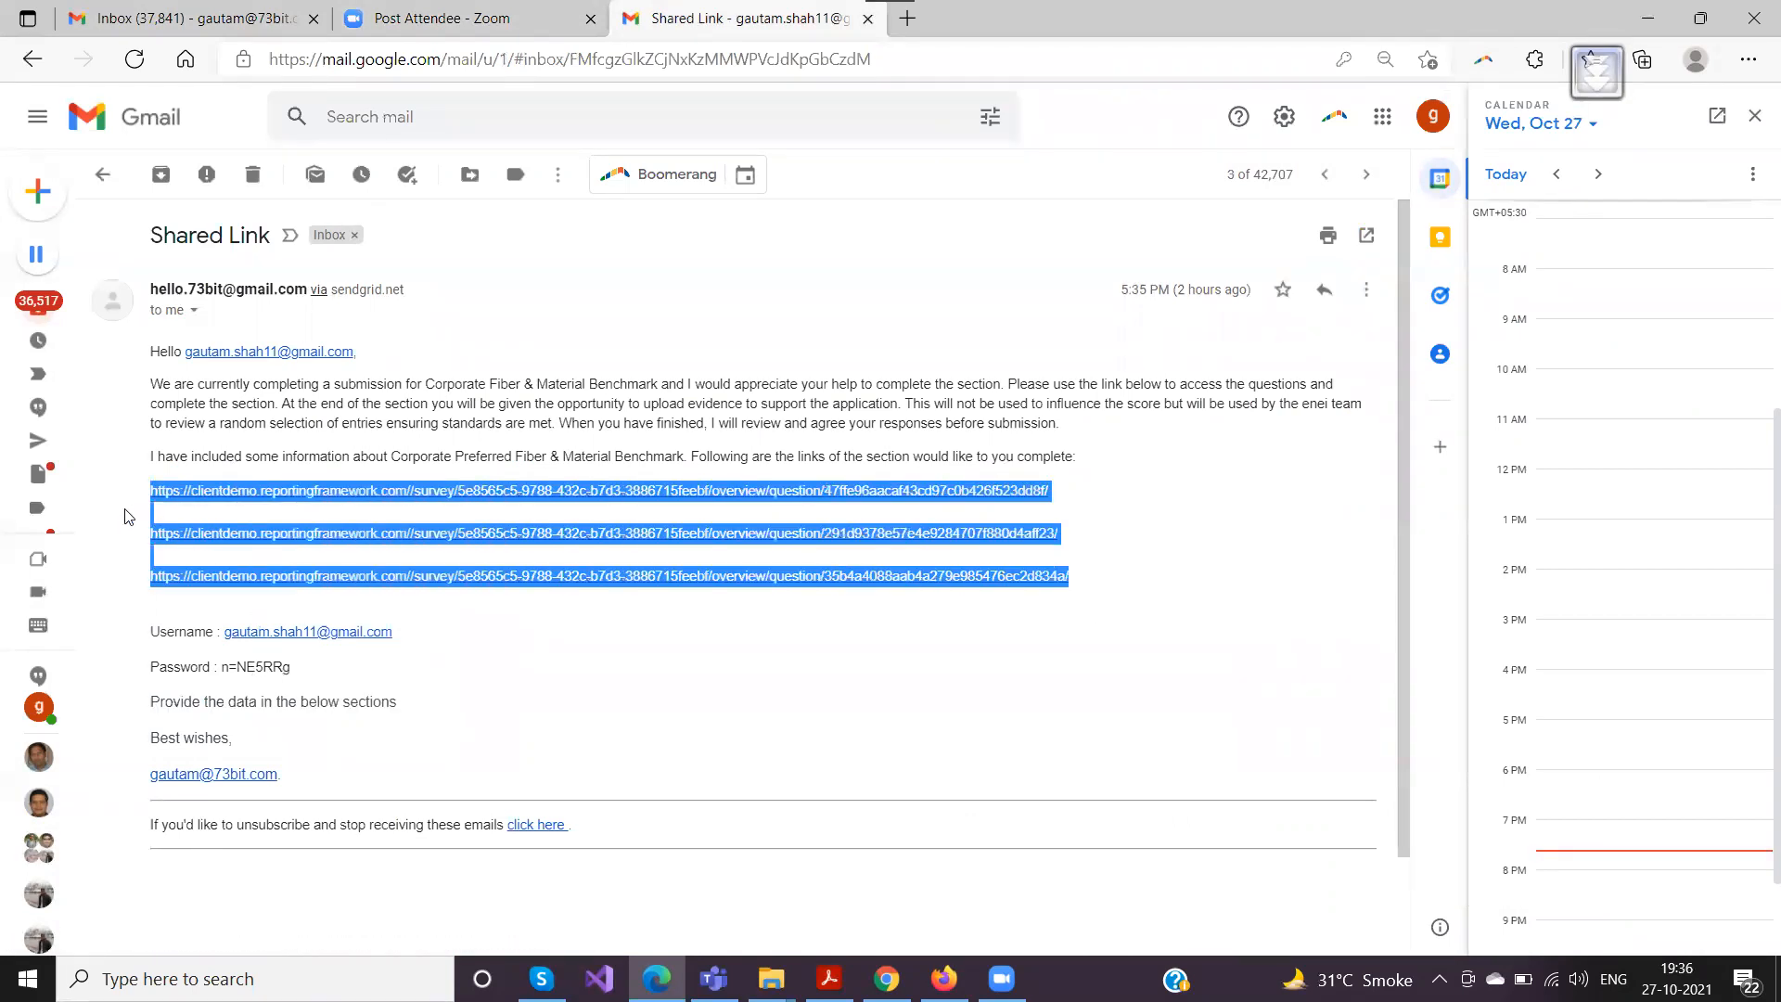
left_click(128, 517)
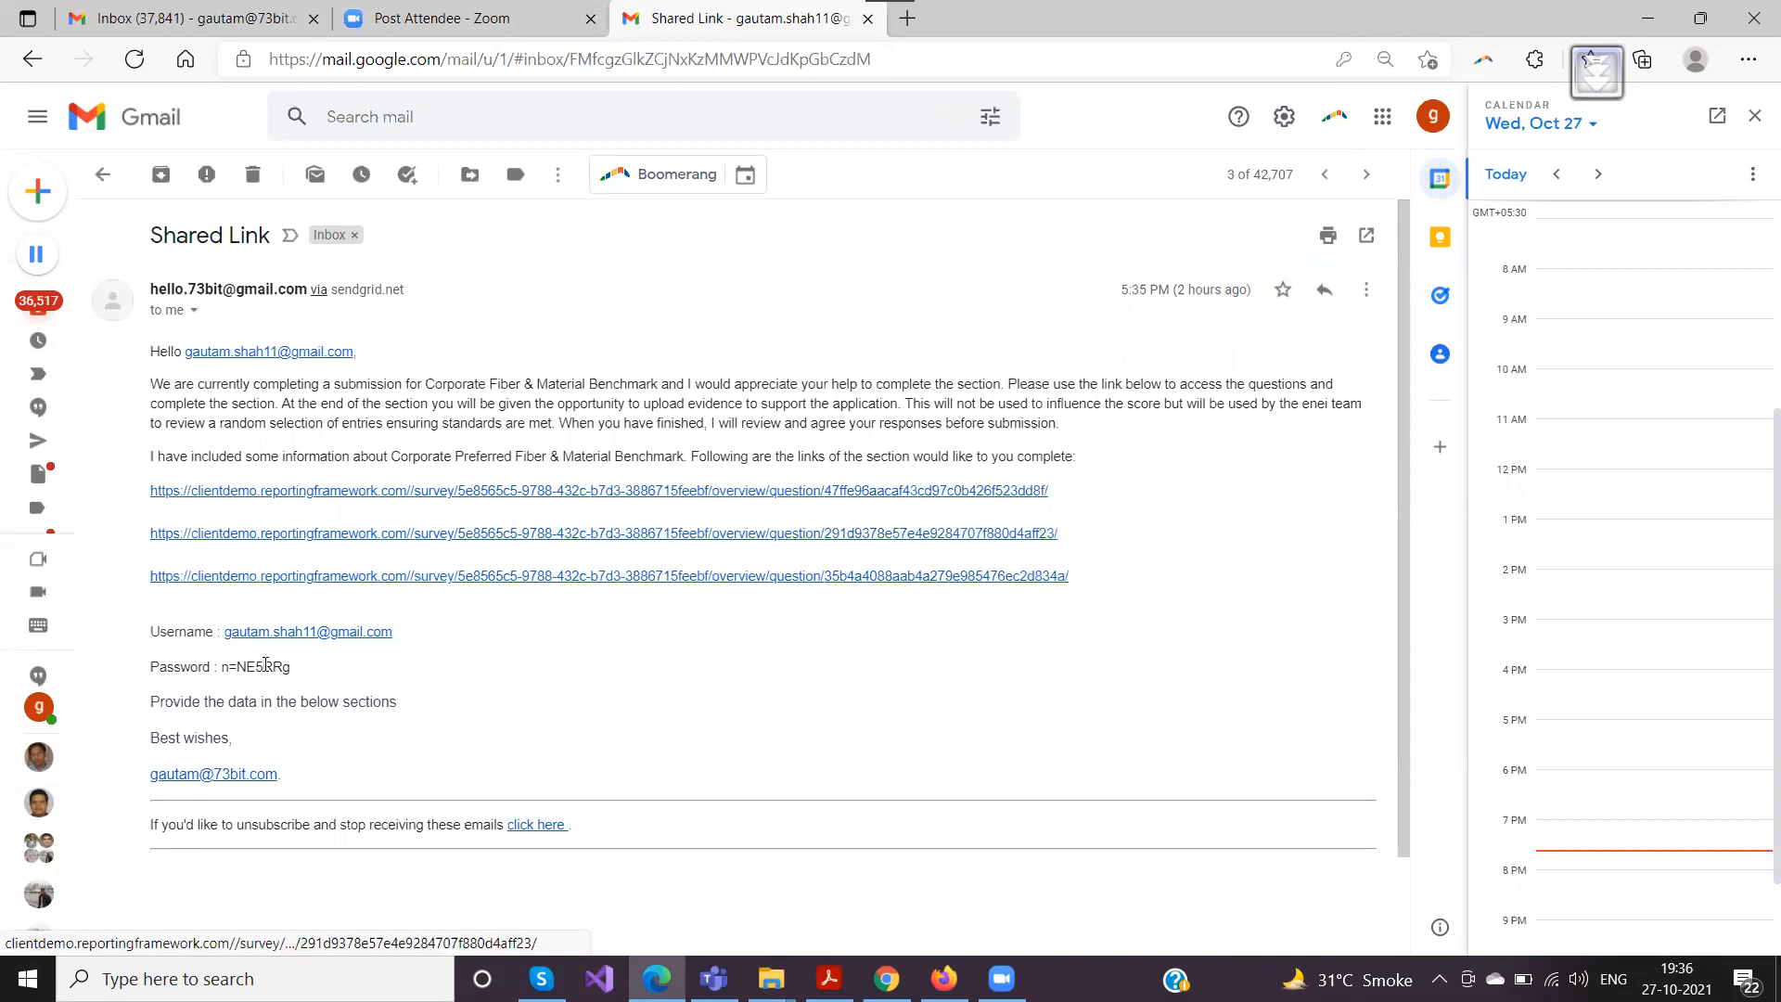
left_click_drag(221, 667, 424, 657)
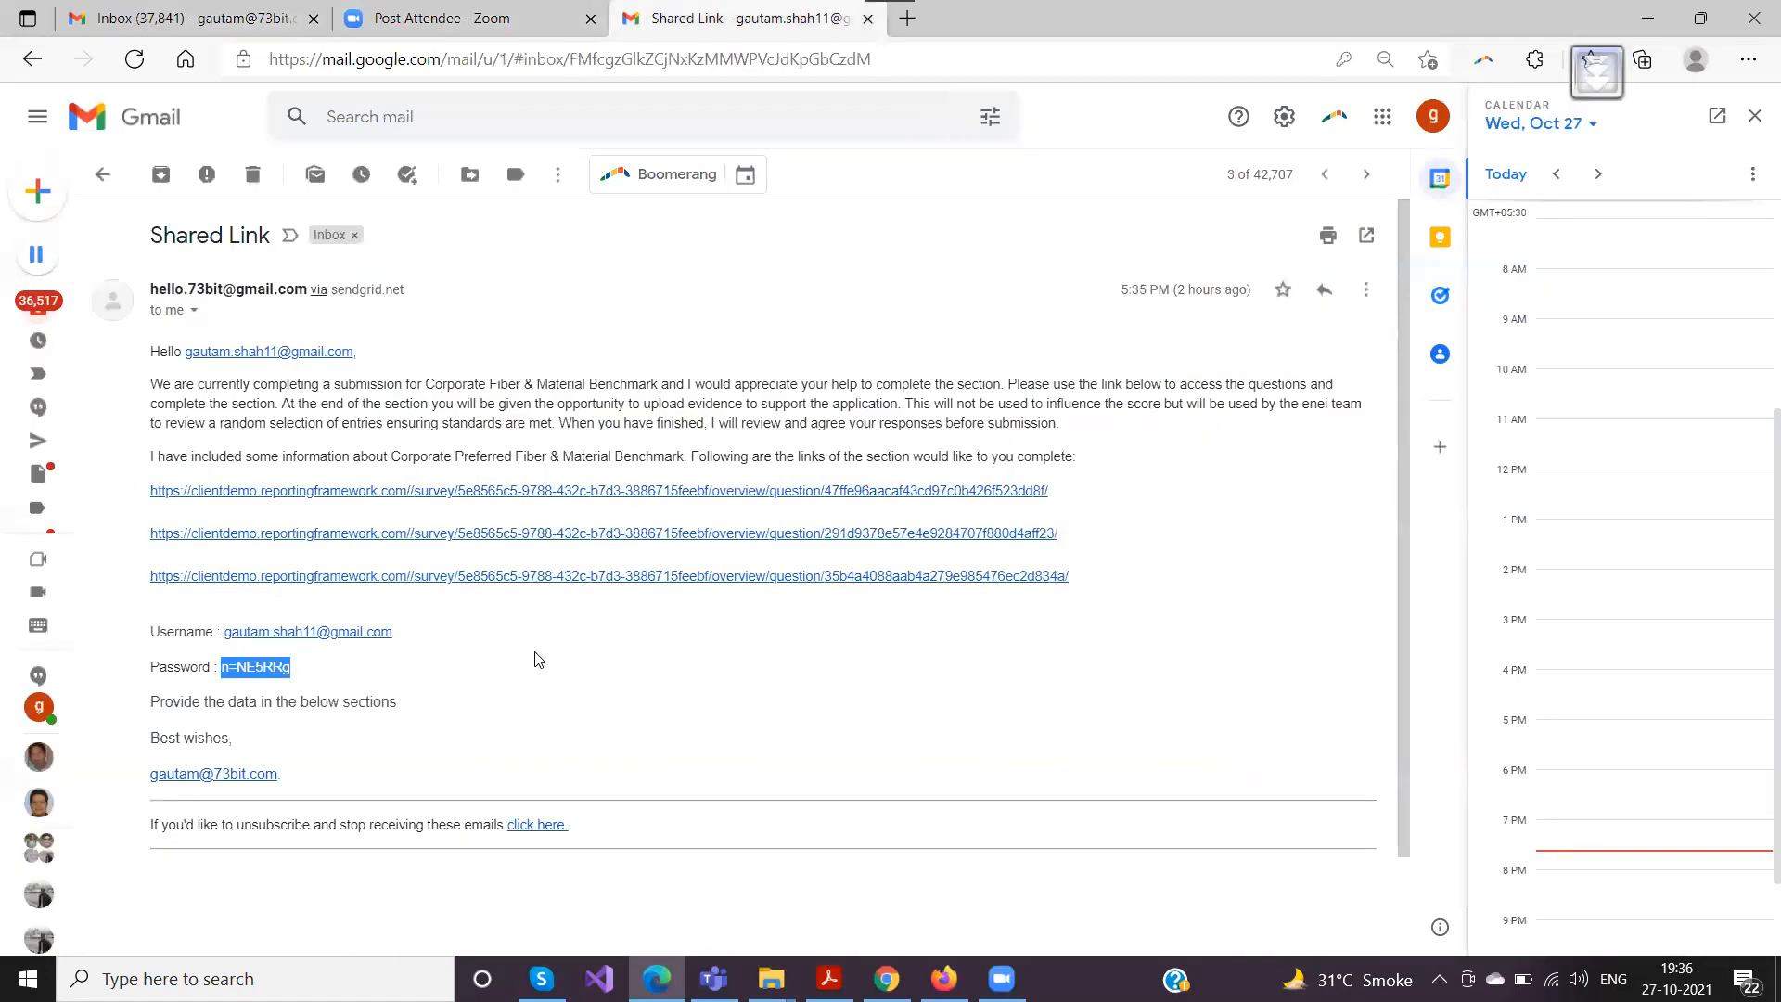
left_click(887, 979)
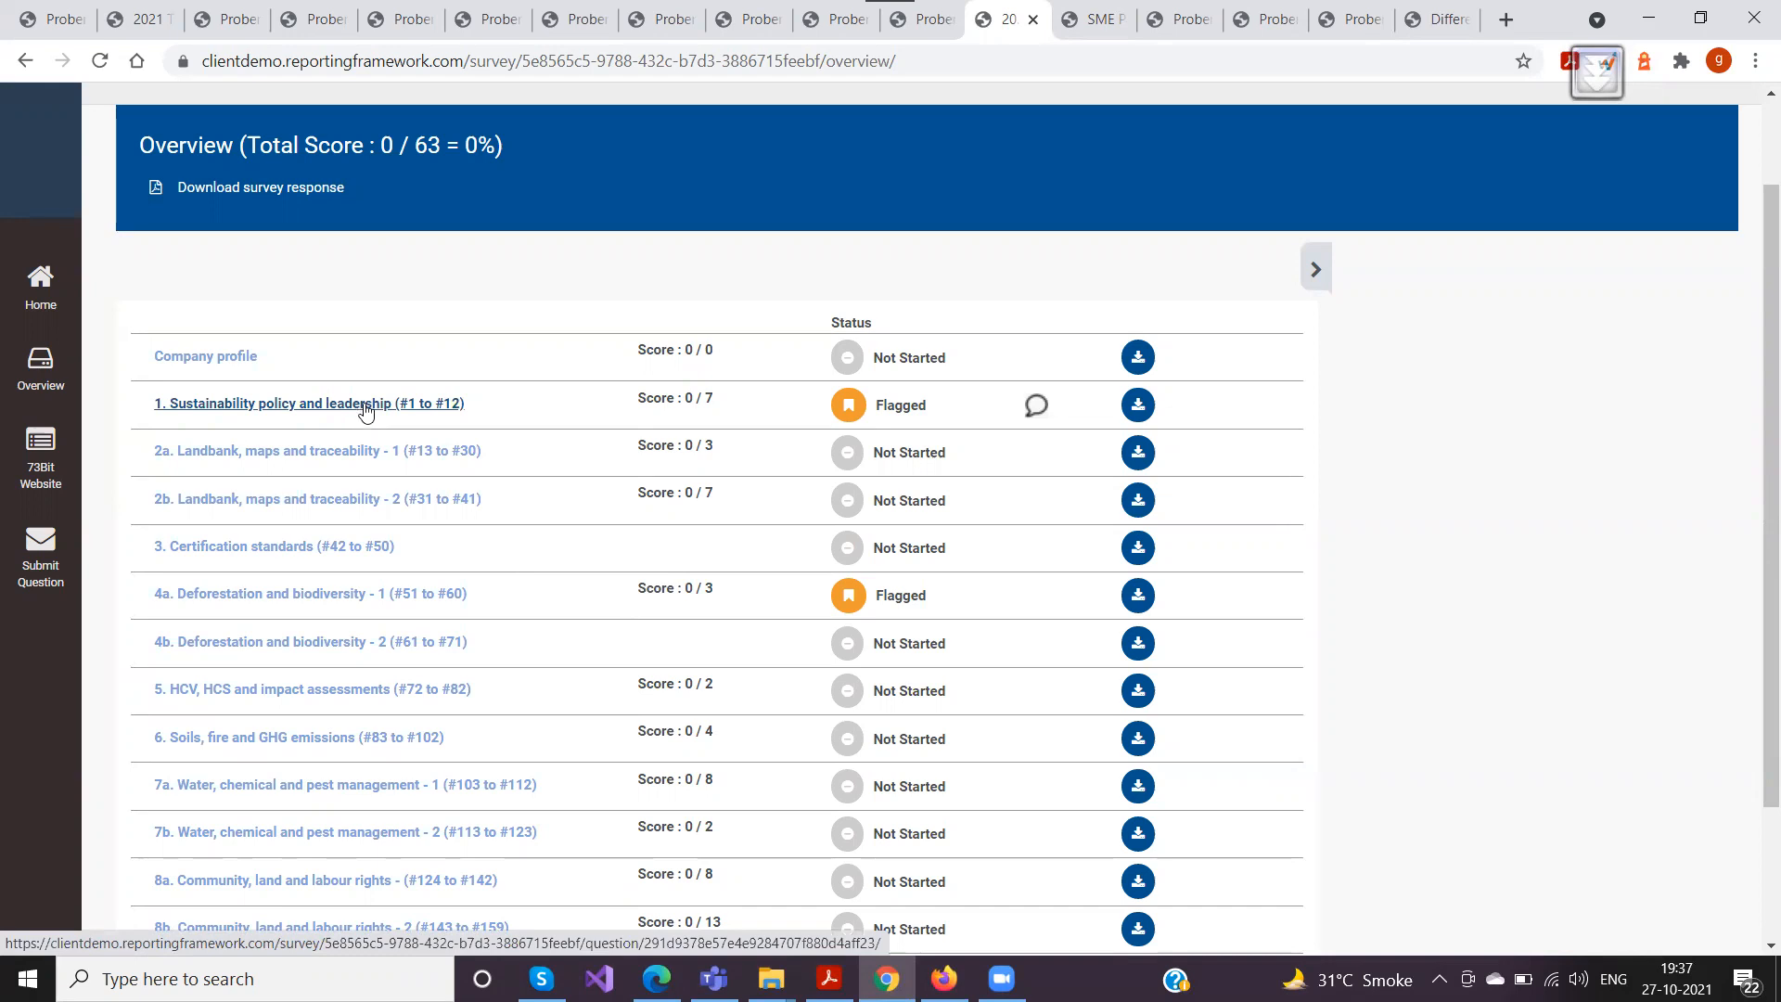
left_click(1316, 272)
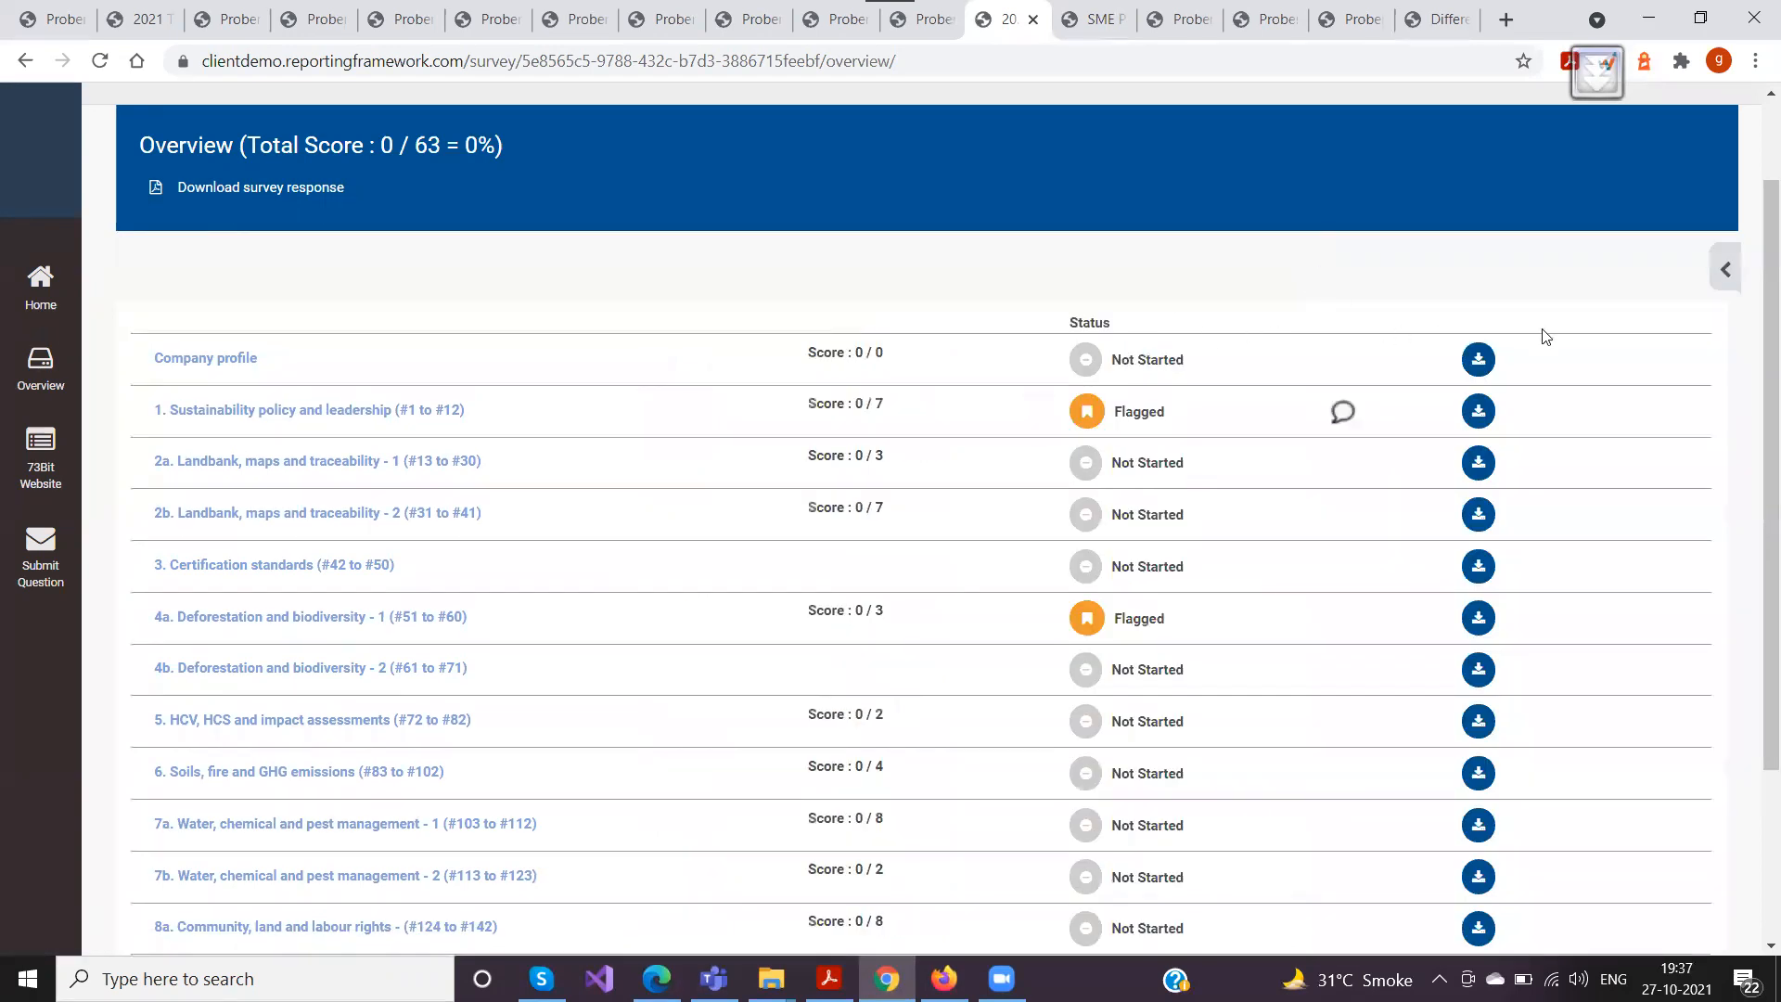
left_click(1725, 271)
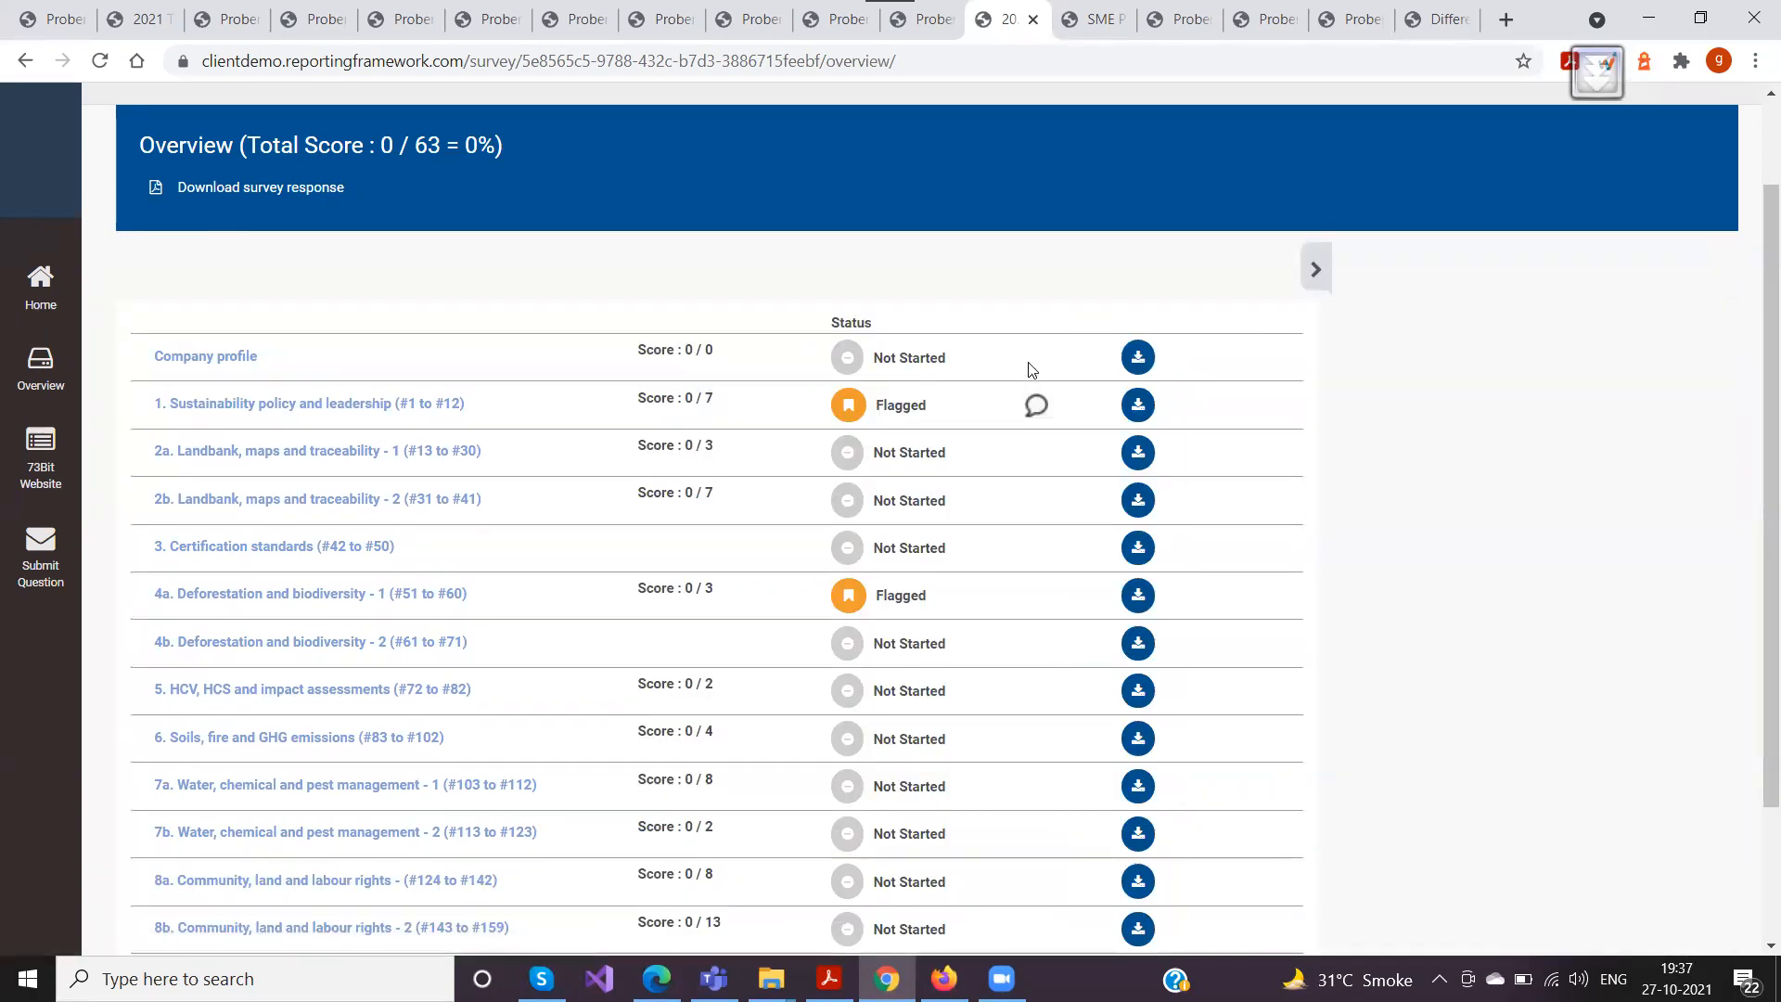
Switch to the company user's session in Firefox and open the page sharing history from section 1
key("alt+Tab")
key("alt+Tab")
key("alt+Tab")
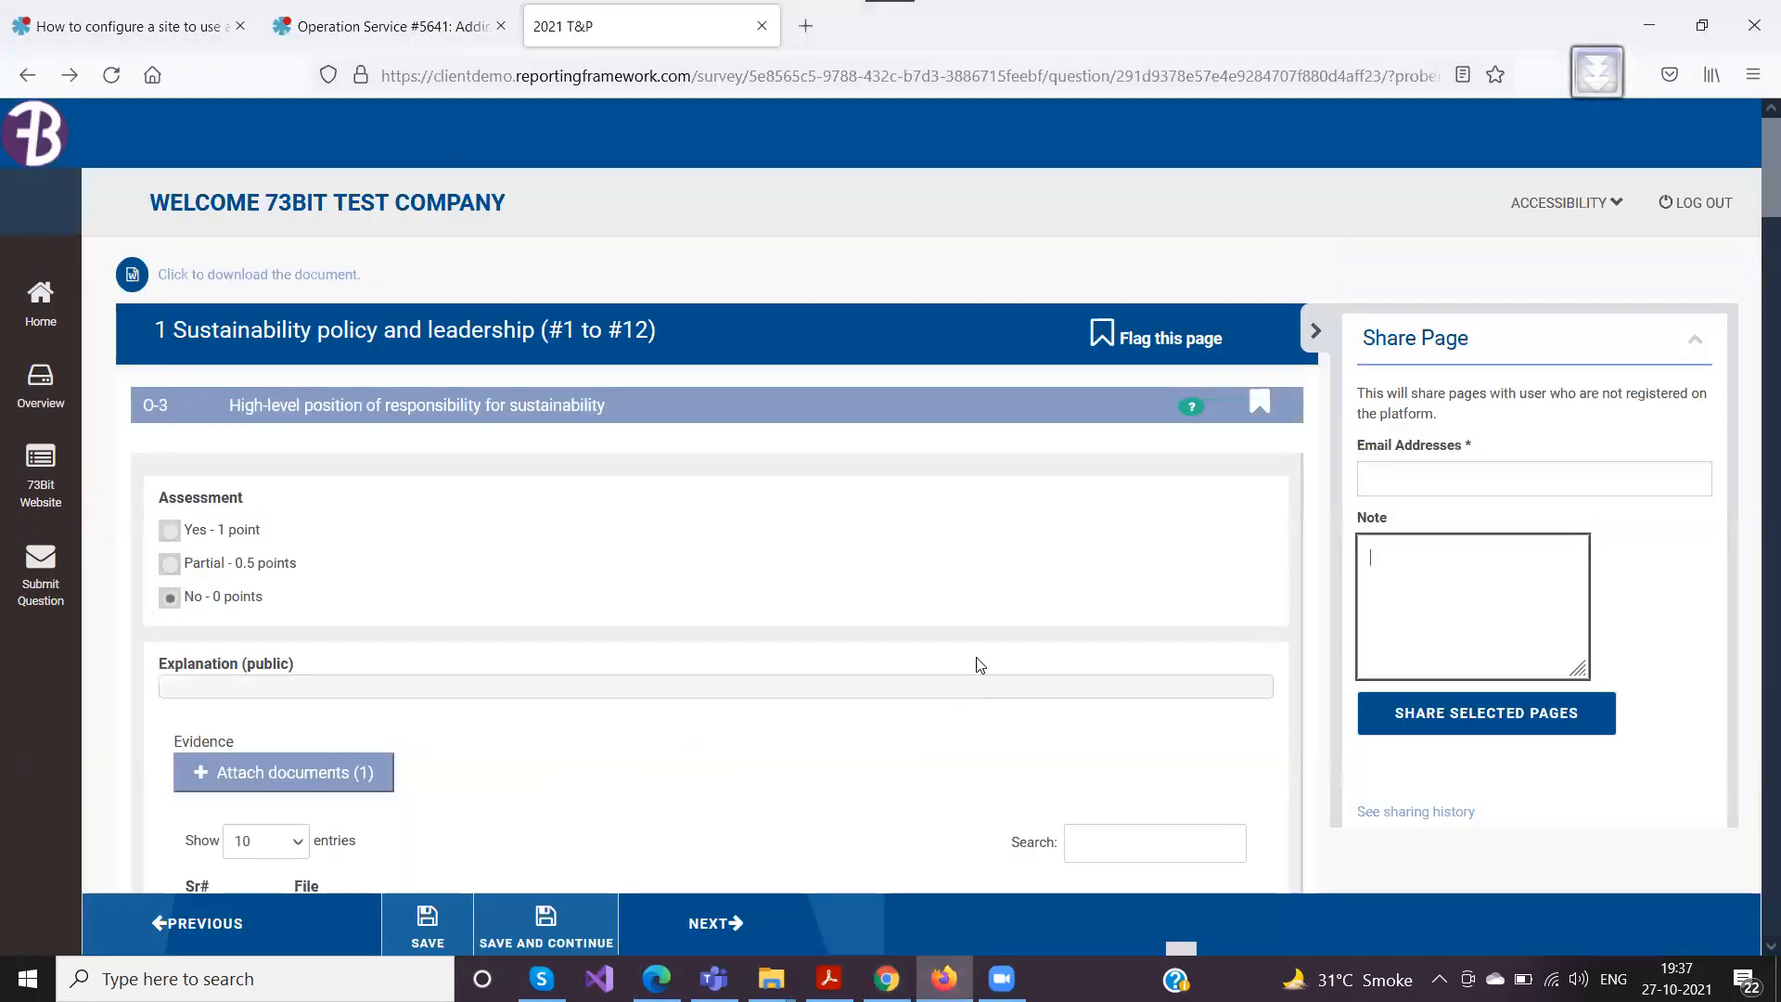
left_click(1420, 814)
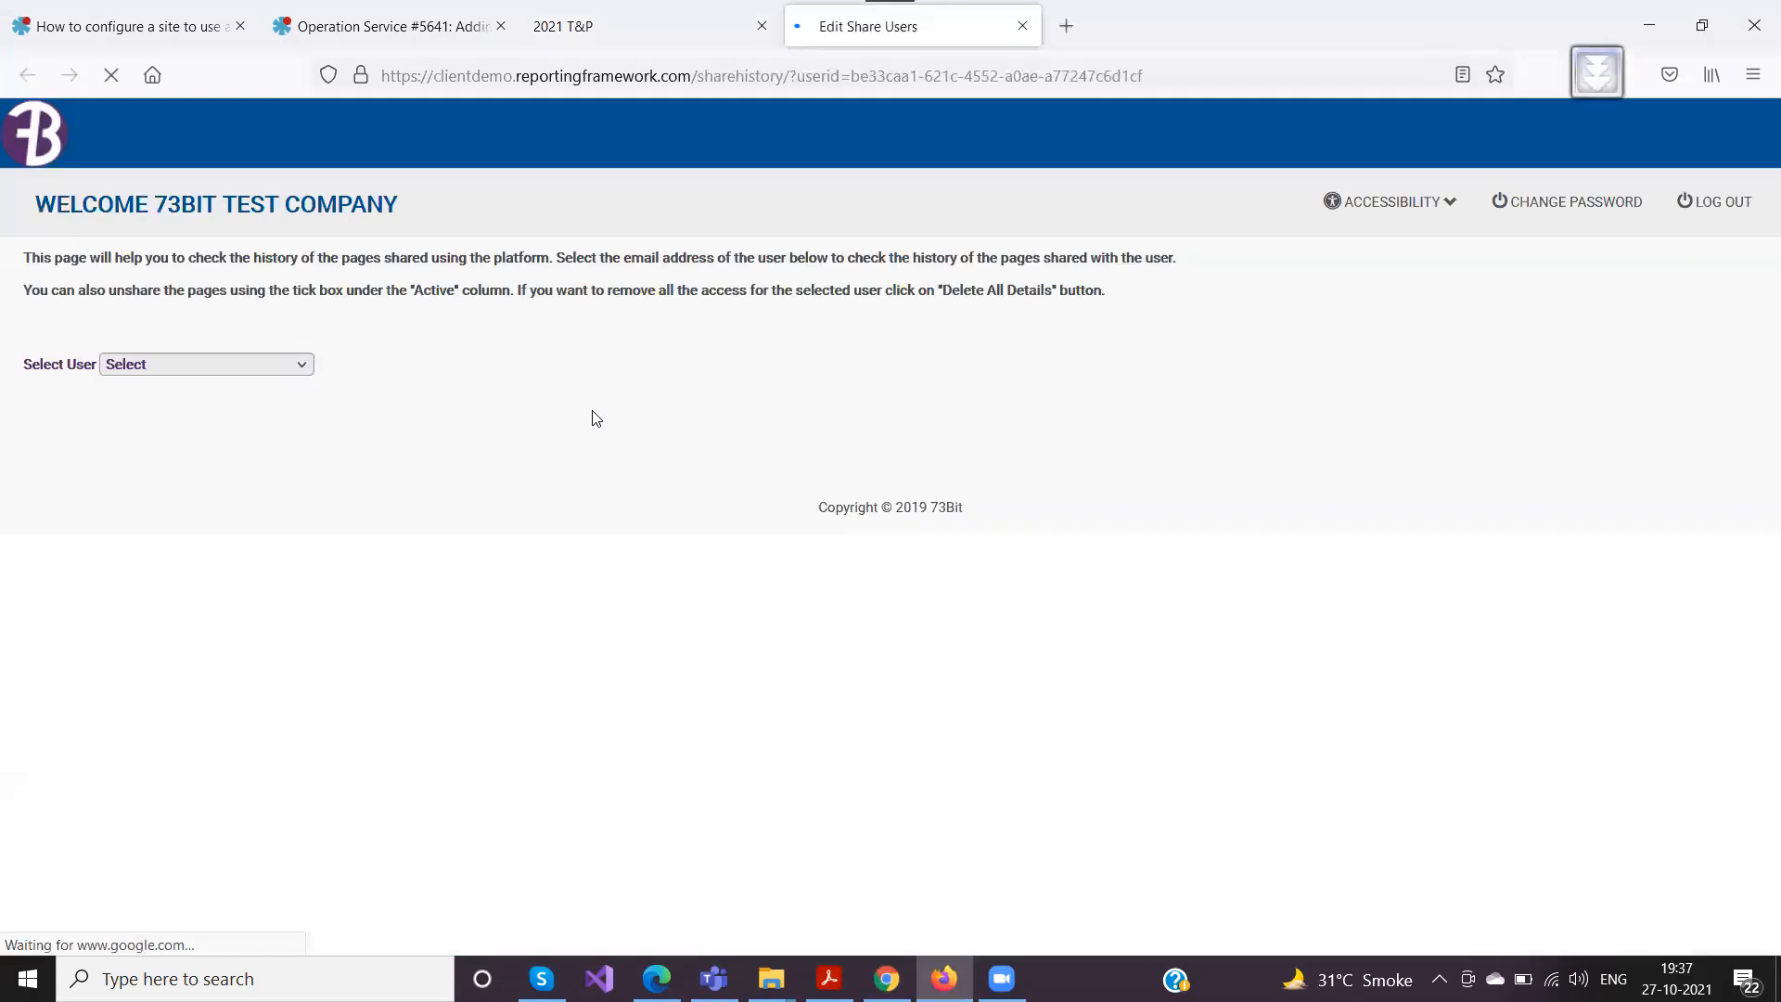
Select the shared user's email in the history and deactivate their access to Landbank, maps and traceability - 1 (#13 to #30)
left_click(241, 364)
left_click(197, 419)
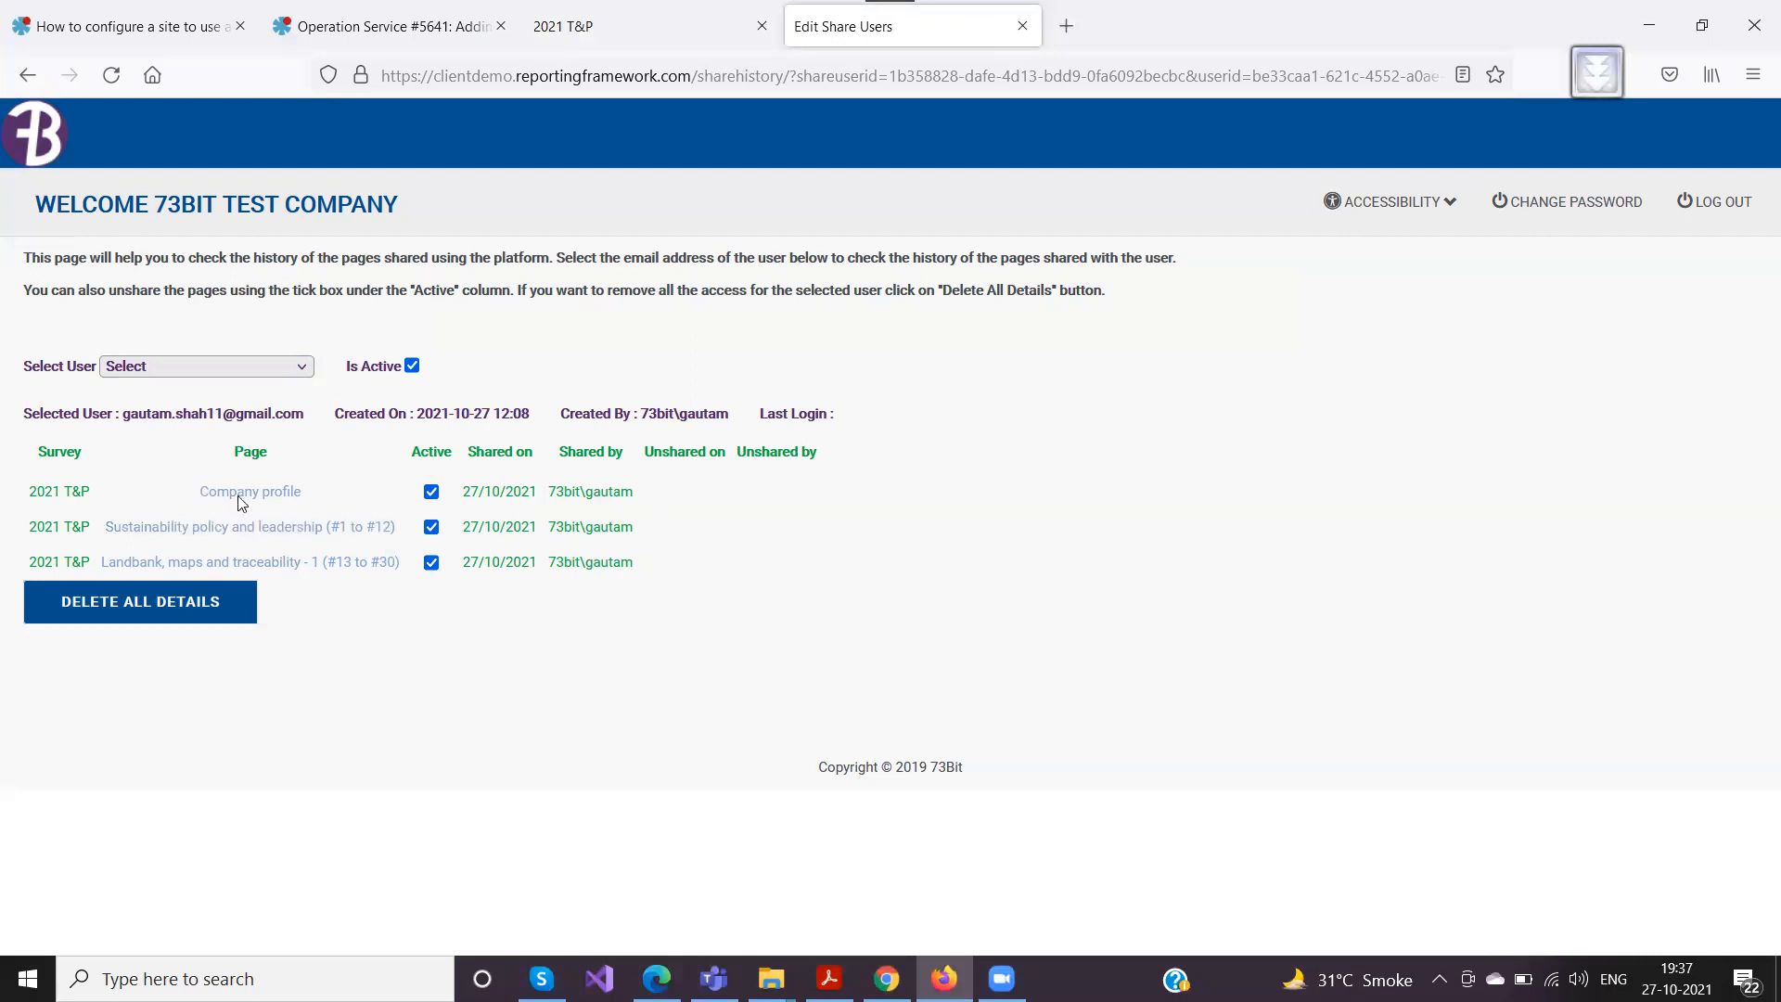
left_click(431, 562)
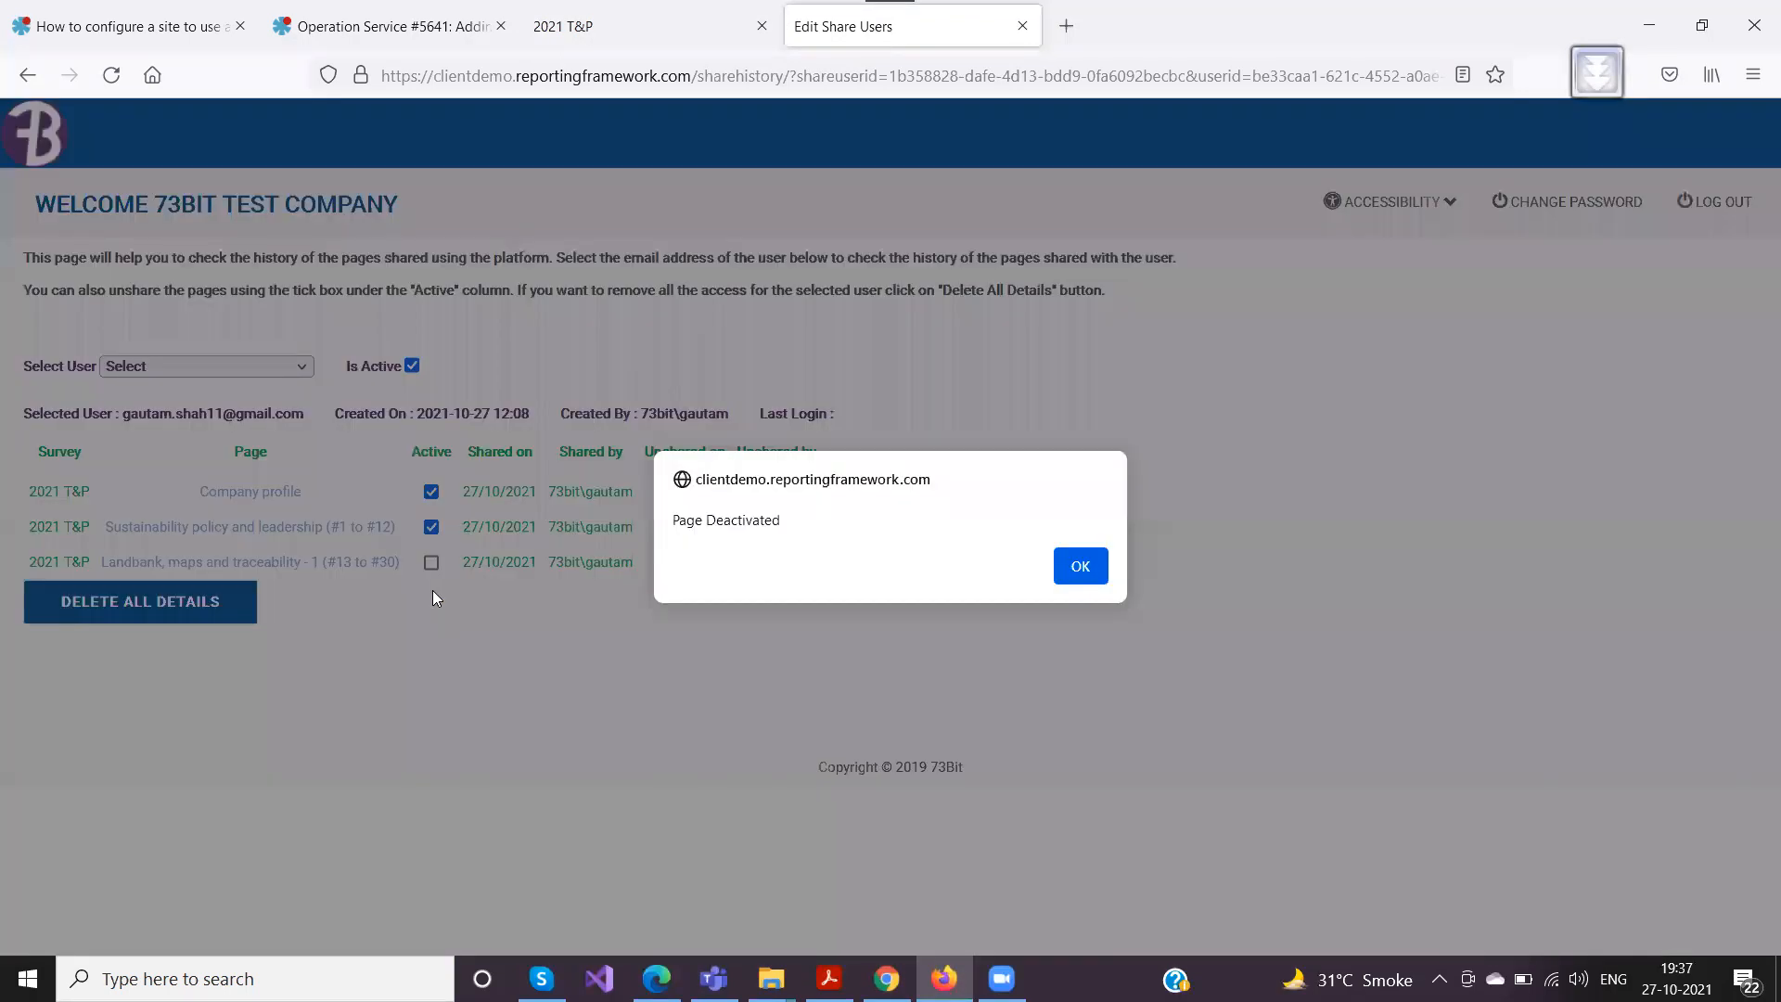
key("Return")
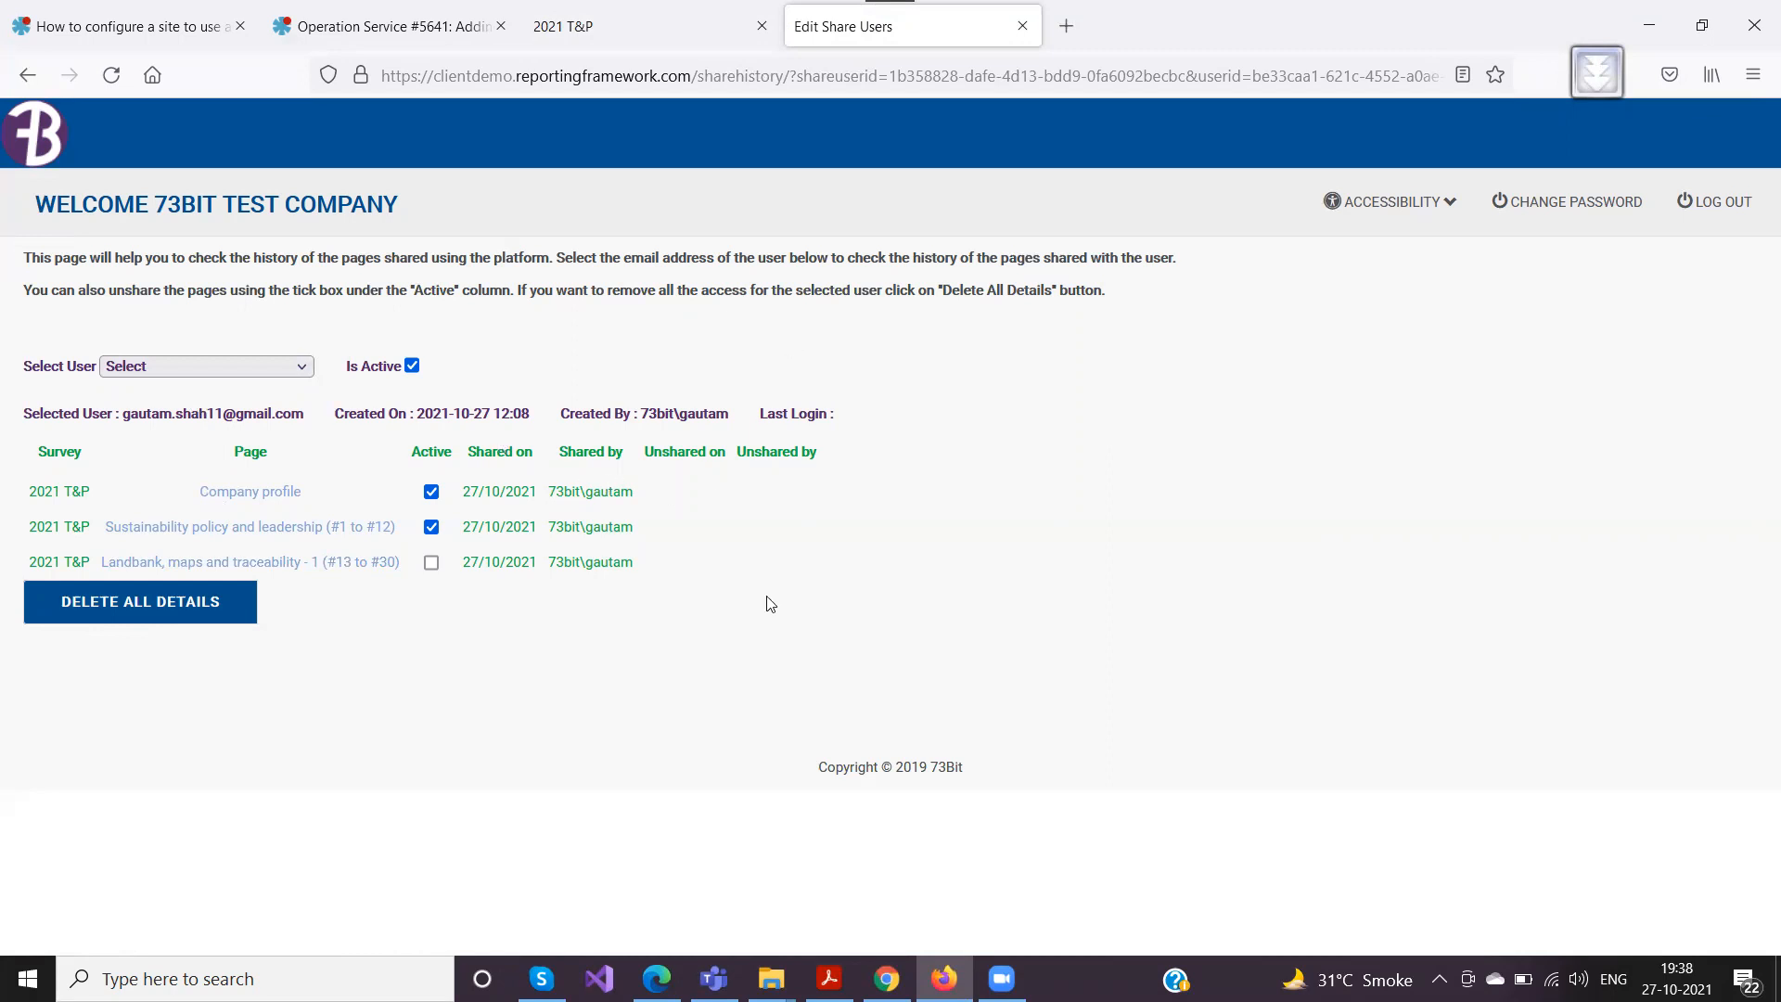
Return to the 2021 T&P overview in Chrome and collapse its side area
key("alt+Tab")
left_click(887, 979)
left_click(930, 974)
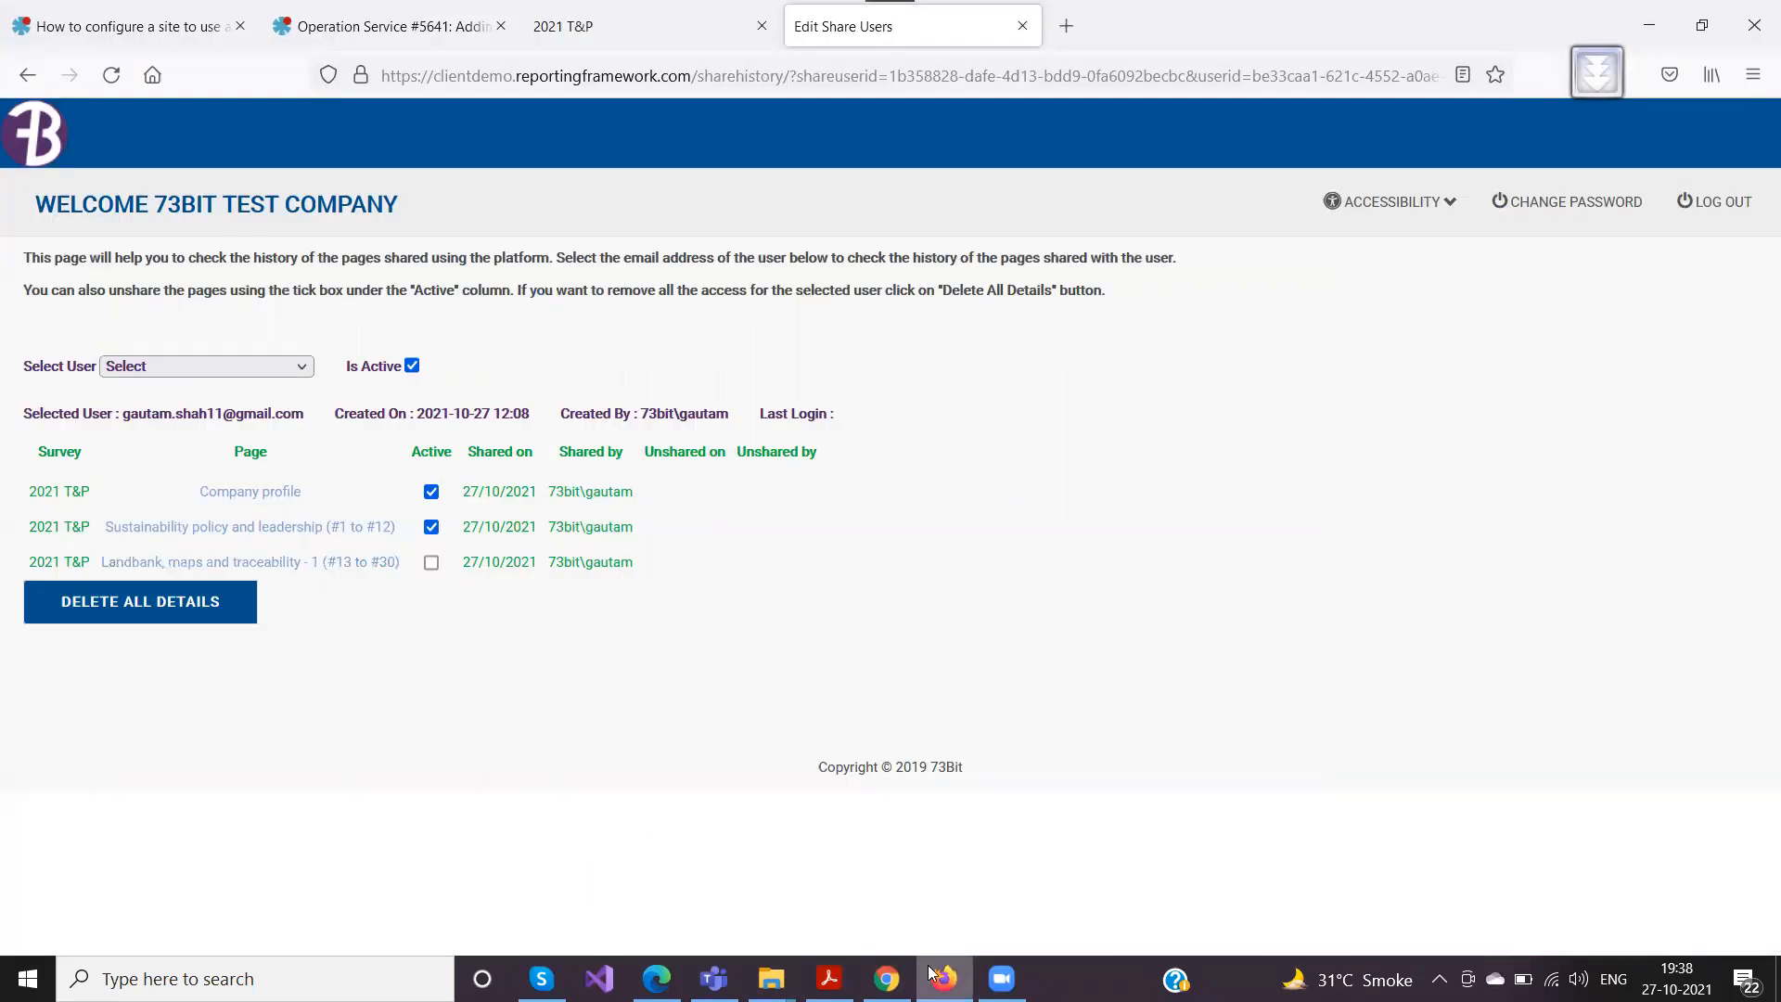
left_click(886, 979)
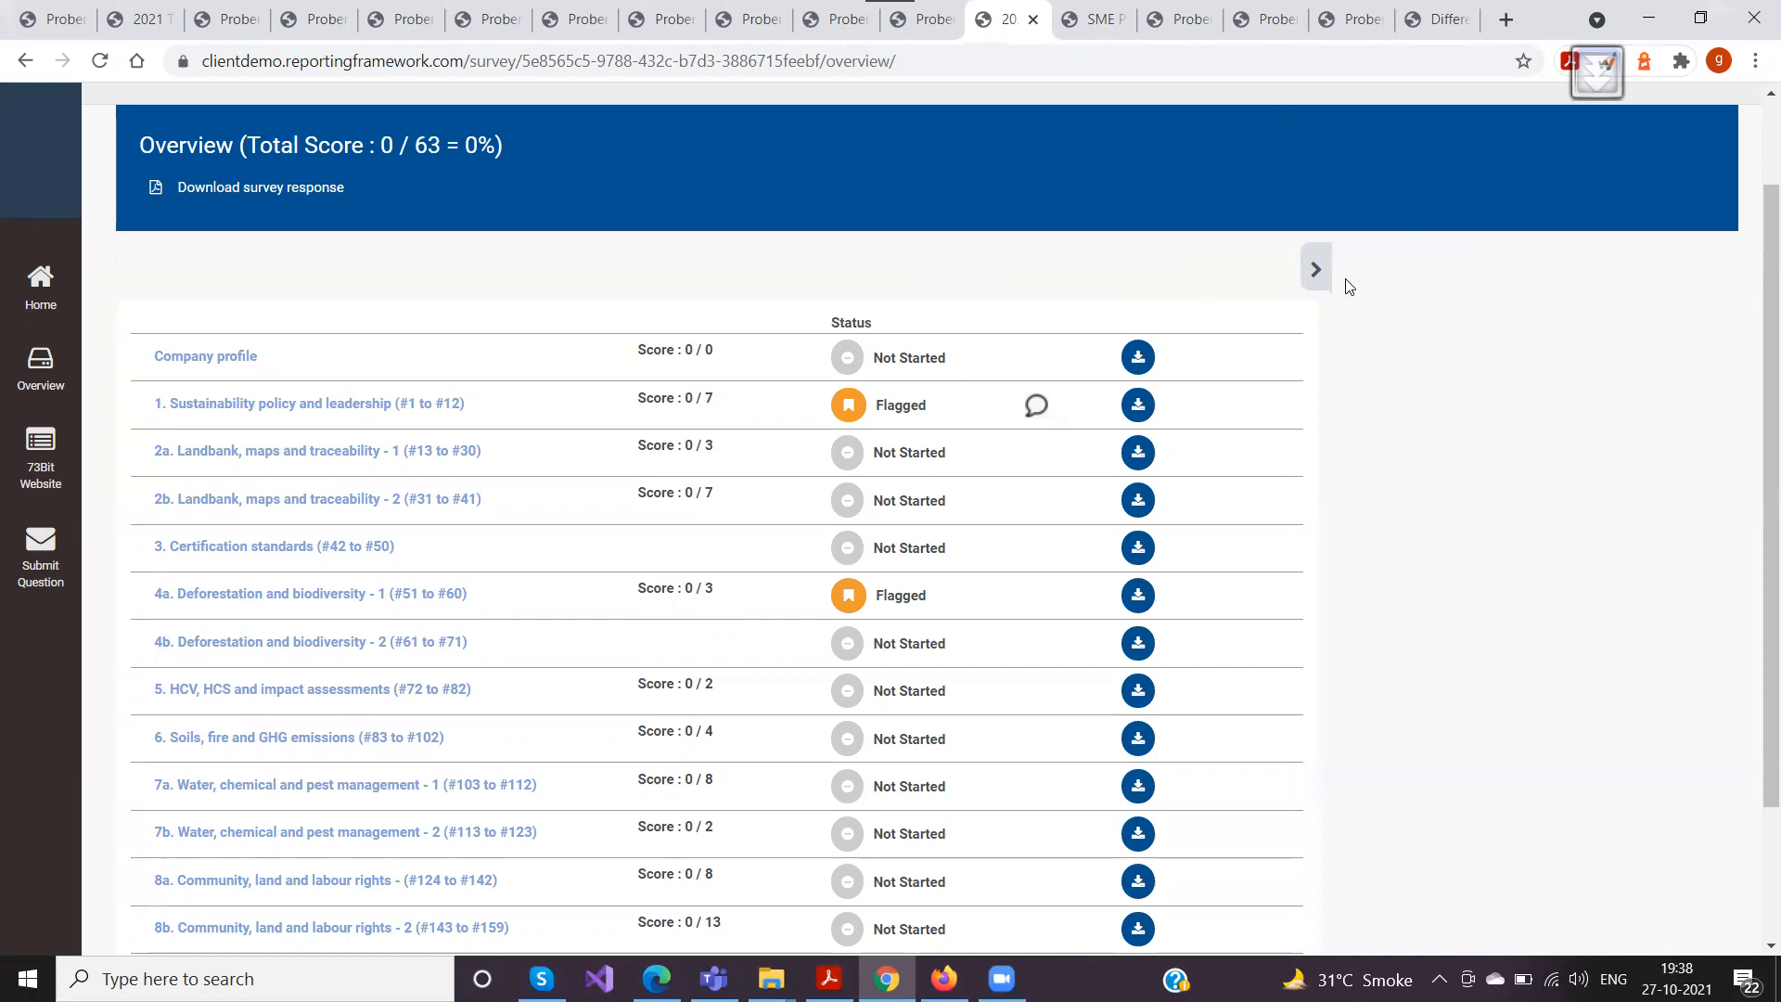
left_click(1309, 276)
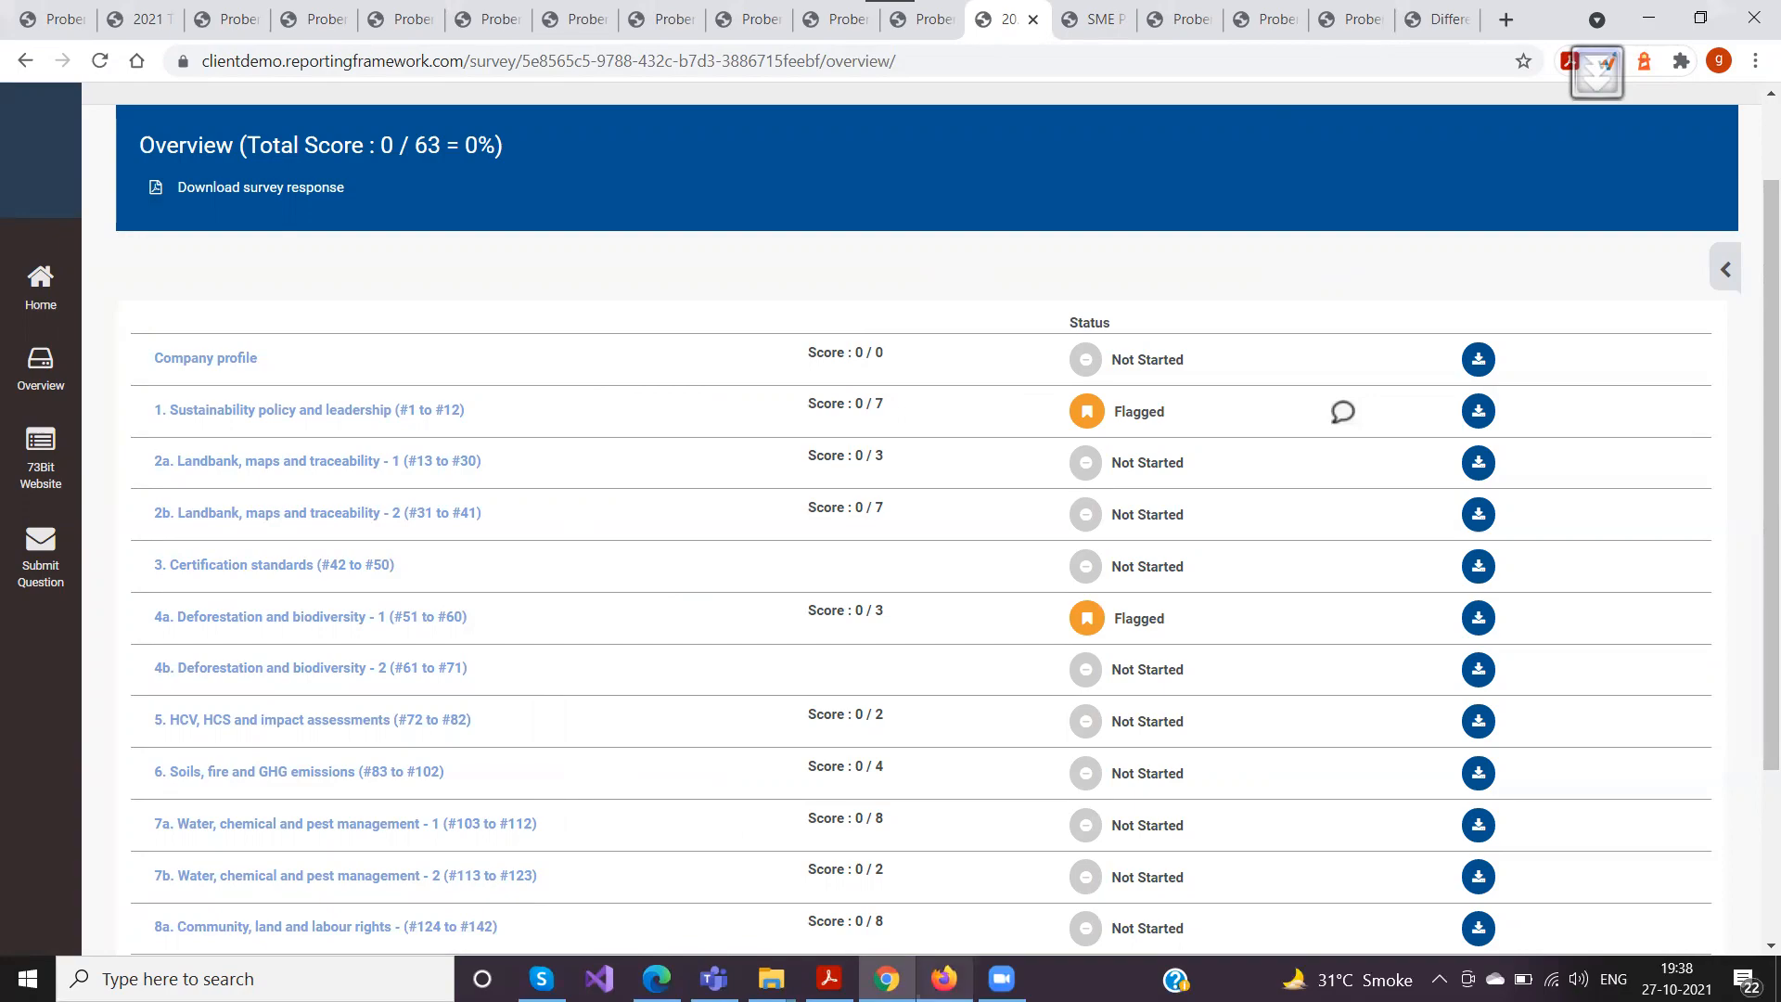
Check the training topic list in the Acrobat presentation, return to the Chrome overview and switch to Teams
left_click(830, 979)
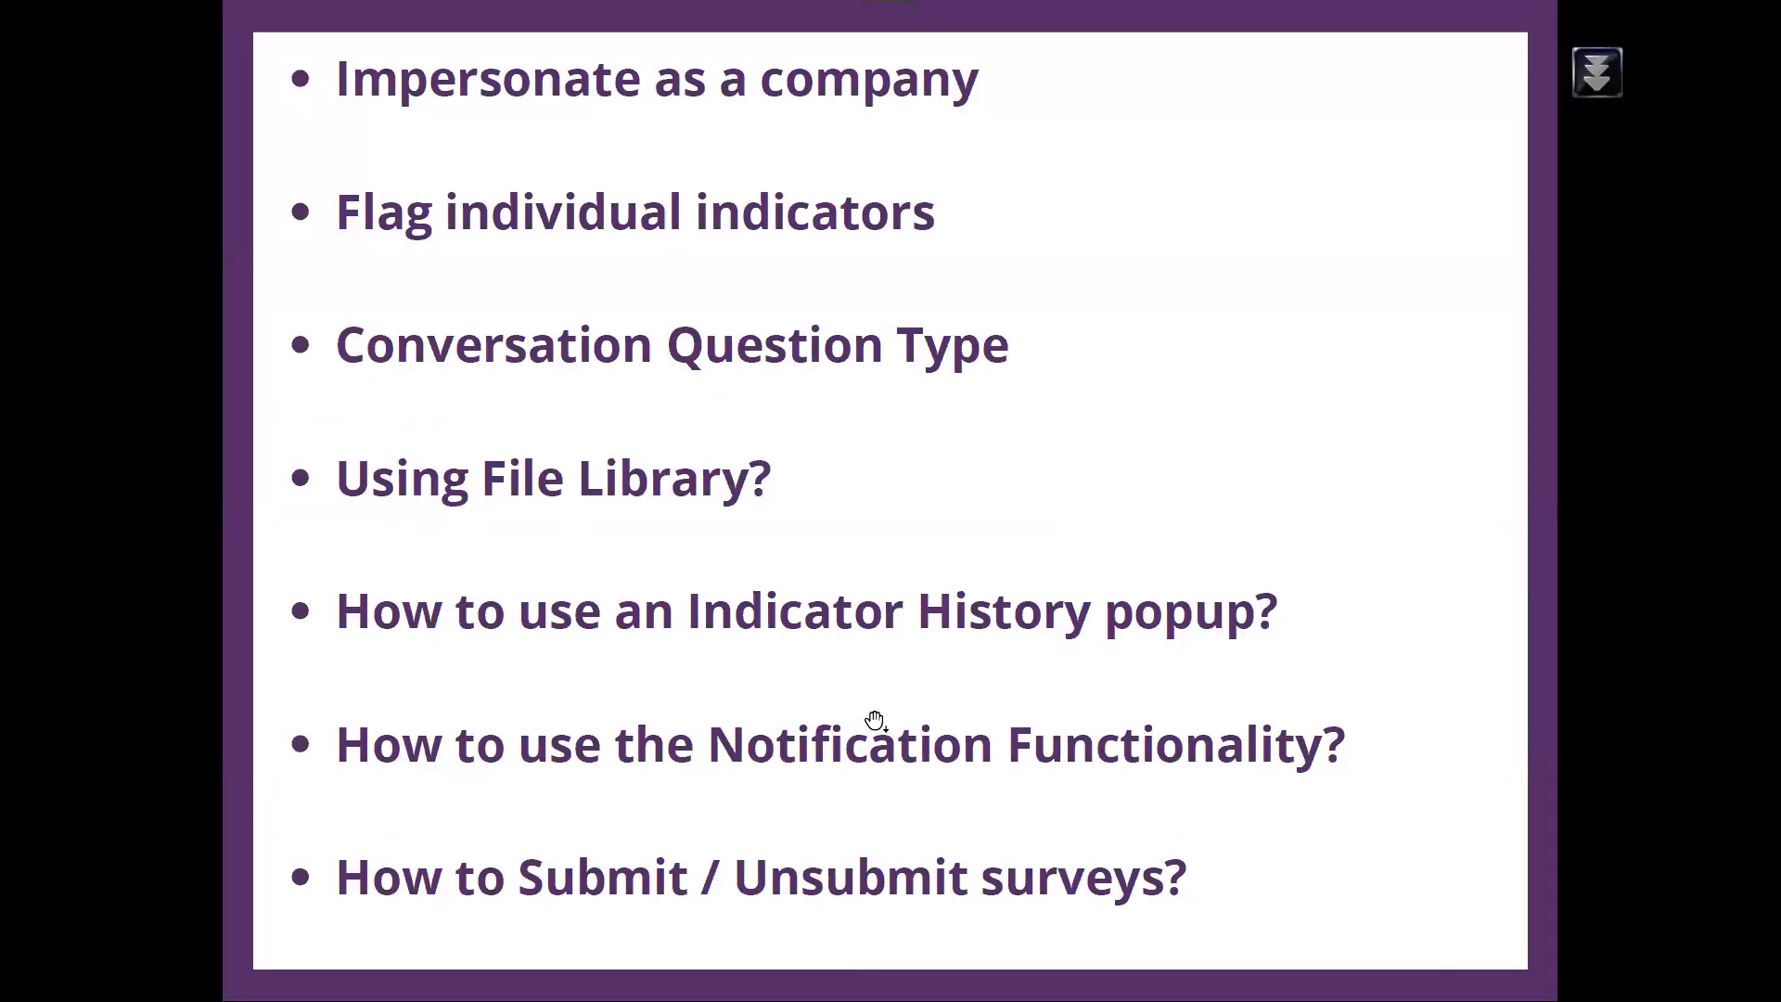
key("alt+Tab")
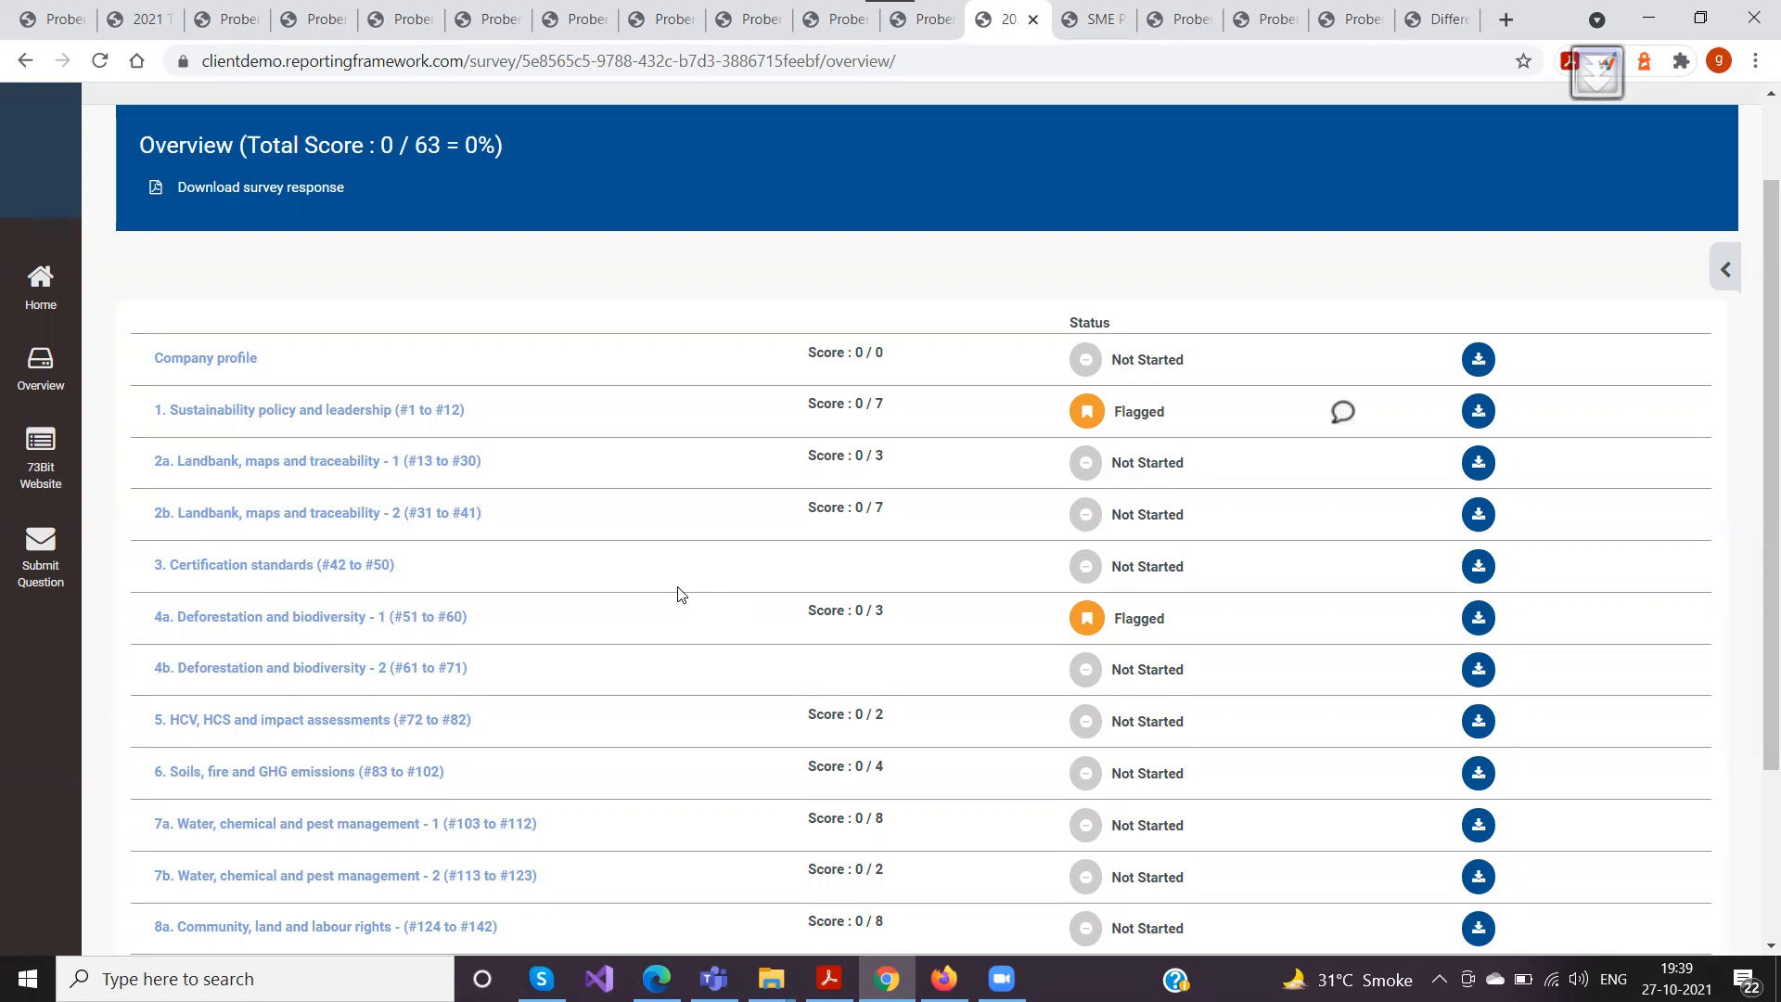
left_click(713, 975)
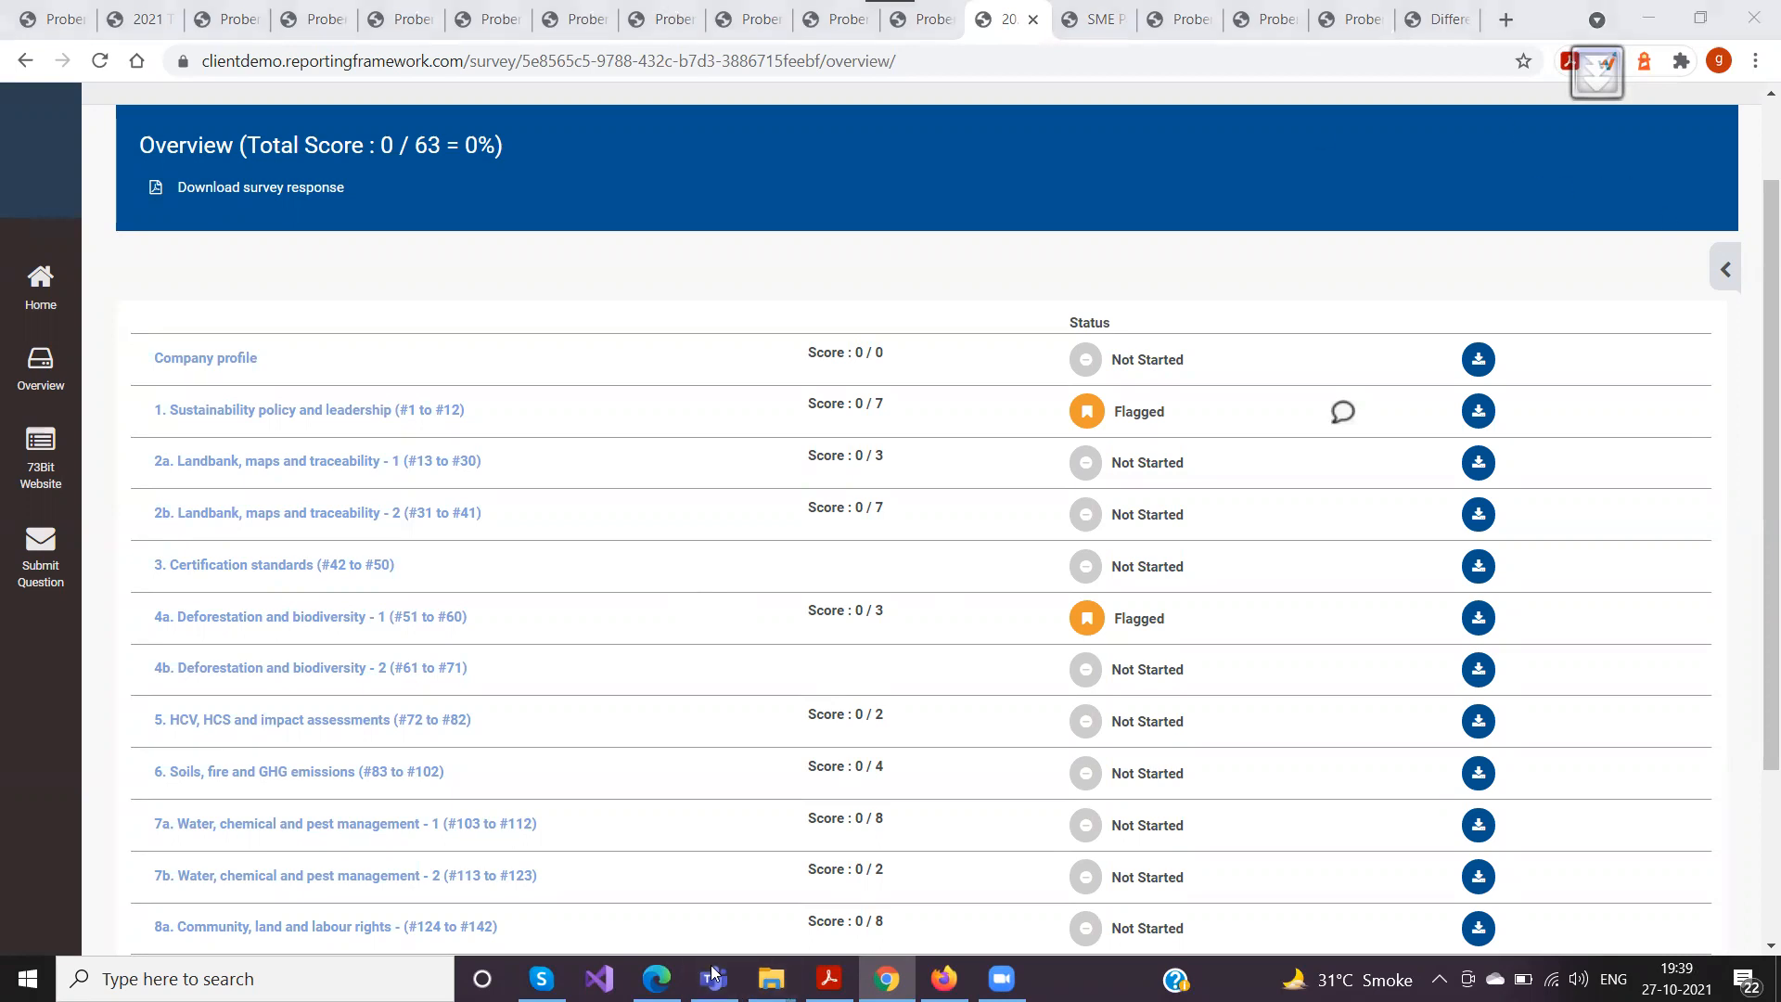